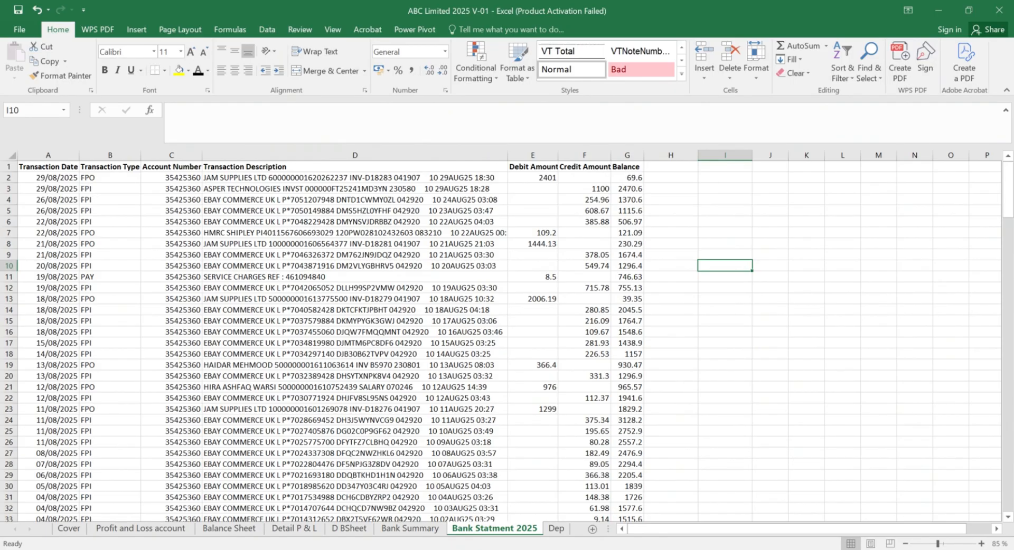
pyautogui.hotkey('alt', 'Tab')
pyautogui.press('super+d')
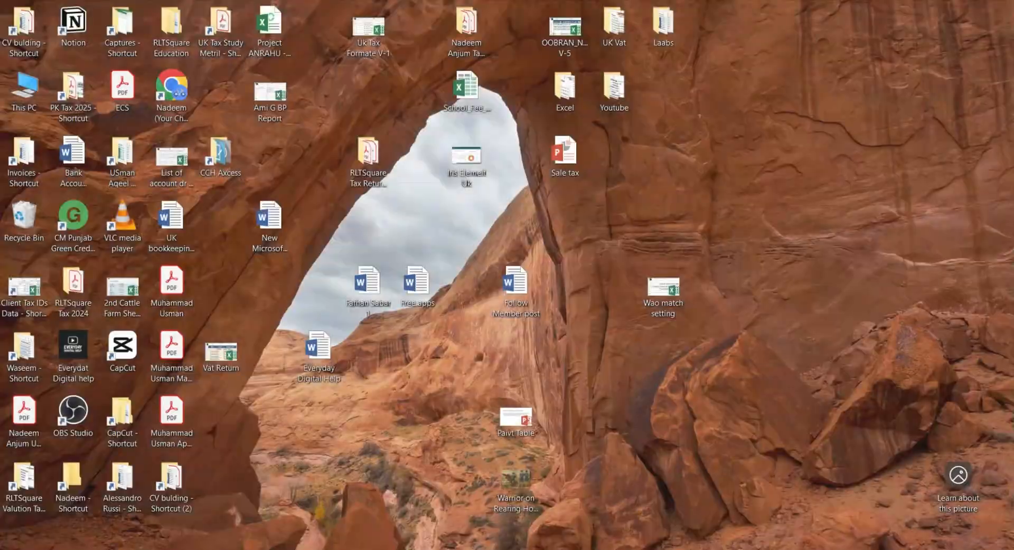
pyautogui.press('super+d')
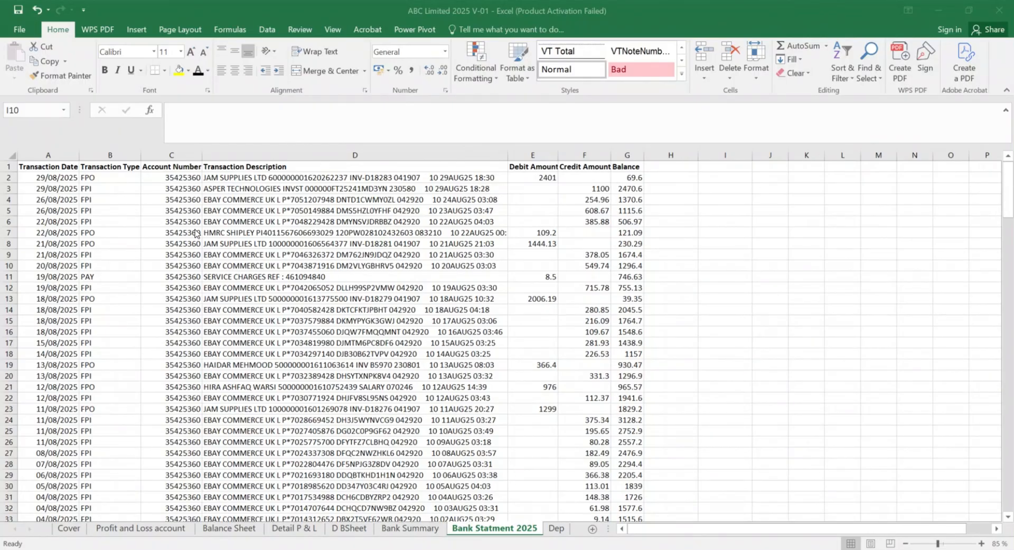
pyautogui.hotkey('alt', 'Tab')
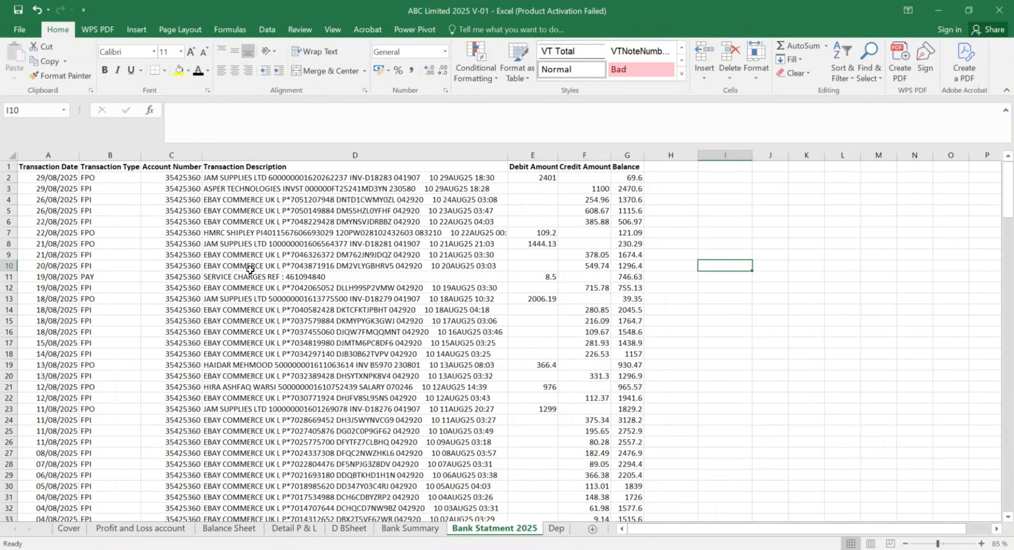
pyautogui.scroll(-1, 285, 294)
pyautogui.scroll(1, 328, 296)
pyautogui.click(572, 511)
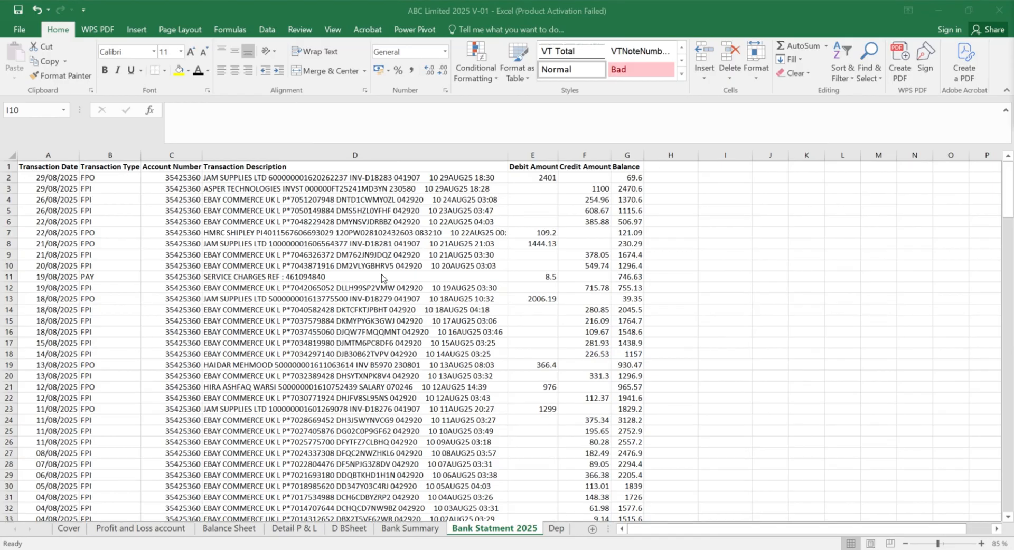
# Step: Review the bank statement transactions from the header row down to the last entry
pyautogui.scroll(-5, 380, 338)
pyautogui.scroll(-10, 381, 340)
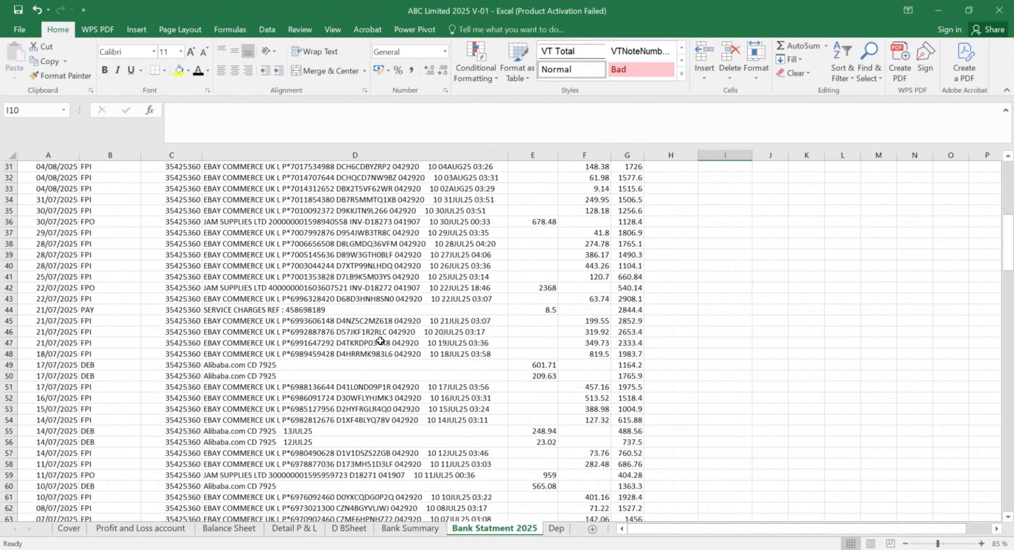
pyautogui.scroll(15, 380, 340)
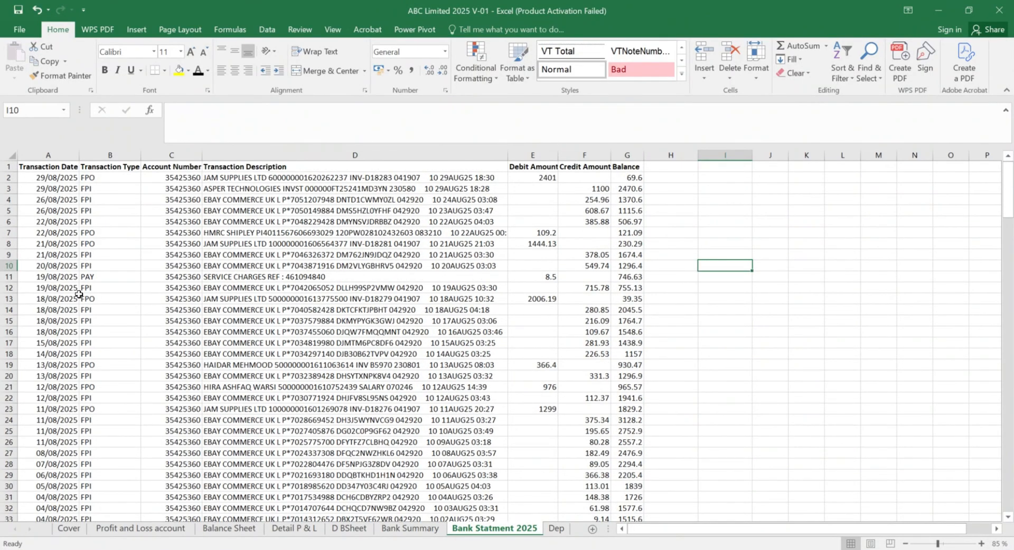
pyautogui.moveTo(49, 169); pyautogui.dragTo(649, 446)
pyautogui.scroll(-12, 499, 338)
pyautogui.scroll(-20, 486, 342)
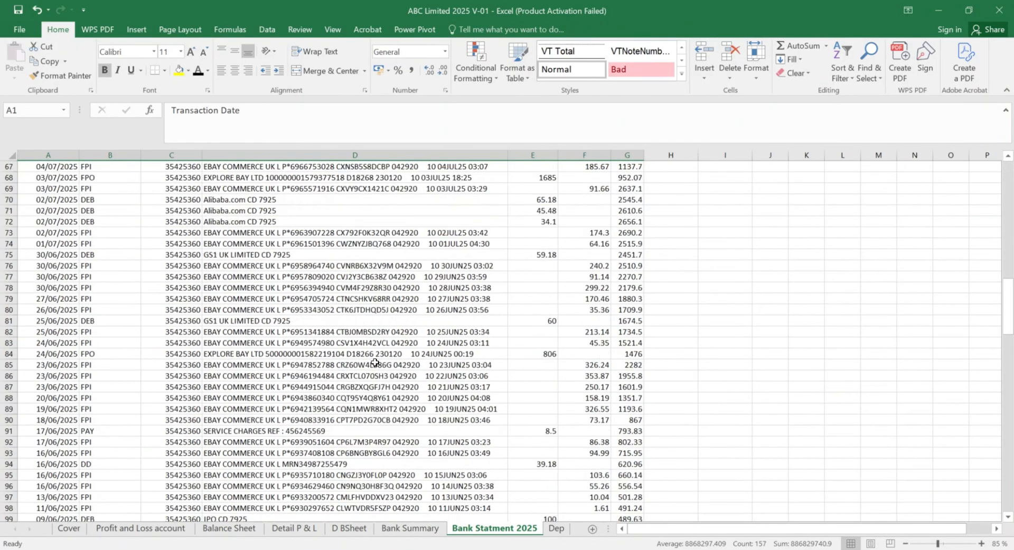
pyautogui.scroll(-6, 285, 382)
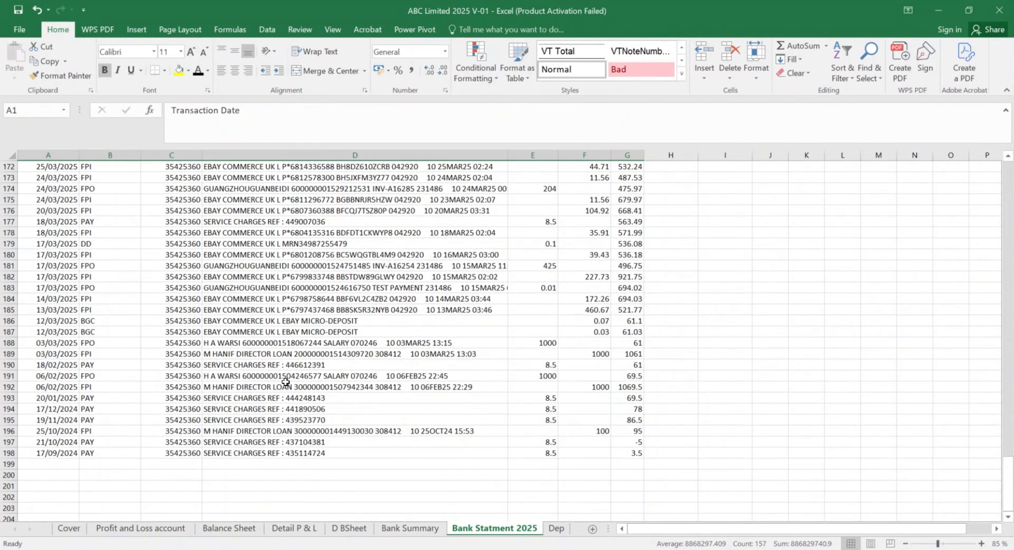
pyautogui.scroll(20, 286, 381)
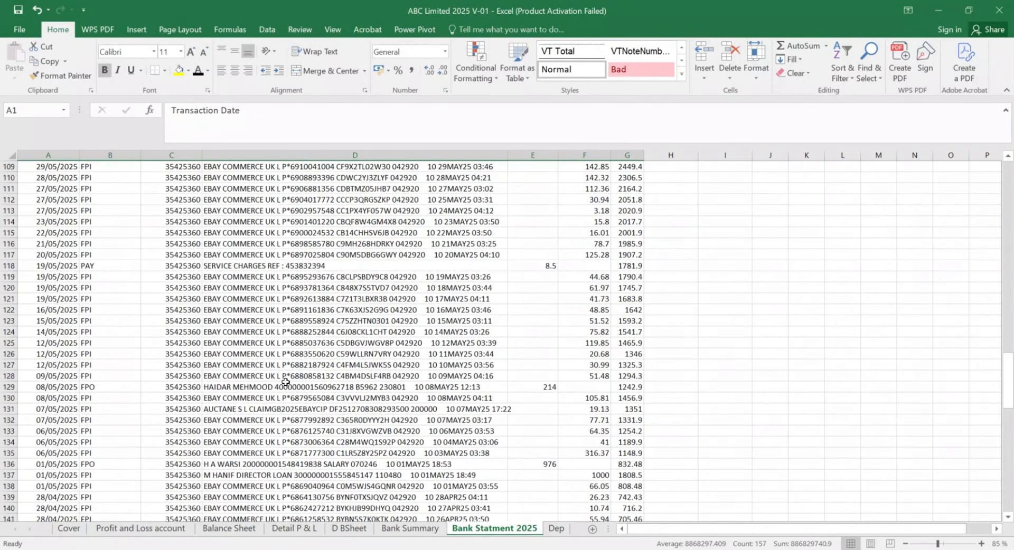
pyautogui.scroll(20, 285, 381)
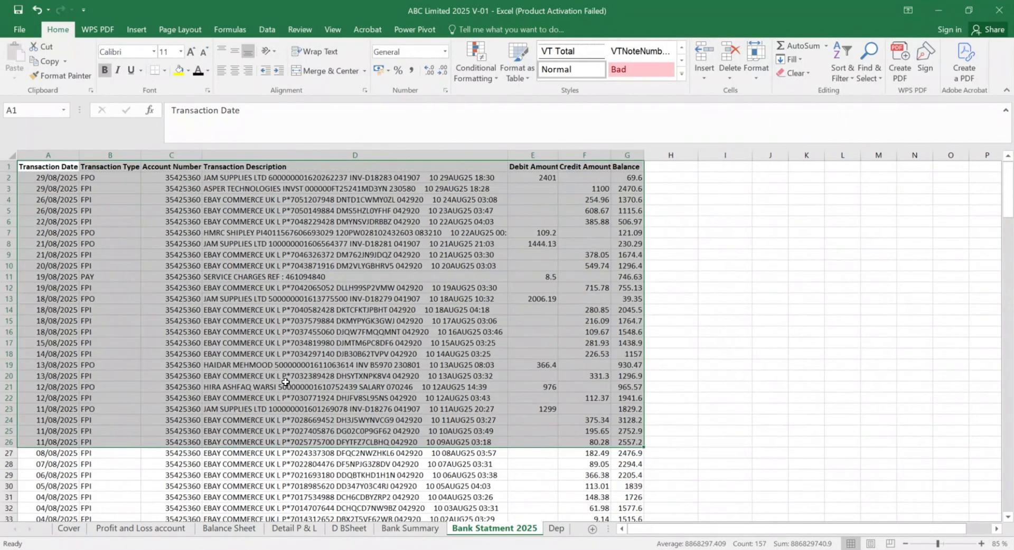
pyautogui.click(488, 244)
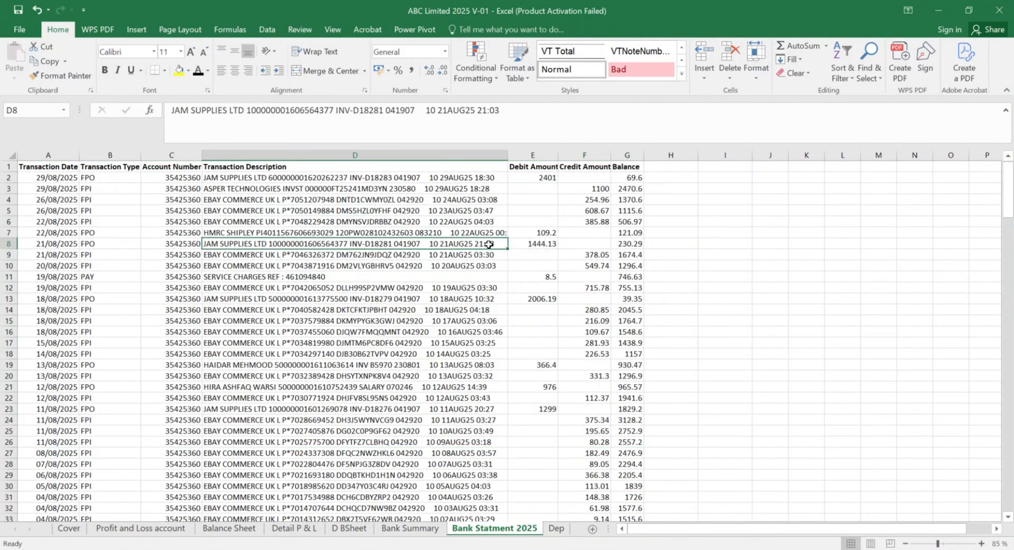
# Step: Insert a blank row above the header row of the bank statement
pyautogui.click(8, 167)
pyautogui.rightClick(9, 167)
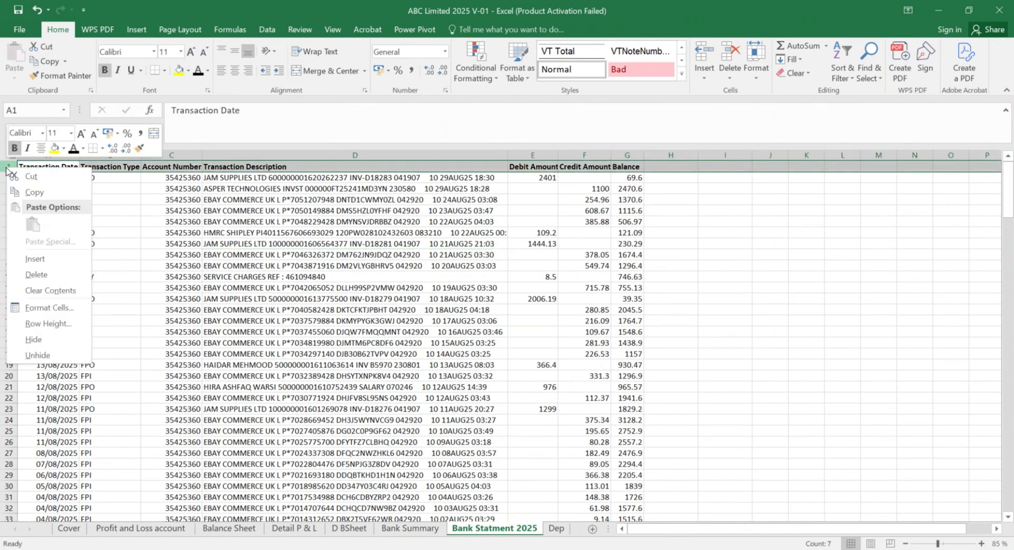
pyautogui.click(37, 258)
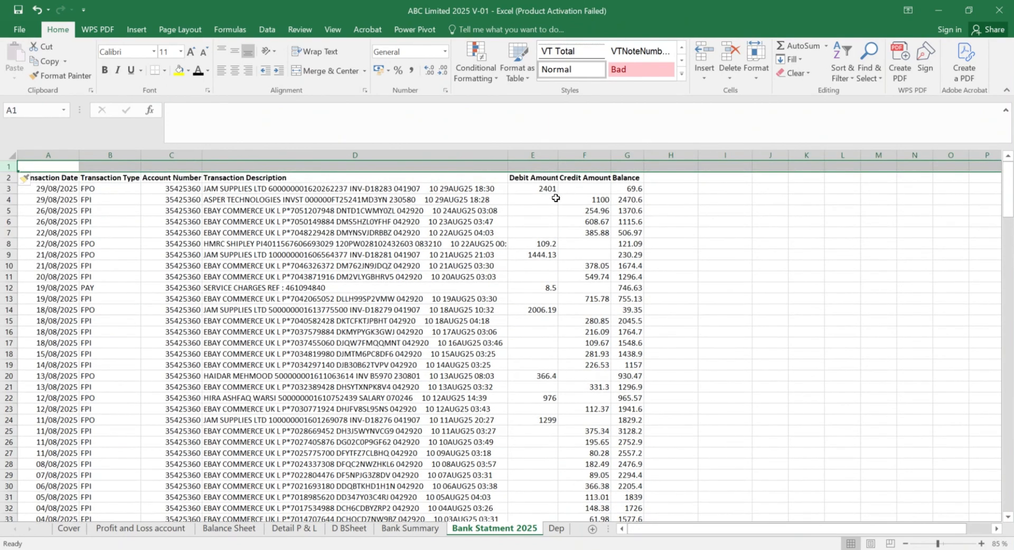
# Step: Enter the formula =SUBTOTAL(9,E3:E199) in cell E1 above the Debit Amount header
pyautogui.click(534, 166)
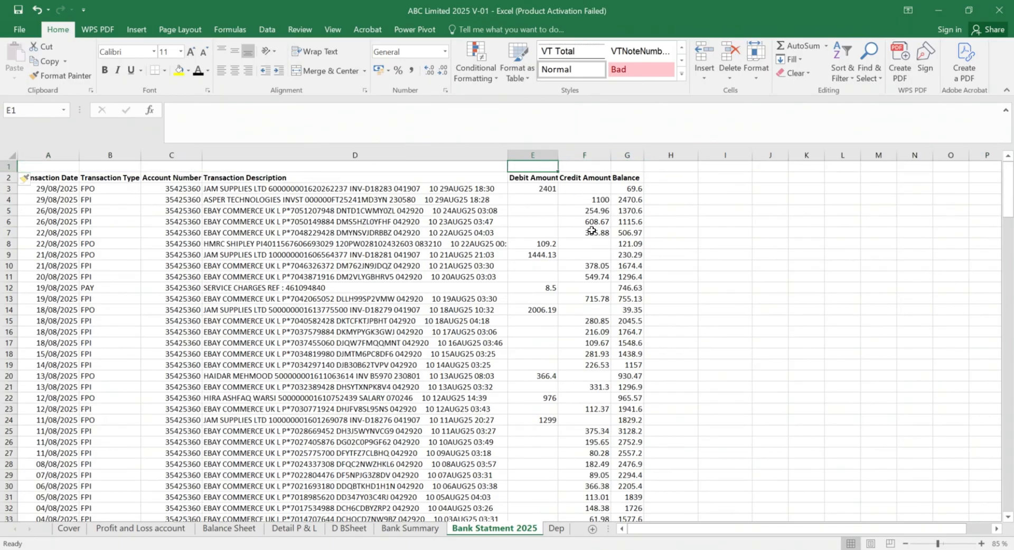
pyautogui.write('=Sub')
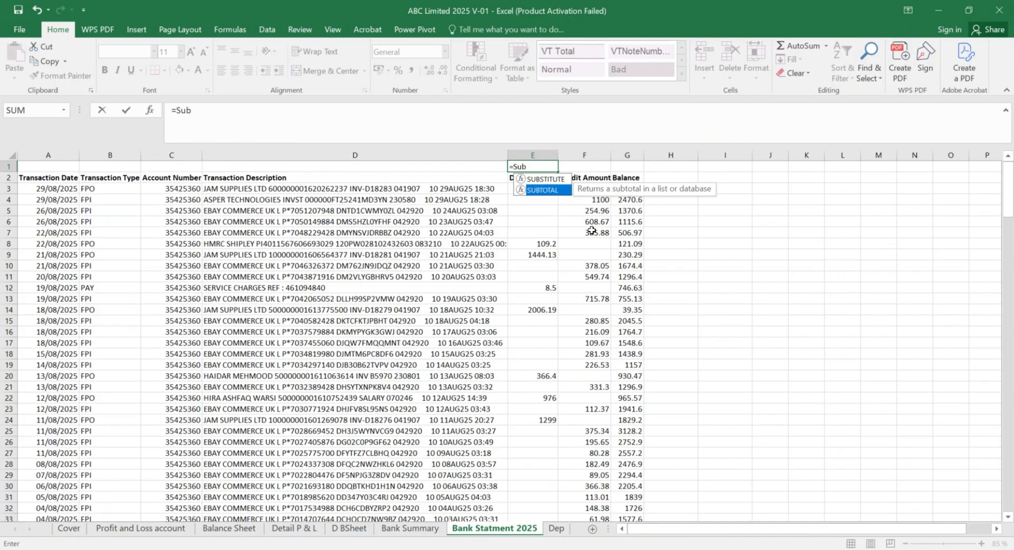
pyautogui.press('Down')
pyautogui.press('Tab')
pyautogui.write('9')
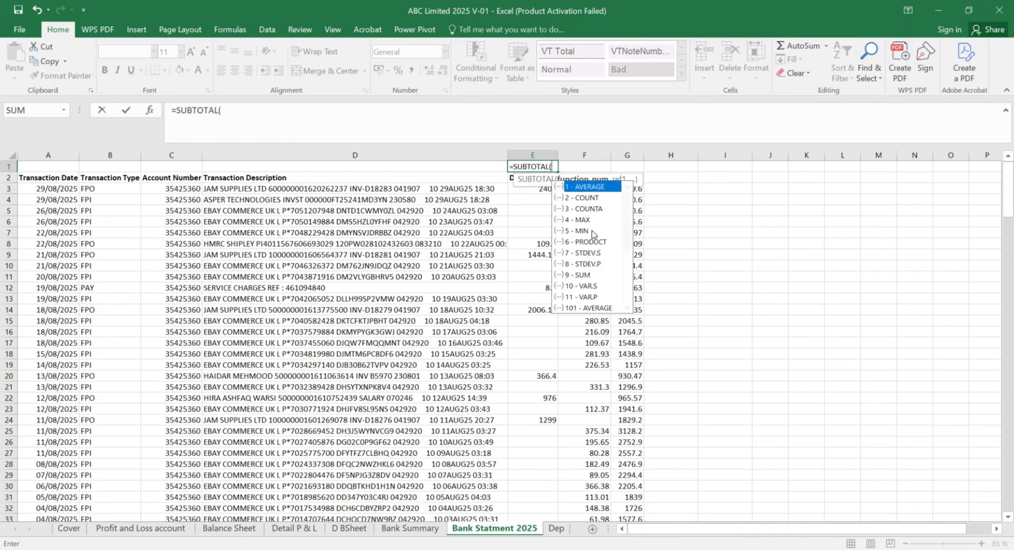
pyautogui.write(',')
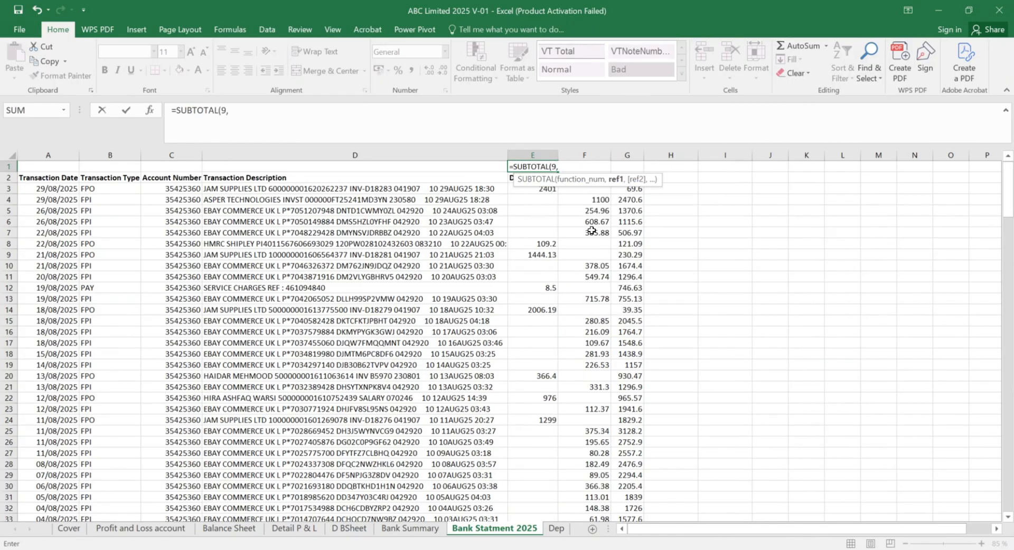
pyautogui.press('Down')
pyautogui.press('Down')
pyautogui.hotkey('shift', 'Down')
pyautogui.hotkey('shift', 'Down')
pyautogui.hotkey('shift', 'Down')
pyautogui.hotkey('shift', 'Down')
pyautogui.hotkey('shift', 'Down')
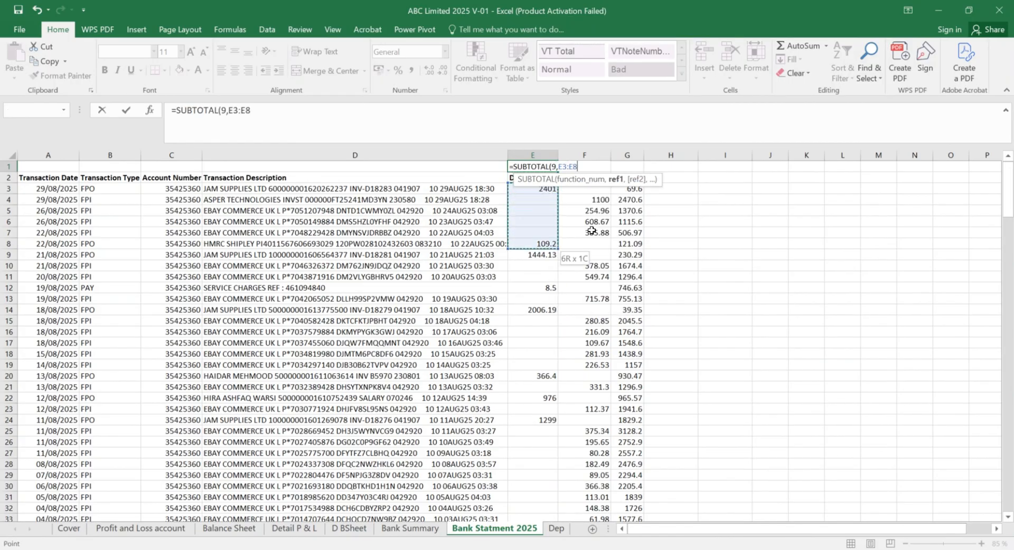
pyautogui.hotkey('shift', 'Down')
pyautogui.hotkey('shift', 'Down')
pyautogui.hotkey('shift', 'Down')
pyautogui.hotkey('shift', 'Down')
pyautogui.hotkey('shift', 'Down')
pyautogui.hotkey('shift', 'Down')
pyautogui.hotkey('shift', 'Down')
pyautogui.hotkey('shift', 'Down')
pyautogui.hotkey('shift', 'Down')
pyautogui.hotkey('shift', 'Down')
pyautogui.hotkey('shift', 'Down')
pyautogui.hotkey('shift', 'Down')
pyautogui.hotkey('shift', 'Down')
pyautogui.hotkey('shift', 'Down')
pyautogui.hotkey('shift', 'Down')
pyautogui.hotkey('shift', 'Down')
pyautogui.hotkey('shift', 'Down')
pyautogui.hotkey('shift', 'Down')
pyautogui.hotkey('shift', 'Down')
pyautogui.hotkey('shift', 'Down')
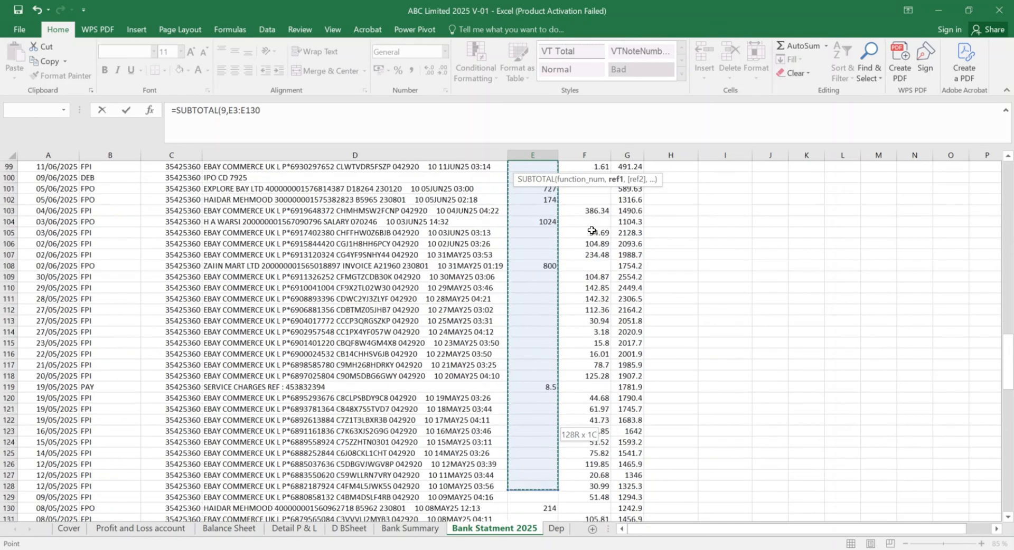
pyautogui.hotkey('shift', 'Down')
pyautogui.hotkey('shift', 'Down')
pyautogui.hotkey('shift', 'Down')
pyautogui.hotkey('shift', 'Down')
pyautogui.hotkey('shift', 'Down')
pyautogui.hotkey('shift', 'Down')
pyautogui.hotkey('shift', 'Down')
pyautogui.hotkey('shift', 'Down')
pyautogui.hotkey('shift', 'Down')
pyautogui.hotkey('shift', 'Down')
pyautogui.hotkey('shift', 'Down')
pyautogui.hotkey('shift', 'Down')
pyautogui.hotkey('shift', 'Down')
pyautogui.hotkey('shift', 'Down')
pyautogui.hotkey('shift', 'Down')
pyautogui.hotkey('ctrl', 'shift', 'Down')
pyautogui.hotkey('ctrl', 'shift', 'Up')
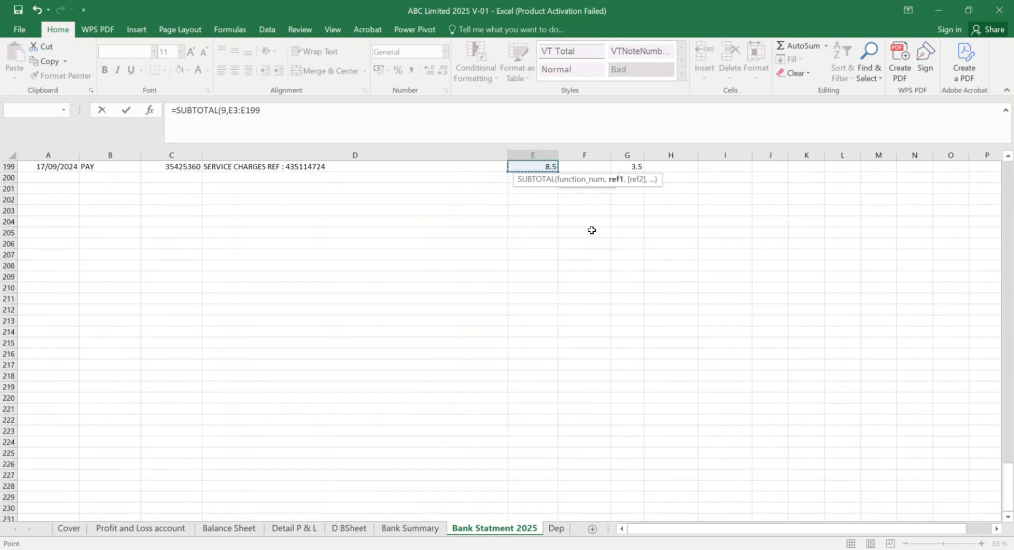
pyautogui.write(')')
pyautogui.press('Return')
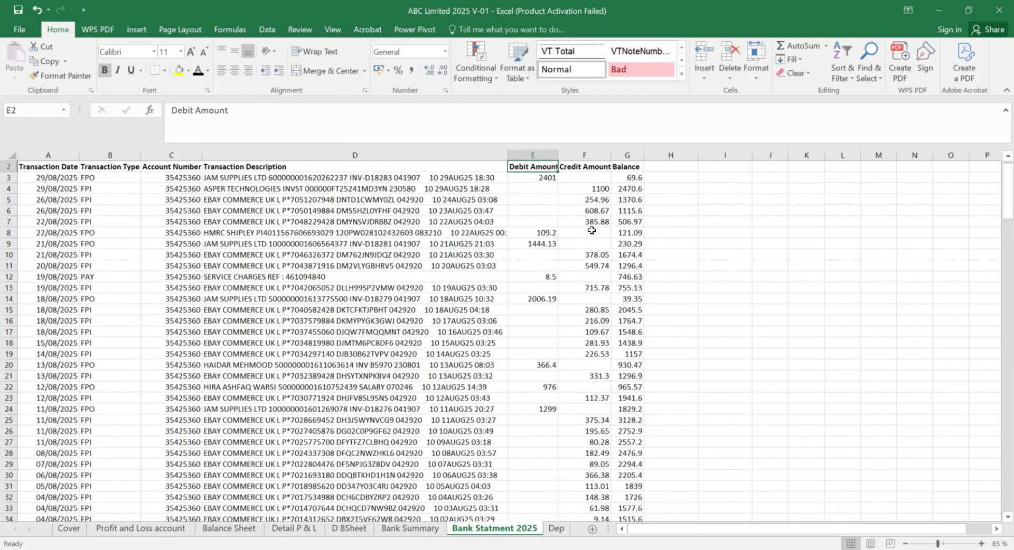
# Step: Copy the debit subtotal formula from E1 into F1 above the Credit Amount header
pyautogui.press('Up')
pyautogui.press('Right')
pyautogui.write('v')
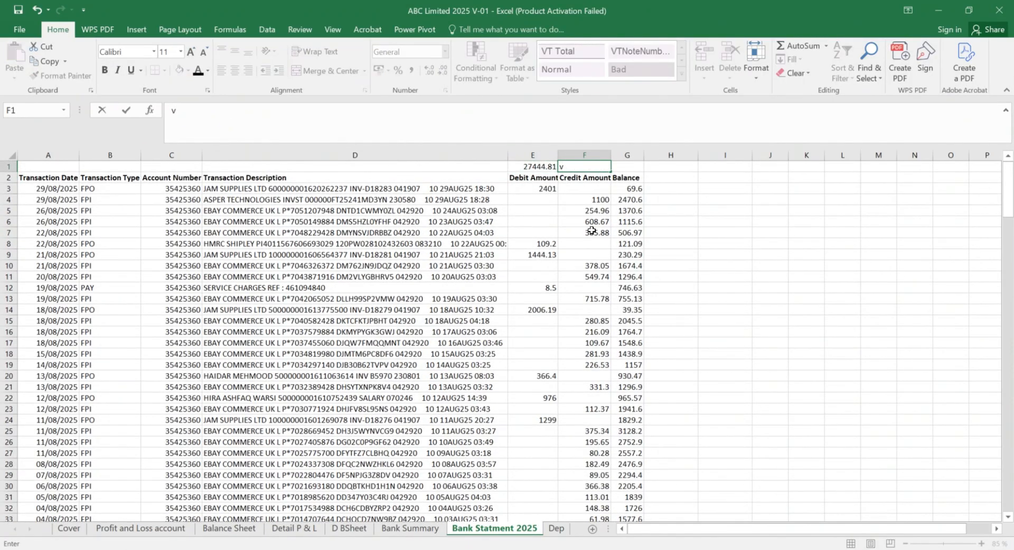
pyautogui.press('Escape')
pyautogui.press('Left')
pyautogui.hotkey('ctrl', 'c')
pyautogui.press('Right')
pyautogui.hotkey('ctrl', 'v')
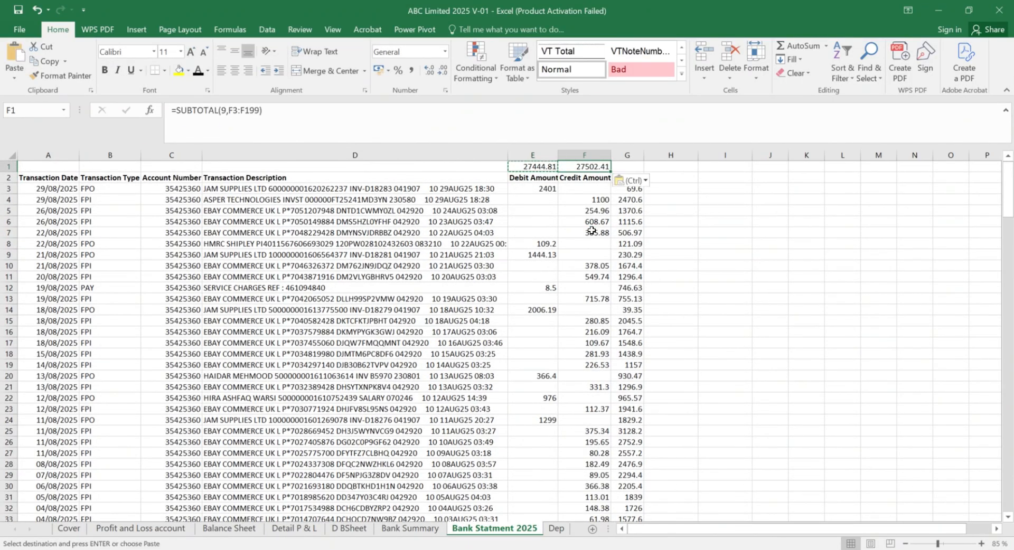
# Step: Label the totals row by entering "SubTotal" in cell D1
pyautogui.press('Left')
pyautogui.press('Left')
pyautogui.write('Tit')
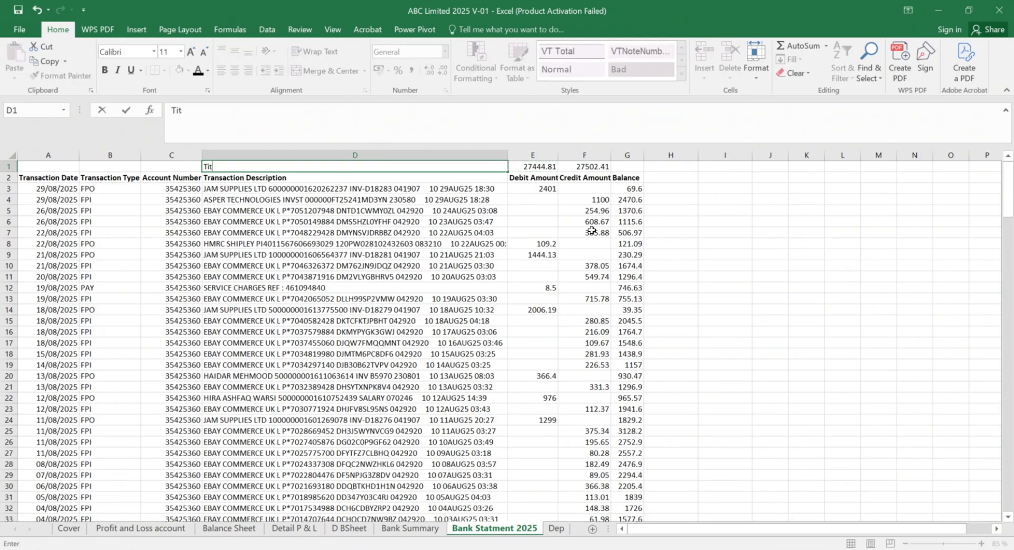
pyautogui.press('BackSpace')
pyautogui.press('BackSpace')
pyautogui.press('BackSpace')
pyautogui.write('Subt')
pyautogui.press('BackSpace')
pyautogui.write('Total')
pyautogui.press('Return')
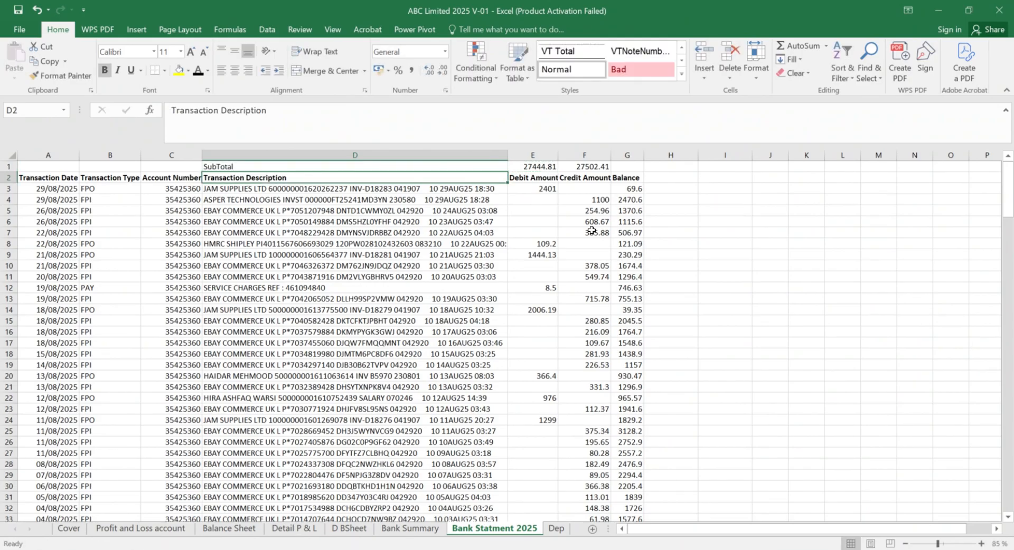
# Step: Make the SubTotal label and both subtotal amounts in D1:F1 bold
pyautogui.press('Up')
pyautogui.hotkey('shift', 'Right')
pyautogui.hotkey('shift', 'Right')
pyautogui.hotkey('ctrl', 'b')
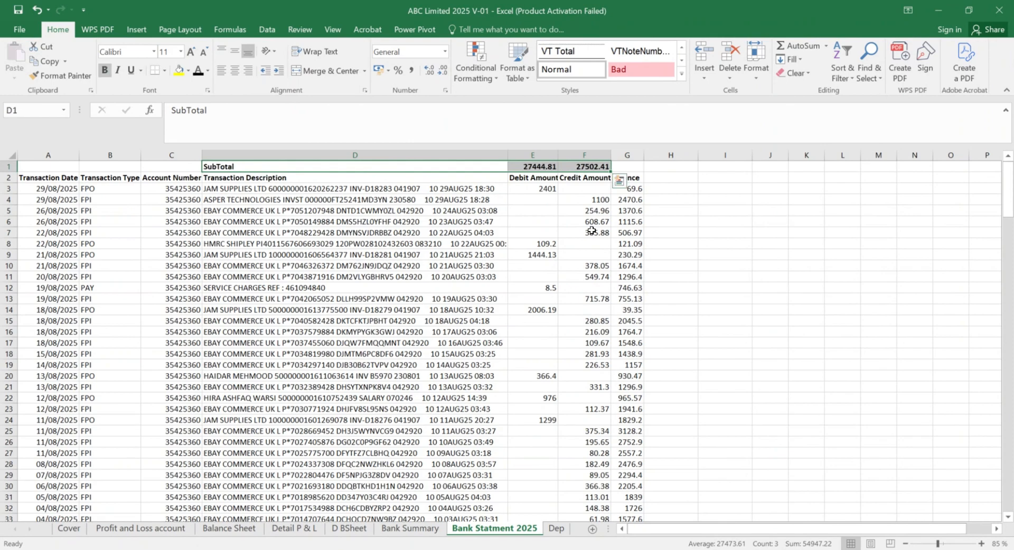
pyautogui.press('Down')
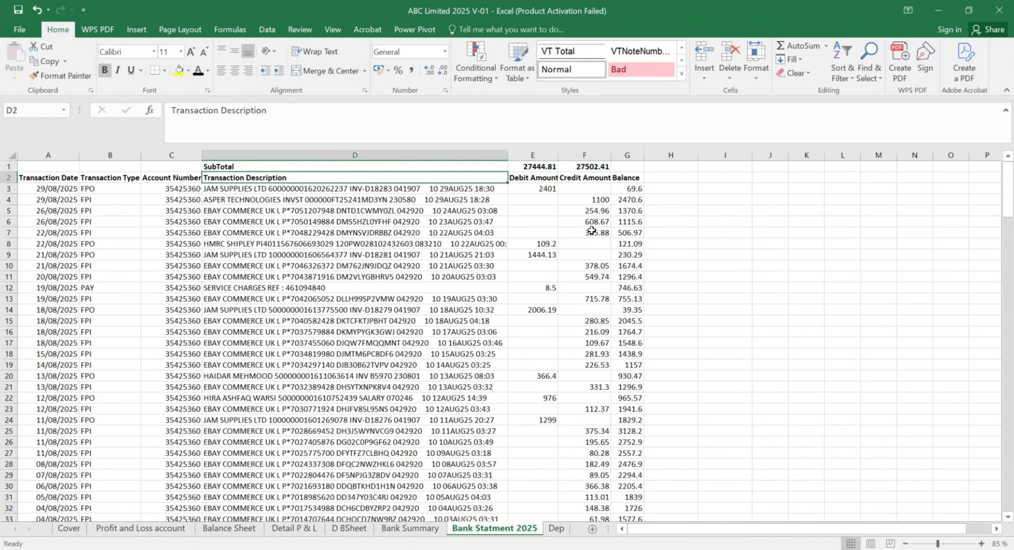
# Step: Insert a blank column between the Transaction Type and Account Number columns
pyautogui.press('Up')
pyautogui.press('Left')
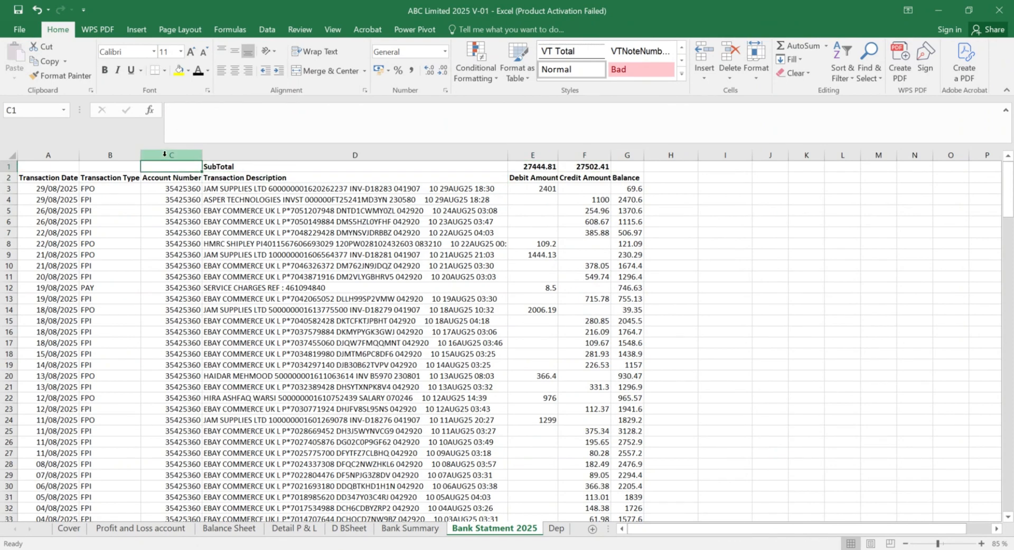
pyautogui.click(164, 153)
pyautogui.rightClick(165, 154)
pyautogui.click(187, 255)
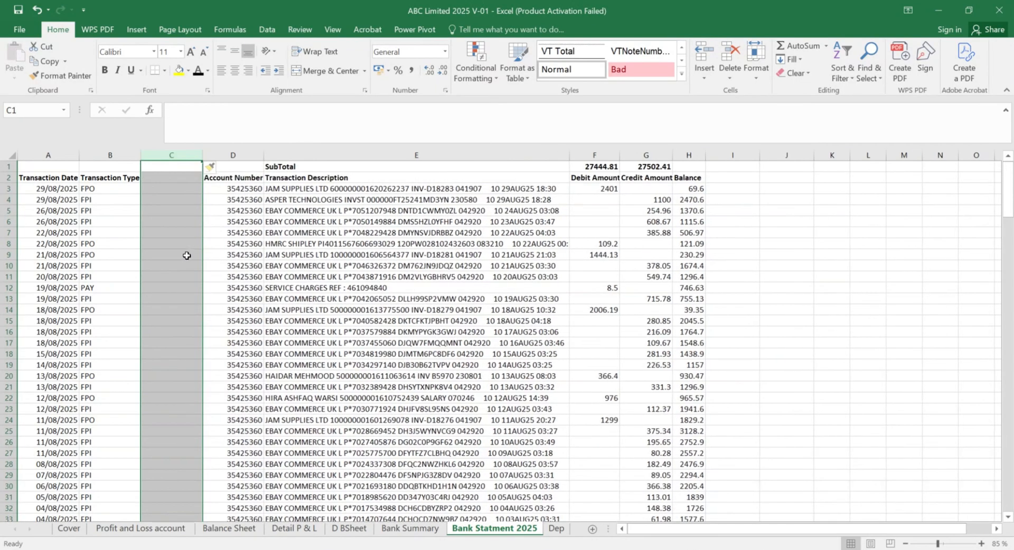
# Step: Apply a filter to the header row in row 2
pyautogui.click(9, 177)
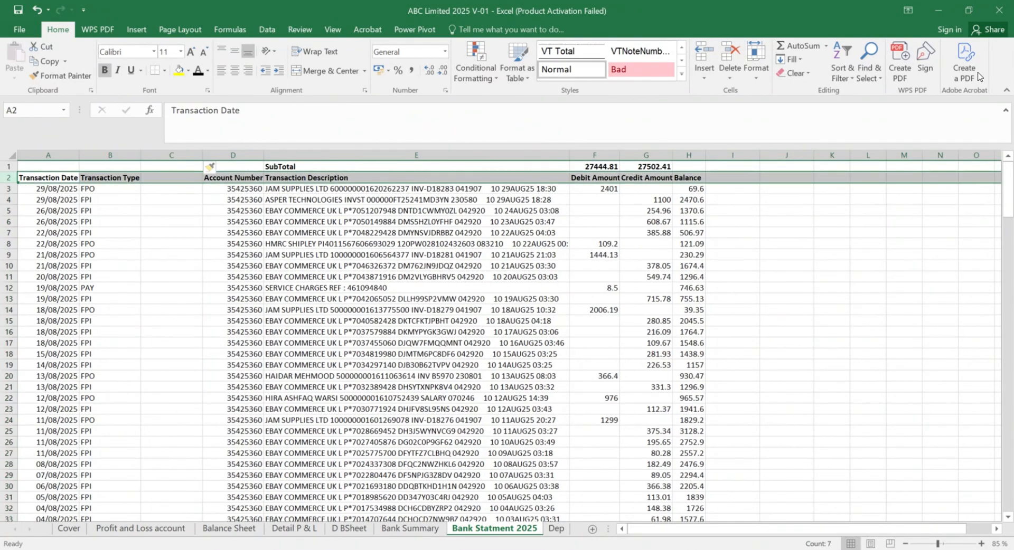
pyautogui.click(843, 72)
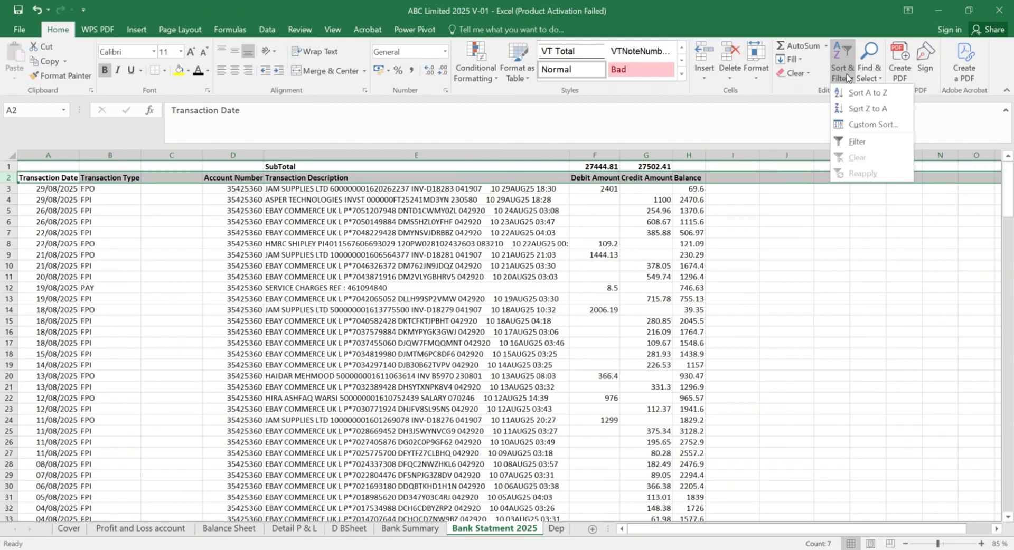
pyautogui.click(855, 142)
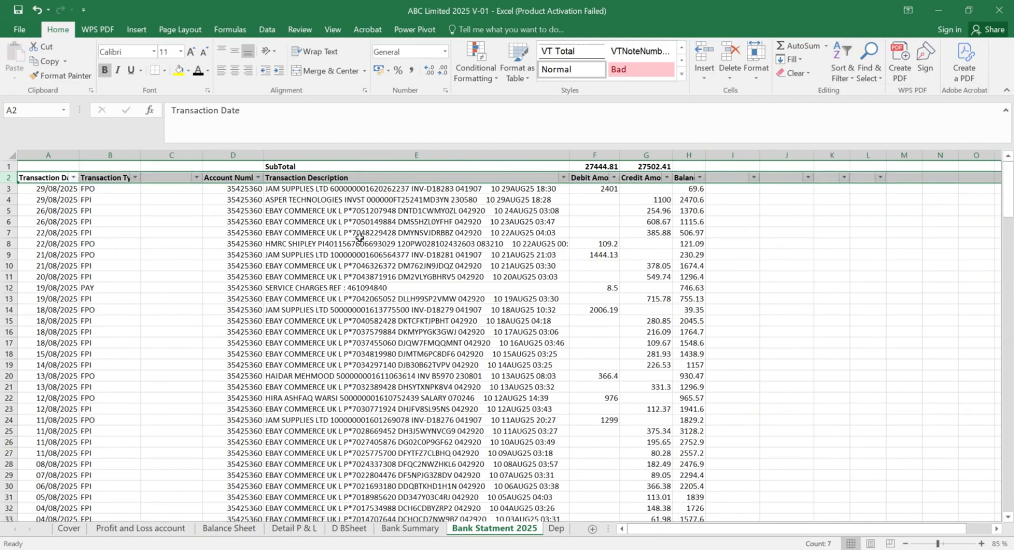
pyautogui.click(359, 235)
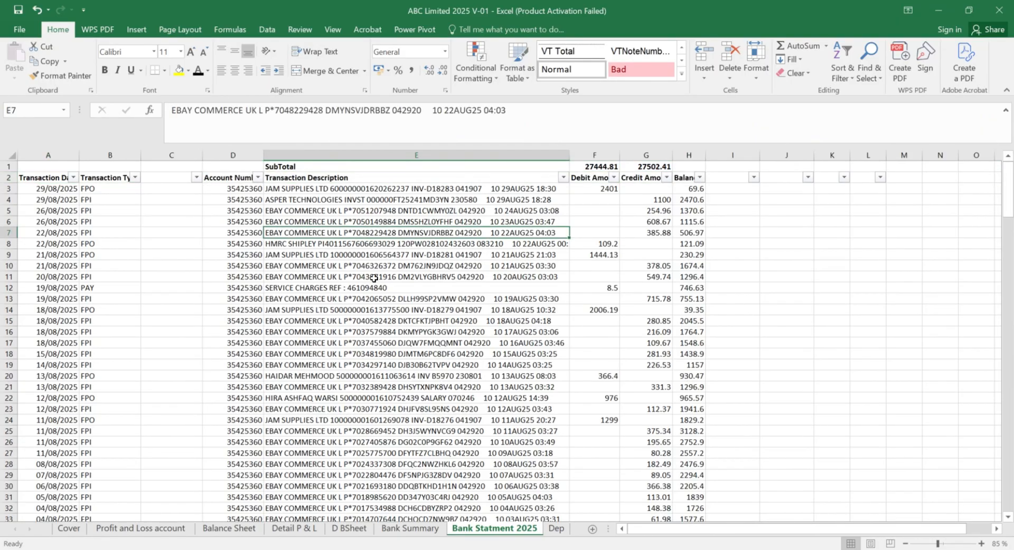
pyautogui.scroll(-11, 374, 288)
pyautogui.scroll(-20, 374, 291)
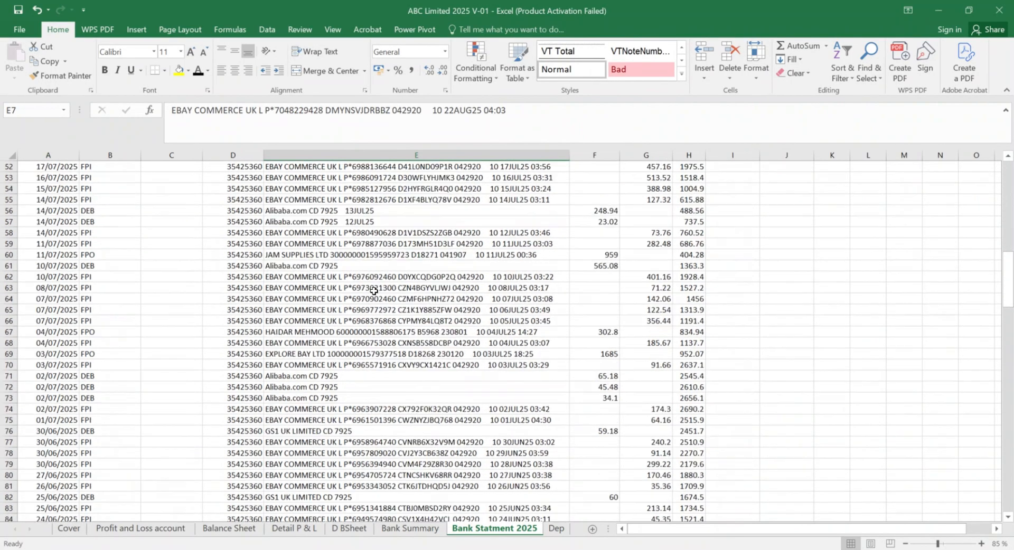
pyautogui.scroll(20, 374, 291)
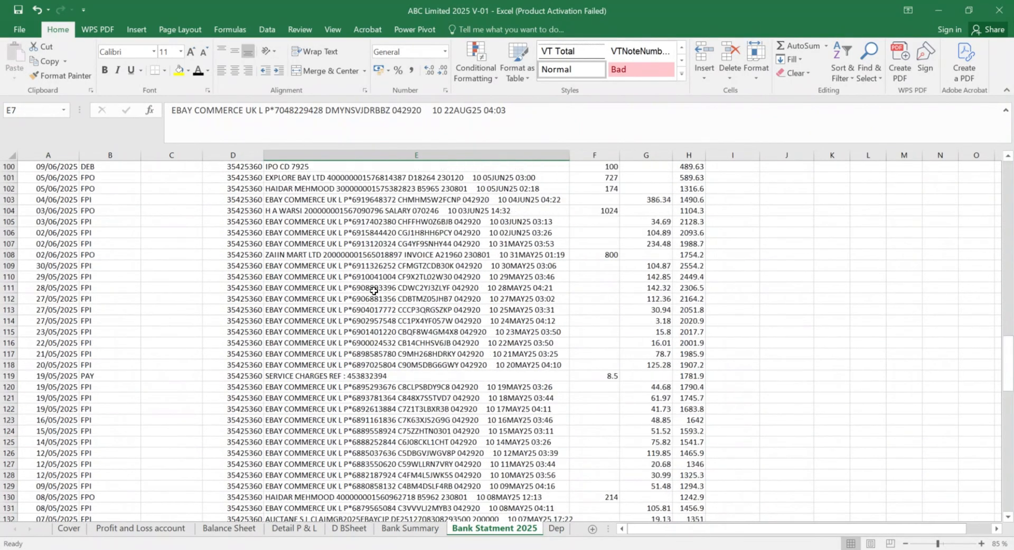
# Step: Title the blank column between Transaction Type and Account Number "Heads" in cell C2
pyautogui.scroll(1, 374, 290)
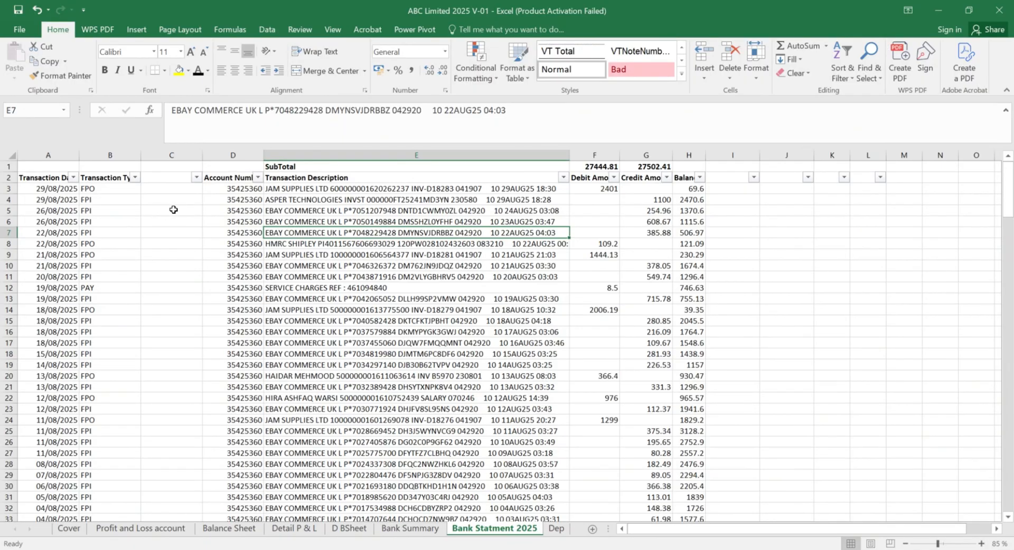
pyautogui.click(186, 181)
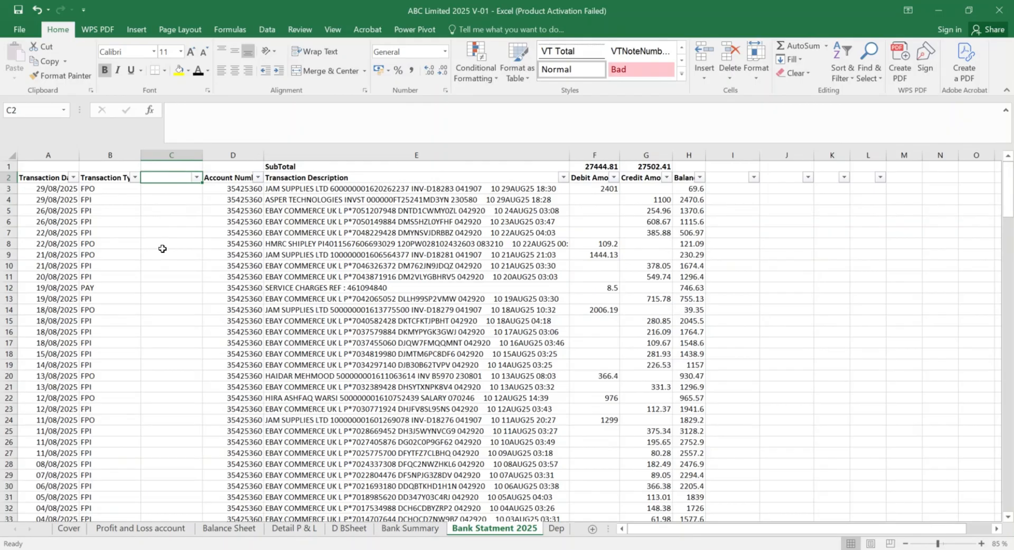
pyautogui.write('Head')
pyautogui.press('Return')
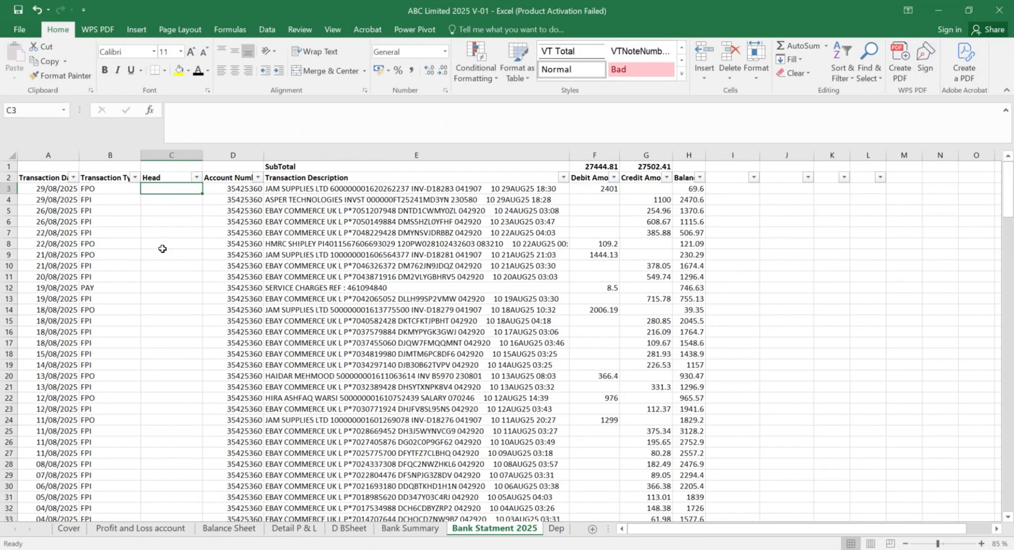
pyautogui.press('Up')
pyautogui.press('F2')
pyautogui.write('s')
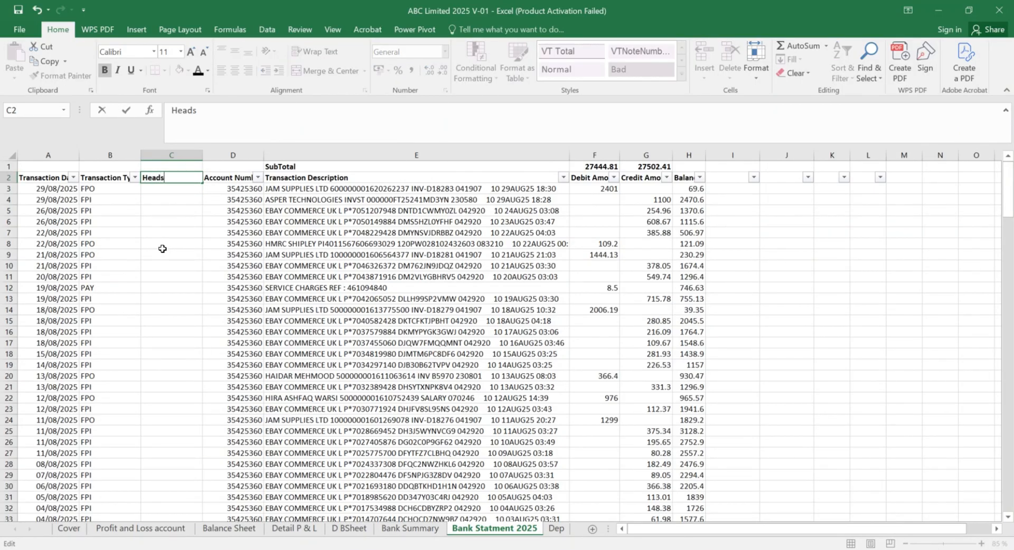
pyautogui.press('Return')
pyautogui.press('Up')
pyautogui.press('Down')
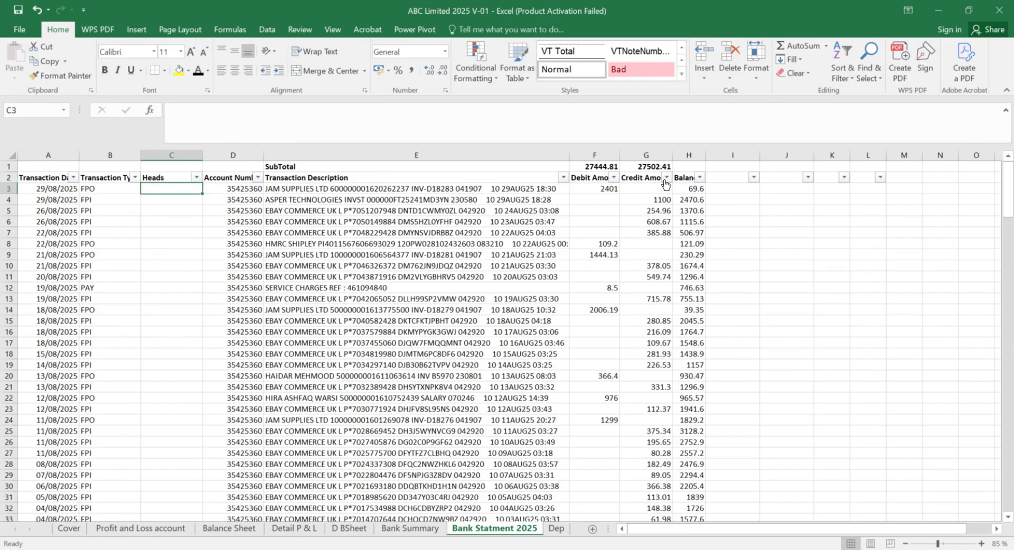
# Step: Filter the Debit Amount column to show only the rows with a blank debit
pyautogui.click(613, 177)
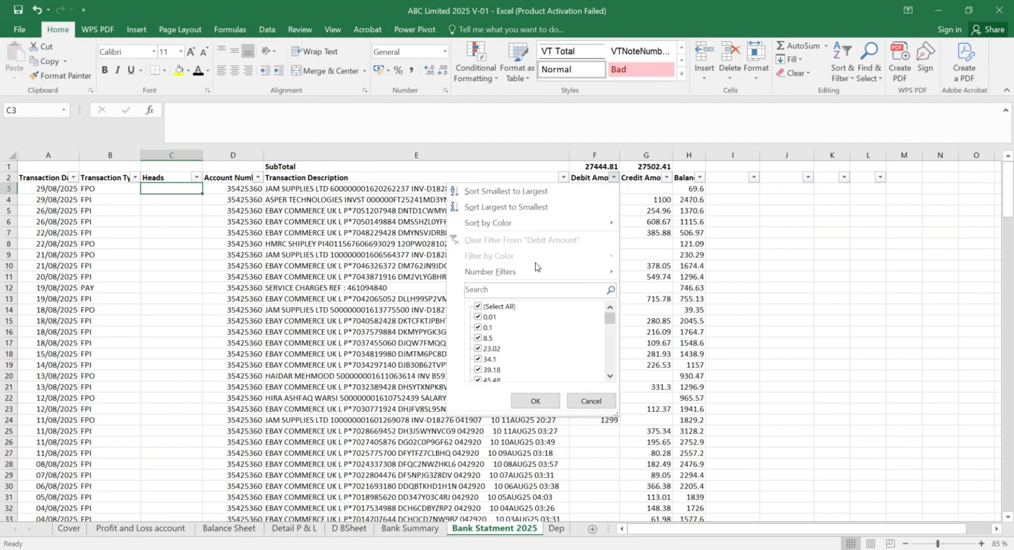
pyautogui.click(499, 306)
pyautogui.moveTo(610, 317); pyautogui.dragTo(608, 363)
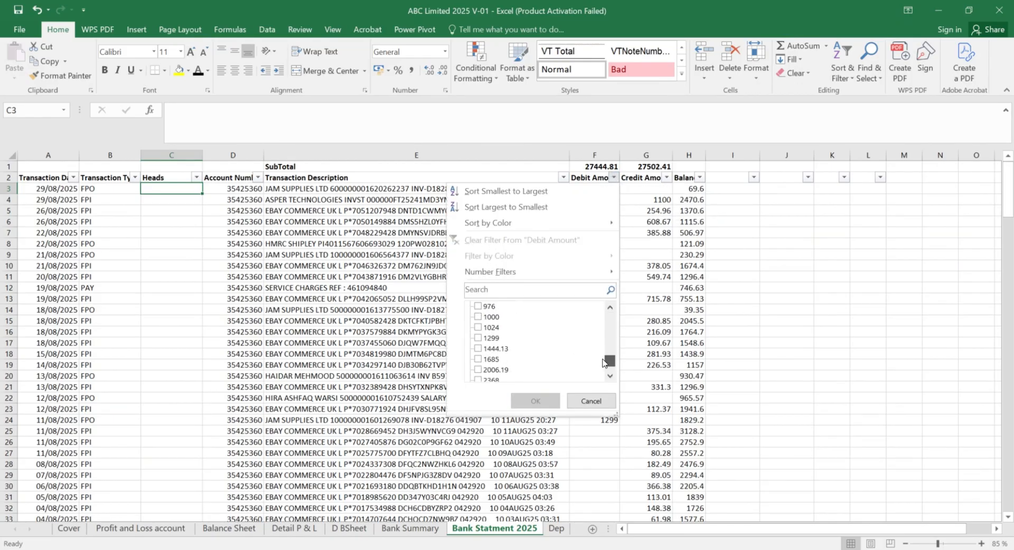
pyautogui.click(478, 369)
pyautogui.click(535, 401)
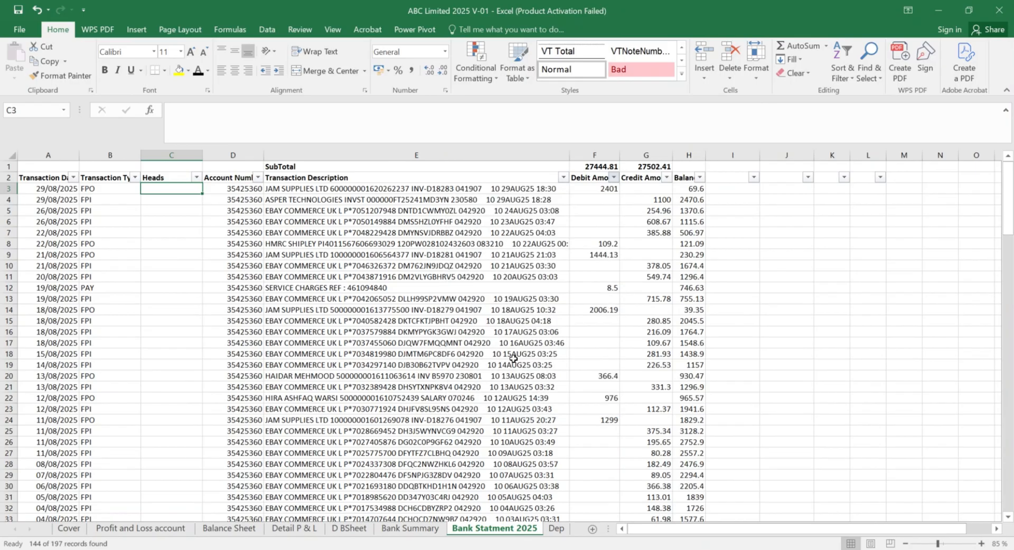
pyautogui.scroll(-20, 620, 259)
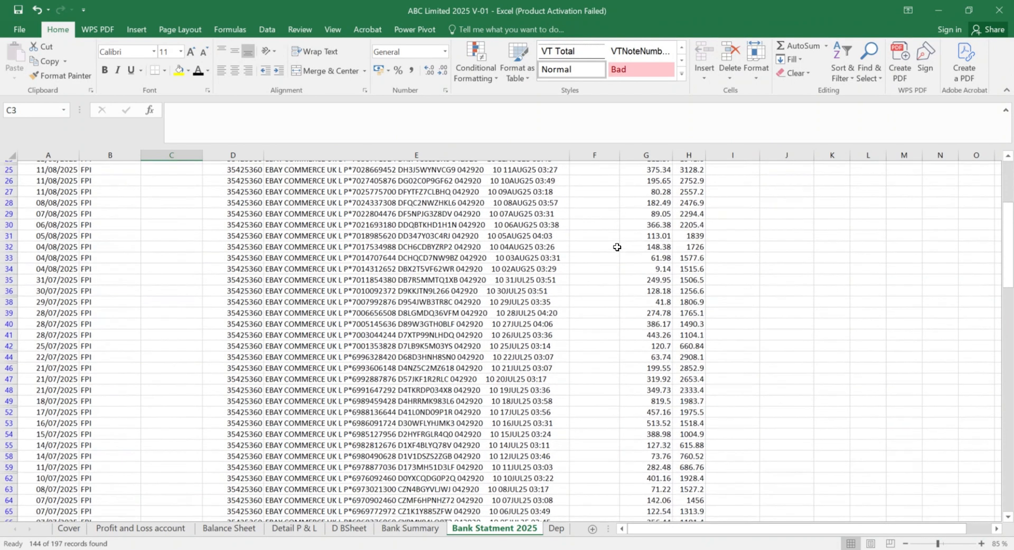
pyautogui.scroll(8, 613, 248)
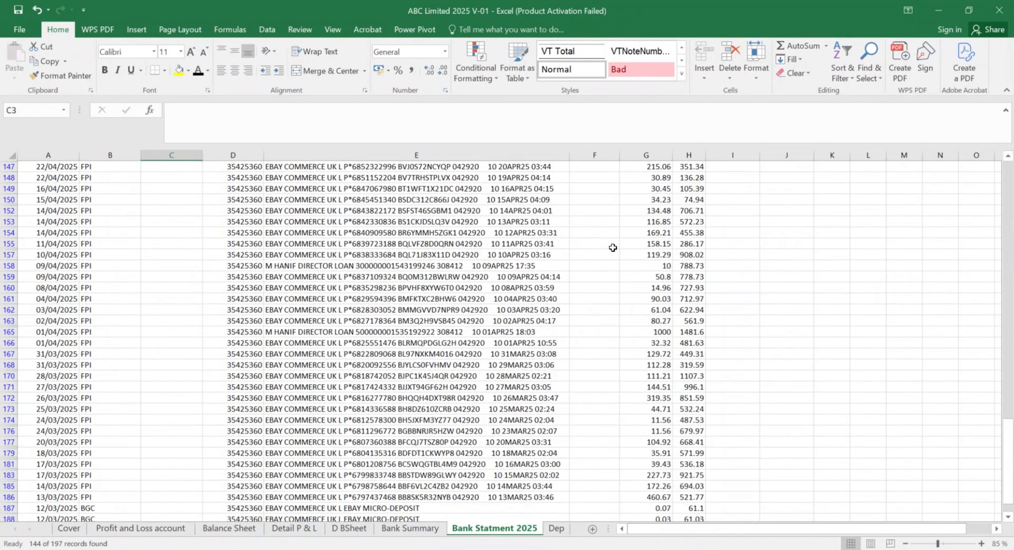
pyautogui.scroll(15, 613, 248)
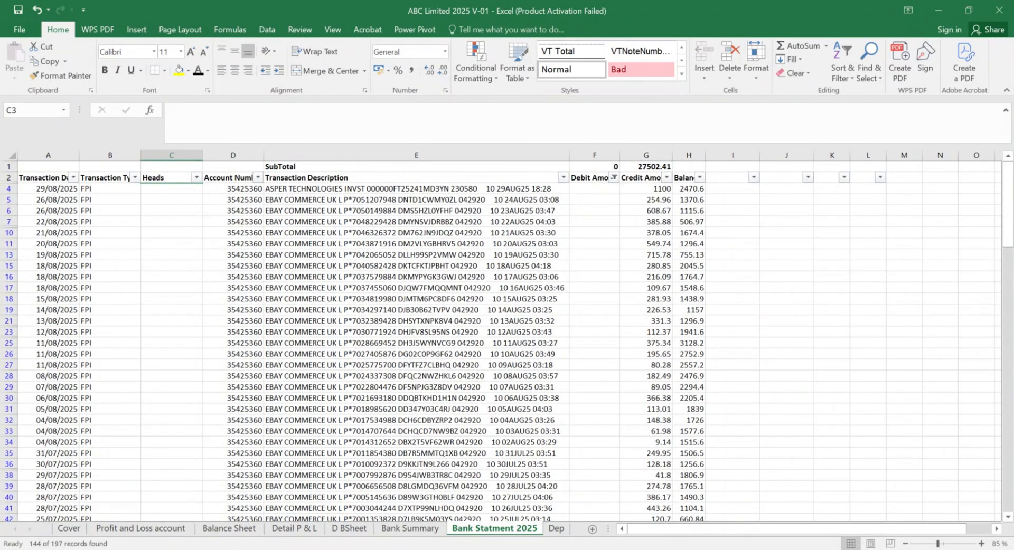
# Step: Enter the heads ASPER in C4 for the Asper Technologies receipt and EBAY in C5 for the first eBay receipt
pyautogui.click(623, 522)
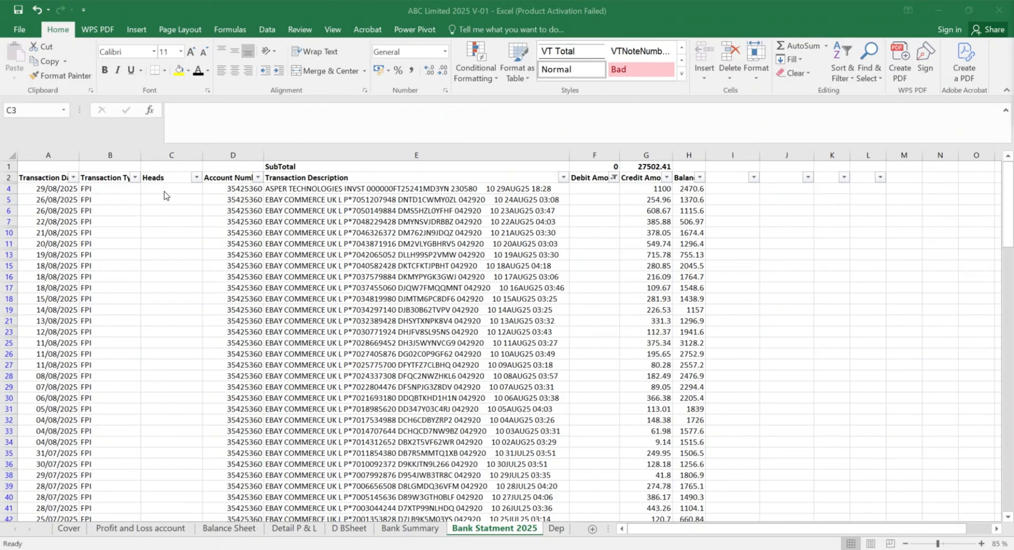
pyautogui.click(266, 188)
pyautogui.click(193, 188)
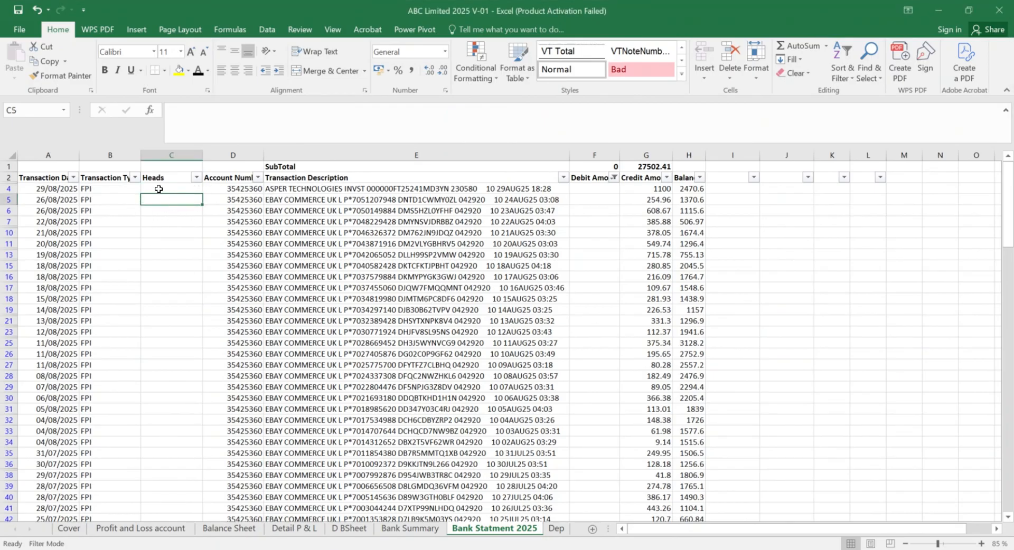
pyautogui.write('ASPER')
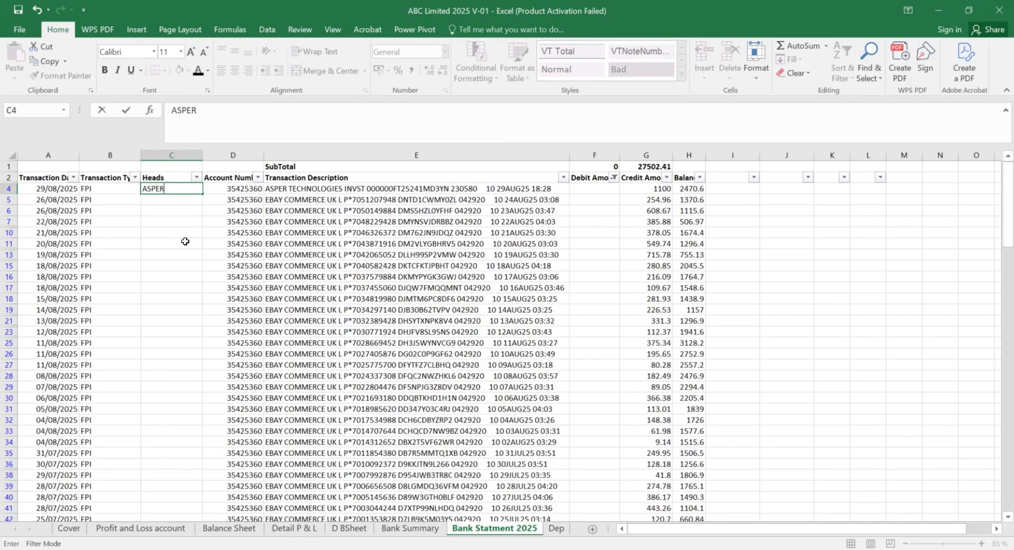
pyautogui.press('Return')
pyautogui.write('E')
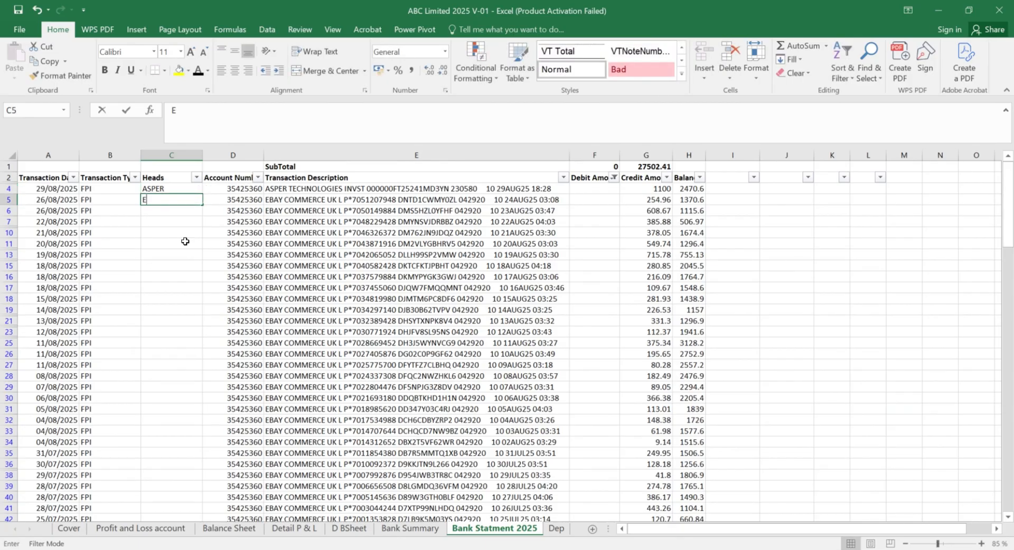
pyautogui.write('BAY')
pyautogui.press('Return')
# Step: Copy the EBAY head from C5 and filter the Transaction Description column by "Ebay"
pyautogui.press('Up')
pyautogui.hotkey('ctrl', 'c')
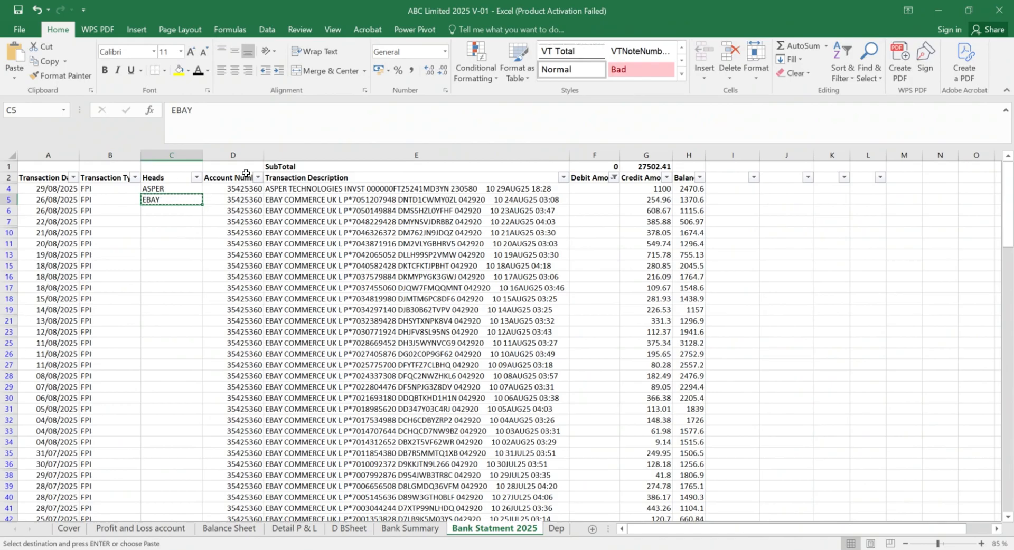
pyautogui.click(564, 178)
pyautogui.click(463, 288)
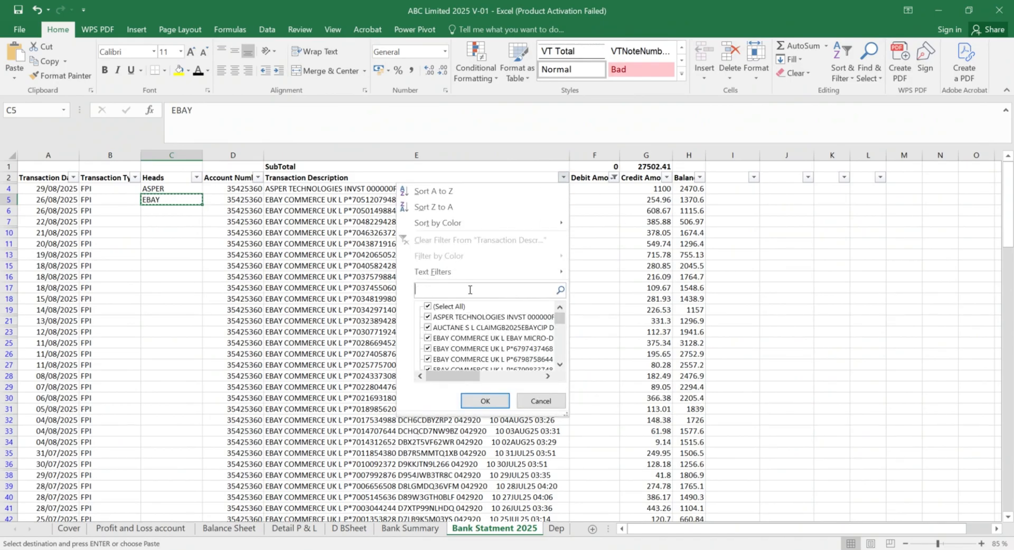
pyautogui.write('Ebay')
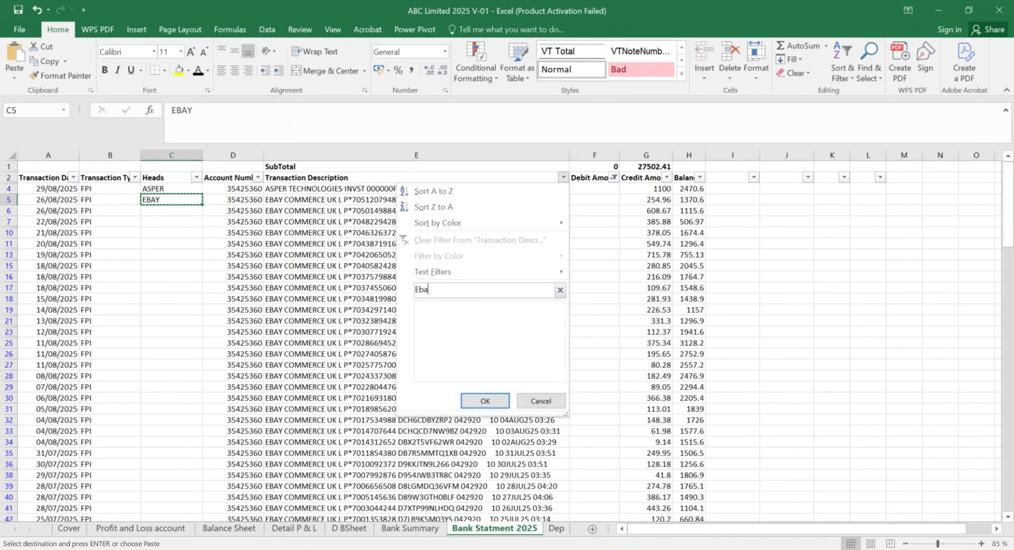
pyautogui.press('Return')
# Step: Paste the copied EBAY head into only the visible cells of the Heads column from C5 to C188, using Go To Special
pyautogui.press('Down')
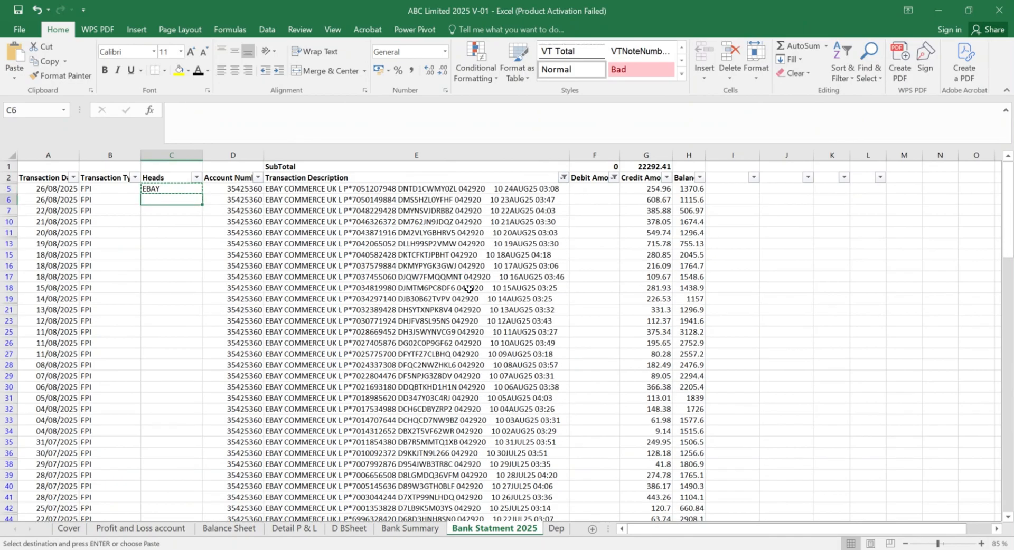
pyautogui.press('Up')
pyautogui.scroll(-20, 469, 290)
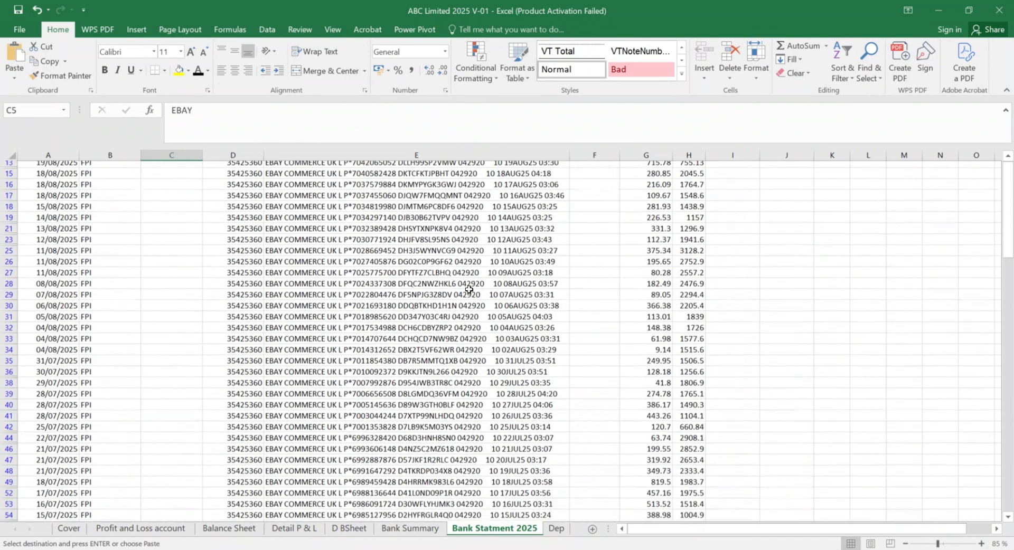
pyautogui.scroll(20, 469, 290)
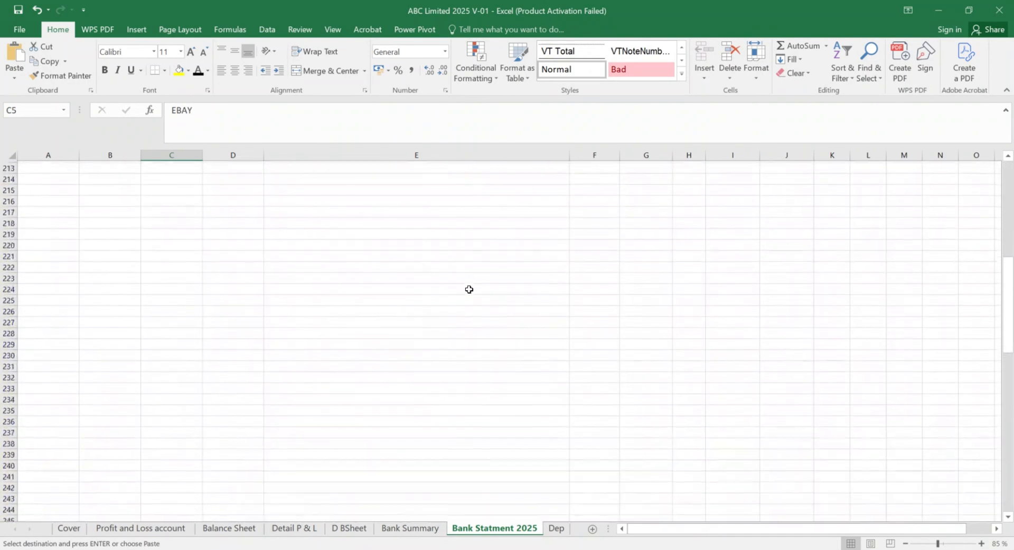
pyautogui.hotkey('shift', 'Down')
pyautogui.hotkey('shift', 'Down')
pyautogui.hotkey('shift', 'Down')
pyautogui.hotkey('shift', 'Down')
pyautogui.hotkey('shift', 'Down')
pyautogui.hotkey('shift', 'Down')
pyautogui.hotkey('shift', 'Down')
pyautogui.hotkey('shift', 'Down')
pyautogui.hotkey('shift', 'Down')
pyautogui.hotkey('shift', 'Down')
pyautogui.hotkey('shift', 'Down')
pyautogui.hotkey('shift', 'Down')
pyautogui.hotkey('shift', 'Down')
pyautogui.hotkey('shift', 'Down')
pyautogui.hotkey('shift', 'Down')
pyautogui.hotkey('shift', 'Down')
pyautogui.hotkey('shift', 'Down')
pyautogui.hotkey('shift', 'Down')
pyautogui.hotkey('shift', 'Down')
pyautogui.hotkey('shift', 'Down')
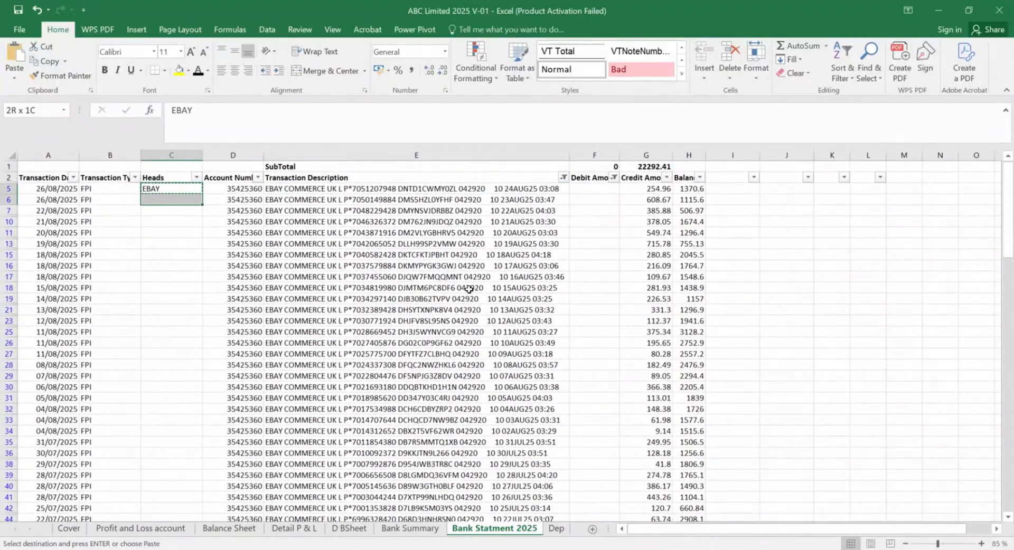
pyautogui.hotkey('shift', 'Down')
pyautogui.hotkey('shift', 'Down')
pyautogui.hotkey('shift', 'Down')
pyautogui.hotkey('shift', 'Down')
pyautogui.hotkey('shift', 'Down')
pyautogui.hotkey('shift', 'Down')
pyautogui.hotkey('shift', 'Down')
pyautogui.hotkey('shift', 'Down')
pyautogui.hotkey('shift', 'Down')
pyautogui.hotkey('shift', 'Down')
pyautogui.hotkey('shift', 'Down')
pyautogui.hotkey('shift', 'Down')
pyautogui.hotkey('shift', 'Down')
pyautogui.hotkey('shift', 'Down')
pyautogui.hotkey('shift', 'Down')
pyautogui.hotkey('shift', 'Down')
pyautogui.hotkey('shift', 'Down')
pyautogui.hotkey('shift', 'Down')
pyautogui.hotkey('shift', 'Down')
pyautogui.hotkey('shift', 'Down')
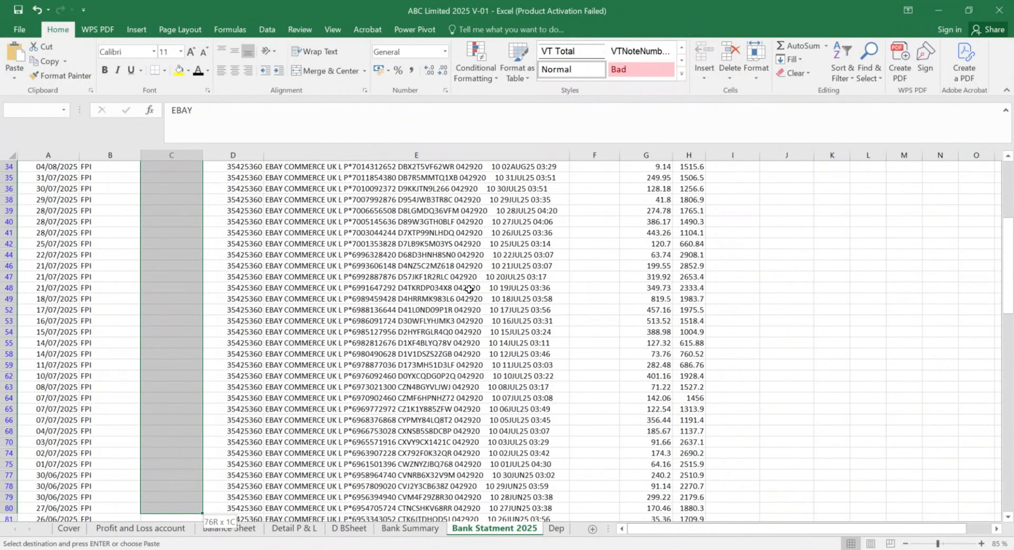
pyautogui.hotkey('shift', 'Down')
pyautogui.hotkey('shift', 'Down')
pyautogui.hotkey('shift', 'Down')
pyautogui.hotkey('shift', 'Down')
pyautogui.hotkey('shift', 'Down')
pyautogui.hotkey('shift', 'Down')
pyautogui.hotkey('shift', 'Down')
pyautogui.hotkey('shift', 'Down')
pyautogui.hotkey('shift', 'Down')
pyautogui.hotkey('shift', 'Down')
pyautogui.hotkey('shift', 'Down')
pyautogui.hotkey('shift', 'Down')
pyautogui.hotkey('shift', 'Down')
pyautogui.hotkey('shift', 'Down')
pyautogui.hotkey('shift', 'Down')
pyautogui.hotkey('shift', 'Down')
pyautogui.hotkey('shift', 'Down')
pyautogui.hotkey('shift', 'Down')
pyautogui.hotkey('shift', 'Down')
pyautogui.hotkey('shift', 'Down')
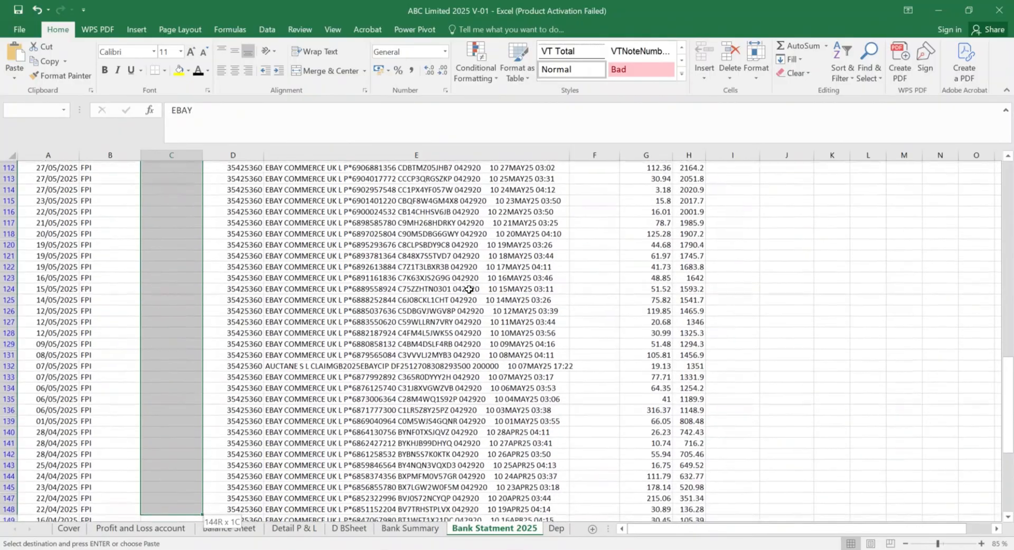
pyautogui.hotkey('shift', 'Down')
pyautogui.hotkey('shift', 'Down')
pyautogui.hotkey('shift', 'Down')
pyautogui.hotkey('shift', 'Down')
pyautogui.hotkey('shift', 'Down')
pyautogui.hotkey('shift', 'Down')
pyautogui.hotkey('shift', 'Down')
pyautogui.hotkey('shift', 'Down')
pyautogui.hotkey('shift', 'Down')
pyautogui.hotkey('shift', 'Down')
pyautogui.hotkey('shift', 'Down')
pyautogui.hotkey('shift', 'Down')
pyautogui.hotkey('shift', 'Down')
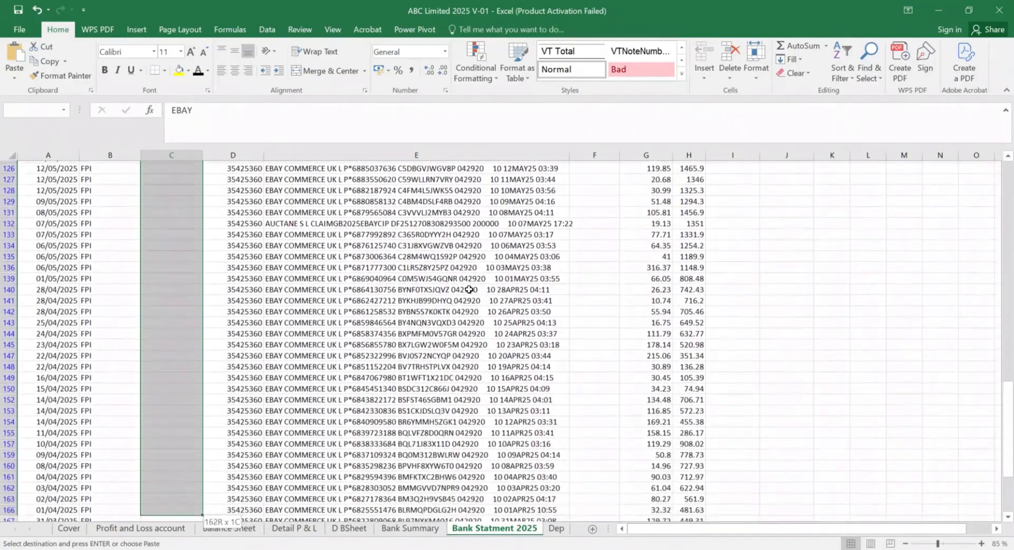
pyautogui.hotkey('shift', 'Down')
pyautogui.hotkey('shift', 'Down')
pyautogui.hotkey('shift', 'Down')
pyautogui.hotkey('shift', 'Down')
pyautogui.hotkey('shift', 'Down')
pyautogui.hotkey('shift', 'Down')
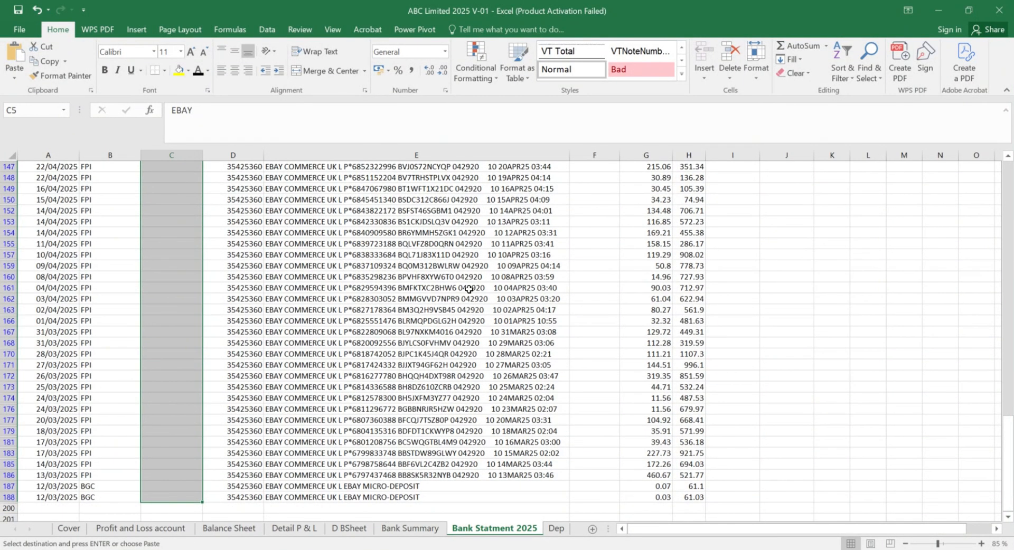
pyautogui.press('F5')
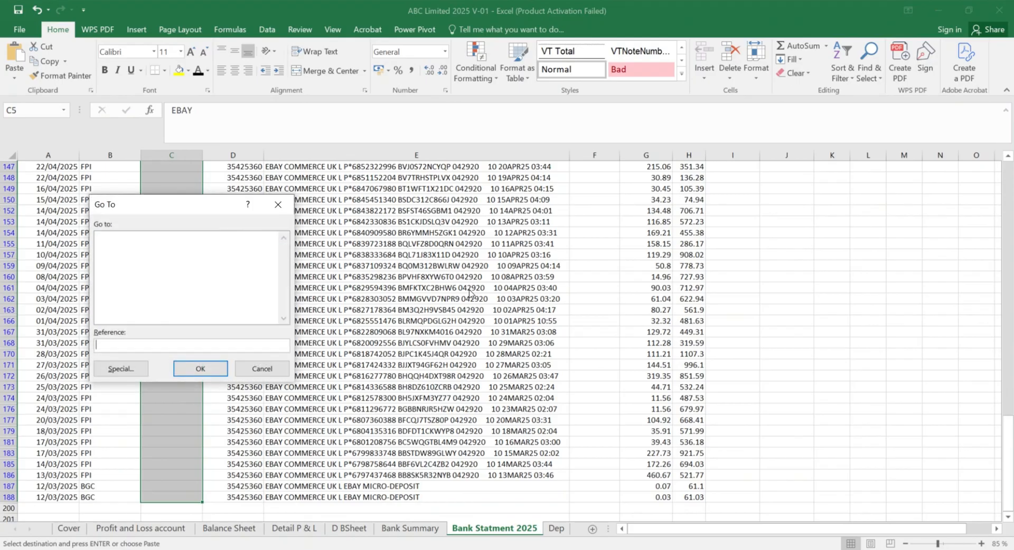
pyautogui.click(112, 369)
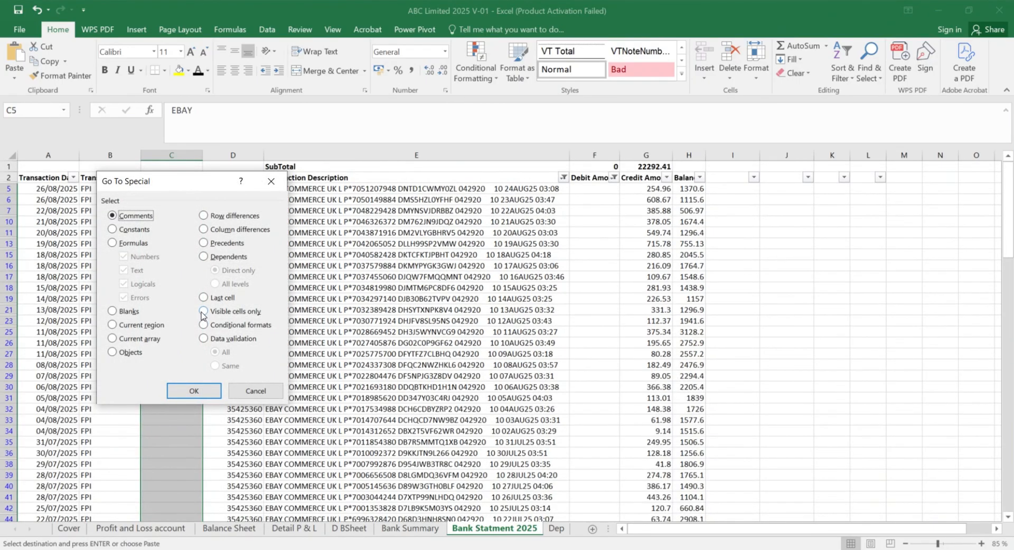
pyautogui.click(204, 311)
pyautogui.click(189, 393)
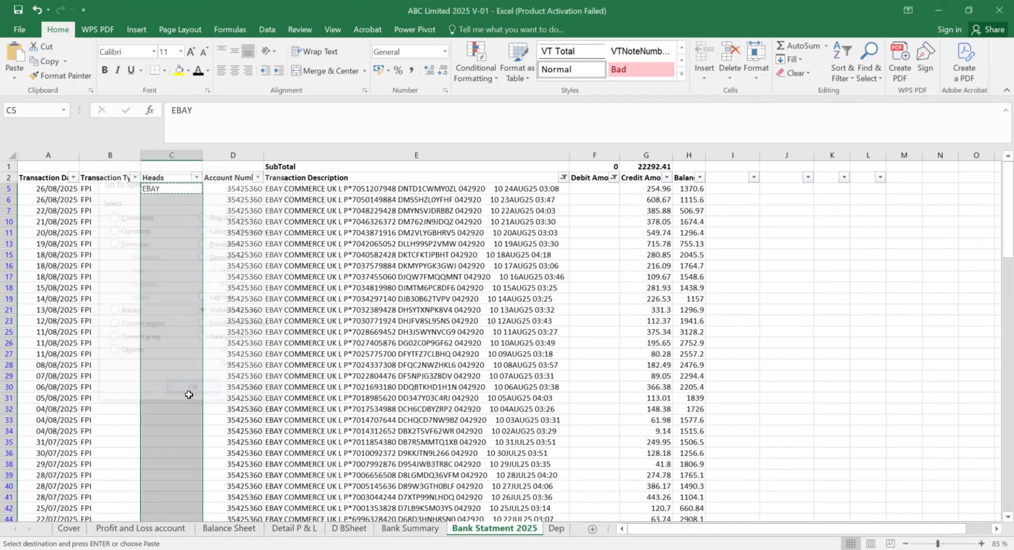
pyautogui.hotkey('ctrl', 'v')
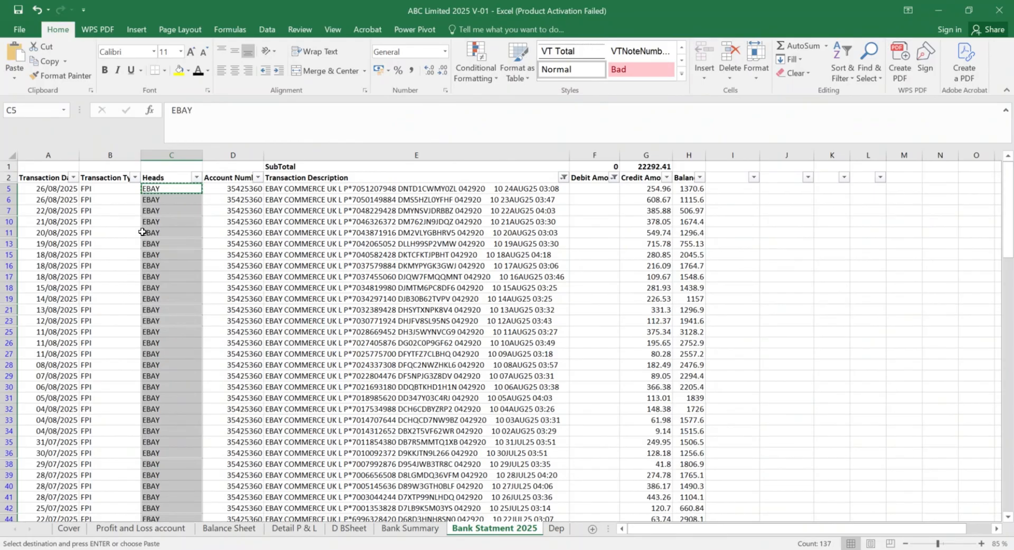
# Step: Check the values in the Heads column's filter list and look over the filled eBay rows
pyautogui.click(195, 177)
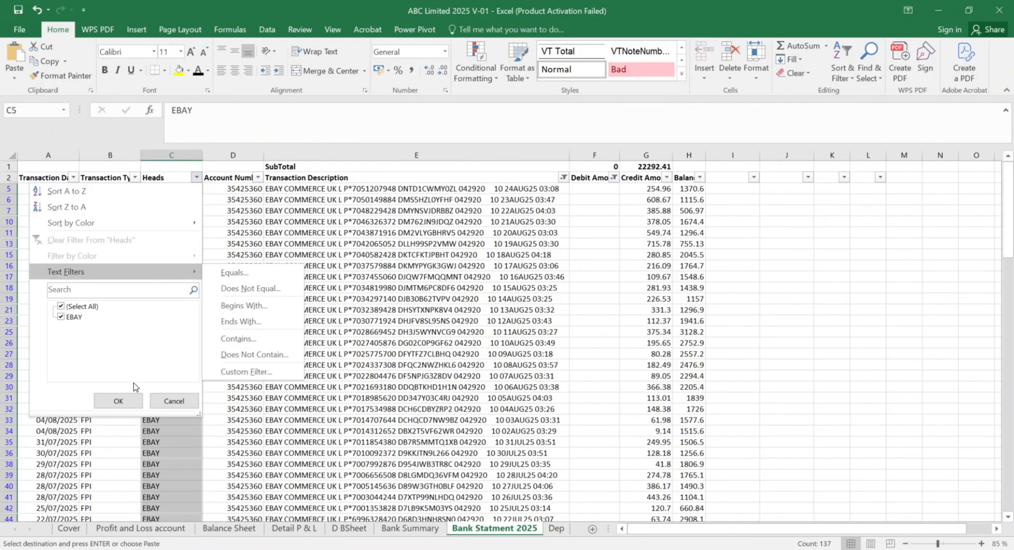
pyautogui.click(118, 402)
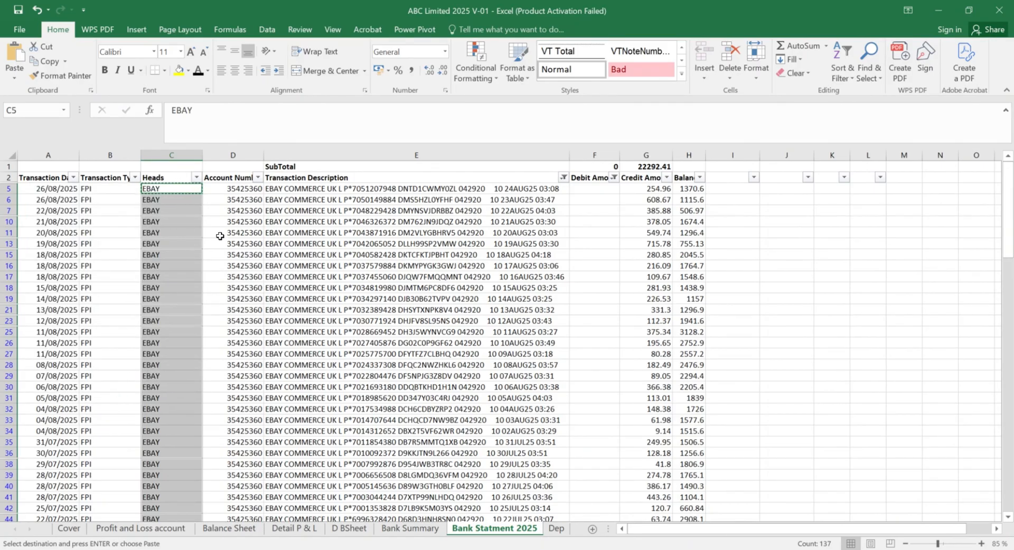
pyautogui.scroll(-3, 233, 255)
pyautogui.scroll(3, 232, 255)
# Step: Change the Transaction Description filter to show only the ASPER TECHNOLOGIES INVST entry
pyautogui.click(563, 178)
pyautogui.click(446, 307)
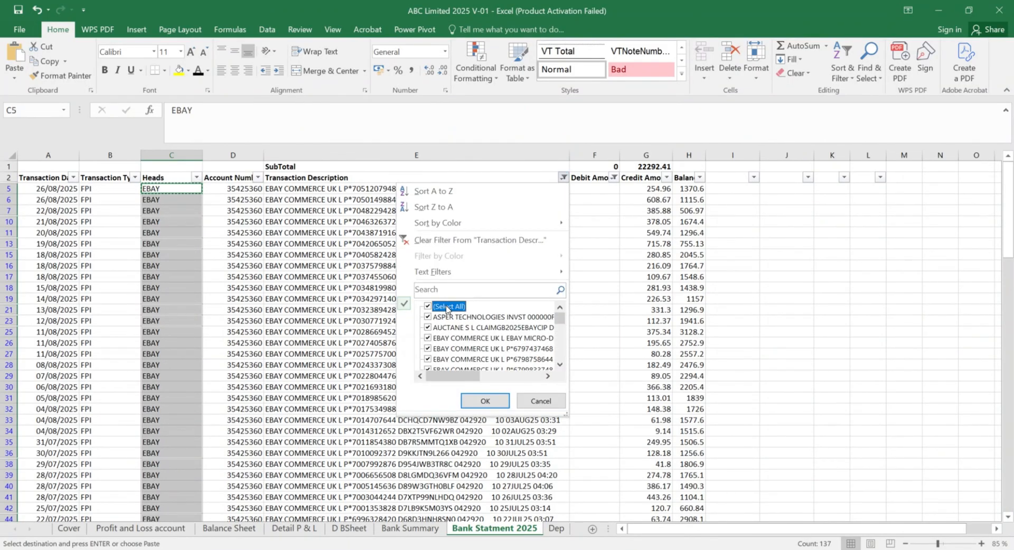
pyautogui.click(446, 307)
pyautogui.click(446, 317)
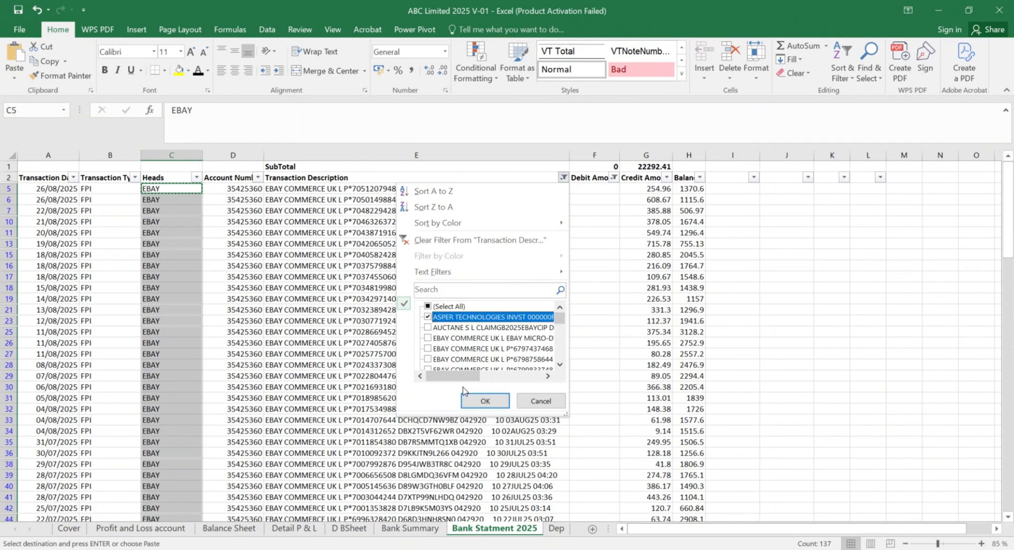
pyautogui.click(465, 400)
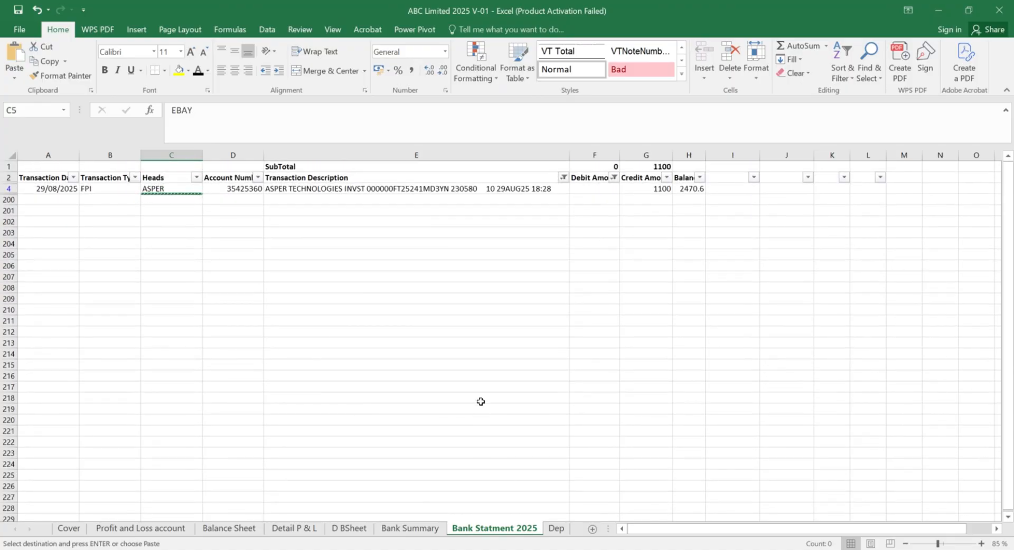
# Step: Reset the Transaction Description filter to show all entries
pyautogui.click(620, 522)
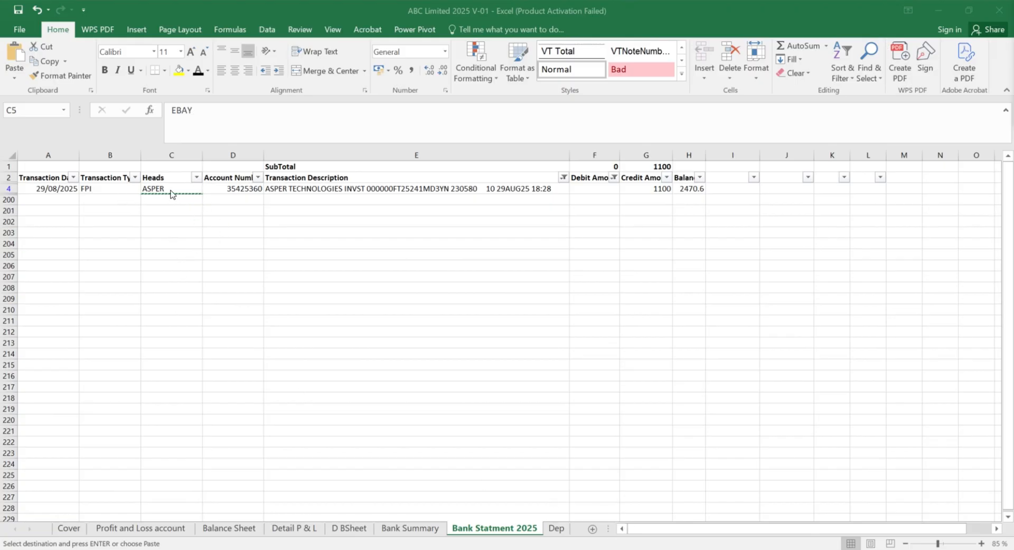
pyautogui.click(198, 221)
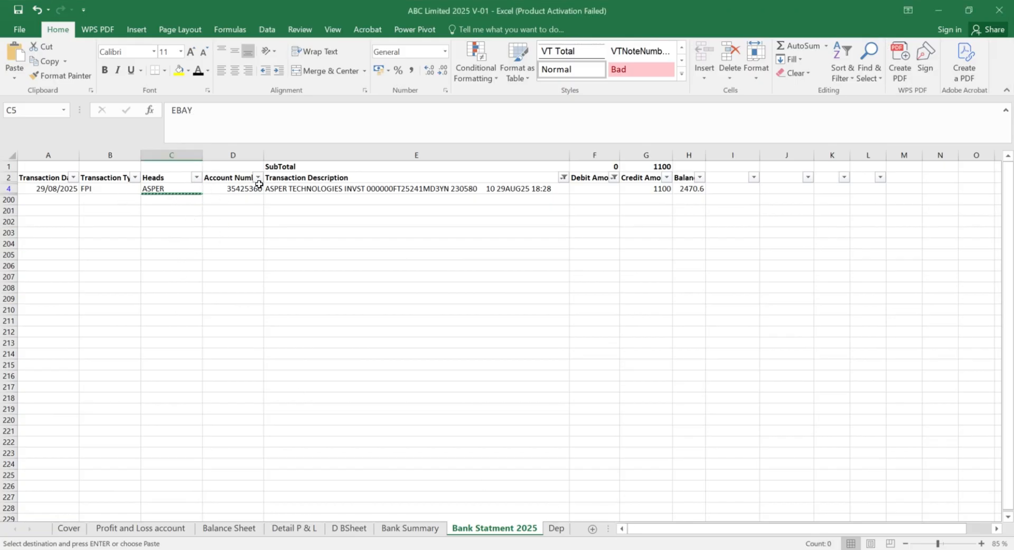
pyautogui.click(563, 178)
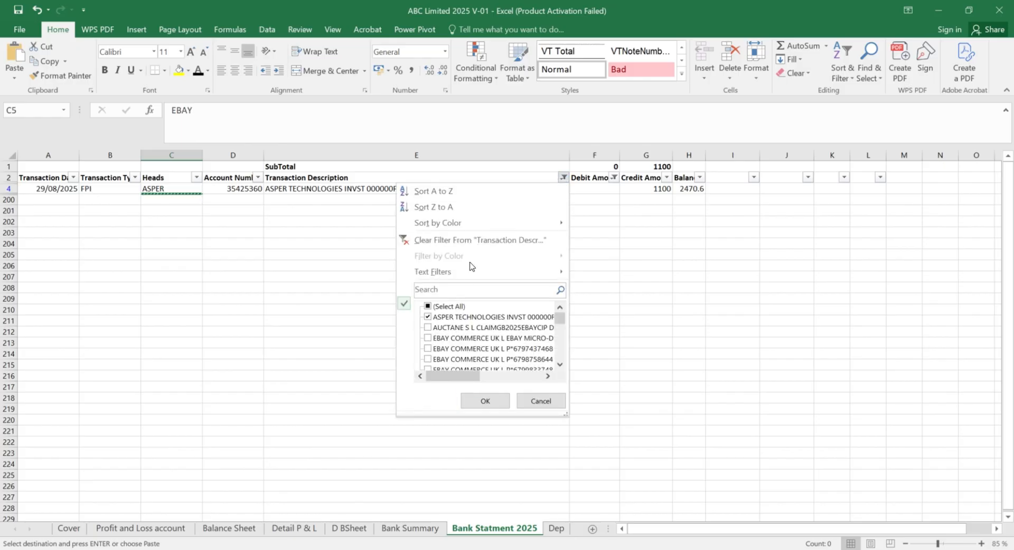
pyautogui.click(449, 307)
pyautogui.click(485, 401)
# Step: Filter the Heads column to show only blank entries by excluding ASPER and EBAY
pyautogui.click(196, 177)
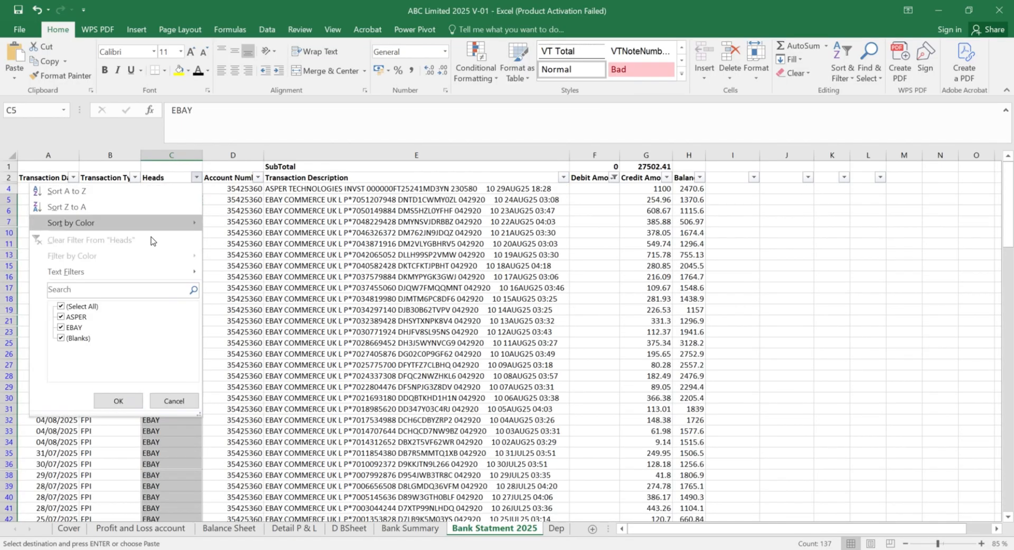
pyautogui.click(75, 317)
pyautogui.click(62, 329)
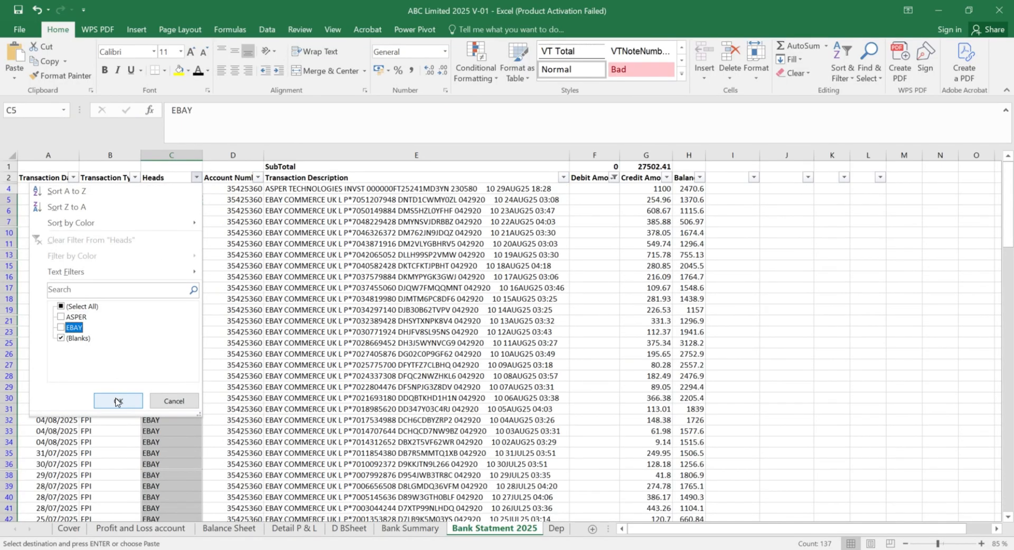
pyautogui.click(117, 402)
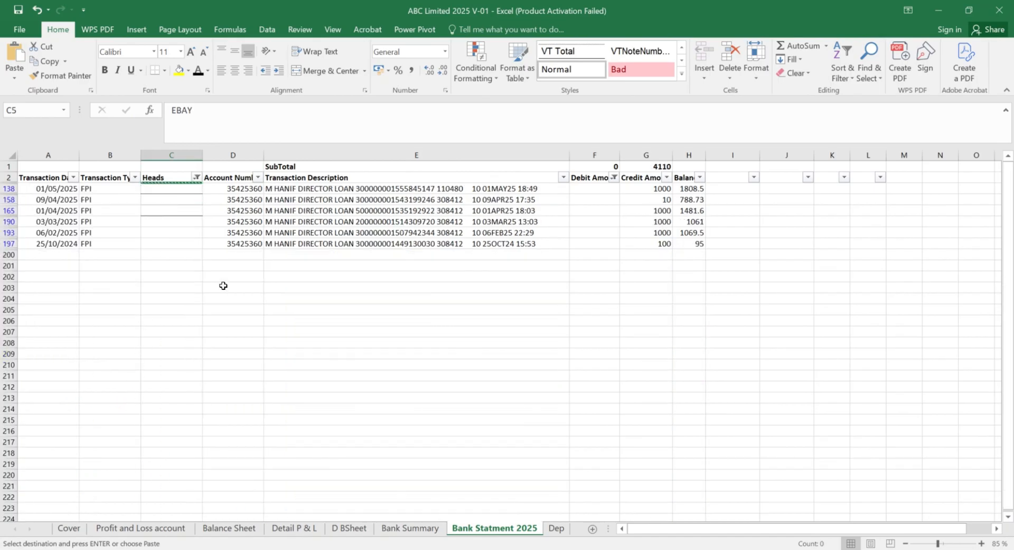
# Step: Review the remaining director loan transactions and enter "Diretor Loan" as the head in C138
pyautogui.click(163, 200)
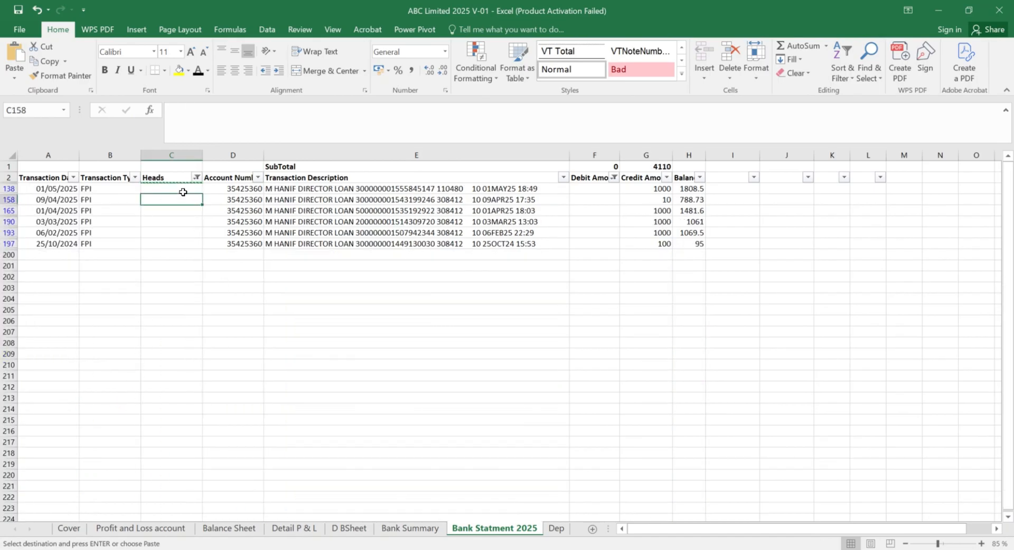
pyautogui.click(183, 190)
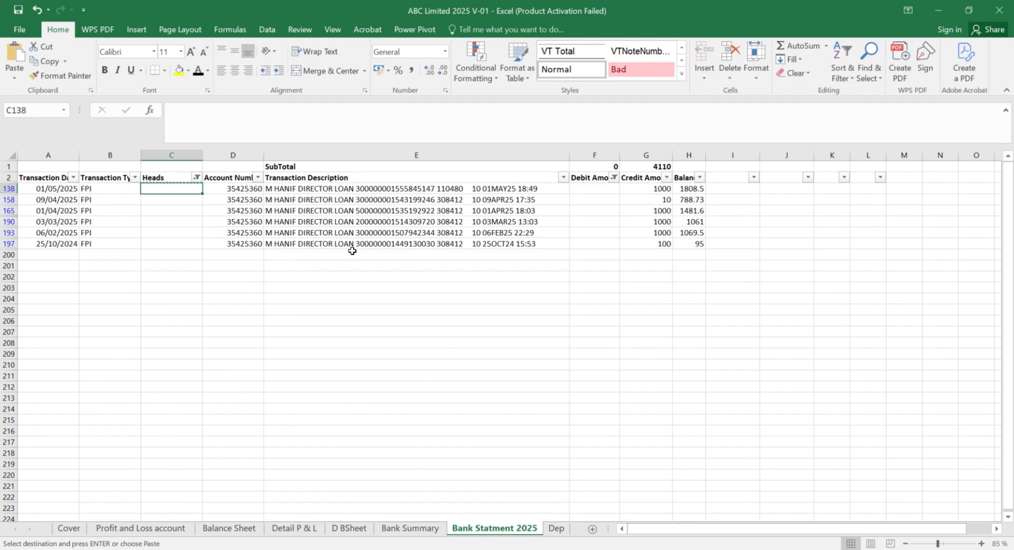
pyautogui.click(288, 222)
pyautogui.click(278, 243)
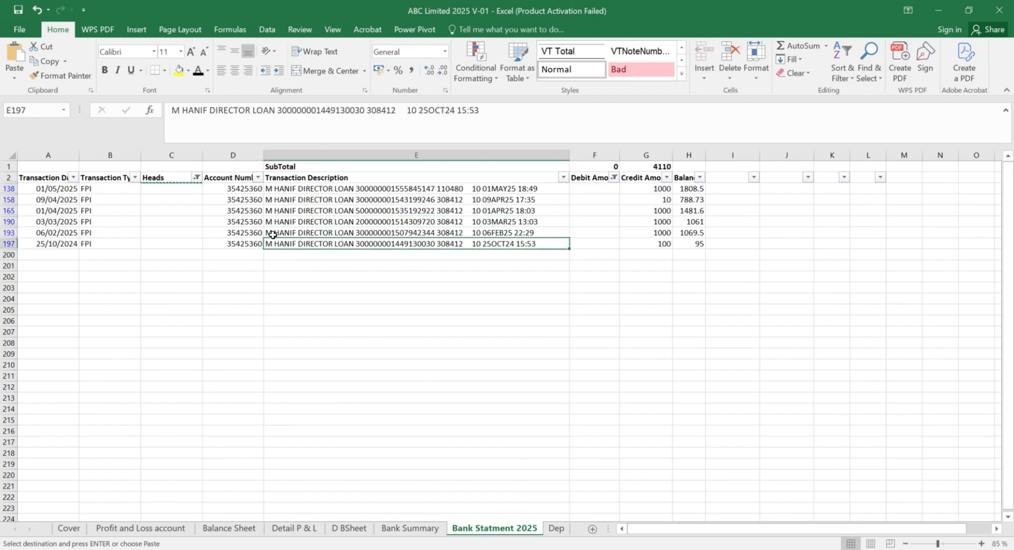
pyautogui.click(290, 235)
pyautogui.click(290, 222)
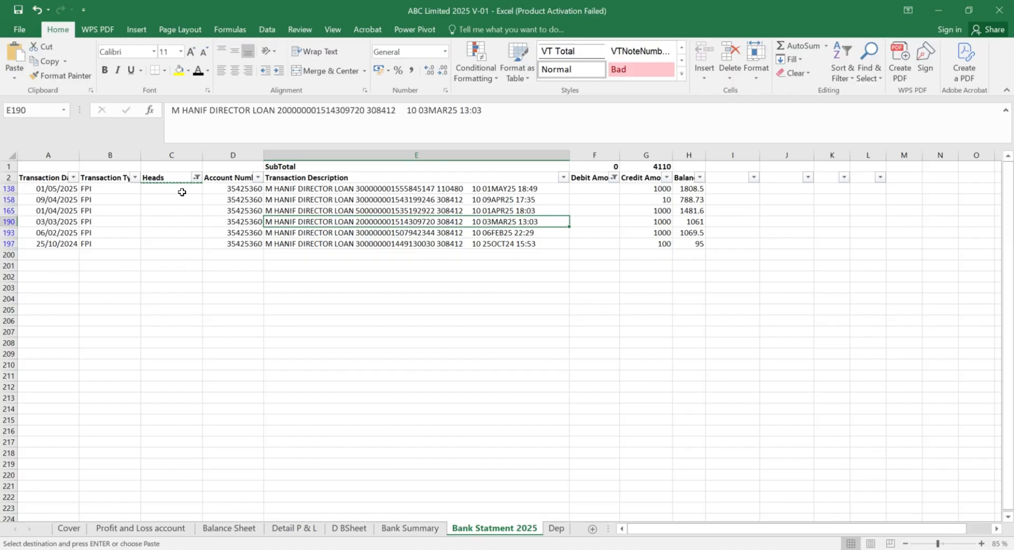
pyautogui.click(167, 197)
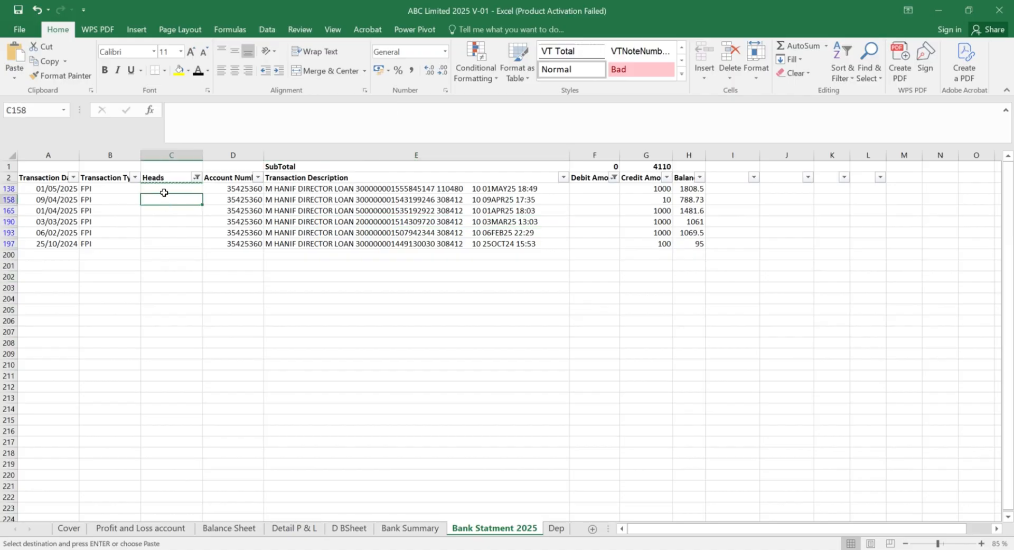
pyautogui.click(166, 187)
pyautogui.write('Diretor Loan')
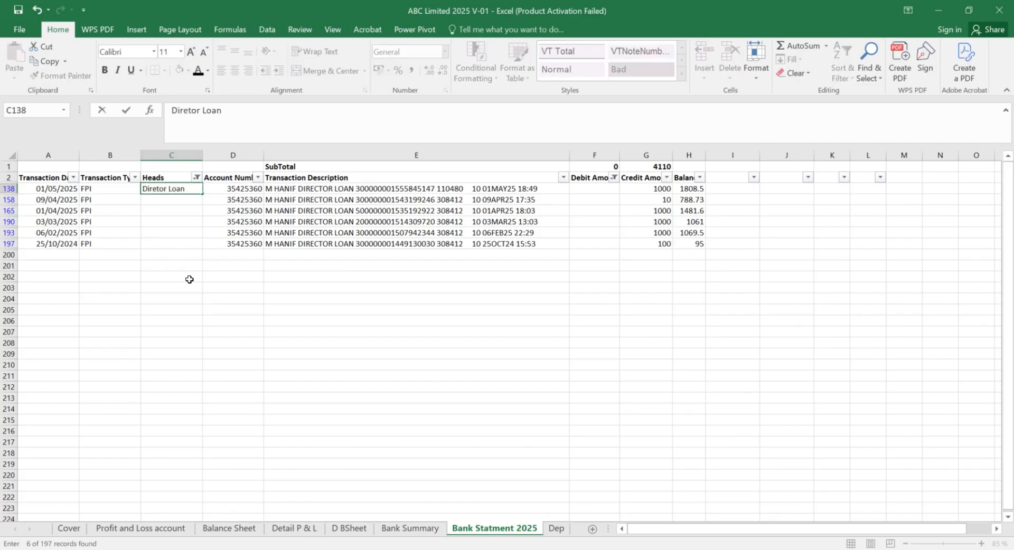
pyautogui.press('Return')
# Step: Copy the Diretor Loan head from C138 into only the visible Heads cells down to C197, using Go To Special
pyautogui.press('Up')
pyautogui.hotkey('ctrl', 'c')
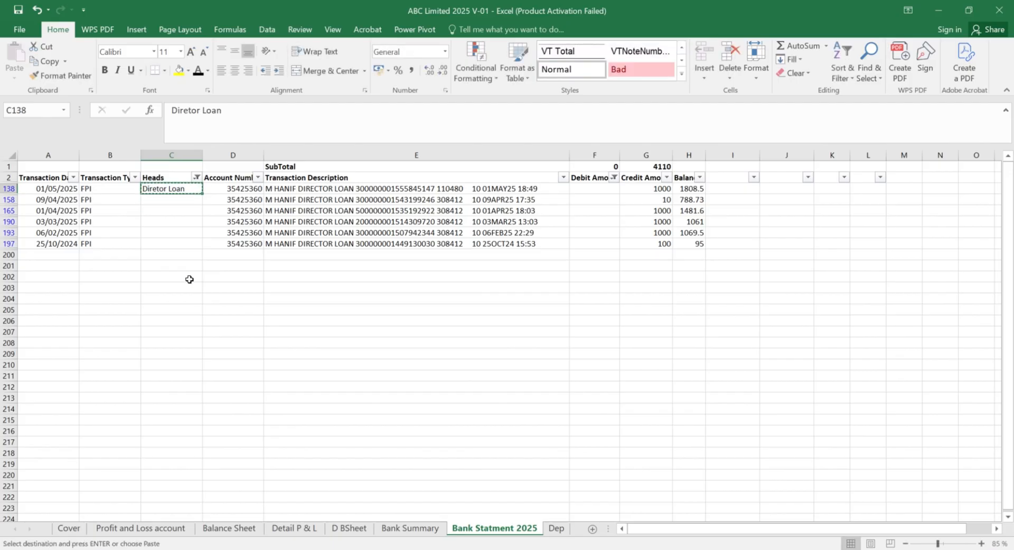
pyautogui.hotkey('shift', 'Down')
pyautogui.hotkey('shift', 'Down')
pyautogui.hotkey('shift', 'Down')
pyautogui.hotkey('shift', 'Down')
pyautogui.hotkey('shift', 'Down')
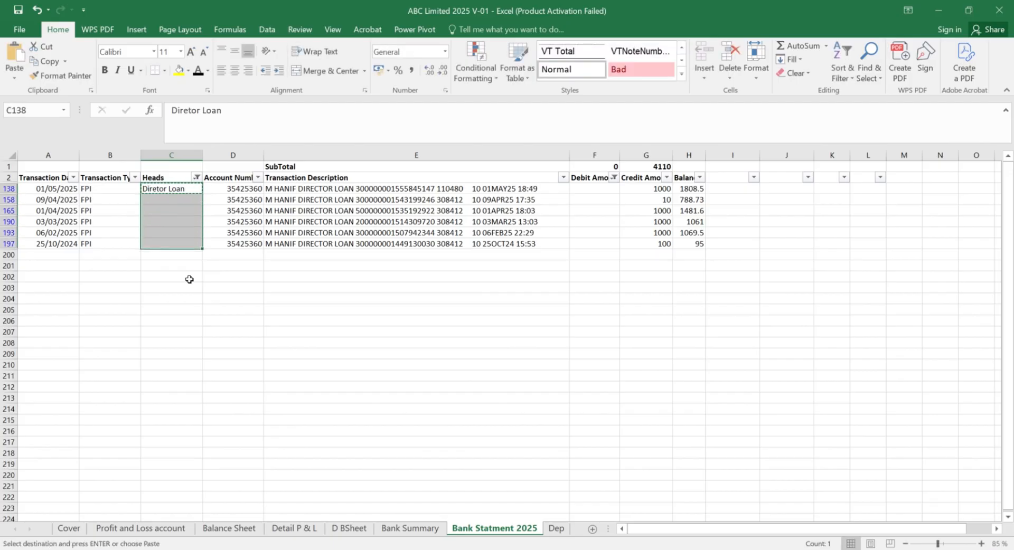
pyautogui.hotkey('ctrl', 'g')
pyautogui.click(121, 368)
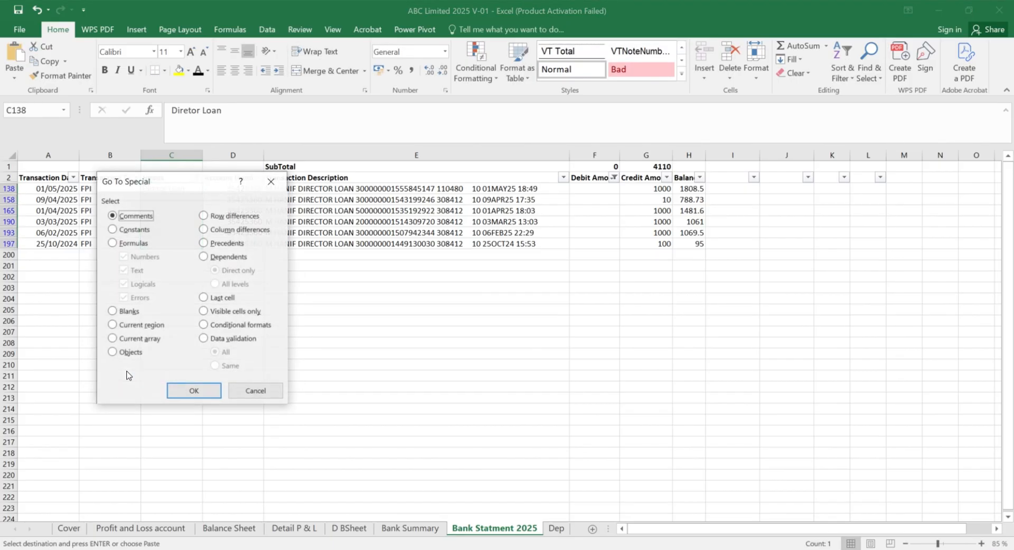
pyautogui.click(207, 312)
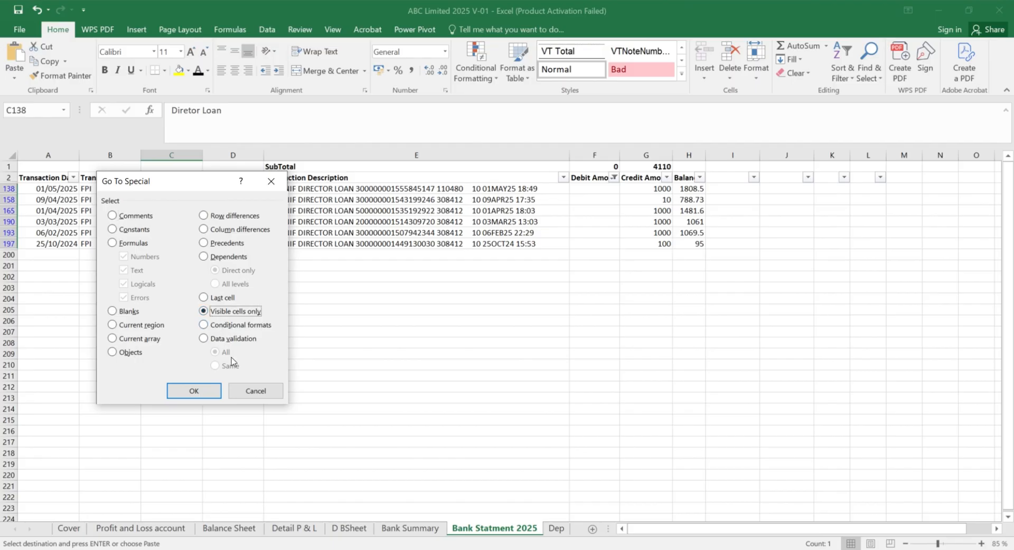
pyautogui.click(191, 394)
pyautogui.hotkey('ctrl', 'v')
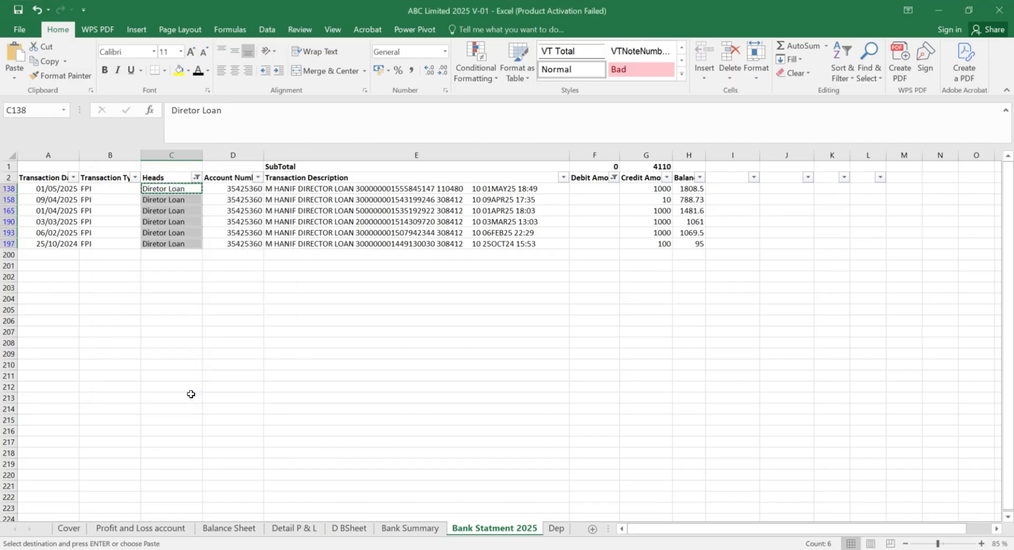
# Step: Reset the Heads column filter to show all heads
pyautogui.click(197, 178)
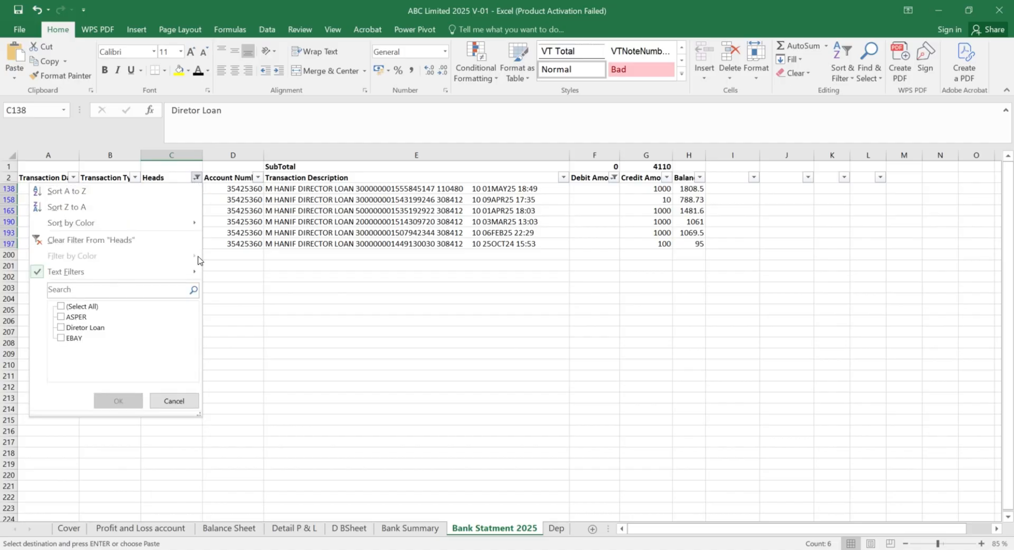
pyautogui.click(83, 306)
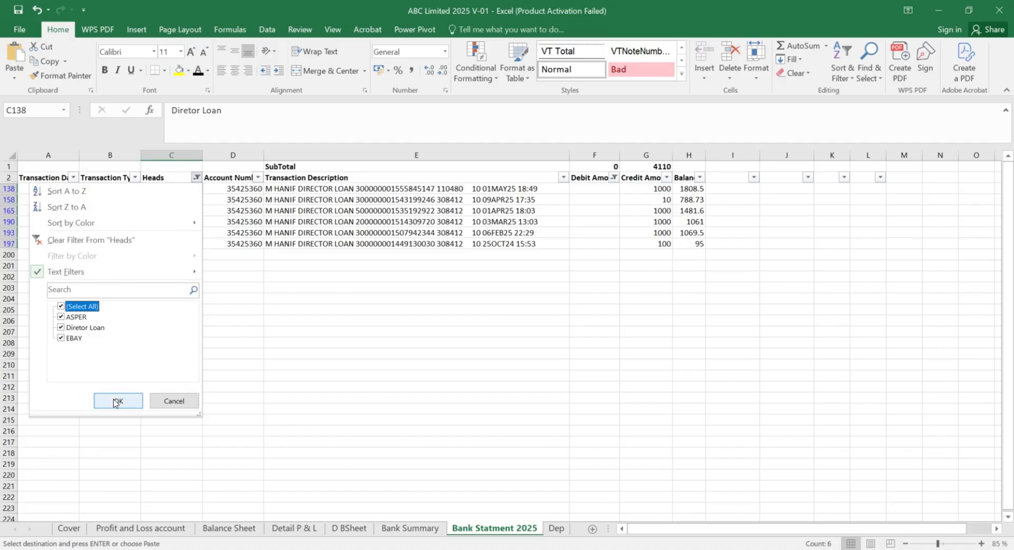
pyautogui.click(116, 402)
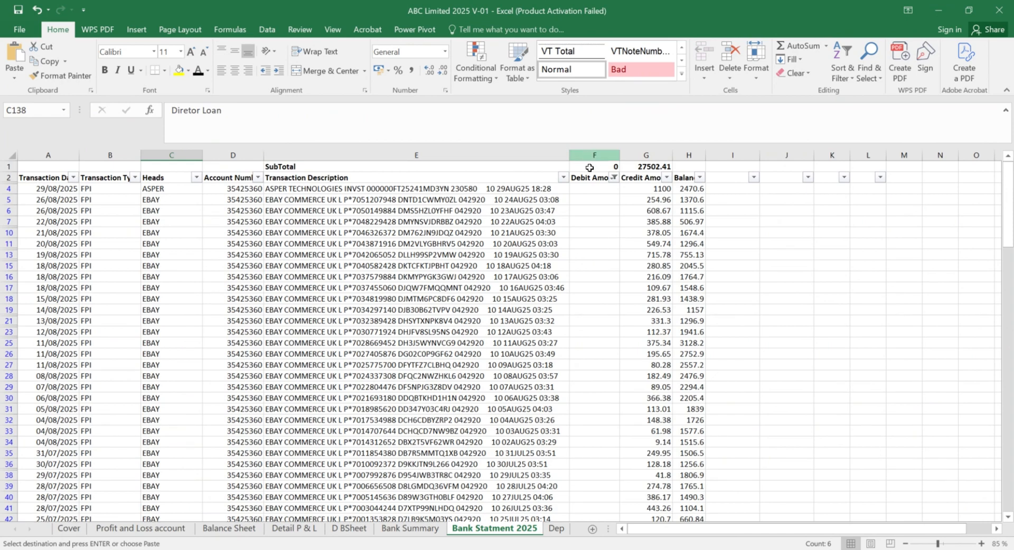
# Step: Filter the Transaction Description column to show only the AUCTANE S L entry
pyautogui.click(563, 177)
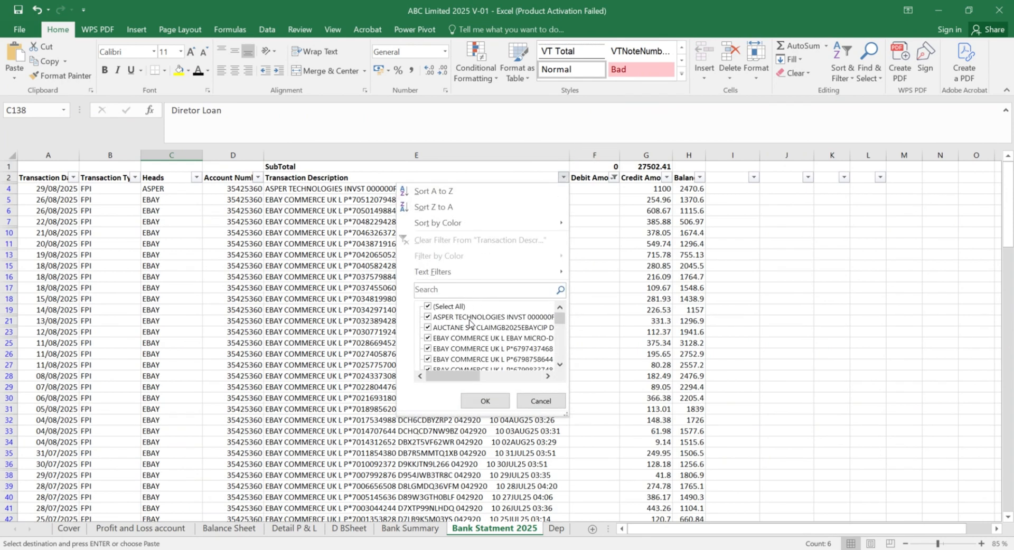
pyautogui.click(430, 307)
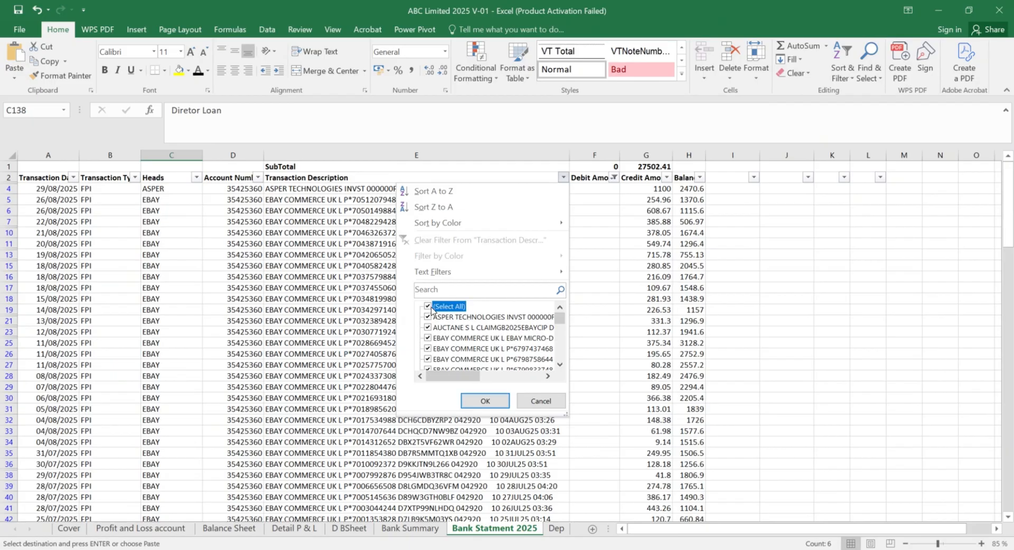
pyautogui.click(427, 331)
pyautogui.click(485, 401)
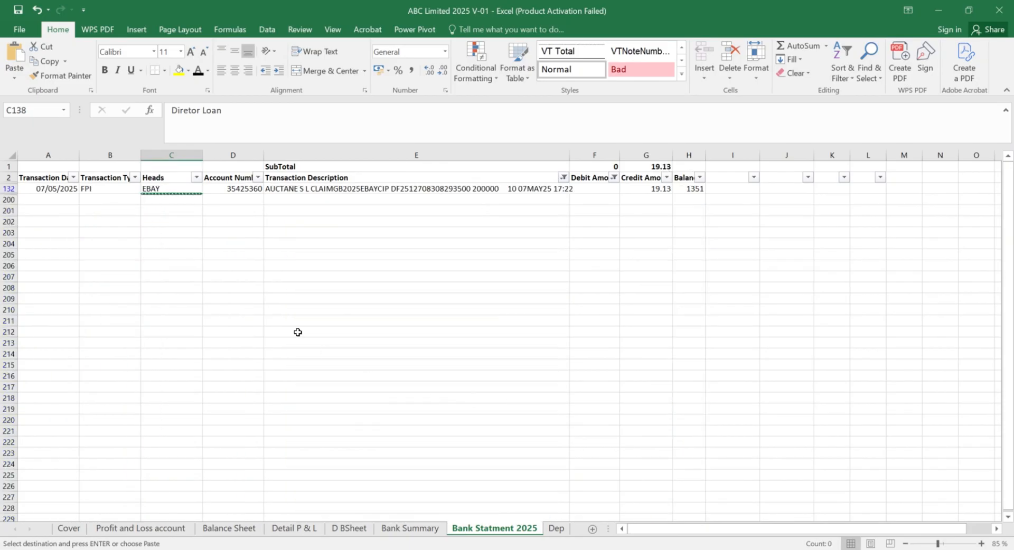
# Step: Replace the head of the AUCTANE transaction in C132 with "Auctane"
pyautogui.click(149, 187)
pyautogui.press('Delete')
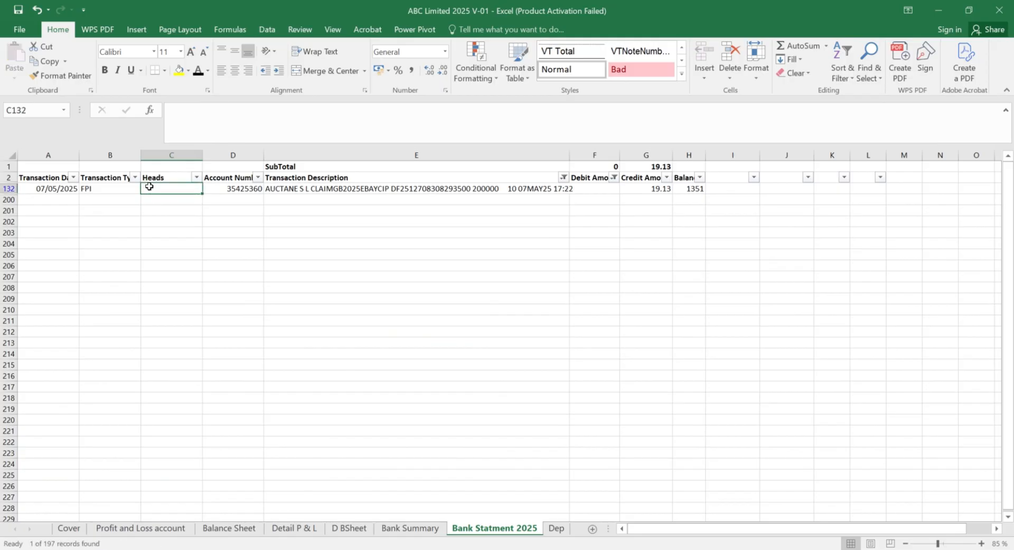
pyautogui.write('A')
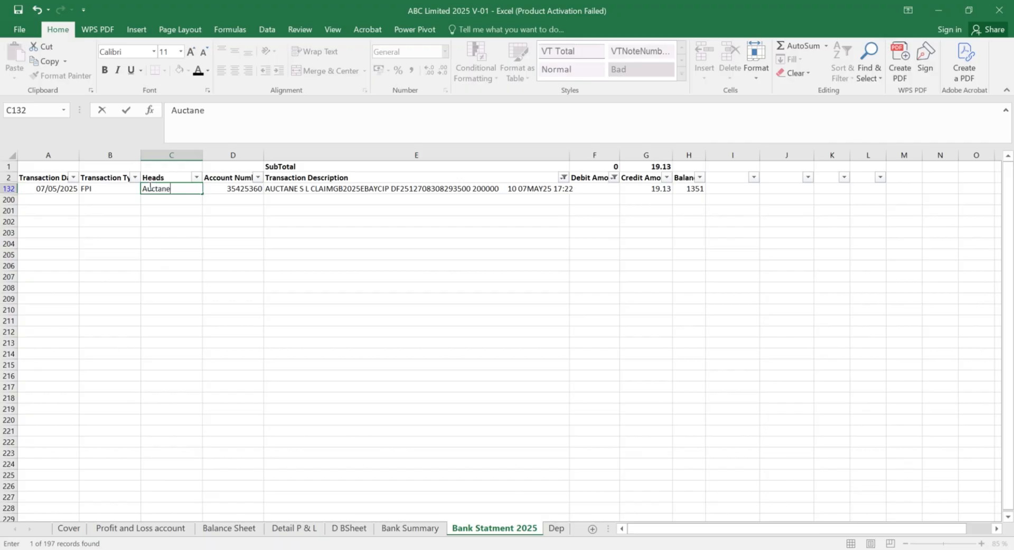
pyautogui.write('uctane')
pyautogui.hotkey('ctrl', 'Return')
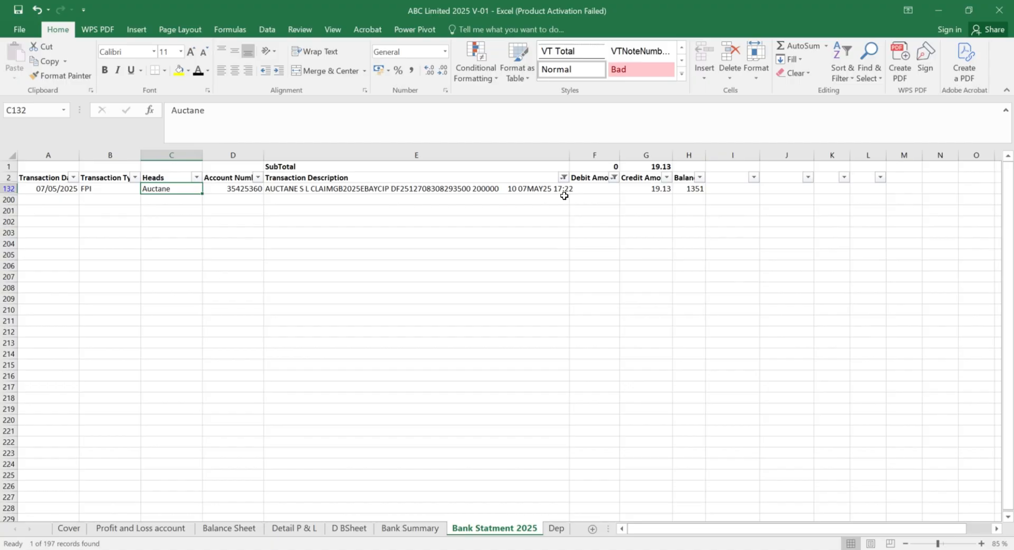
# Step: Reset the Transaction Description filter to show all entries and check the values in the Heads filter list
pyautogui.click(563, 177)
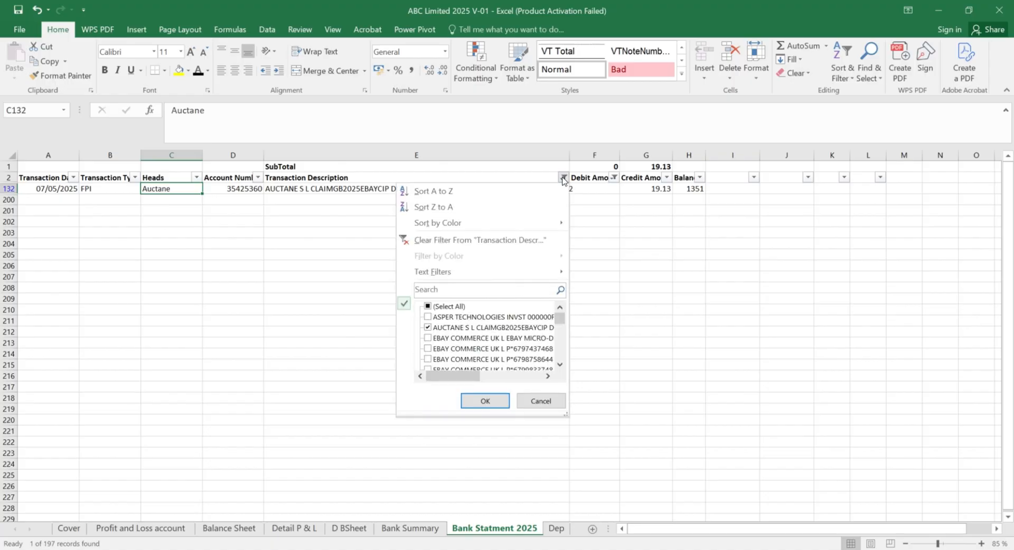
pyautogui.click(440, 306)
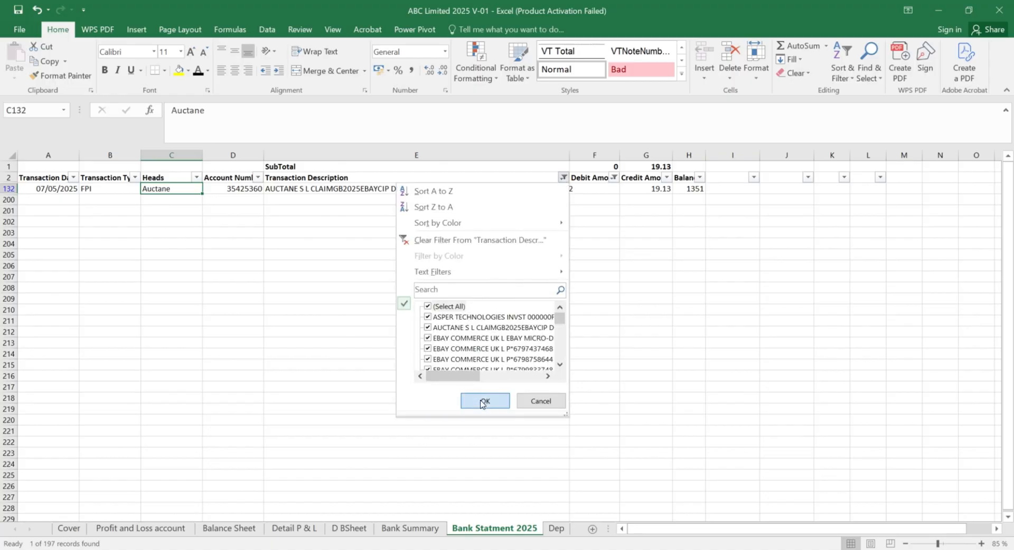
pyautogui.click(484, 401)
pyautogui.click(196, 178)
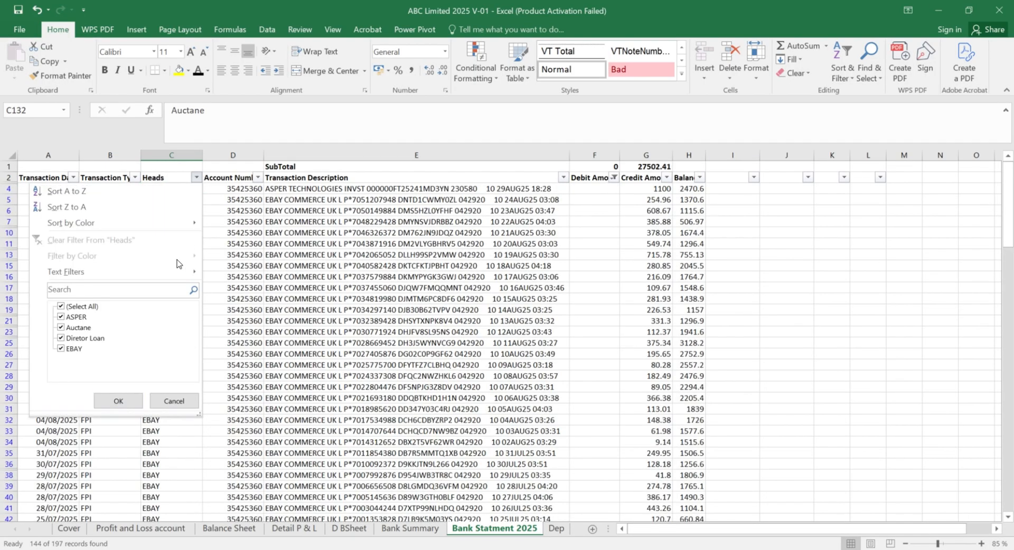
pyautogui.click(118, 401)
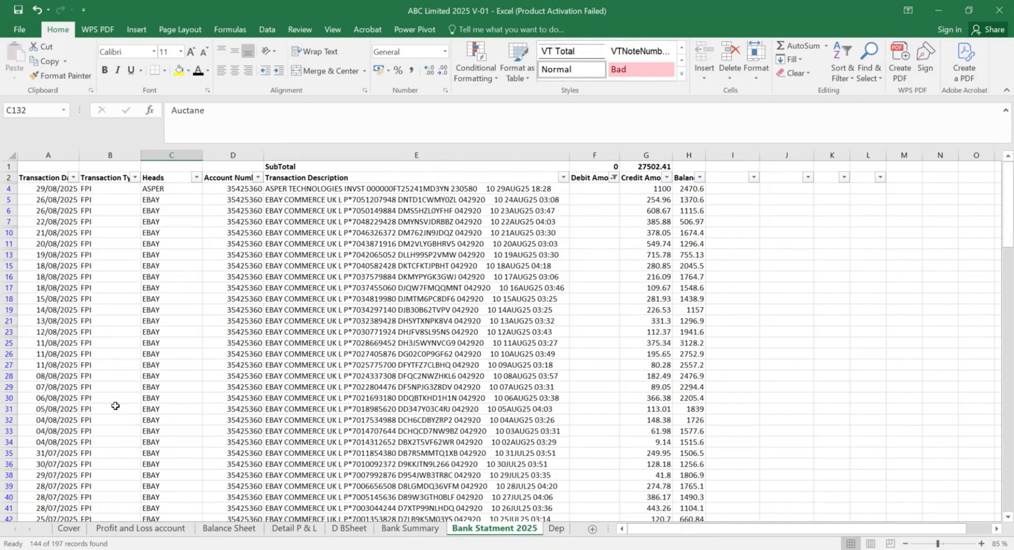
# Step: Show all Debit Amount entries again and filter the Credit Amount column to blanks only
pyautogui.click(614, 177)
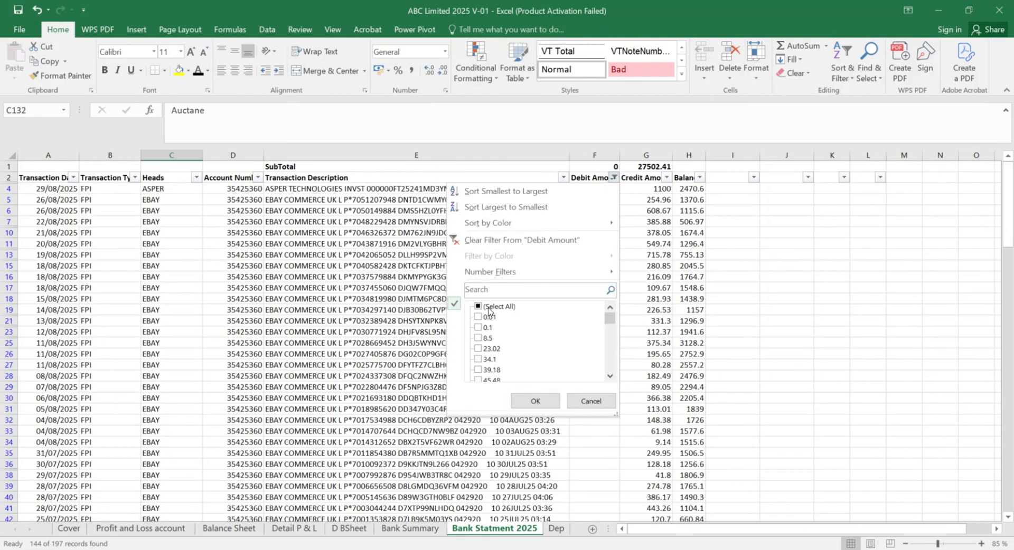
pyautogui.click(534, 401)
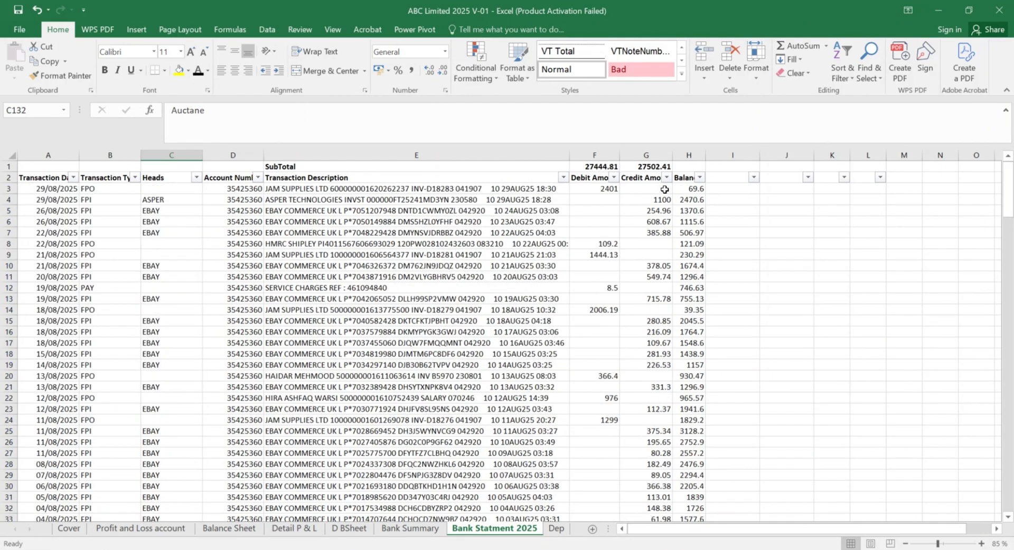
pyautogui.click(667, 180)
pyautogui.click(552, 307)
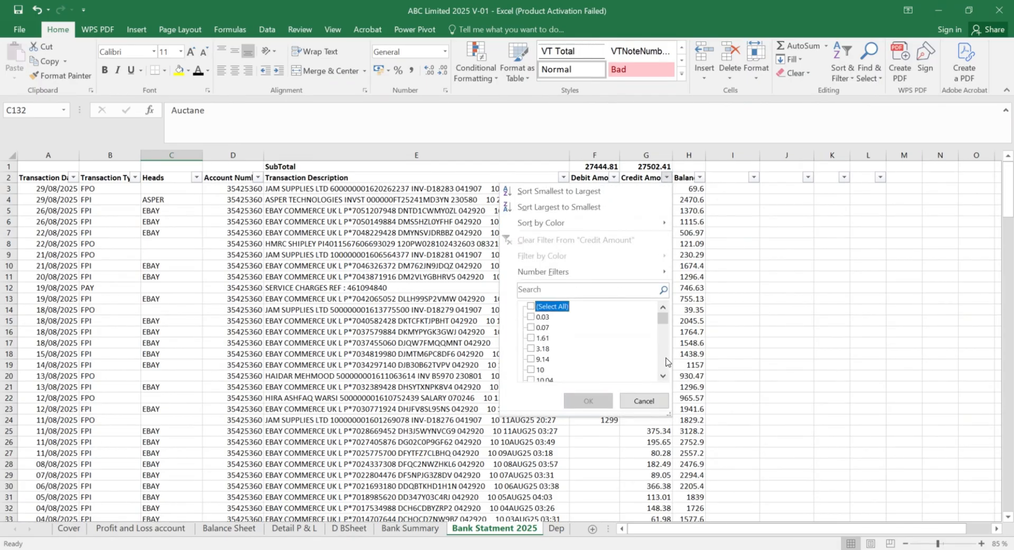
pyautogui.moveTo(663, 320); pyautogui.dragTo(654, 381)
pyautogui.click(543, 369)
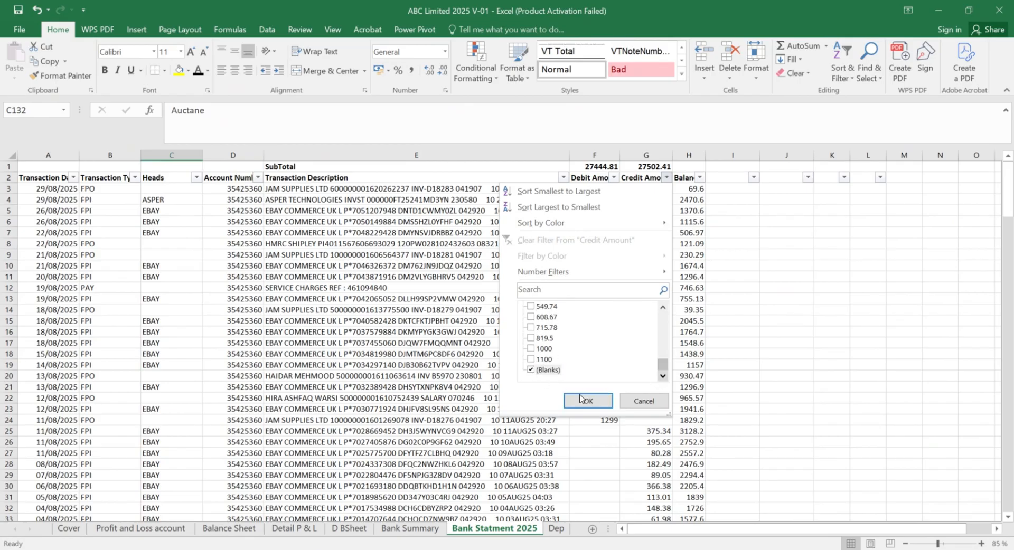
pyautogui.click(587, 400)
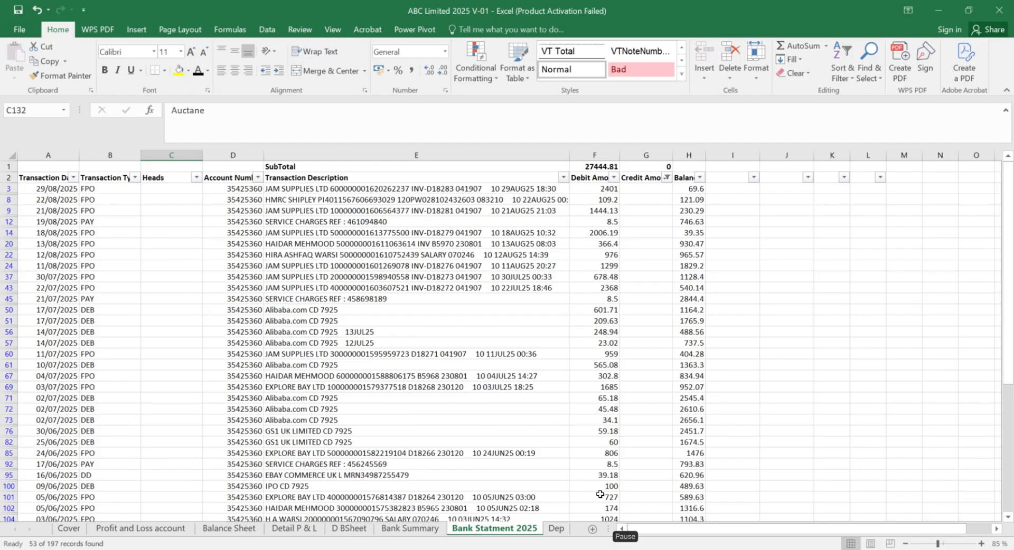
# Step: Copy "JAM SUPPLIES LTD" from the transaction description in E3 and enter it as the head in C3
pyautogui.hotkey('alt', 'Tab')
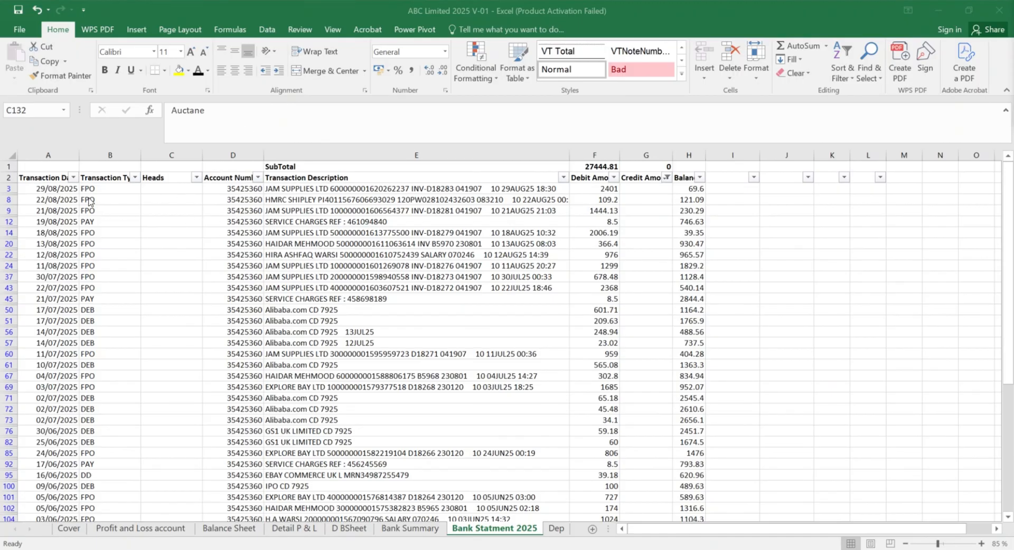
pyautogui.click(278, 189)
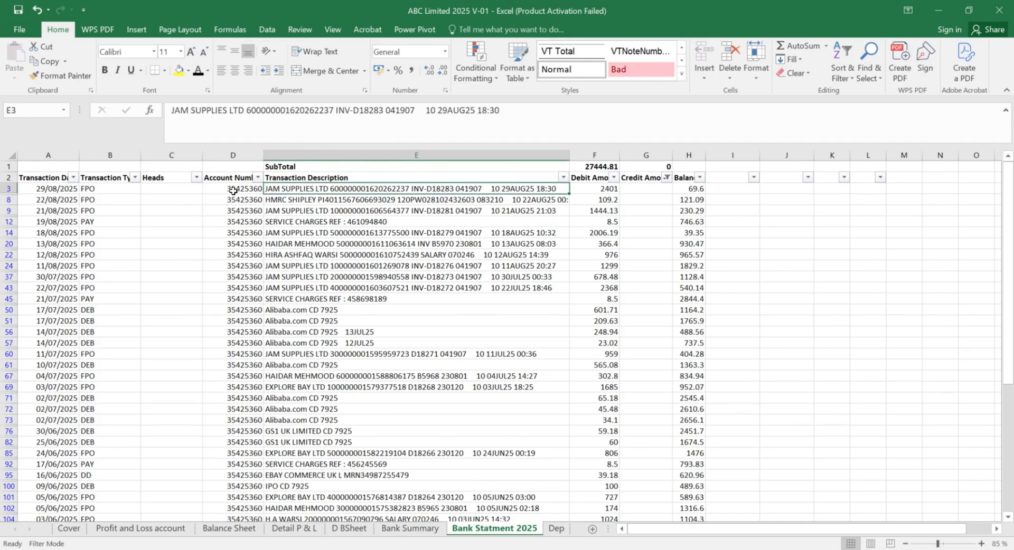
pyautogui.moveTo(244, 110); pyautogui.dragTo(168, 109)
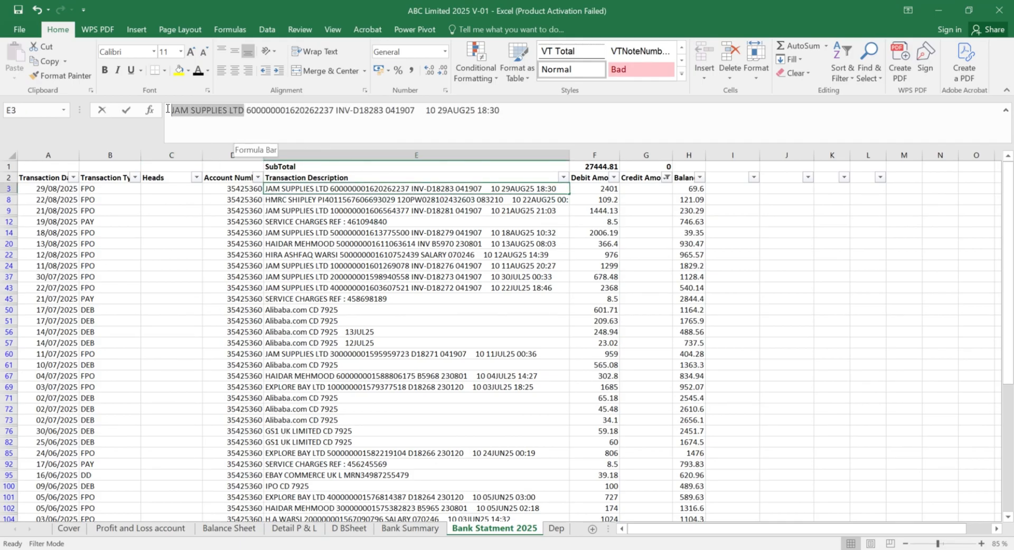
pyautogui.hotkey('ctrl', 'c')
pyautogui.press('Return')
pyautogui.press('Left')
pyautogui.press('Left')
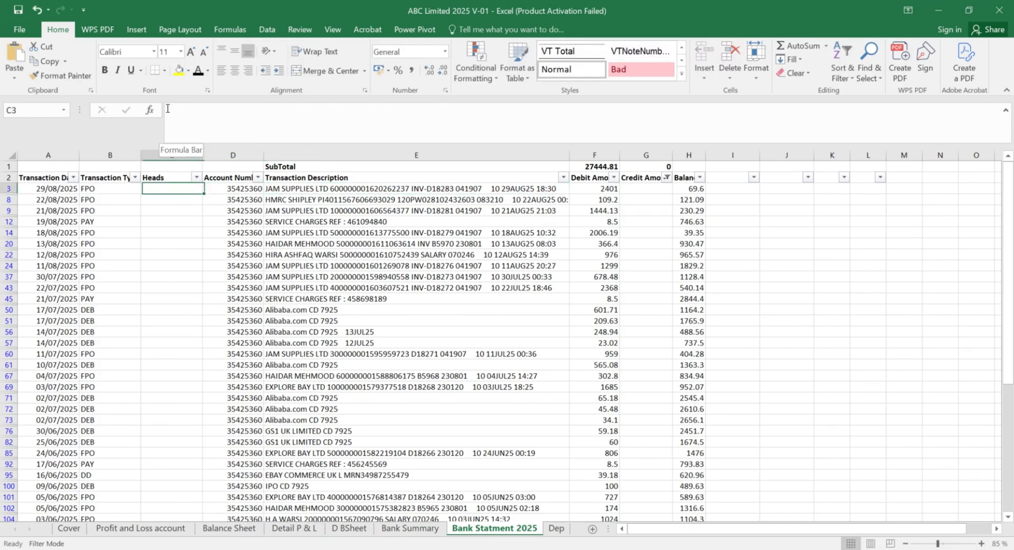
pyautogui.hotkey('ctrl', 'v')
# Step: Copy "HMRC" from the transaction description in E8 and enter it as the head in C8
pyautogui.press('Right')
pyautogui.press('Right')
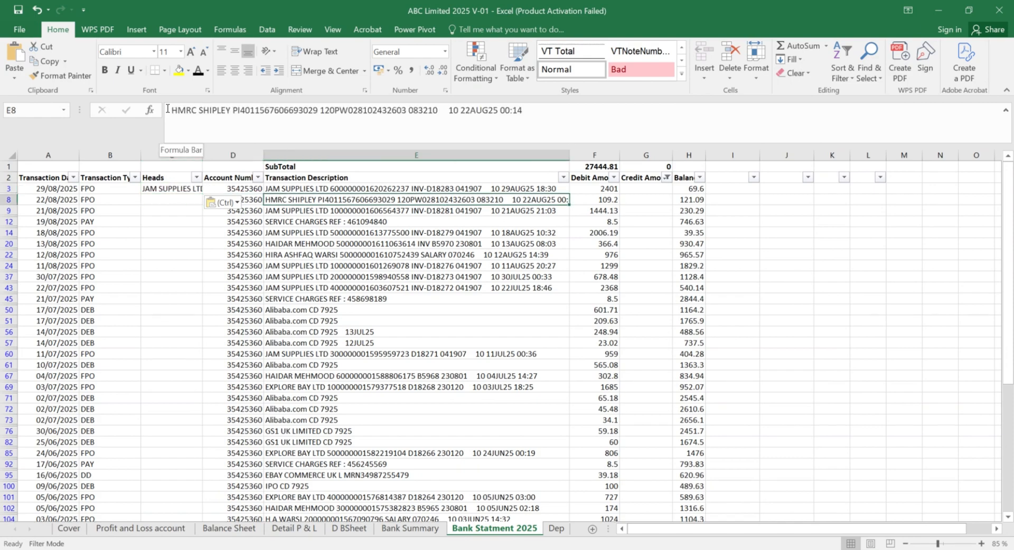
pyautogui.press('F2')
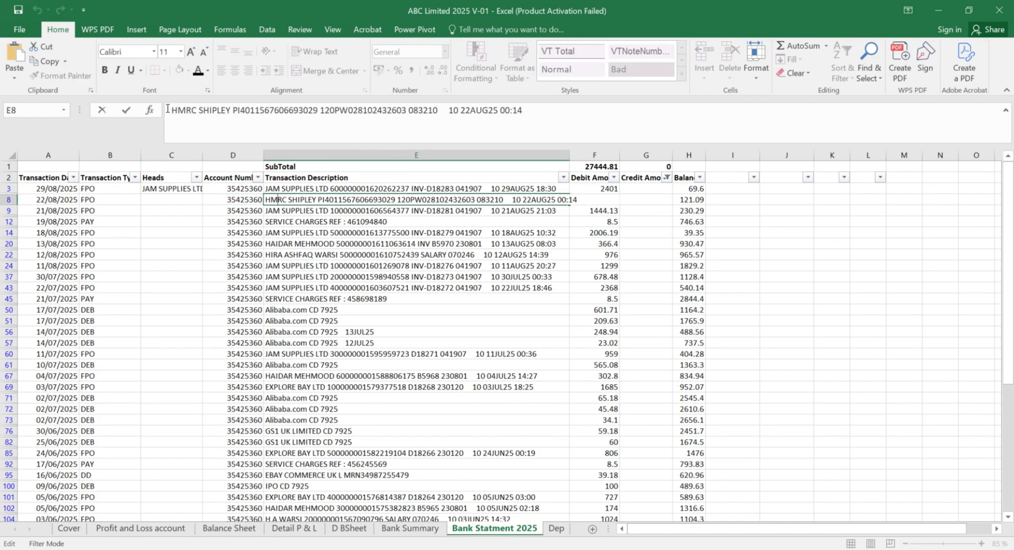
pyautogui.hotkey('shift', 'Left')
pyautogui.hotkey('shift', 'Left')
pyautogui.hotkey('shift', 'Left')
pyautogui.hotkey('shift', 'Left')
pyautogui.hotkey('ctrl', 'c')
pyautogui.press('Escape')
pyautogui.press('Left')
pyautogui.press('Left')
pyautogui.hotkey('ctrl', 'v')
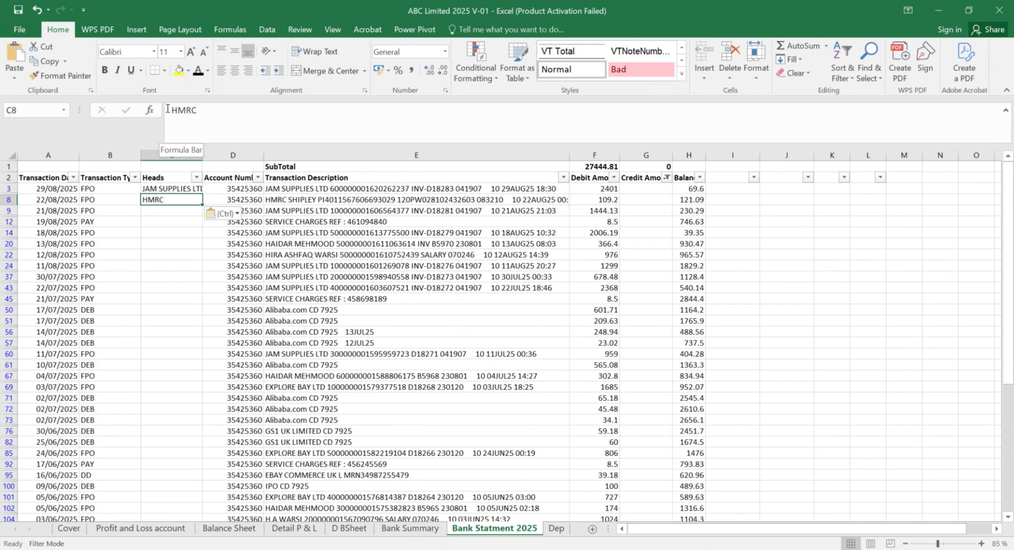
pyautogui.press('Down')
pyautogui.press('Down')
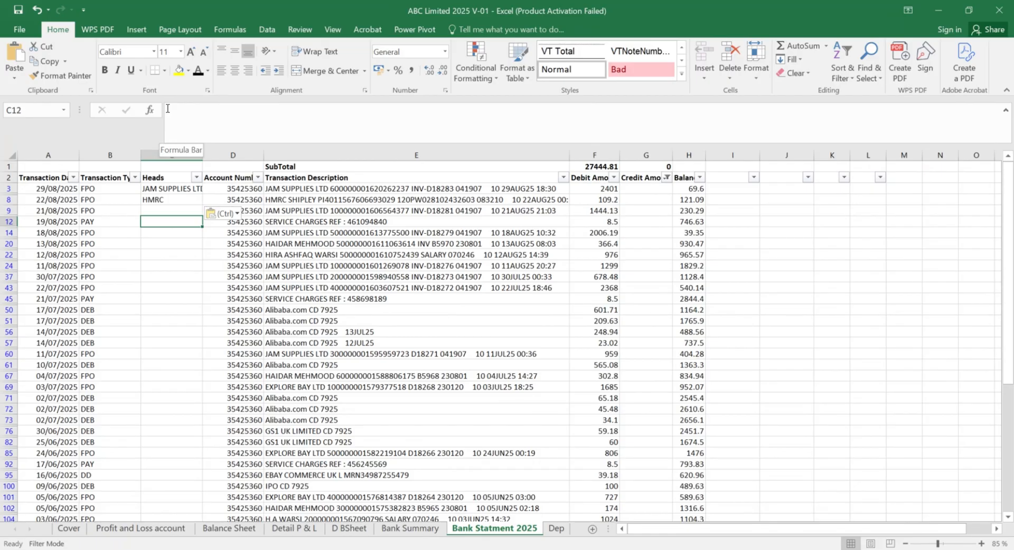
pyautogui.click(171, 236)
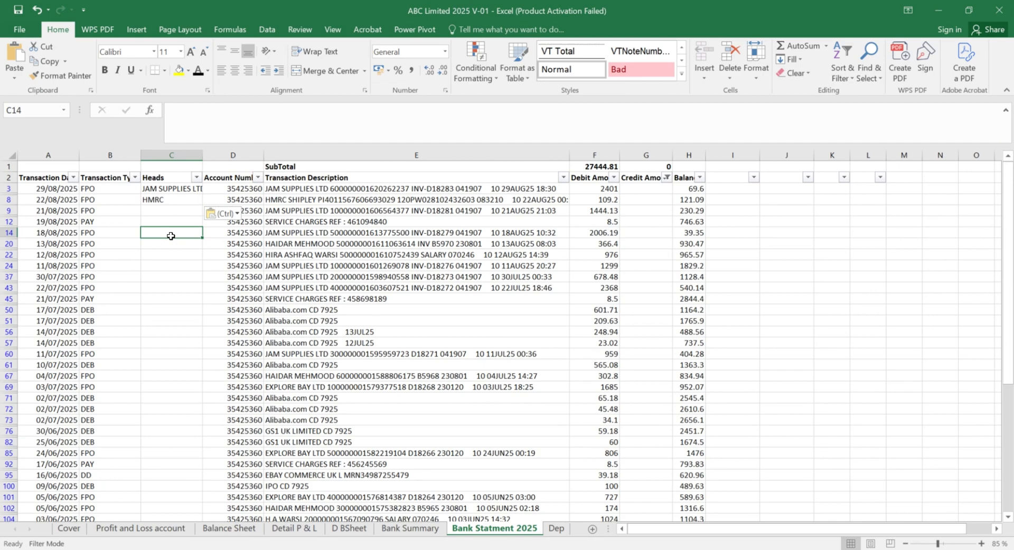
pyautogui.click(165, 211)
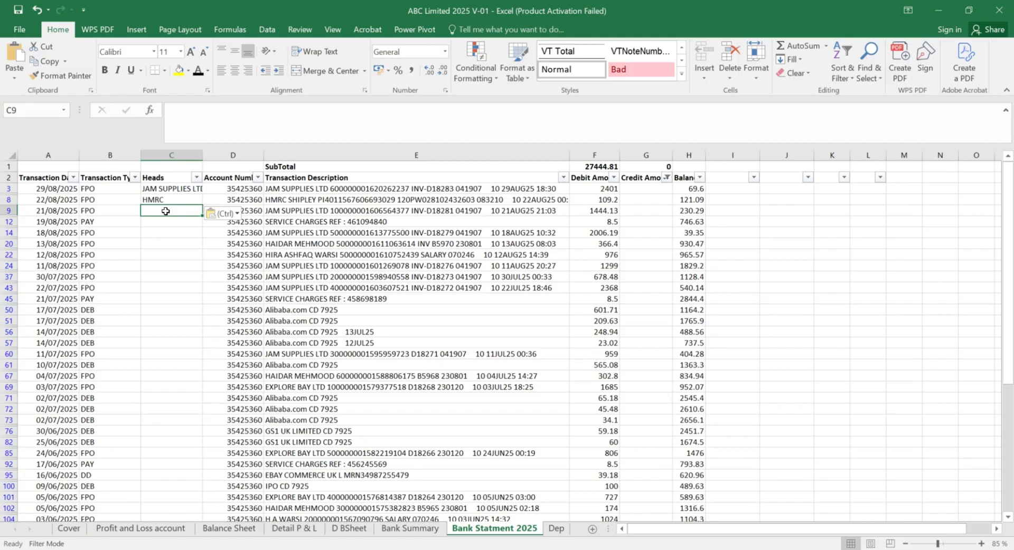
pyautogui.click(159, 244)
pyautogui.press('Up')
pyautogui.press('Up')
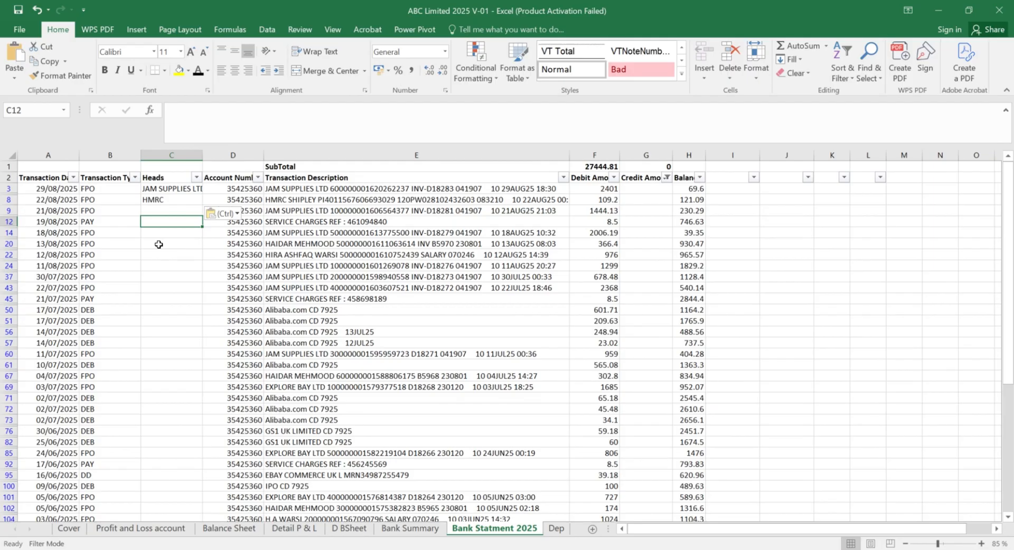
# Step: Filter the Transaction Description column to the entries matching "JAM SUPPLIES LTD"
pyautogui.press('Up')
pyautogui.press('Up')
pyautogui.press('Up')
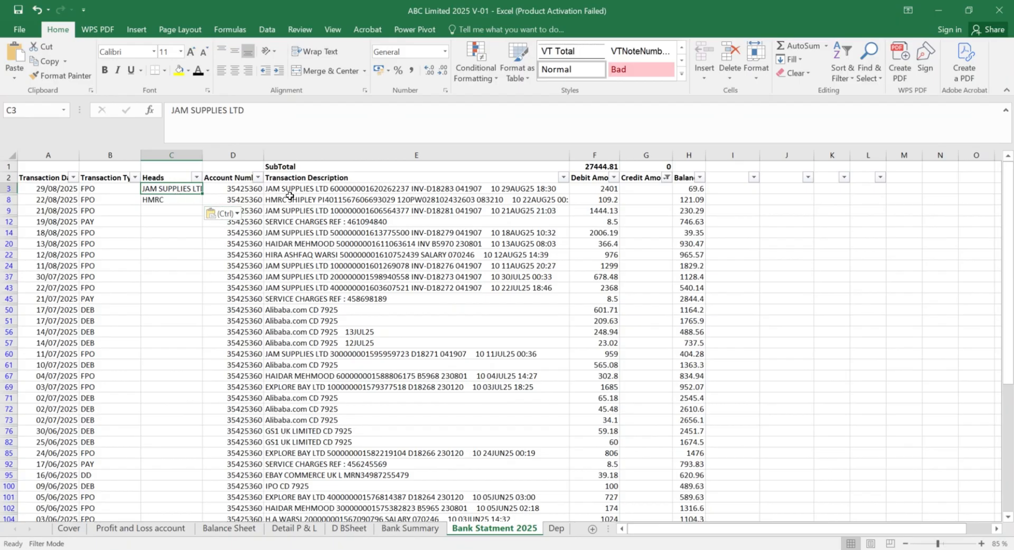
pyautogui.click(277, 109)
pyautogui.hotkey('ctrl', 'shift', 'Left')
pyautogui.hotkey('ctrl', 'shift', 'Left')
pyautogui.hotkey('ctrl', 'shift', 'Left')
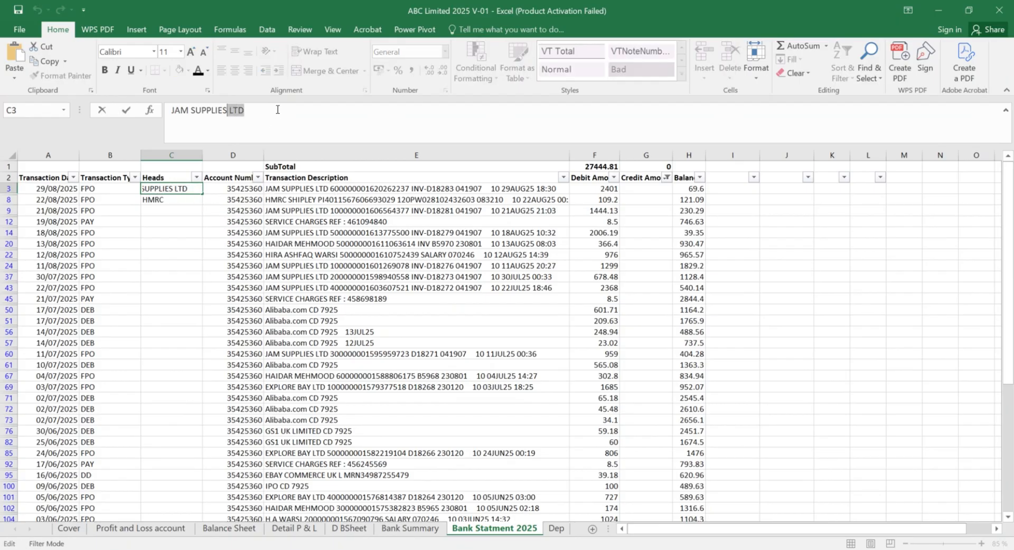
pyautogui.click(291, 214)
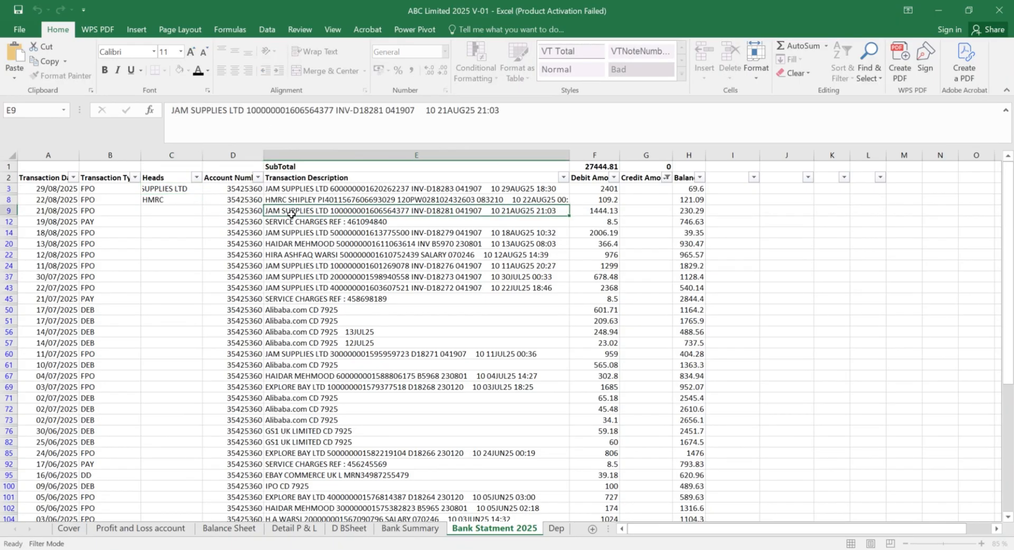
pyautogui.click(560, 178)
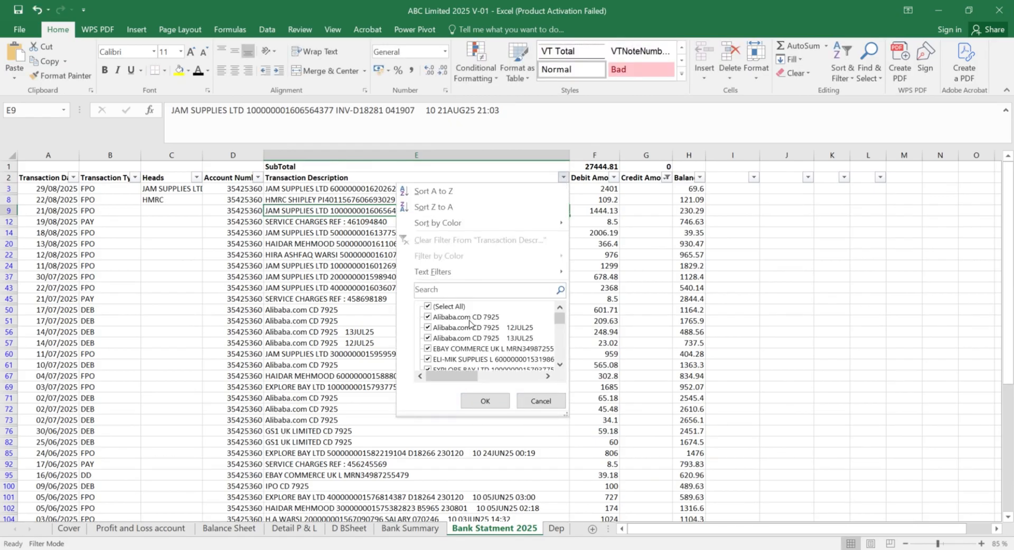
pyautogui.hotkey('ctrl', 'v')
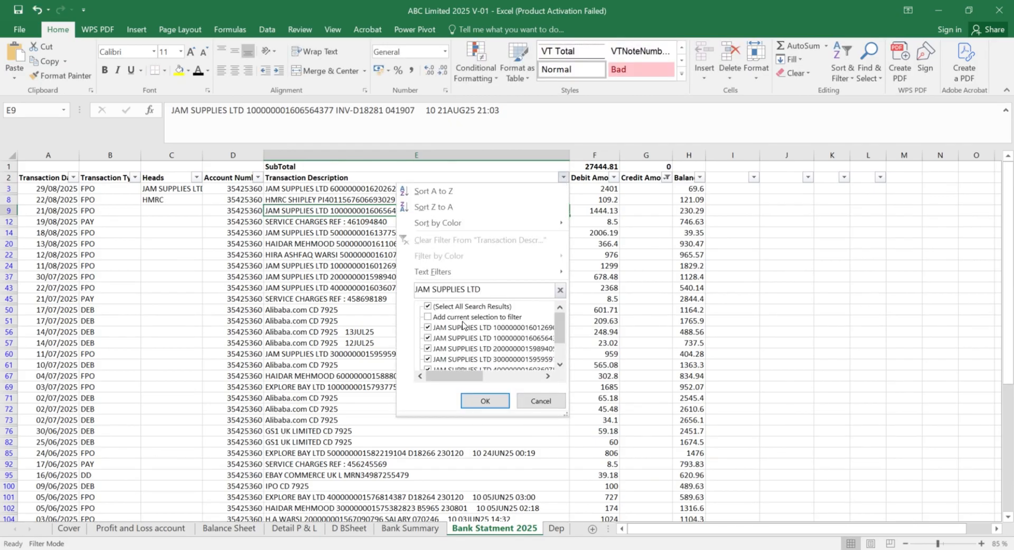
pyautogui.click(486, 400)
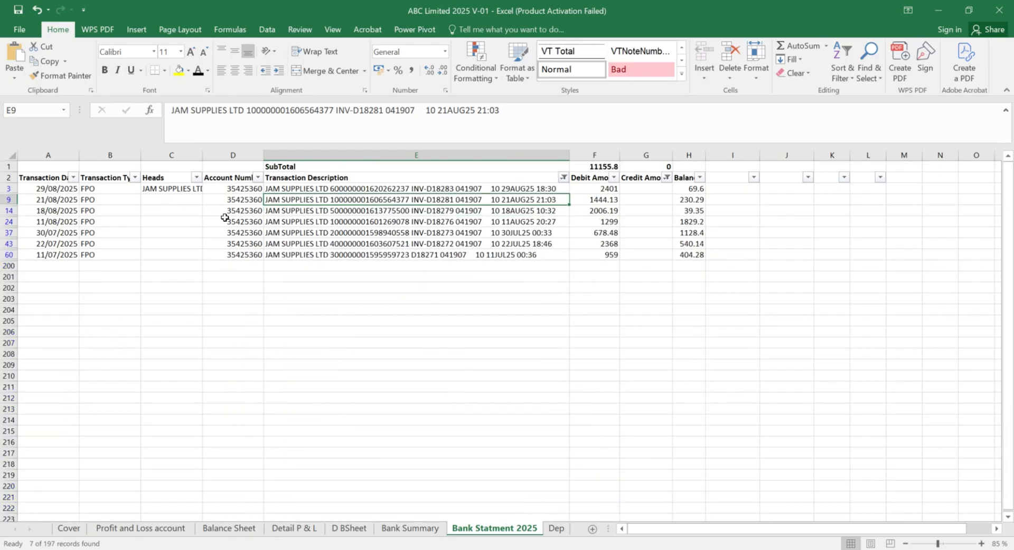
# Step: Copy the JAM SUPPLIES LTD head from C3 into the Heads cells of all filtered rows, using visible cells only
pyautogui.click(167, 188)
pyautogui.hotkey('ctrl', 'c')
pyautogui.hotkey('shift', 'Down')
pyautogui.hotkey('shift', 'Down')
pyautogui.hotkey('shift', 'Down')
pyautogui.hotkey('shift', 'Down')
pyautogui.hotkey('shift', 'Down')
pyautogui.hotkey('shift', 'Down')
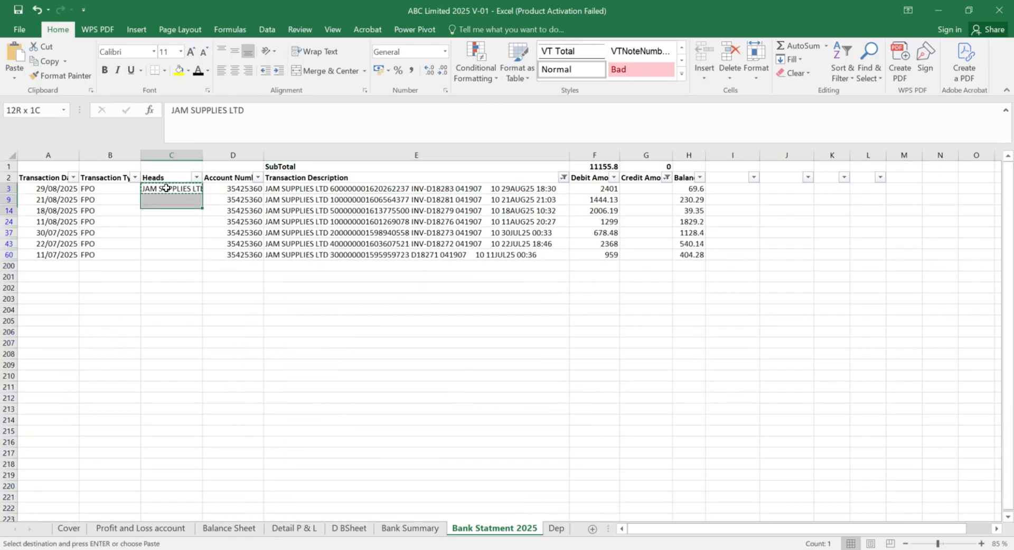
pyautogui.hotkey('ctrl', 'g')
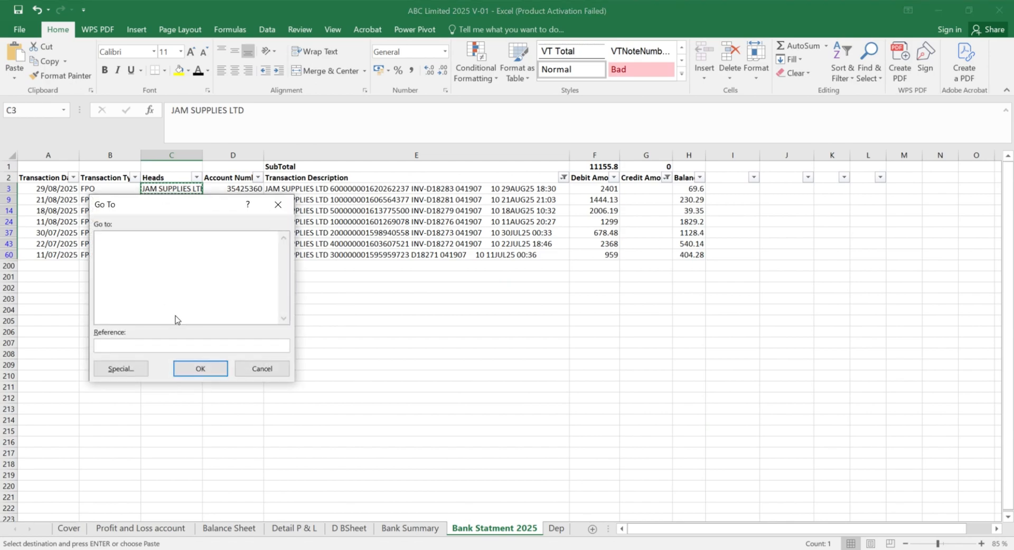
pyautogui.click(119, 366)
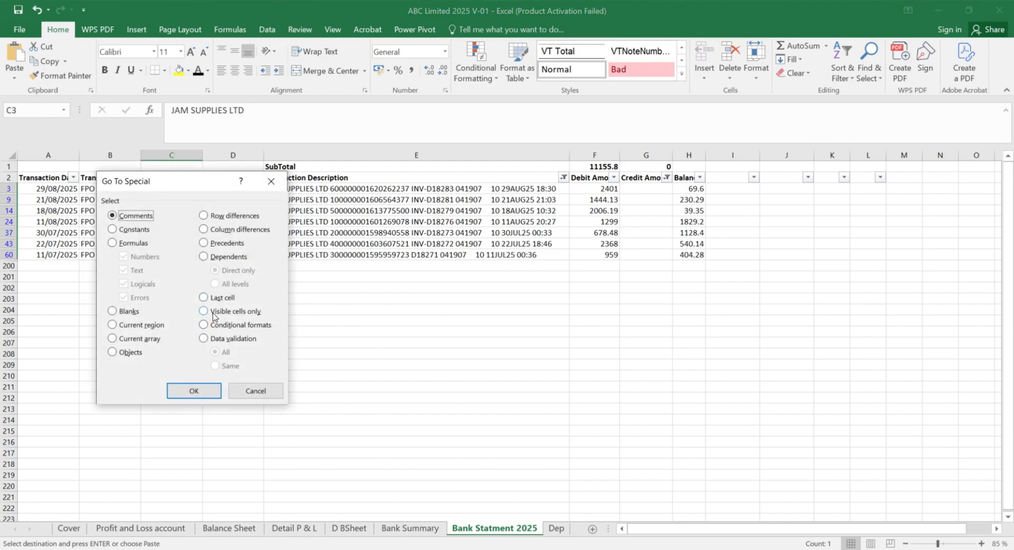
pyautogui.click(213, 312)
pyautogui.click(192, 391)
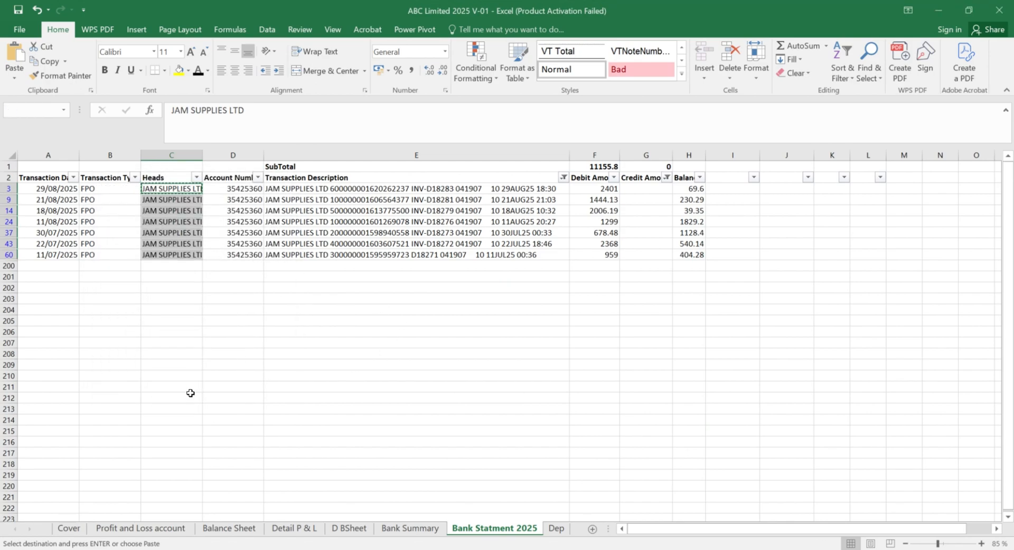
# Step: Check the values in the Heads filter list and reset the Transaction Description filter to show all entries
pyautogui.click(196, 177)
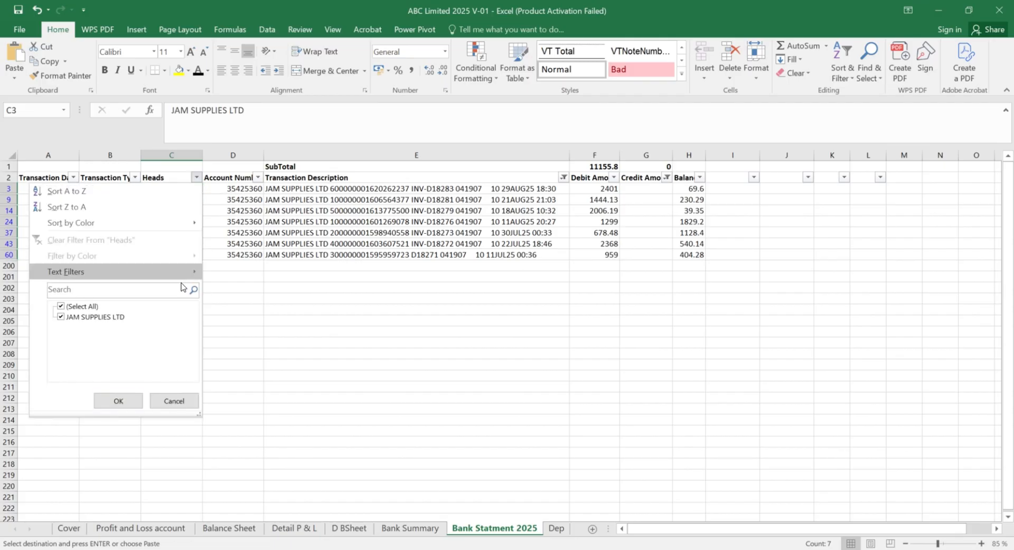
pyautogui.click(86, 318)
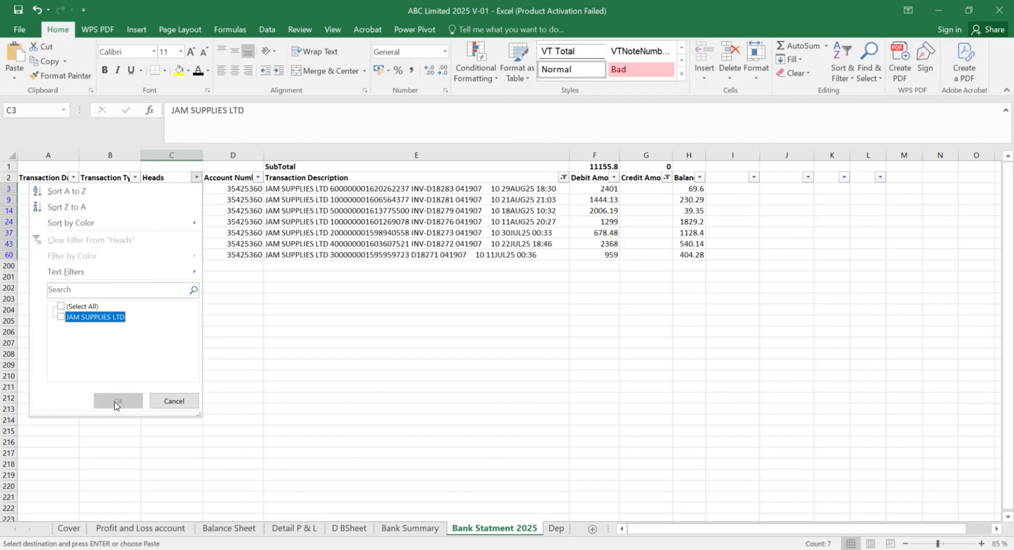
pyautogui.click(172, 403)
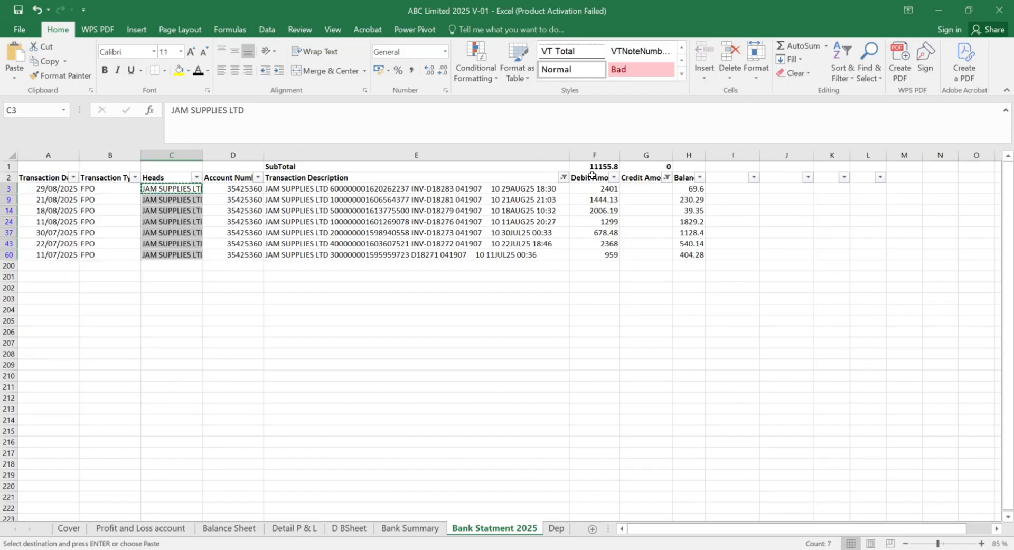
pyautogui.click(563, 177)
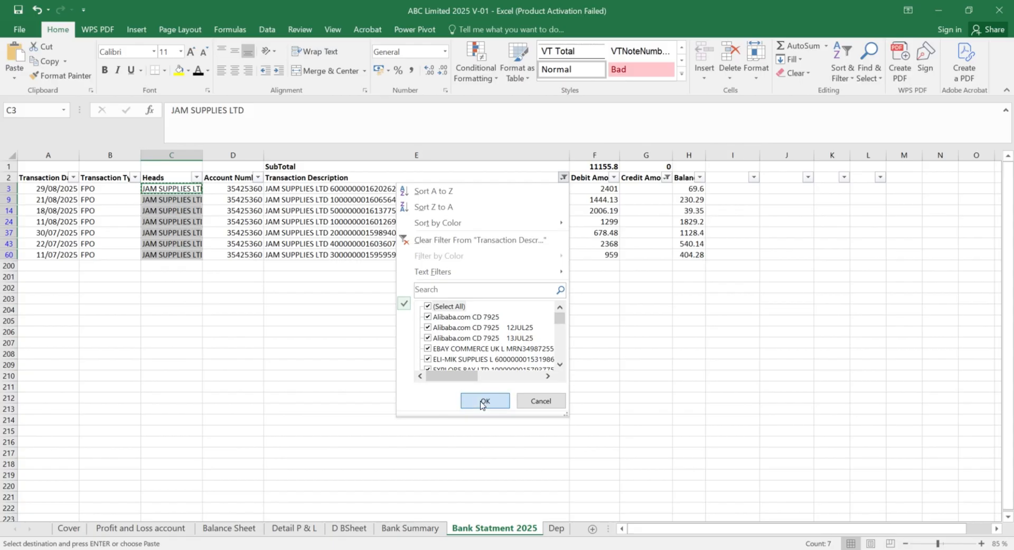
pyautogui.click(484, 401)
# Step: Filter the Transaction Description column for "HMRC" to check the heads of its entries
pyautogui.click(564, 177)
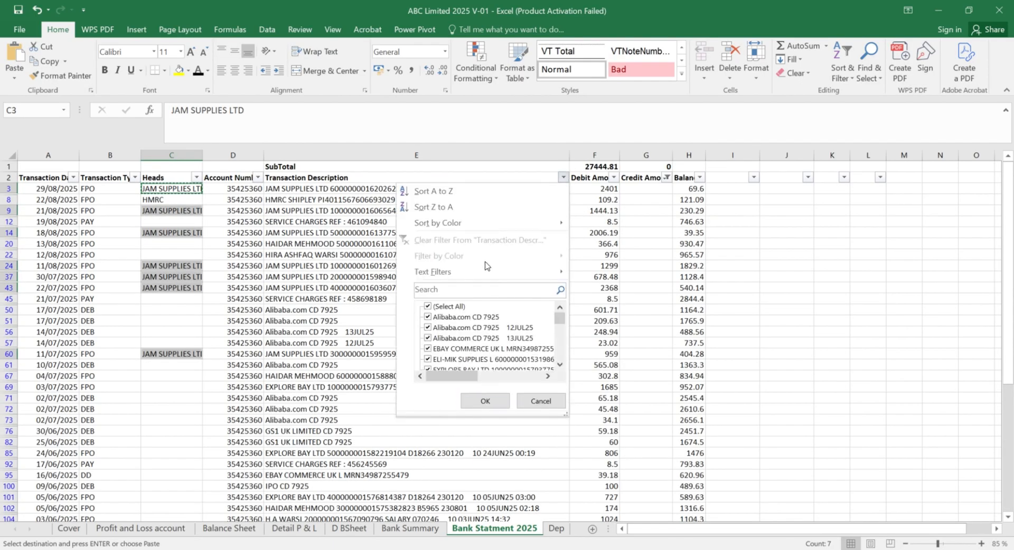
pyautogui.click(465, 290)
pyautogui.write('HMR')
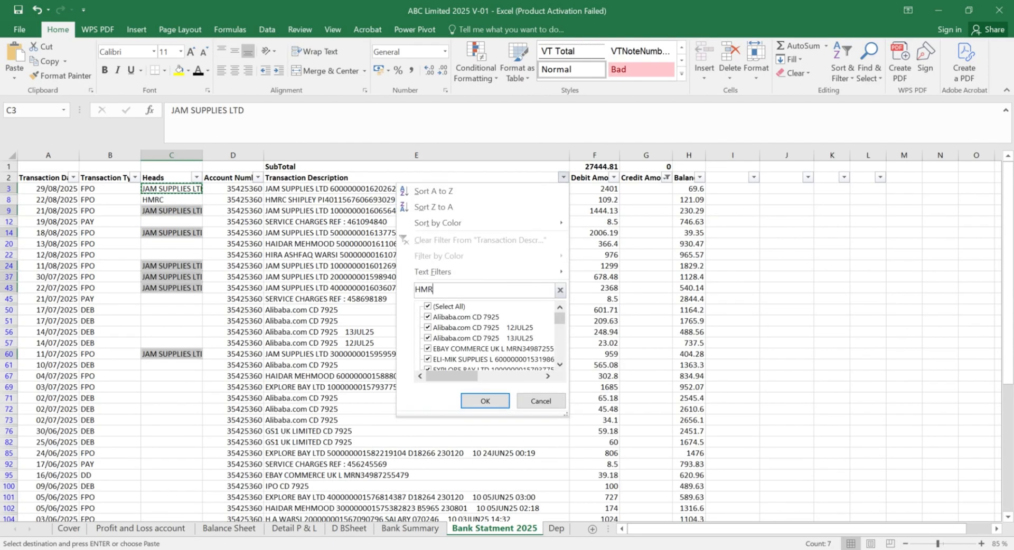
pyautogui.write('C')
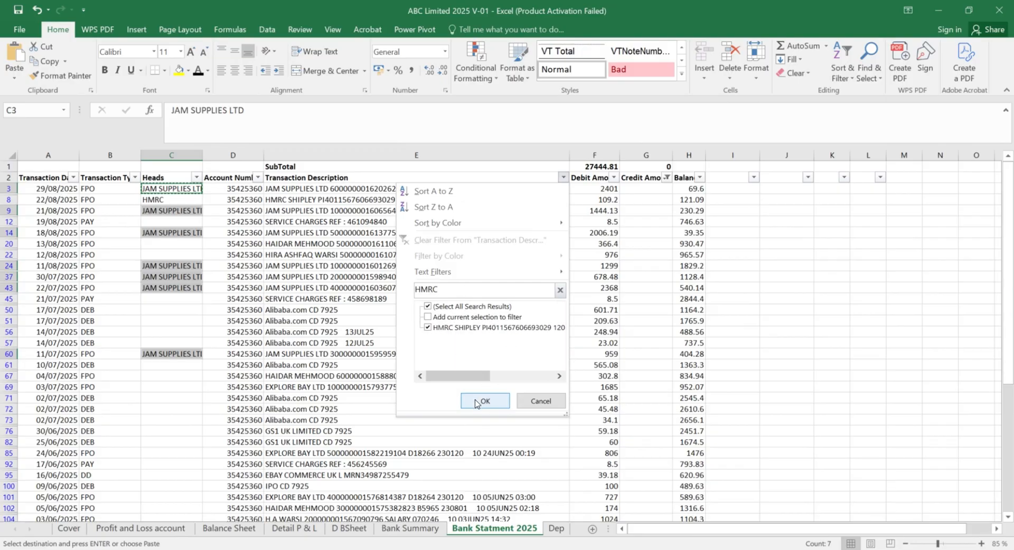
pyautogui.click(476, 403)
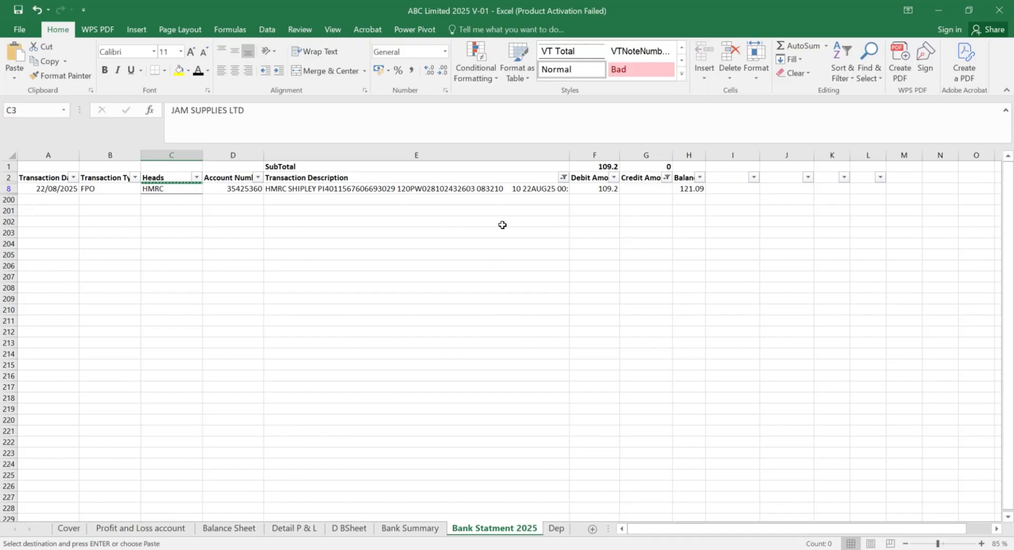
# Step: Filter the Transaction Description column to the service charges entries by searching for "Ser"
pyautogui.click(563, 178)
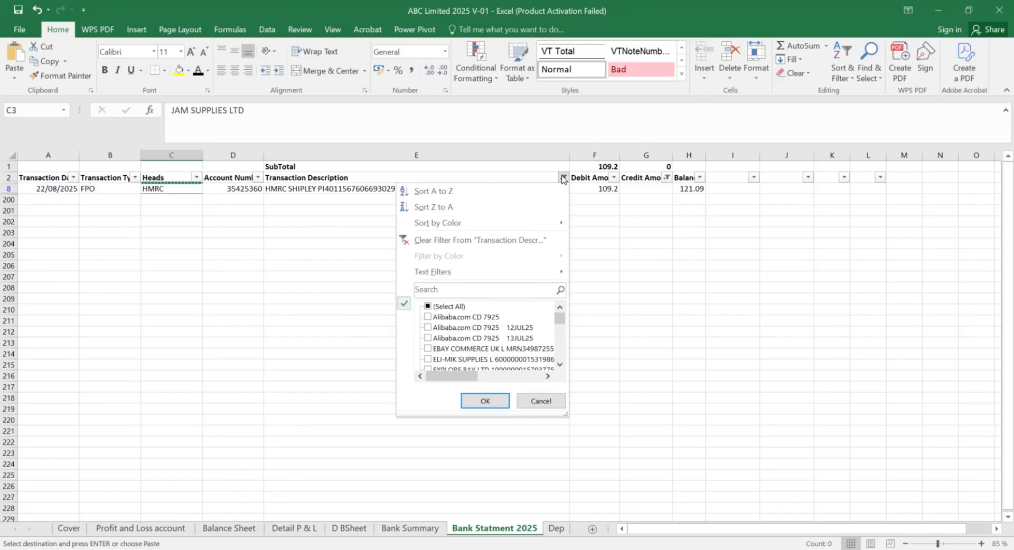
pyautogui.click(428, 306)
pyautogui.click(469, 288)
pyautogui.write('Bank')
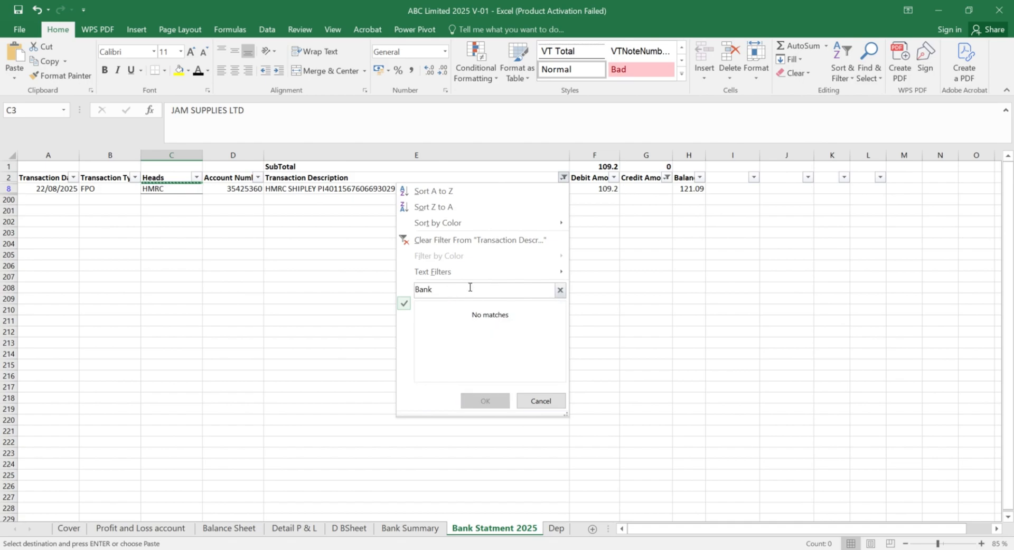
pyautogui.press('BackSpace')
pyautogui.press('BackSpace')
pyautogui.press('BackSpace')
pyautogui.press('BackSpace')
pyautogui.write('Ser')
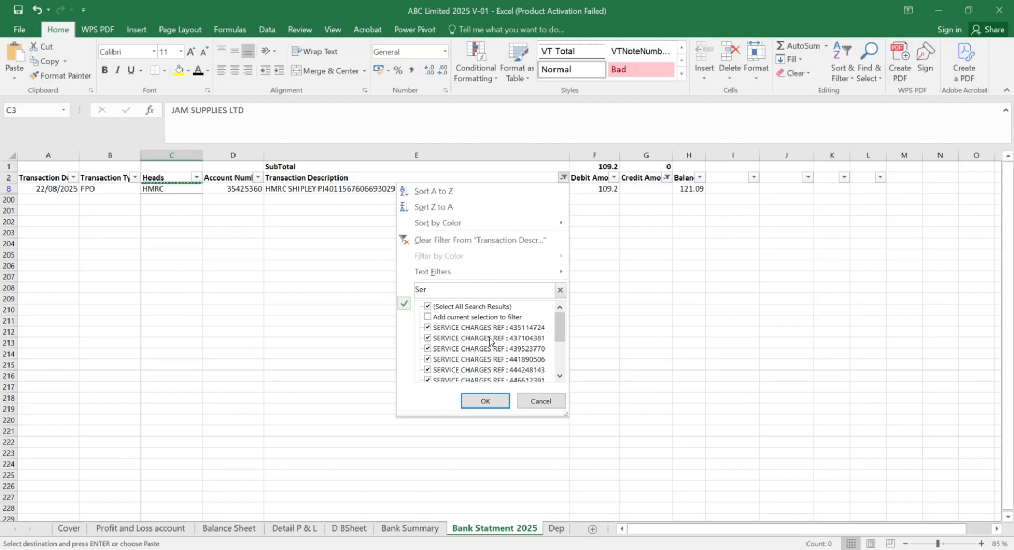
pyautogui.click(478, 401)
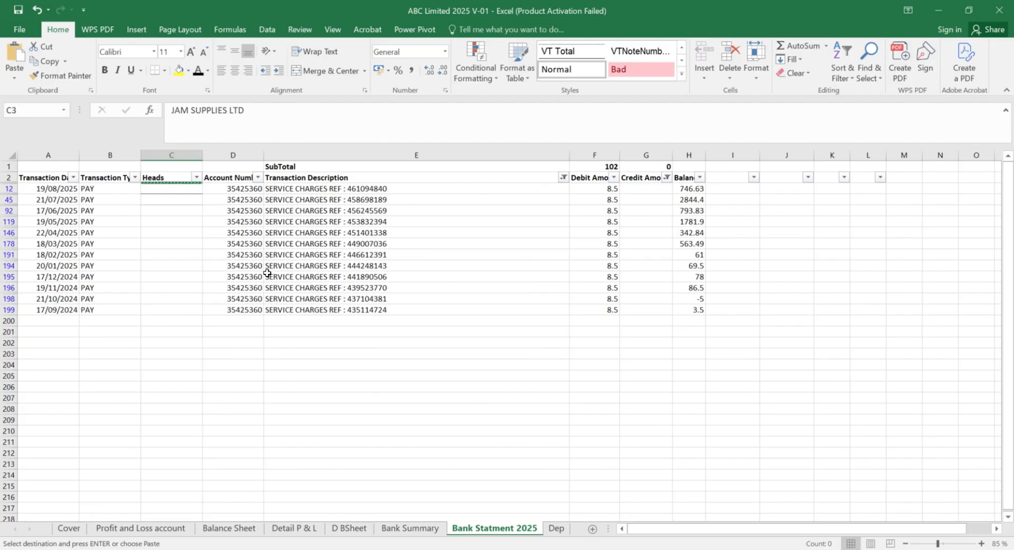
# Step: Enter the head "Bank Charges" in C12 for the first service charges entry
pyautogui.click(164, 199)
pyautogui.press('Left')
pyautogui.press('Up')
pyautogui.press('Right')
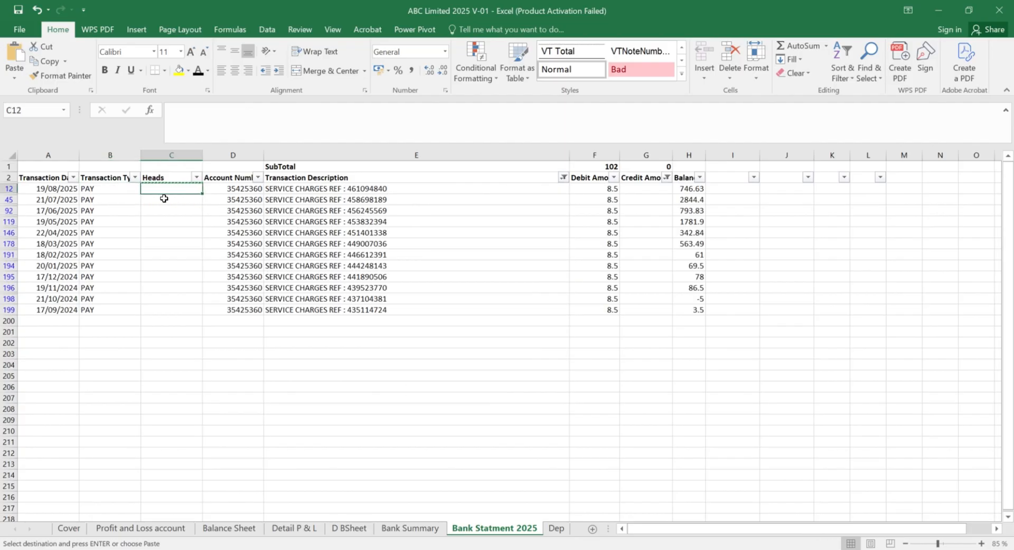
pyautogui.write('Bank Charges')
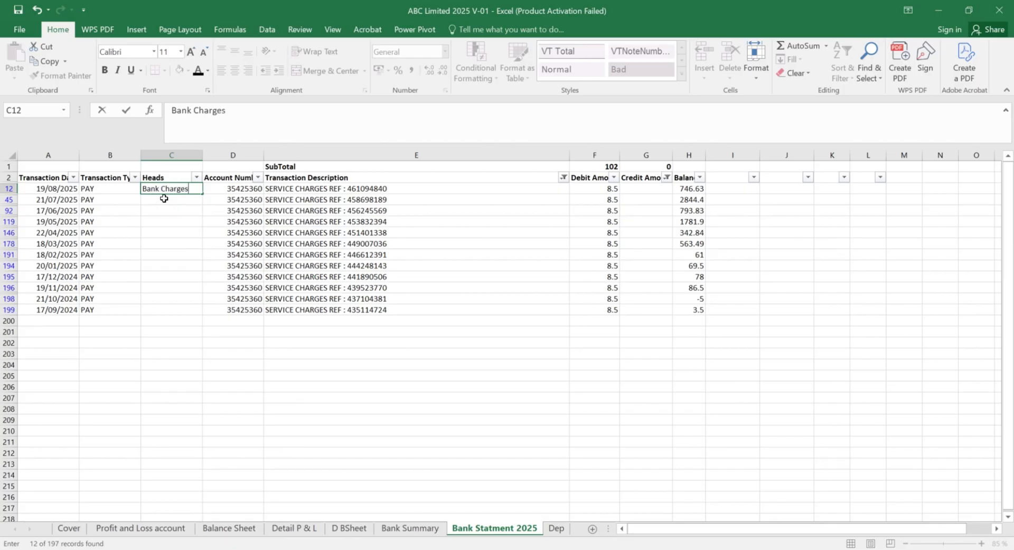
pyautogui.hotkey('ctrl', 'Return')
# Step: Copy the Bank Charges head from C12 into the Heads cells of all filtered service charges rows, using visible cells only
pyautogui.hotkey('ctrl', 'c')
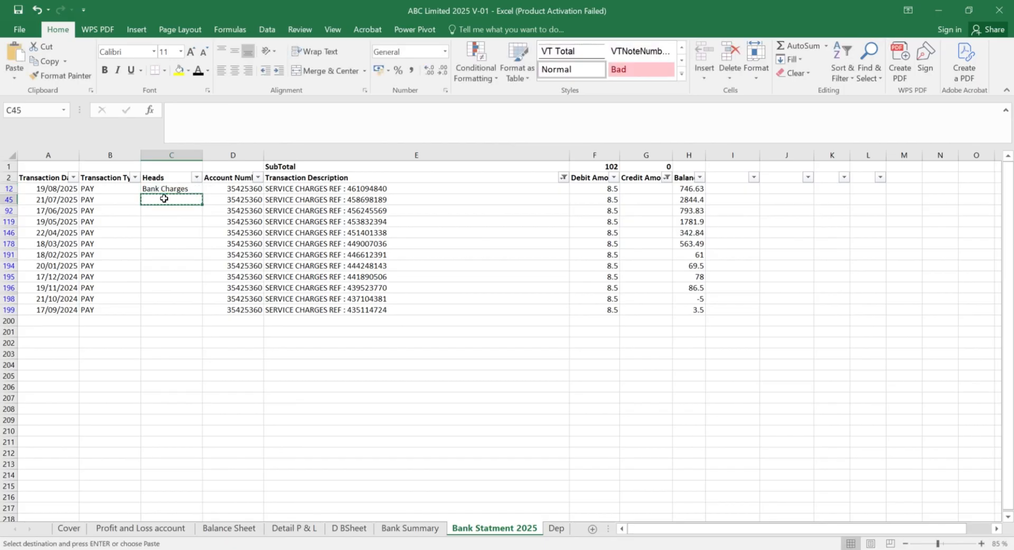
pyautogui.hotkey('shift', 'Down')
pyautogui.hotkey('shift', 'Down')
pyautogui.hotkey('shift', 'Down')
pyautogui.hotkey('shift', 'Down')
pyautogui.hotkey('shift', 'Down')
pyautogui.hotkey('shift', 'Down')
pyautogui.hotkey('shift', 'Down')
pyautogui.hotkey('shift', 'Down')
pyautogui.hotkey('shift', 'Down')
pyautogui.hotkey('shift', 'Down')
pyautogui.hotkey('shift', 'Down')
pyautogui.hotkey('shift', 'Down')
pyautogui.hotkey('shift', 'Down')
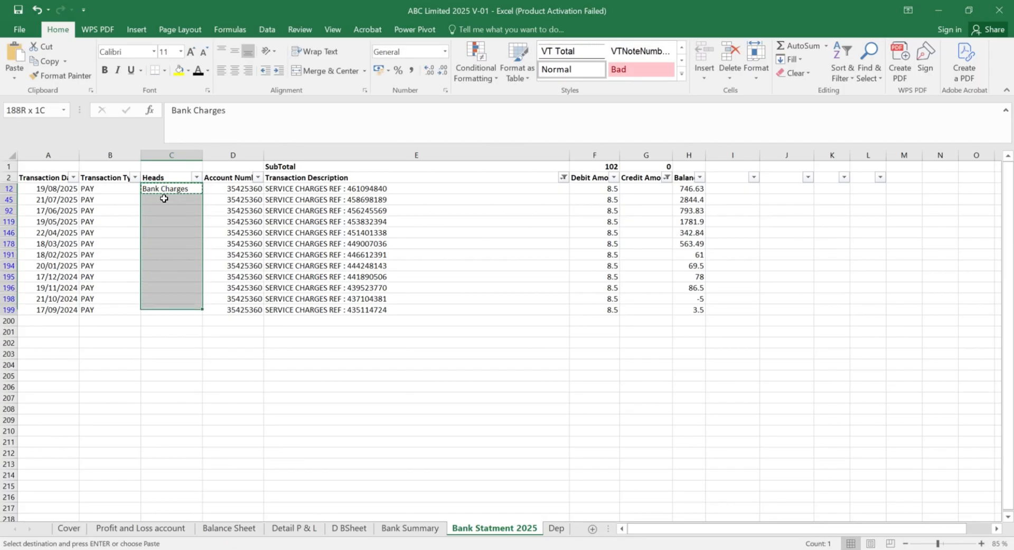
pyautogui.hotkey('shift', 'Up')
pyautogui.hotkey('shift', 'Up')
pyautogui.press('F5')
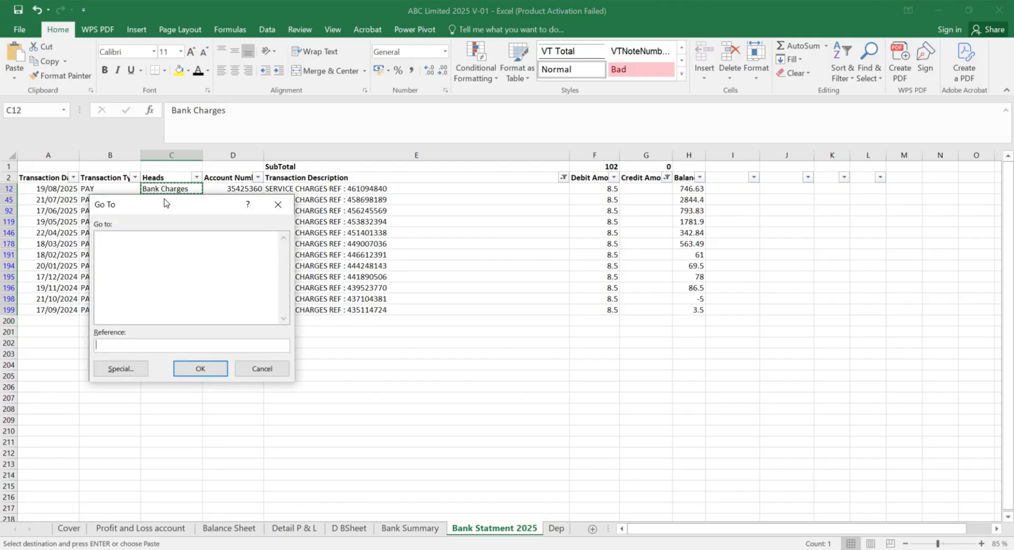
pyautogui.click(120, 369)
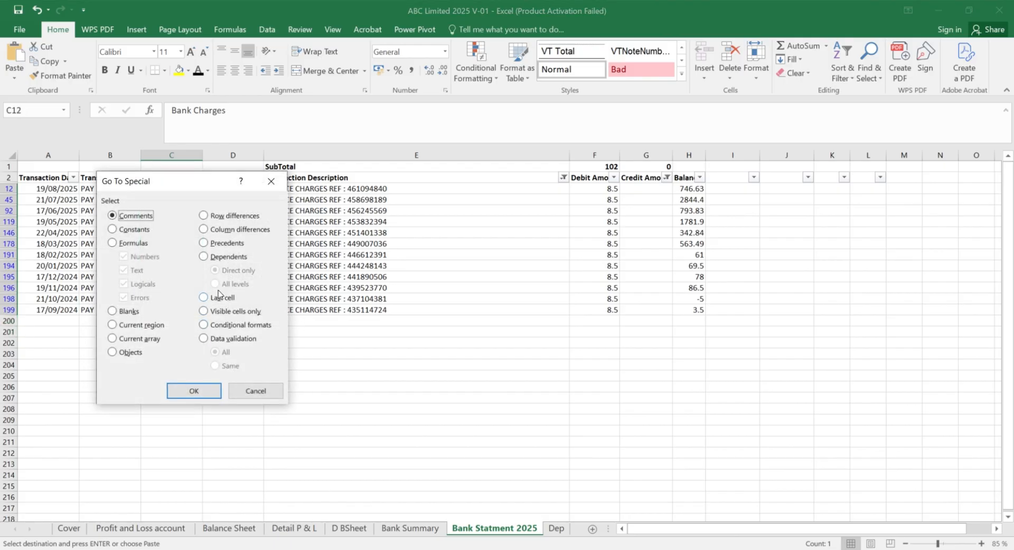
pyautogui.click(217, 314)
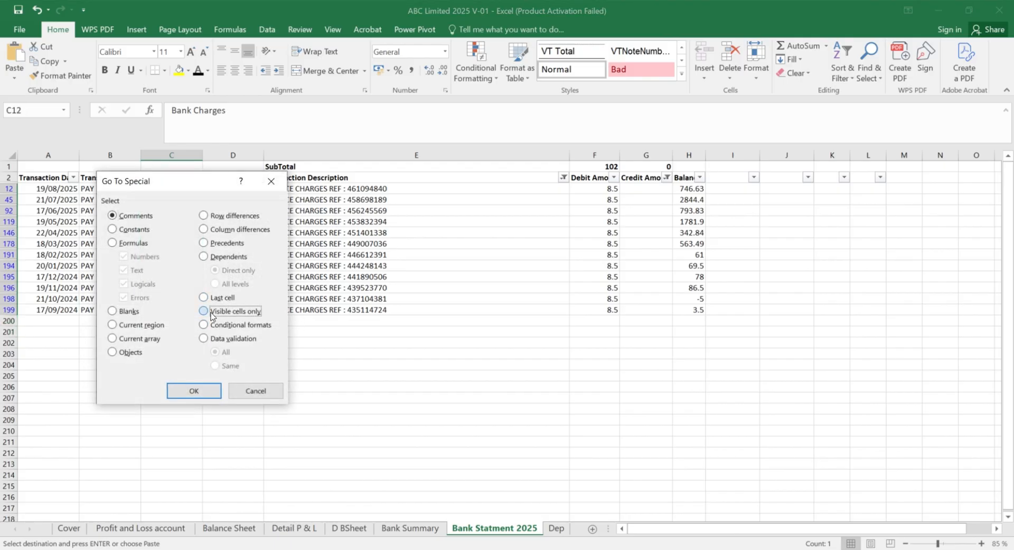
pyautogui.click(193, 391)
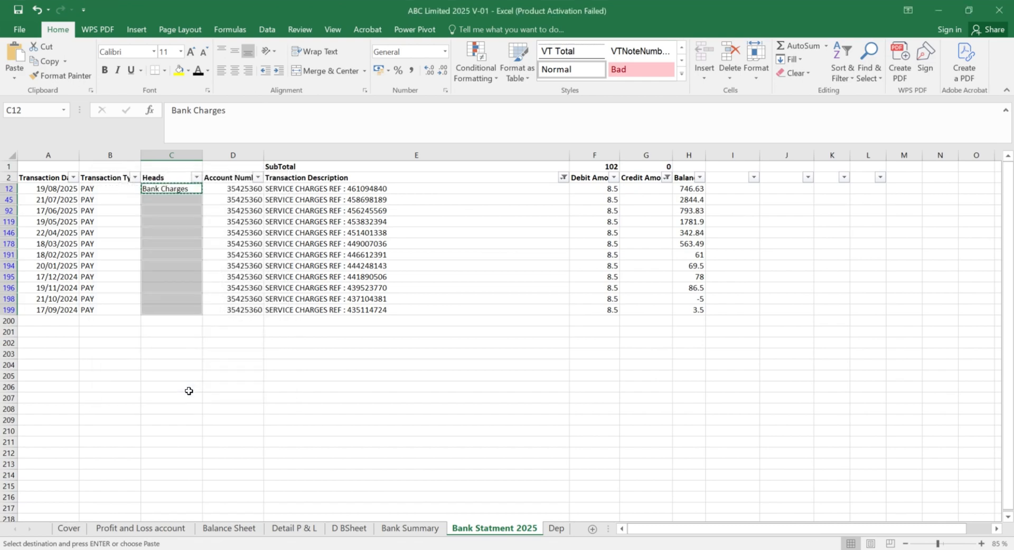
# Step: Check the Heads filter list for the service charges rows and reset the Transaction Description filter to show all entries
pyautogui.click(196, 178)
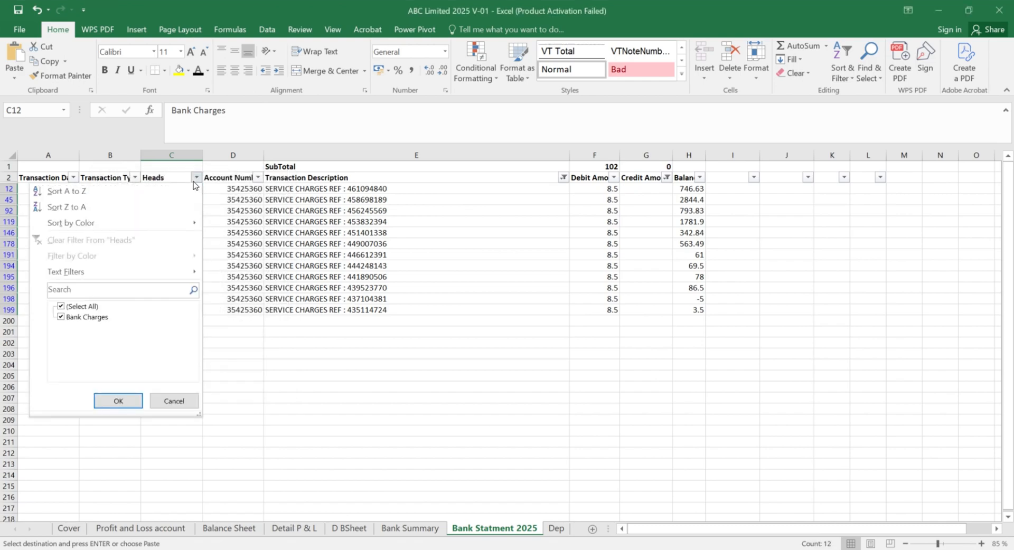
pyautogui.click(175, 402)
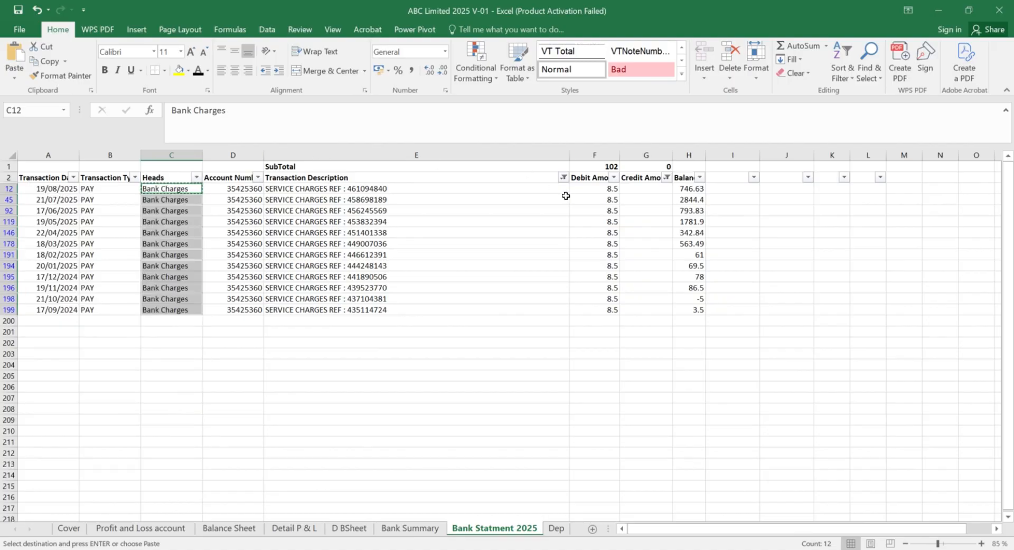
pyautogui.click(563, 178)
pyautogui.click(428, 306)
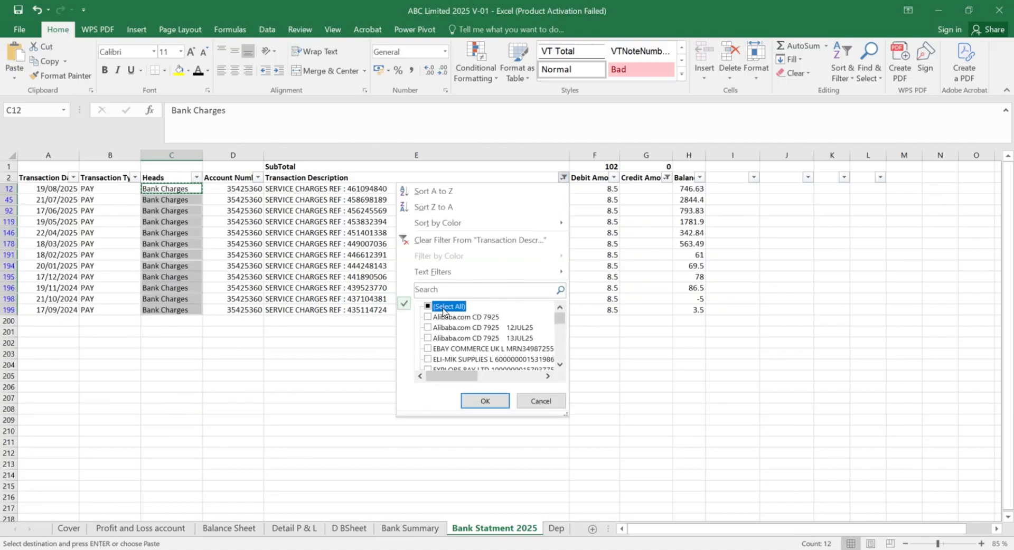
pyautogui.click(481, 401)
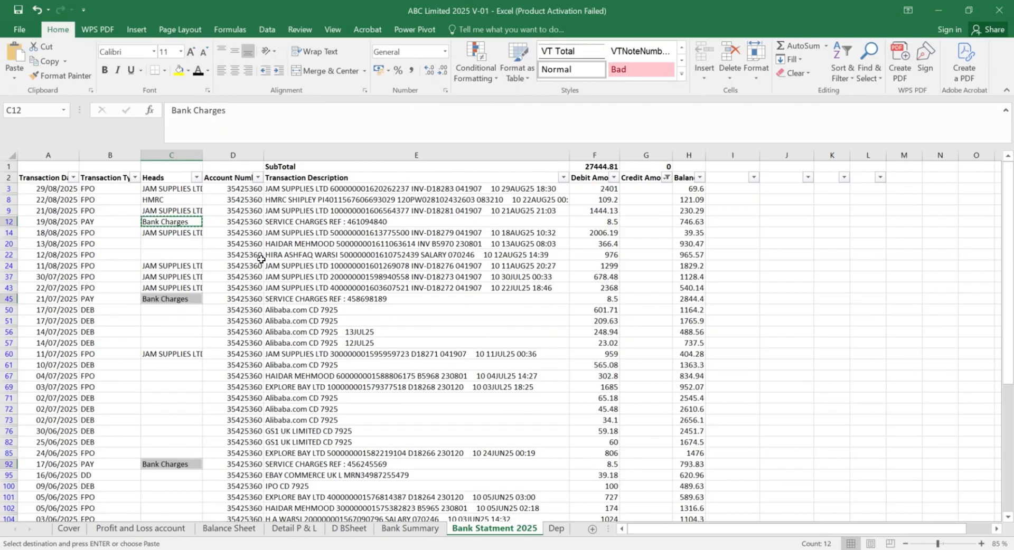
pyautogui.scroll(-20, 244, 265)
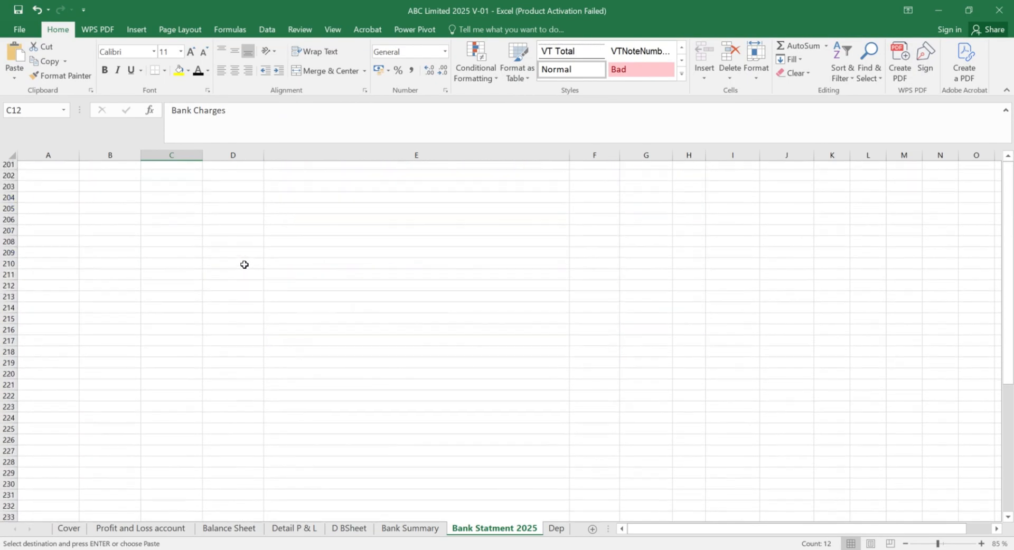
pyautogui.scroll(20, 244, 265)
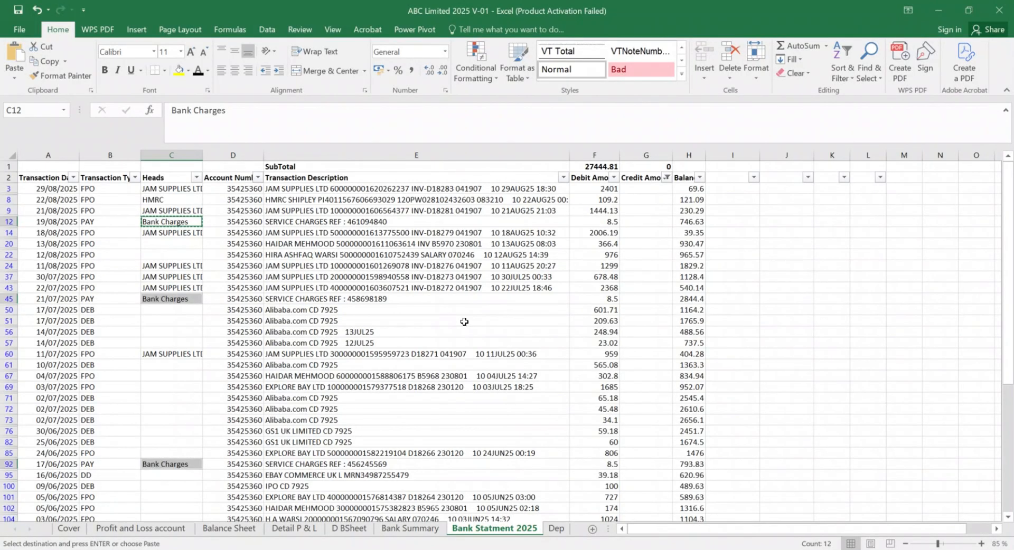
# Step: Copy the payee's name from the transaction description in E20 into the Heads cell C20
pyautogui.click(174, 253)
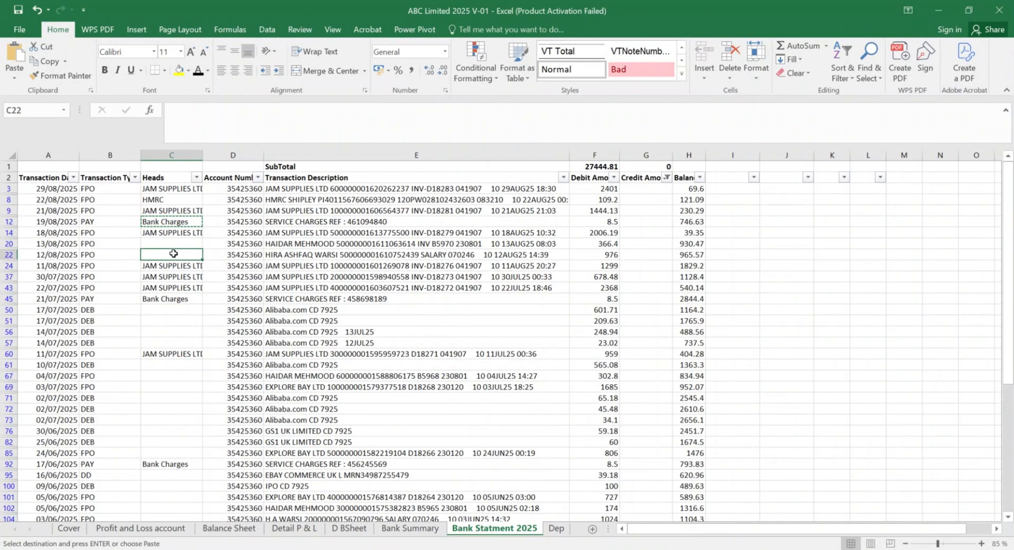
pyautogui.press('Up')
pyautogui.press('Right')
pyautogui.press('Right')
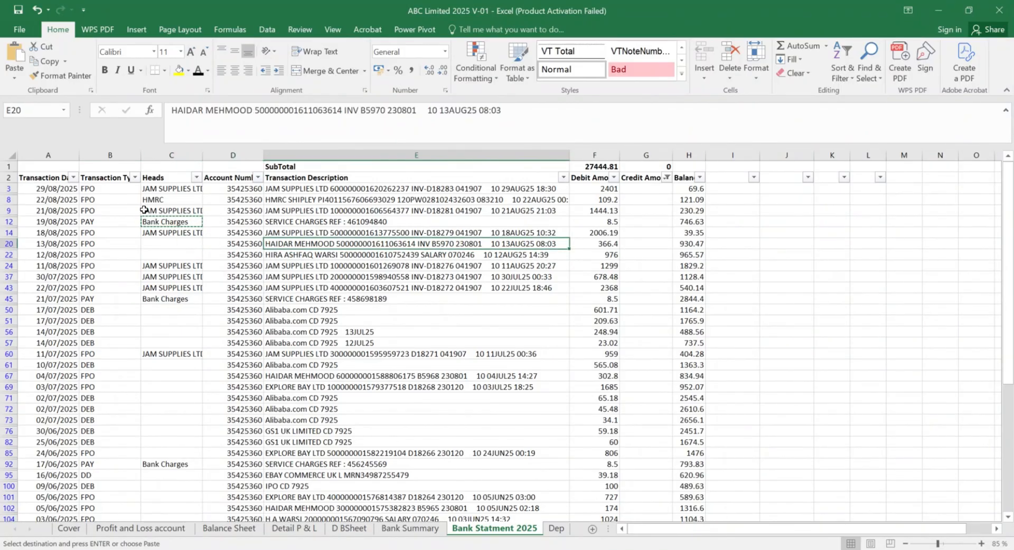
pyautogui.click(252, 113)
pyautogui.hotkey('shift', 'Left')
pyautogui.hotkey('shift', 'Left')
pyautogui.hotkey('shift', 'Left')
pyautogui.hotkey('shift', 'Left')
pyautogui.hotkey('shift', 'Left')
pyautogui.hotkey('shift', 'Left')
pyautogui.hotkey('shift', 'Left')
pyautogui.hotkey('shift', 'Left')
pyautogui.hotkey('shift', 'Left')
pyautogui.hotkey('shift', 'Left')
pyautogui.hotkey('shift', 'Left')
pyautogui.hotkey('shift', 'Left')
pyautogui.hotkey('shift', 'Left')
pyautogui.hotkey('shift', 'Left')
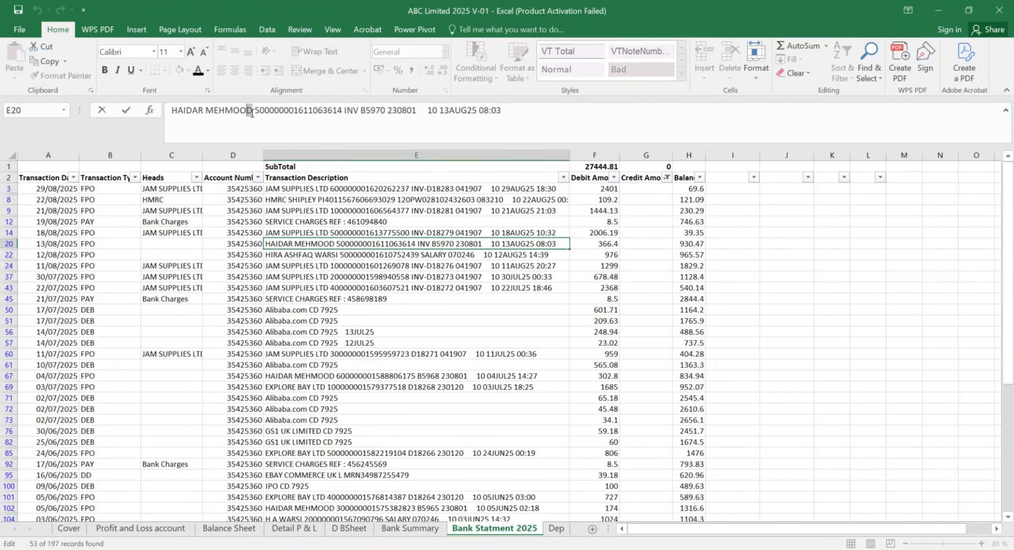
pyautogui.hotkey('ctrl', 'c')
pyautogui.press('Escape')
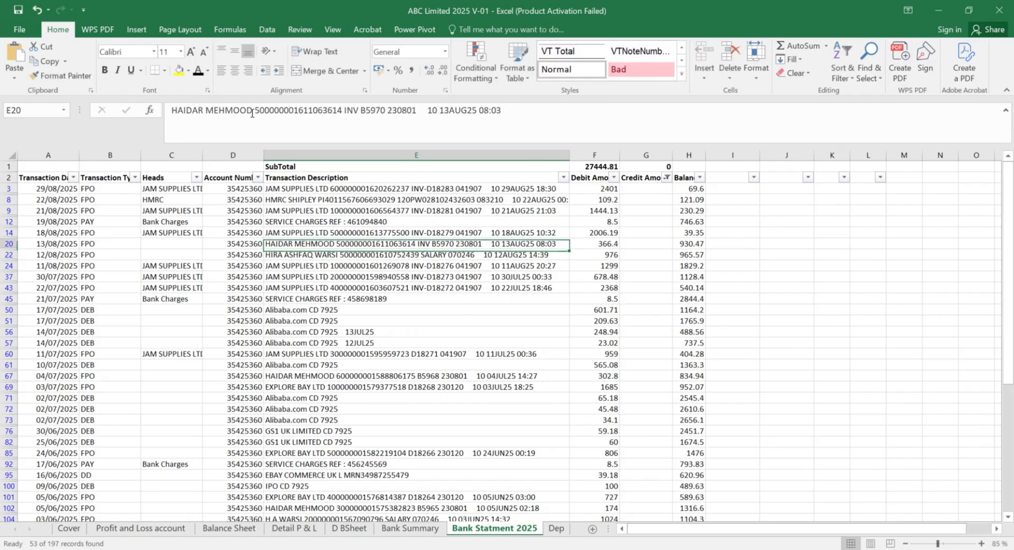
pyautogui.press('Left')
pyautogui.press('Left')
pyautogui.hotkey('ctrl', 'v')
# Step: Copy the salary payee's name from the transaction description in E22 into the Heads cell C22
pyautogui.press('Down')
pyautogui.press('Right')
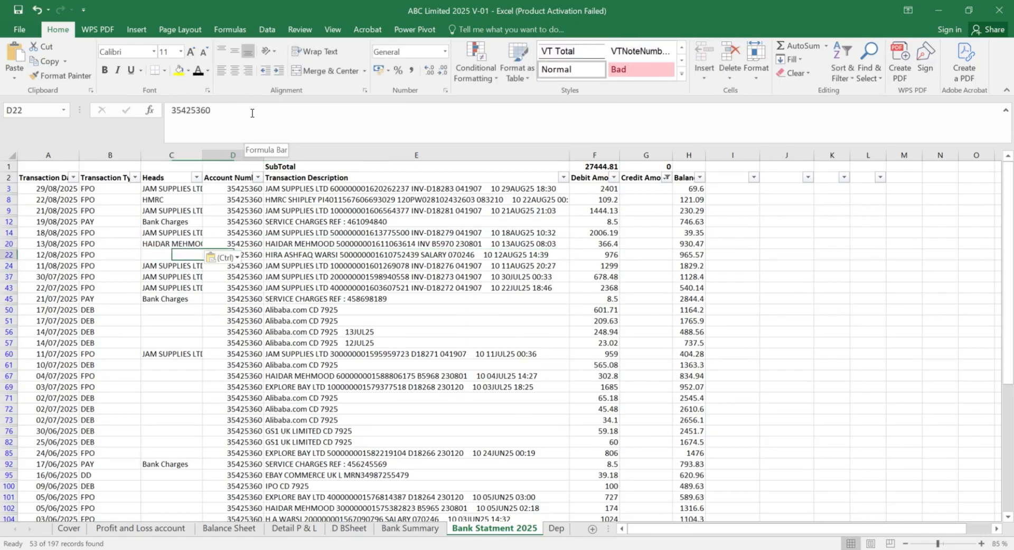
pyautogui.press('Right')
pyautogui.press('F2')
pyautogui.press('Left')
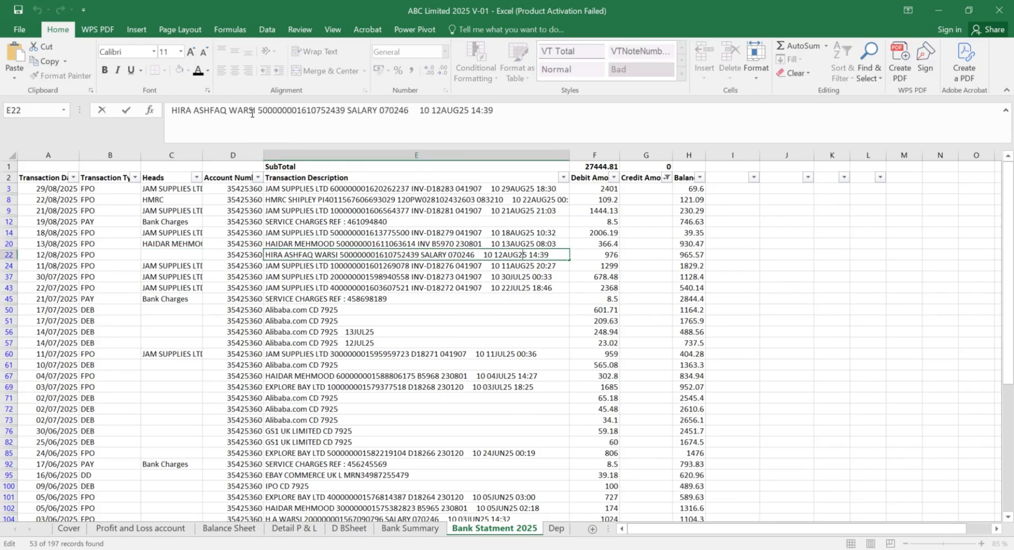
pyautogui.press('Left')
pyautogui.press('Left')
pyautogui.press('Left')
pyautogui.press('Left')
pyautogui.press('Left')
pyautogui.press('Left')
pyautogui.press('Left')
pyautogui.press('Left')
pyautogui.press('Left')
pyautogui.press('Left')
pyautogui.press('Left')
pyautogui.press('Left')
pyautogui.press('Left')
pyautogui.press('Left')
pyautogui.press('Left')
pyautogui.press('Left')
pyautogui.hotkey('shift', 'Left')
pyautogui.hotkey('shift', 'Left')
pyautogui.hotkey('shift', 'Left')
pyautogui.hotkey('shift', 'Left')
pyautogui.hotkey('shift', 'Left')
pyautogui.hotkey('shift', 'Left')
pyautogui.hotkey('shift', 'Left')
pyautogui.hotkey('shift', 'Left')
pyautogui.hotkey('shift', 'Left')
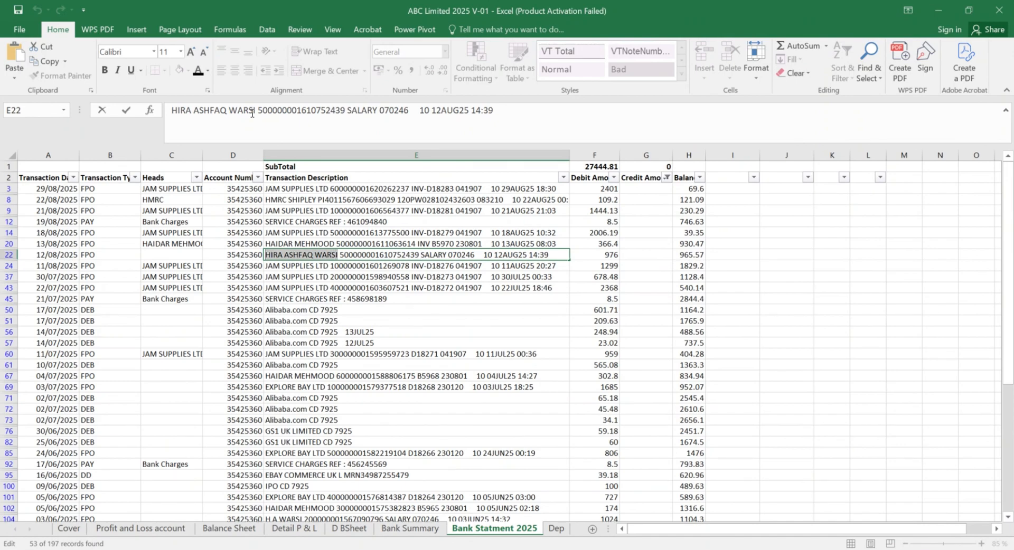
pyautogui.hotkey('ctrl', 'c')
pyautogui.press('Return')
pyautogui.press('Up')
pyautogui.press('Left')
pyautogui.press('Left')
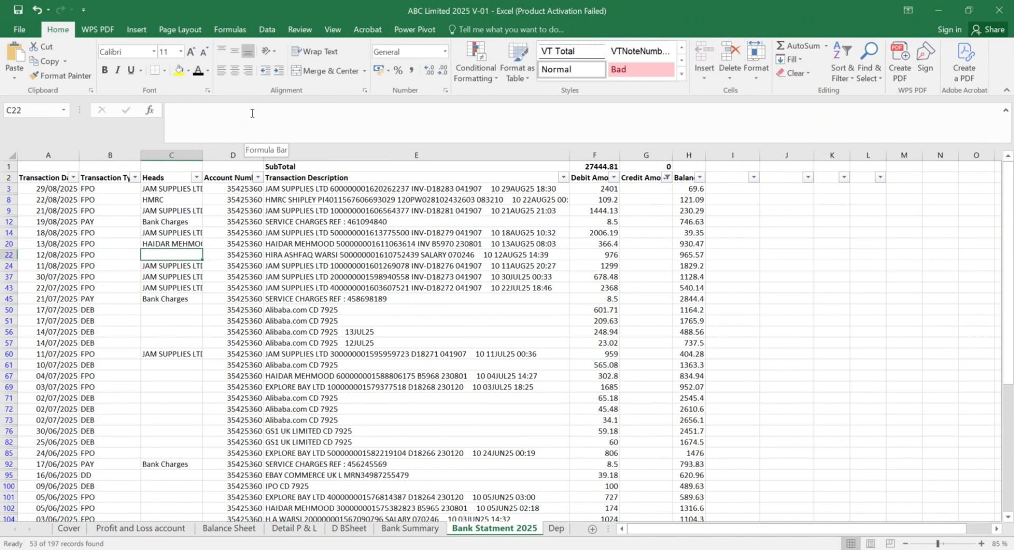
pyautogui.hotkey('ctrl', 'v')
# Step: Examine the heads of the entries below row 22 down to the first Alibaba.com entry in row 50
pyautogui.press('Down')
pyautogui.press('Down')
pyautogui.press('Down')
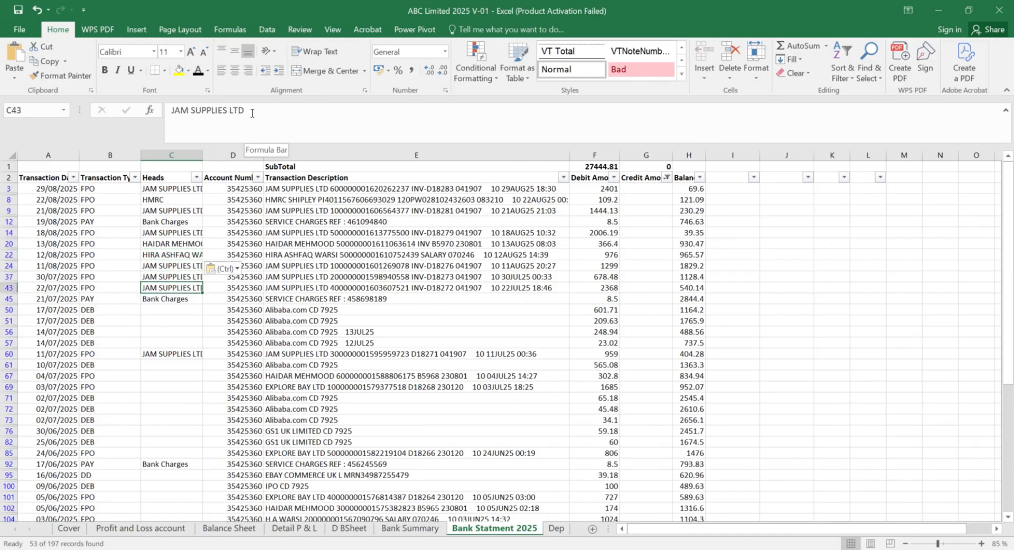
pyautogui.press('Down')
pyautogui.press('Down')
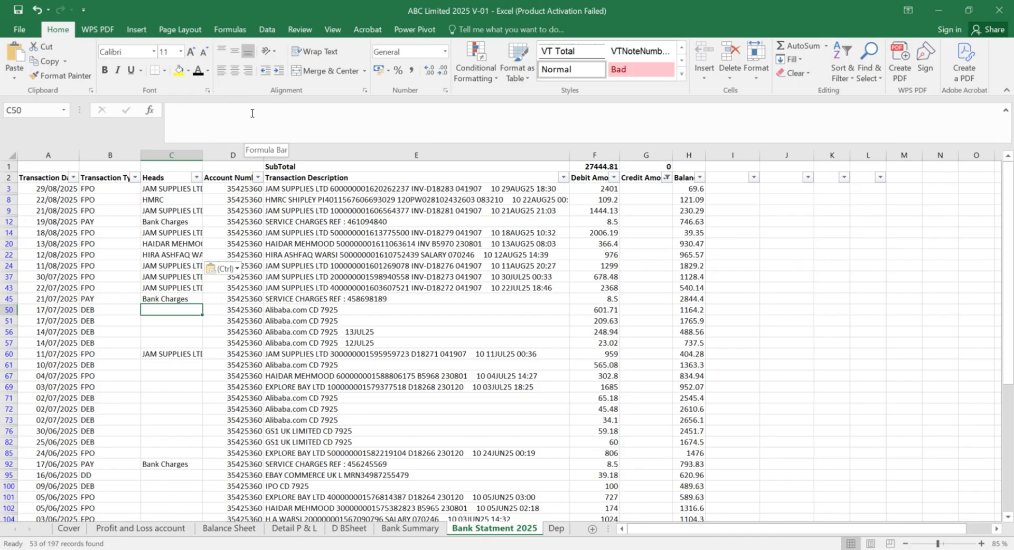
pyautogui.press('Right')
pyautogui.press('Right')
pyautogui.press('Left')
pyautogui.press('Left')
# Step: Copy the head in C20 and filter the Transaction Description column by that payee's name
pyautogui.press('Up')
pyautogui.press('Up')
pyautogui.press('Up')
pyautogui.press('Up')
pyautogui.press('Up')
pyautogui.press('Up')
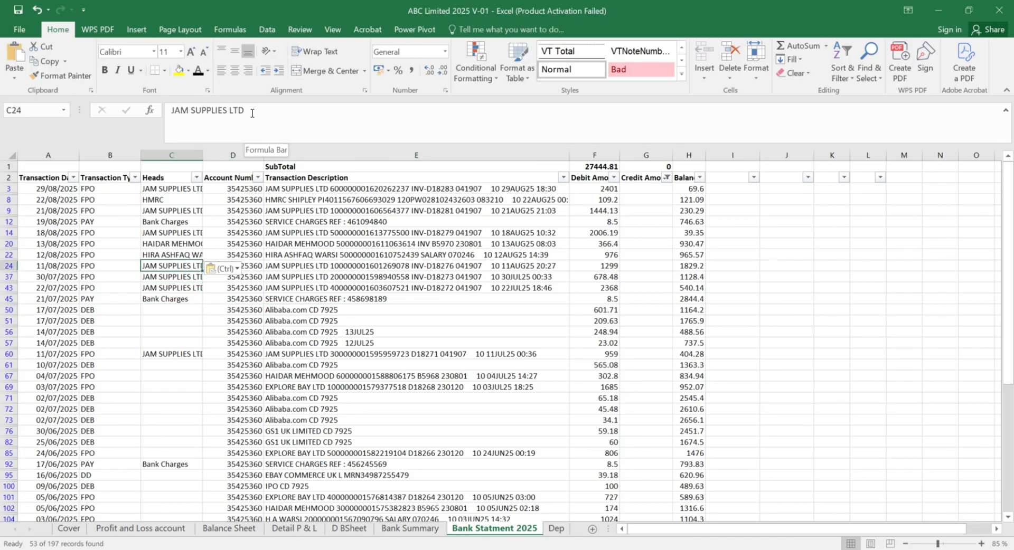
pyautogui.hotkey('ctrl', 'c')
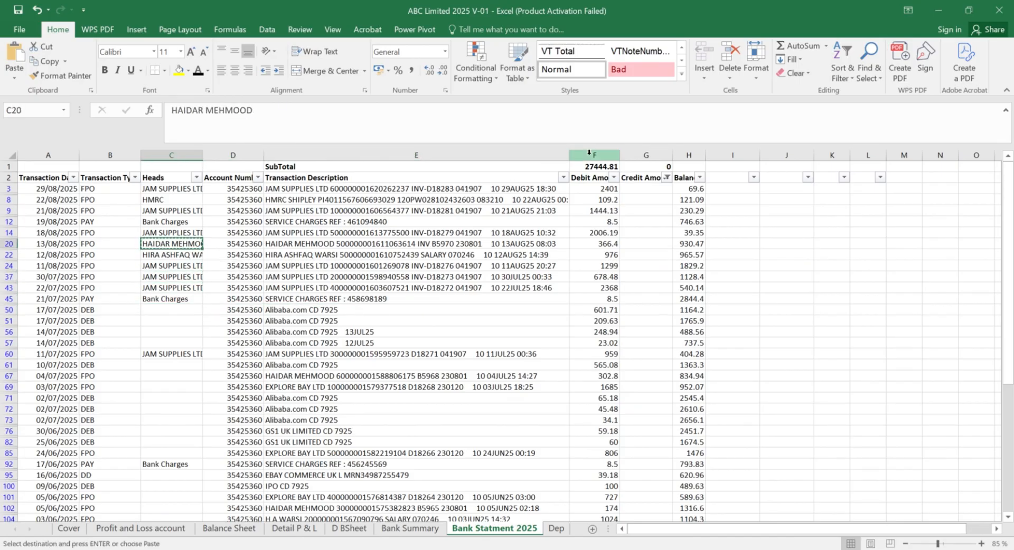
pyautogui.click(563, 178)
pyautogui.click(442, 288)
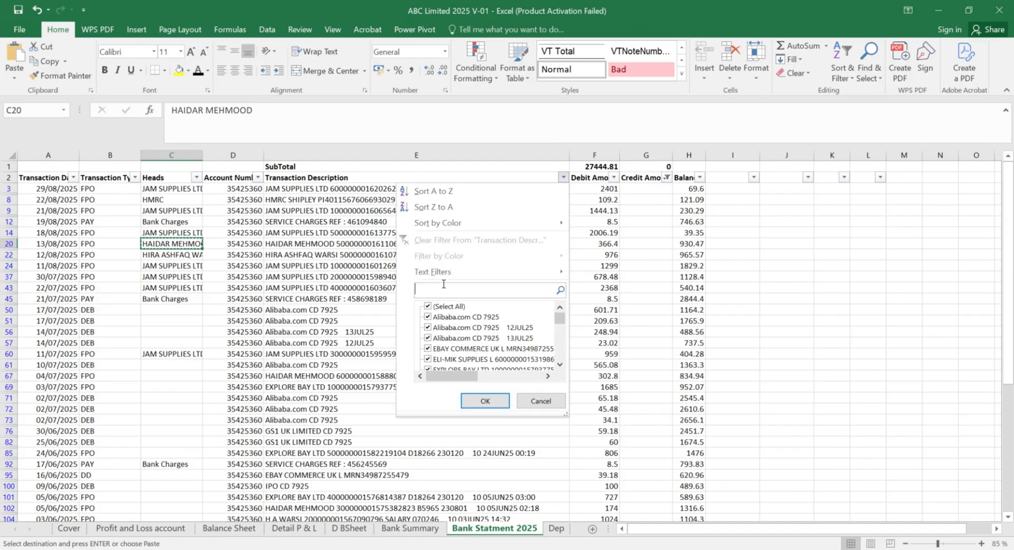
pyautogui.hotkey('ctrl', 'v')
pyautogui.press('Return')
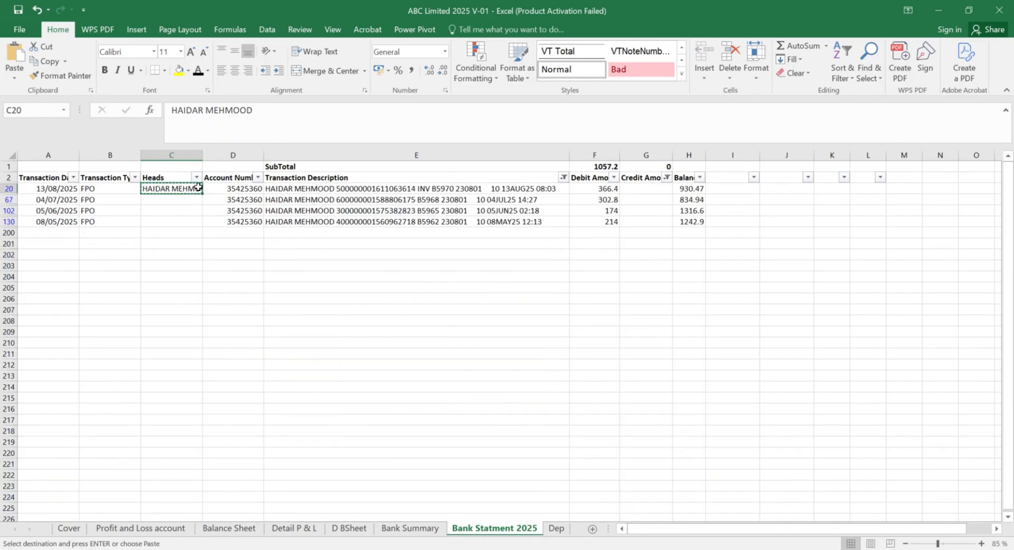
# Step: Fill the head from C20 into the Heads cells of the payee's other filtered rows, using visible cells only
pyautogui.hotkey('shift', 'Down')
pyautogui.hotkey('shift', 'Down')
pyautogui.hotkey('shift', 'Down')
pyautogui.moveTo(198, 186); pyautogui.dragTo(195, 189)
pyautogui.hotkey('ctrl', 'g')
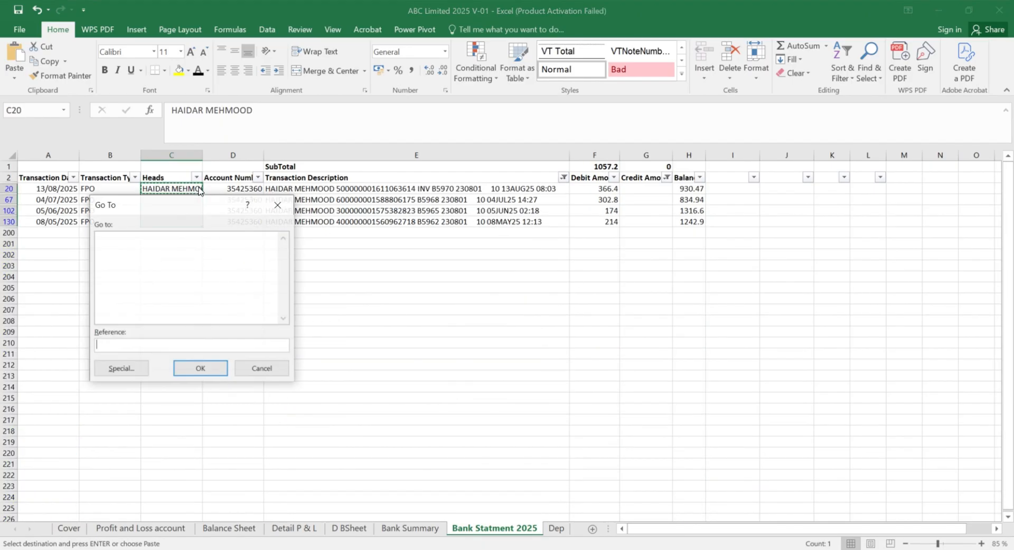
pyautogui.click(116, 369)
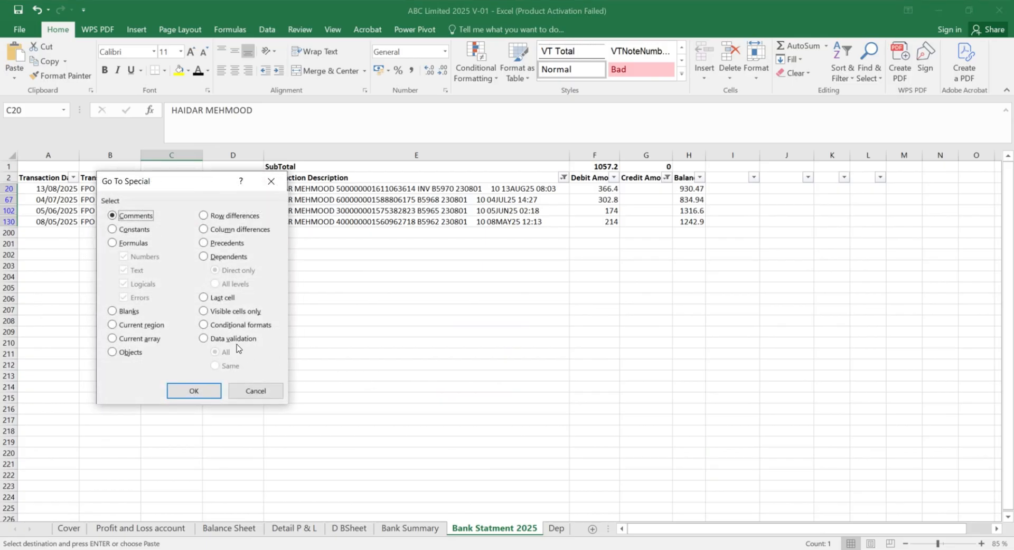
pyautogui.click(193, 389)
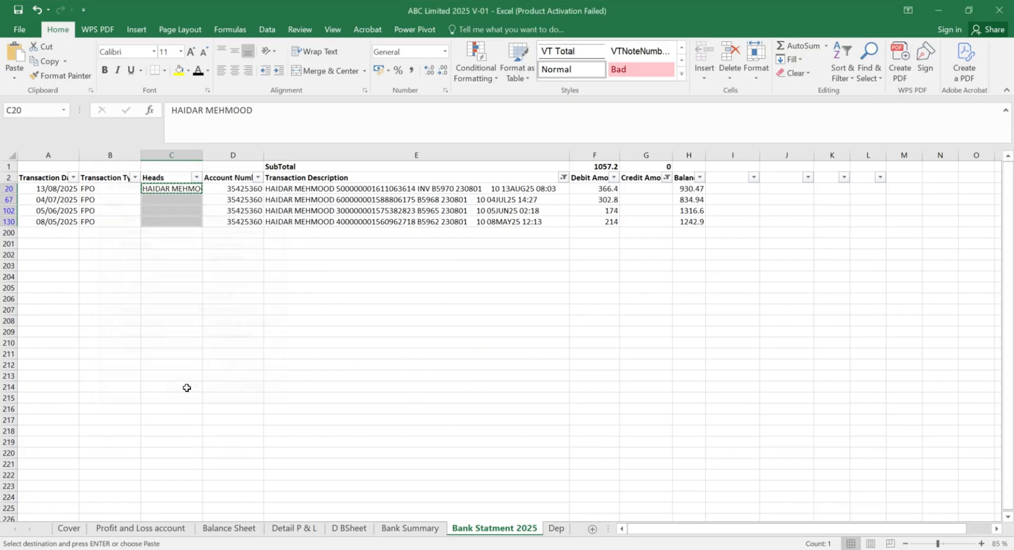
# Step: Check the Heads filter list for the payee's rows and reset the Transaction Description filter to show all entries
pyautogui.click(196, 178)
pyautogui.click(118, 401)
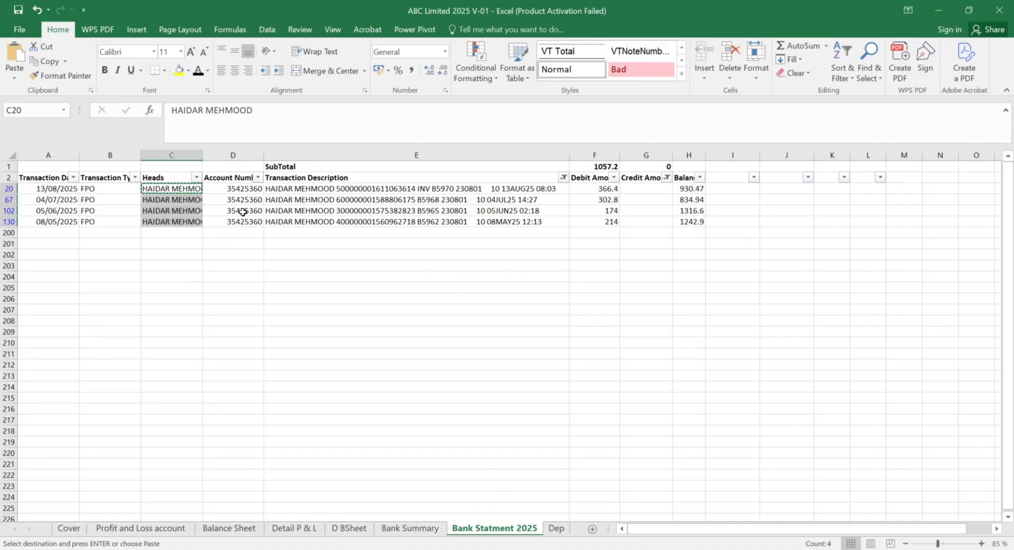
pyautogui.click(563, 177)
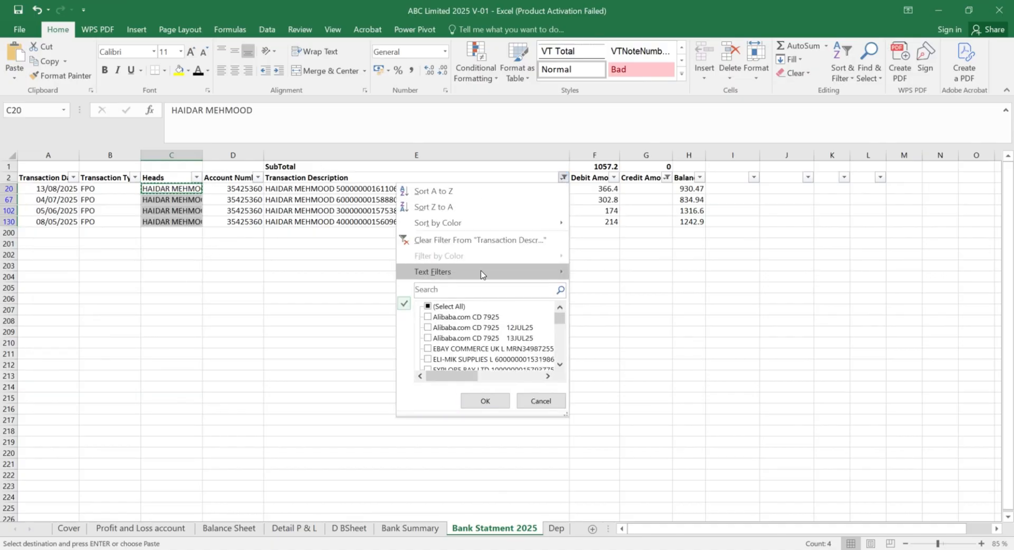
pyautogui.click(484, 401)
# Step: Filter the Transaction Description column by the payee name in C22 to check for further entries, and reset the filter
pyautogui.press('Down')
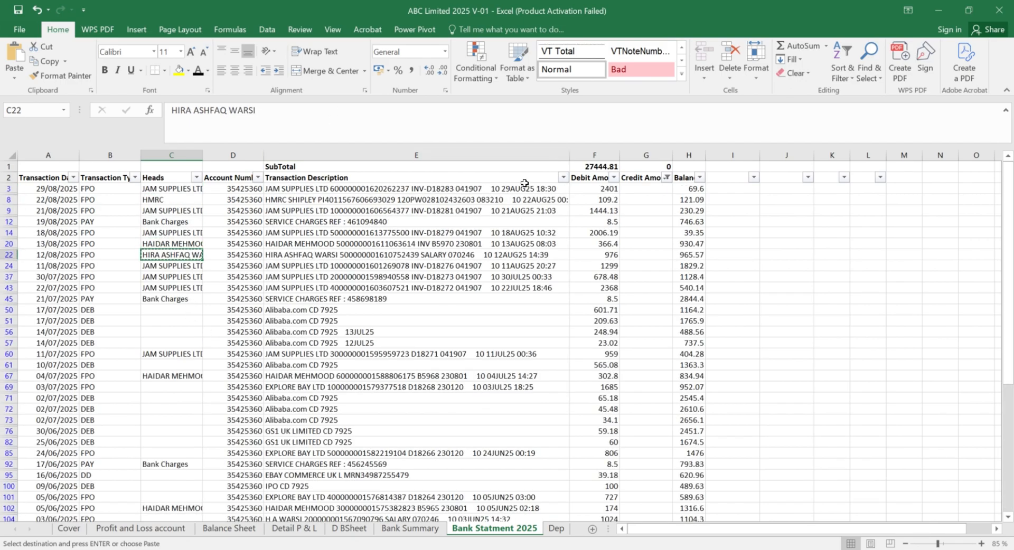
pyautogui.click(562, 178)
pyautogui.click(459, 289)
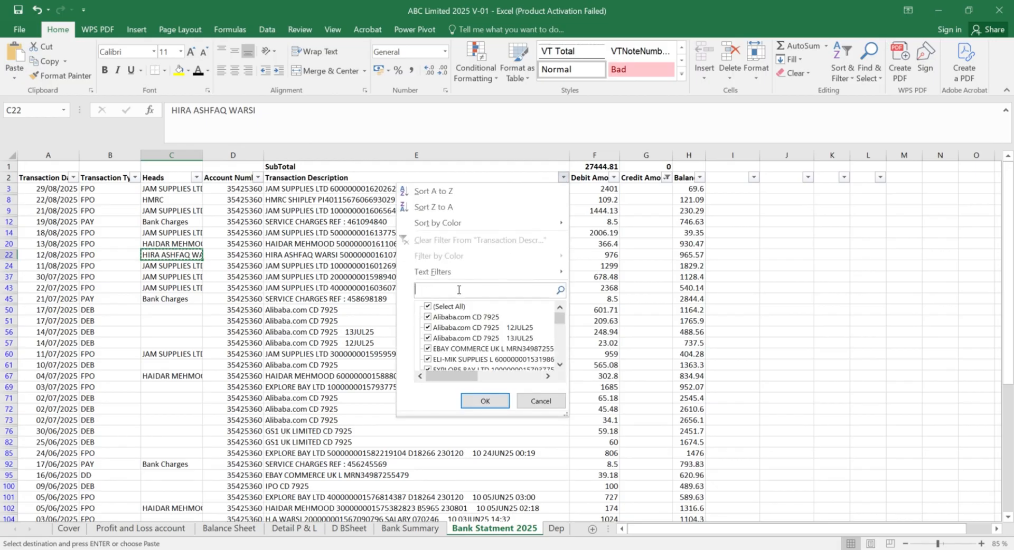
pyautogui.hotkey('ctrl', 'v')
pyautogui.click(484, 401)
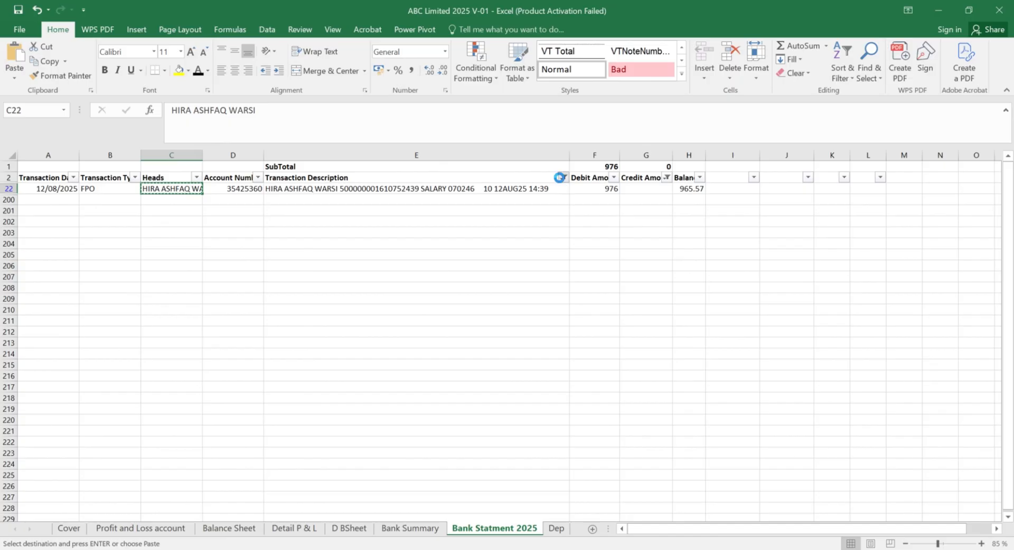
pyautogui.click(562, 177)
pyautogui.click(439, 308)
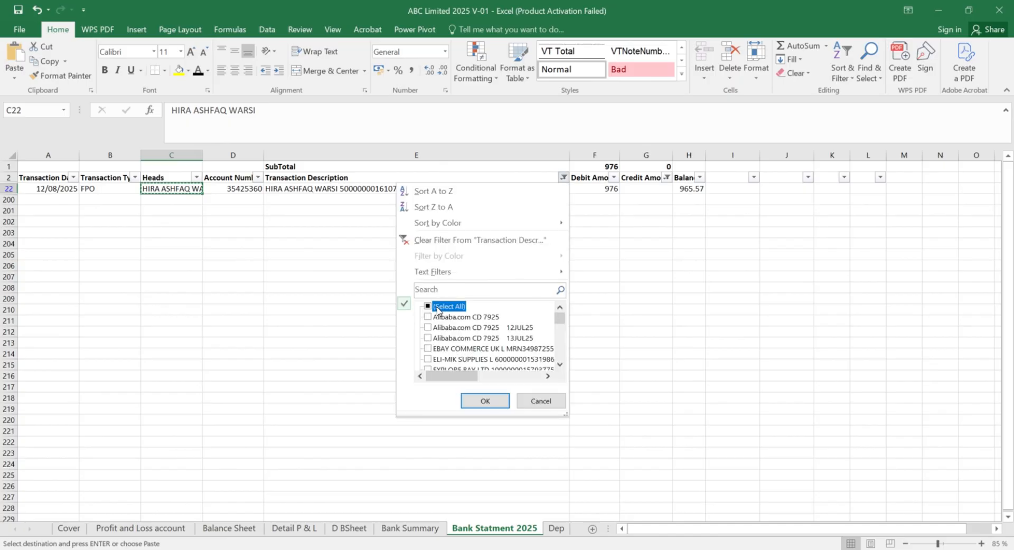
pyautogui.click(482, 397)
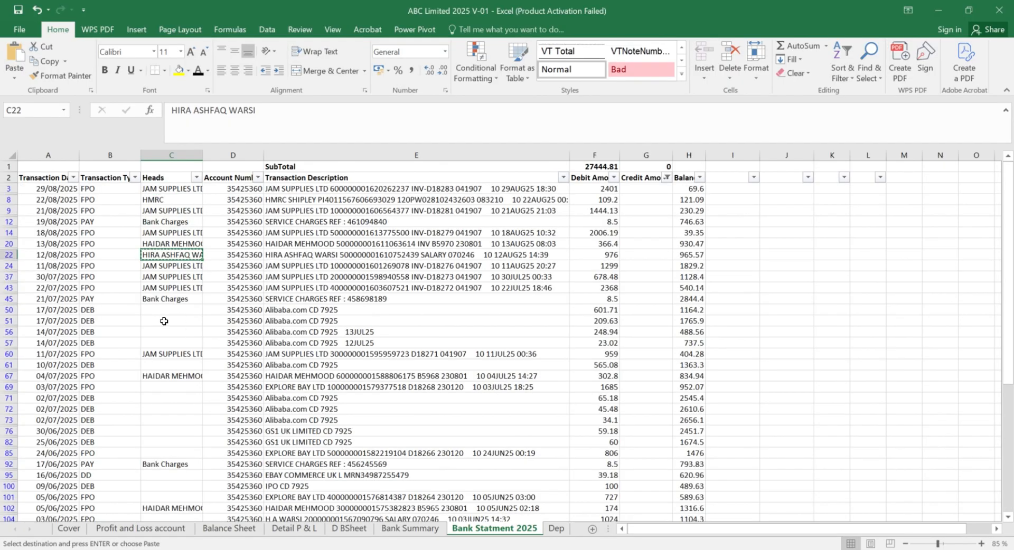
# Step: Enter the head Alibaba in C50 for the first Alibaba.com entry
pyautogui.click(165, 321)
pyautogui.press('Up')
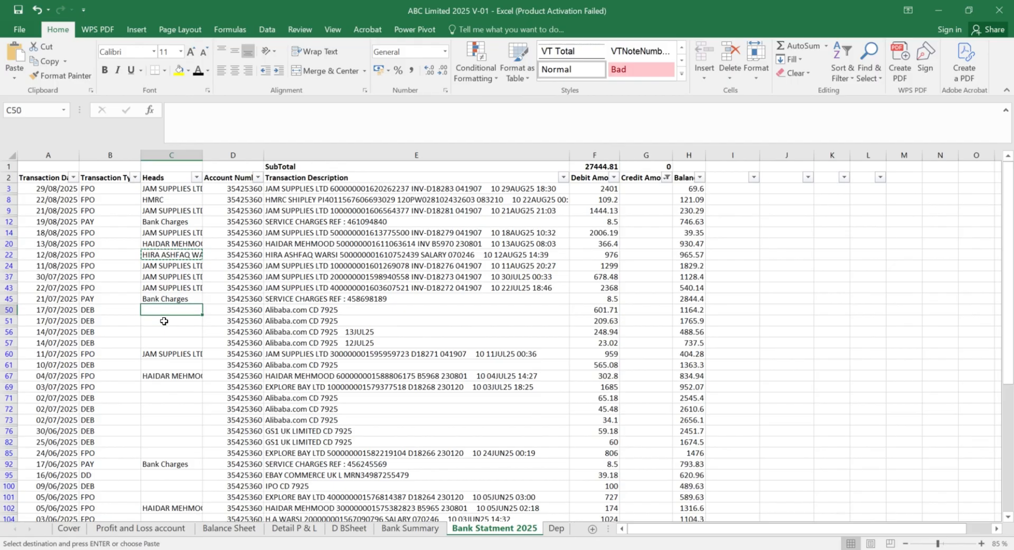
pyautogui.write('Ali')
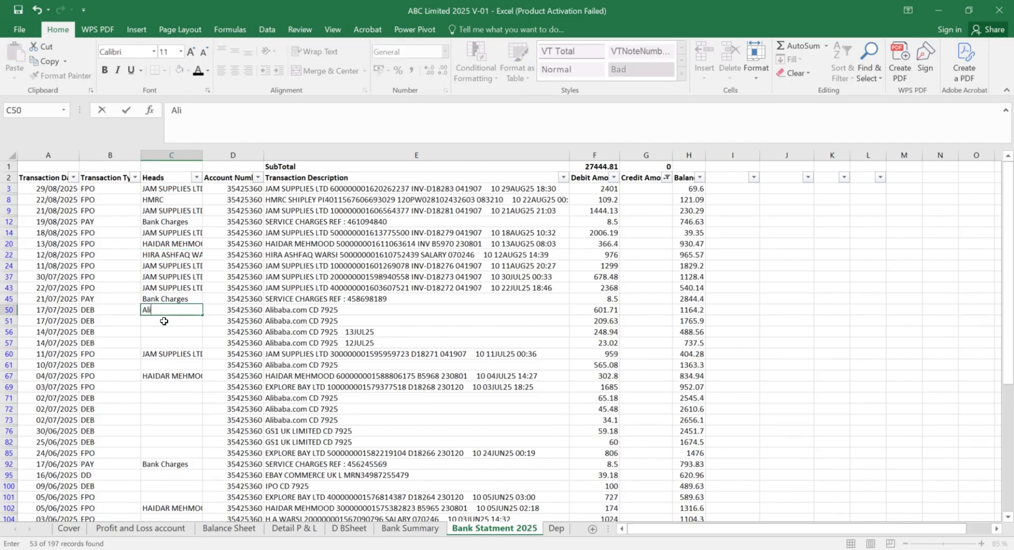
pyautogui.write('baba')
pyautogui.press('Return')
pyautogui.press('Up')
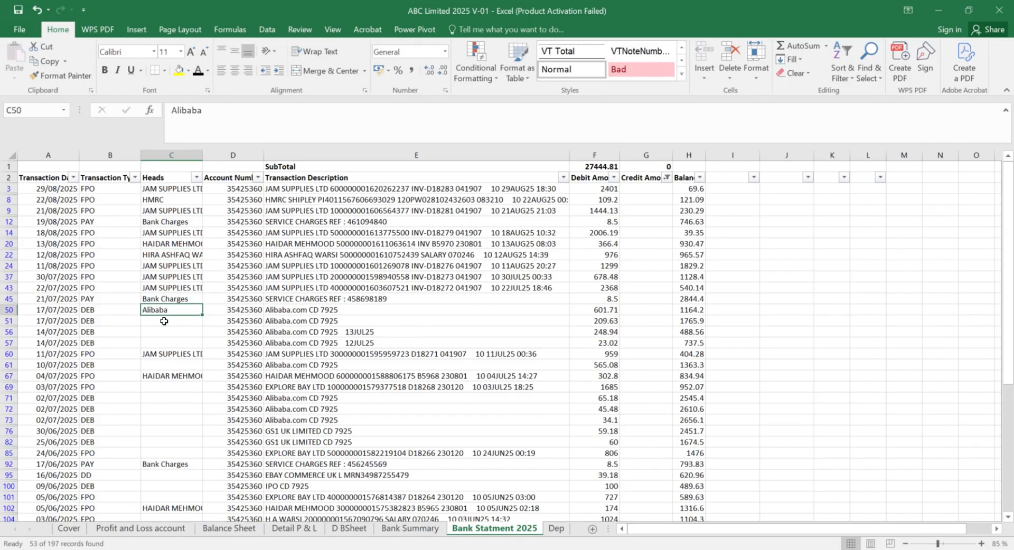
# Step: Copy the head in C50 and filter the Transaction Description column by Alibaba
pyautogui.hotkey('ctrl', 'c')
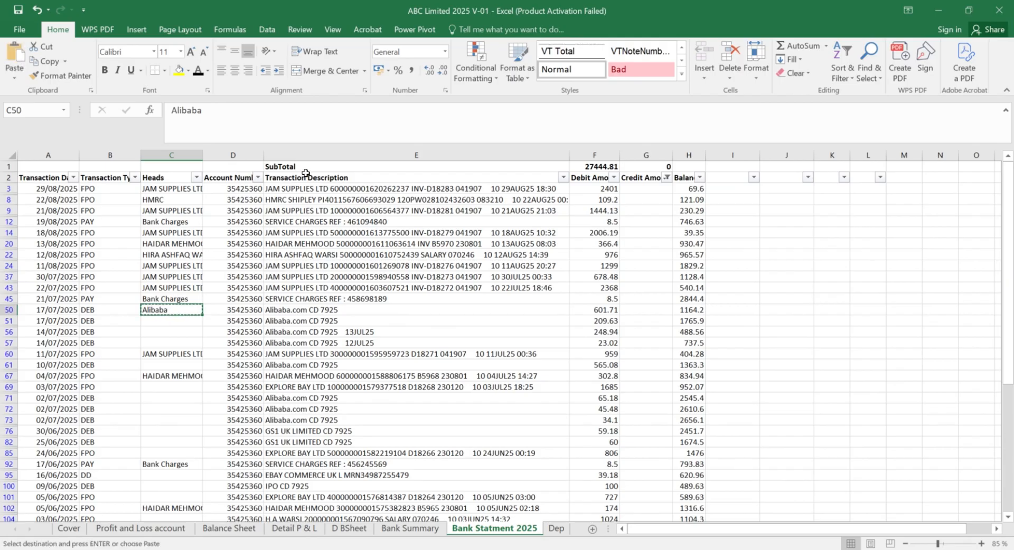
pyautogui.click(558, 189)
pyautogui.click(563, 177)
pyautogui.click(471, 290)
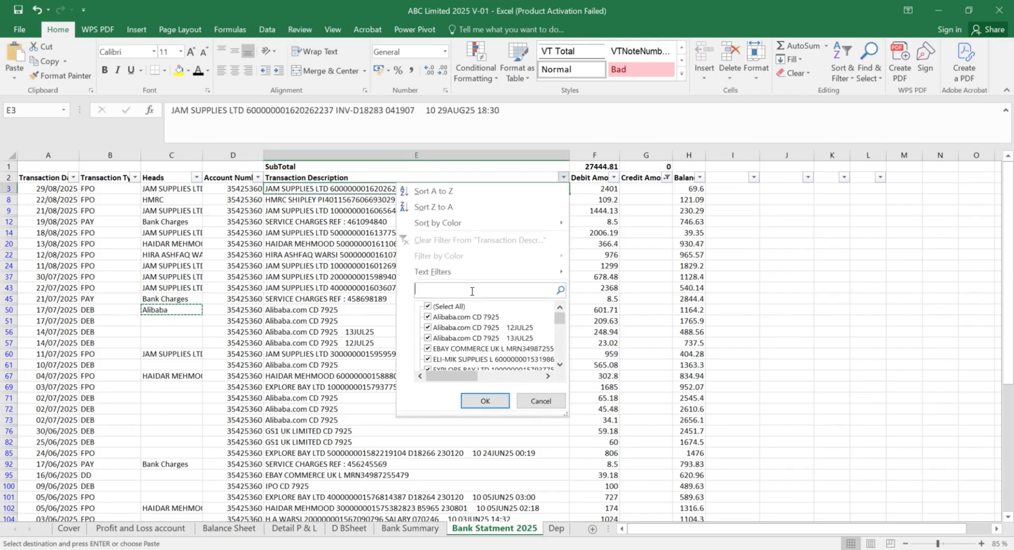
pyautogui.hotkey('ctrl', 'v')
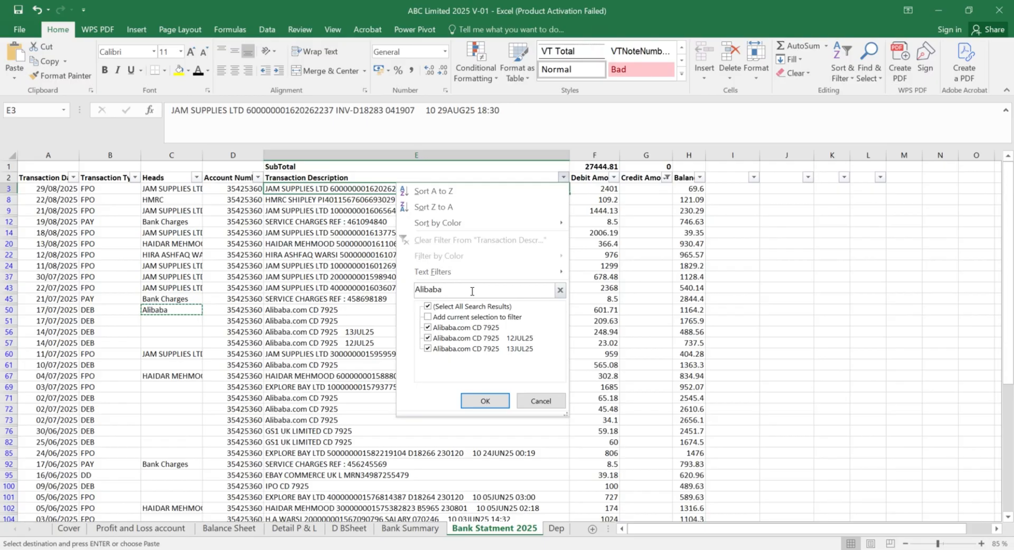
pyautogui.press('Return')
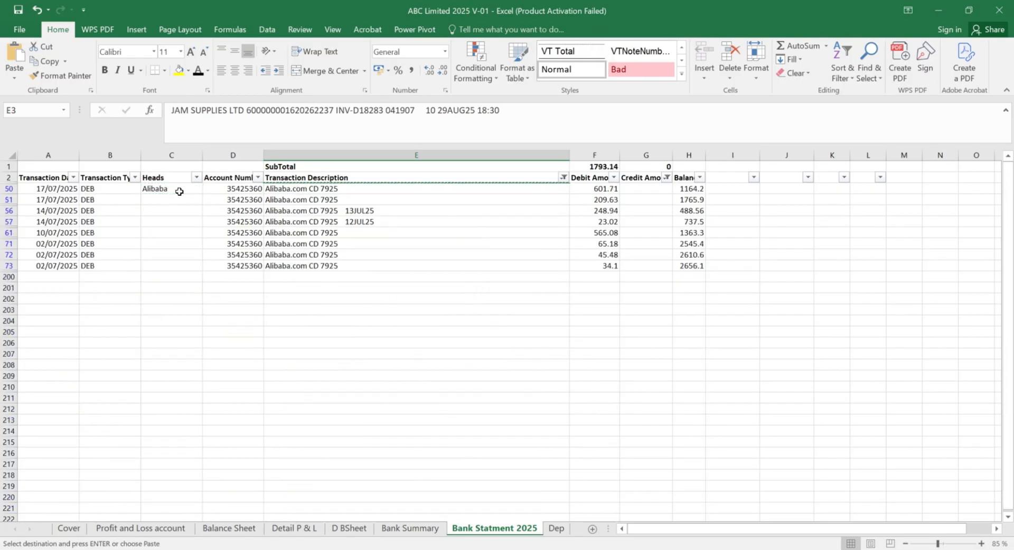
# Step: Fill the Alibaba head from C50 into the Heads cells of the other filtered rows down to row 73, using visible cells only
pyautogui.press('Escape')
pyautogui.click(179, 189)
pyautogui.hotkey('ctrl', 'c')
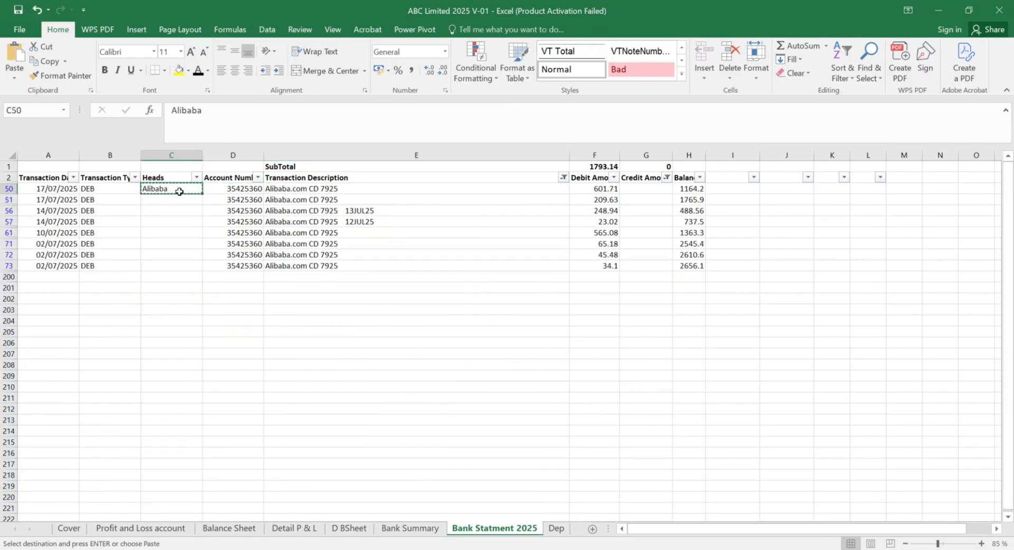
pyautogui.hotkey('shift', 'Down')
pyautogui.hotkey('shift', 'Down')
pyautogui.hotkey('shift', 'Down')
pyautogui.hotkey('shift', 'Down')
pyautogui.hotkey('shift', 'Down')
pyautogui.hotkey('shift', 'Down')
pyautogui.hotkey('shift', 'Down')
pyautogui.hotkey('ctrl', 'g')
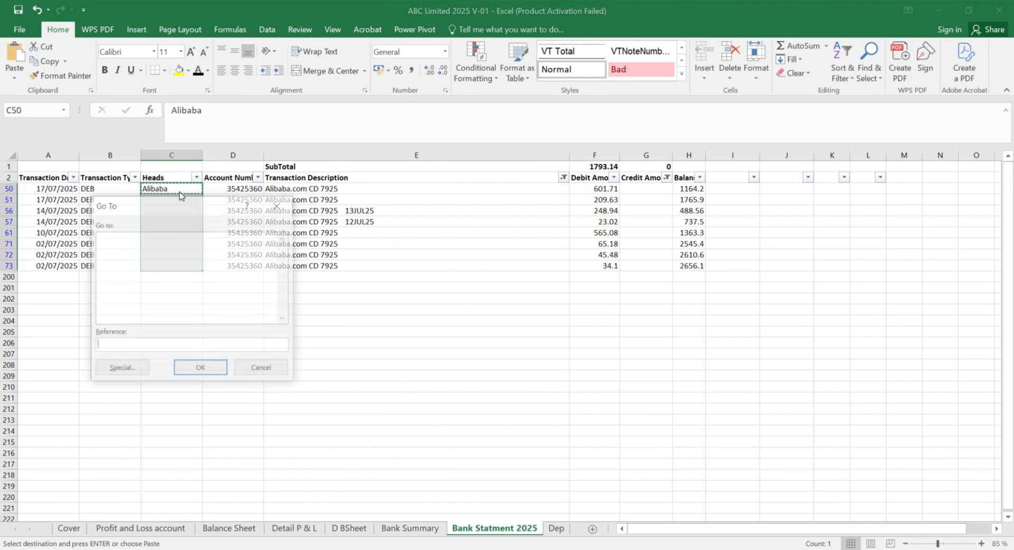
pyautogui.click(125, 369)
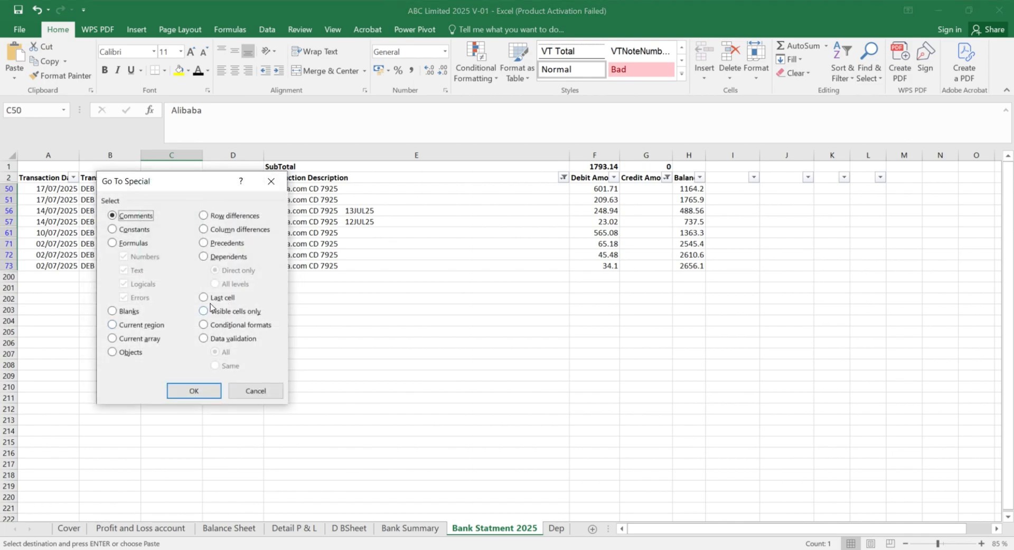
pyautogui.click(219, 317)
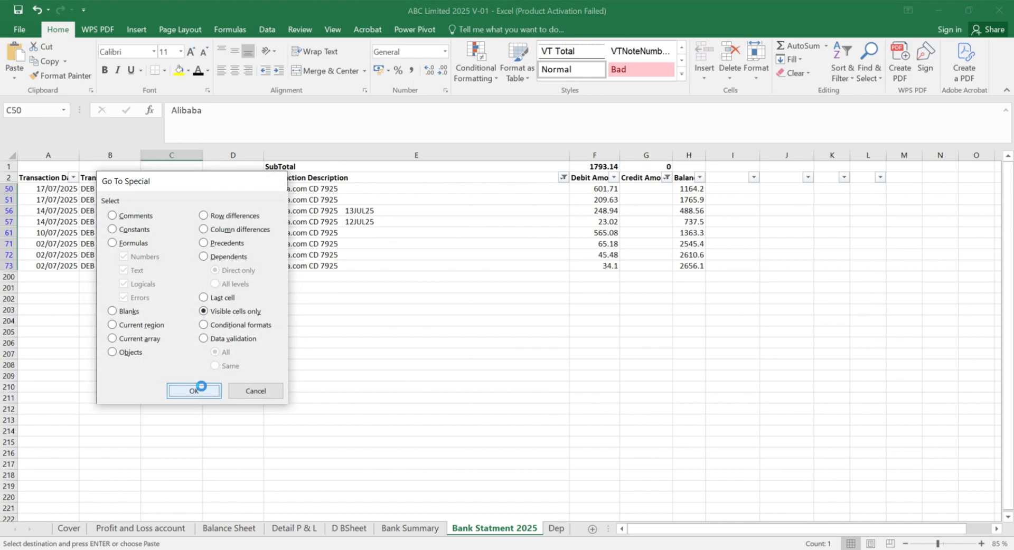
pyautogui.click(193, 391)
pyautogui.hotkey('ctrl', 'v')
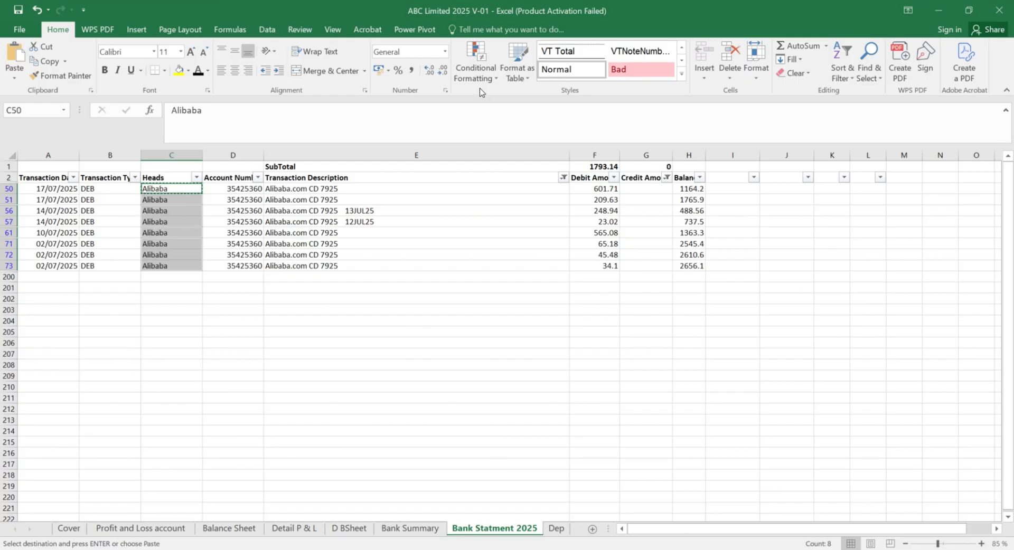
# Step: Reset the Transaction Description filter to show all entries and look over those still without a head
pyautogui.click(563, 177)
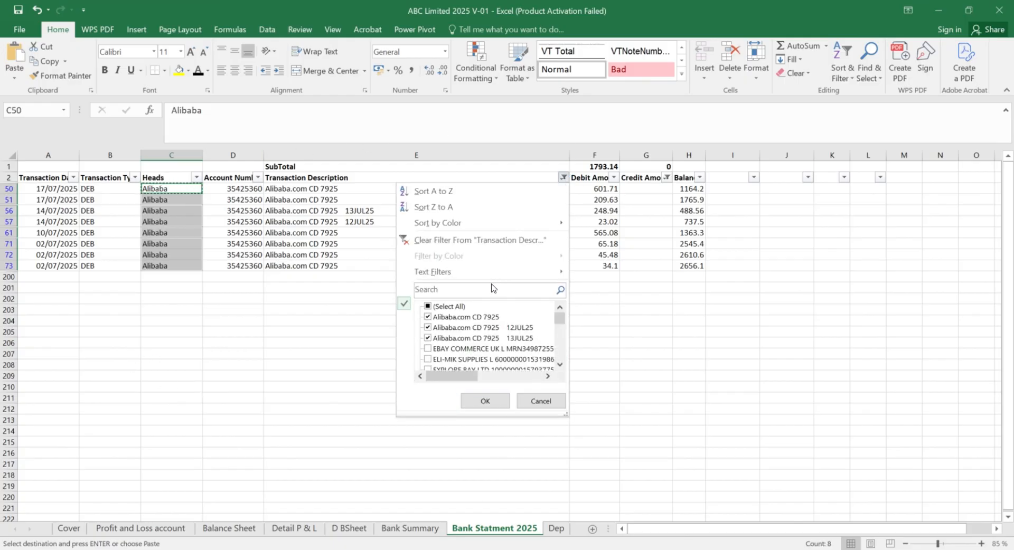
pyautogui.click(483, 400)
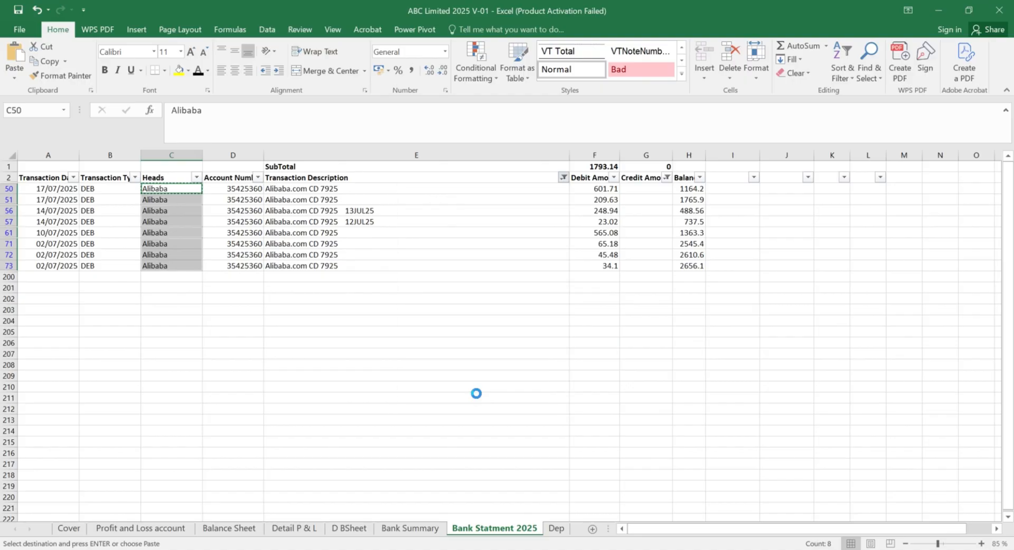
pyautogui.scroll(-10, 287, 356)
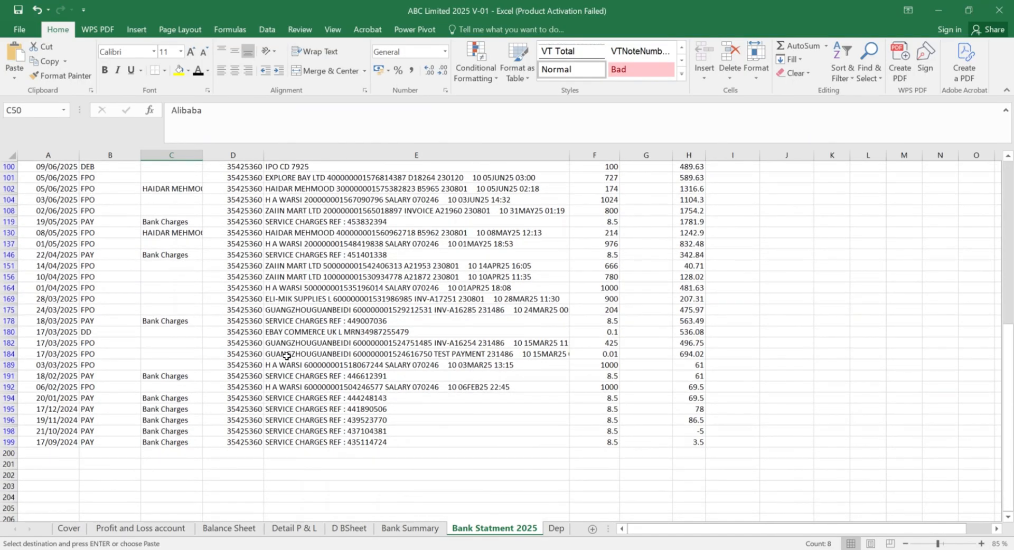
pyautogui.scroll(10, 286, 356)
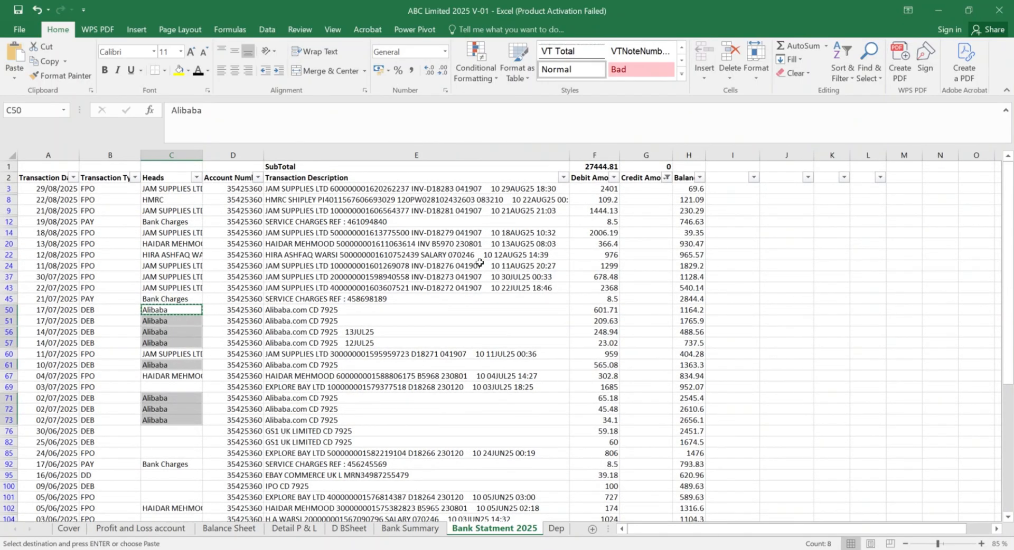
# Step: Filter the Transaction Description column by EBay
pyautogui.click(563, 177)
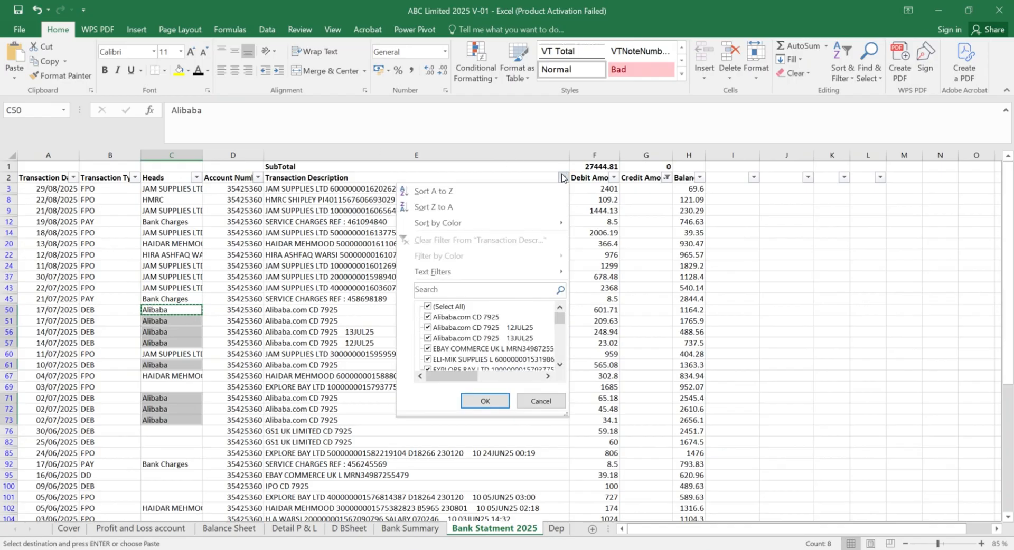
pyautogui.click(437, 307)
pyautogui.click(437, 306)
pyautogui.click(477, 290)
pyautogui.write('EBay')
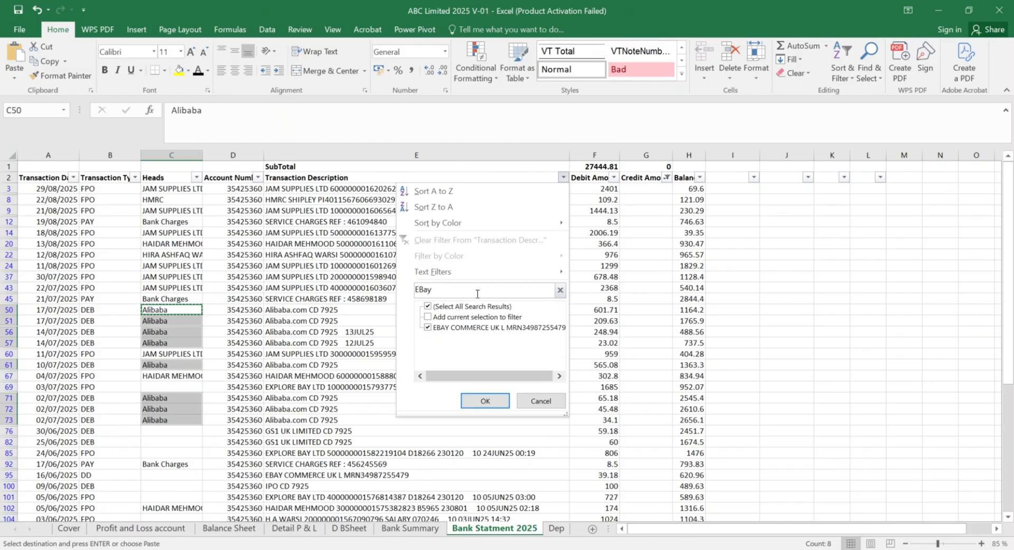
pyautogui.press('Return')
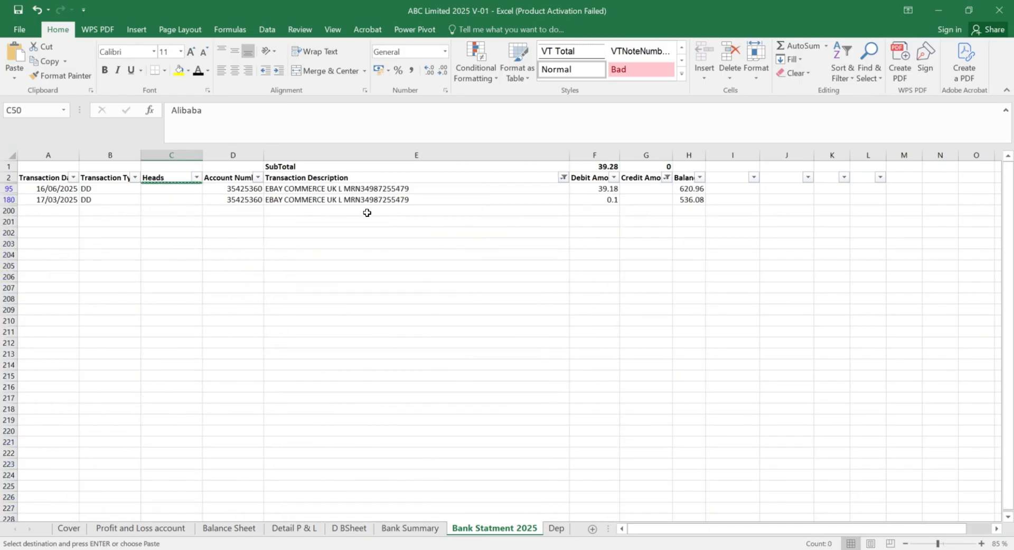
# Step: Enter the head EBAY in C95 and copy it to C180 for the two eBay entries
pyautogui.click(351, 209)
pyautogui.press('Up')
pyautogui.press('Left')
pyautogui.press('Left')
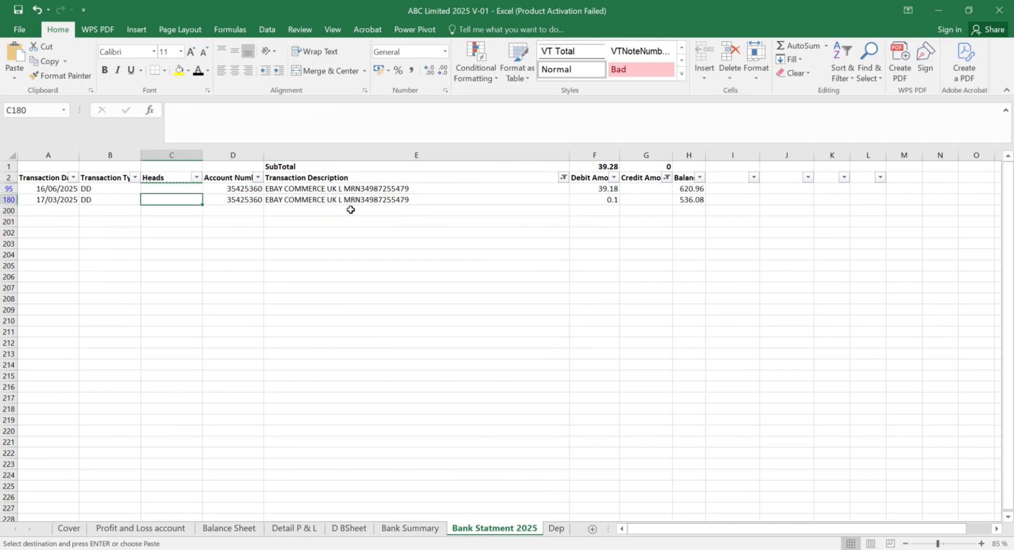
pyautogui.press('Right')
pyautogui.press('Right')
pyautogui.press('Left')
pyautogui.press('Left')
pyautogui.press('Up')
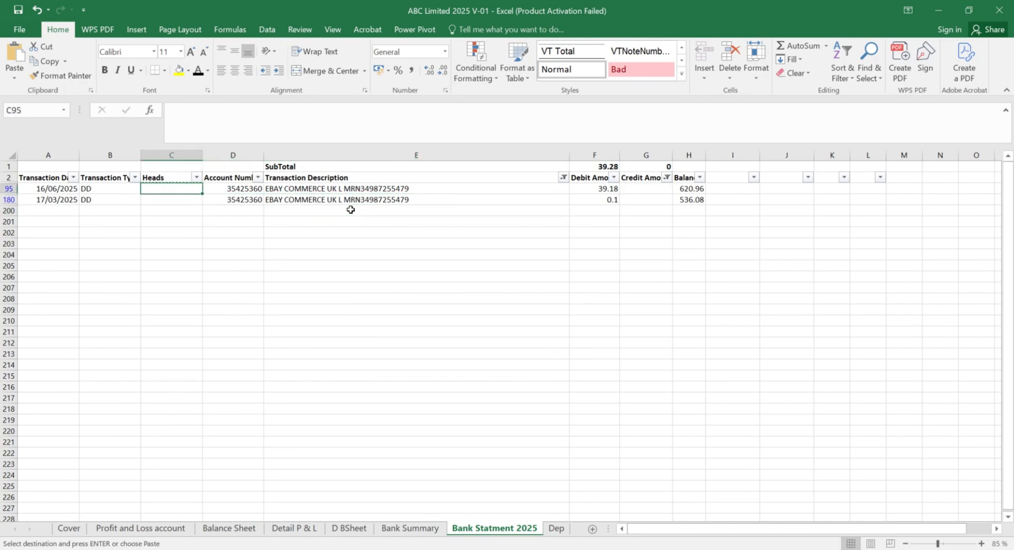
pyautogui.write('EBAY')
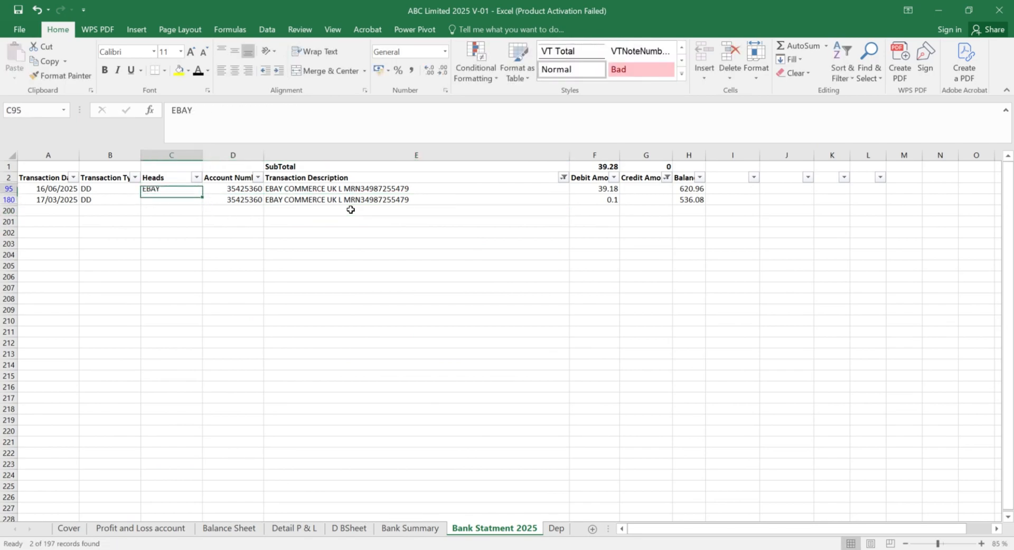
pyautogui.hotkey('ctrl', 'c')
pyautogui.press('Down')
pyautogui.hotkey('ctrl', 'v')
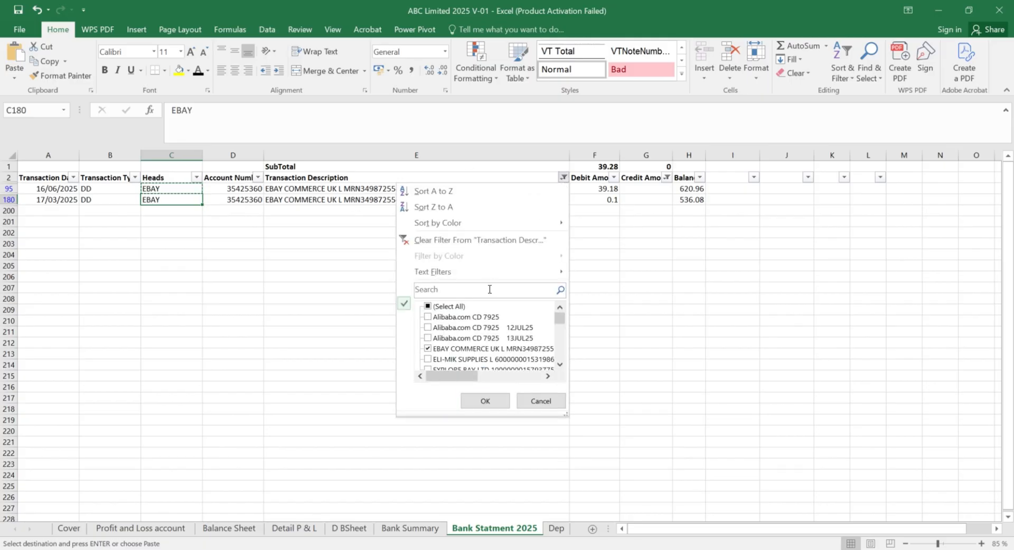
# Step: Clear the eBay filter to show all entries and examine the uncategorised ones down to row 199
pyautogui.click(442, 308)
pyautogui.click(470, 401)
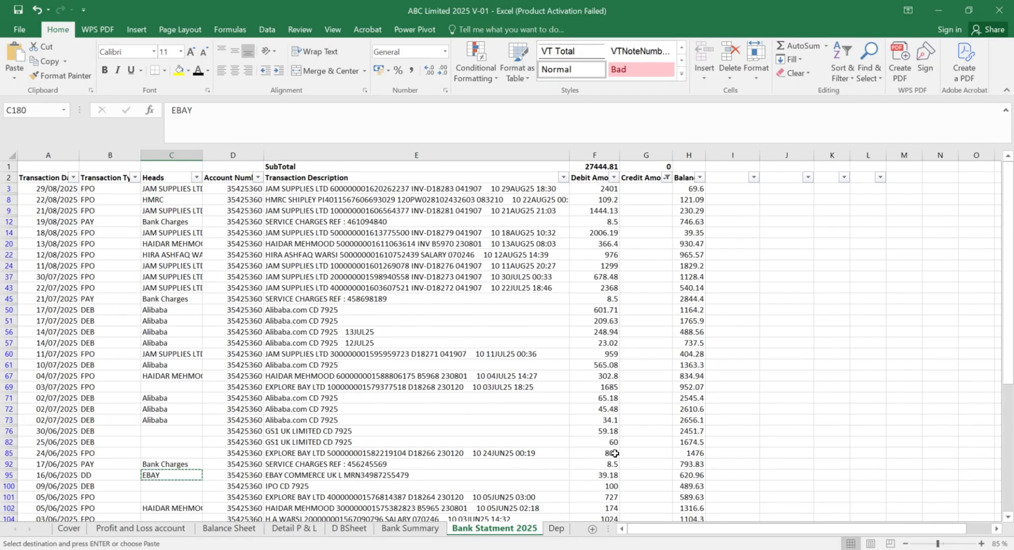
pyautogui.scroll(-3, 412, 431)
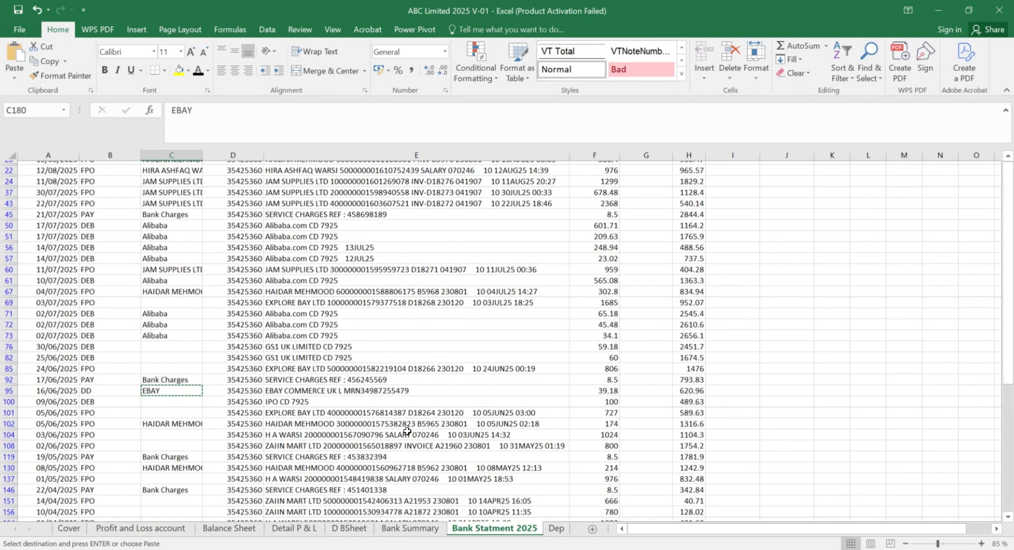
pyautogui.scroll(-6, 406, 432)
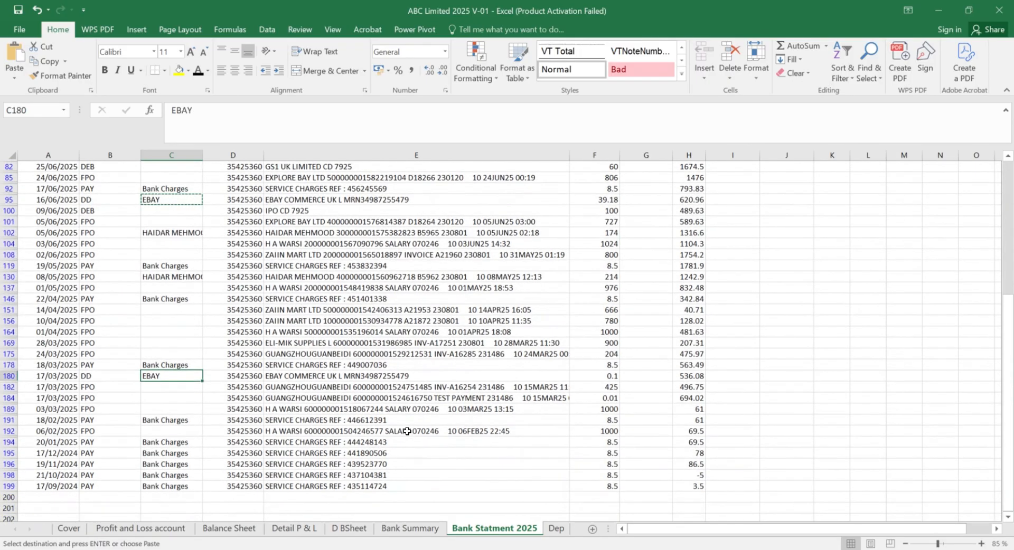
pyautogui.scroll(9, 407, 432)
pyautogui.scroll(-6, 407, 432)
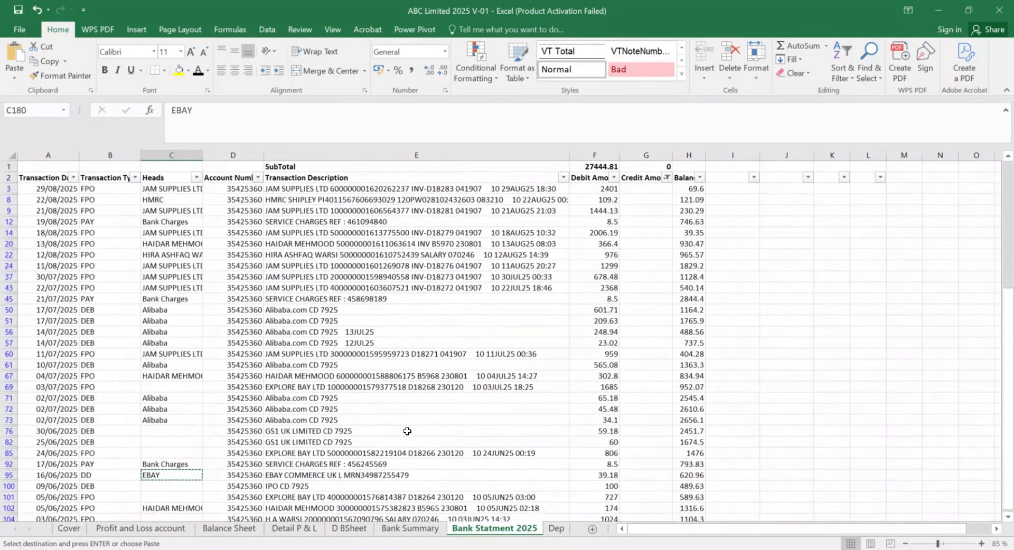
pyautogui.scroll(-3, 407, 431)
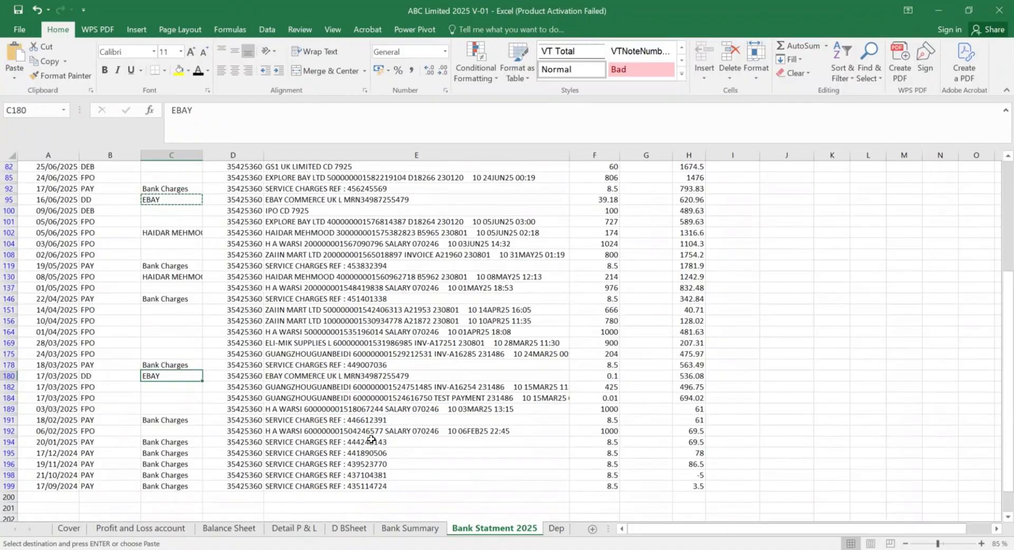
# Step: Copy the payee's name from the salary description in E189 and enter it as the head in C189
pyautogui.click(283, 417)
pyautogui.click(276, 409)
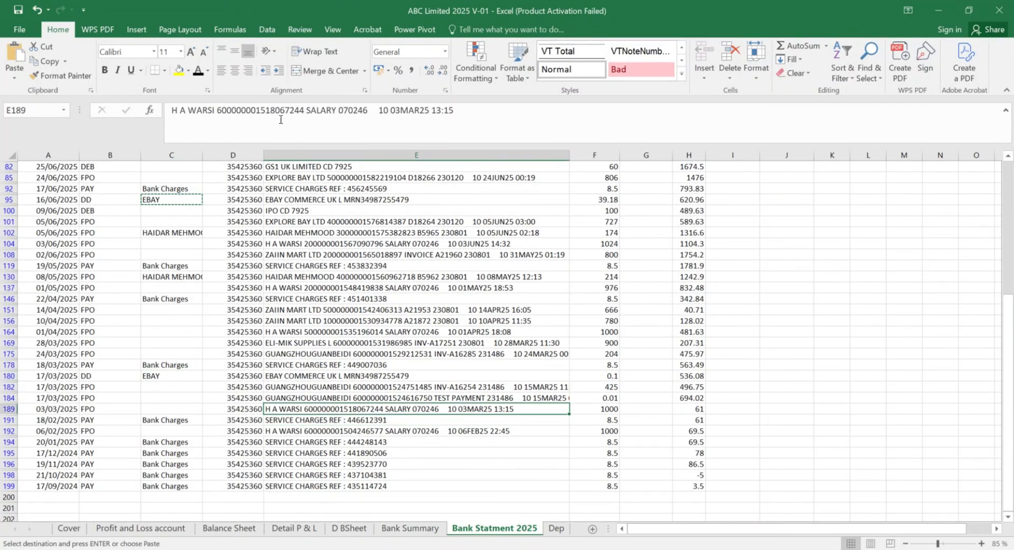
pyautogui.click(217, 110)
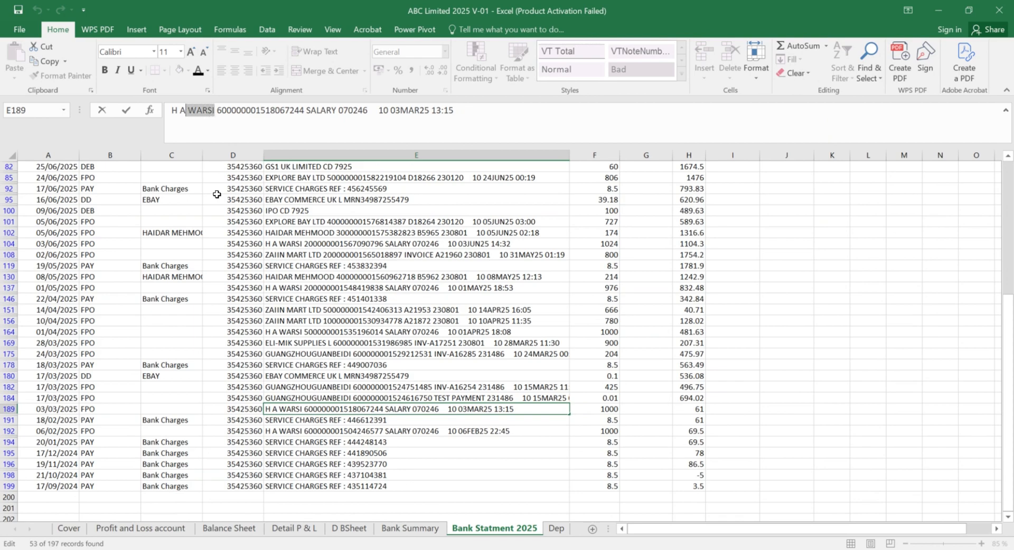
pyautogui.hotkey('ctrl', 'c')
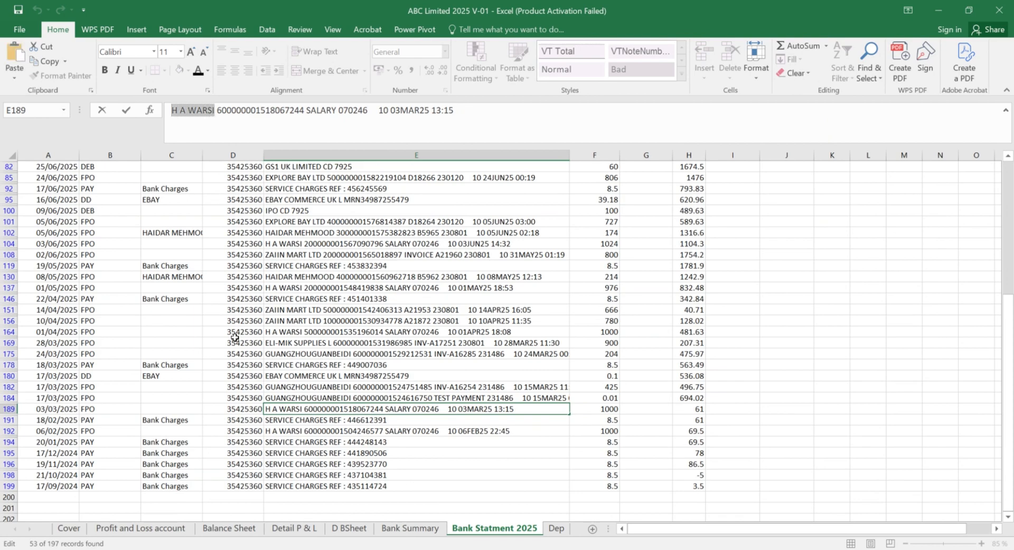
pyautogui.click(162, 408)
pyautogui.hotkey('ctrl', 'v')
# Step: Filter the Transaction Description column by the salary payee's name copied from E189
pyautogui.scroll(10, 587, 232)
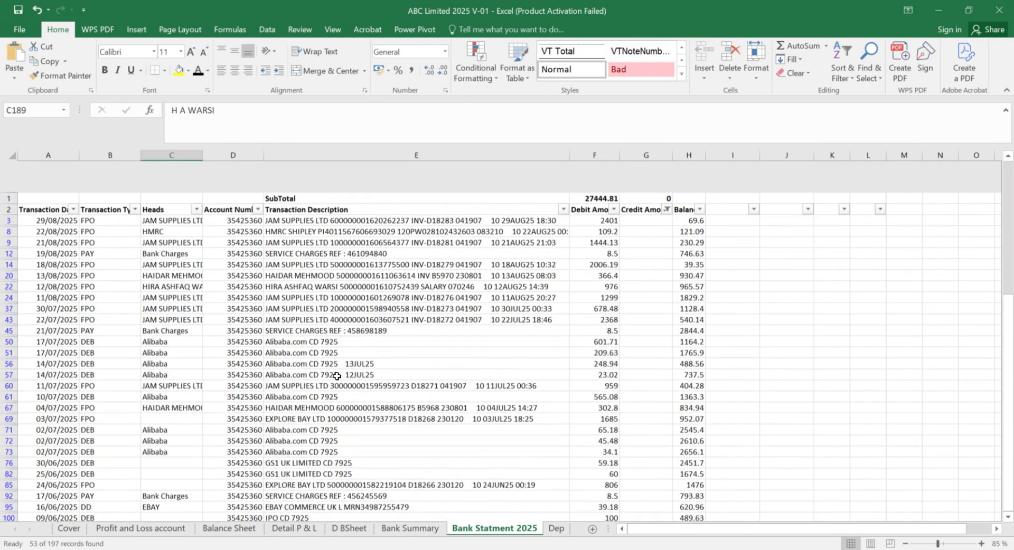
pyautogui.click(563, 178)
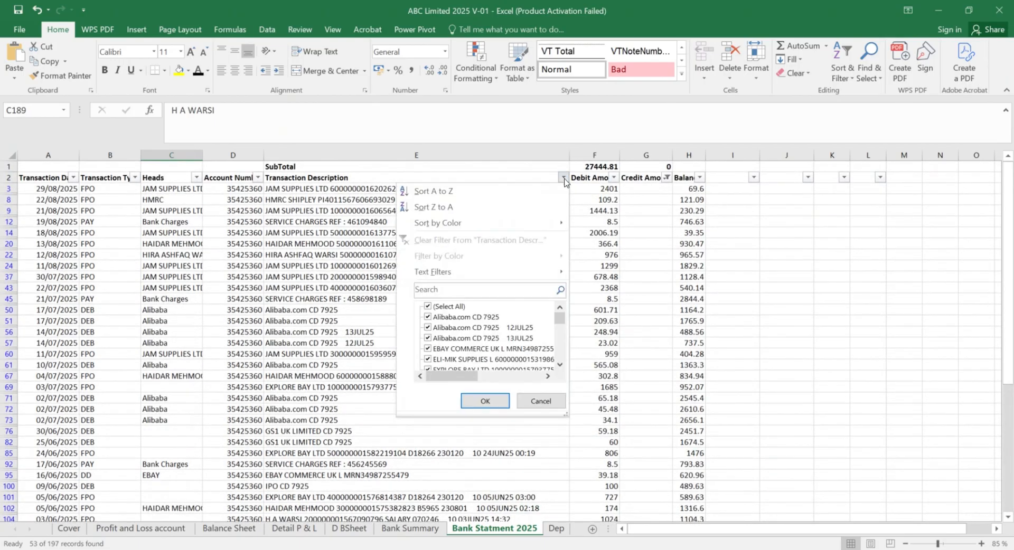
pyautogui.click(474, 295)
pyautogui.hotkey('ctrl', 'v')
pyautogui.press('Return')
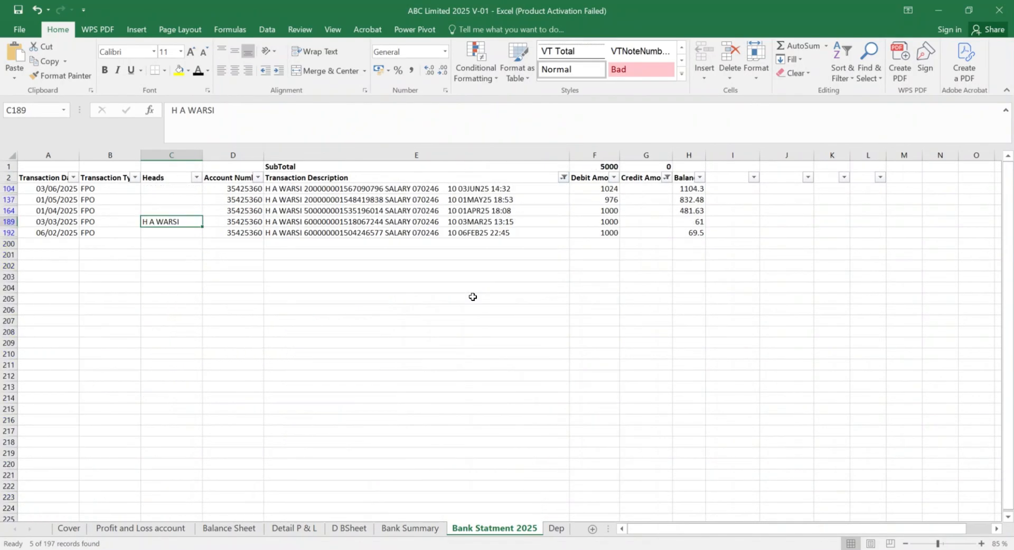
# Step: Copy the head in C189 to the filtered salary rows C104 through C192, restricting the selection to visible cells only
pyautogui.hotkey('ctrl', 'c')
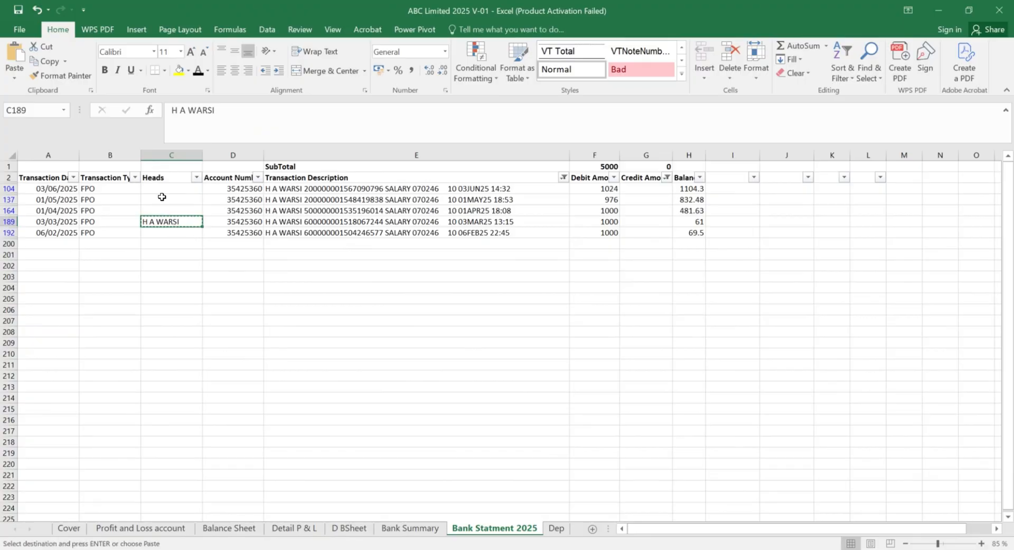
pyautogui.click(154, 185)
pyautogui.hotkey('shift', 'Down')
pyautogui.hotkey('shift', 'Down')
pyautogui.hotkey('shift', 'Down')
pyautogui.hotkey('shift', 'Down')
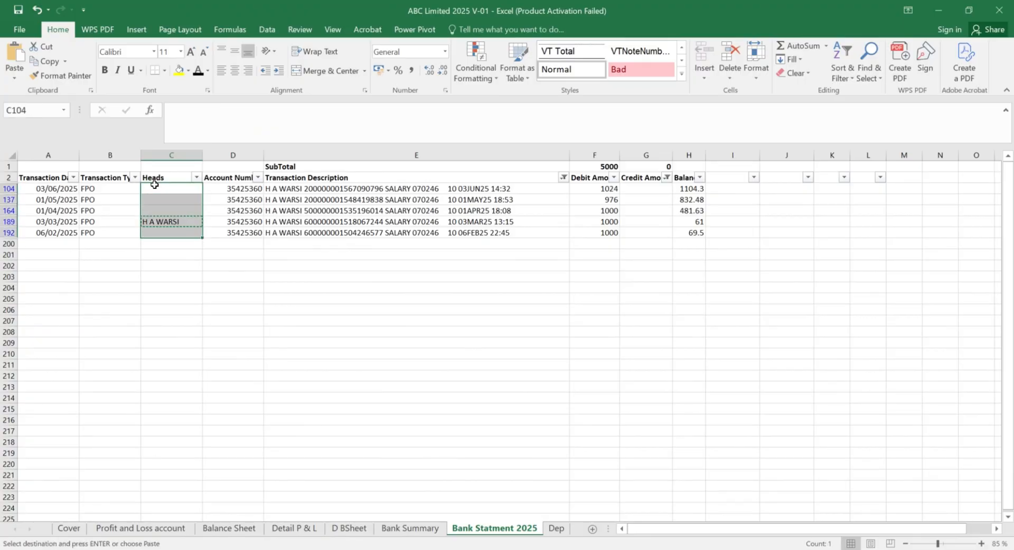
pyautogui.hotkey('ctrl', 'g')
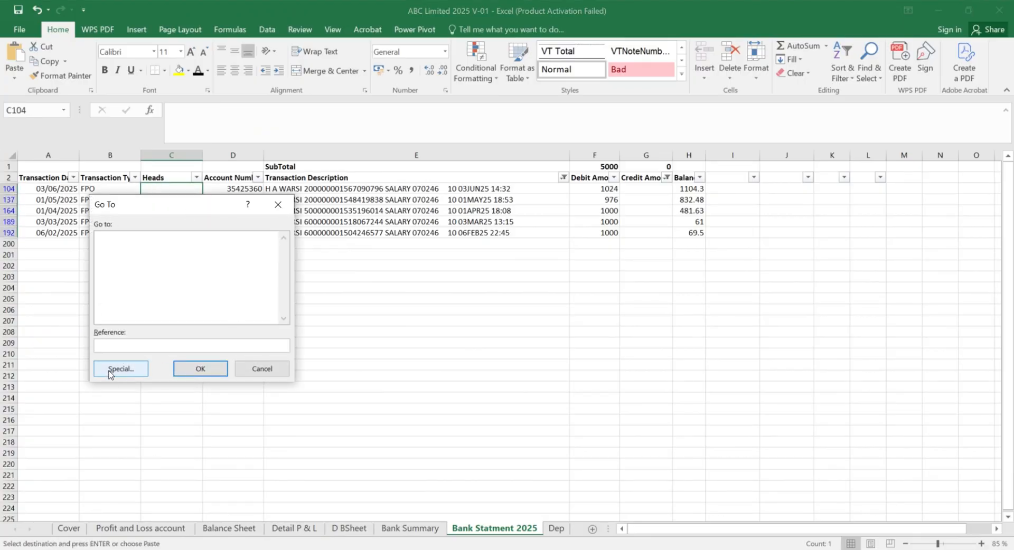
pyautogui.click(109, 370)
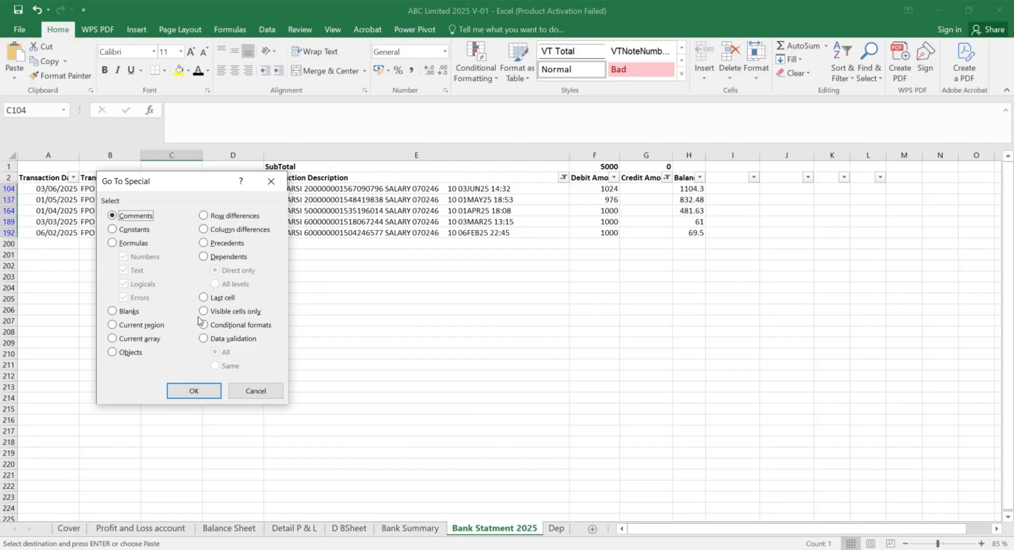
pyautogui.click(205, 313)
pyautogui.click(194, 391)
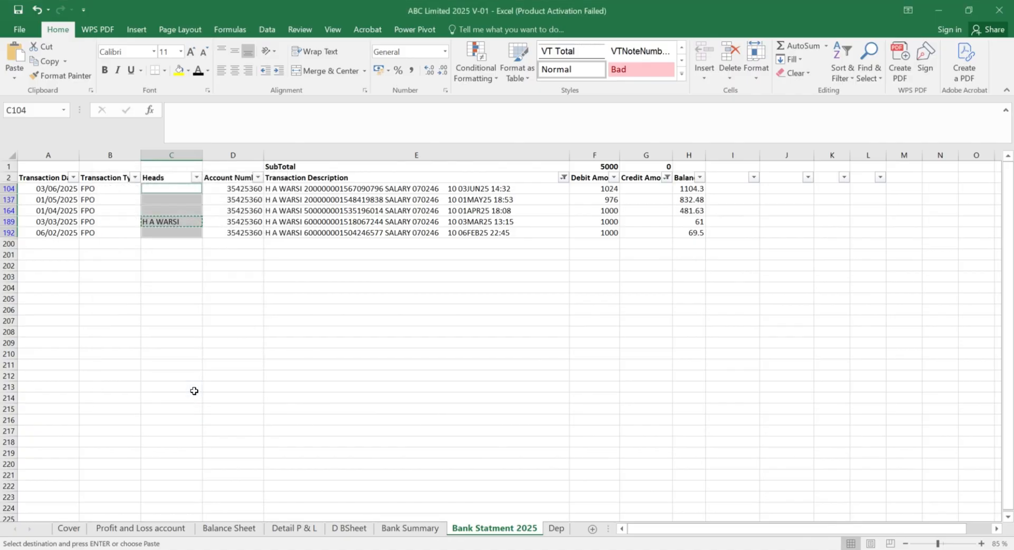
pyautogui.hotkey('ctrl', 'v')
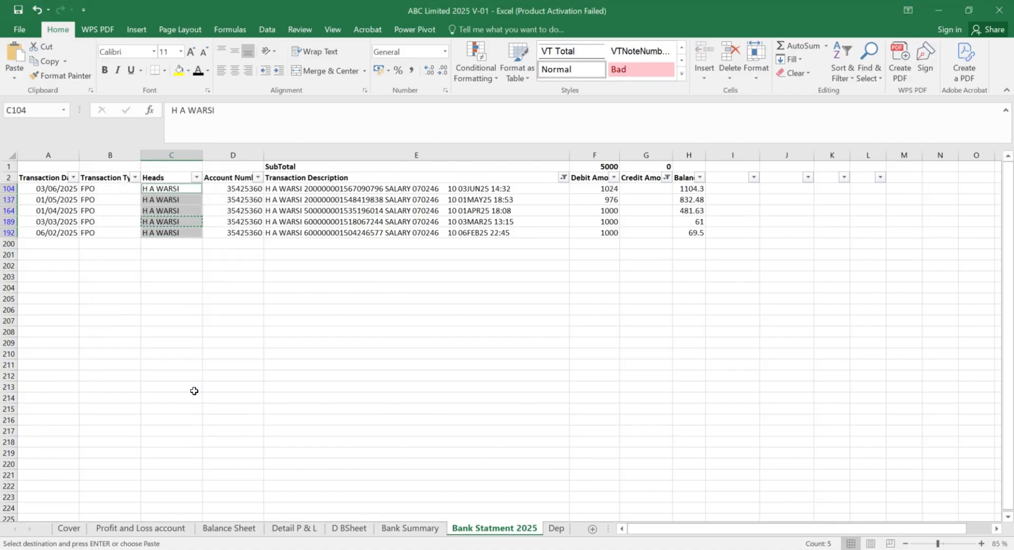
# Step: Reset the salary payee filter on Transaction Description to show all entries and review the rows still lacking a head
pyautogui.click(563, 177)
pyautogui.click(449, 307)
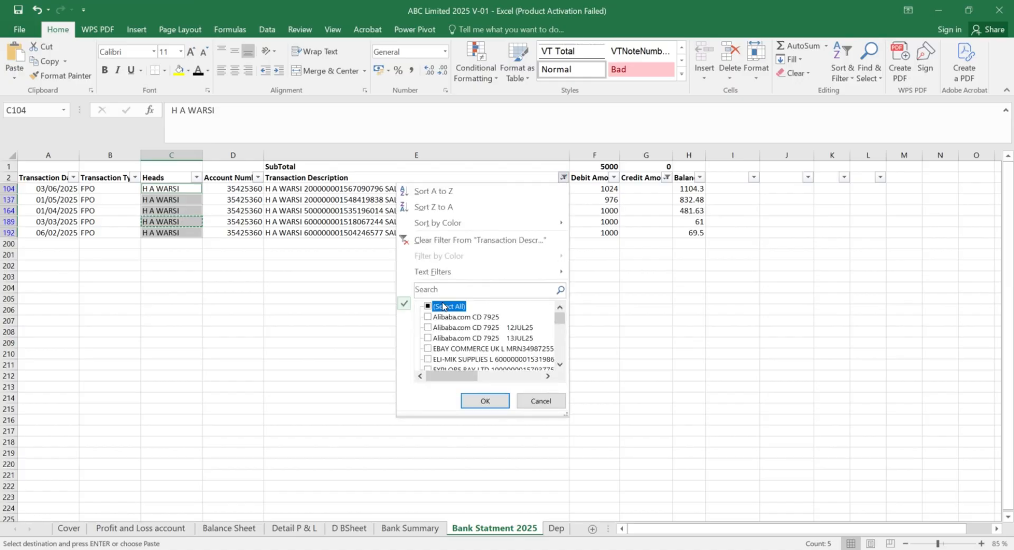
pyautogui.click(485, 401)
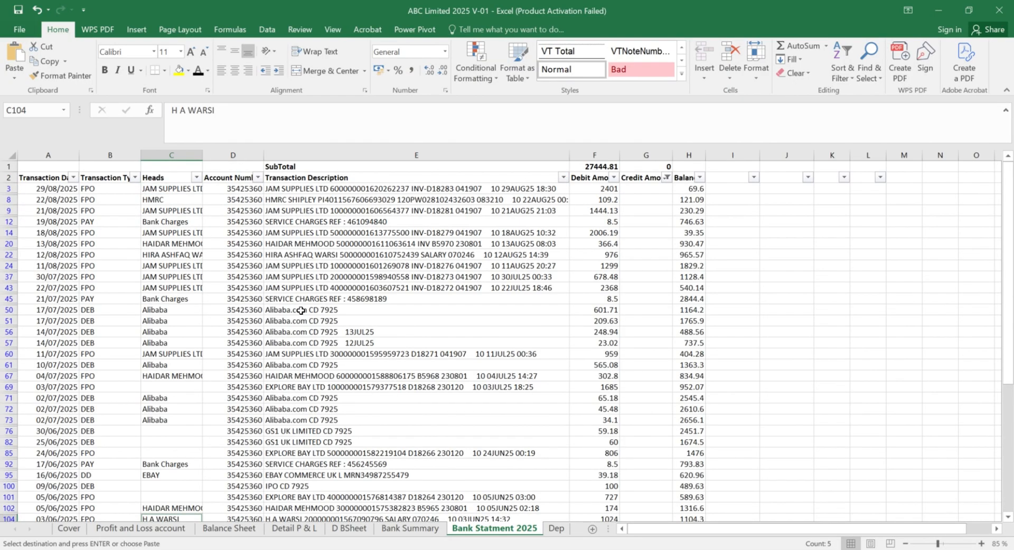
pyautogui.scroll(-15, 301, 310)
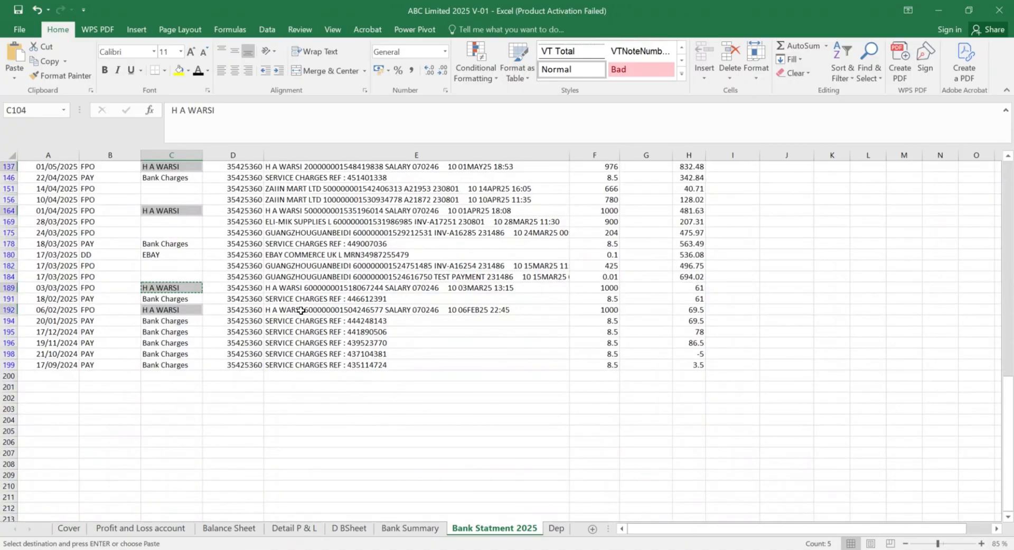
pyautogui.scroll(2, 301, 311)
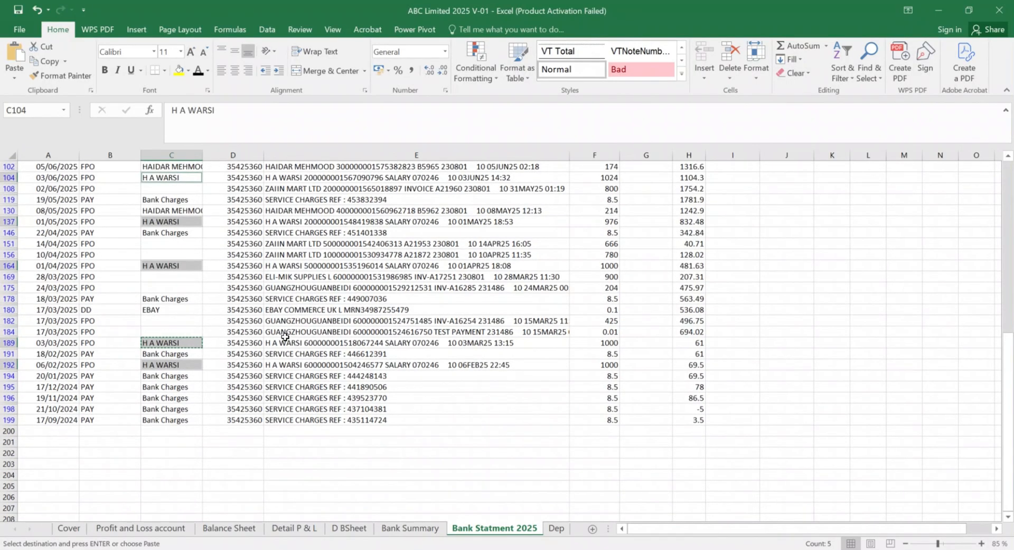
pyautogui.click(614, 520)
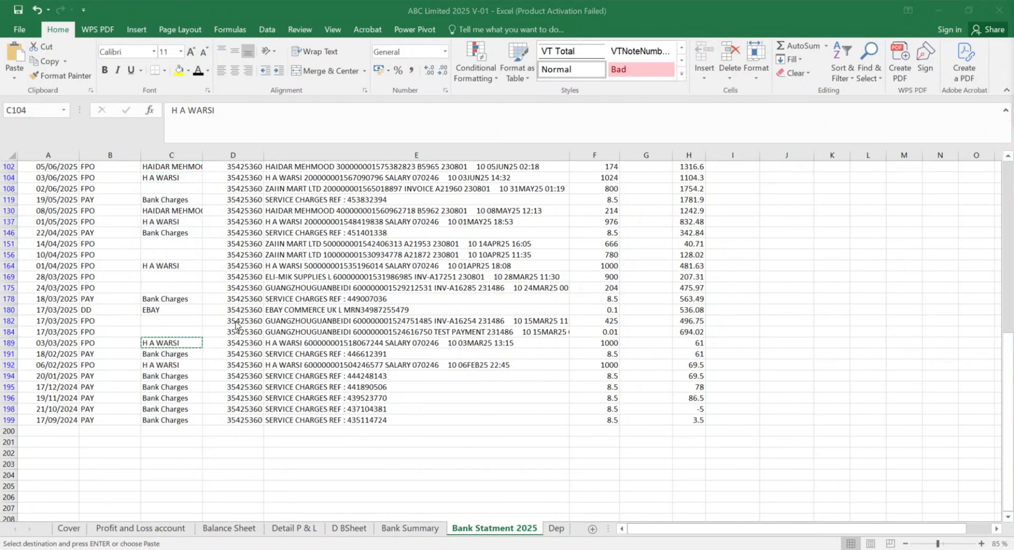
# Step: Copy GUANGZHOUGUANBEIDI from the description in E184 and enter it as the head in C182
pyautogui.click(306, 331)
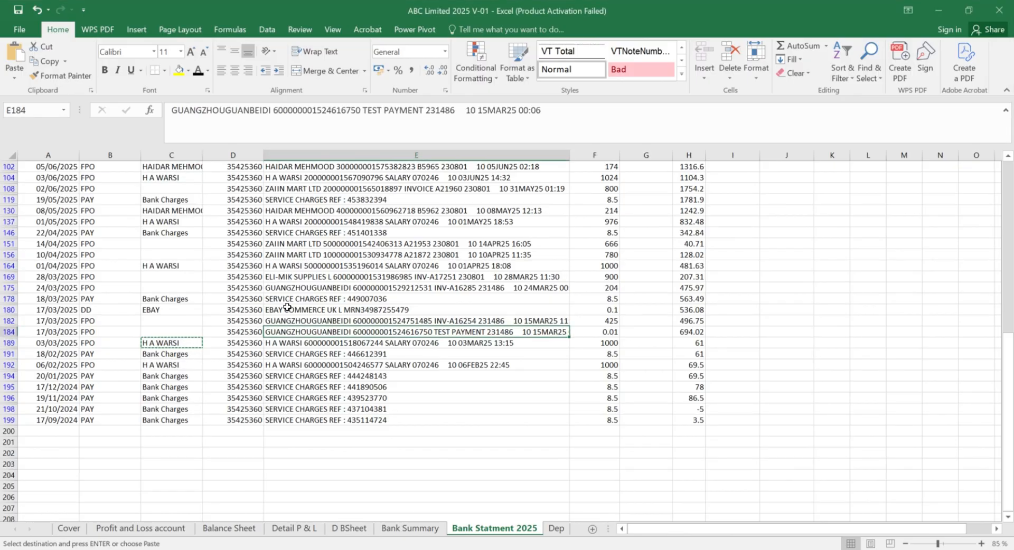
pyautogui.click(274, 139)
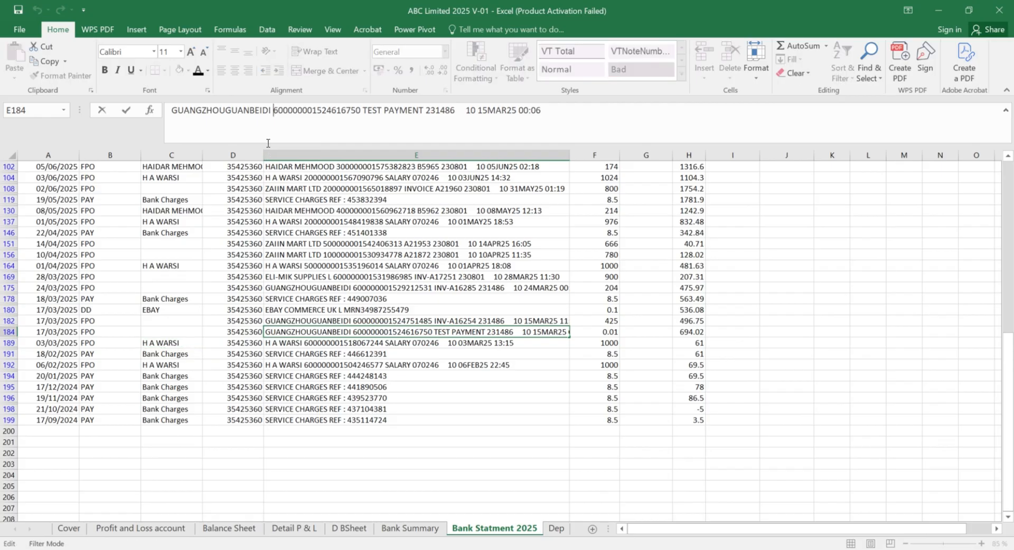
pyautogui.hotkey('shift', 'Left')
pyautogui.hotkey('shift', 'Left')
pyautogui.hotkey('shift', 'Left')
pyautogui.hotkey('shift', 'Left')
pyautogui.hotkey('shift', 'Left')
pyautogui.hotkey('shift', 'Left')
pyautogui.hotkey('shift', 'Left')
pyautogui.hotkey('shift', 'Left')
pyautogui.hotkey('shift', 'Left')
pyautogui.hotkey('shift', 'Left')
pyautogui.hotkey('shift', 'Left')
pyautogui.hotkey('shift', 'Left')
pyautogui.hotkey('shift', 'Left')
pyautogui.hotkey('shift', 'Left')
pyautogui.hotkey('shift', 'Left')
pyautogui.hotkey('shift', 'Left')
pyautogui.hotkey('ctrl', 'c')
pyautogui.press('Escape')
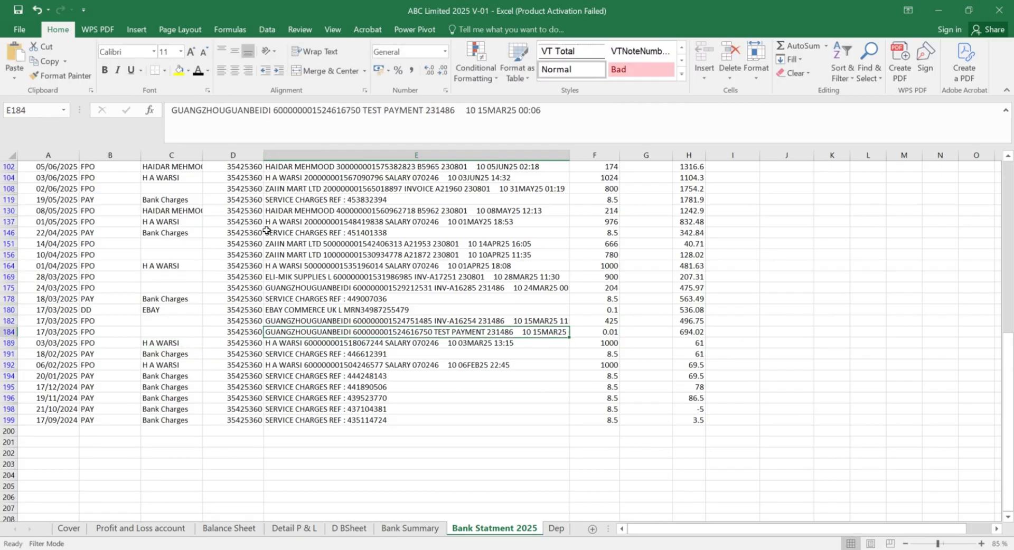
pyautogui.press('Left')
pyautogui.press('Left')
pyautogui.press('Up')
pyautogui.hotkey('ctrl', 'v')
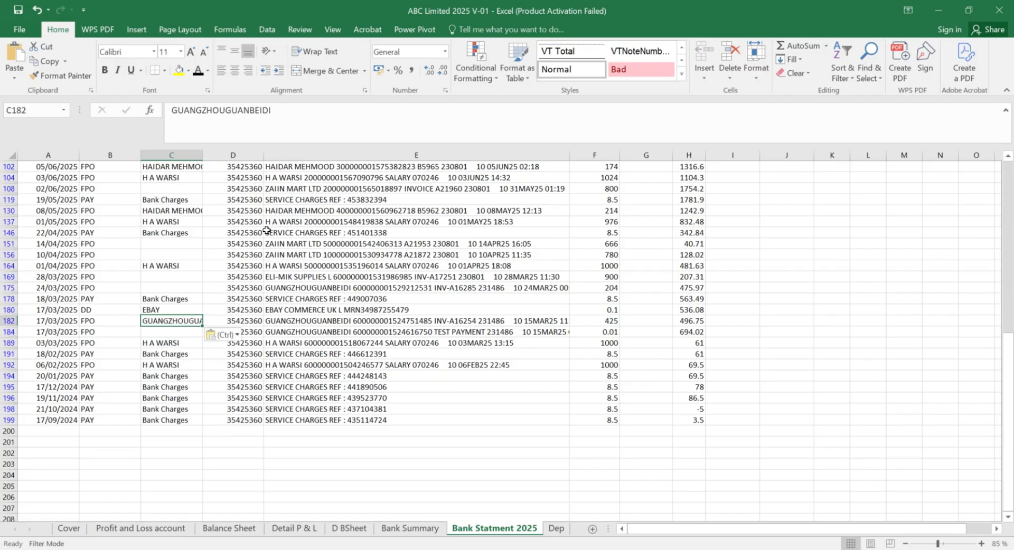
# Step: Filter the Transaction Description column by GUANGZHOUGUANBEIDI
pyautogui.scroll(10, 390, 255)
pyautogui.click(563, 178)
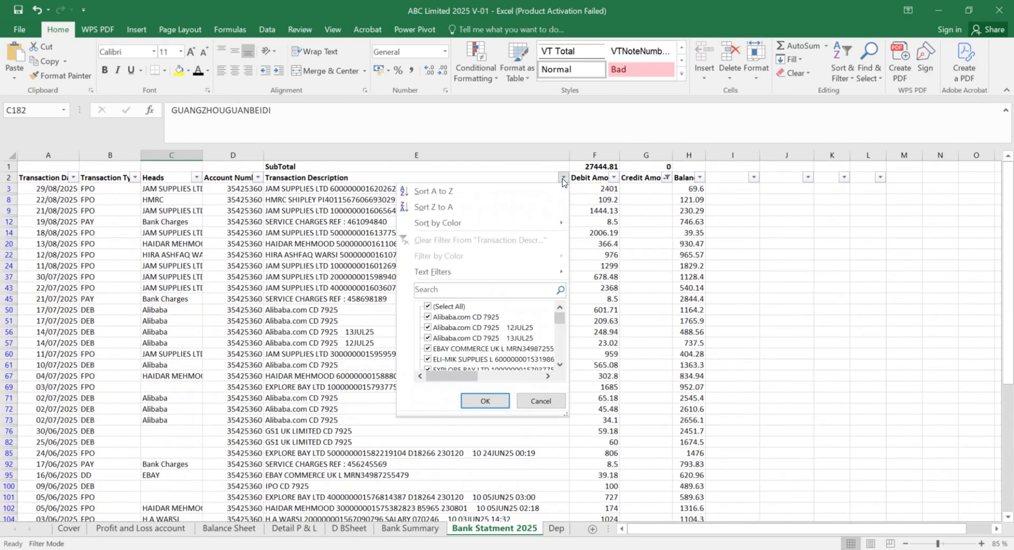
pyautogui.click(467, 292)
pyautogui.hotkey('ctrl', 'v')
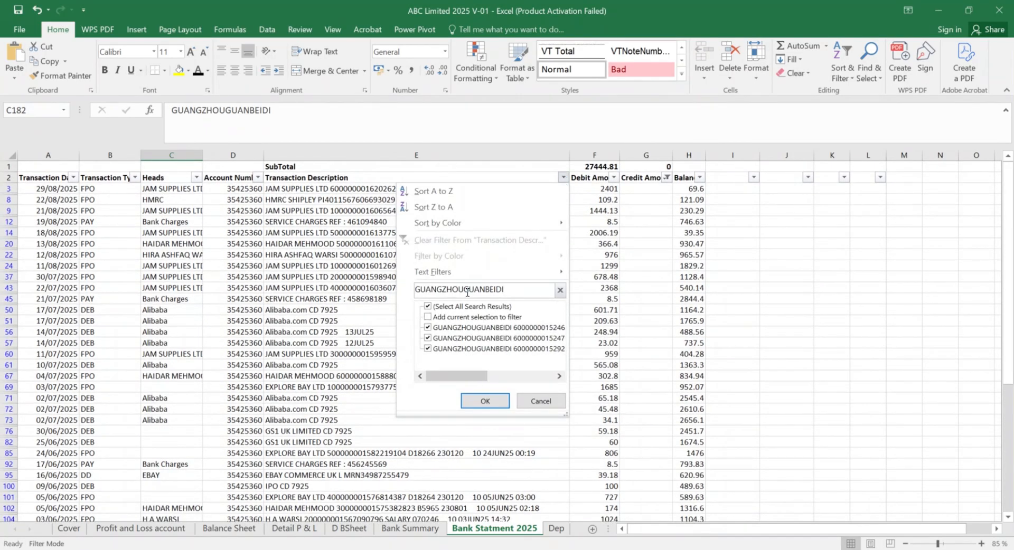
pyautogui.press('Return')
# Step: Copy the GUANGZHOUGUANBEIDI head from C182 to C175 and C184
pyautogui.hotkey('ctrl', 'c')
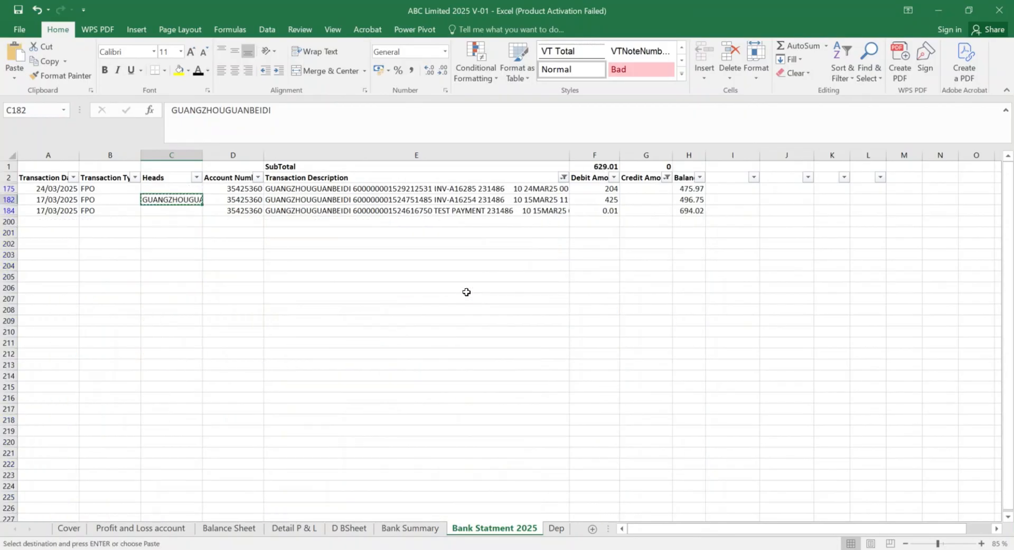
pyautogui.press('Up')
pyautogui.hotkey('ctrl', 'v')
pyautogui.press('Down')
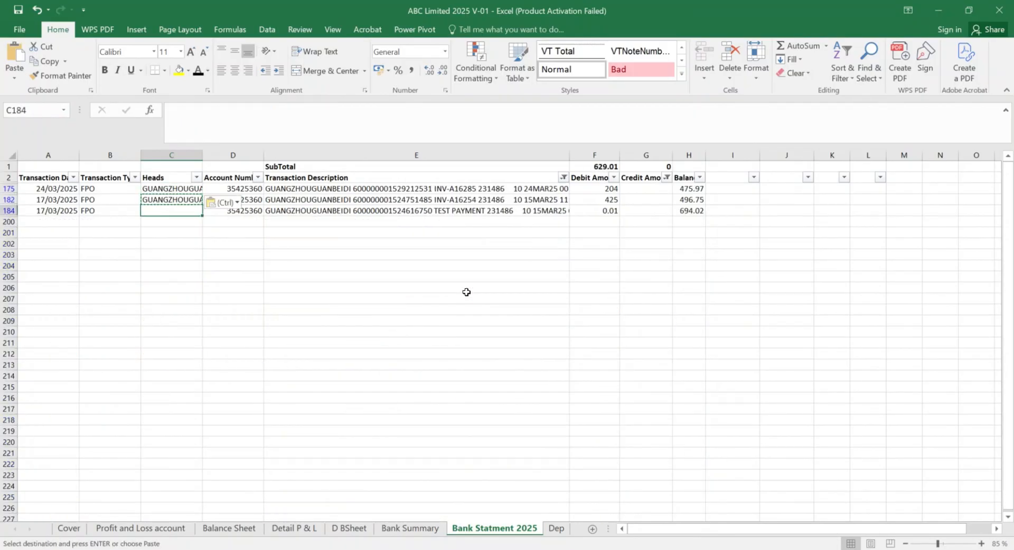
pyautogui.hotkey('ctrl', 'v')
pyautogui.click(342, 247)
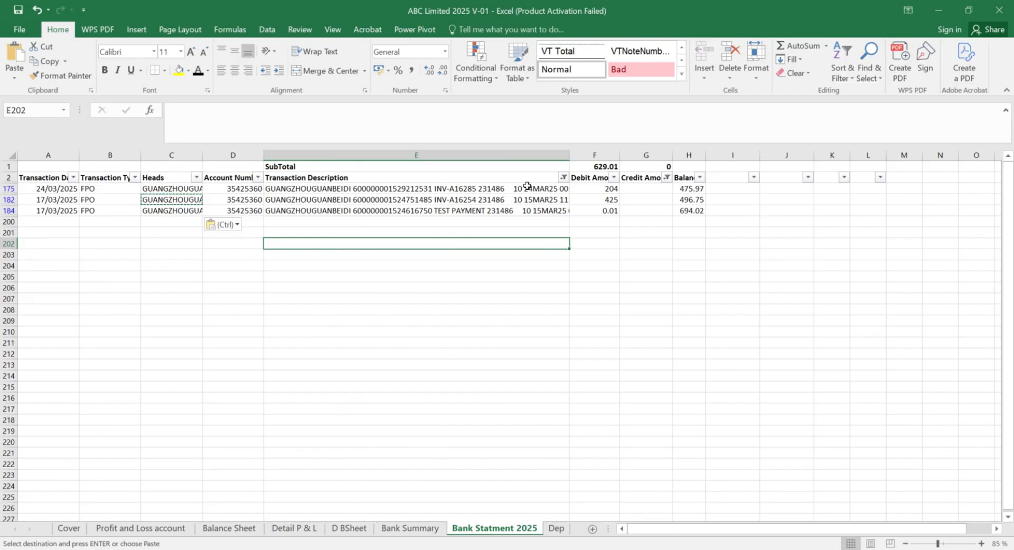
# Step: Reset the GUANGZHOUGUANBEIDI filter on Transaction Description to show all entries
pyautogui.click(563, 178)
pyautogui.click(443, 308)
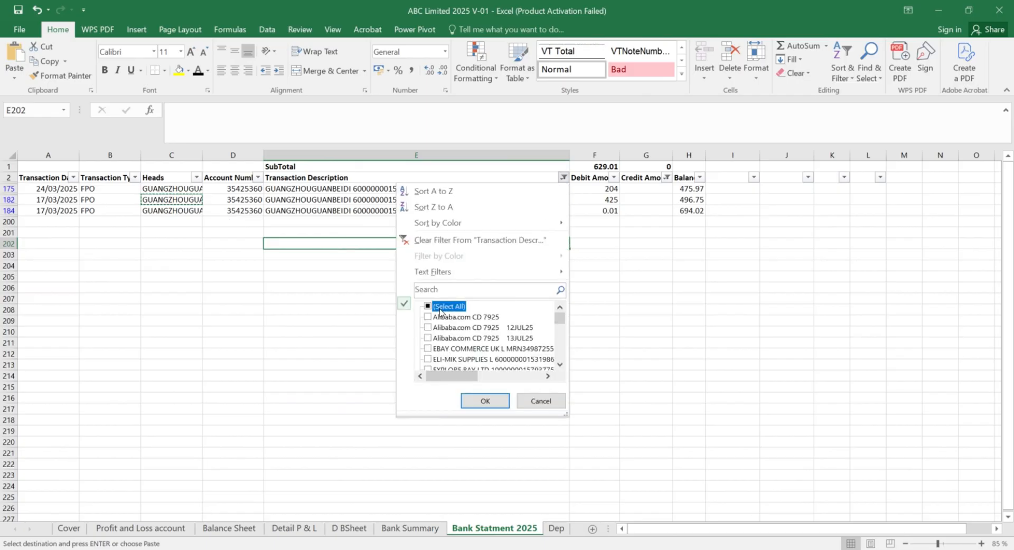
pyautogui.click(472, 402)
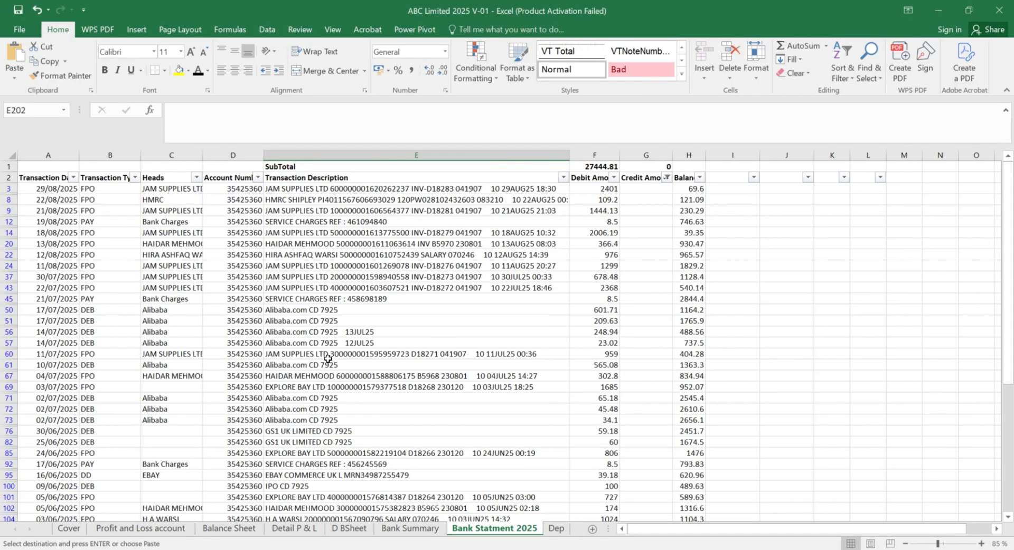
# Step: Copy EXPLORE BAY LTD from the description in E69 and enter it as the head in C69
pyautogui.scroll(-2, 327, 359)
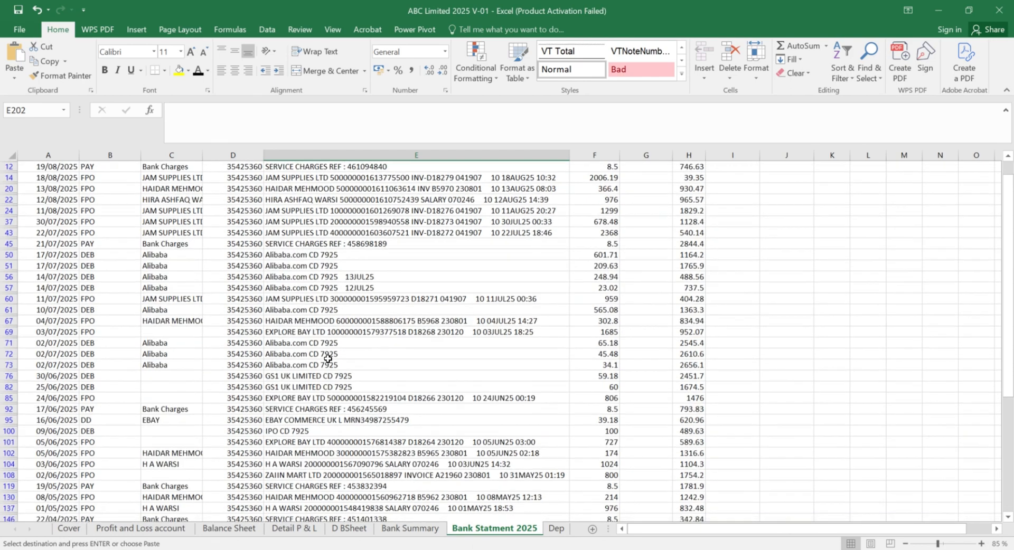
pyautogui.click(175, 339)
pyautogui.click(165, 336)
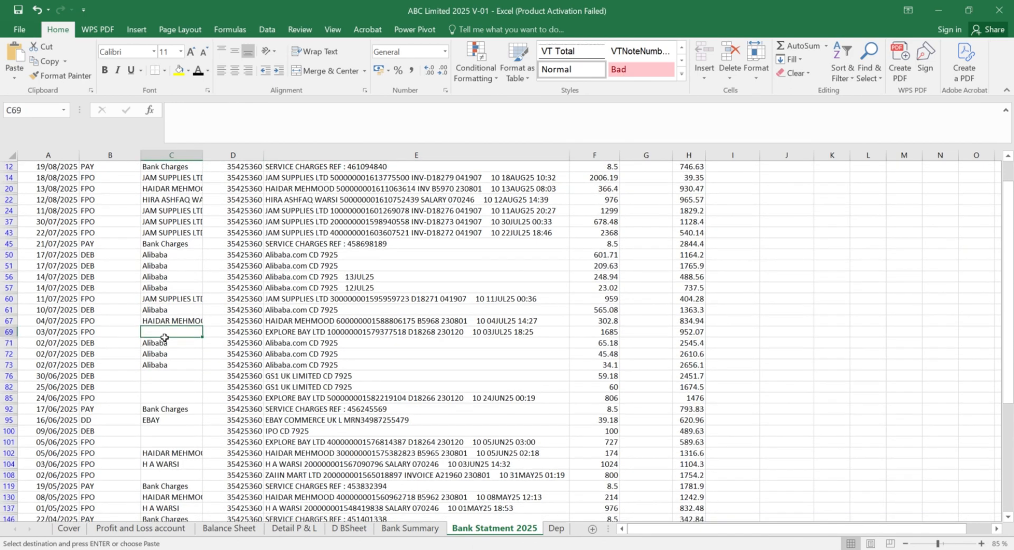
pyautogui.press('Right')
pyautogui.press('Right')
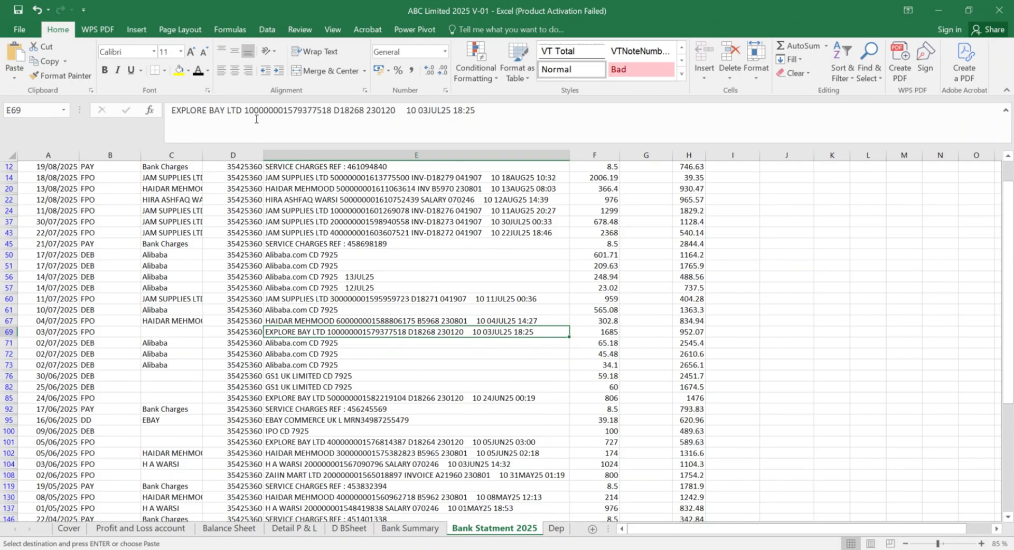
pyautogui.click(243, 111)
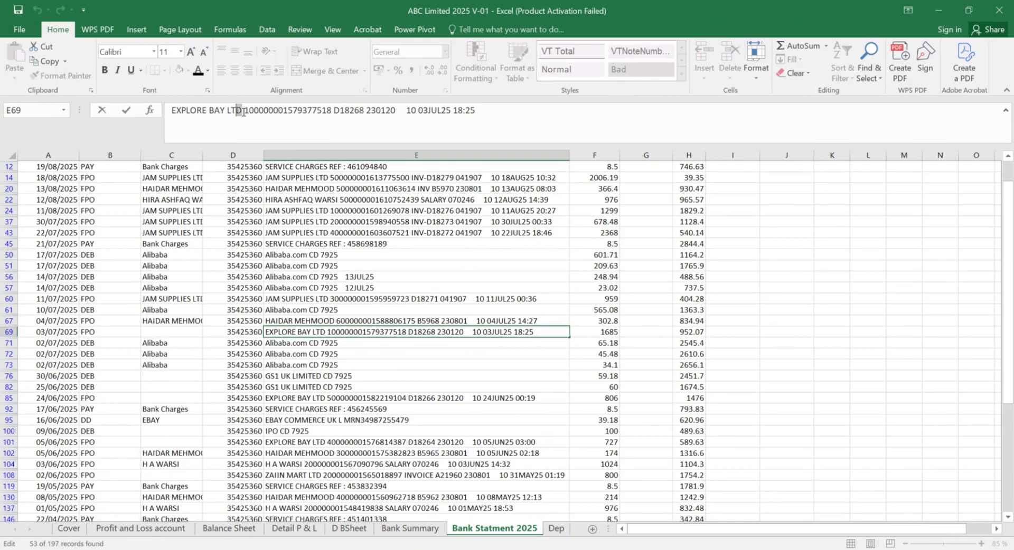
pyautogui.hotkey('shift', 'Left')
pyautogui.hotkey('shift', 'Left')
pyautogui.hotkey('shift', 'Left')
pyautogui.hotkey('shift', 'Left')
pyautogui.hotkey('shift', 'Left')
pyautogui.hotkey('shift', 'Left')
pyautogui.hotkey('shift', 'Left')
pyautogui.hotkey('shift', 'Left')
pyautogui.hotkey('shift', 'Left')
pyautogui.hotkey('shift', 'Left')
pyautogui.hotkey('shift', 'Left')
pyautogui.hotkey('shift', 'Left')
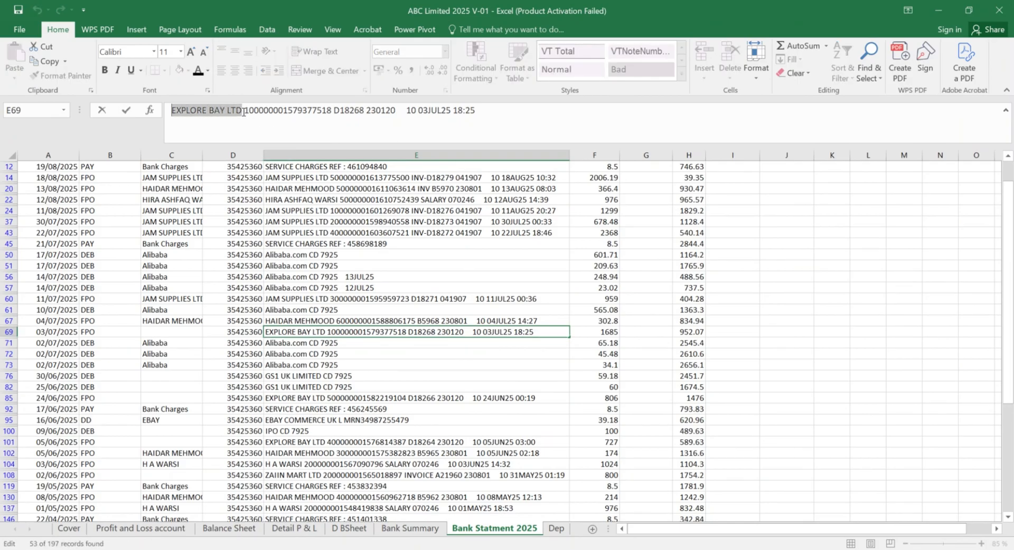
pyautogui.hotkey('ctrl', 'c')
pyautogui.press('Escape')
pyautogui.press('Left')
pyautogui.press('Left')
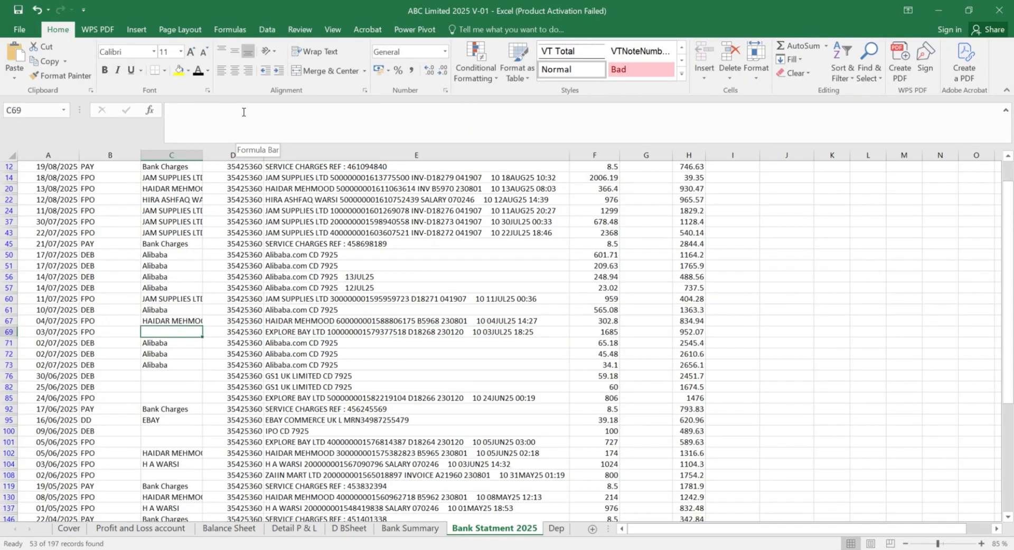
pyautogui.hotkey('ctrl', 'v')
pyautogui.scroll(2, 295, 235)
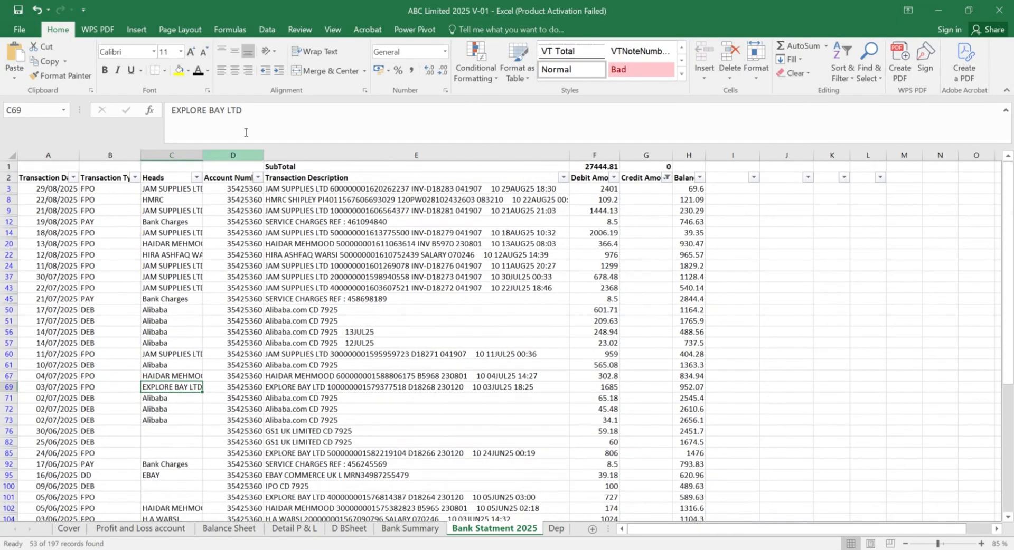
# Step: Filter the Transaction Description column by EXPLORE BAY LTD
pyautogui.click(562, 178)
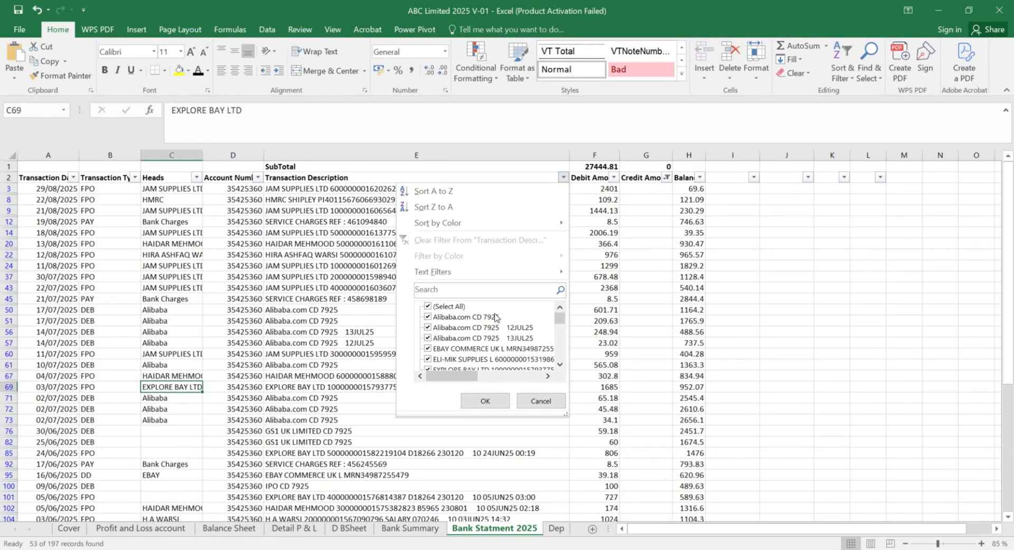
pyautogui.click(449, 289)
pyautogui.hotkey('ctrl', 'v')
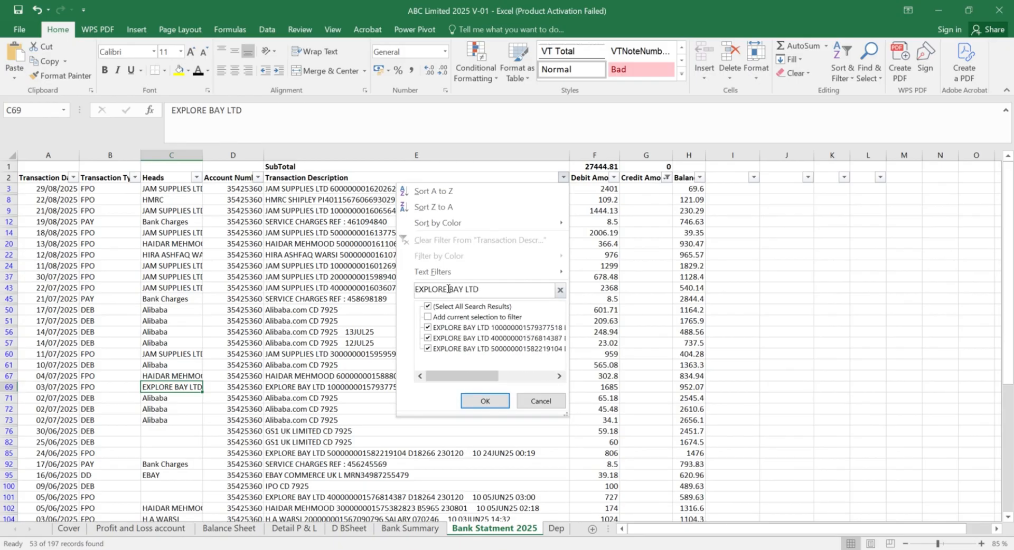
pyautogui.press('Return')
# Step: Copy the EXPLORE BAY LTD head from C69 to C85 and C101
pyautogui.hotkey('ctrl', 'c')
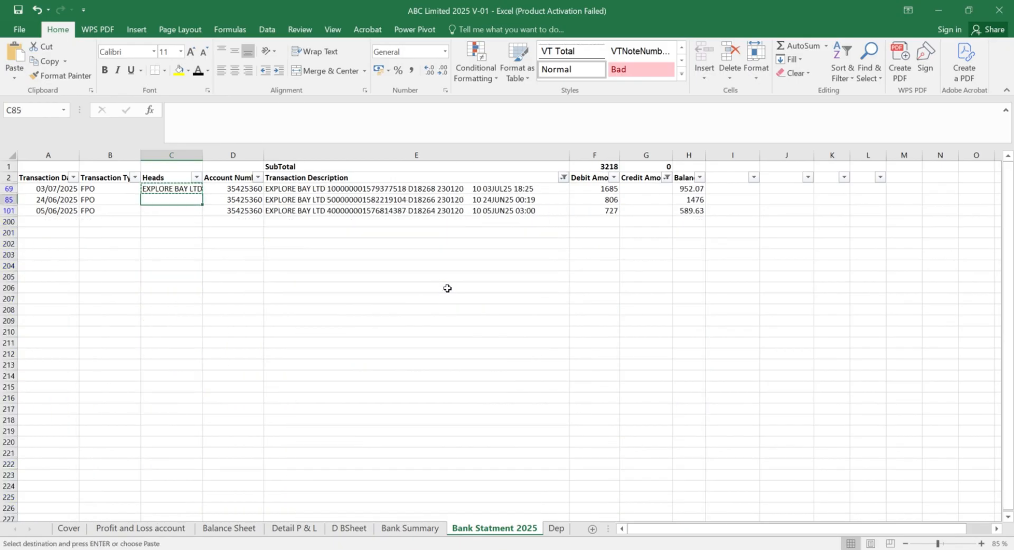
pyautogui.press('Down')
pyautogui.hotkey('ctrl', 'v')
pyautogui.press('Down')
pyautogui.hotkey('ctrl', 'v')
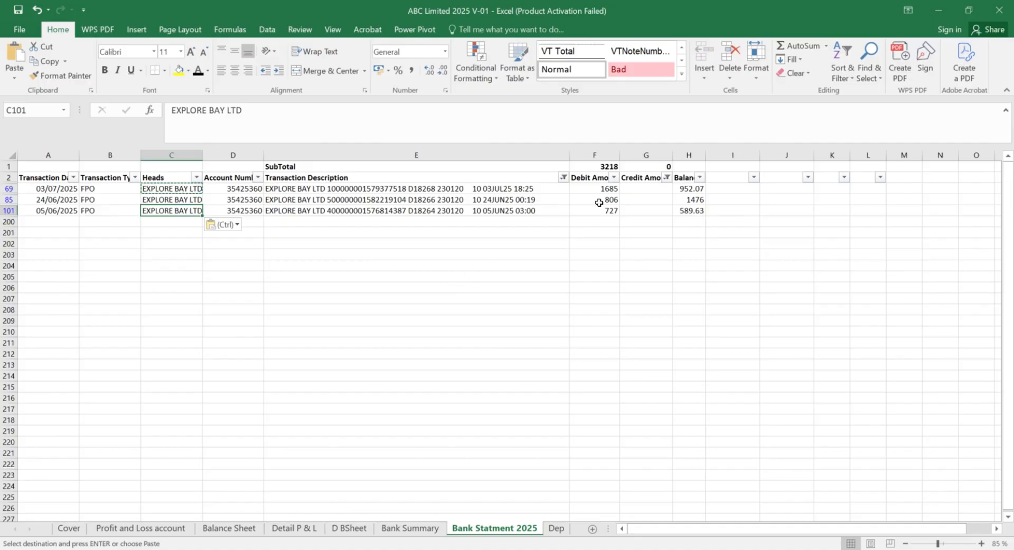
# Step: Reset the EXPLORE BAY LTD filter on Transaction Description to show all entries
pyautogui.click(563, 177)
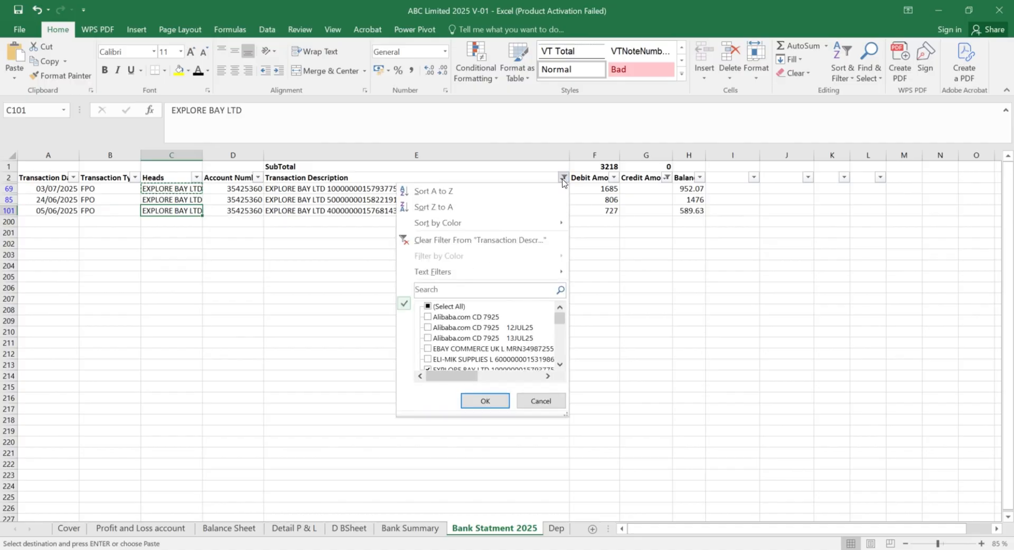
pyautogui.click(439, 306)
pyautogui.click(475, 400)
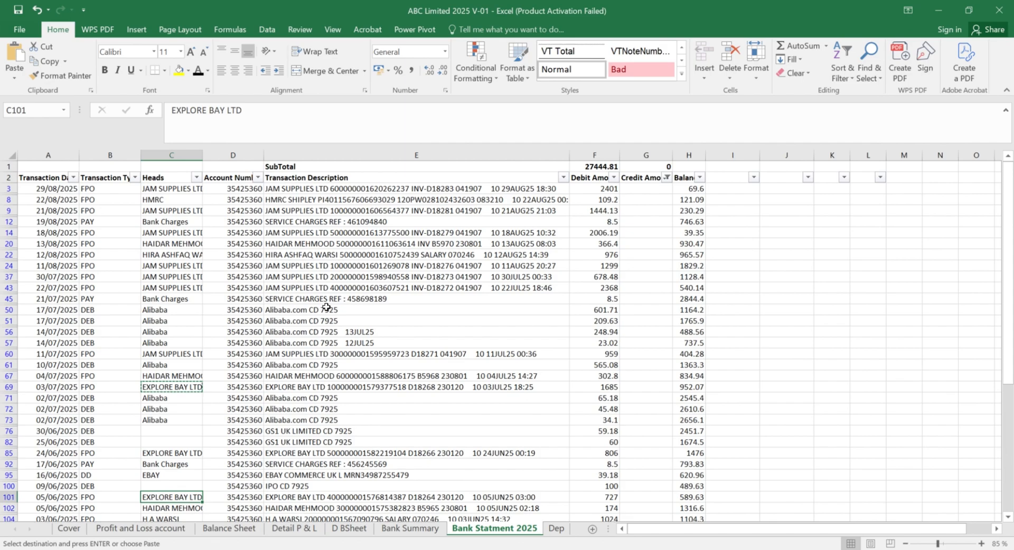
# Step: Copy ZAIIN MART LTD from the description in E151 and enter it as the head in C151
pyautogui.scroll(-3, 327, 307)
pyautogui.scroll(-4, 327, 307)
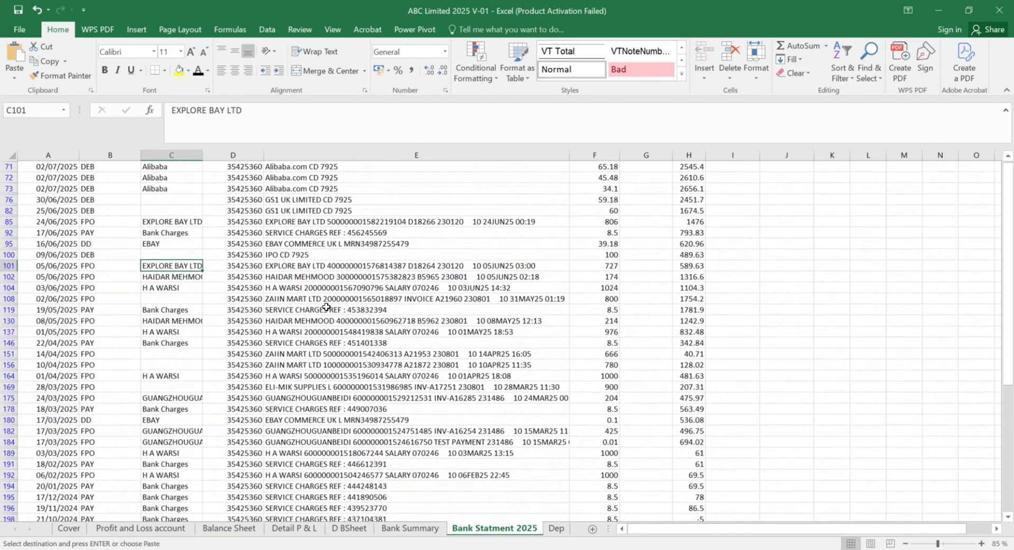
pyautogui.scroll(1, 326, 307)
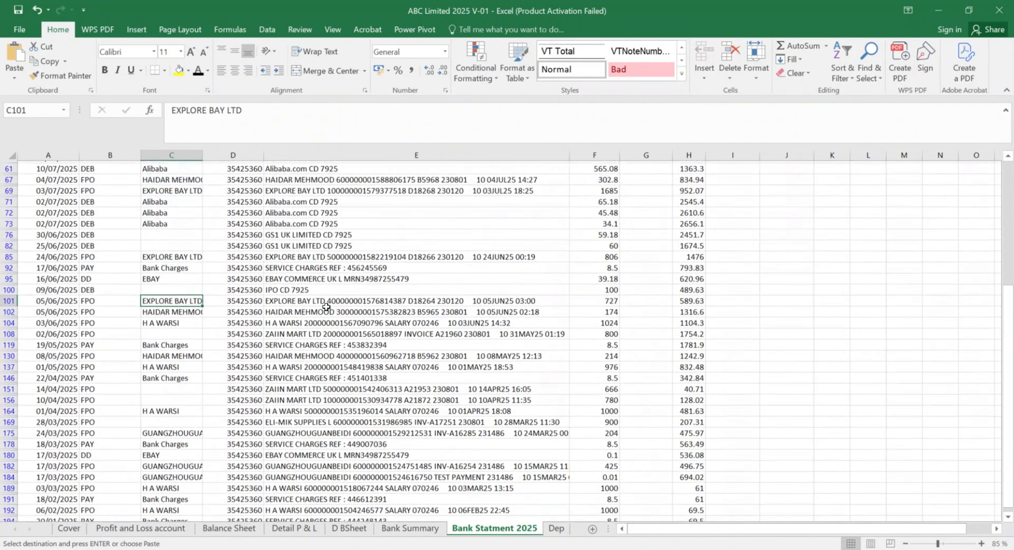
pyautogui.click(286, 391)
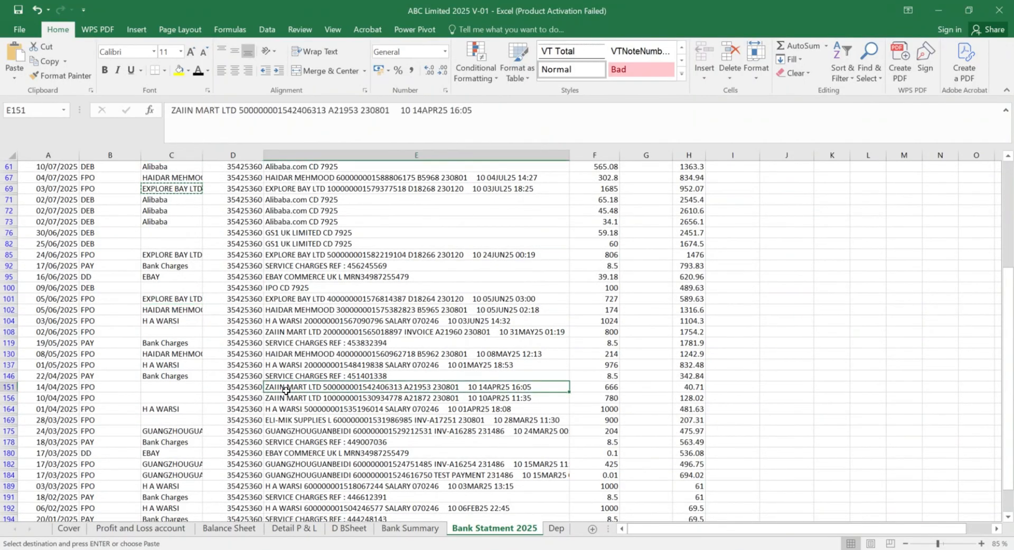
pyautogui.click(236, 112)
pyautogui.hotkey('shift', 'Left')
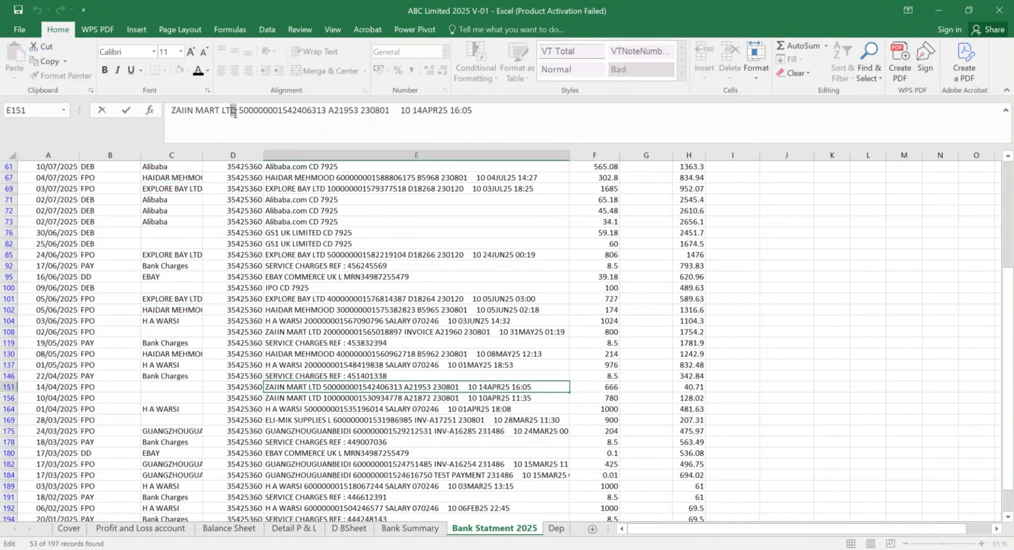
pyautogui.hotkey('shift', 'Left')
pyautogui.hotkey('shift', 'Left')
pyautogui.hotkey('shift', 'Left')
pyautogui.hotkey('shift', 'Left')
pyautogui.hotkey('shift', 'Left')
pyautogui.hotkey('shift', 'Left')
pyautogui.hotkey('shift', 'Left')
pyautogui.hotkey('shift', 'Left')
pyautogui.hotkey('shift', 'Left')
pyautogui.hotkey('shift', 'Left')
pyautogui.hotkey('shift', 'Left')
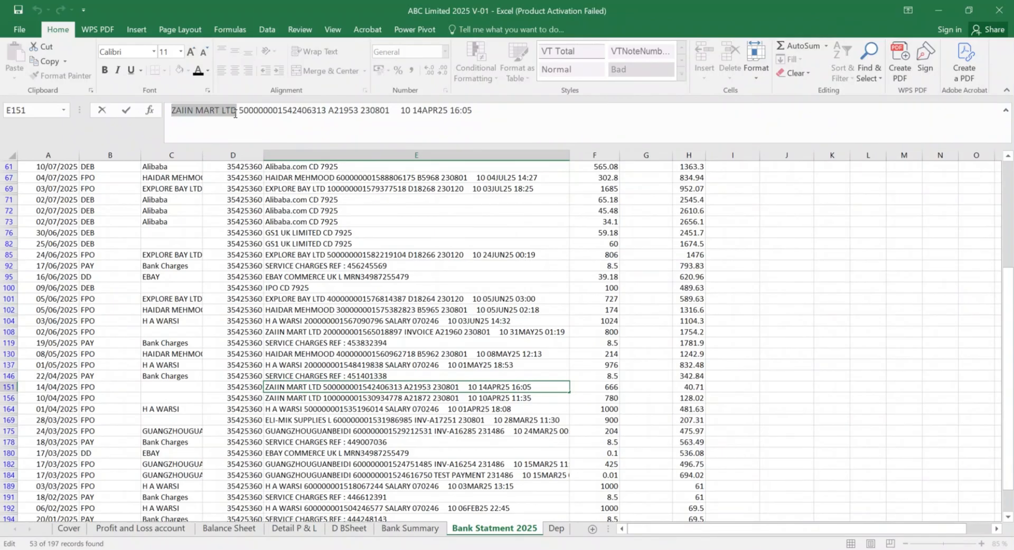
pyautogui.hotkey('ctrl', 'c')
pyautogui.click(173, 386)
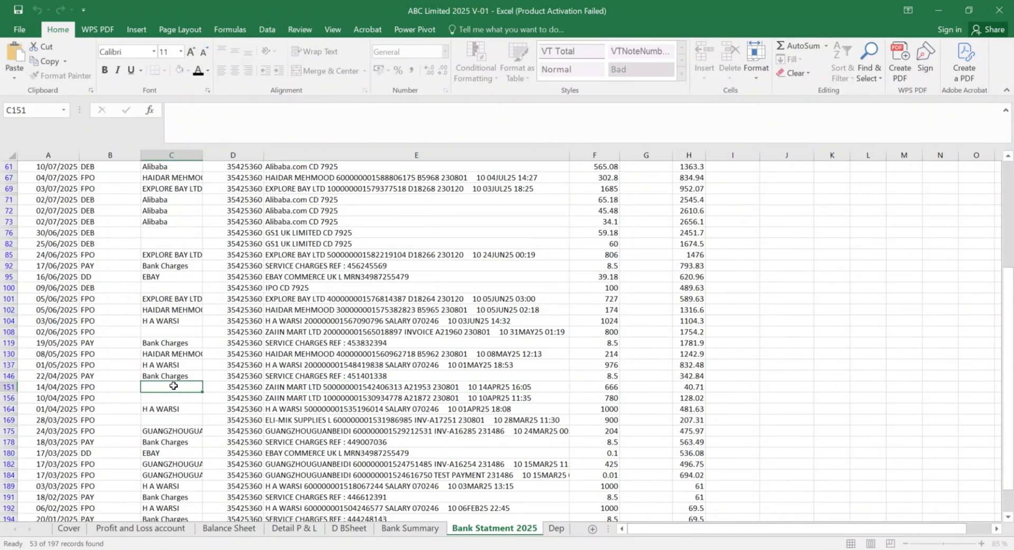
pyautogui.hotkey('ctrl', 'v')
# Step: Filter the Transaction Description column by ZAIIN MART LTD
pyautogui.scroll(7, 375, 336)
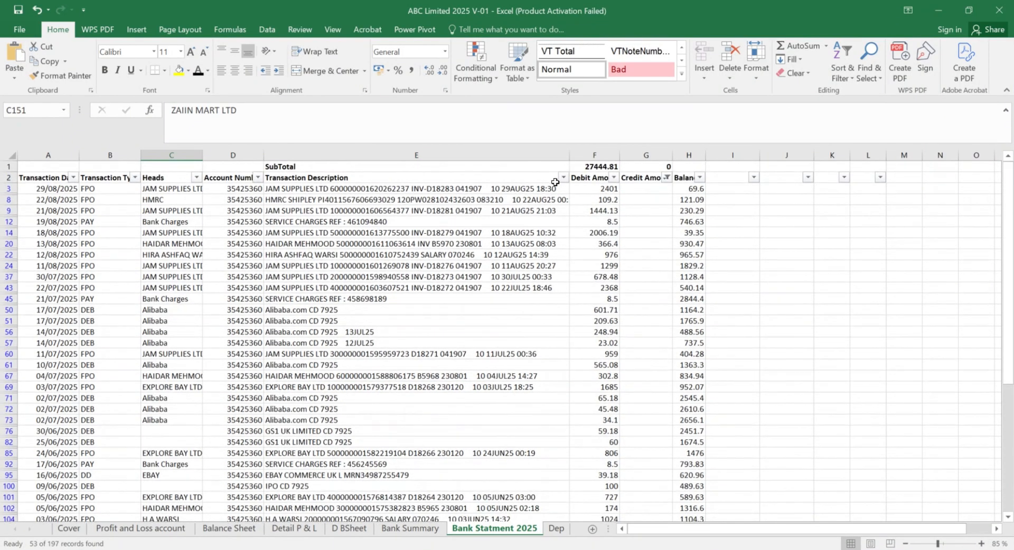
pyautogui.click(563, 177)
pyautogui.click(483, 291)
pyautogui.hotkey('ctrl', 'v')
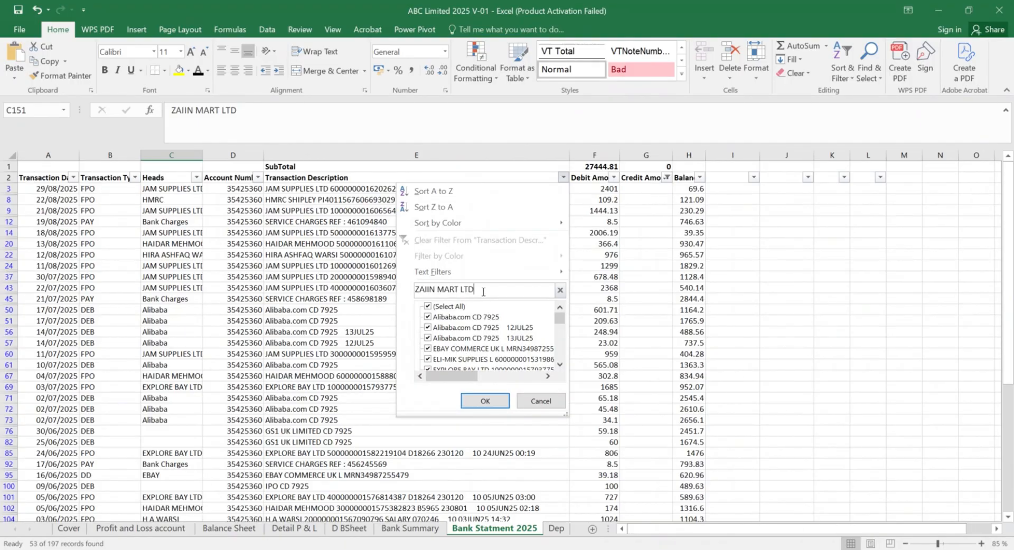
pyautogui.click(485, 401)
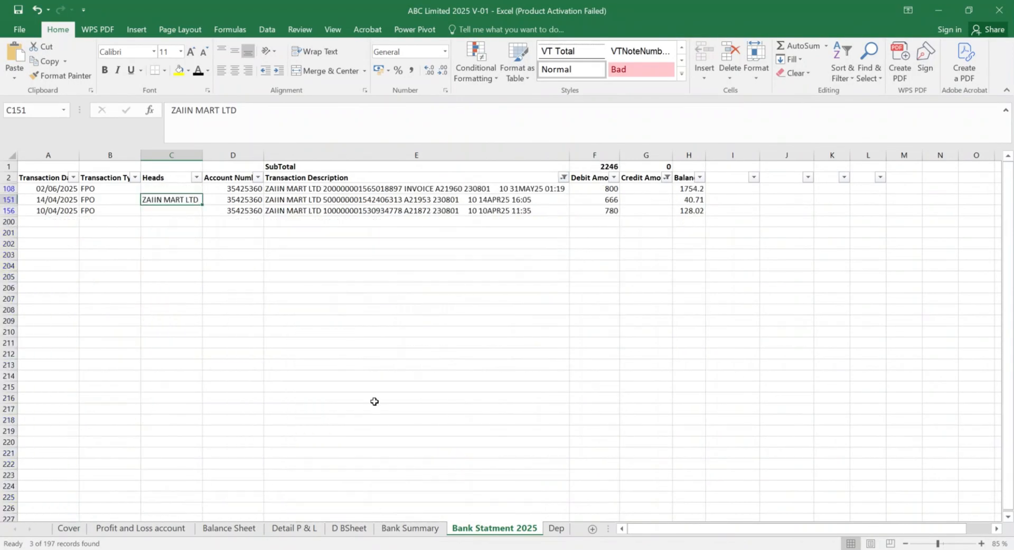
# Step: Copy the ZAIIN MART LTD head from C151 to C108 and C156, and save the workbook
pyautogui.hotkey('ctrl', 'c')
pyautogui.press('Up')
pyautogui.hotkey('ctrl', 'v')
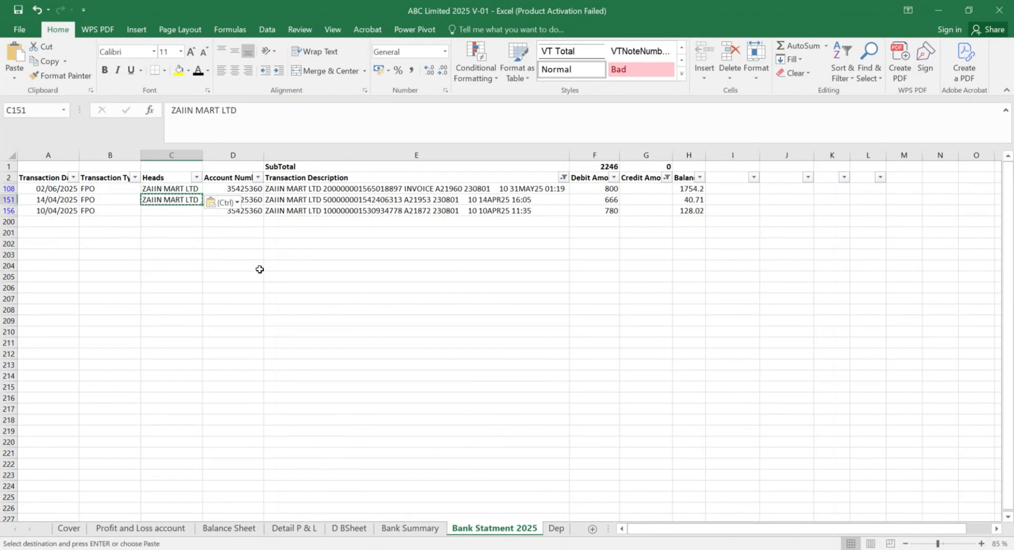
pyautogui.press('Down')
pyautogui.press('Down')
pyautogui.hotkey('ctrl', 'v')
pyautogui.hotkey('ctrl', 's')
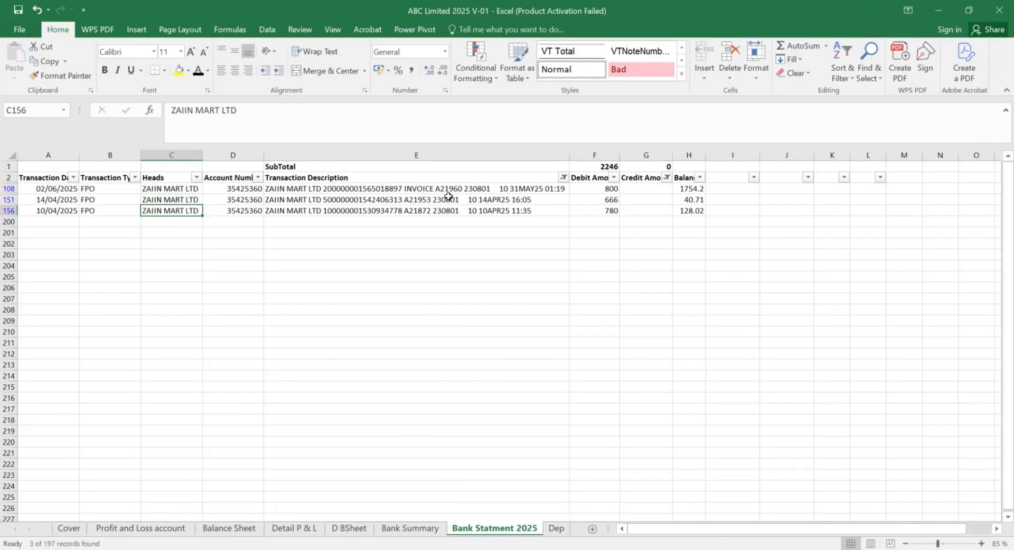
# Step: Reset the ZAIIN MART LTD filter on Transaction Description to show all entries
pyautogui.click(564, 180)
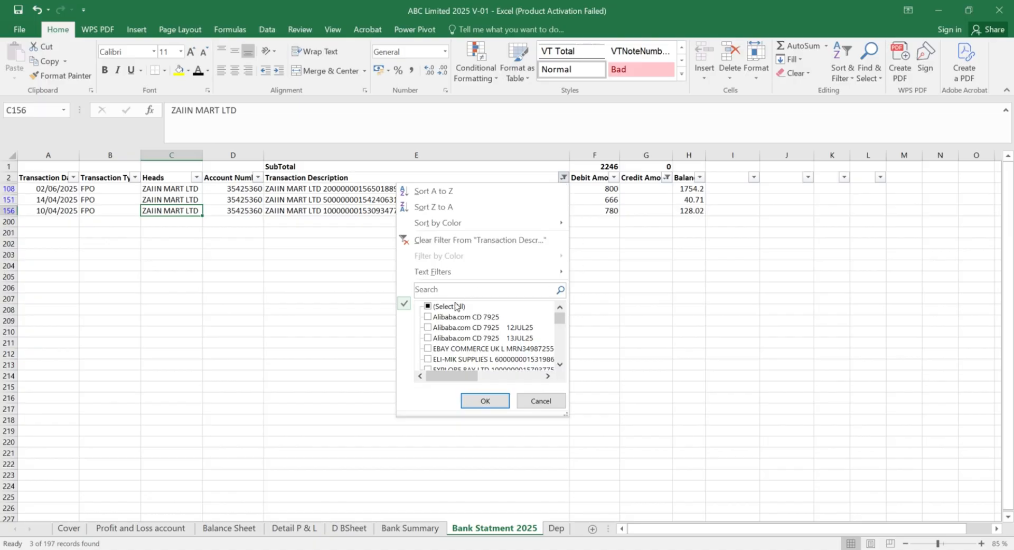
pyautogui.click(433, 311)
pyautogui.click(486, 400)
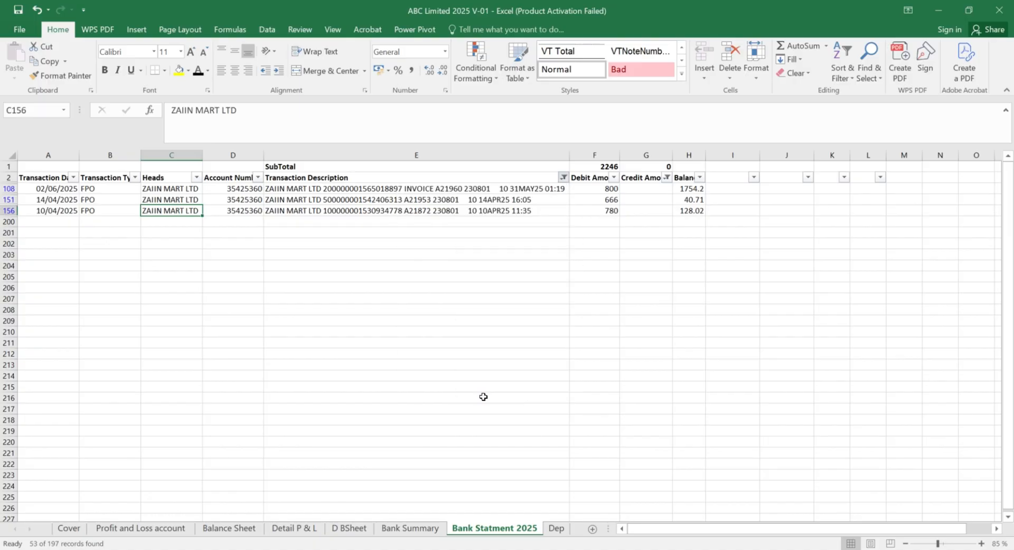
# Step: Copy GS1 UK LIMITED from the description in E76 and enter it as the head in C76 and C82
pyautogui.scroll(-3, 381, 298)
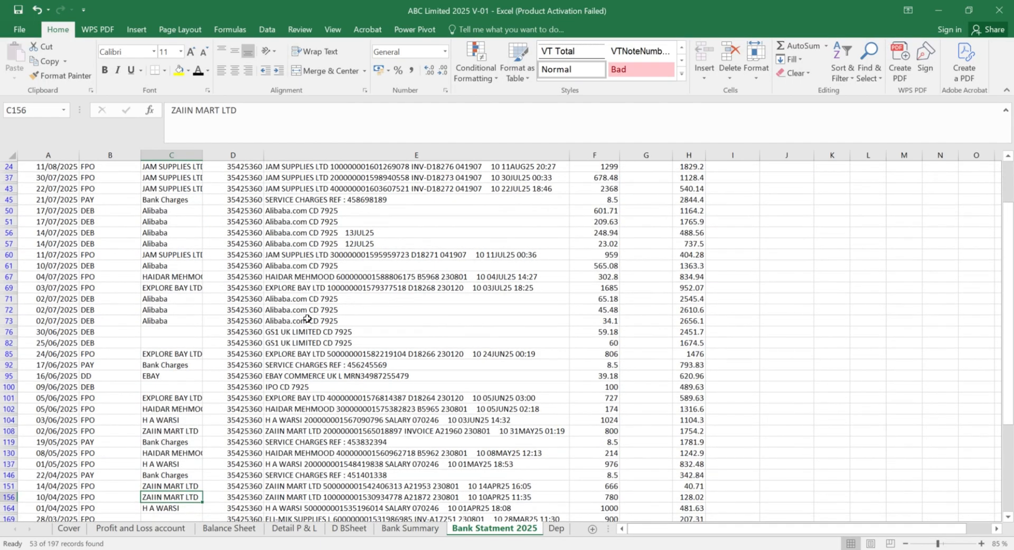
pyautogui.click(163, 334)
pyautogui.click(293, 331)
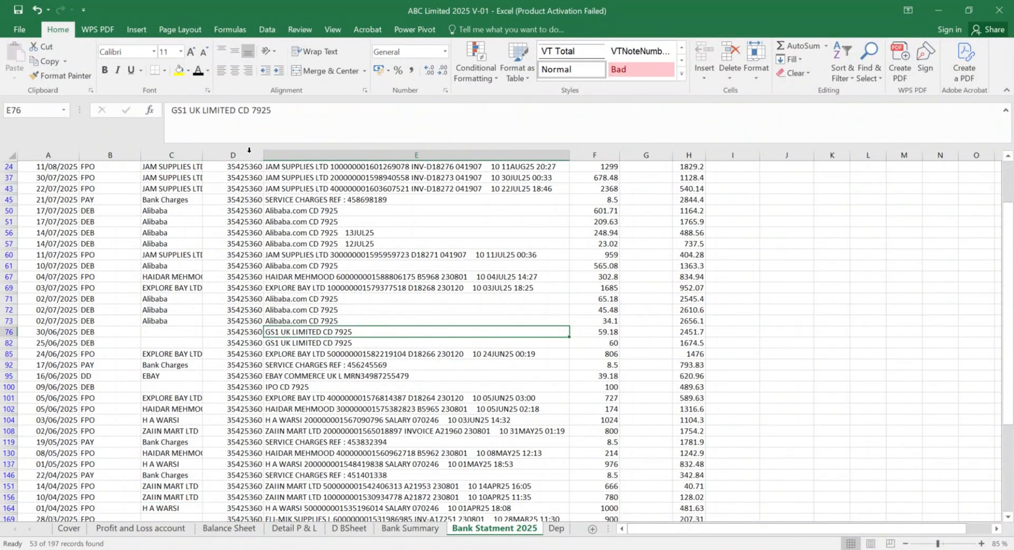
pyautogui.click(249, 116)
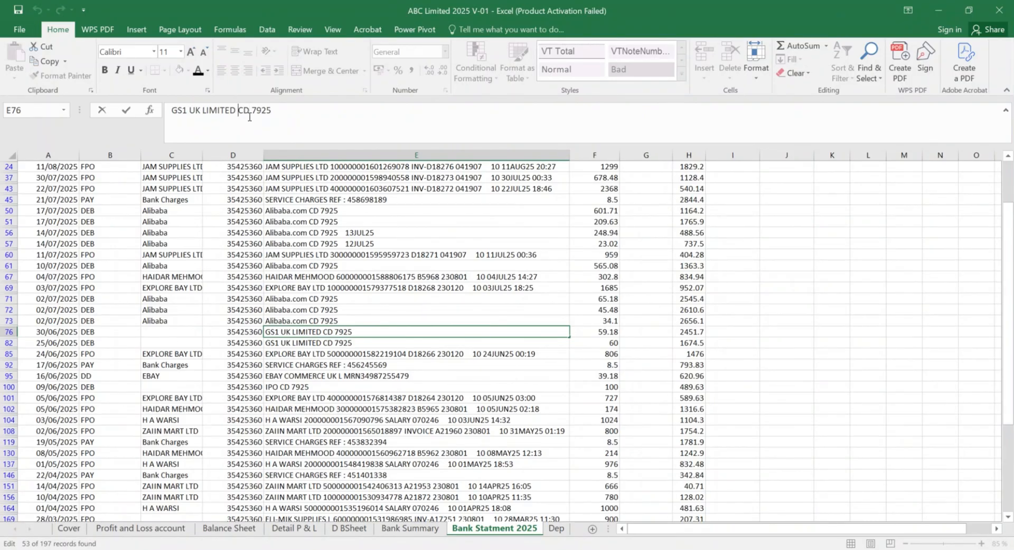
pyautogui.hotkey('shift', 'Left')
pyautogui.hotkey('shift', 'Left')
pyautogui.hotkey('shift', 'Left')
pyautogui.hotkey('shift', 'Left')
pyautogui.hotkey('shift', 'Left')
pyautogui.hotkey('shift', 'Left')
pyautogui.hotkey('shift', 'Left')
pyautogui.hotkey('shift', 'Left')
pyautogui.hotkey('shift', 'Left')
pyautogui.hotkey('shift', 'Left')
pyautogui.hotkey('shift', 'Left')
pyautogui.hotkey('shift', 'Left')
pyautogui.hotkey('shift', 'Left')
pyautogui.hotkey('ctrl', 'c')
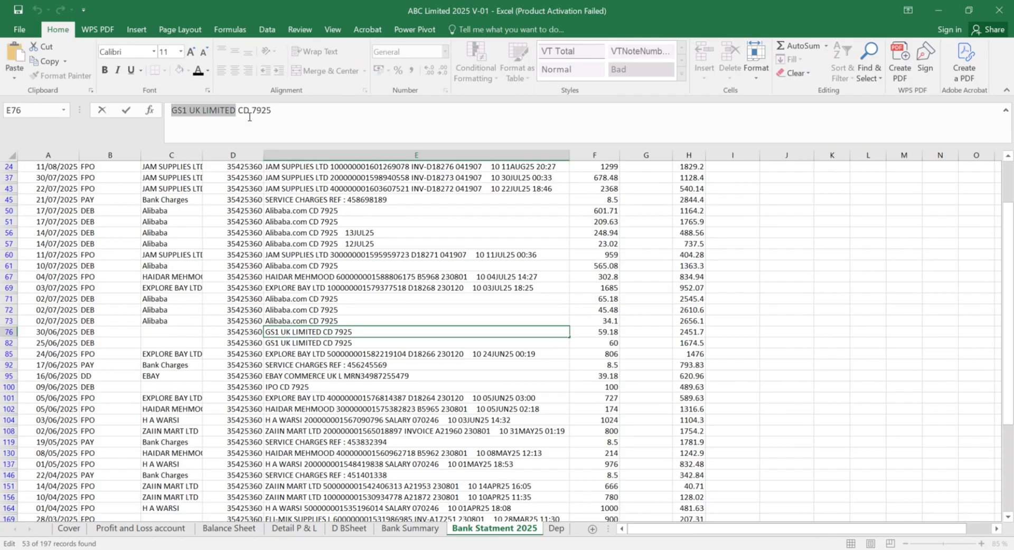
pyautogui.click(174, 330)
pyautogui.hotkey('ctrl', 'v')
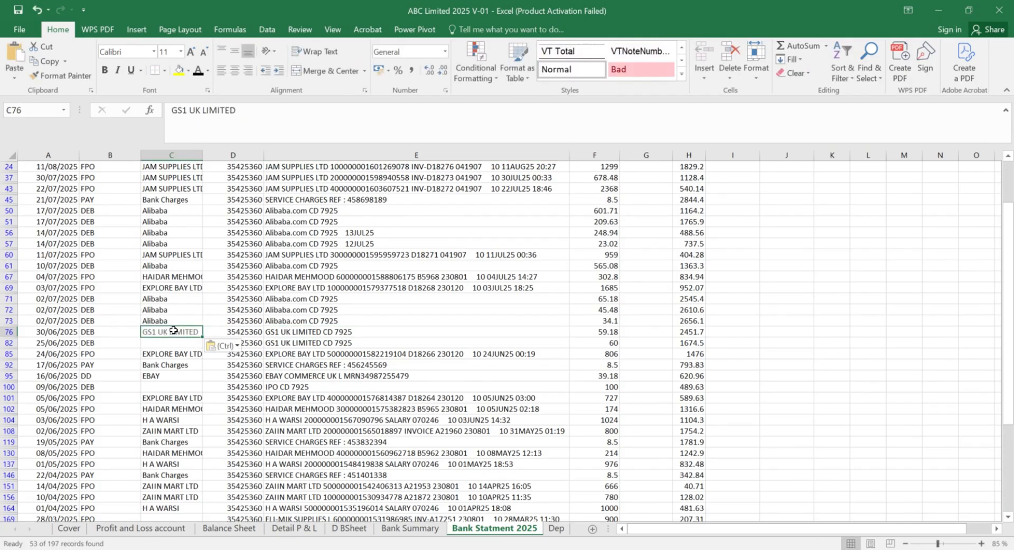
pyautogui.press('Down')
pyautogui.hotkey('ctrl', 'v')
# Step: Filter Transaction Description by GS1 UK LIMITED to check its entries for missing heads, and restore the full list
pyautogui.scroll(3, 370, 317)
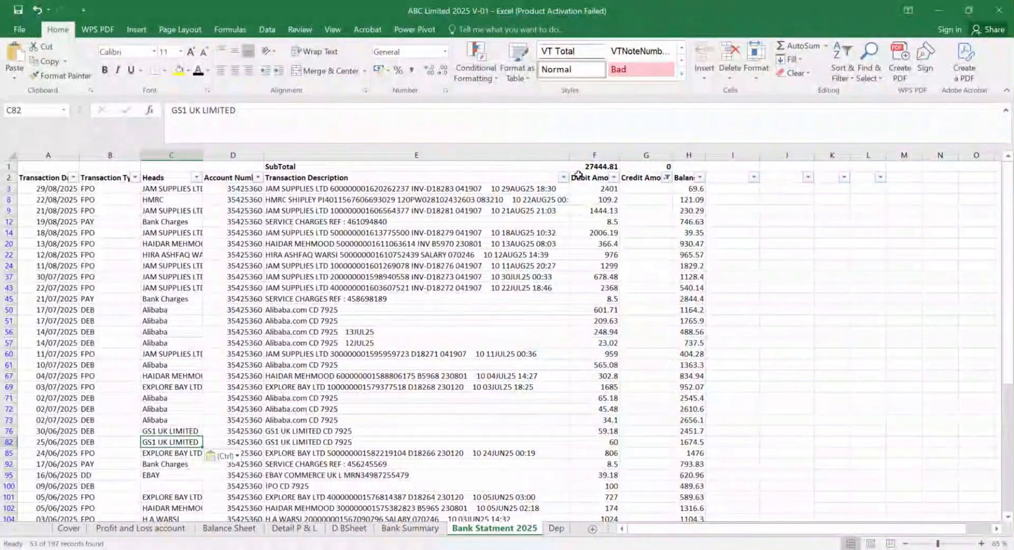
pyautogui.click(563, 177)
pyautogui.click(492, 294)
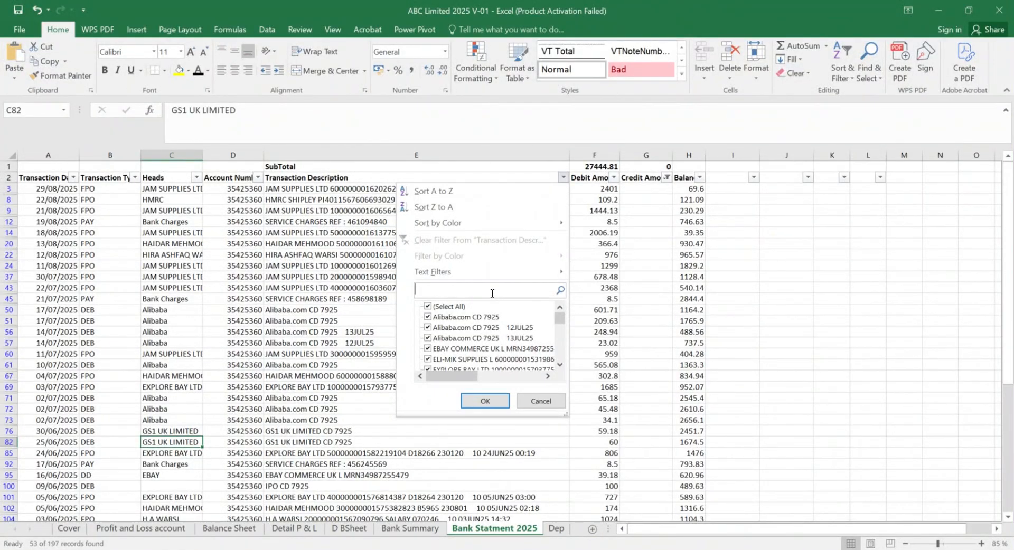
pyautogui.hotkey('ctrl', 'v')
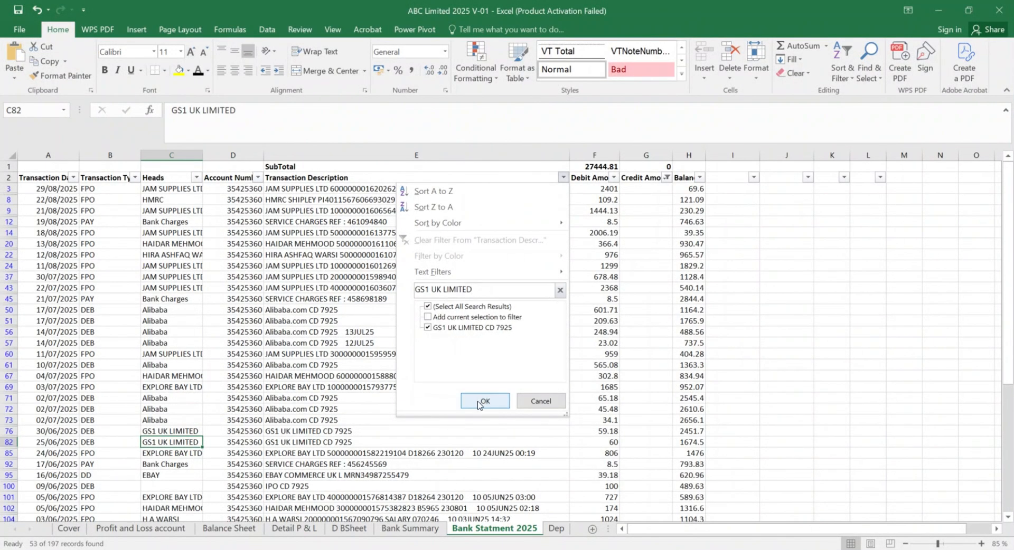
pyautogui.click(481, 401)
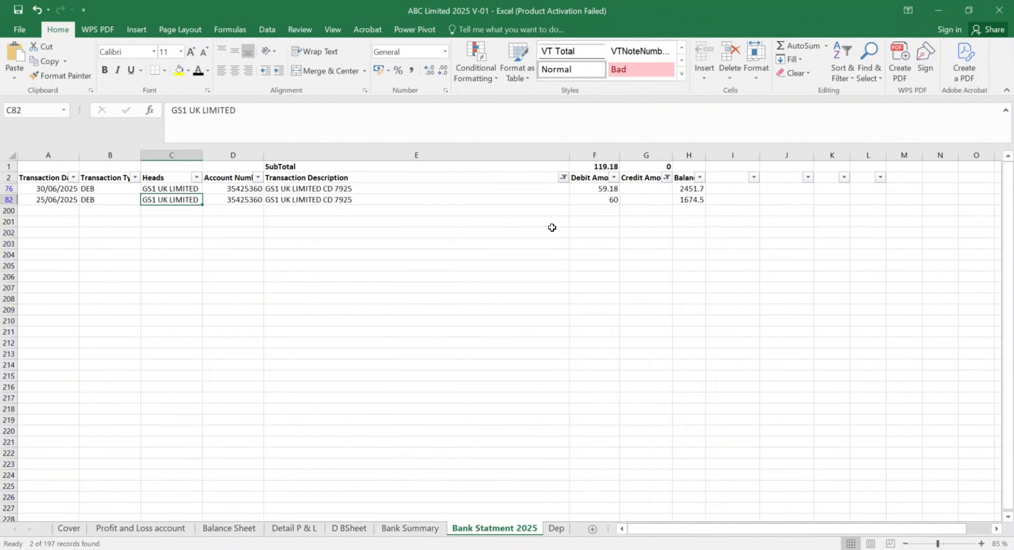
pyautogui.click(563, 178)
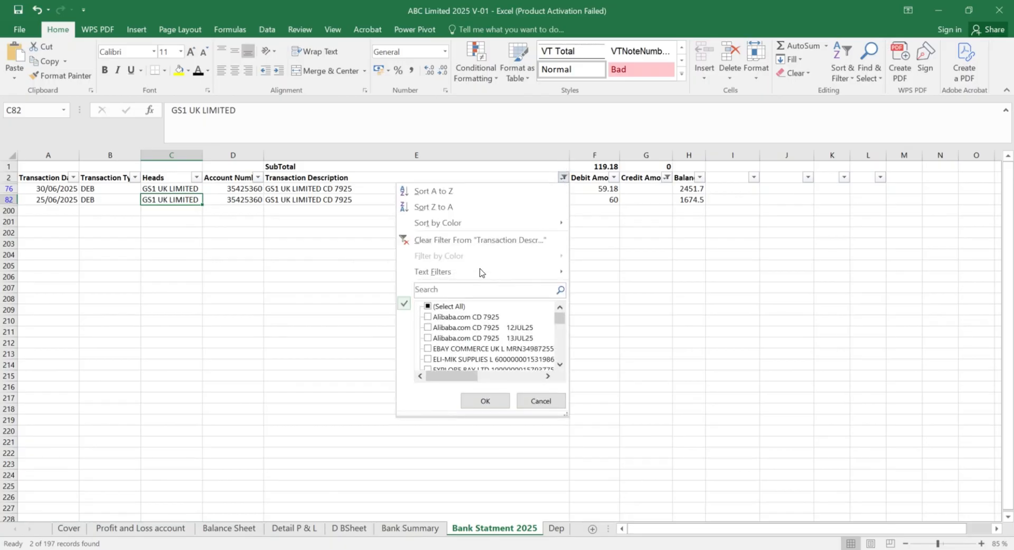
pyautogui.click(445, 307)
pyautogui.click(484, 401)
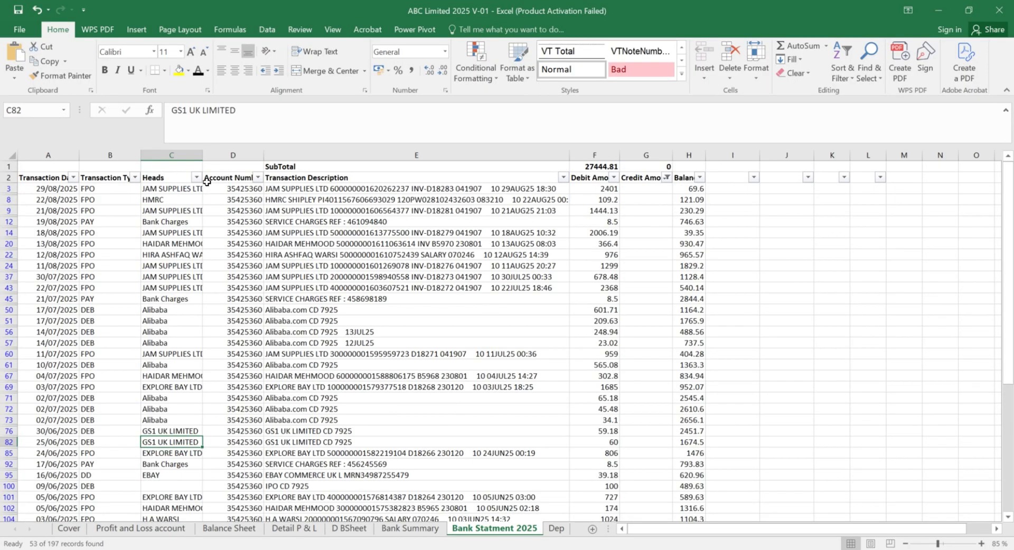
# Step: Filter the Heads column to blanks only to isolate the debit transactions without a head
pyautogui.click(202, 177)
pyautogui.click(196, 178)
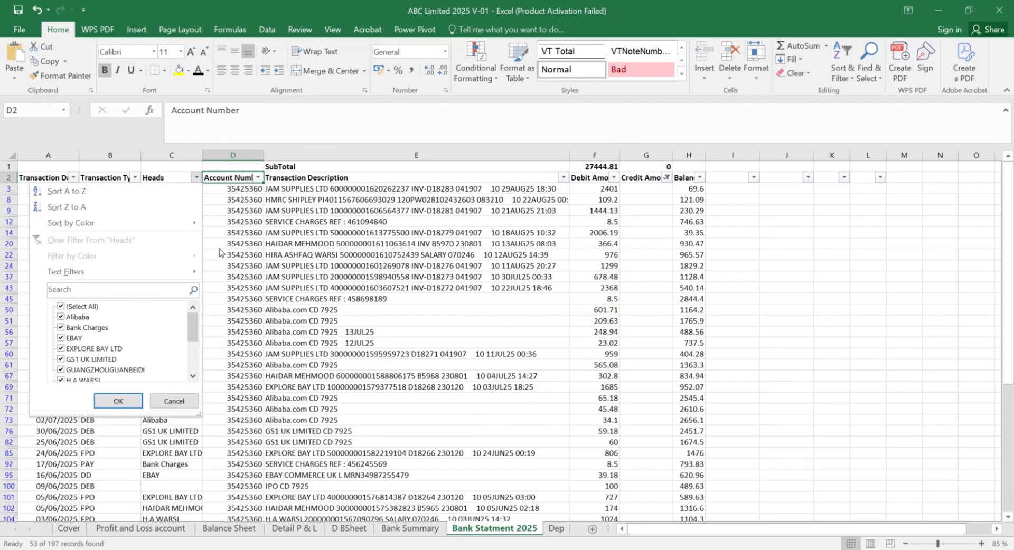
pyautogui.click(97, 305)
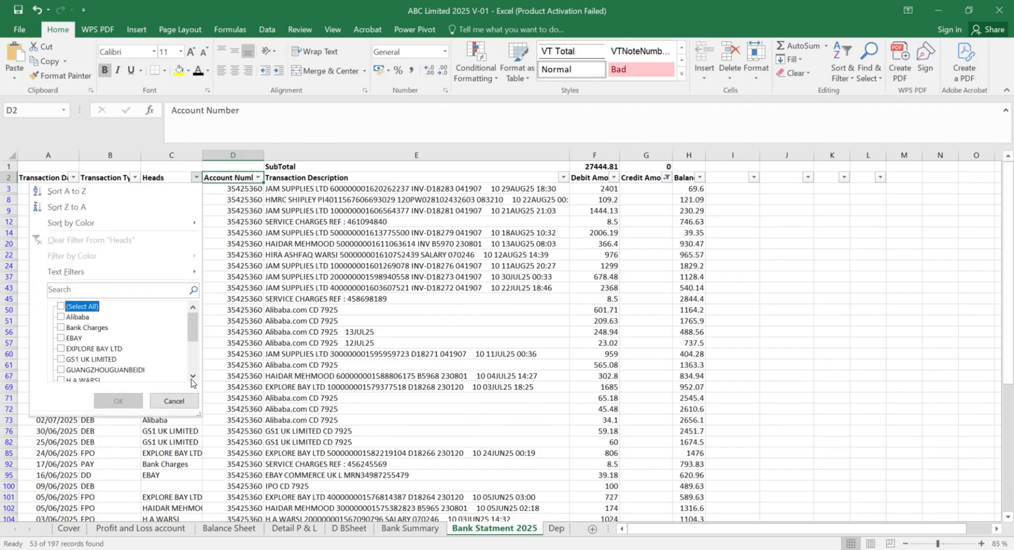
pyautogui.scroll(-3, 191, 379)
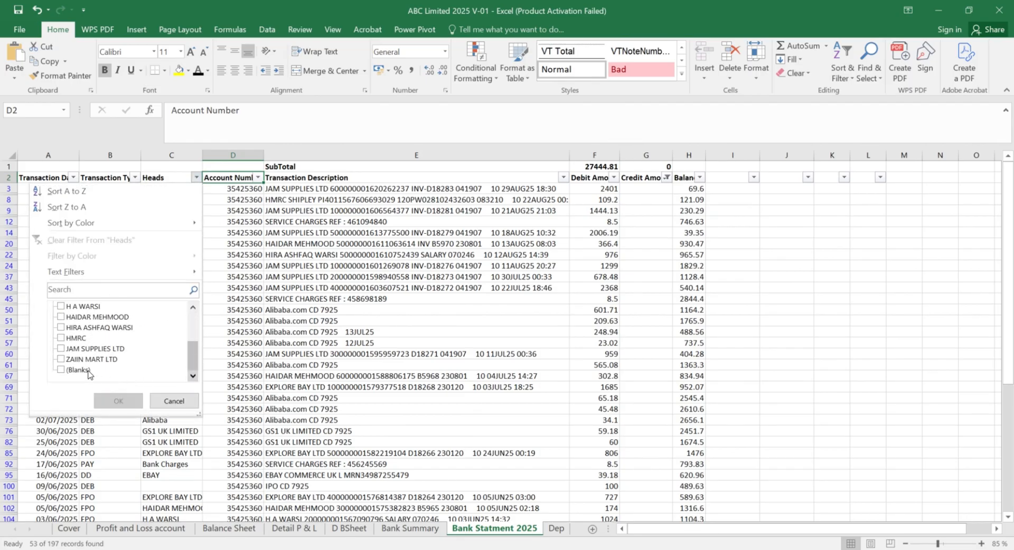
pyautogui.click(88, 372)
pyautogui.click(118, 401)
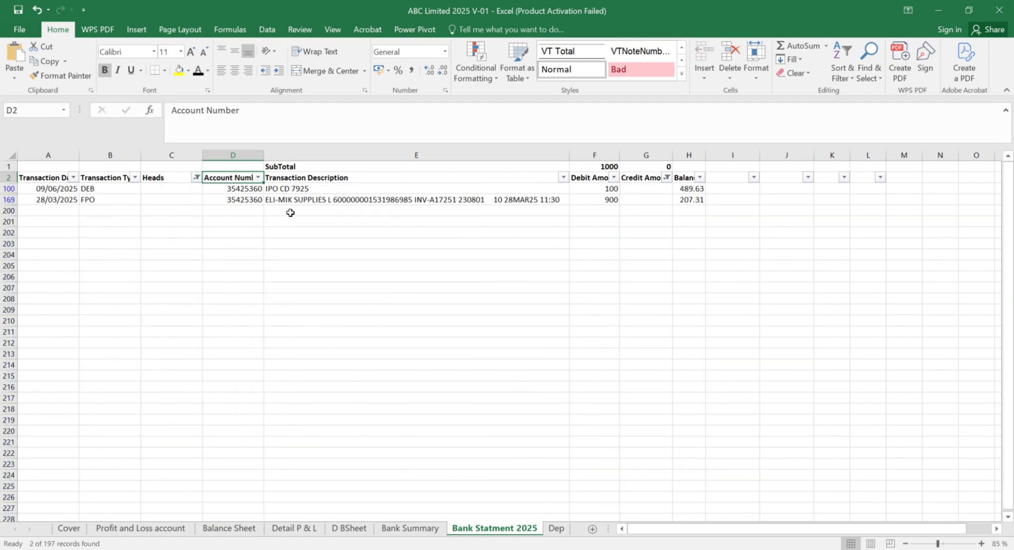
# Step: Copy IPO CD from the description in E100 and enter it as the head in C100
pyautogui.click(296, 187)
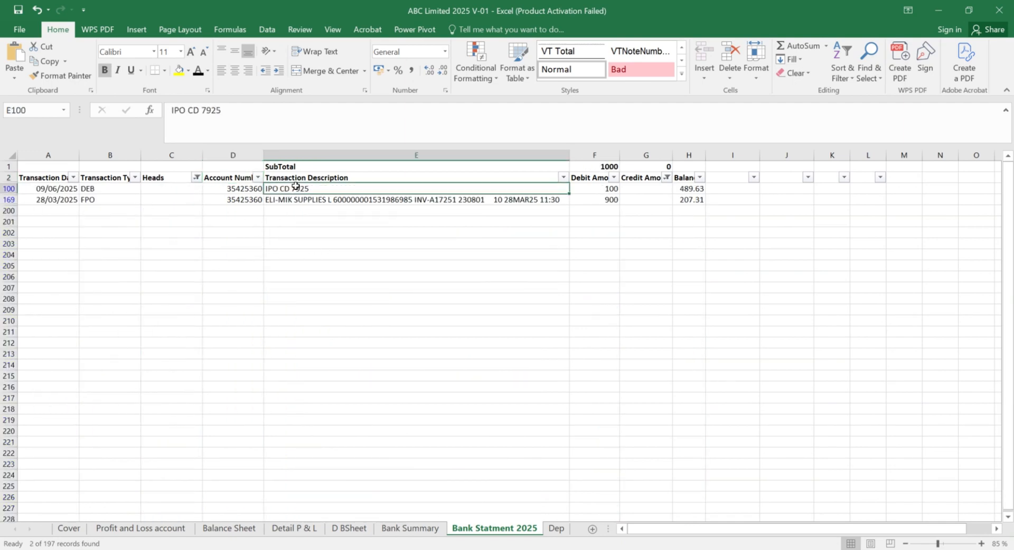
pyautogui.click(201, 111)
pyautogui.hotkey('shift', 'Left')
pyautogui.hotkey('shift', 'Left')
pyautogui.hotkey('shift', 'Left')
pyautogui.hotkey('shift', 'Left')
pyautogui.hotkey('shift', 'Left')
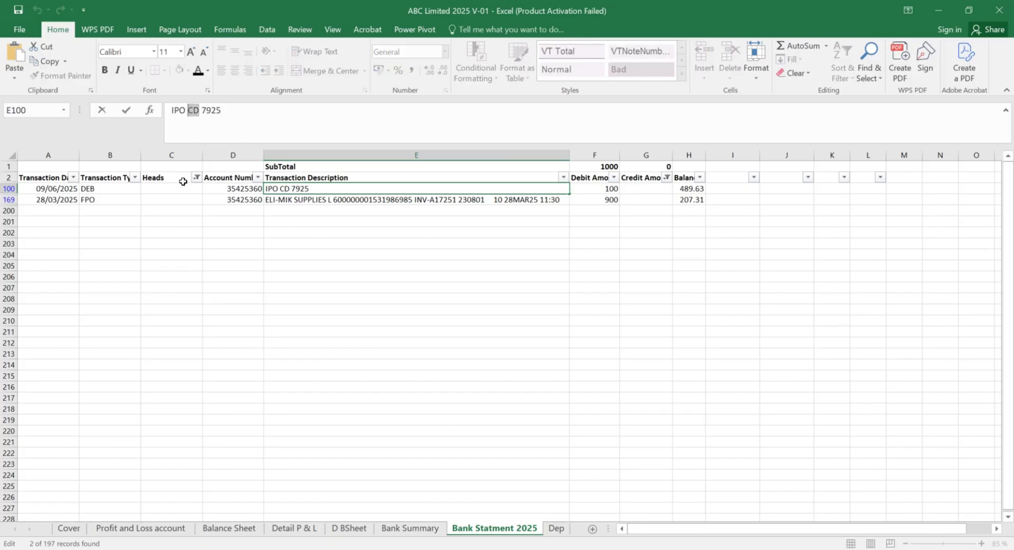
pyautogui.hotkey('ctrl', 'c')
pyautogui.press('Return')
pyautogui.click(182, 182)
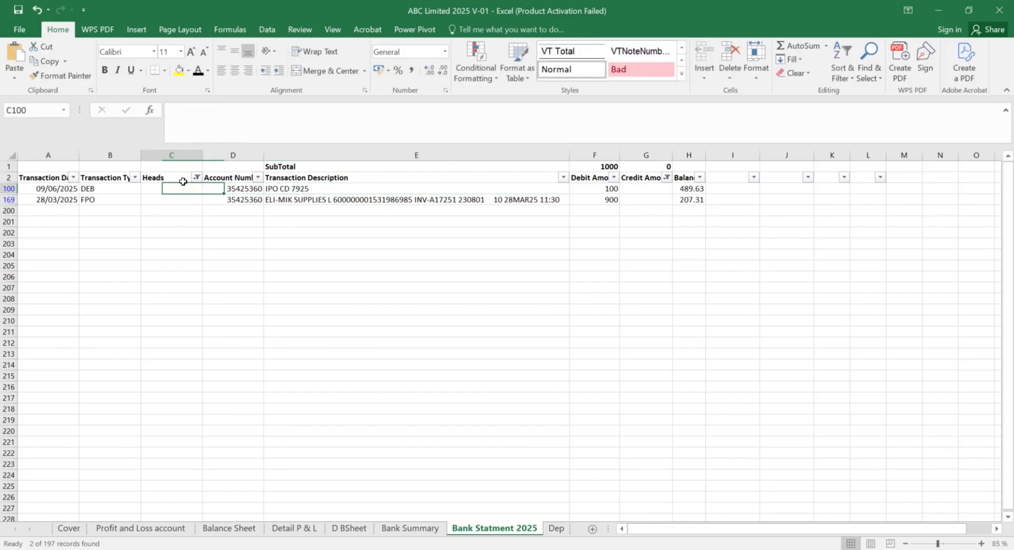
pyautogui.hotkey('ctrl', 'v')
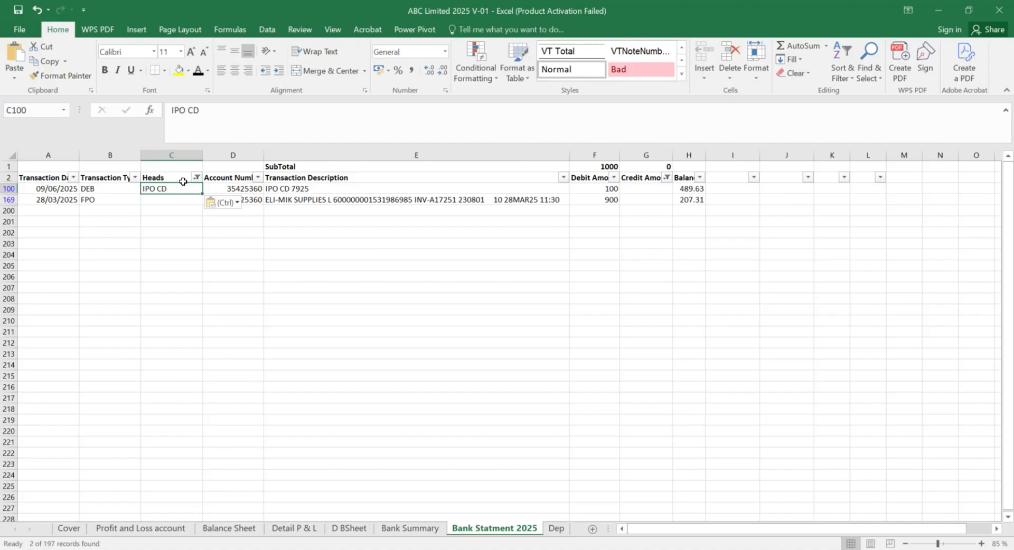
# Step: Copy ELI-MIK SUPPLIES from the description in E169 and enter it as the head in C169
pyautogui.press('Right')
pyautogui.press('Down')
pyautogui.press('Right')
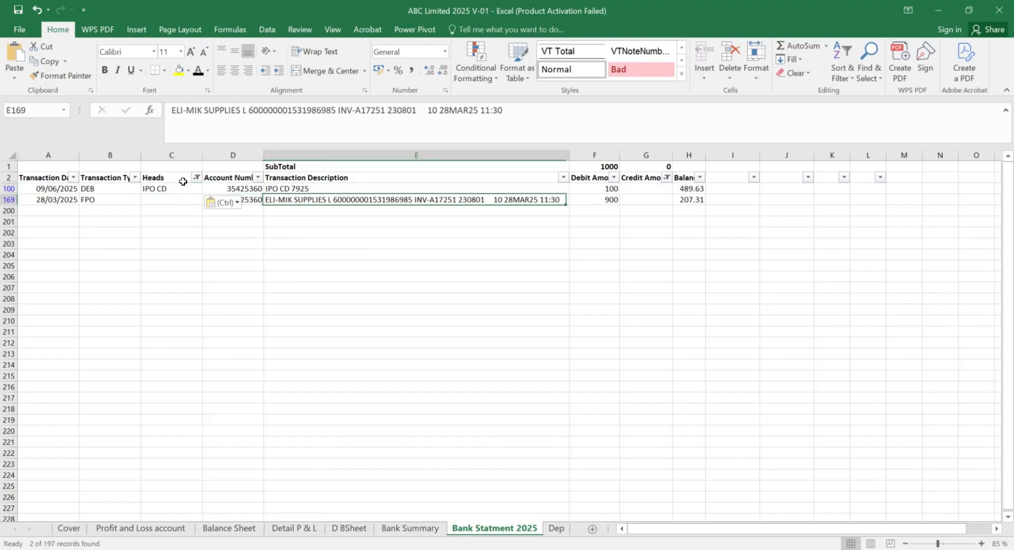
pyautogui.press('F2')
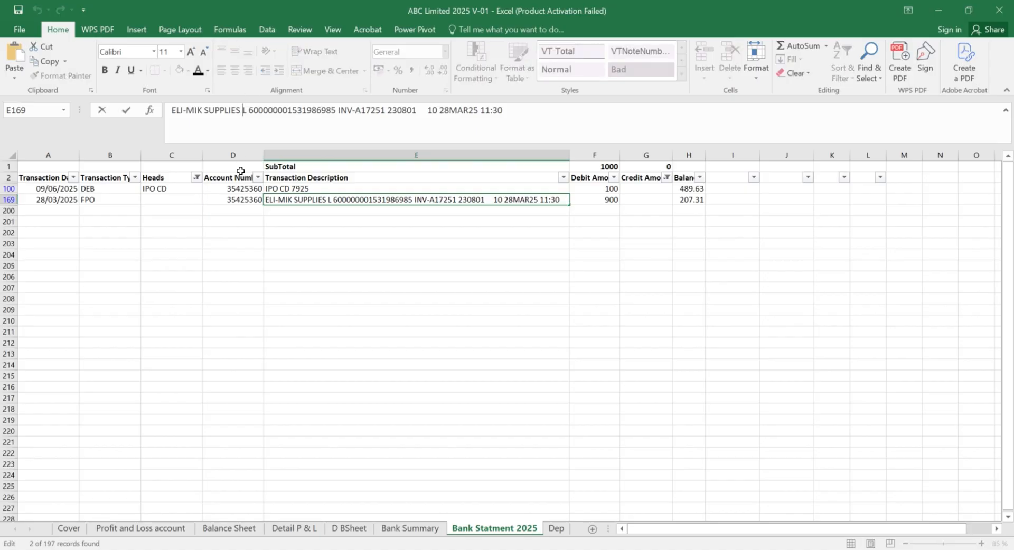
pyautogui.hotkey('shift', 'Left')
pyautogui.hotkey('shift', 'Left')
pyautogui.hotkey('shift', 'Left')
pyautogui.hotkey('shift', 'Left')
pyautogui.hotkey('shift', 'Left')
pyautogui.hotkey('shift', 'Left')
pyautogui.hotkey('shift', 'Left')
pyautogui.hotkey('shift', 'Left')
pyautogui.hotkey('shift', 'Left')
pyautogui.hotkey('shift', 'Left')
pyautogui.hotkey('shift', 'Left')
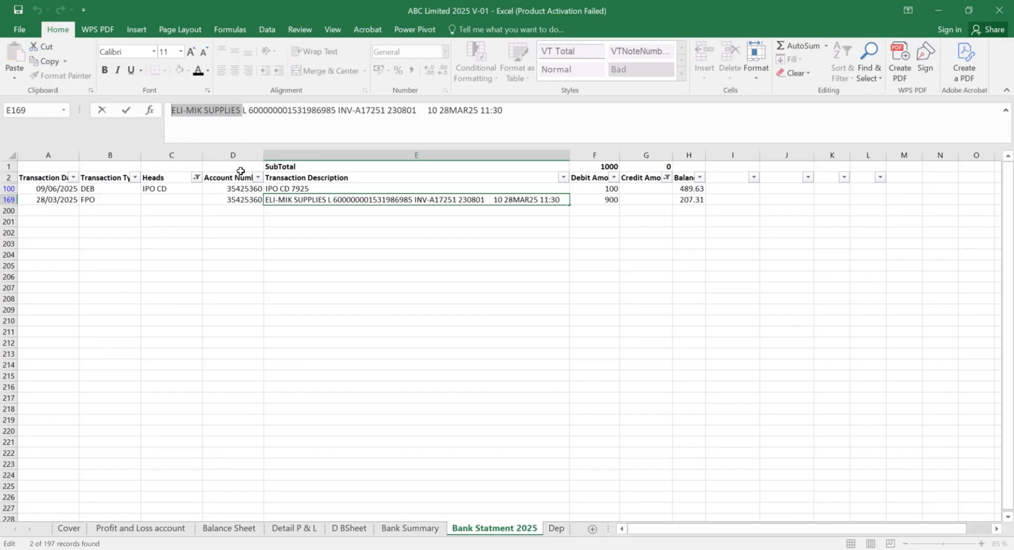
pyautogui.press('Left')
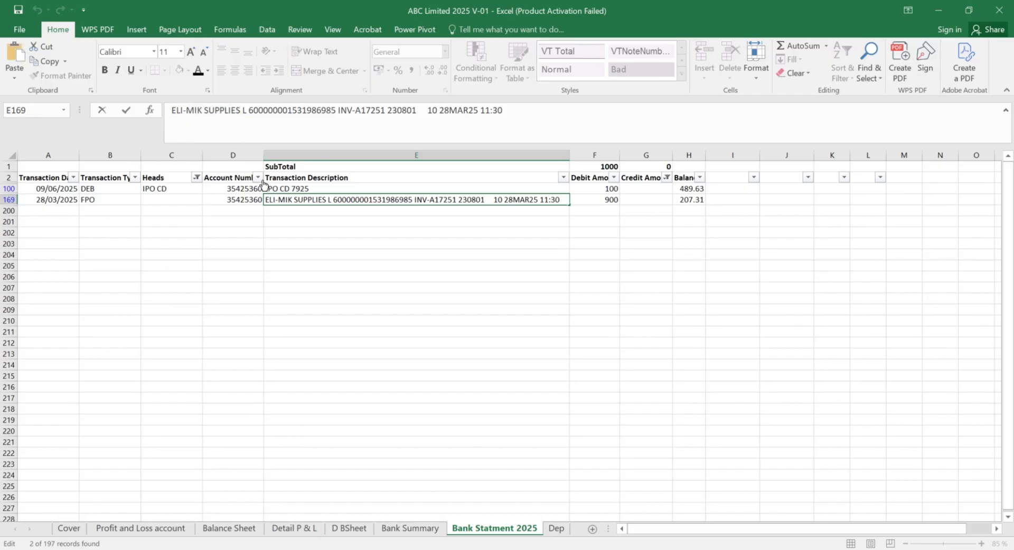
pyautogui.hotkey('shift', 'Right')
pyautogui.hotkey('shift', 'Right')
pyautogui.hotkey('shift', 'Right')
pyautogui.hotkey('shift', 'Right')
pyautogui.hotkey('shift', 'Right')
pyautogui.hotkey('shift', 'Right')
pyautogui.hotkey('shift', 'Right')
pyautogui.hotkey('shift', 'Right')
pyautogui.hotkey('shift', 'Right')
pyautogui.hotkey('shift', 'Right')
pyautogui.hotkey('shift', 'Right')
pyautogui.hotkey('shift', 'Right')
pyautogui.hotkey('shift', 'Right')
pyautogui.hotkey('shift', 'Right')
pyautogui.hotkey('shift', 'Right')
pyautogui.hotkey('shift', 'Right')
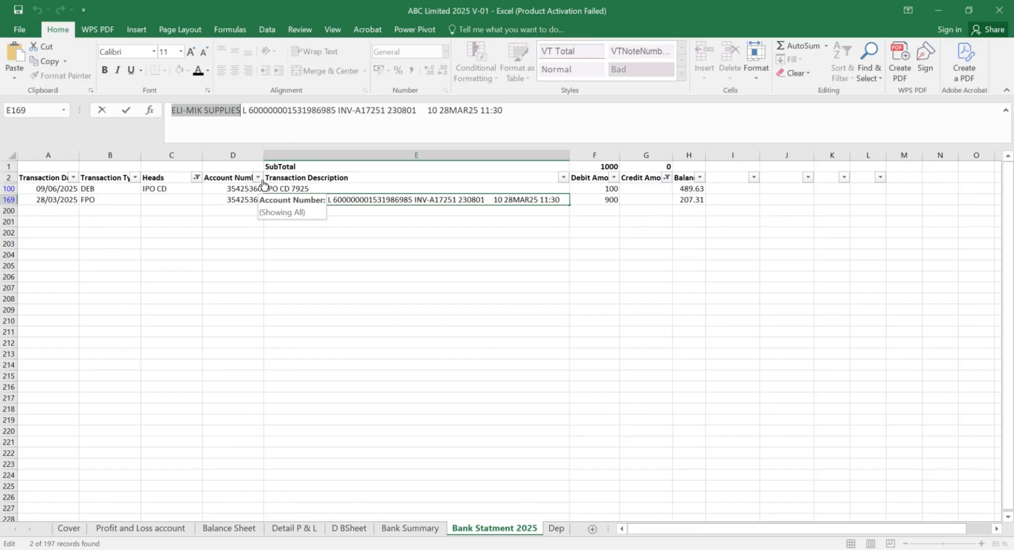
pyautogui.click(175, 194)
pyautogui.click(176, 200)
pyautogui.hotkey('ctrl', 'v')
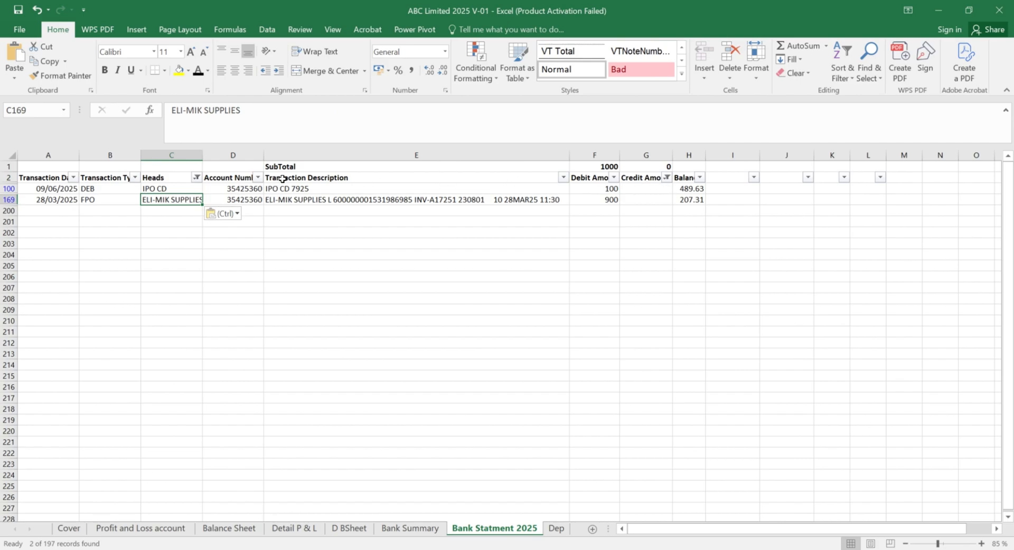
# Step: Reset the filters on the Heads and Credit Amount columns to show all transactions
pyautogui.click(197, 177)
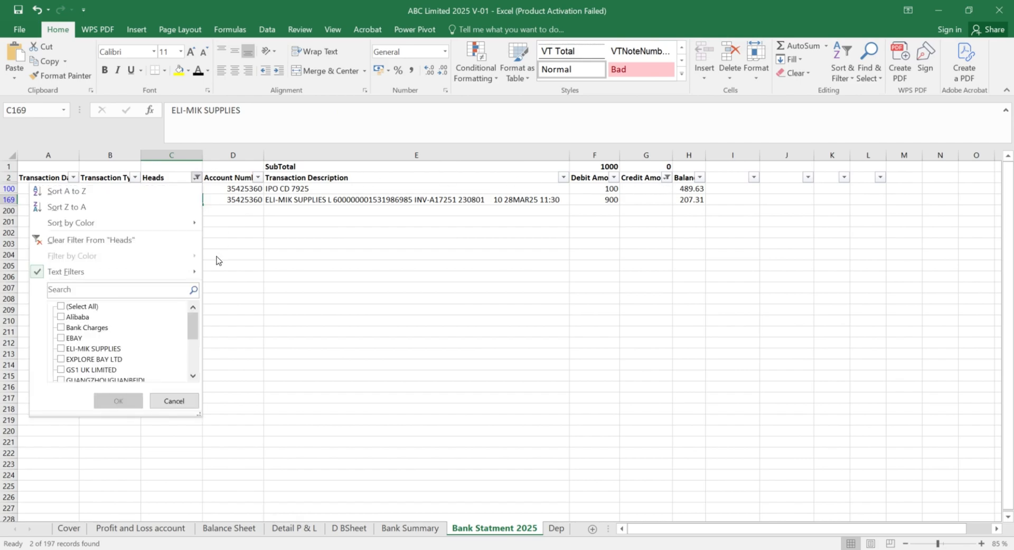
pyautogui.click(64, 307)
pyautogui.click(118, 400)
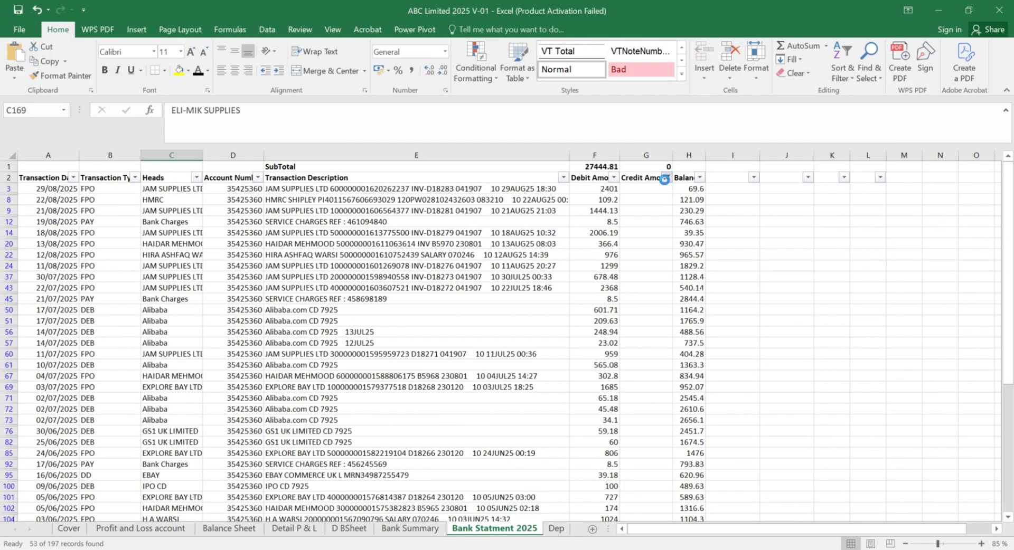
pyautogui.click(666, 177)
pyautogui.click(530, 307)
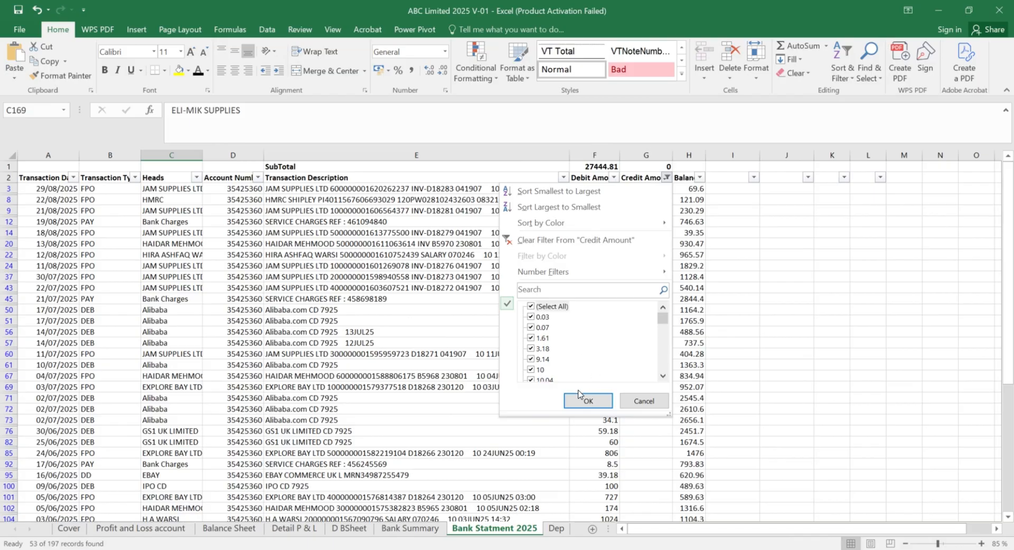
pyautogui.click(588, 401)
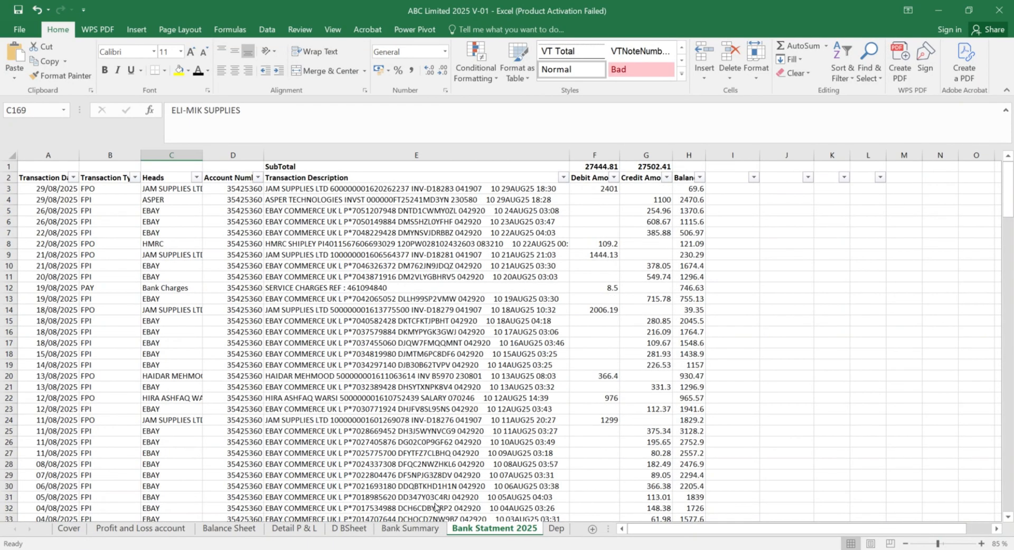
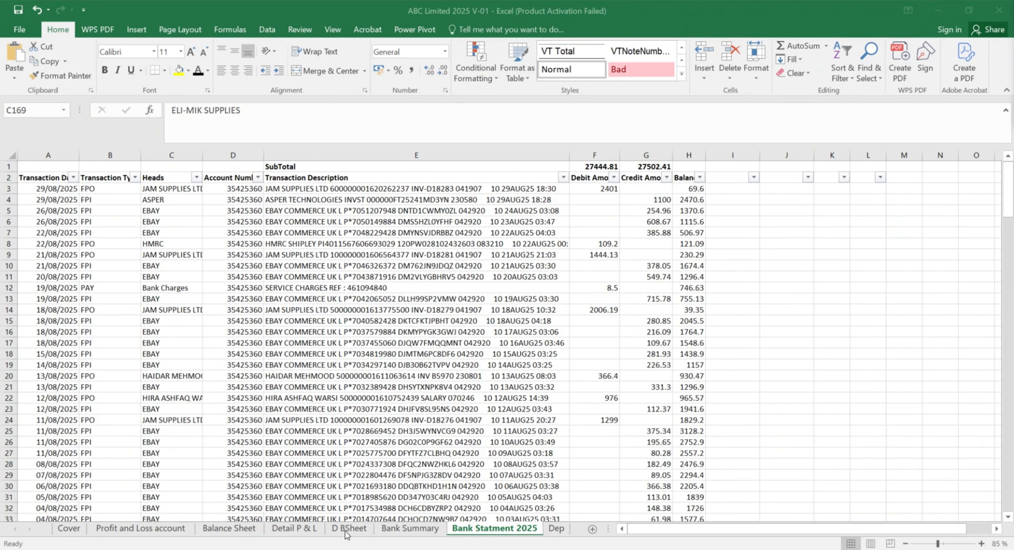
pyautogui.click(383, 532)
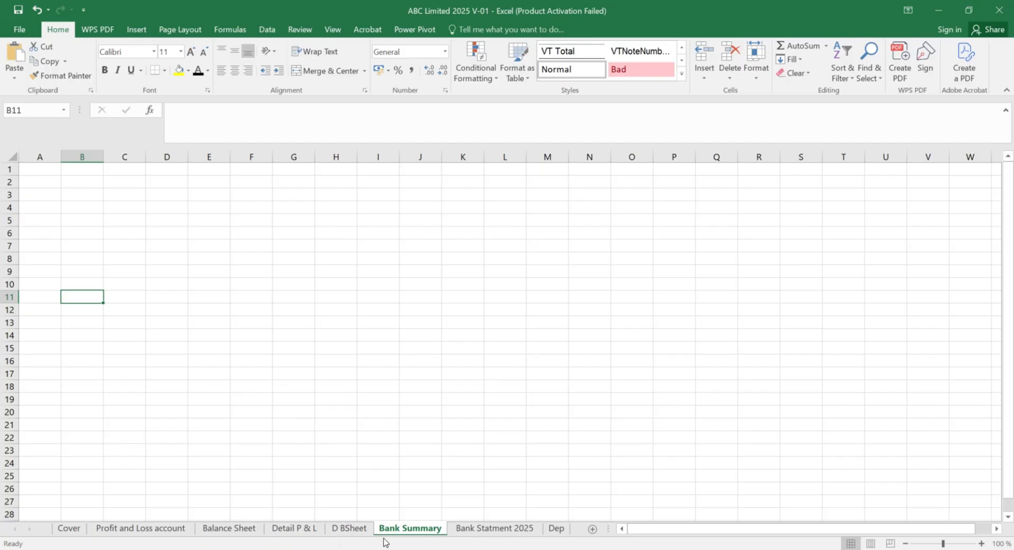
pyautogui.click(407, 513)
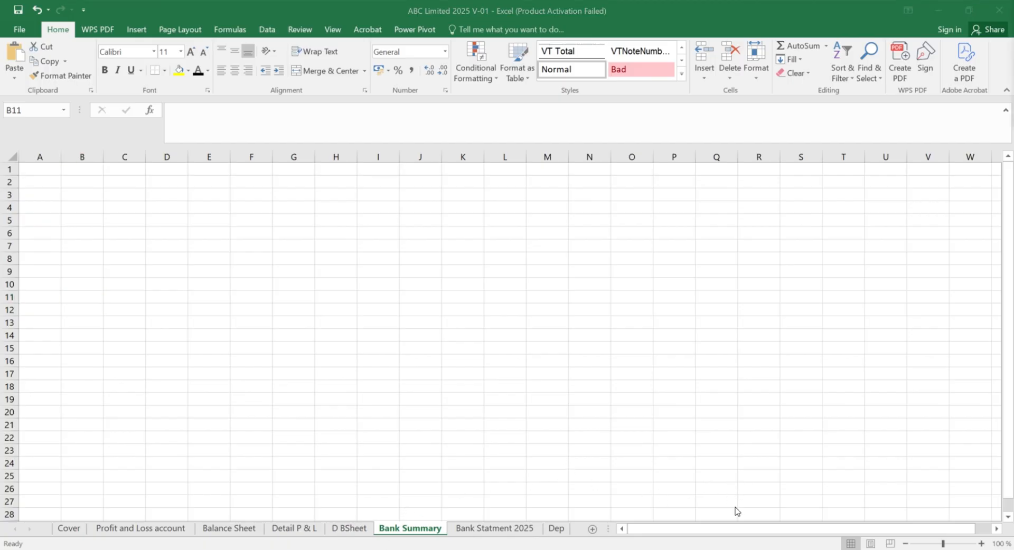
pyautogui.click(463, 531)
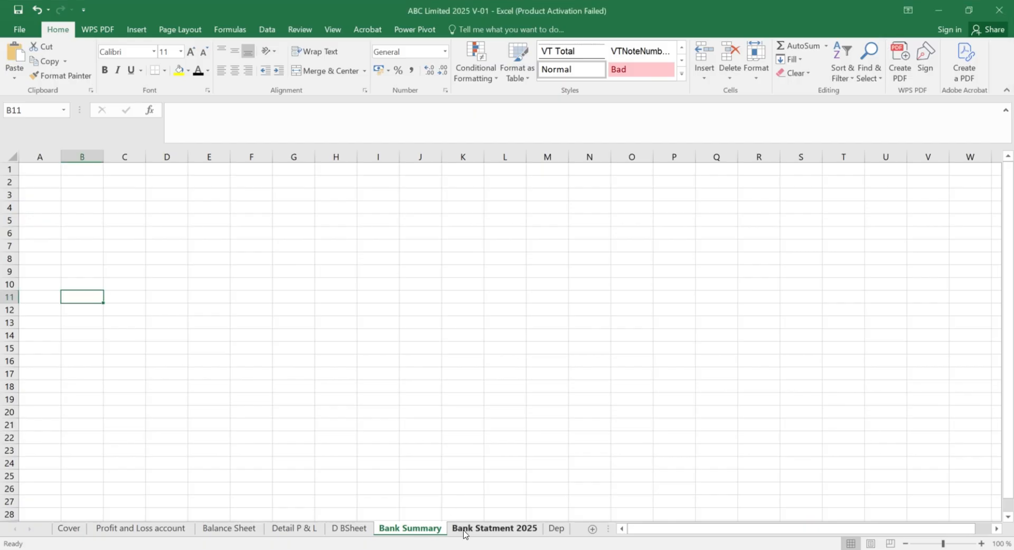
pyautogui.click(464, 530)
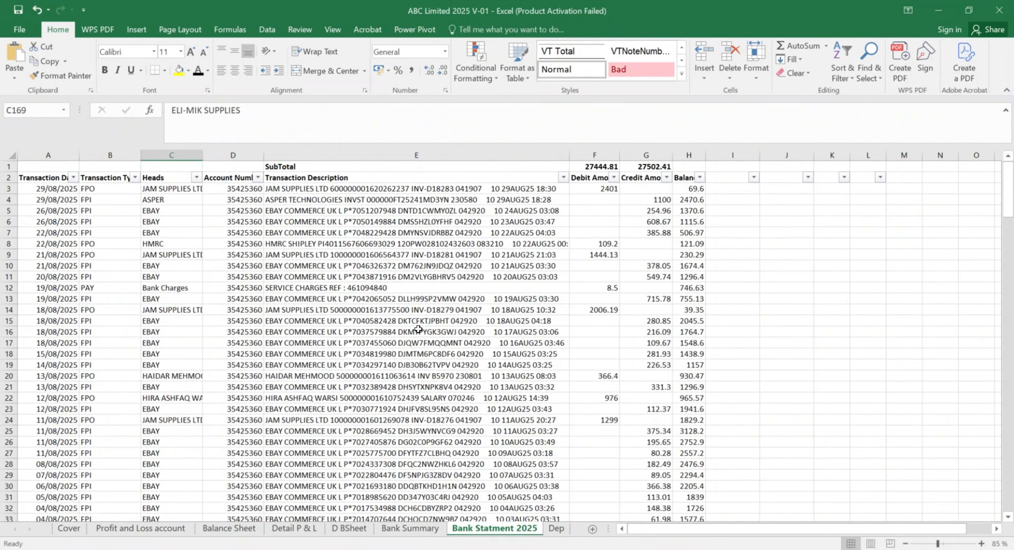
# Step: On the Bank Summary sheet, enter the label Total in A2
pyautogui.click(394, 530)
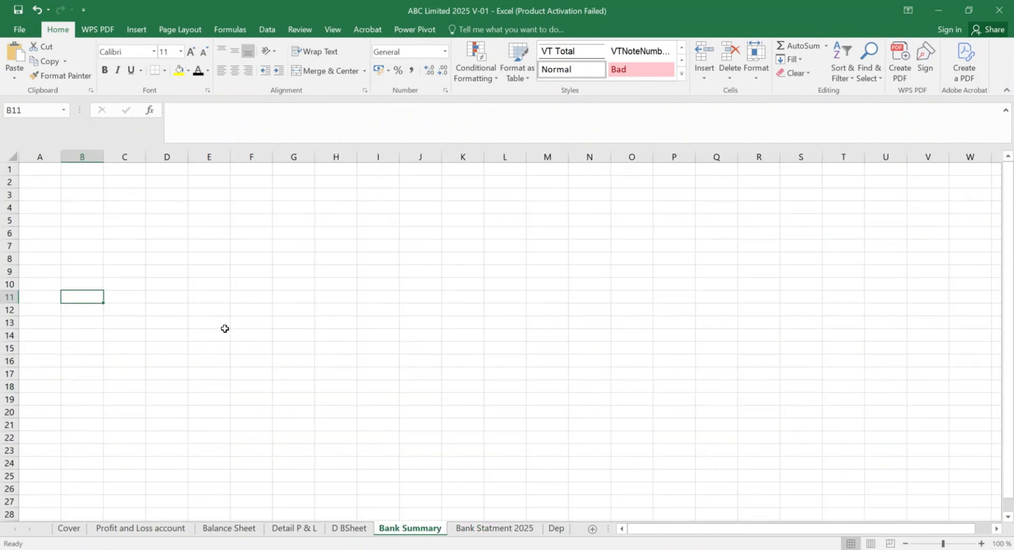
pyautogui.click(40, 169)
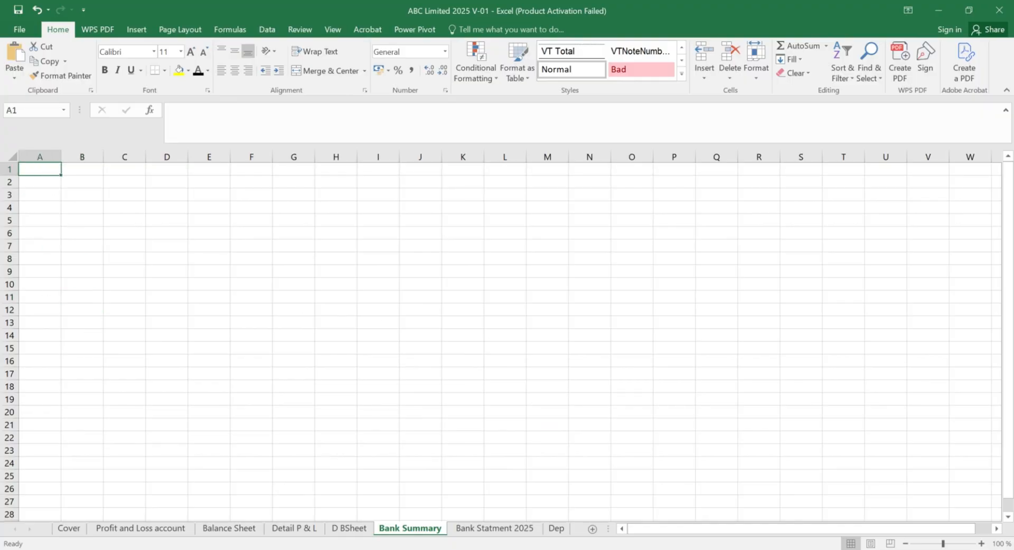
pyautogui.click(948, 523)
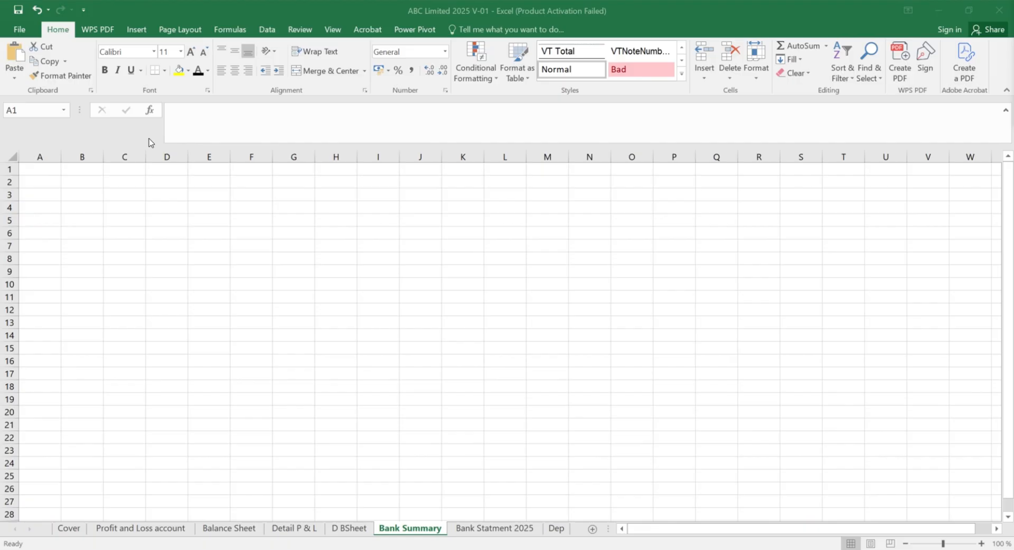
pyautogui.click(34, 170)
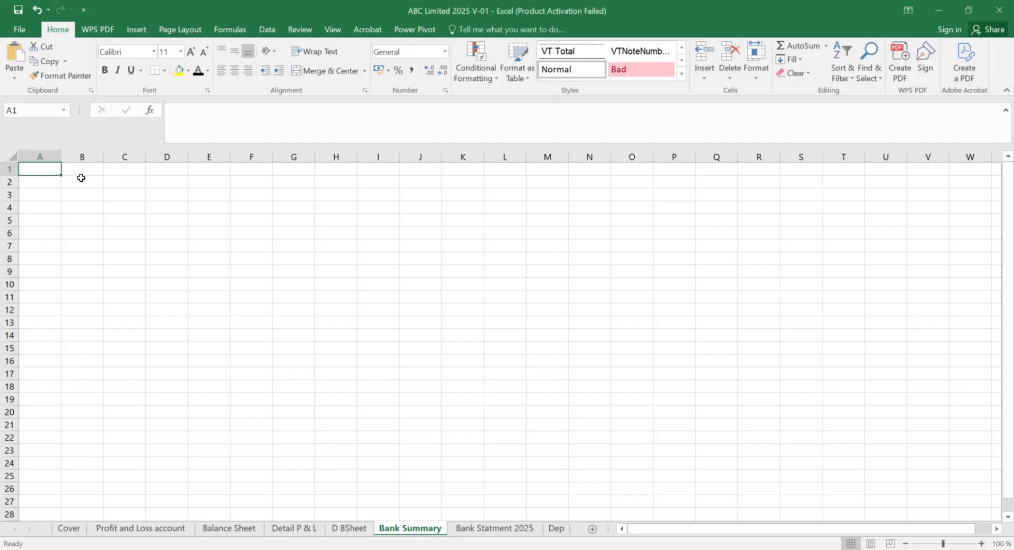
pyautogui.click(50, 183)
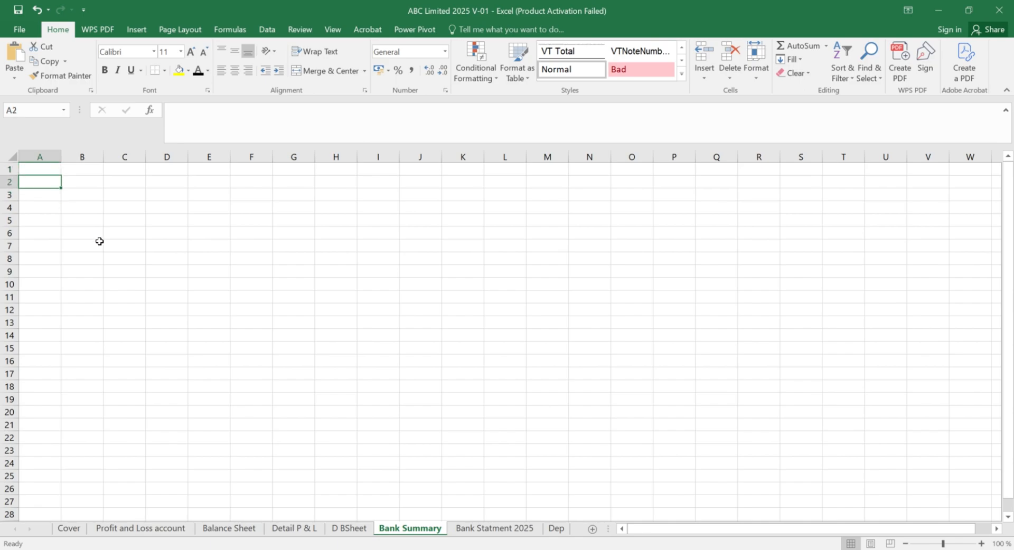
pyautogui.write('Total')
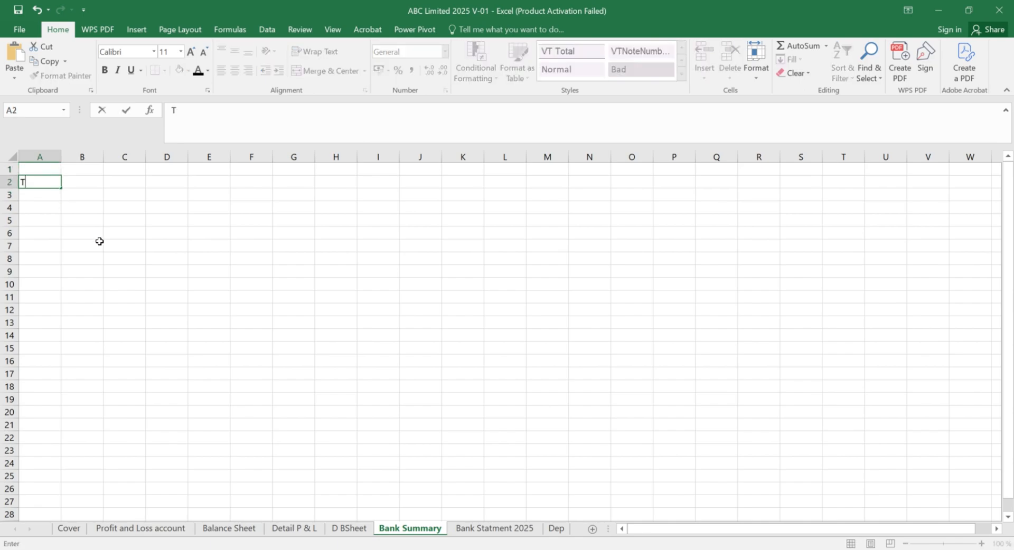
pyautogui.press('Return')
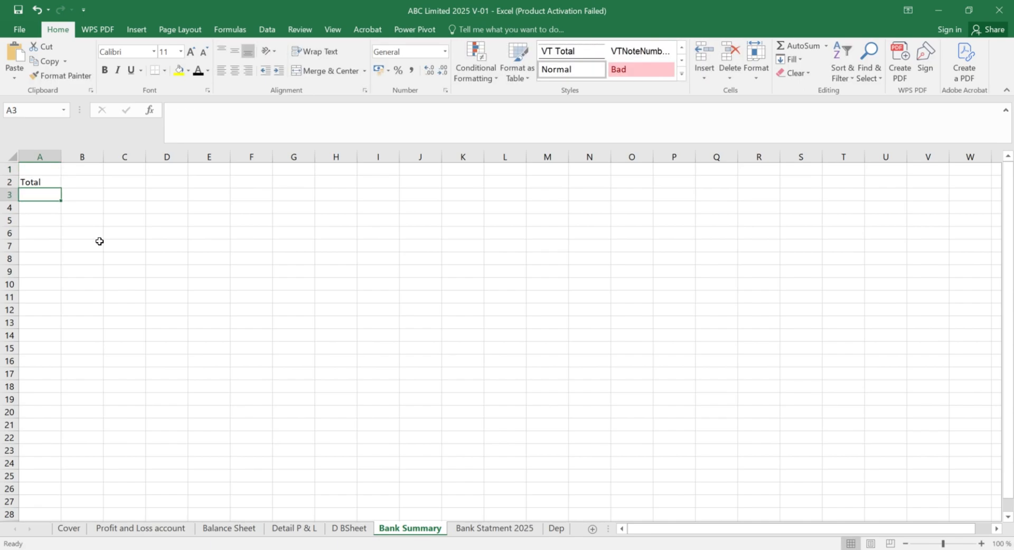
# Step: Enter the column headings Head, In and Out in A3, B3 and C3 of the Bank Summary sheet
pyautogui.press('Right')
pyautogui.press('Up')
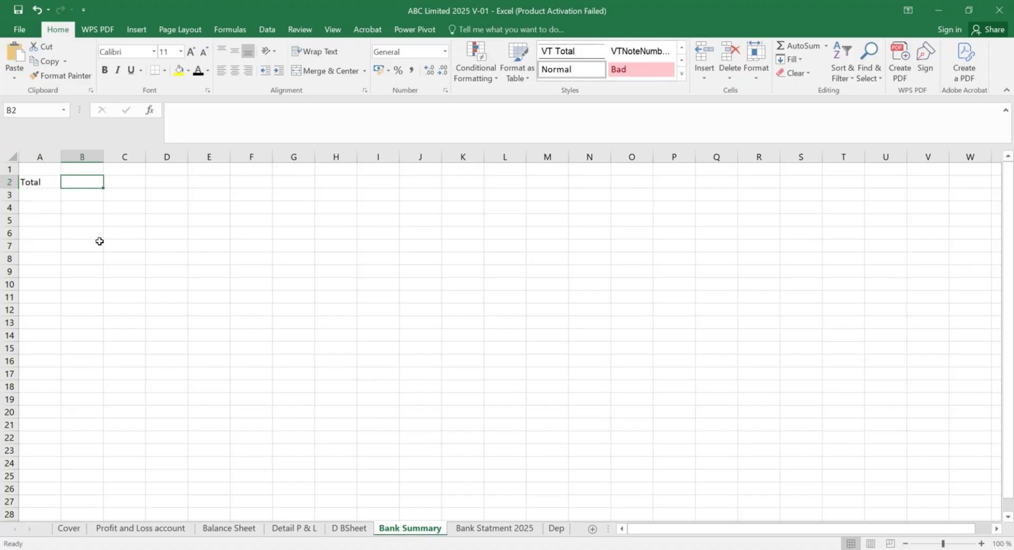
pyautogui.press('Left')
pyautogui.press('Down')
pyautogui.write('Head')
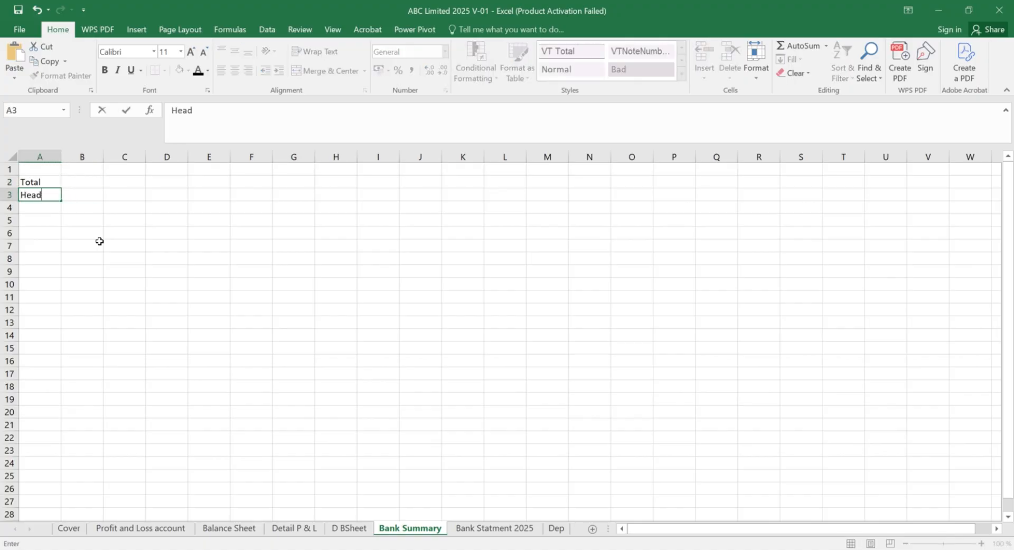
pyautogui.hotkey('ctrl', 'Return')
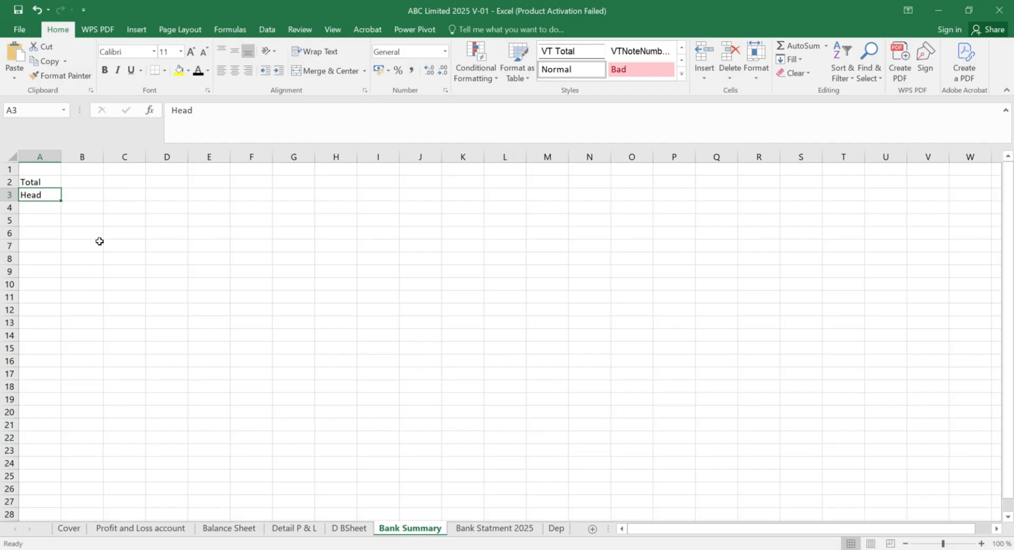
pyautogui.press('Right')
pyautogui.write('In')
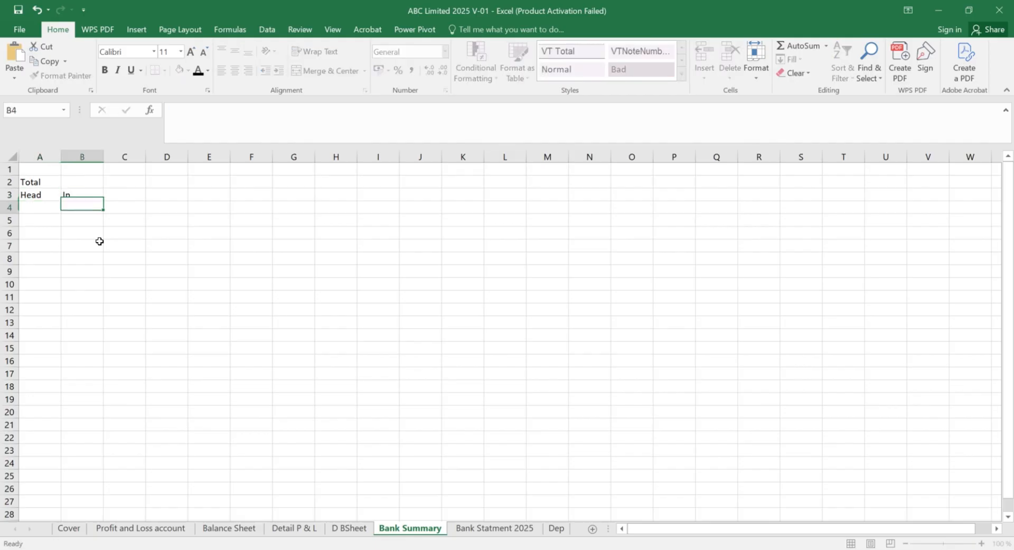
pyautogui.press('Tab')
pyautogui.write('Out')
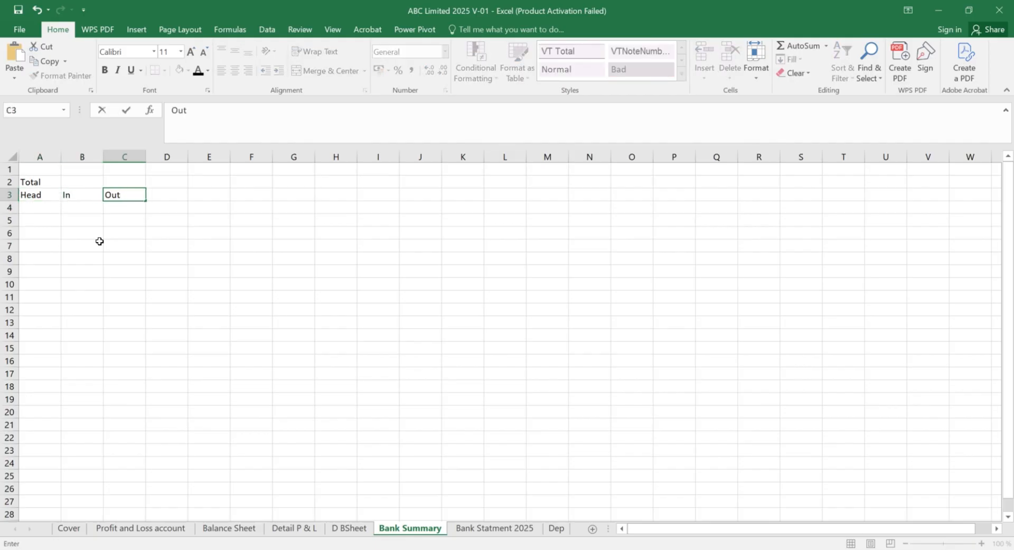
pyautogui.press('Return')
pyautogui.press('Up')
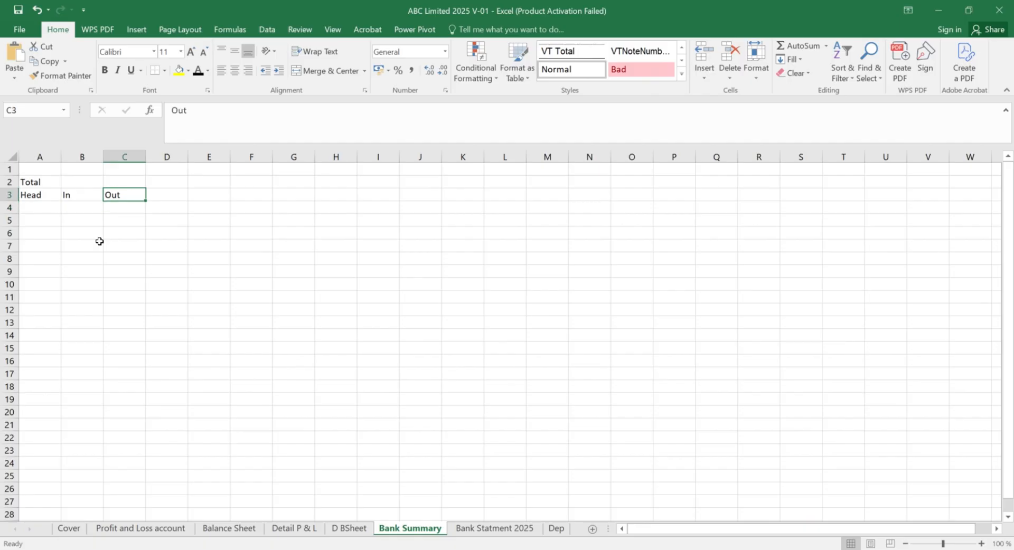
# Step: Enter the formula =SUBTOTAL(9,B4:B9) in B2 to total the In column
pyautogui.press('Up')
pyautogui.press('Left')
pyautogui.write('=sum')
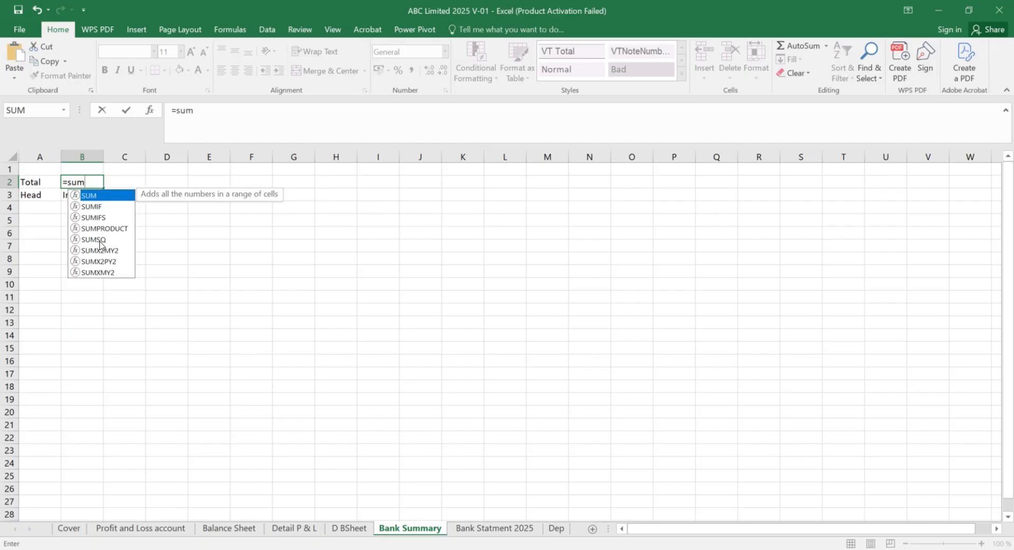
pyautogui.press('BackSpace')
pyautogui.press('BackSpace')
pyautogui.press('BackSpace')
pyautogui.write('sub')
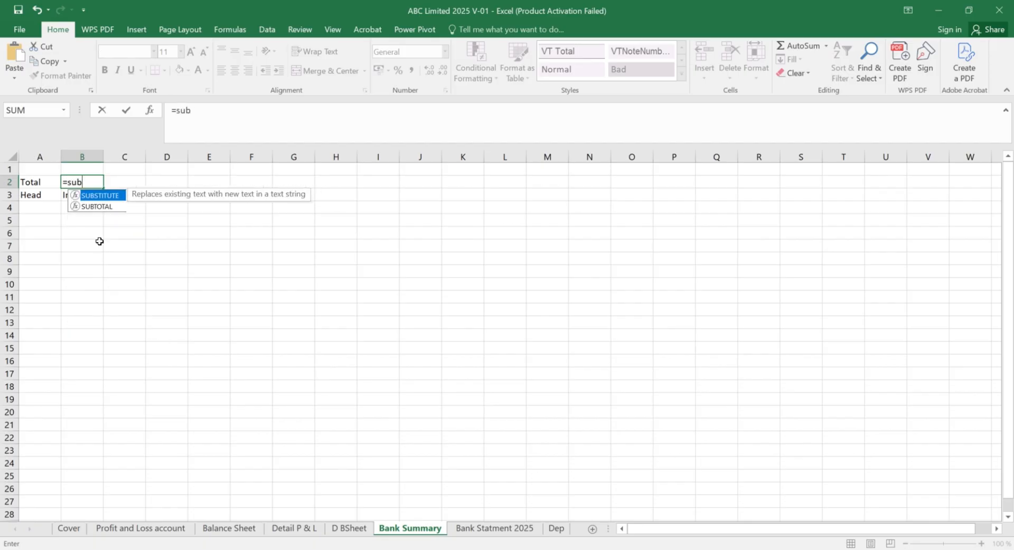
pyautogui.press('Down')
pyautogui.press('Tab')
pyautogui.write('9,')
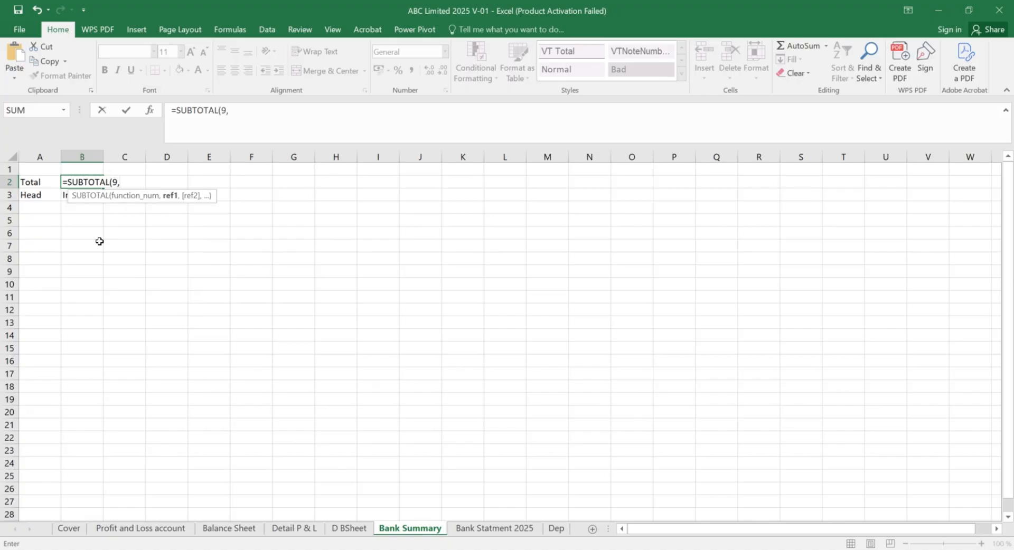
pyautogui.press('Down')
pyautogui.press('Down')
pyautogui.press('Down')
pyautogui.press('Down')
pyautogui.press('Down')
pyautogui.press('Up')
pyautogui.press('Up')
pyautogui.press('Up')
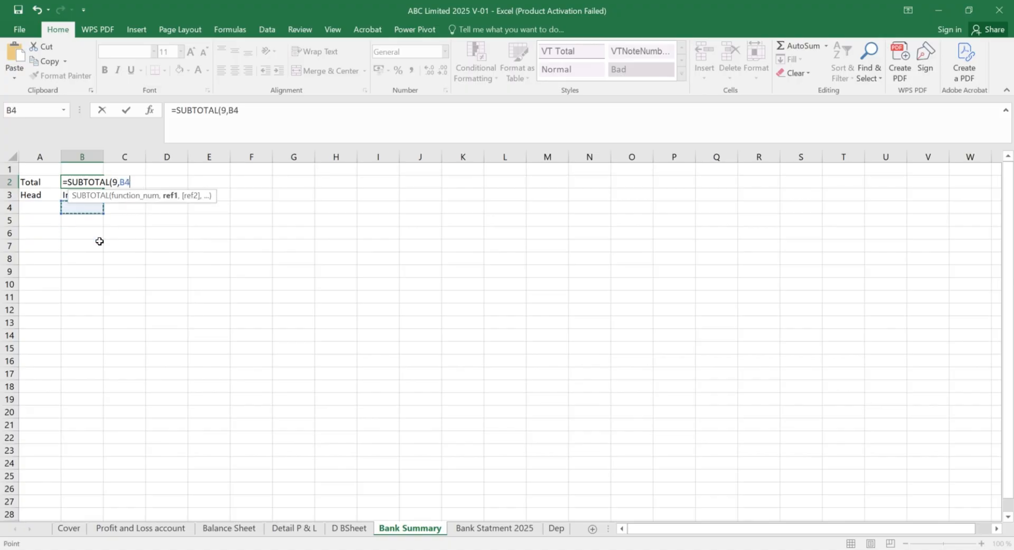
pyautogui.hotkey('shift', 'Down')
pyautogui.hotkey('shift', 'Down')
pyautogui.hotkey('shift', 'Down')
pyautogui.hotkey('shift', 'Down')
pyautogui.hotkey('shift', 'Down')
pyautogui.hotkey('shift', 'Down')
pyautogui.hotkey('shift', 'Down')
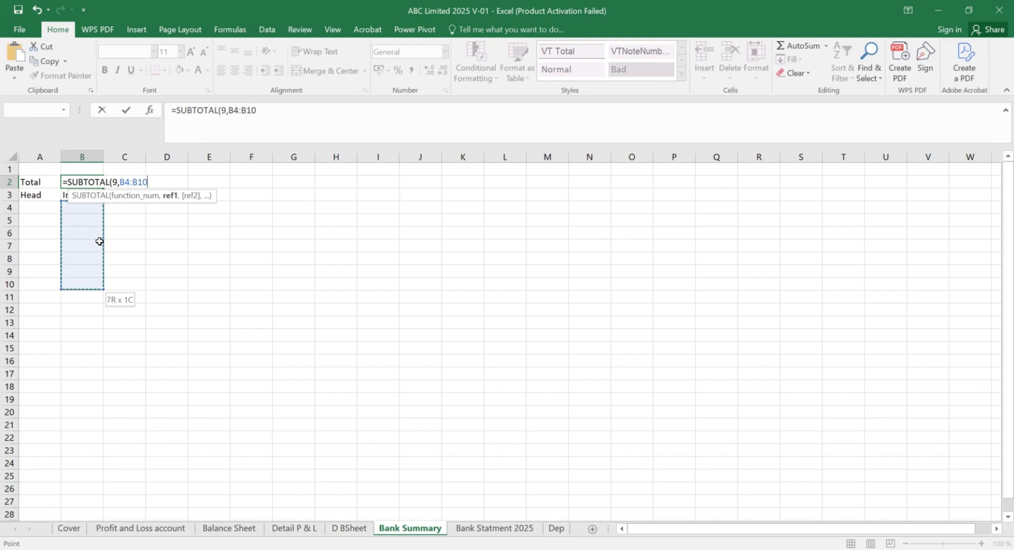
pyautogui.hotkey('shift', 'Up')
pyautogui.hotkey('shift', 'Up')
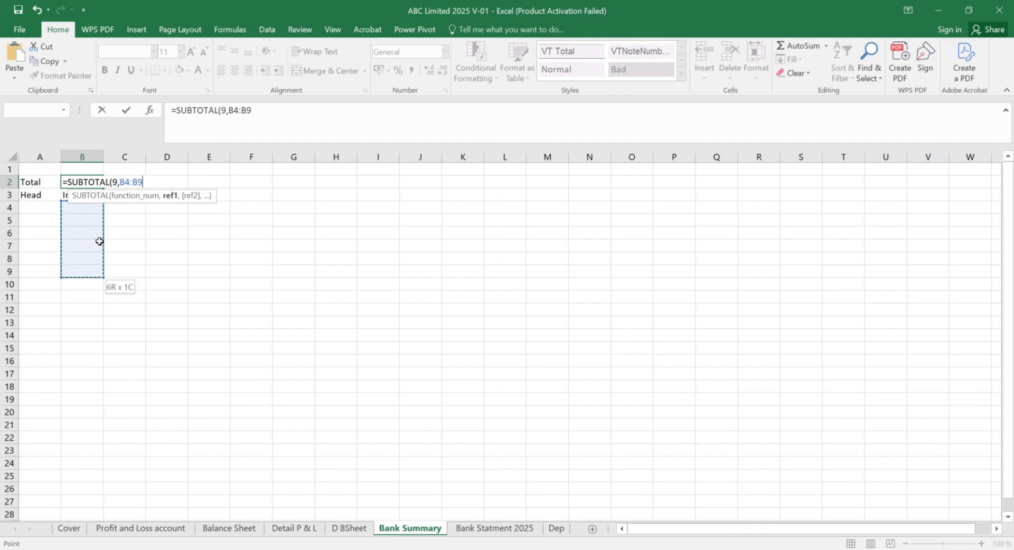
pyautogui.write(')')
pyautogui.press('Return')
pyautogui.press('Up')
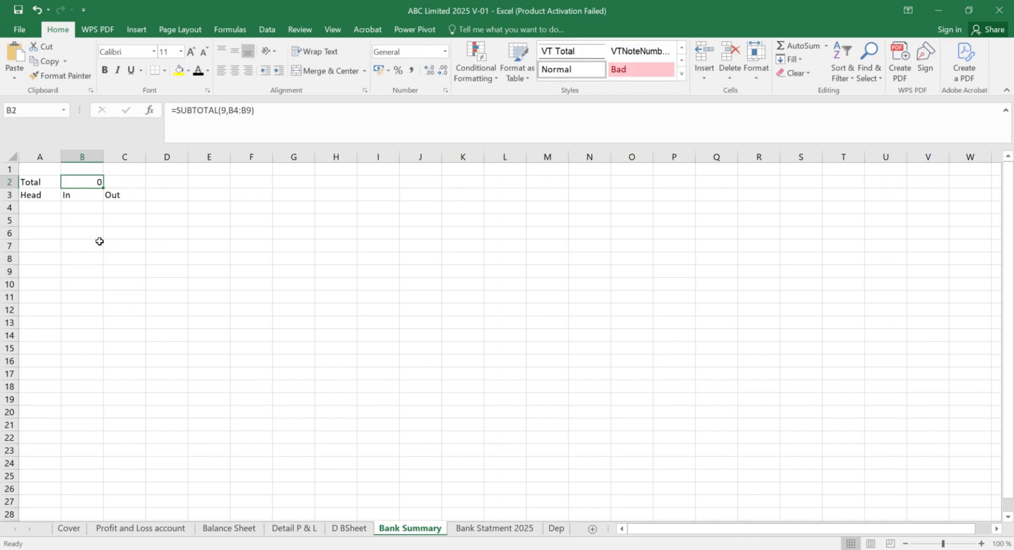
# Step: Try to copy the In column's subtotal formula from B2 into C2
pyautogui.write('C')
pyautogui.press('Tab')
pyautogui.hotkey('ctrl', 'z')
pyautogui.hotkey('ctrl', 'c')
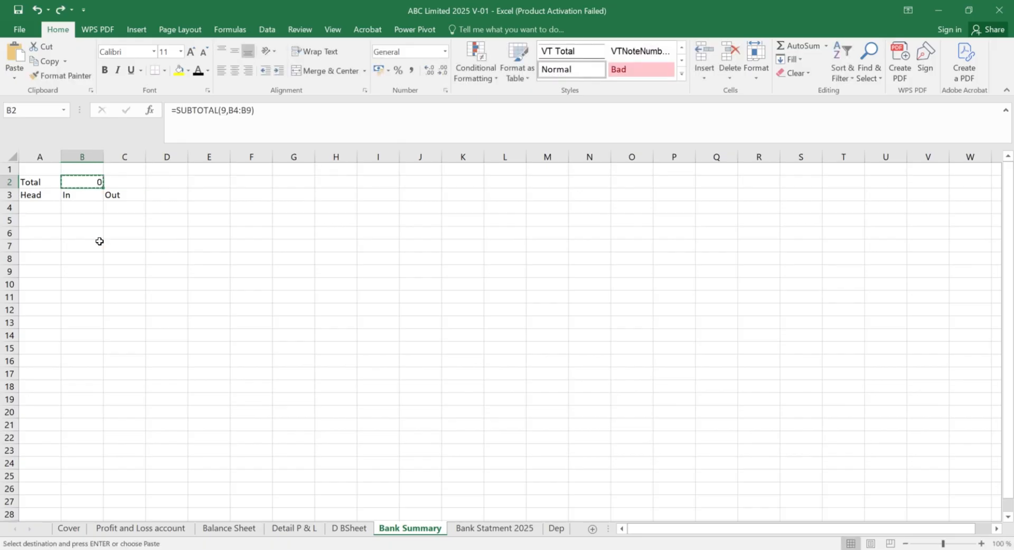
pyautogui.press('Right')
pyautogui.hotkey('ctrl', 'v')
# Step: Enter a SUBTOTAL formula in C2 for the Out column, using function 9 and the range C8:C21
pyautogui.write('=SUB')
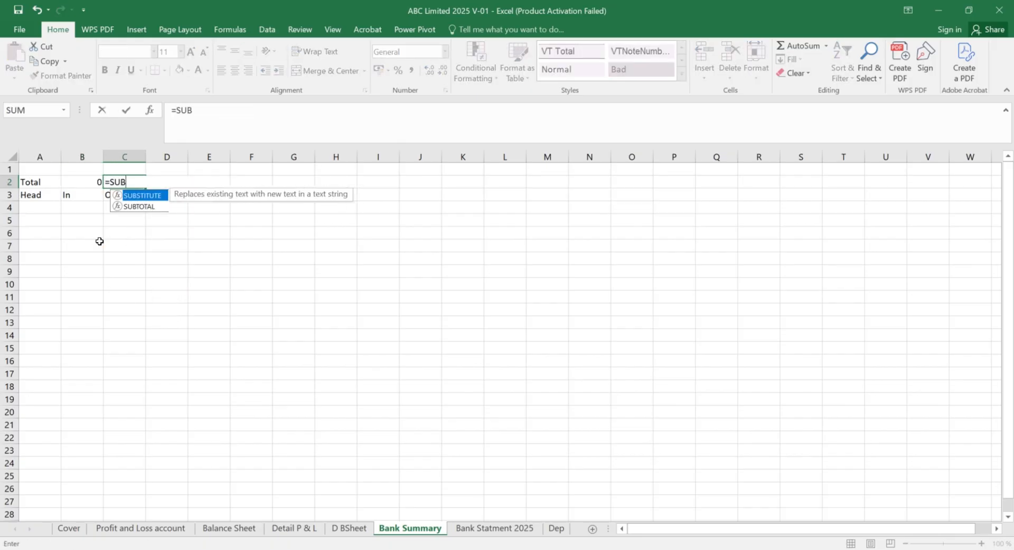
pyautogui.press('Down')
pyautogui.press('Tab')
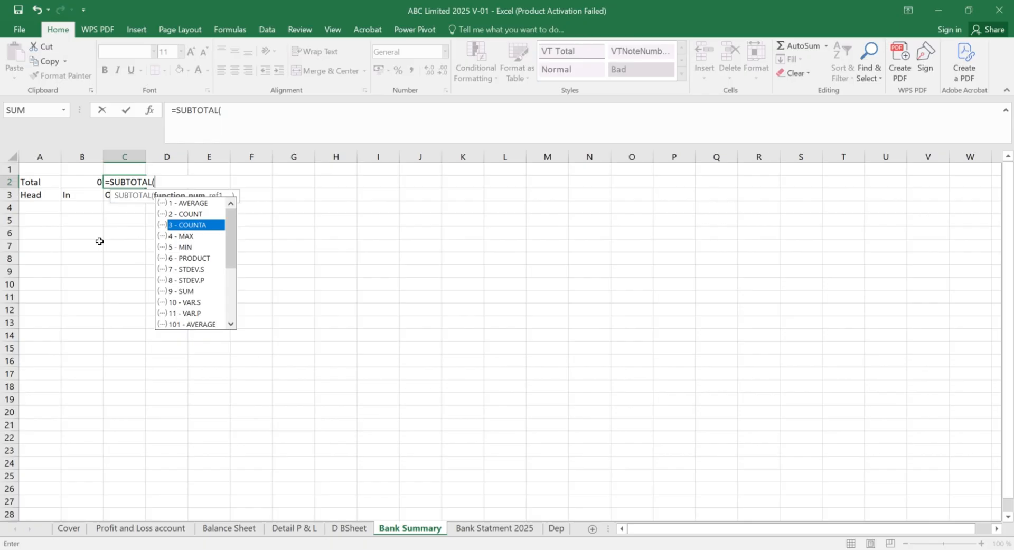
pyautogui.write('9,')
pyautogui.press('Down')
pyautogui.press('Down')
pyautogui.press('Down')
pyautogui.press('Down')
pyautogui.press('Down')
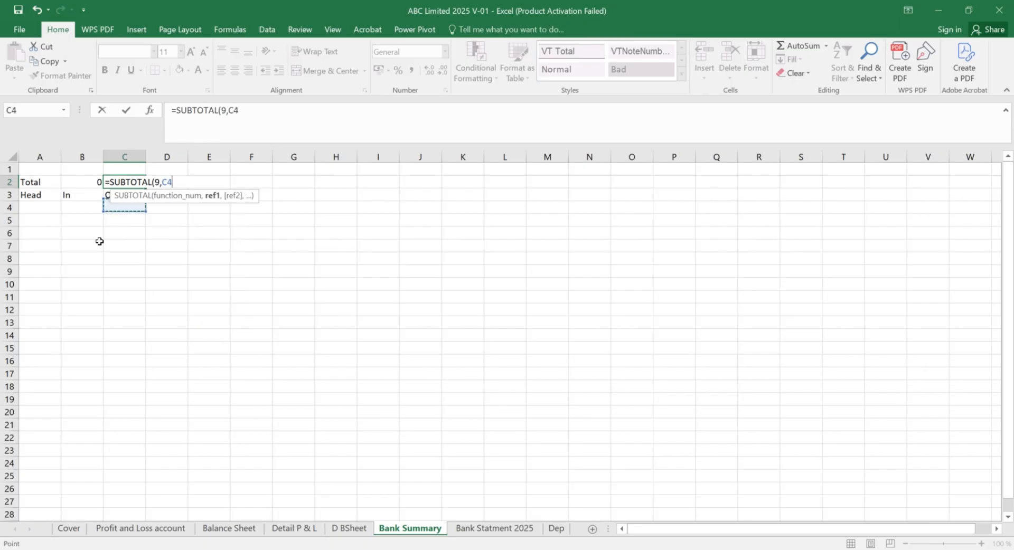
pyautogui.press('Down')
pyautogui.press('Down')
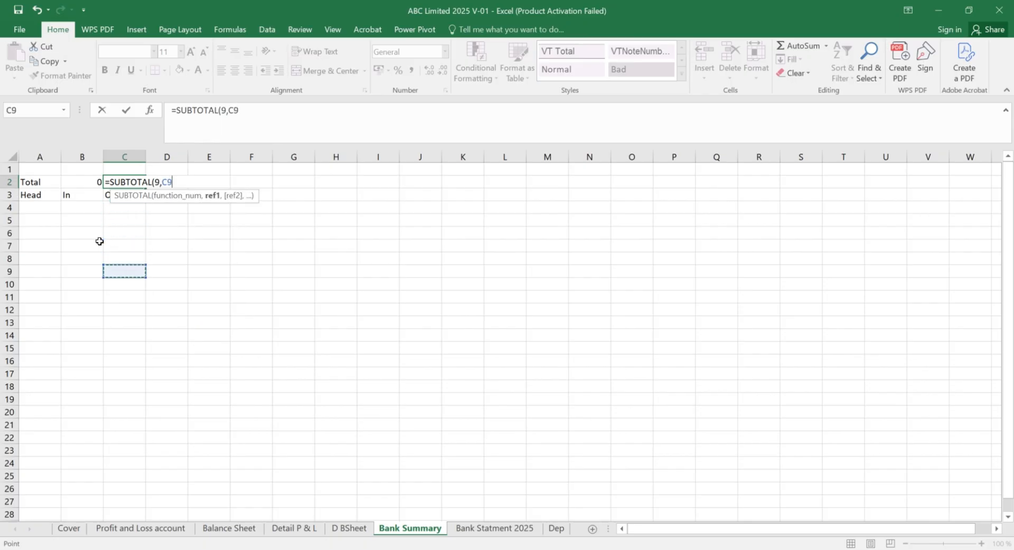
pyautogui.press('Up')
pyautogui.hotkey('shift', 'Down')
pyautogui.hotkey('shift', 'Down')
pyautogui.hotkey('shift', 'Down')
pyautogui.hotkey('shift', 'Down')
pyautogui.hotkey('shift', 'Down')
pyautogui.hotkey('shift', 'Down')
pyautogui.hotkey('shift', 'Down')
pyautogui.hotkey('shift', 'Down')
pyautogui.hotkey('shift', 'Down')
pyautogui.hotkey('shift', 'Down')
pyautogui.hotkey('shift', 'Down')
pyautogui.hotkey('shift', 'Down')
pyautogui.hotkey('shift', 'Down')
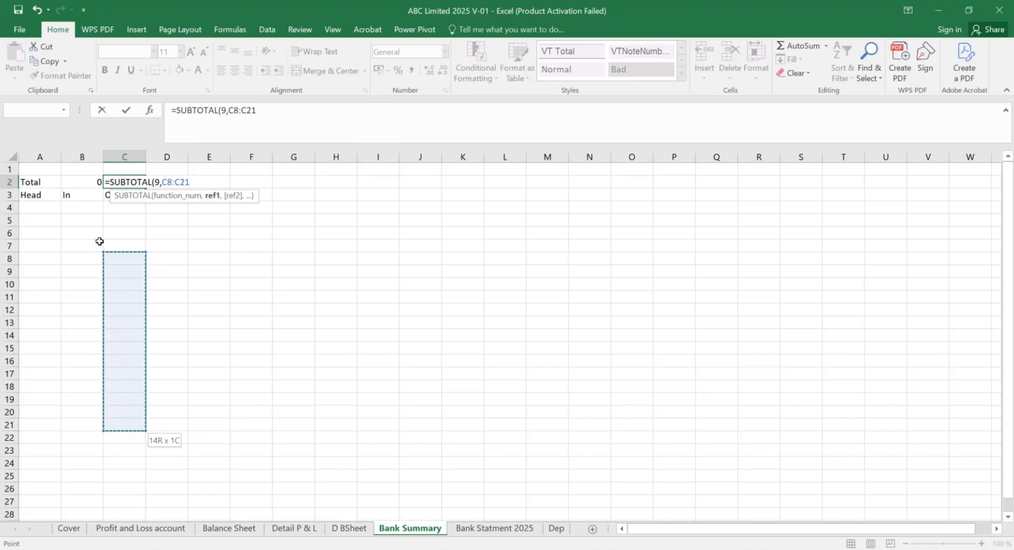
pyautogui.press('Return')
# Step: Enter the currency label GBP in B1 and copy it to C1, above the In and Out totals
pyautogui.press('Left')
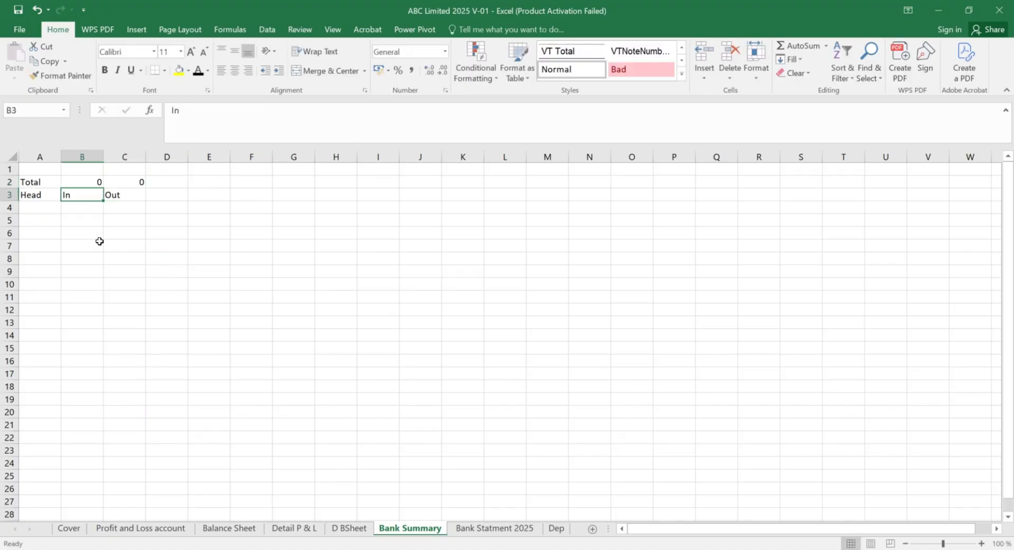
pyautogui.press('Up')
pyautogui.press('Up')
pyautogui.write('gb')
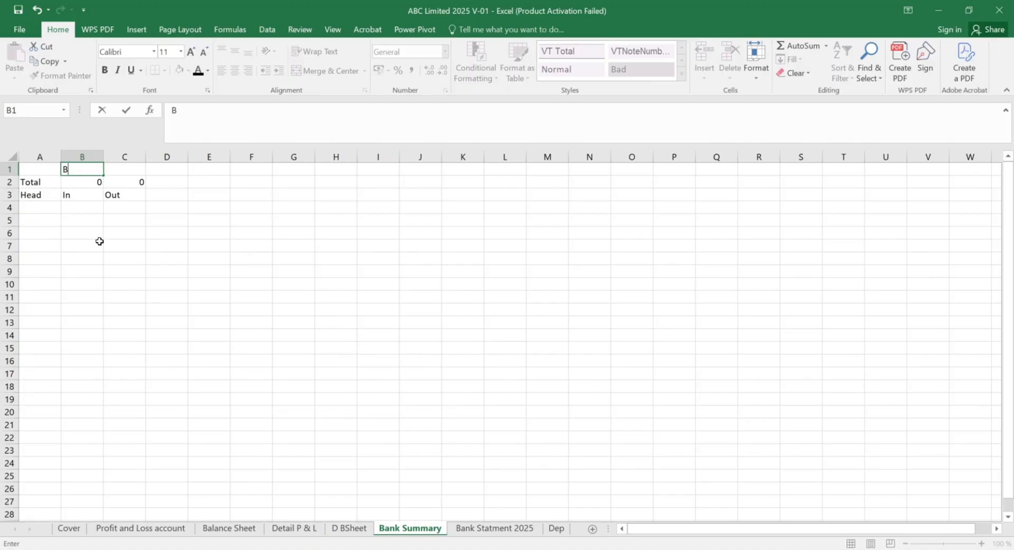
pyautogui.write('P')
pyautogui.press('Return')
pyautogui.press('Up')
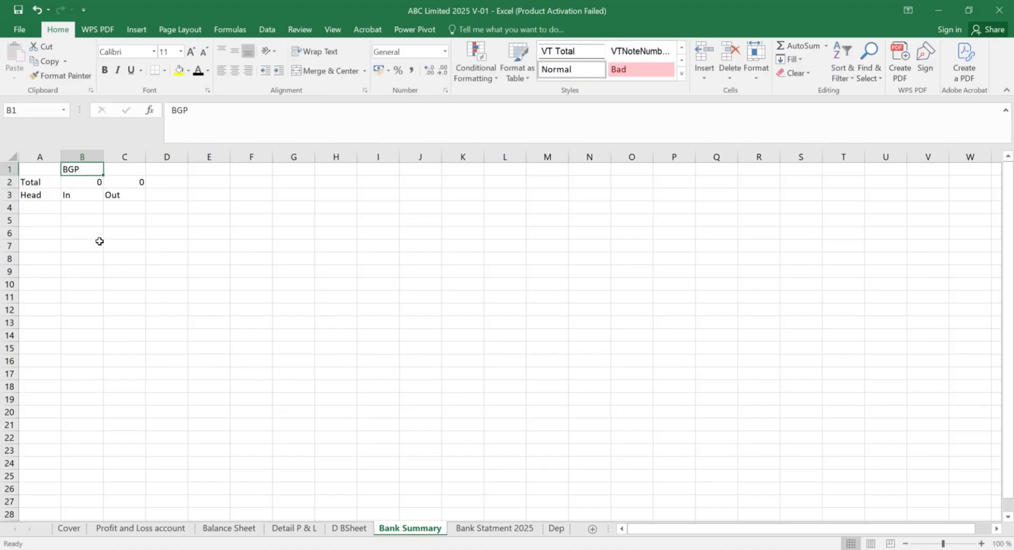
pyautogui.write('GBP')
pyautogui.press('Return')
pyautogui.press('Up')
pyautogui.hotkey('ctrl', 'c')
pyautogui.press('Right')
pyautogui.hotkey('ctrl', 'v')
pyautogui.press('Left')
pyautogui.press('Left')
pyautogui.press('Down')
pyautogui.press('Down')
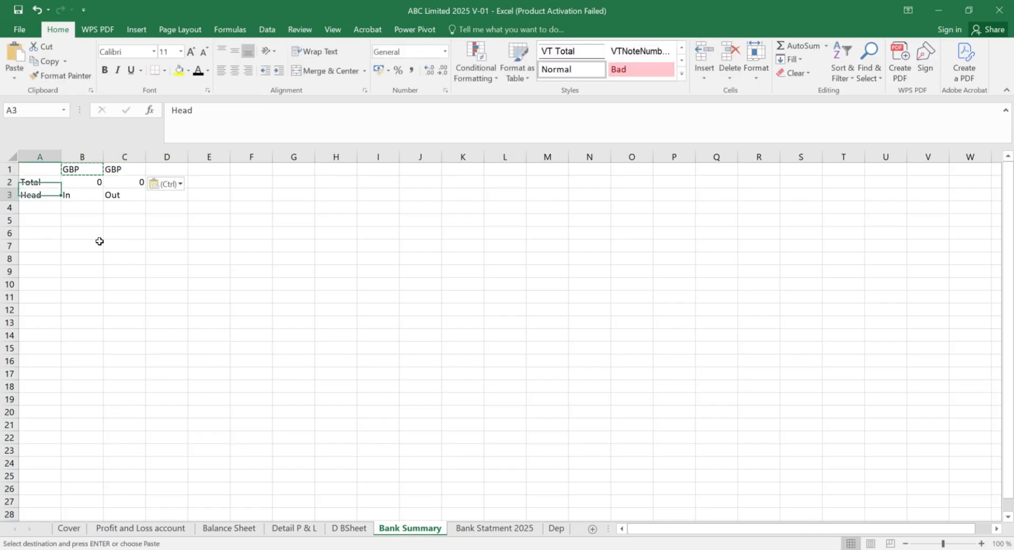
pyautogui.press('Right')
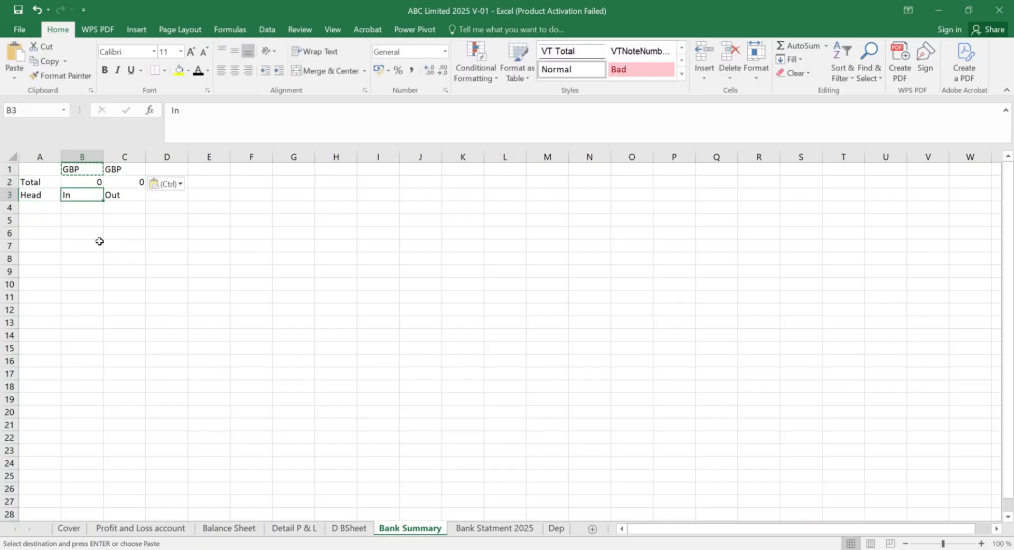
pyautogui.press('Up')
pyautogui.press('Up')
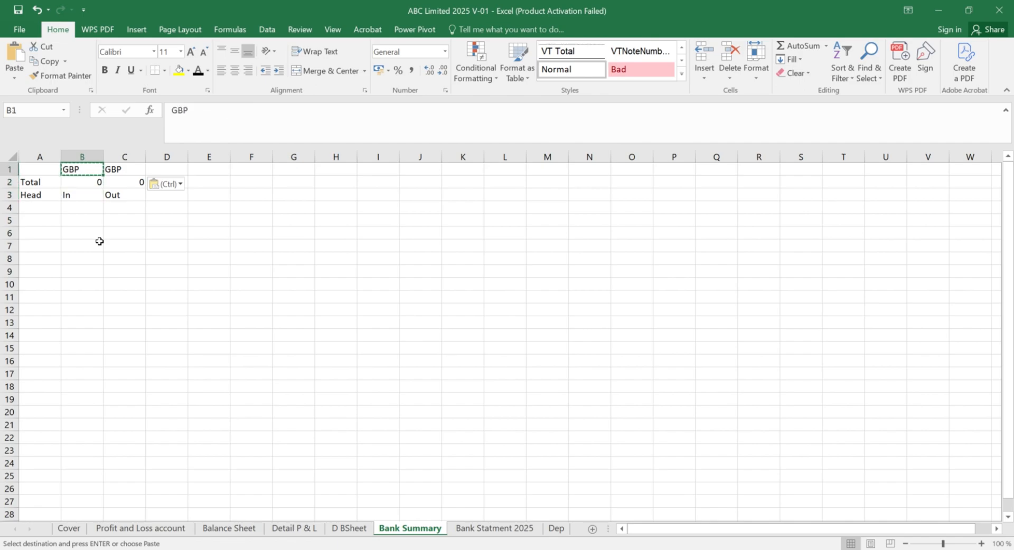
# Step: Apply an outline border around the Total row, A2:C2
pyautogui.press('Left')
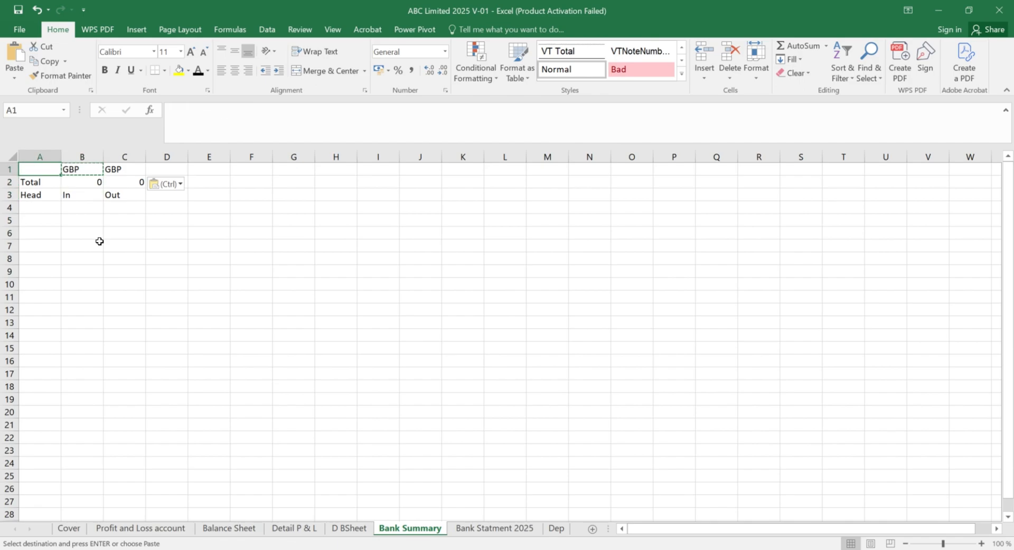
pyautogui.press('Down')
pyautogui.press('Down')
pyautogui.press('Up')
pyautogui.press('Up')
pyautogui.press('Down')
pyautogui.hotkey('shift', 'Right')
pyautogui.hotkey('shift', 'Right')
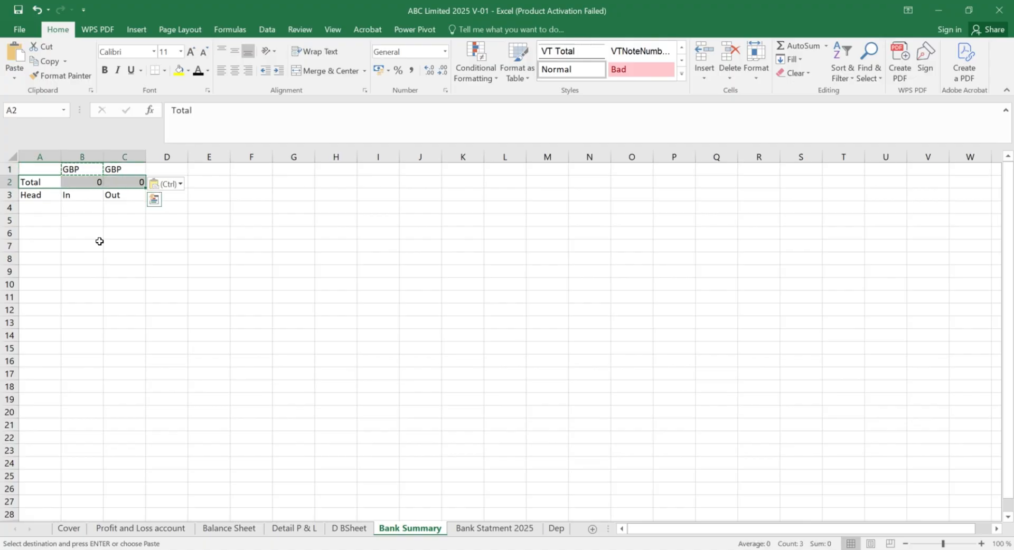
pyautogui.hotkey('alt', 'h')
pyautogui.press('b')
pyautogui.press('t')
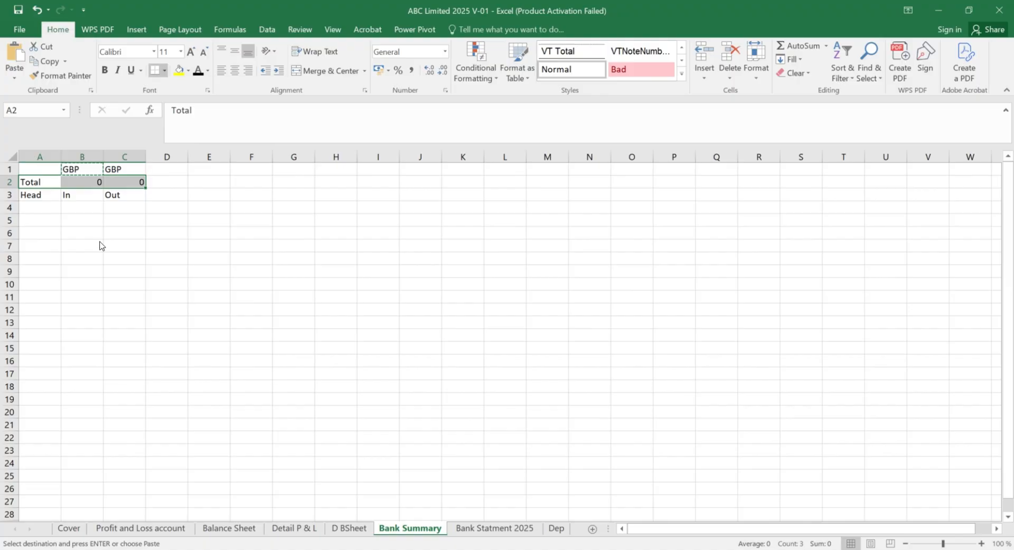
# Step: Apply an outline border around the Head, In and Out header row, A3:C3
pyautogui.press('Down')
pyautogui.press('Down')
pyautogui.press('Up')
pyautogui.hotkey('shift', 'Right')
pyautogui.hotkey('shift', 'Right')
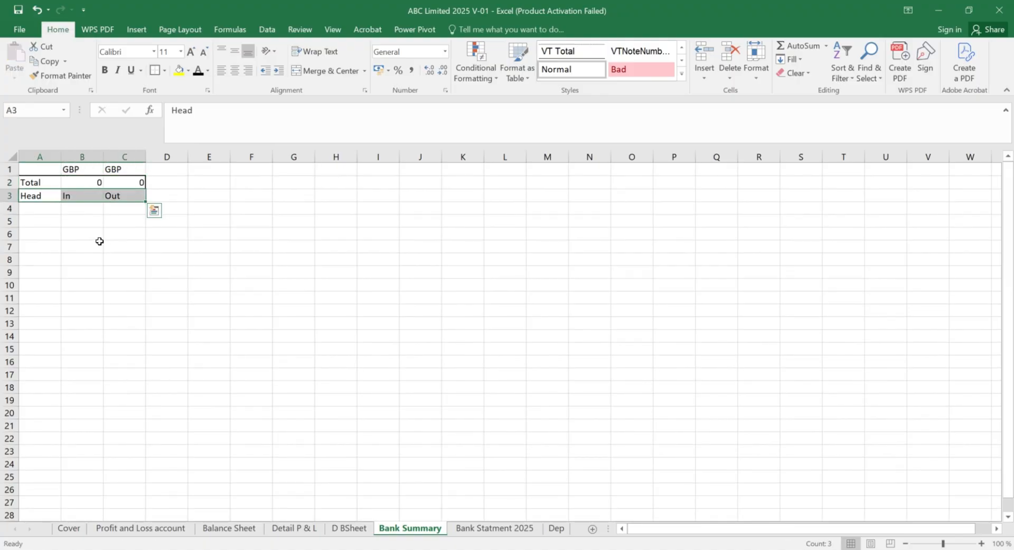
pyautogui.hotkey('alt', 'h')
pyautogui.press('b')
pyautogui.press('t')
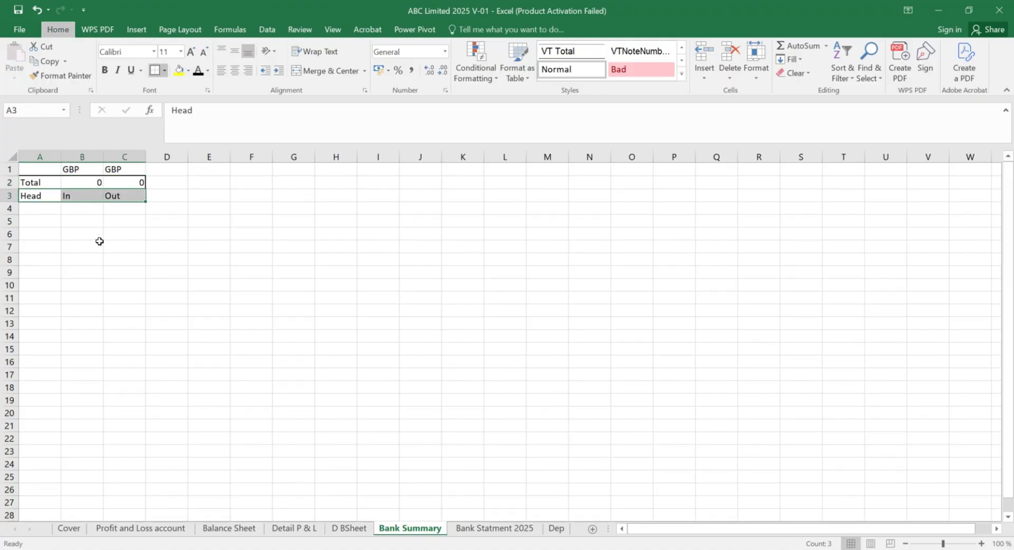
# Step: Apply an outline border around the Out column from C3 to C19
pyautogui.press('Up')
pyautogui.press('Down')
pyautogui.press('Right')
pyautogui.press('Right')
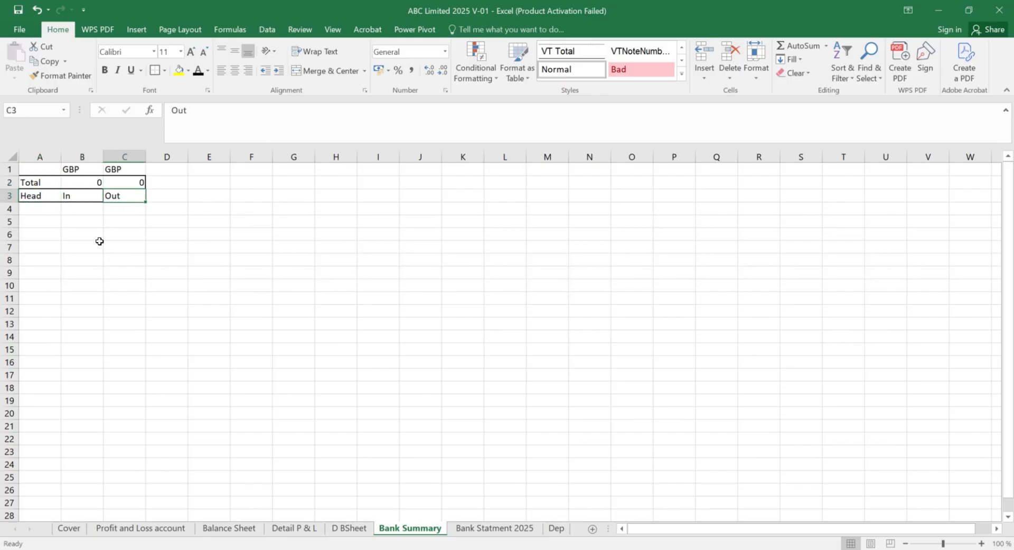
pyautogui.press('Up')
pyautogui.press('Down')
pyautogui.press('Right')
pyautogui.press('Down')
pyautogui.press('Left')
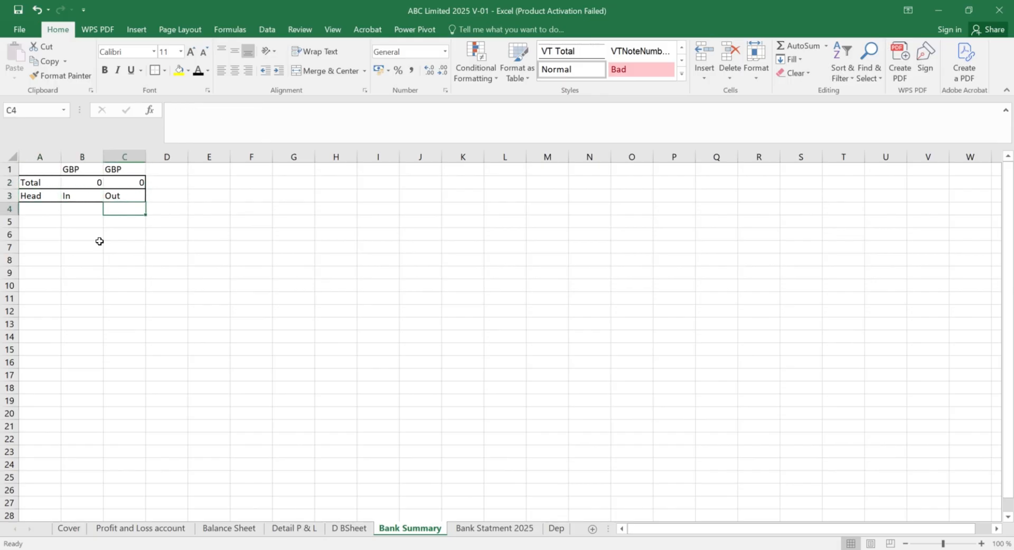
pyautogui.press('Up')
pyautogui.hotkey('shift', 'Down')
pyautogui.hotkey('shift', 'Down')
pyautogui.hotkey('shift', 'Down')
pyautogui.hotkey('shift', 'Down')
pyautogui.hotkey('shift', 'Down')
pyautogui.hotkey('shift', 'Down')
pyautogui.hotkey('shift', 'Down')
pyautogui.hotkey('shift', 'Down')
pyautogui.hotkey('shift', 'Down')
pyautogui.hotkey('shift', 'Down')
pyautogui.hotkey('shift', 'Down')
pyautogui.hotkey('shift', 'Down')
pyautogui.hotkey('shift', 'Down')
pyautogui.hotkey('shift', 'Down')
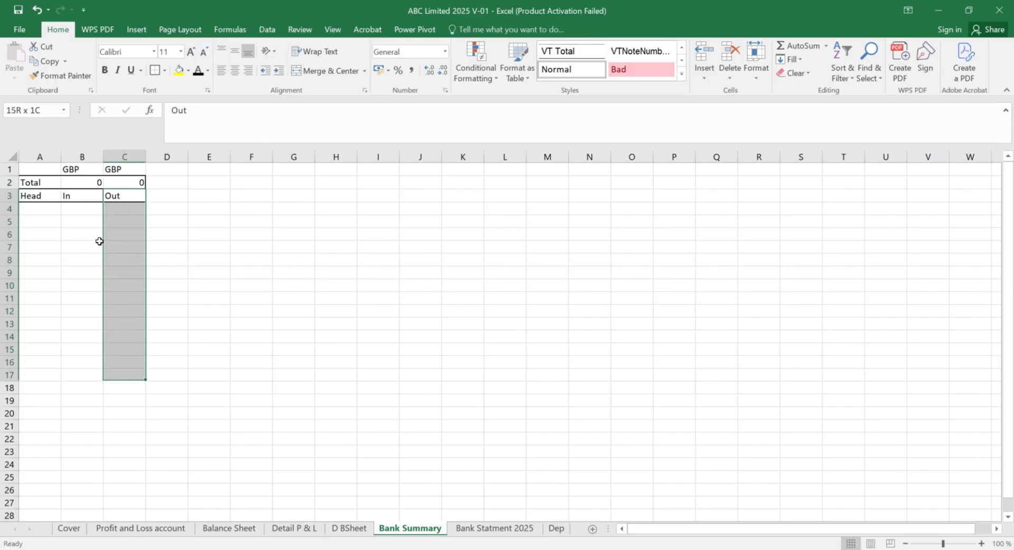
pyautogui.hotkey('shift', 'Down')
pyautogui.hotkey('shift', 'Down')
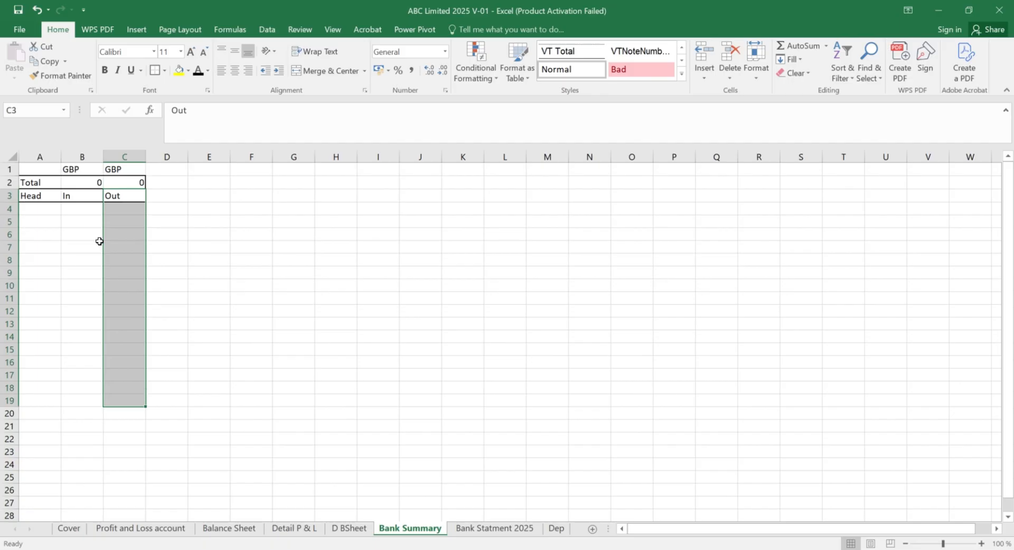
pyautogui.hotkey('ctrl', 'shift', '7')
# Step: Apply an outline border around the In column from B3 to B19
pyautogui.press('Left')
pyautogui.hotkey('shift', 'Down')
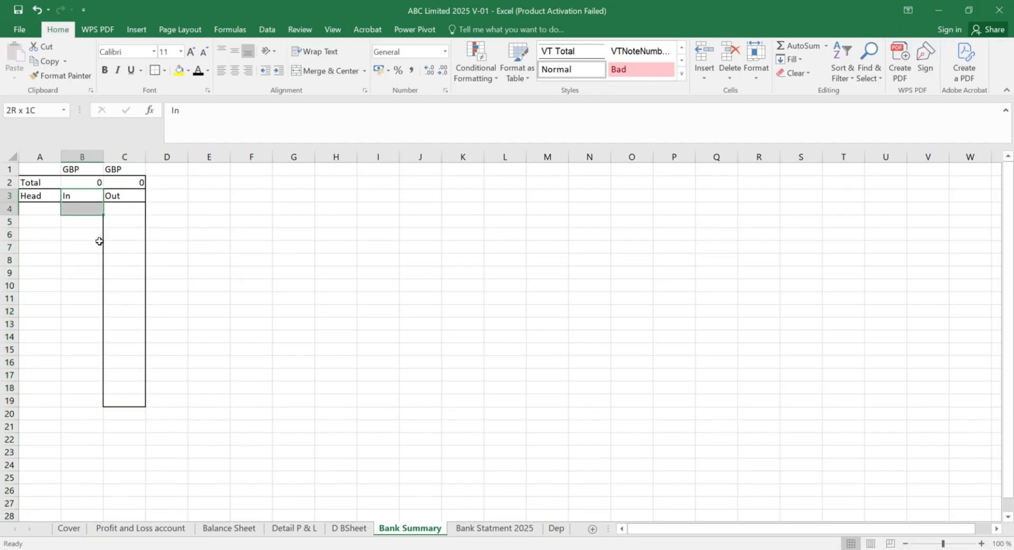
pyautogui.hotkey('shift', 'Down')
pyautogui.hotkey('shift', 'Down')
pyautogui.hotkey('shift', 'Down')
pyautogui.hotkey('shift', 'Down')
pyautogui.hotkey('shift', 'Down')
pyautogui.hotkey('shift', 'Down')
pyautogui.hotkey('shift', 'Down')
pyautogui.hotkey('shift', 'Down')
pyautogui.hotkey('shift', 'Down')
pyautogui.hotkey('shift', 'Down')
pyautogui.hotkey('shift', 'Down')
pyautogui.hotkey('shift', 'Down')
pyautogui.hotkey('shift', 'Down')
pyautogui.hotkey('shift', 'Down')
pyautogui.hotkey('shift', 'Down')
pyautogui.hotkey('shift', 'Down')
pyautogui.hotkey('shift', 'Up')
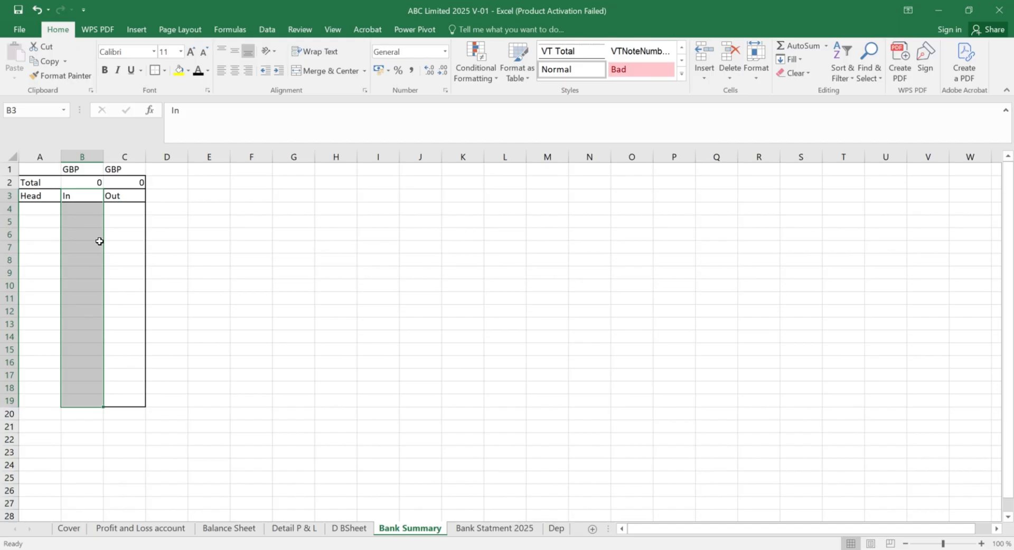
pyautogui.hotkey('ctrl', 'shift', '7')
# Step: Apply an outline border around the whole Head, In and Out table, A3:C19
pyautogui.press('Left')
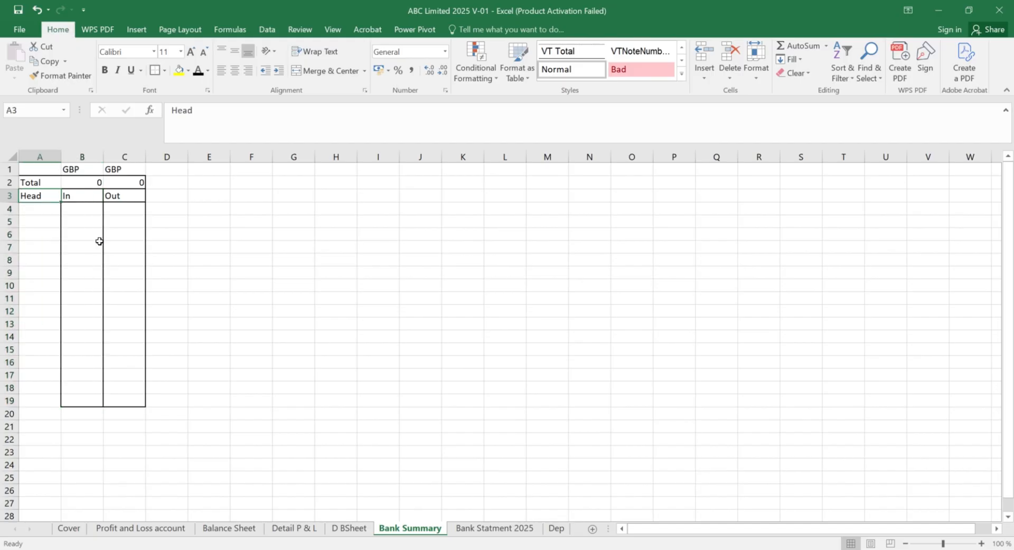
pyautogui.press('Down')
pyautogui.press('Up')
pyautogui.hotkey('shift', 'Right')
pyautogui.hotkey('shift', 'Right')
pyautogui.hotkey('shift', 'Down')
pyautogui.hotkey('shift', 'Down')
pyautogui.hotkey('shift', 'Down')
pyautogui.hotkey('shift', 'Down')
pyautogui.hotkey('shift', 'Down')
pyautogui.hotkey('shift', 'Down')
pyautogui.hotkey('shift', 'Down')
pyautogui.hotkey('shift', 'Down')
pyautogui.hotkey('shift', 'Down')
pyautogui.hotkey('shift', 'Down')
pyautogui.hotkey('shift', 'Down')
pyautogui.hotkey('shift', 'Down')
pyautogui.hotkey('shift', 'Down')
pyautogui.hotkey('shift', 'Down')
pyautogui.hotkey('shift', 'Down')
pyautogui.hotkey('shift', 'Down')
pyautogui.hotkey('shift', 'Down')
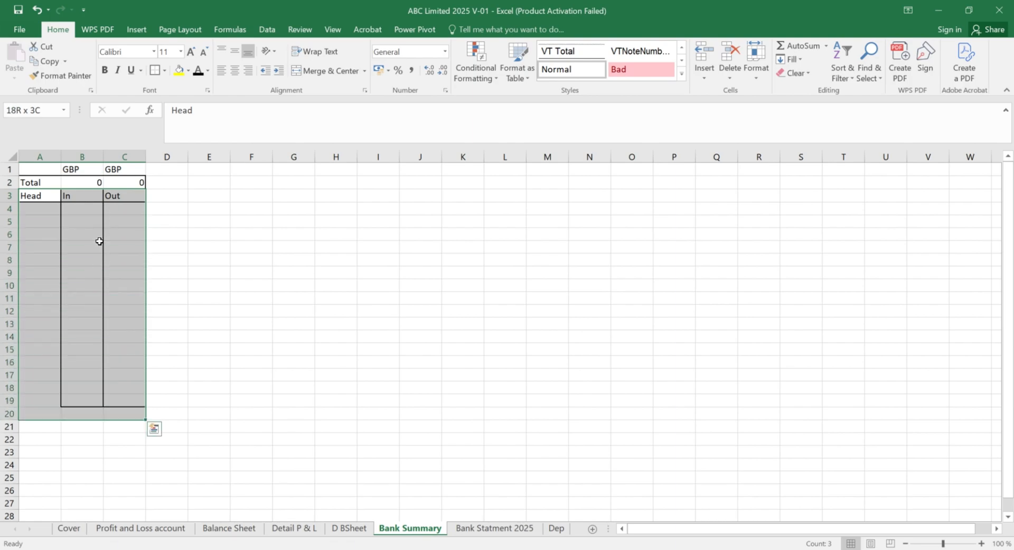
pyautogui.hotkey('shift', 'Up')
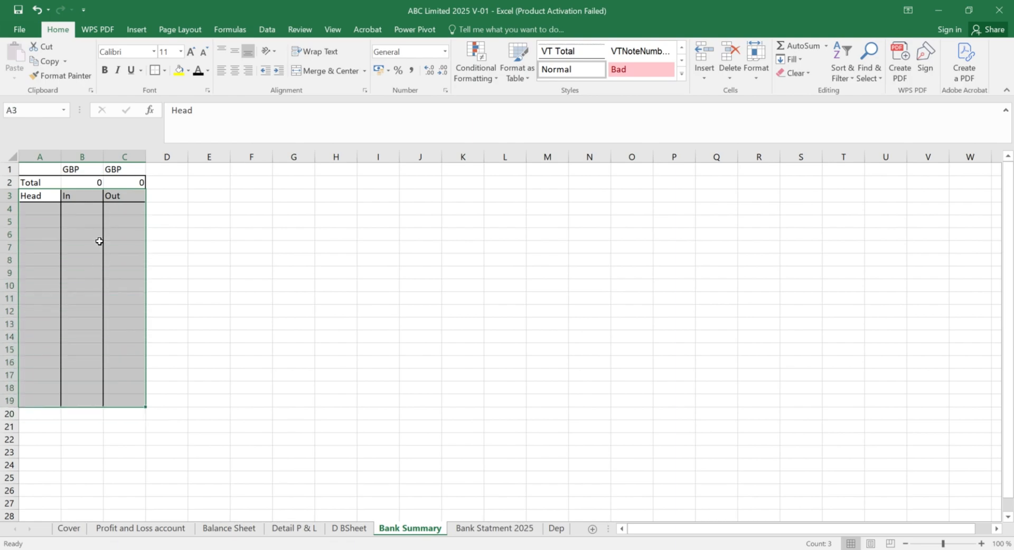
# Step: Inspect the range used by the In column's subtotal formula in B2
pyautogui.hotkey('ctrl', 'Home')
pyautogui.press('Right')
pyautogui.press('Right')
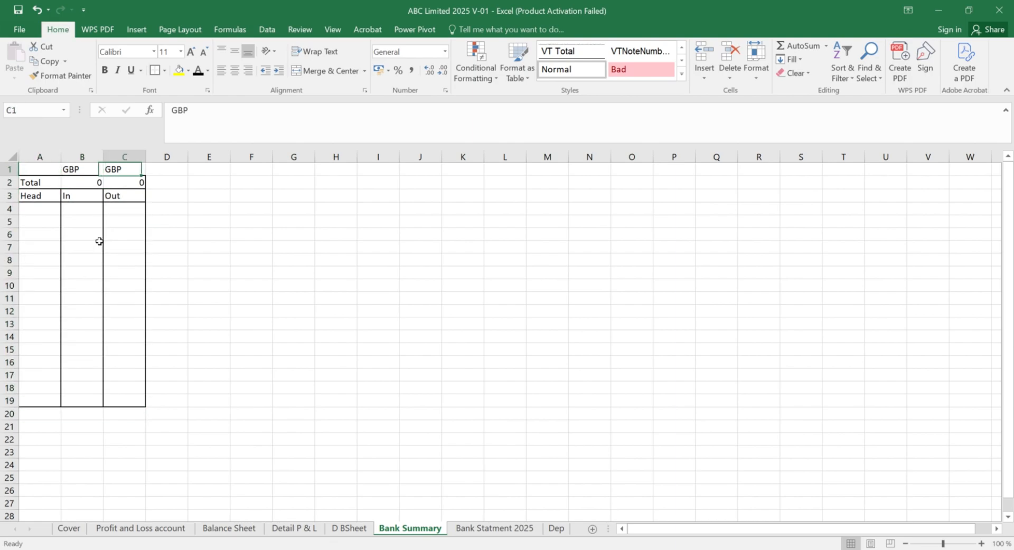
pyautogui.press('Down')
pyautogui.press('Left')
pyautogui.press('Down')
pyautogui.press('Down')
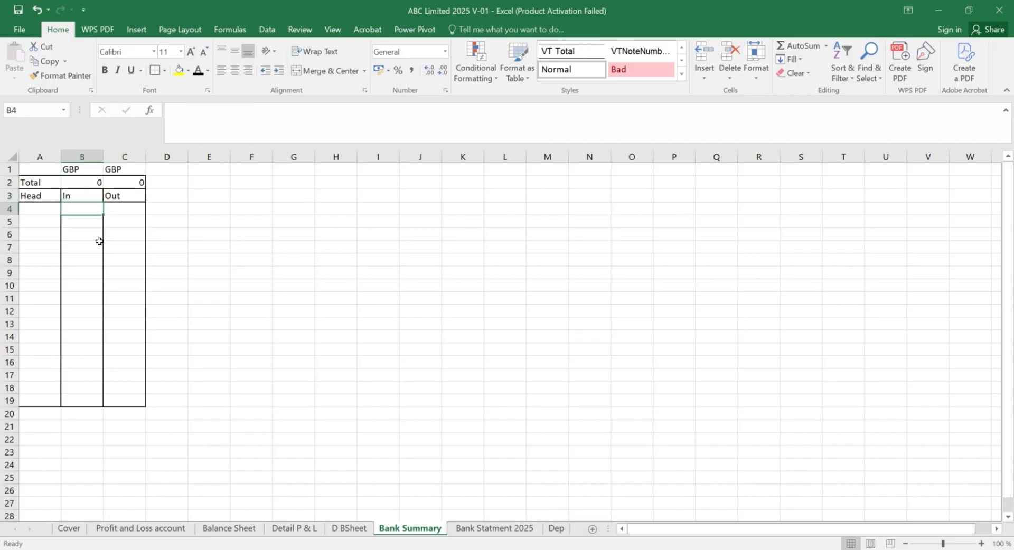
pyautogui.press('Up')
pyautogui.press('Up')
pyautogui.press('F2')
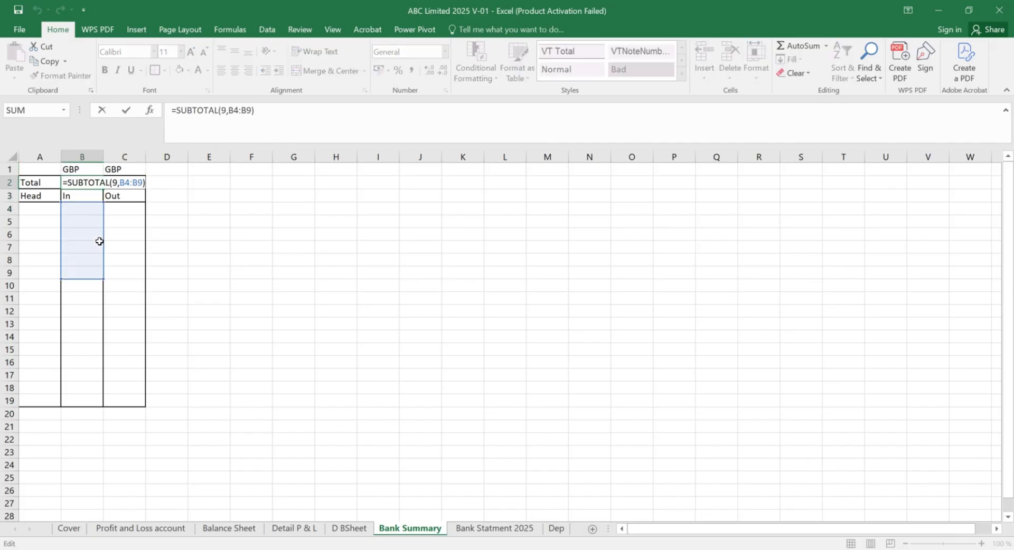
pyautogui.press('Return')
# Step: Change the Out column's subtotal formula in C2 to =SUBTOTAL(9,C8:C19)
pyautogui.press('Up')
pyautogui.press('Right')
pyautogui.press('F2')
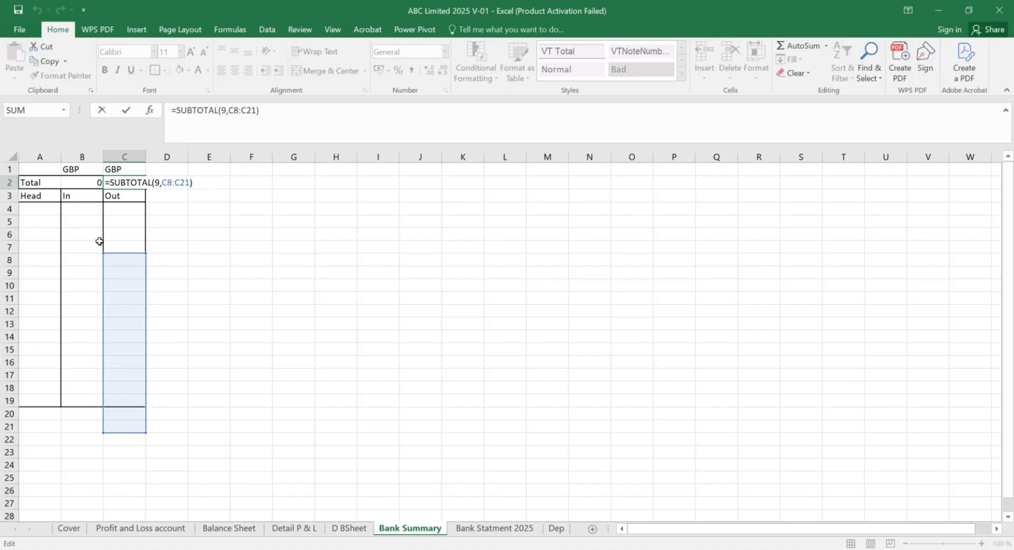
pyautogui.press('Left')
pyautogui.press('BackSpace')
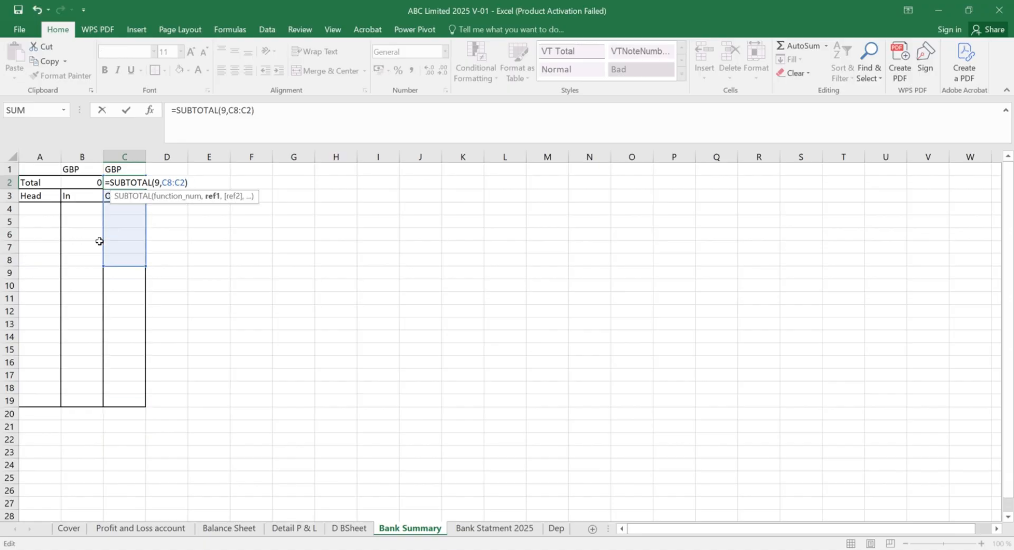
pyautogui.press('BackSpace')
pyautogui.write('19')
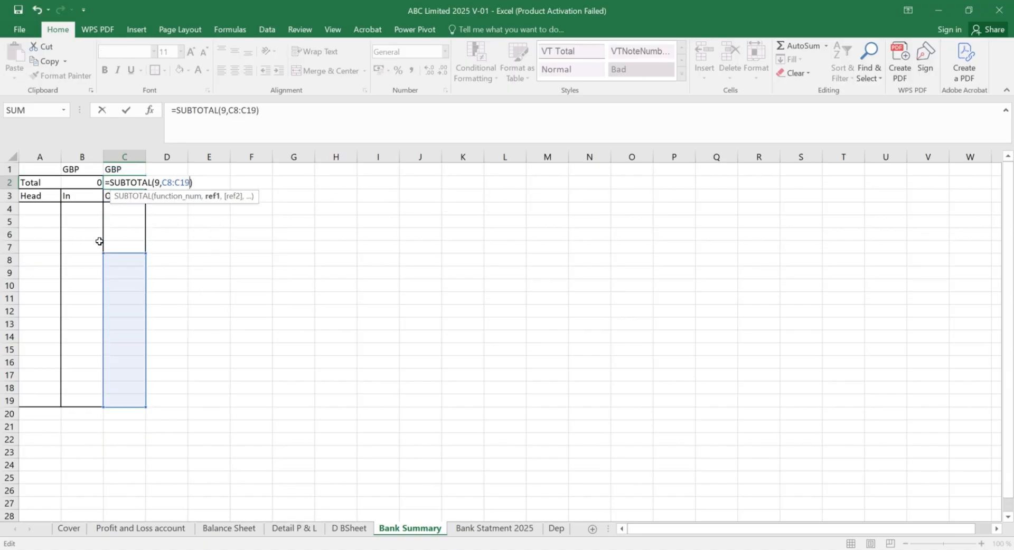
pyautogui.press('Return')
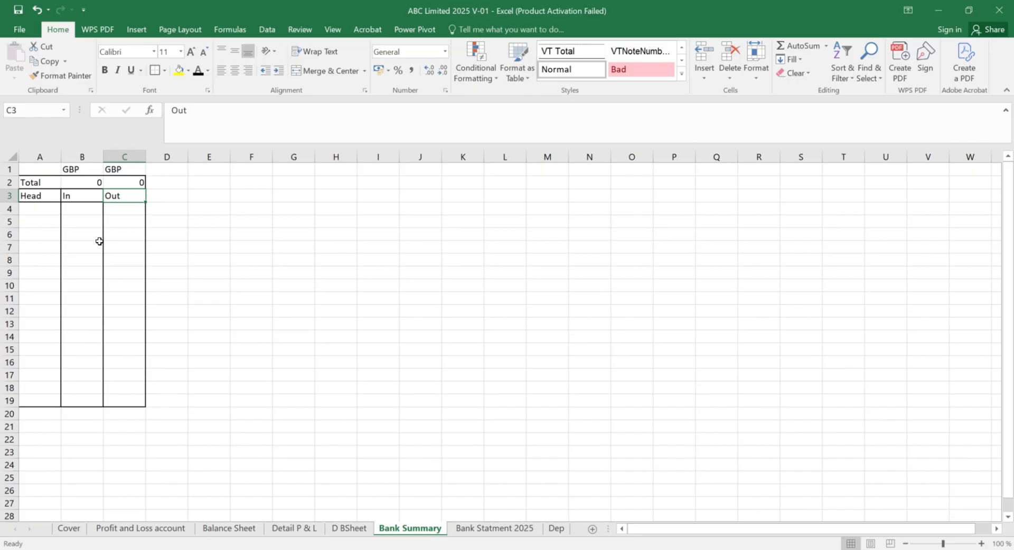
# Step: Extend the subtotal range in C2 so the formula reads =SUBTOTAL(9,C8:C25)
pyautogui.press('Up')
pyautogui.press('F2')
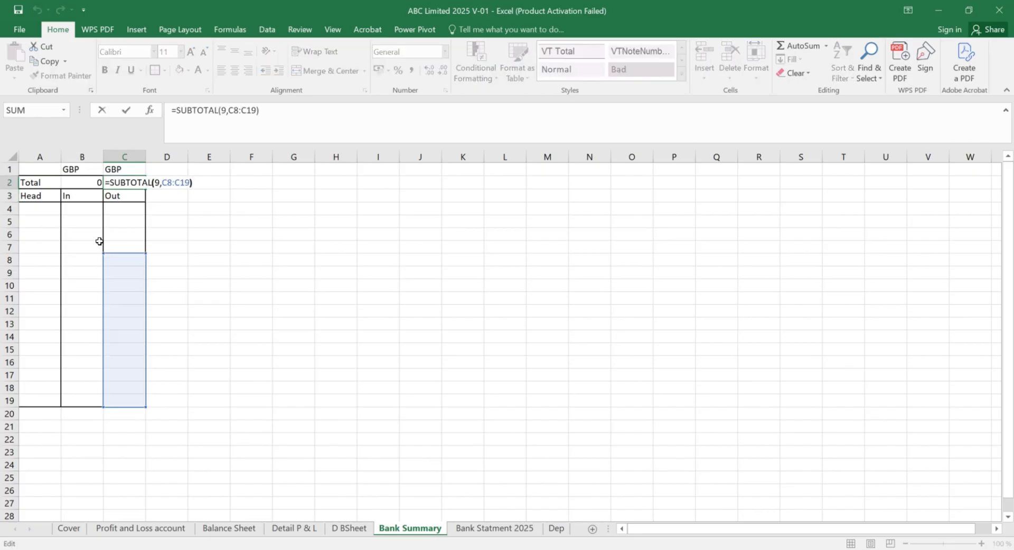
pyautogui.press('BackSpace')
pyautogui.press('BackSpace')
pyautogui.write('25')
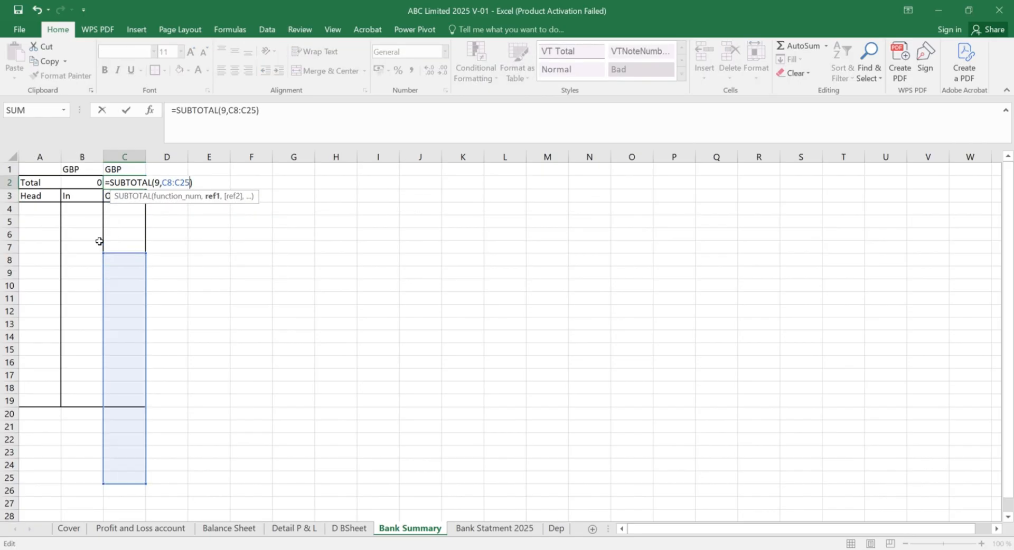
pyautogui.press('Return')
pyautogui.press('Left')
pyautogui.press('Left')
pyautogui.hotkey('shift', 'Right')
pyautogui.hotkey('shift', 'Right')
pyautogui.hotkey('shift', 'Down')
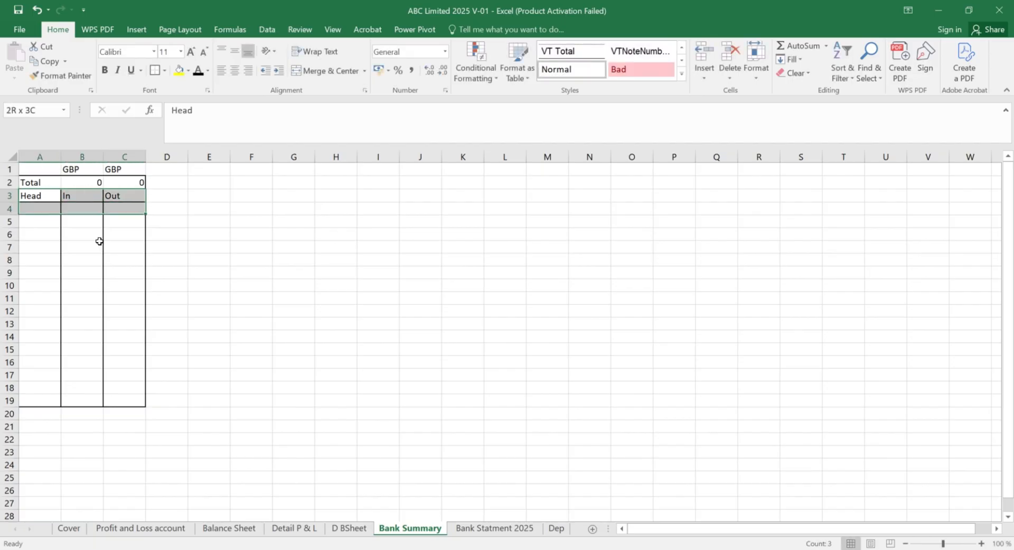
pyautogui.hotkey('shift', 'Down')
pyautogui.hotkey('shift', 'Down')
pyautogui.hotkey('shift', 'Down')
pyautogui.hotkey('shift', 'Down')
pyautogui.hotkey('shift', 'Down')
# Step: List Asper in A4 and Ebay in A5 under the Head column
pyautogui.press('Down')
pyautogui.press('Down')
pyautogui.press('Down')
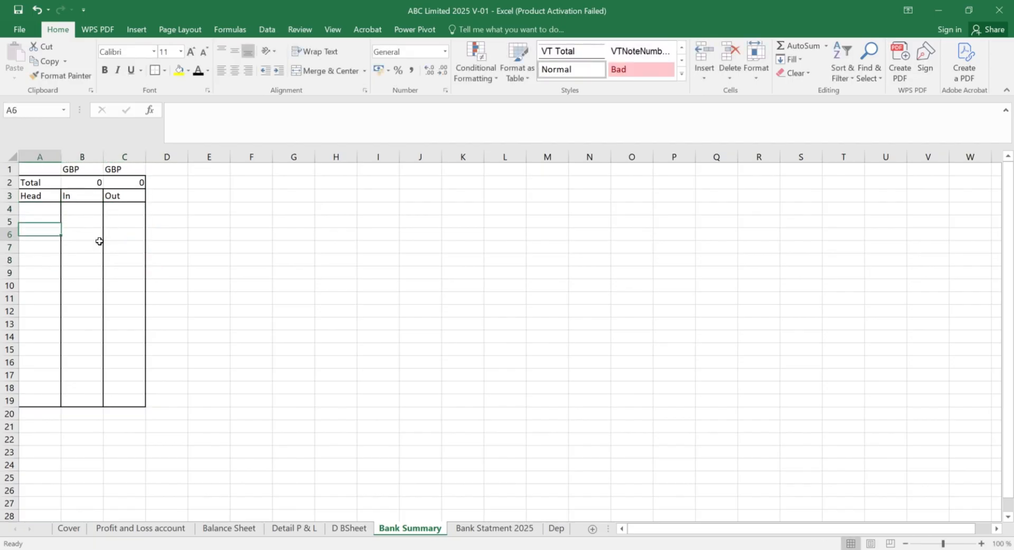
pyautogui.press('Up')
pyautogui.press('Up')
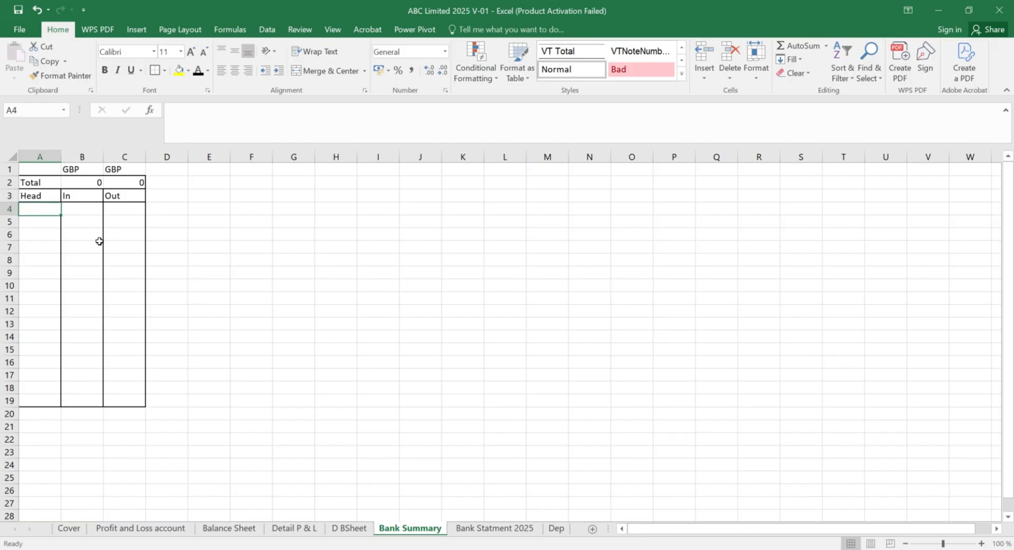
pyautogui.write('As')
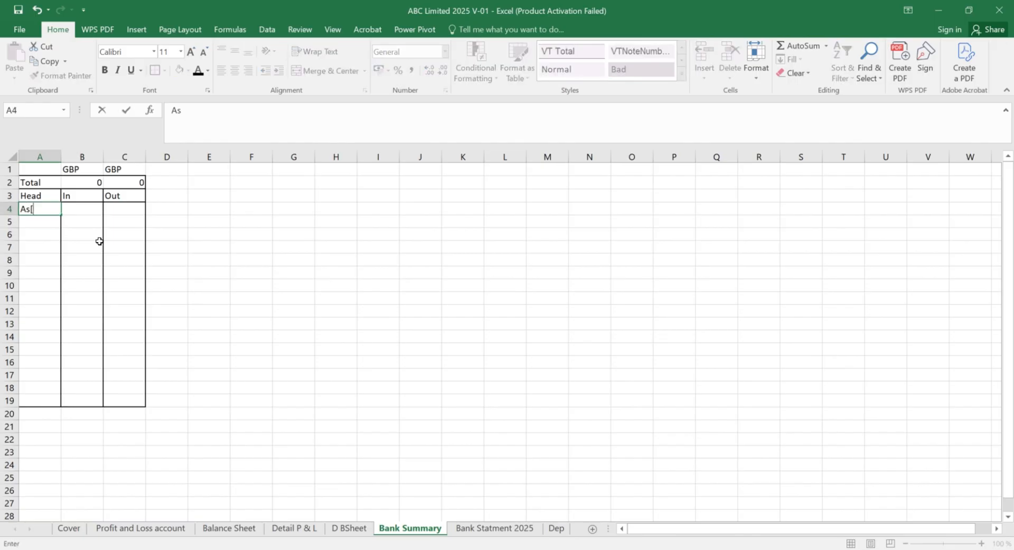
pyautogui.write('[er')
pyautogui.press('BackSpace')
pyautogui.press('BackSpace')
pyautogui.write('pe')
pyautogui.press('Return')
pyautogui.write('Ebay')
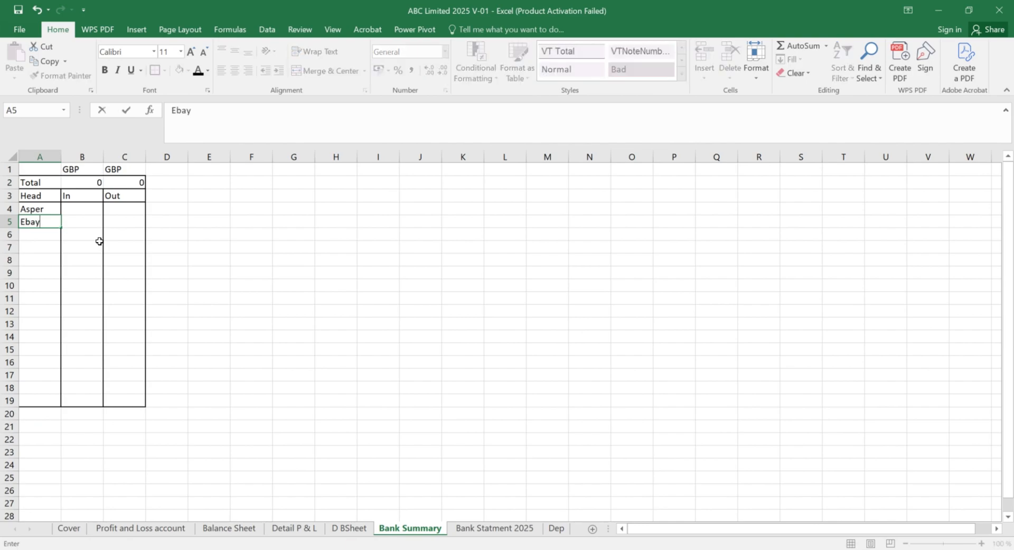
pyautogui.press('Return')
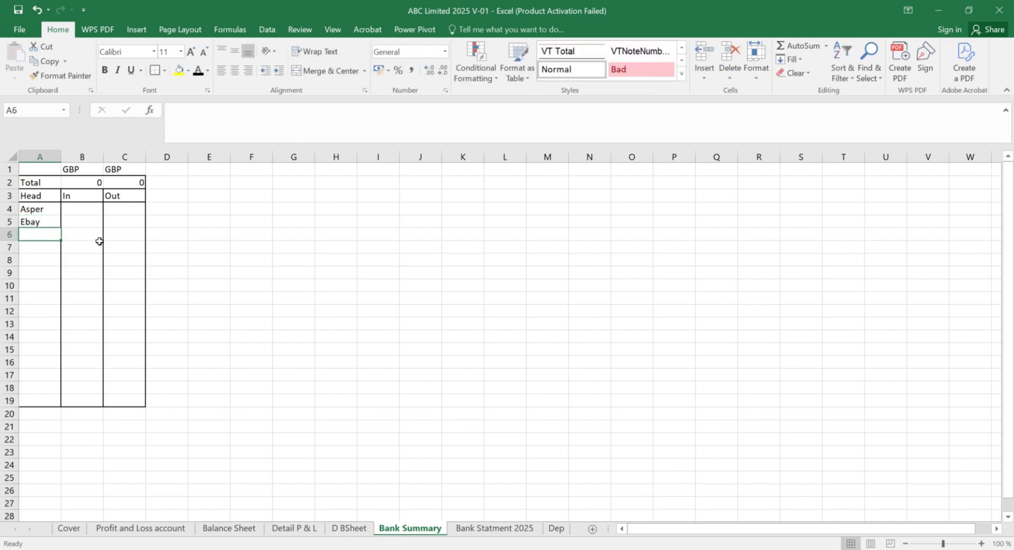
pyautogui.write('Au')
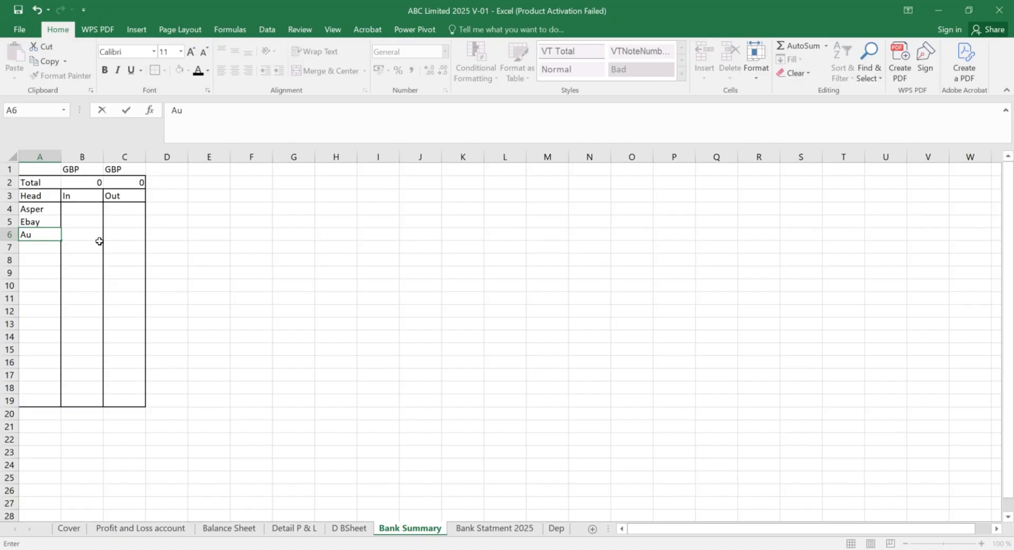
pyautogui.press('BackSpace')
pyautogui.press('Return')
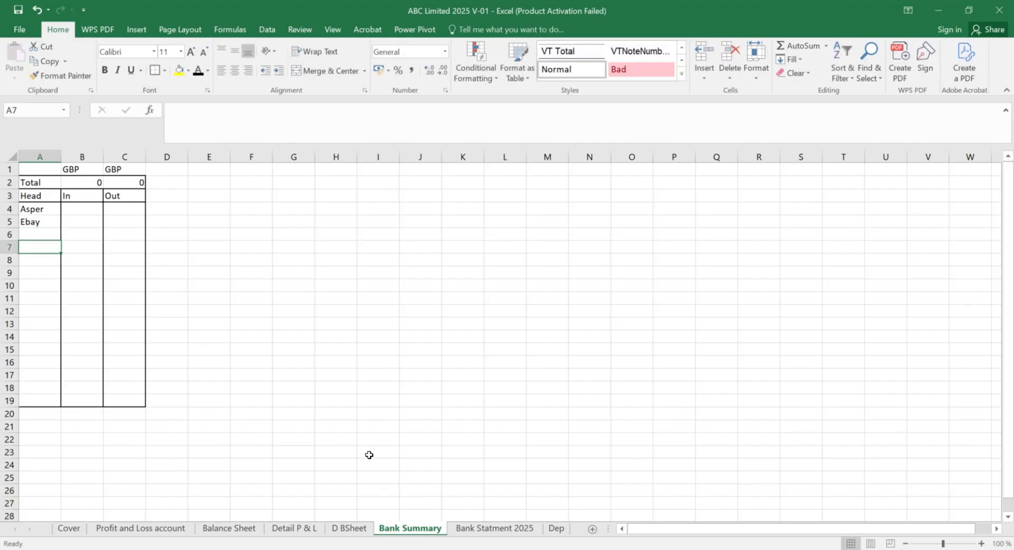
# Step: Filter the Debit Amount column on the Bank Statment 2025 sheet to blanks only and review the heads that remain
pyautogui.click(494, 528)
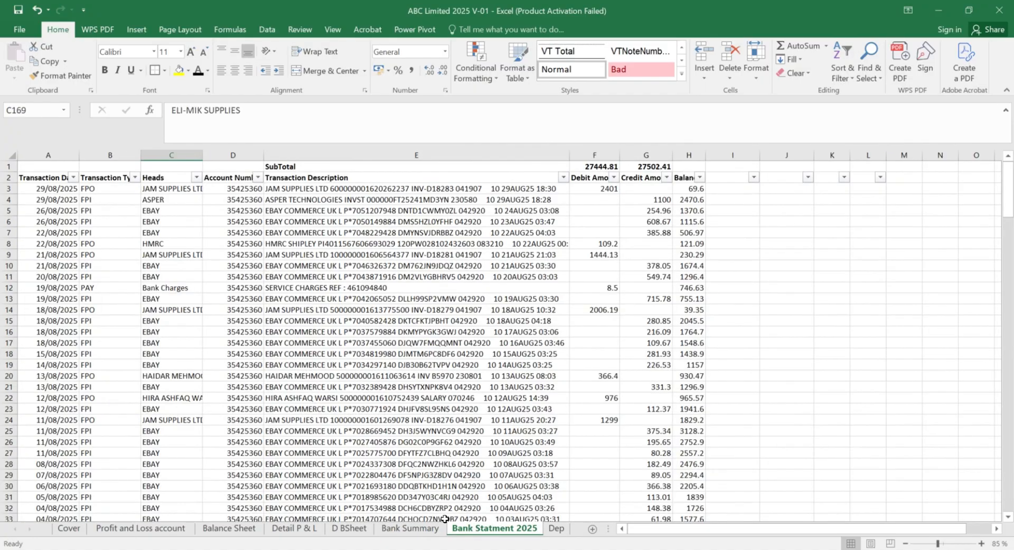
pyautogui.click(613, 178)
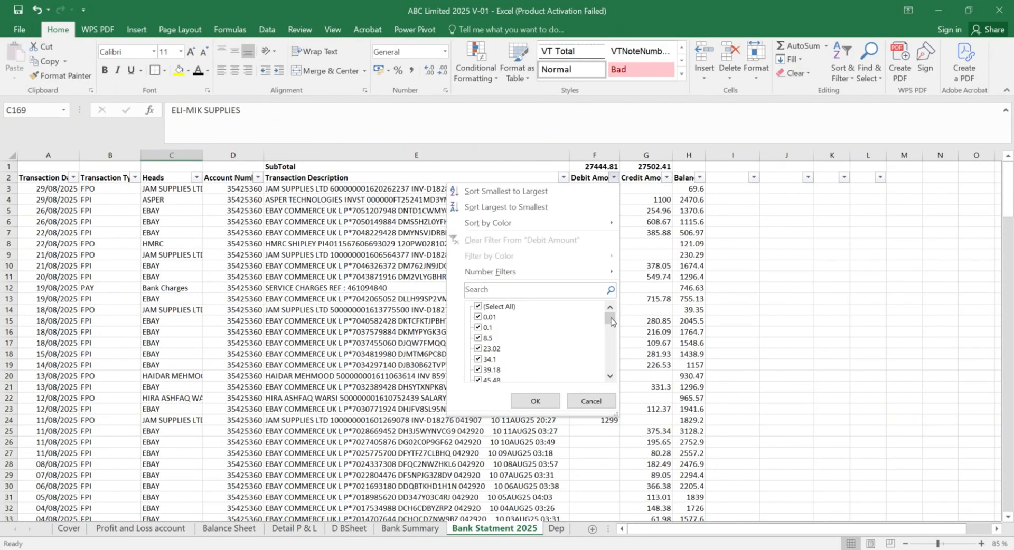
pyautogui.click(496, 307)
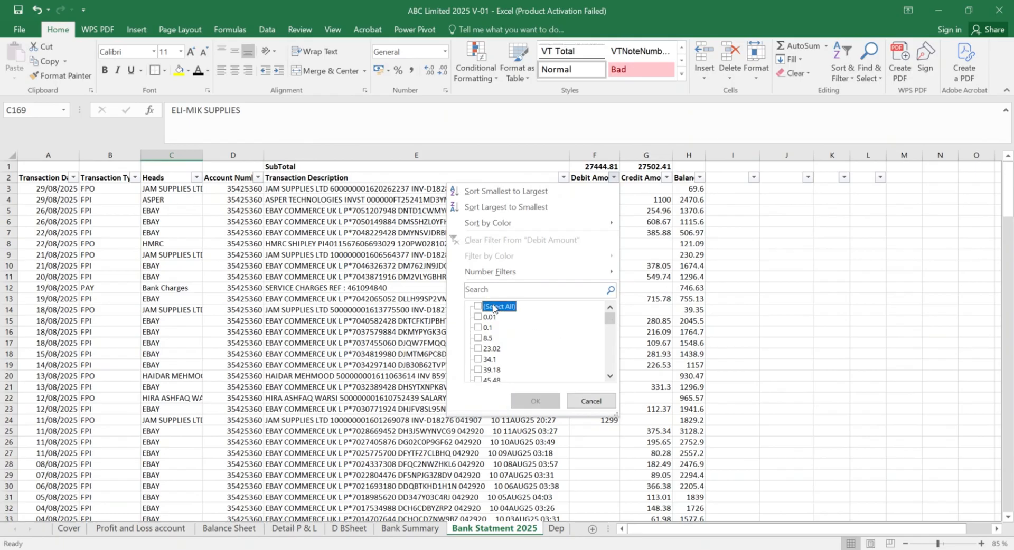
pyautogui.moveTo(612, 321); pyautogui.dragTo(606, 373)
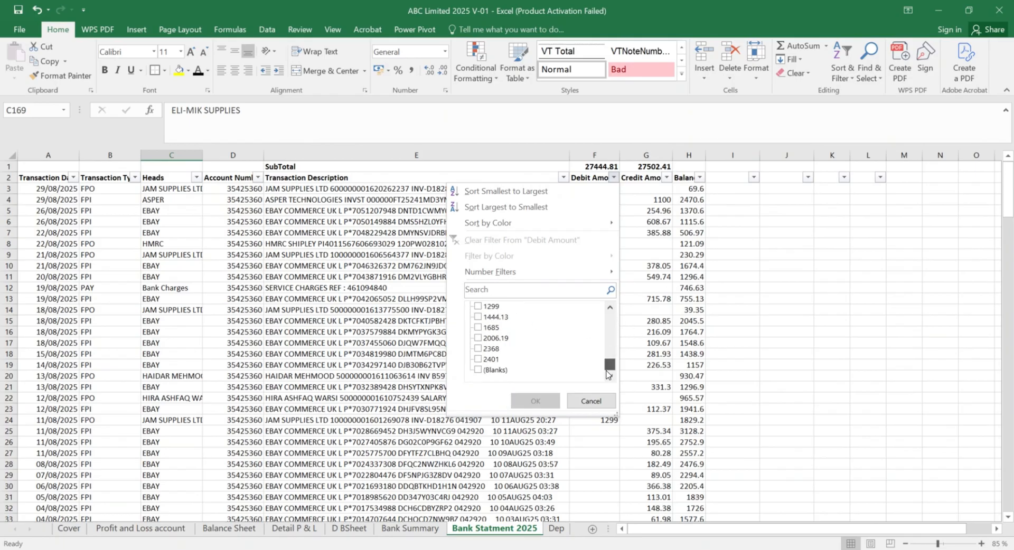
pyautogui.click(491, 370)
pyautogui.click(533, 400)
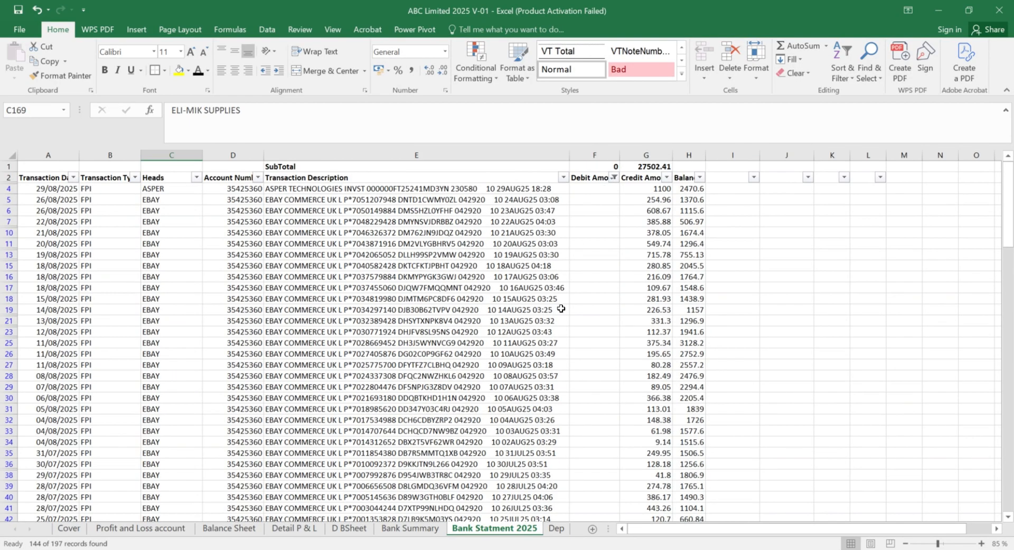
pyautogui.click(196, 177)
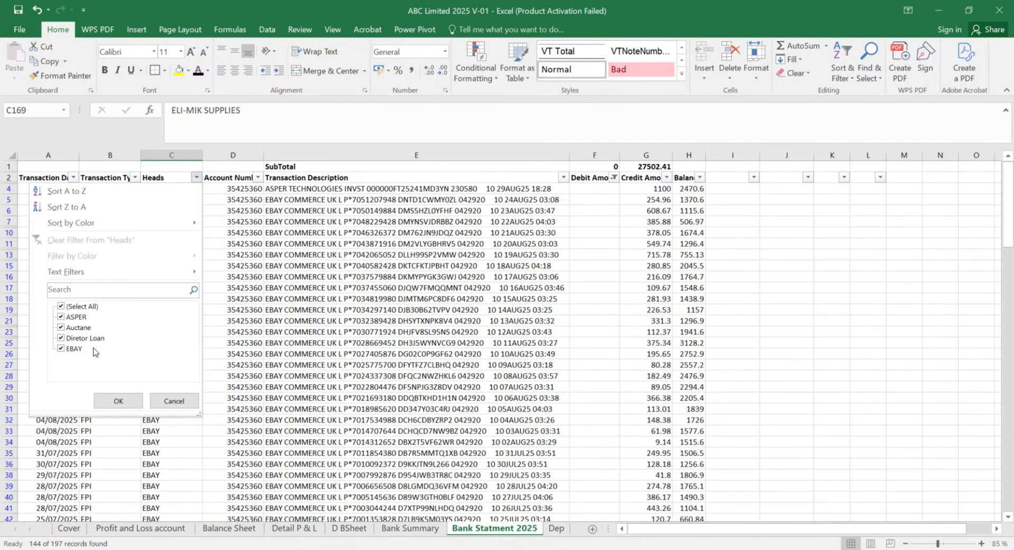
pyautogui.click(175, 401)
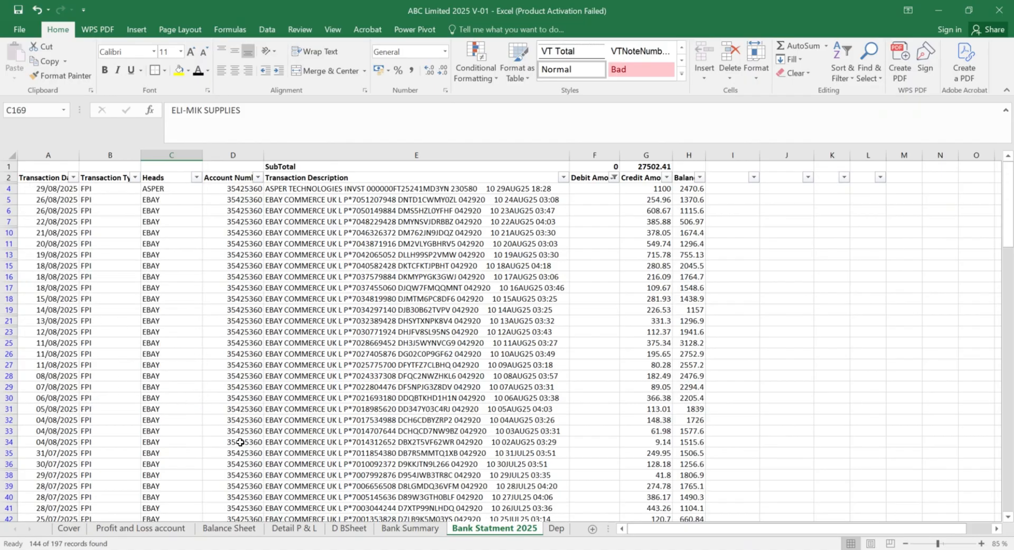
# Step: Add Auctane in A6 under the Head column of the Bank Summary sheet
pyautogui.click(397, 534)
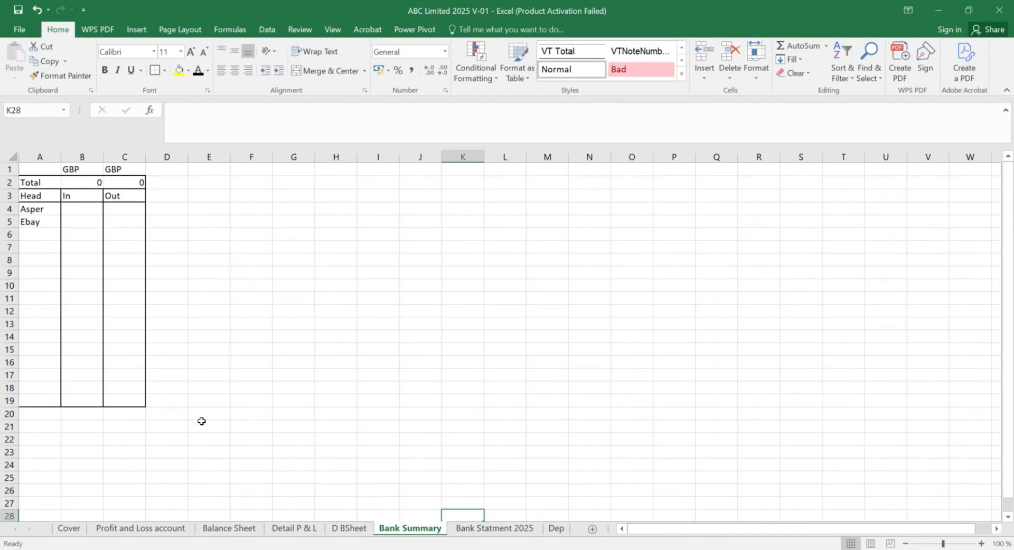
pyautogui.click(32, 231)
pyautogui.write('Asper')
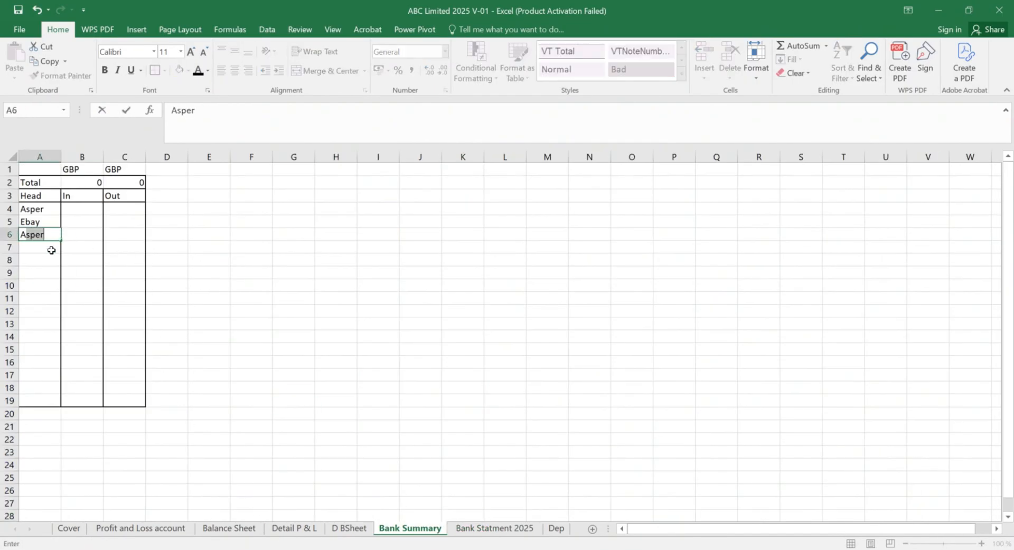
pyautogui.write('uctane')
pyautogui.press('Return')
# Step: Add Director Loan in A7 and widen column A to fit its longest entry
pyautogui.write('D')
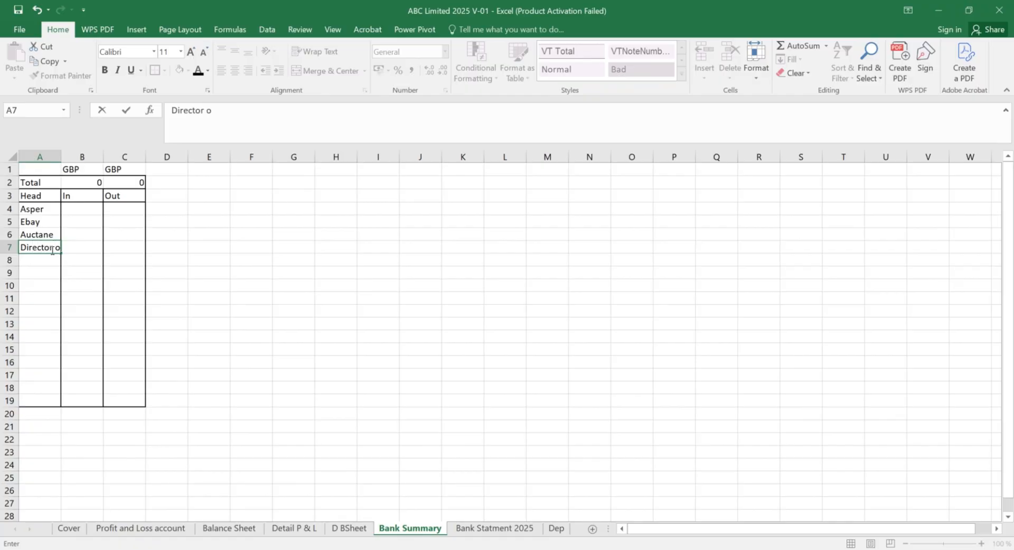
pyautogui.write('irector loan====')
pyautogui.press('BackSpace')
pyautogui.press('BackSpace')
pyautogui.press('BackSpace')
pyautogui.press('BackSpace')
pyautogui.press('BackSpace')
pyautogui.press('BackSpace')
pyautogui.write('Laooan')
pyautogui.press('Return')
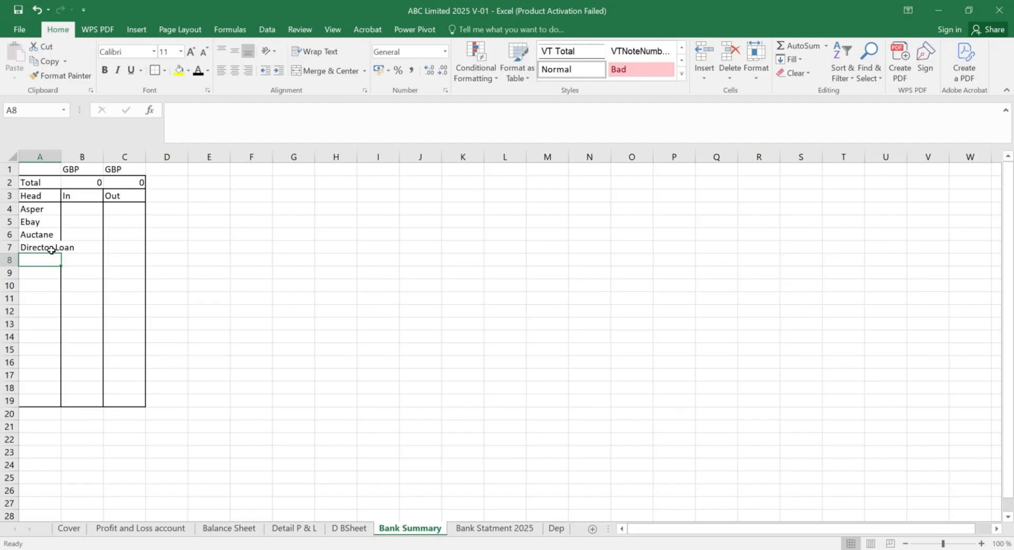
pyautogui.doubleClick(61, 157)
pyautogui.click(108, 251)
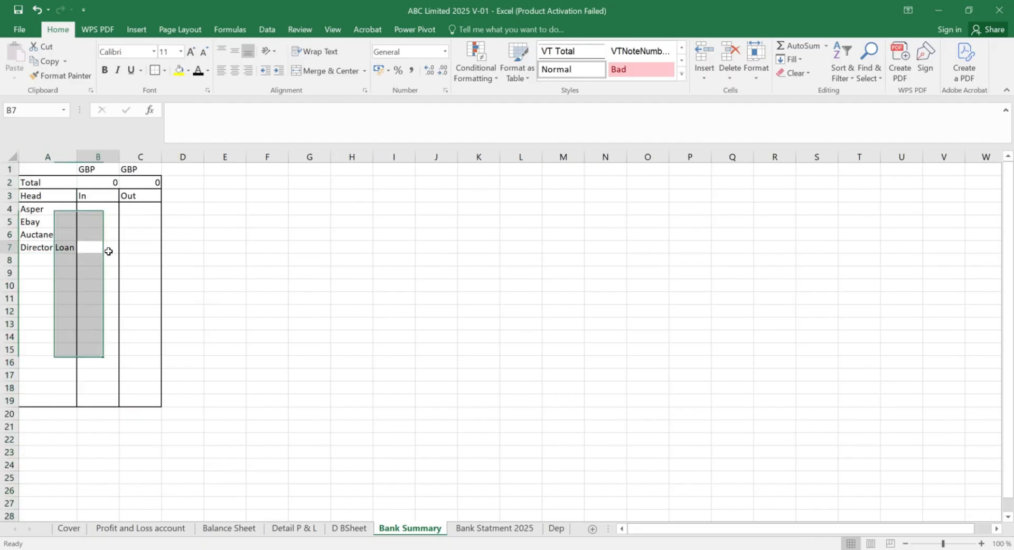
# Step: Shade the Total row cells A2:C2 with a light blue fill
pyautogui.moveTo(50, 182); pyautogui.dragTo(142, 185)
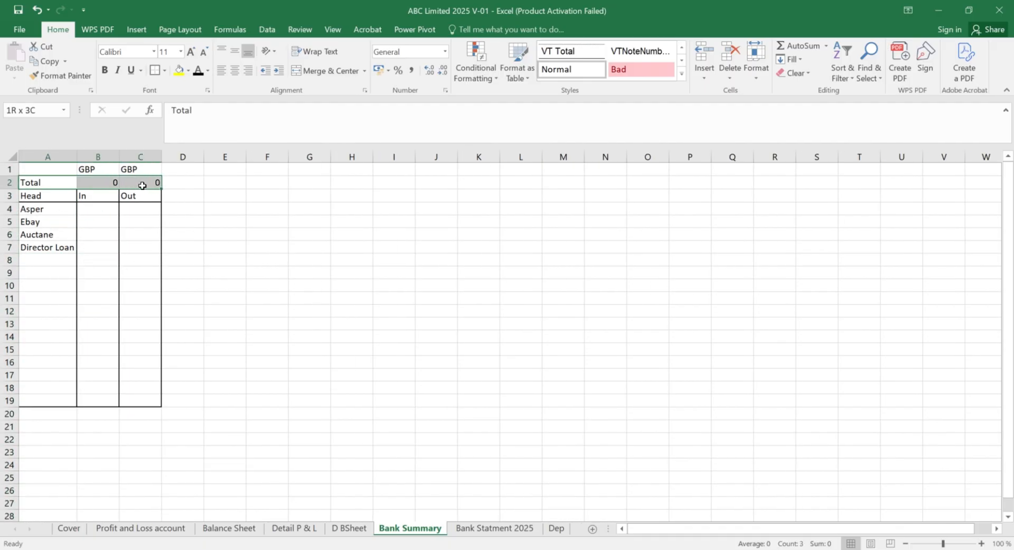
pyautogui.click(179, 70)
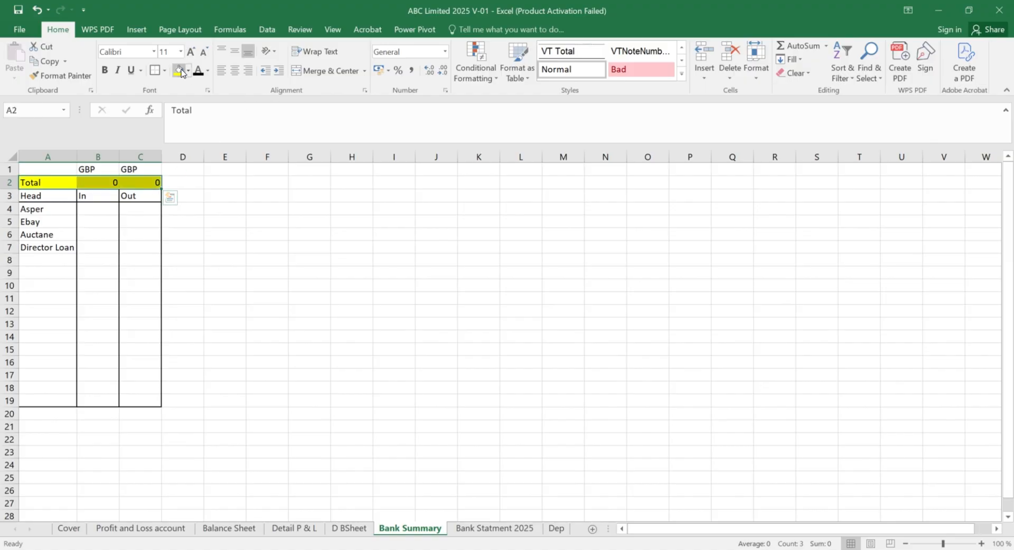
pyautogui.click(188, 71)
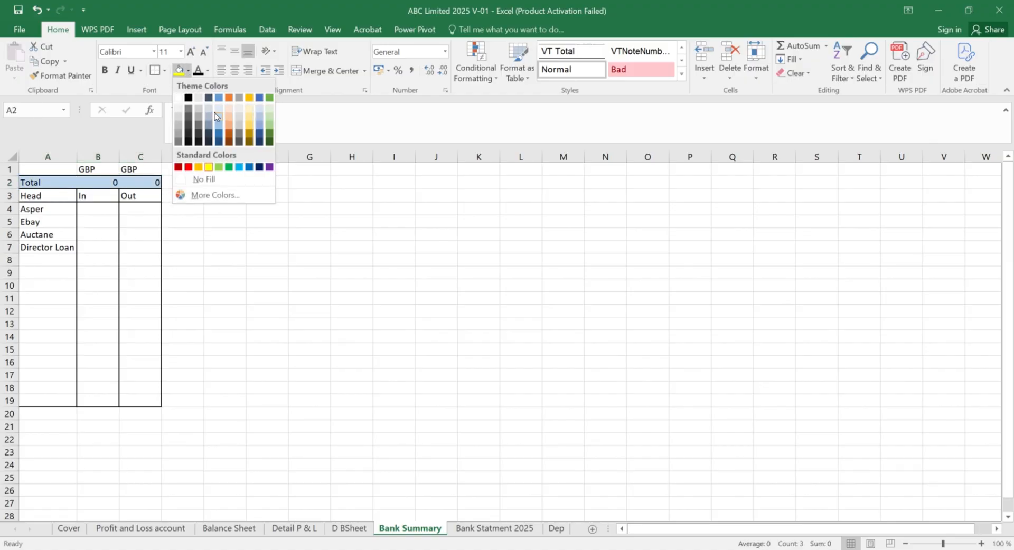
pyautogui.click(215, 109)
pyautogui.click(131, 203)
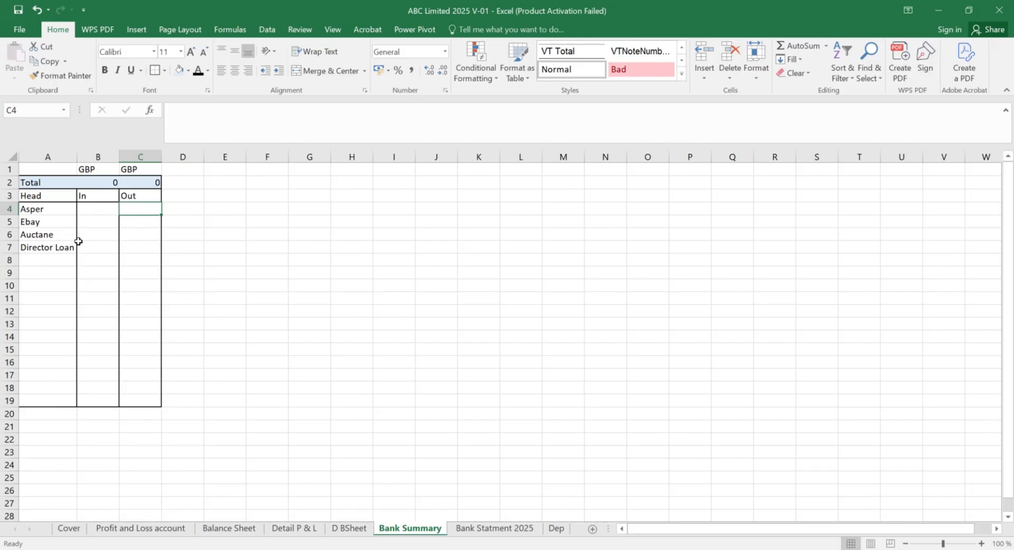
pyautogui.click(93, 271)
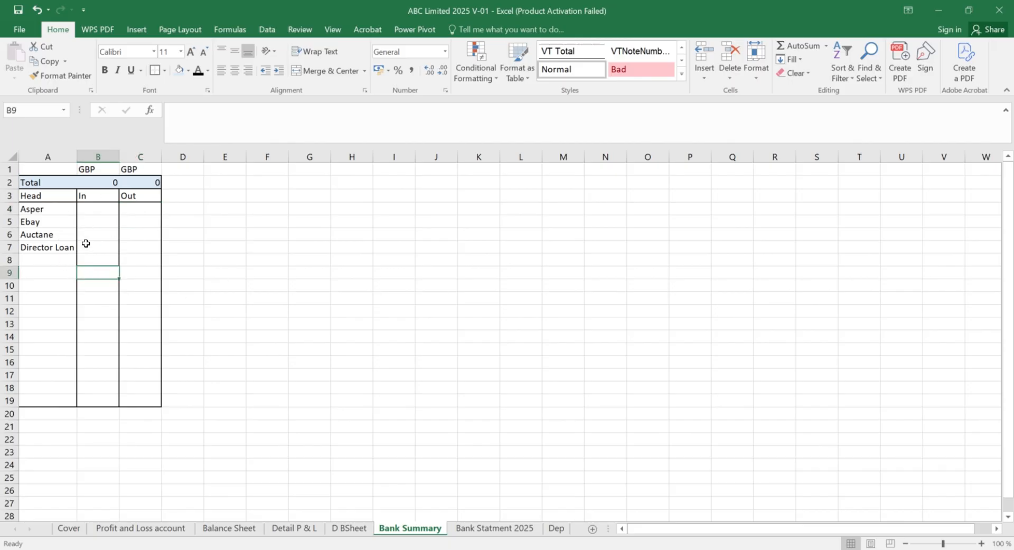
# Step: Begin a SUMIF formula in B4 with the Heads column of Bank Statment 2025, absolute $C:$C, as its range
pyautogui.click(96, 211)
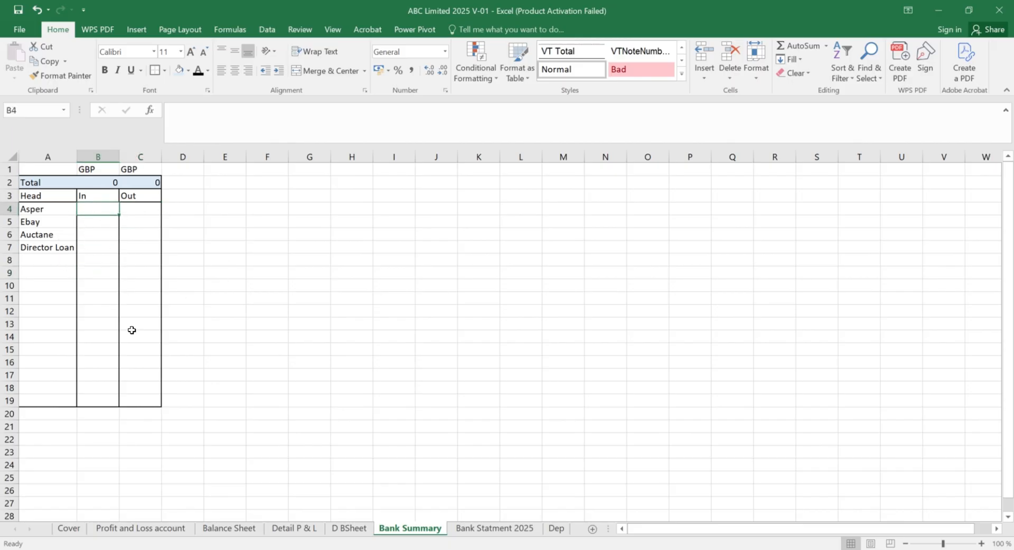
pyautogui.write('=')
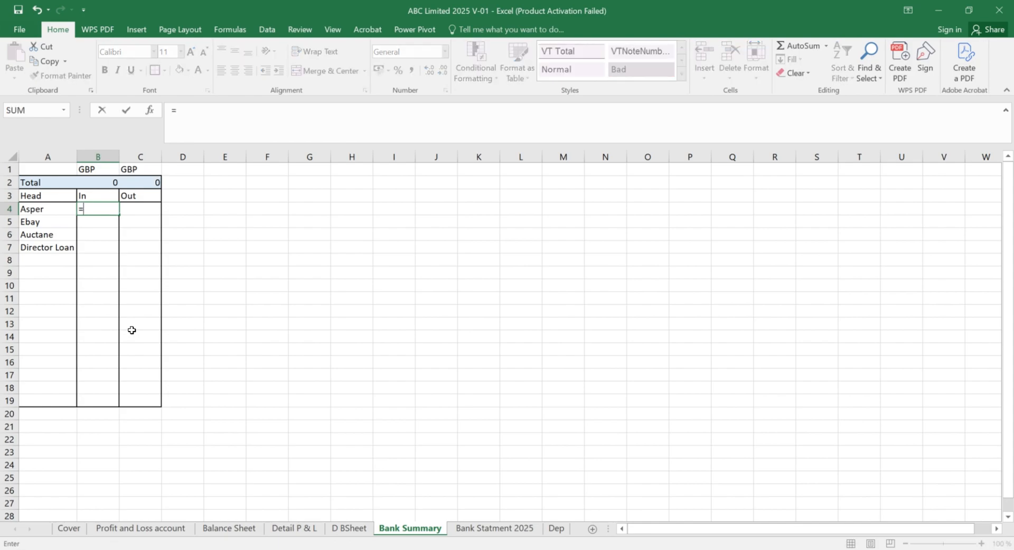
pyautogui.write('sum')
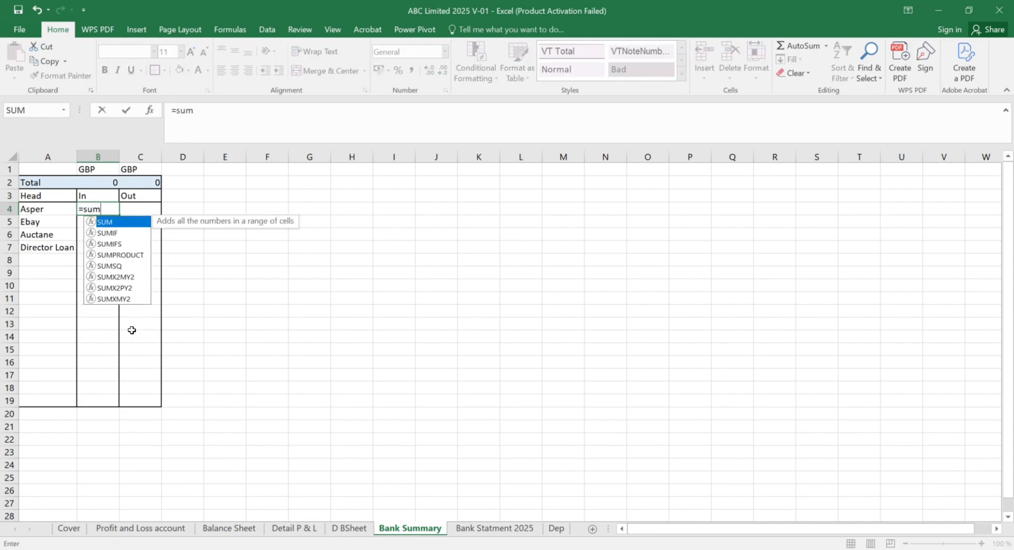
pyautogui.press('Down')
pyautogui.press('Tab')
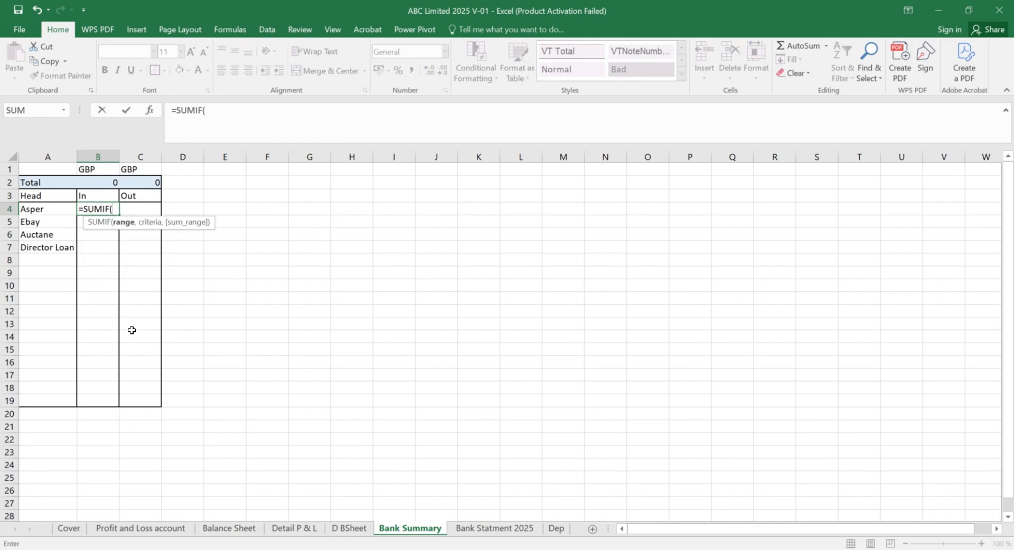
pyautogui.click(475, 529)
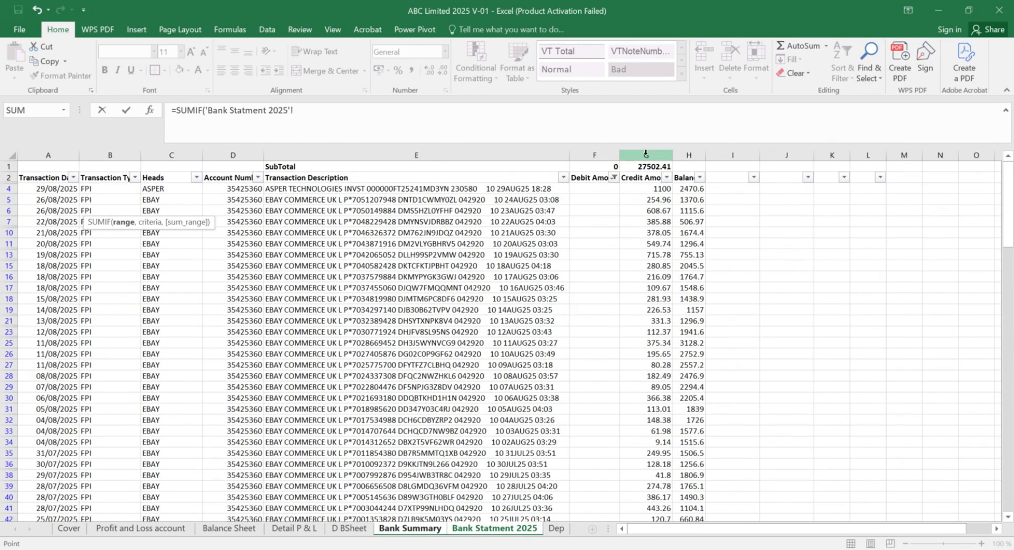
pyautogui.click(179, 155)
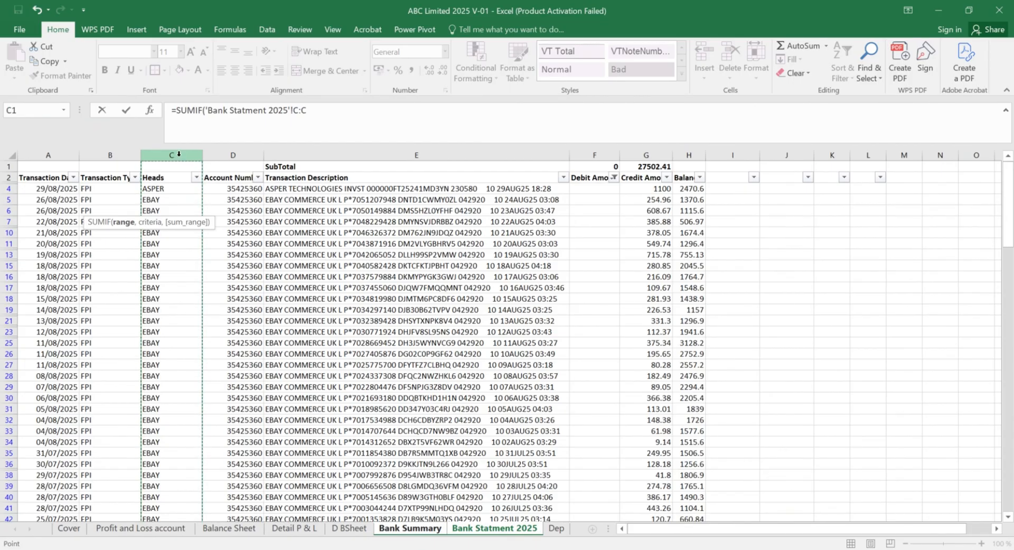
pyautogui.press('F4')
pyautogui.click(371, 110)
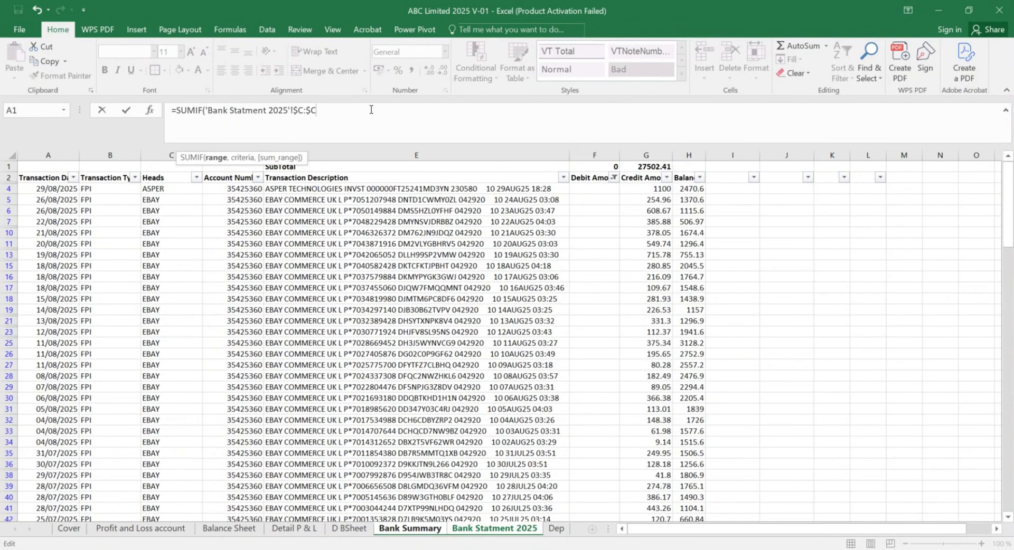
pyautogui.write(',')
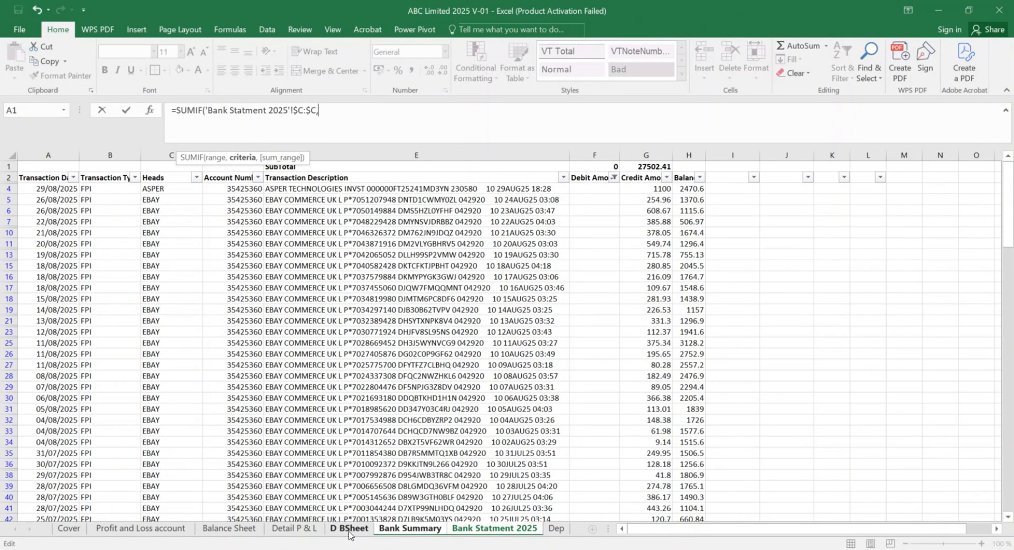
# Step: Complete B4's SUMIF with 'Bank Summary'!A4 as criteria and 'Bank Statment 2025'!$G:$G as the sum range
pyautogui.click(388, 529)
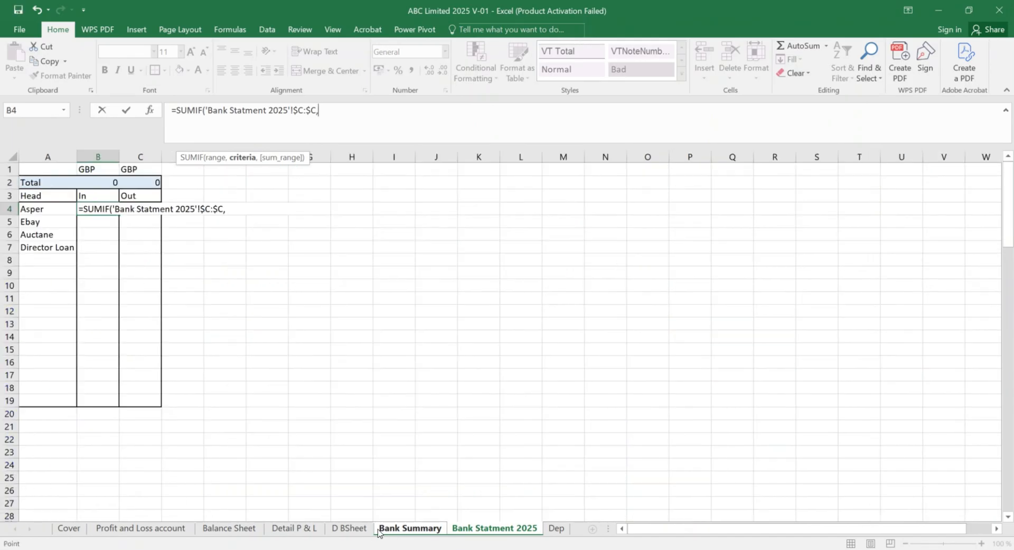
pyautogui.click(35, 210)
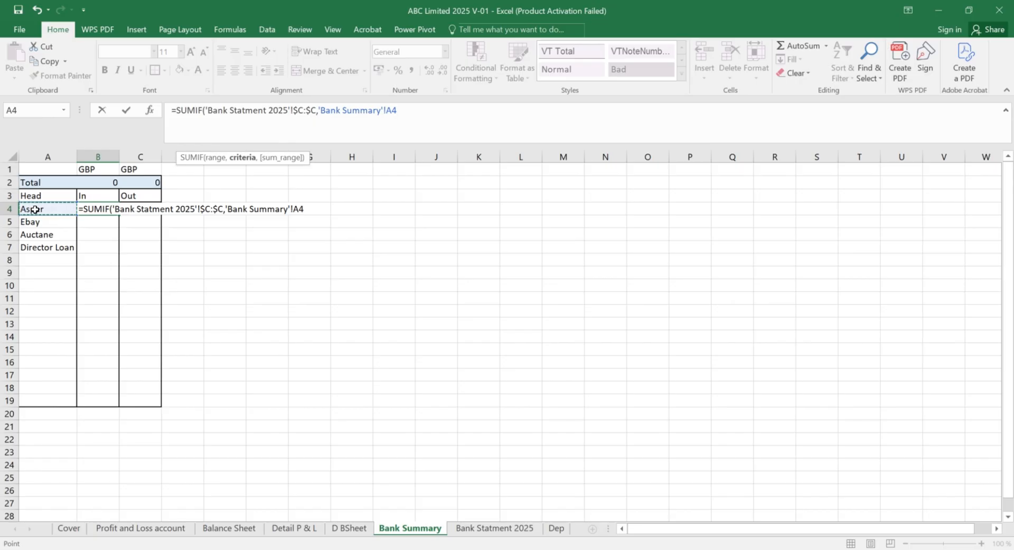
pyautogui.write(',')
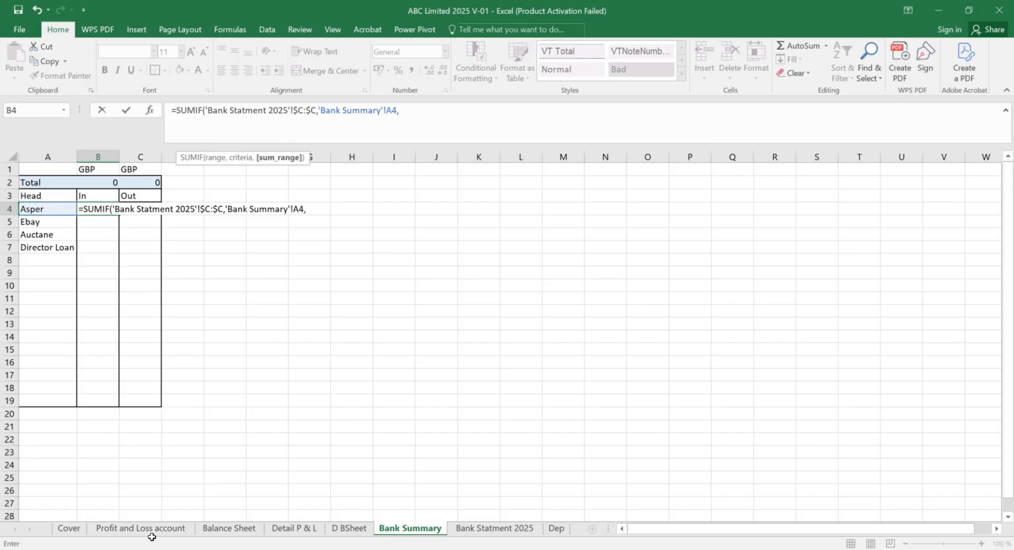
pyautogui.click(494, 530)
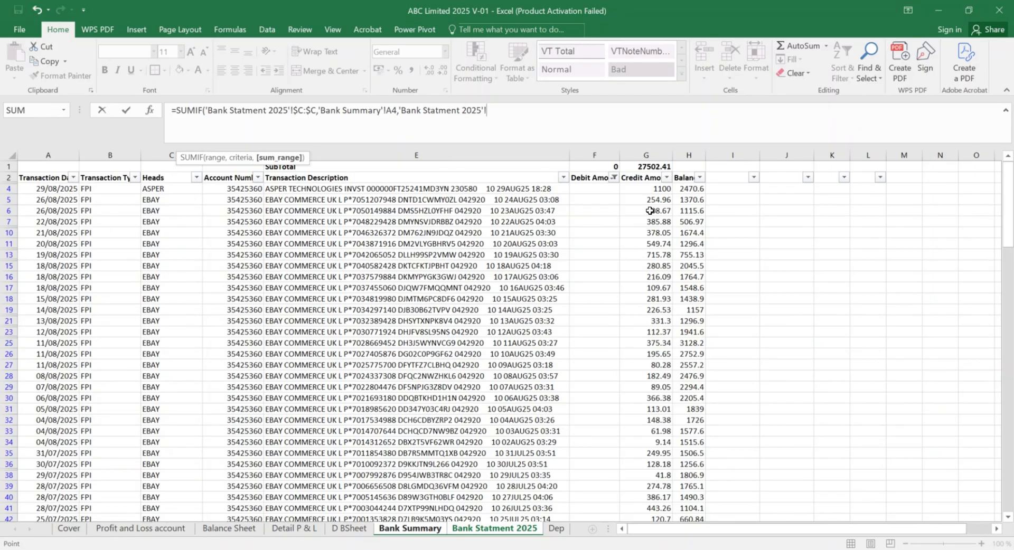
pyautogui.click(656, 156)
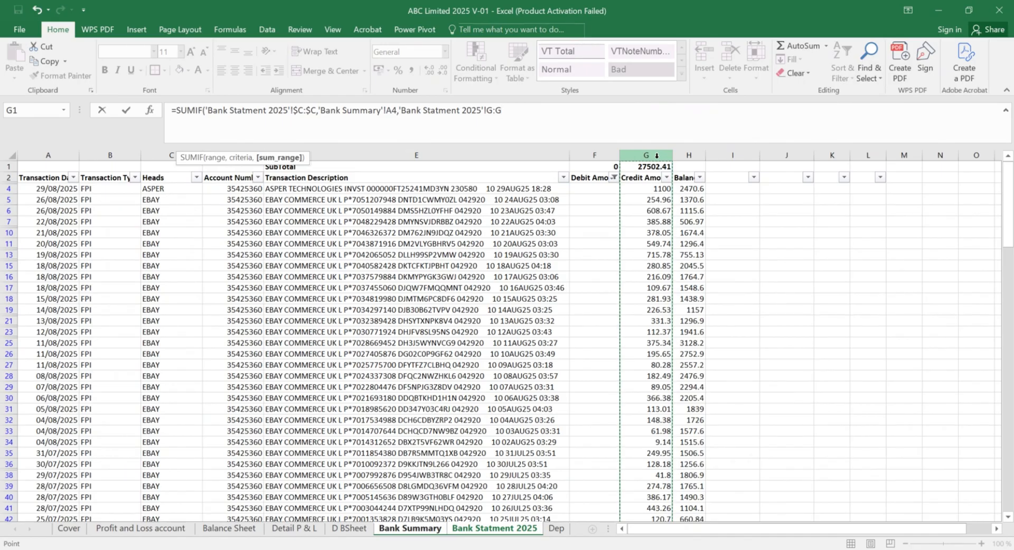
pyautogui.press('F4')
pyautogui.write(')')
pyautogui.press('Return')
pyautogui.press('Up')
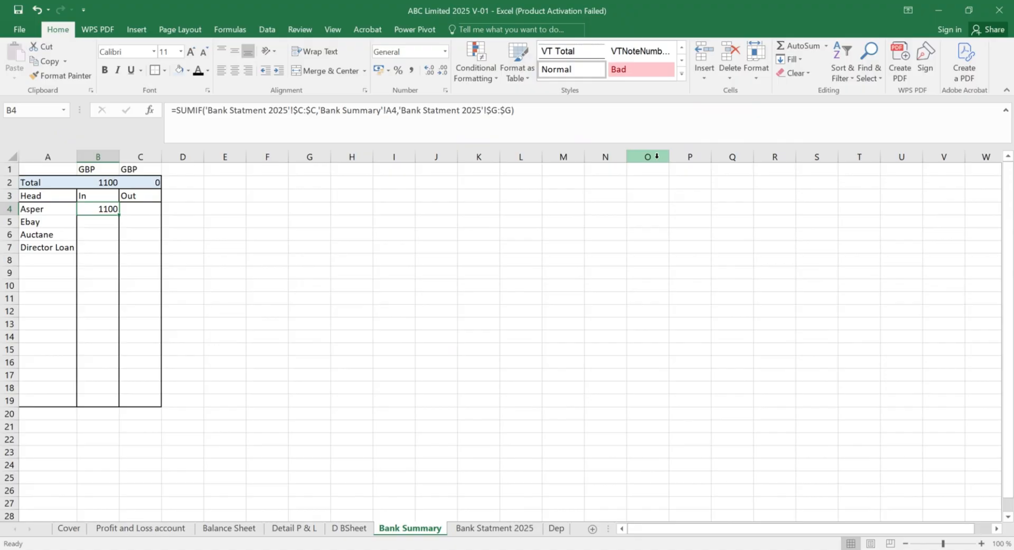
# Step: Copy the SUMIF formula from B4 down through B7 for Ebay, Auctane and Director Loan
pyautogui.hotkey('ctrl', 'c')
pyautogui.press('Down')
pyautogui.hotkey('ctrl', 'v')
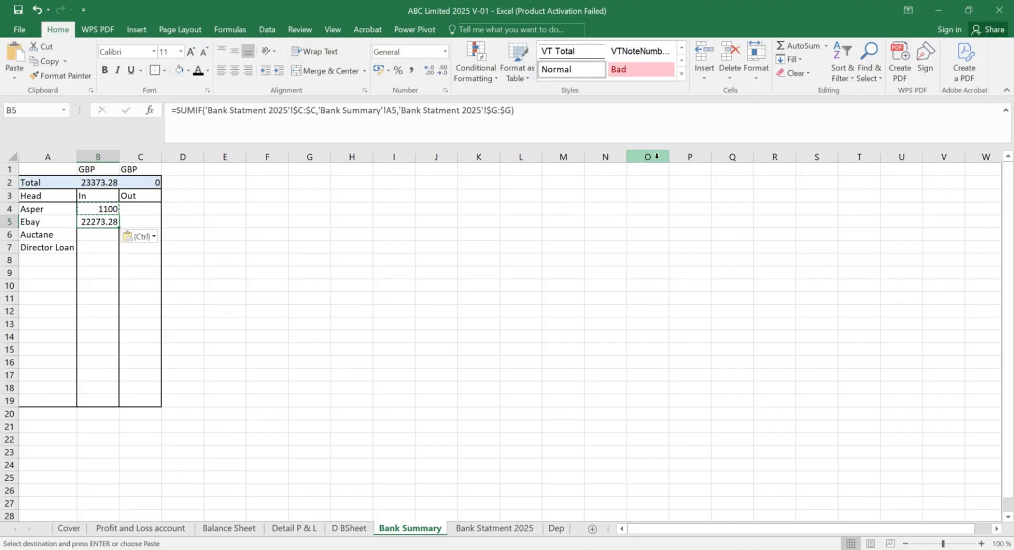
pyautogui.hotkey('ctrl', 'c')
pyautogui.press('Down')
pyautogui.hotkey('ctrl', 'v')
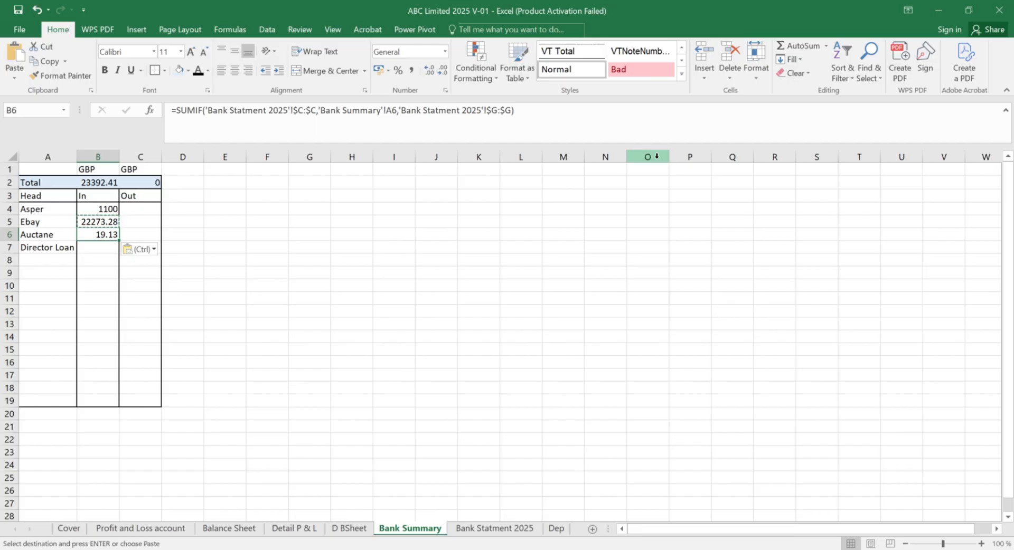
pyautogui.hotkey('ctrl', 'c')
pyautogui.press('Down')
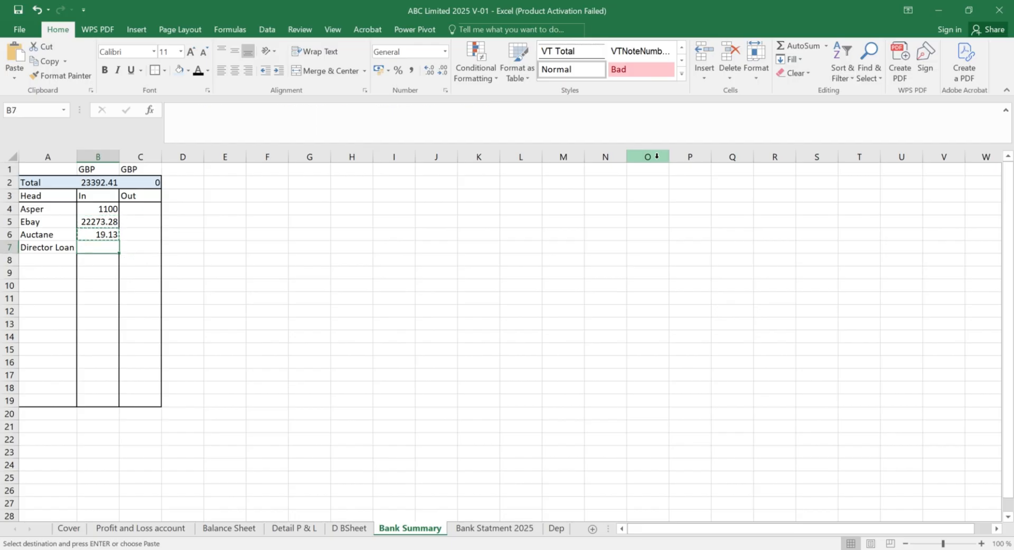
pyautogui.hotkey('ctrl', 'v')
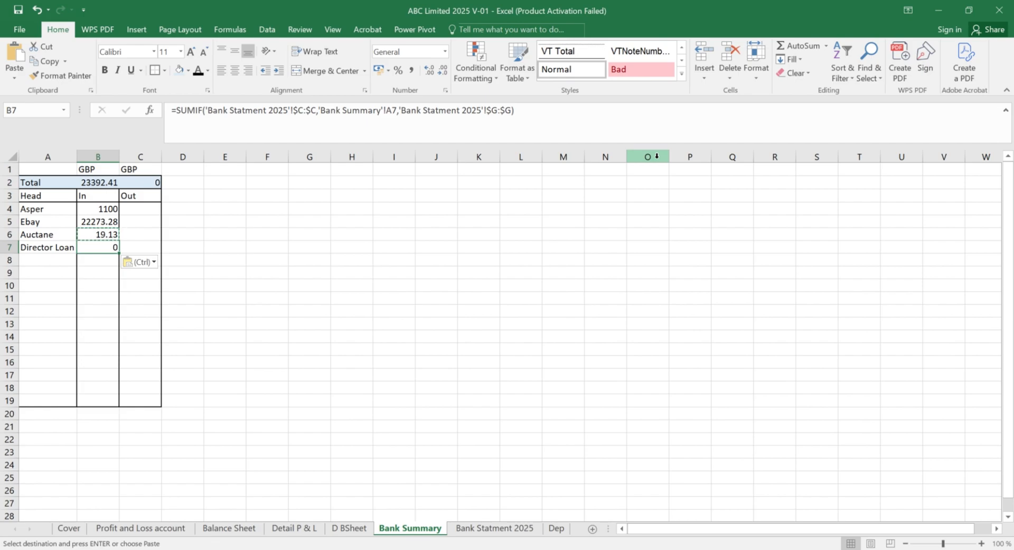
# Step: Review the copied SUMIF formulas in column B and the Director Loan head on Bank Summary
pyautogui.press('Up')
pyautogui.press('Up')
pyautogui.press('Up')
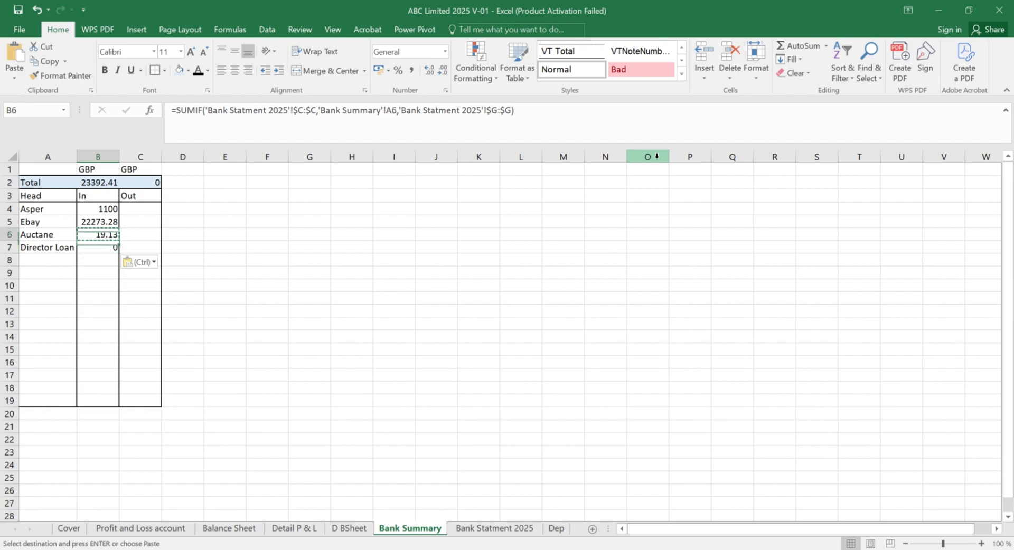
pyautogui.press('Down')
pyautogui.press('Down')
pyautogui.press('Down')
pyautogui.press('Left')
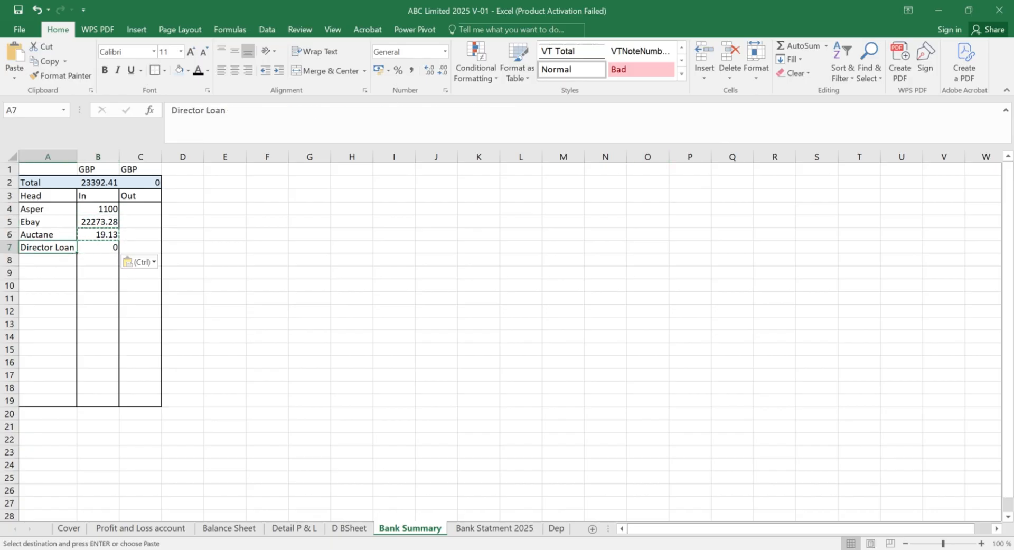
# Step: Filter the Heads column of Bank Statment 2025 to show only the misspelled Diretor Loan transactions
pyautogui.click(480, 530)
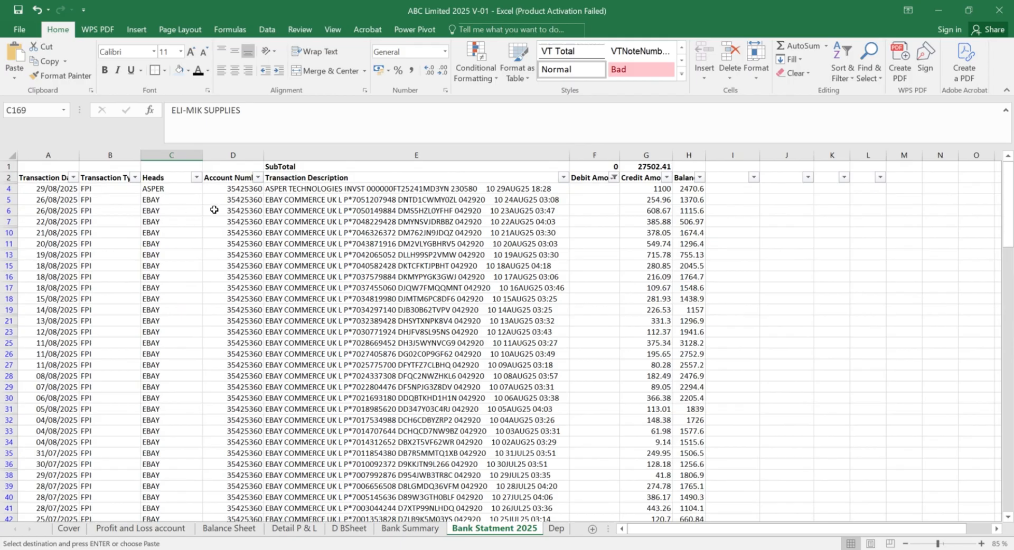
pyautogui.click(196, 181)
pyautogui.click(77, 307)
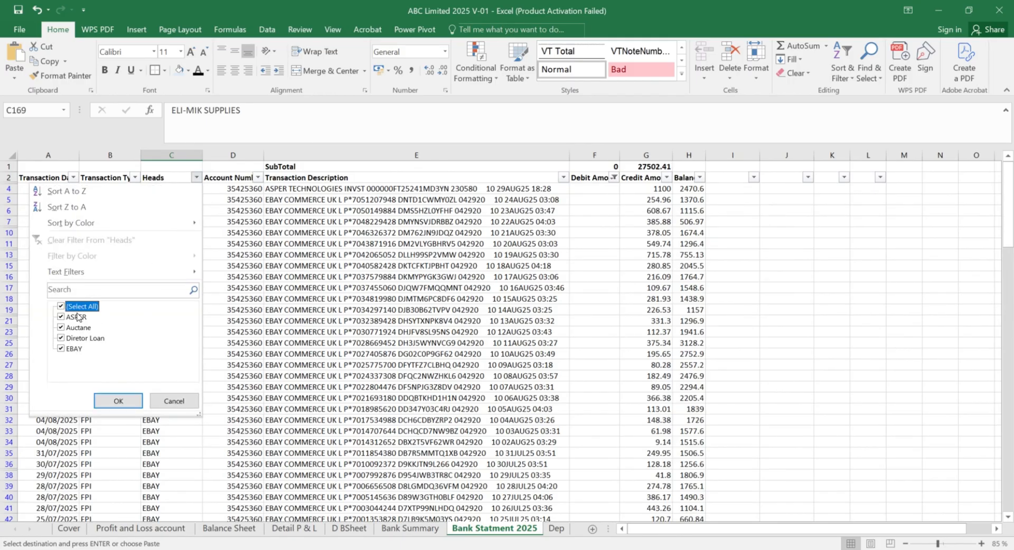
pyautogui.click(61, 328)
pyautogui.click(62, 328)
pyautogui.click(61, 338)
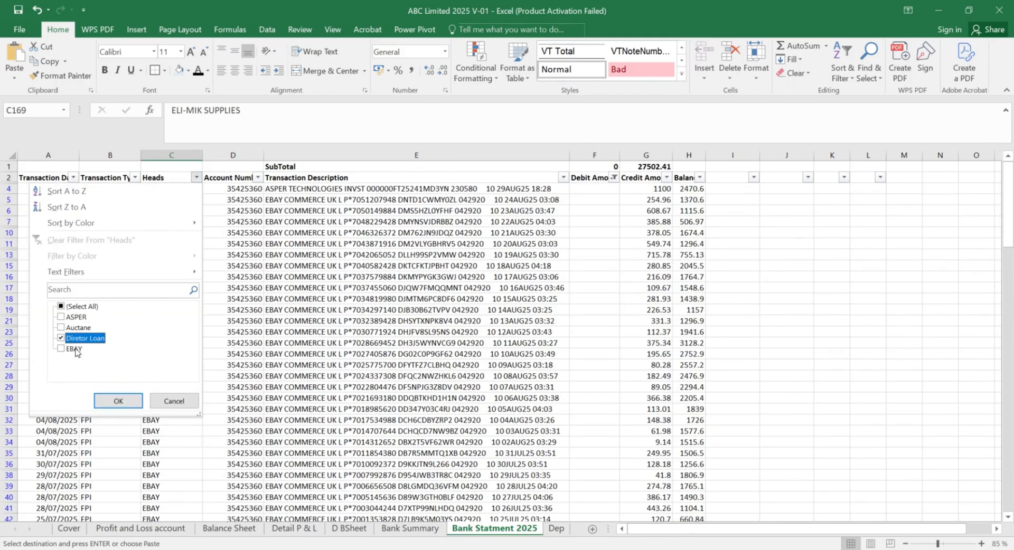
pyautogui.click(120, 403)
# Step: Correct the misspelled head in C138 of Bank Statment 2025 to Director Loan
pyautogui.click(165, 211)
pyautogui.hotkey('ctrl', 'c')
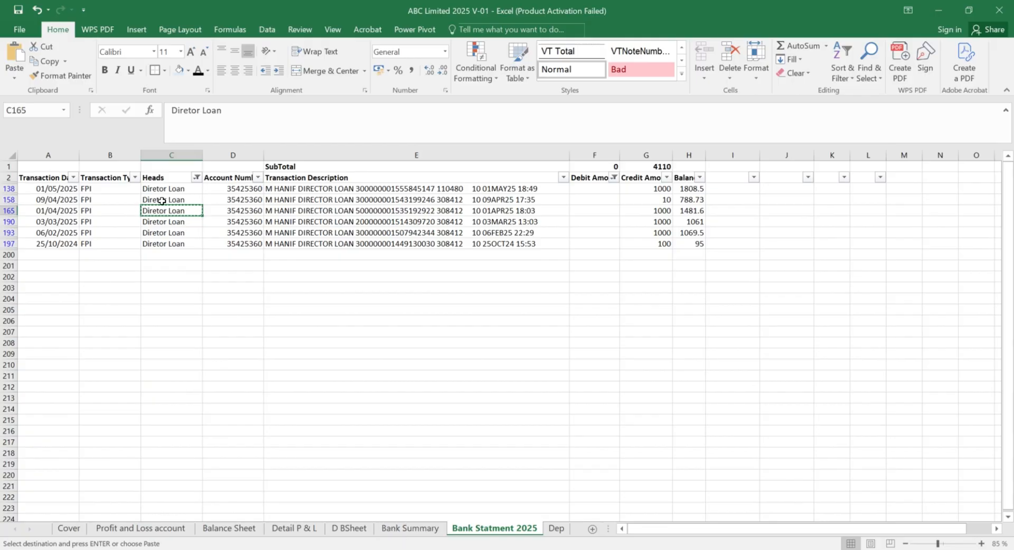
pyautogui.click(151, 186)
pyautogui.press('F2')
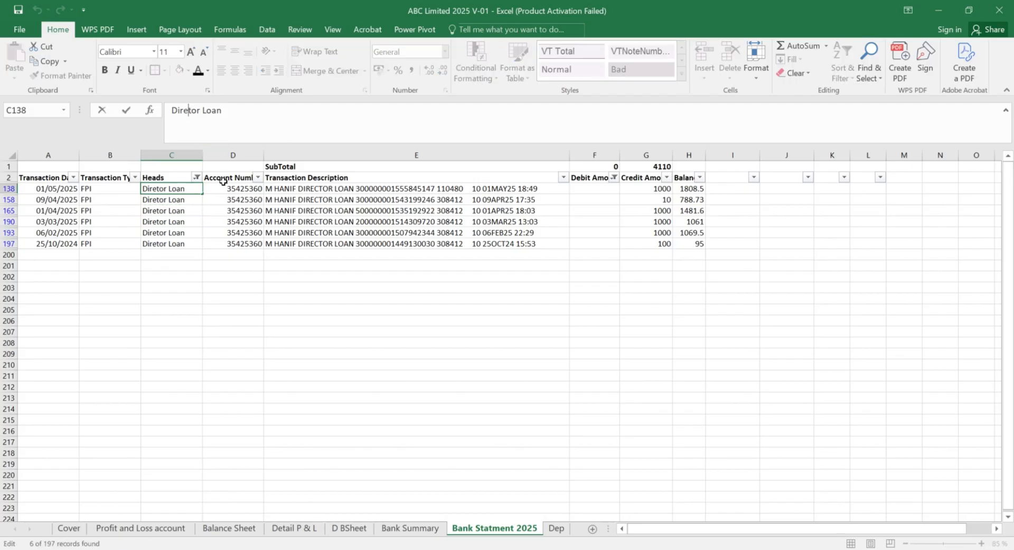
pyautogui.write('c')
pyautogui.press('Return')
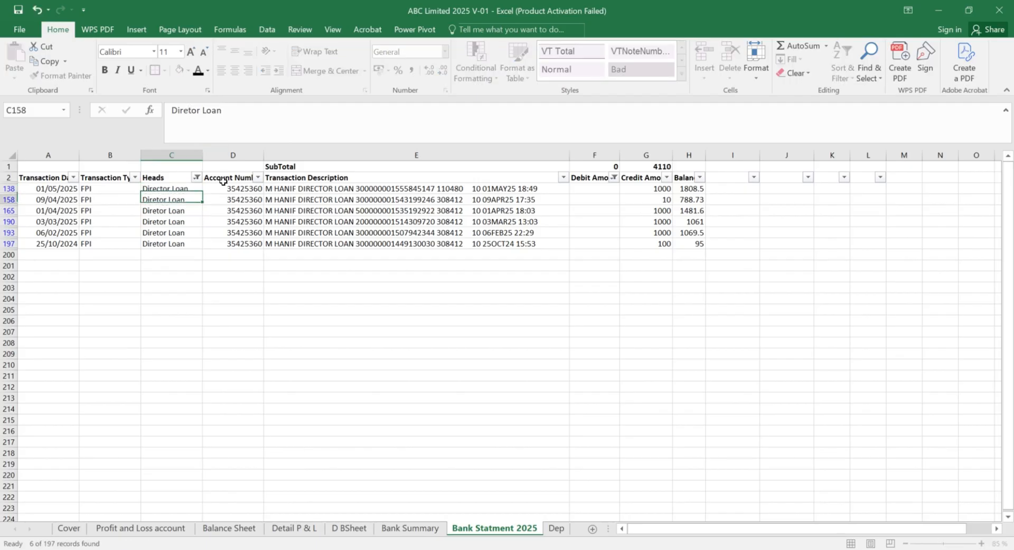
# Step: Copy the corrected Director Loan head from C138 into the other filtered Heads cells, C158, C165, C190, C193 and C197
pyautogui.press('Up')
pyautogui.hotkey('ctrl', 'c')
pyautogui.press('Down')
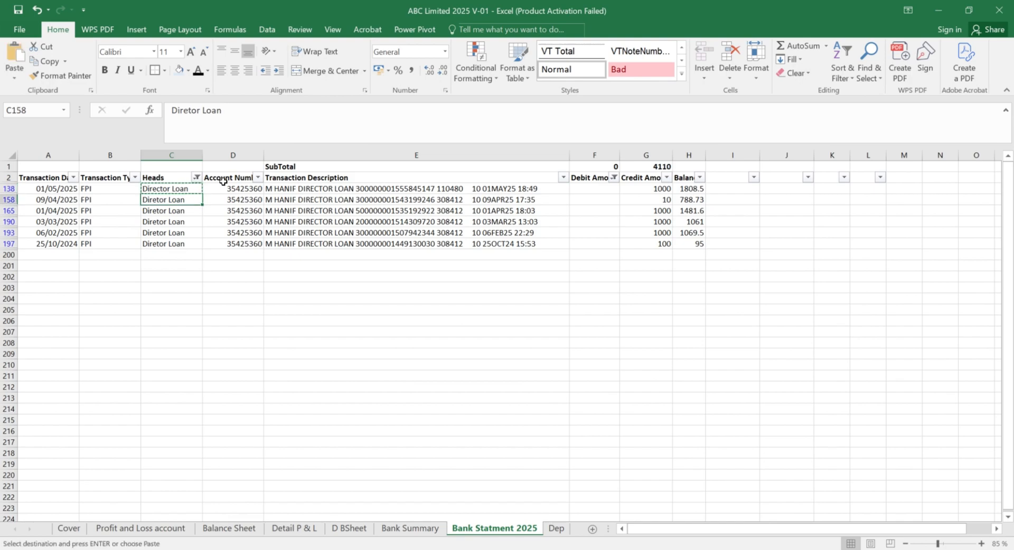
pyautogui.hotkey('ctrl', 'v')
pyautogui.press('Down')
pyautogui.hotkey('ctrl', 'v')
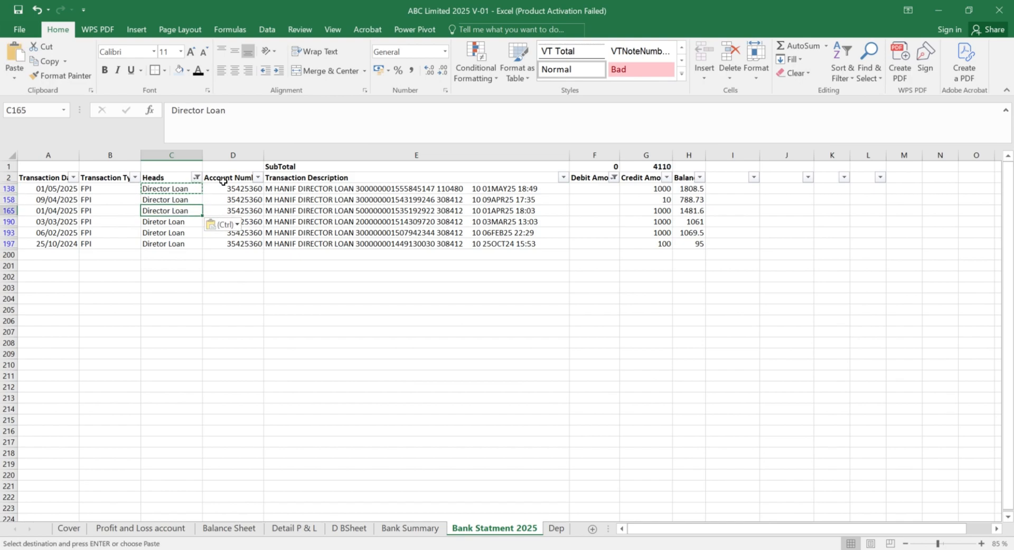
pyautogui.press('Down')
pyautogui.hotkey('ctrl', 'v')
pyautogui.press('Down')
pyautogui.hotkey('ctrl', 'v')
pyautogui.press('Down')
pyautogui.hotkey('ctrl', 'v')
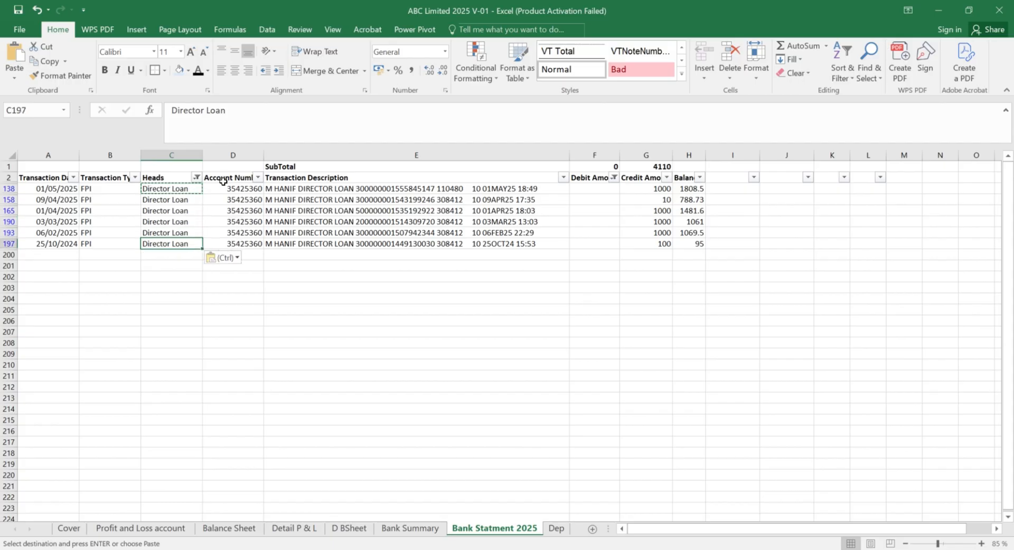
# Step: Check the Director Loan amount on Bank Summary and show all heads again in the Bank Statment 2025 filter
pyautogui.click(390, 529)
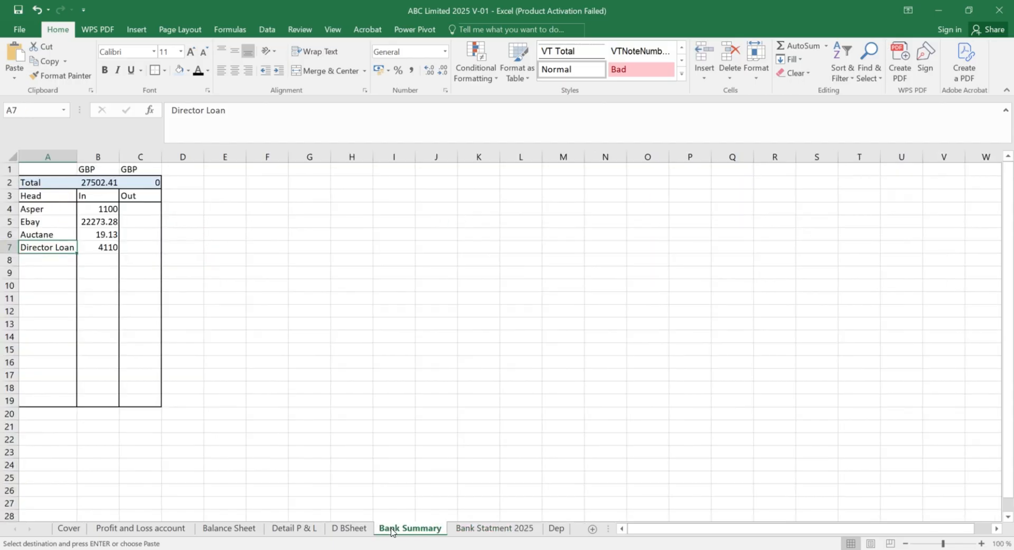
pyautogui.click(494, 528)
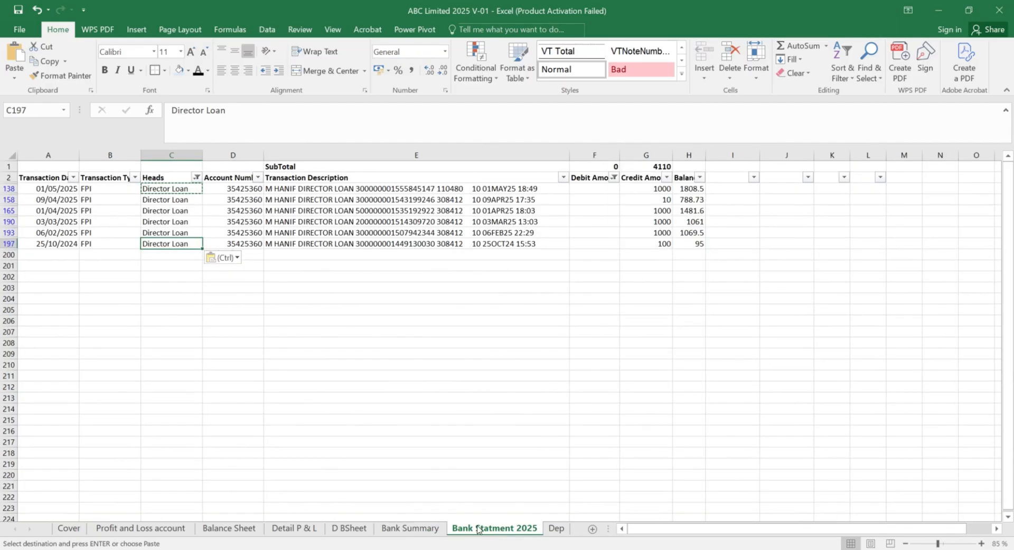
pyautogui.click(197, 178)
pyautogui.click(77, 306)
pyautogui.click(118, 401)
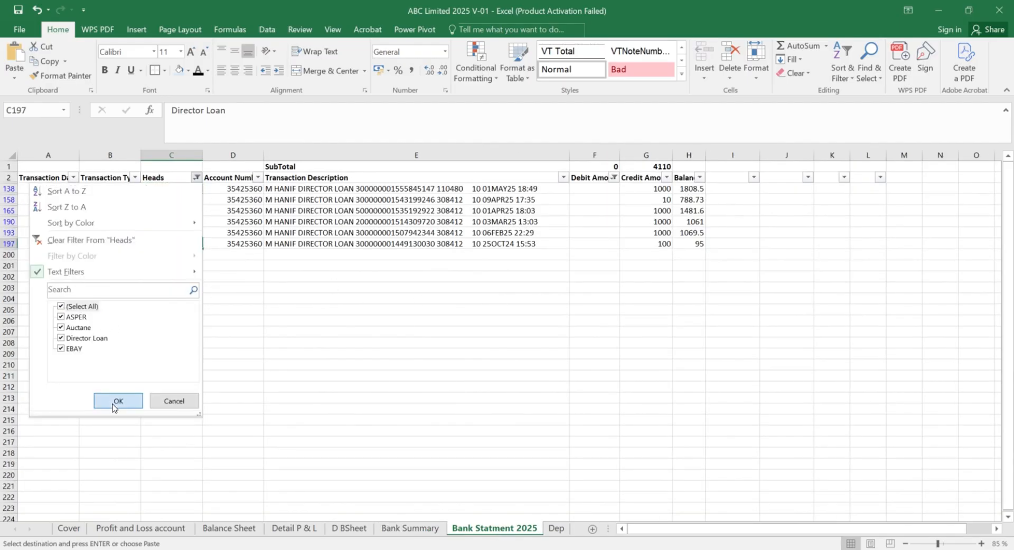
# Step: Compare the credit subtotal in G1 of Bank Statment 2025 with the In total in B2 of Bank Summary
pyautogui.click(642, 169)
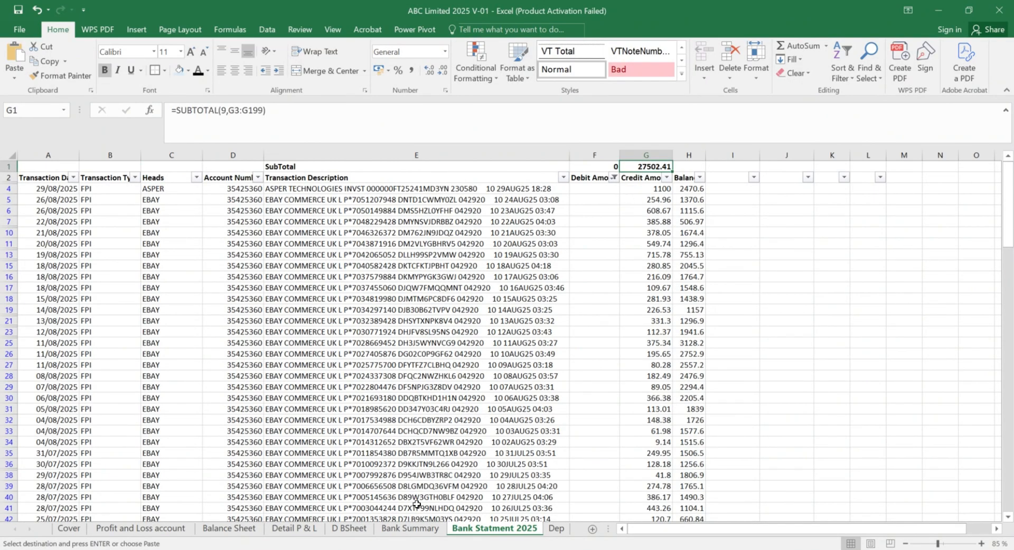
pyautogui.click(408, 529)
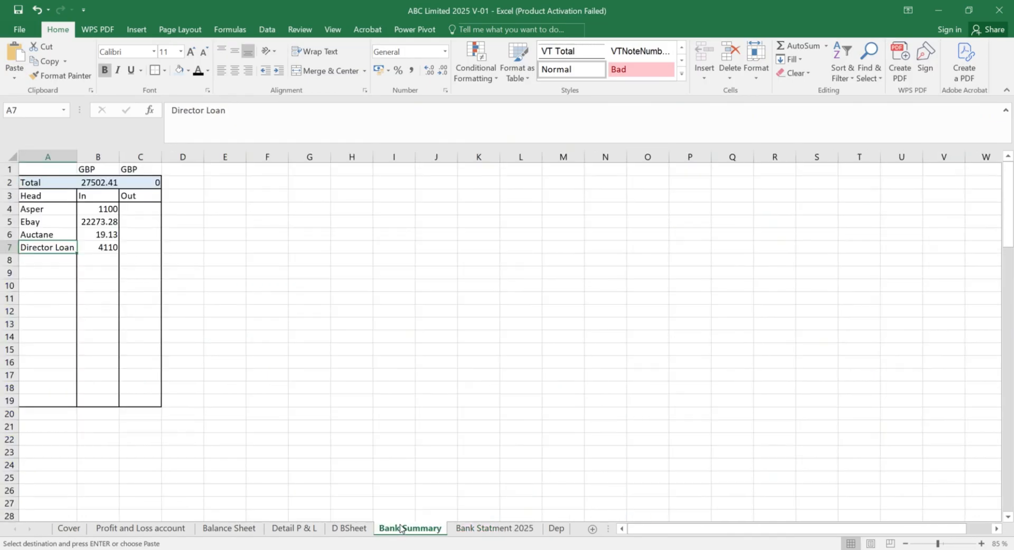
pyautogui.click(86, 178)
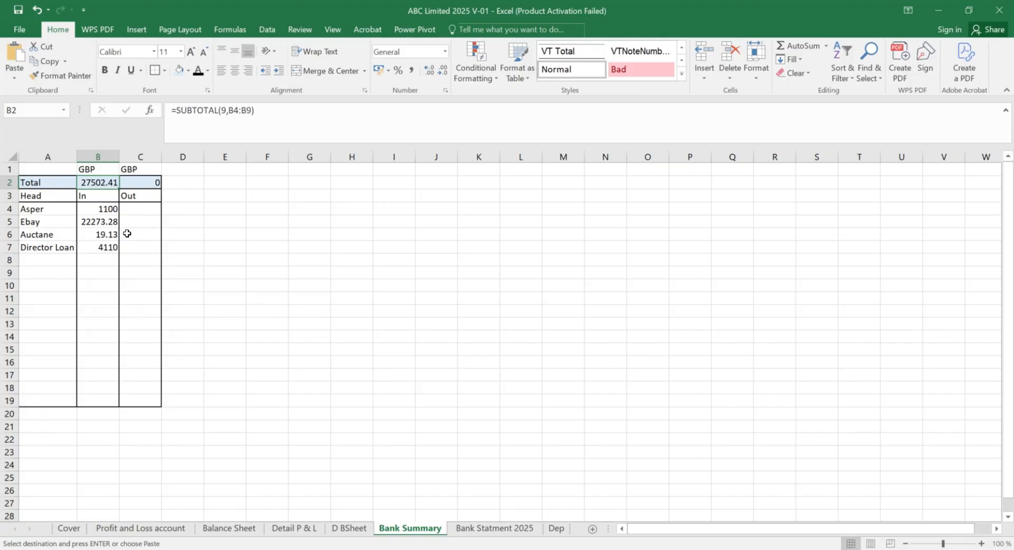
# Step: Format the In amounts in B4:B7 with comma style and no decimal places
pyautogui.press('Down')
pyautogui.press('Down')
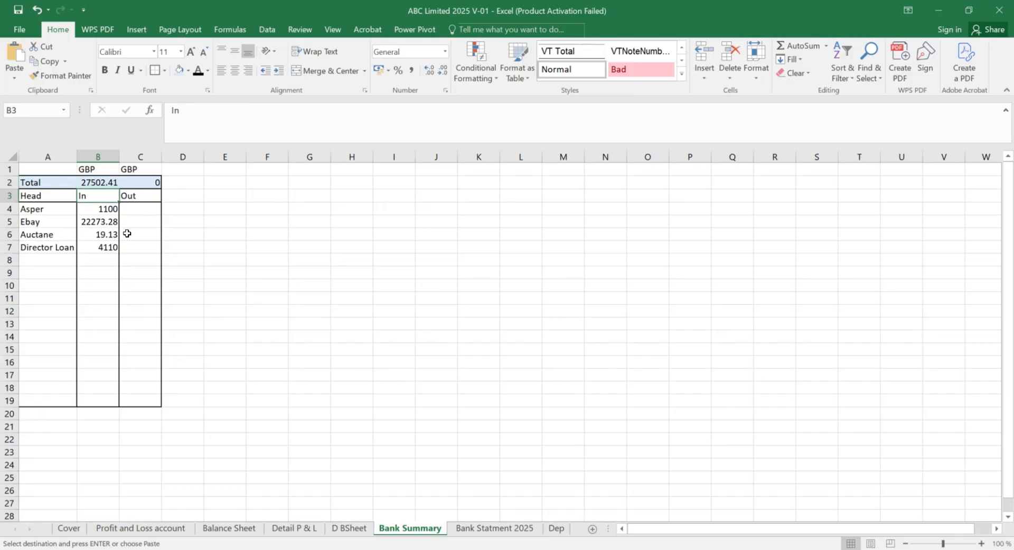
pyautogui.hotkey('shift', 'Down')
pyautogui.hotkey('shift', 'Down')
pyautogui.hotkey('shift', 'Down')
pyautogui.hotkey('ctrl', 'v')
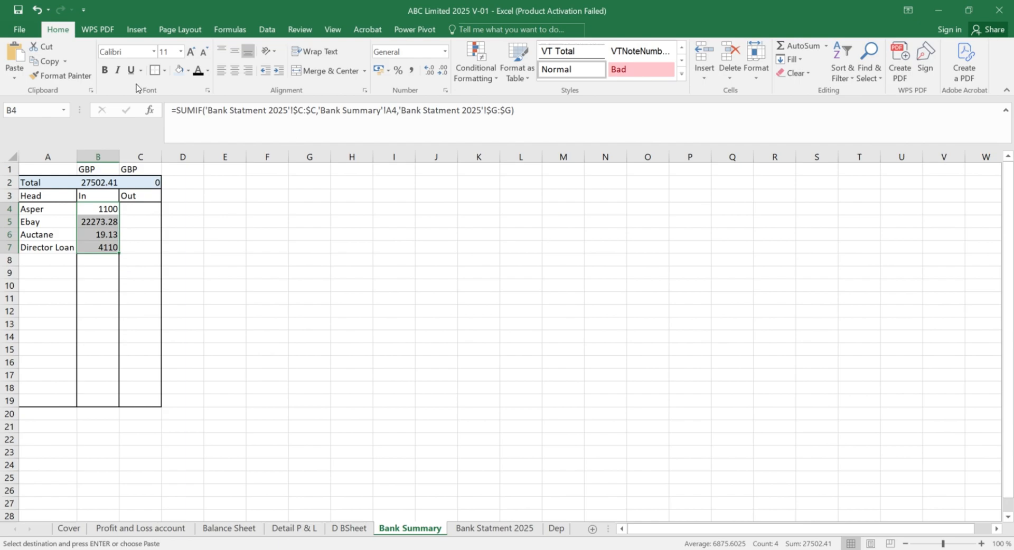
pyautogui.click(412, 70)
pyautogui.click(444, 71)
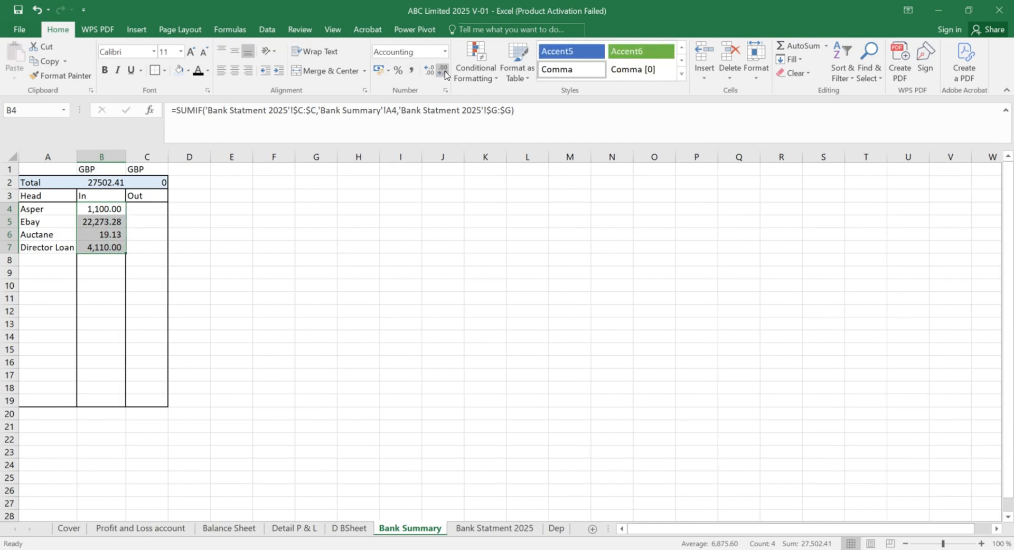
pyautogui.click(444, 70)
pyautogui.click(272, 284)
pyautogui.moveTo(50, 210); pyautogui.dragTo(111, 252)
pyautogui.click(88, 262)
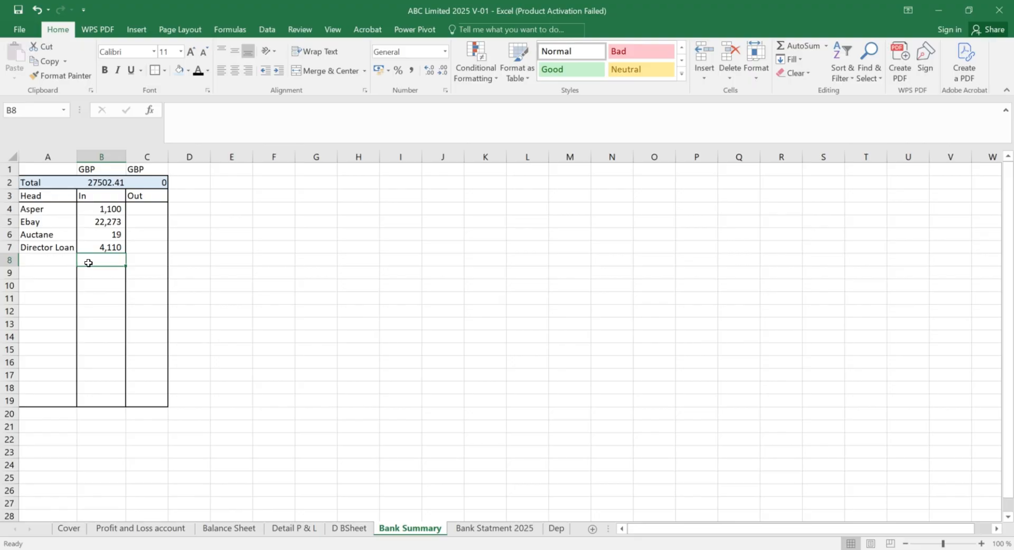
pyautogui.press('Left')
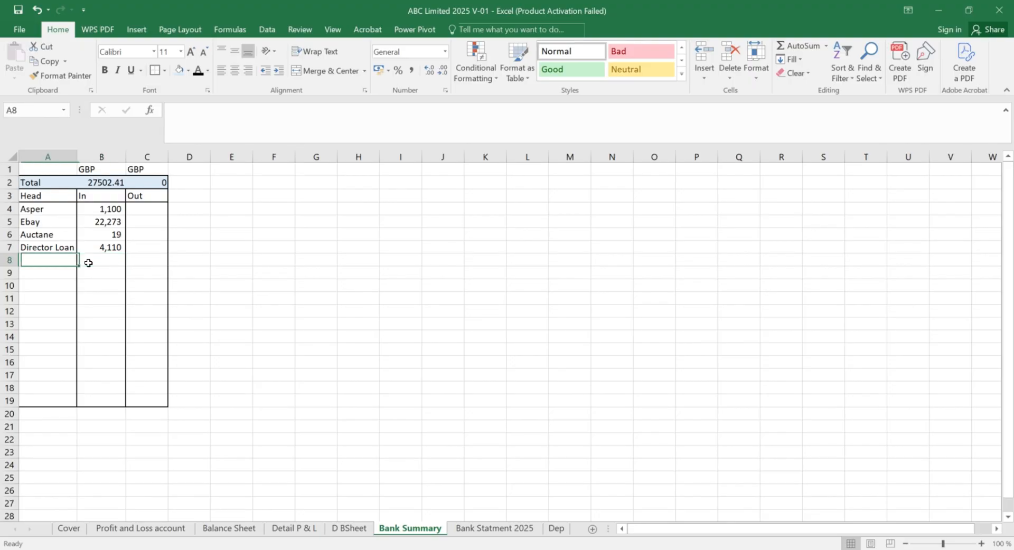
pyautogui.press('Down')
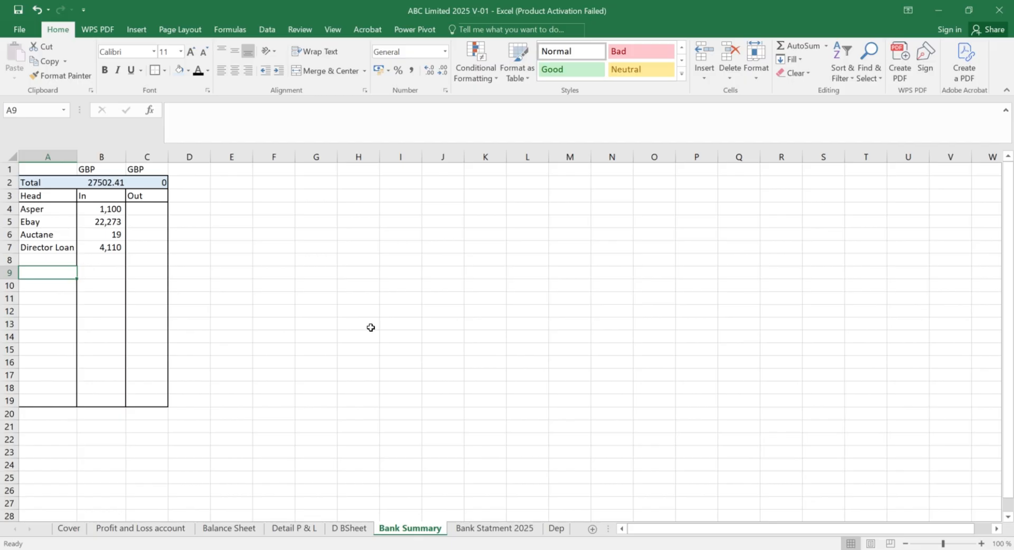
# Step: Begin a SUMIF formula in C8 with the Heads column of Bank Statment 2025, absolute $C:$C, as its range
pyautogui.click(138, 262)
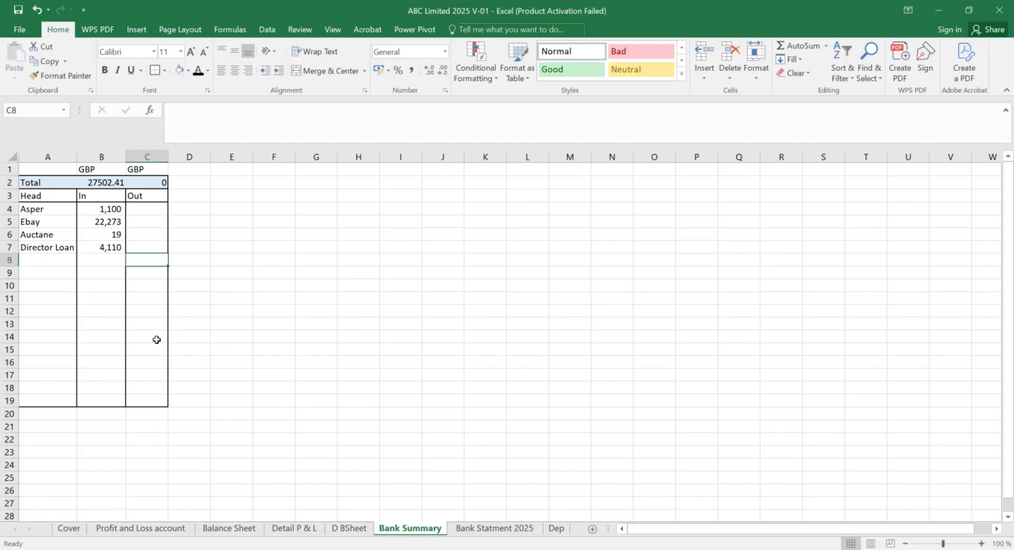
pyautogui.write('=sum')
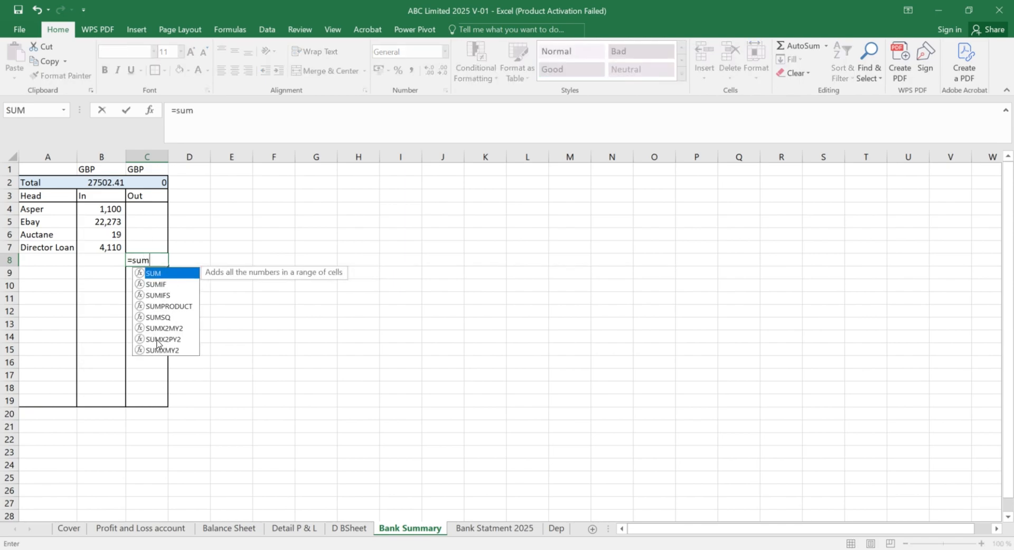
pyautogui.press('Down')
pyautogui.press('Tab')
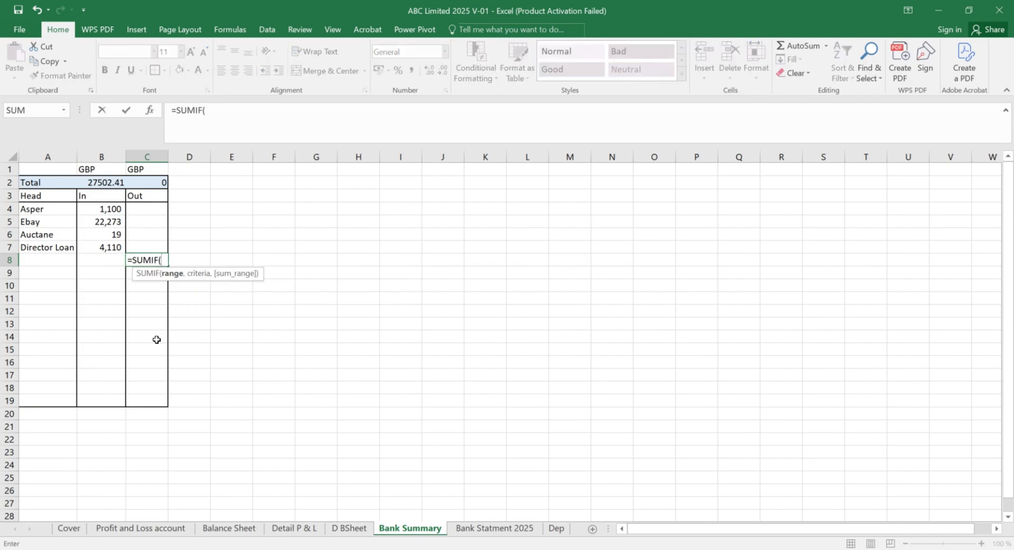
pyautogui.click(491, 528)
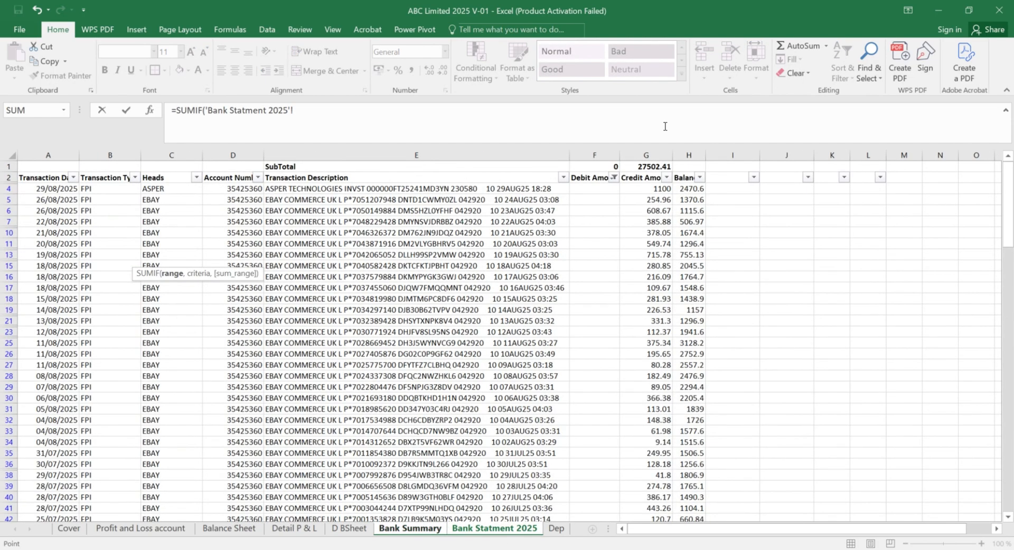
pyautogui.click(171, 154)
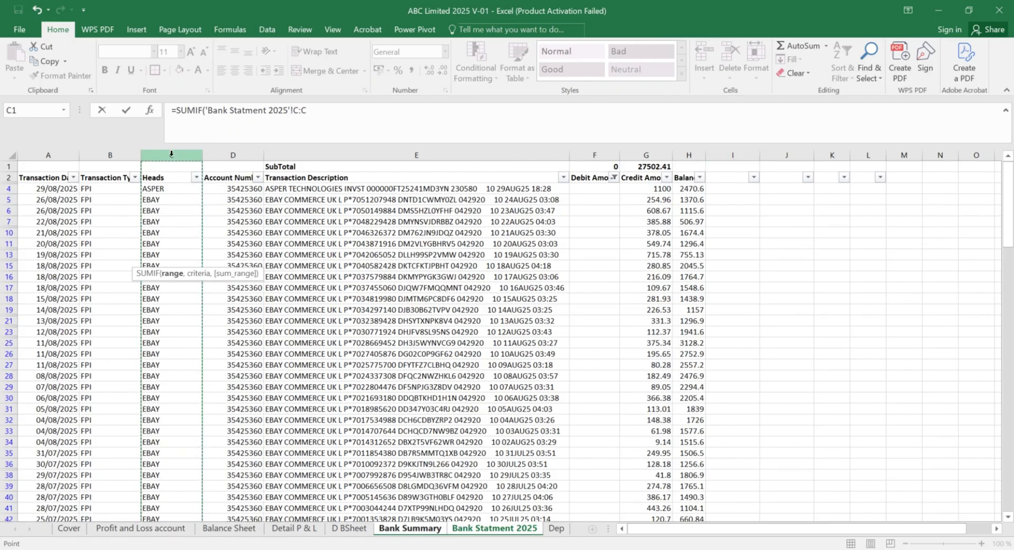
pyautogui.press('F4')
pyautogui.write(',')
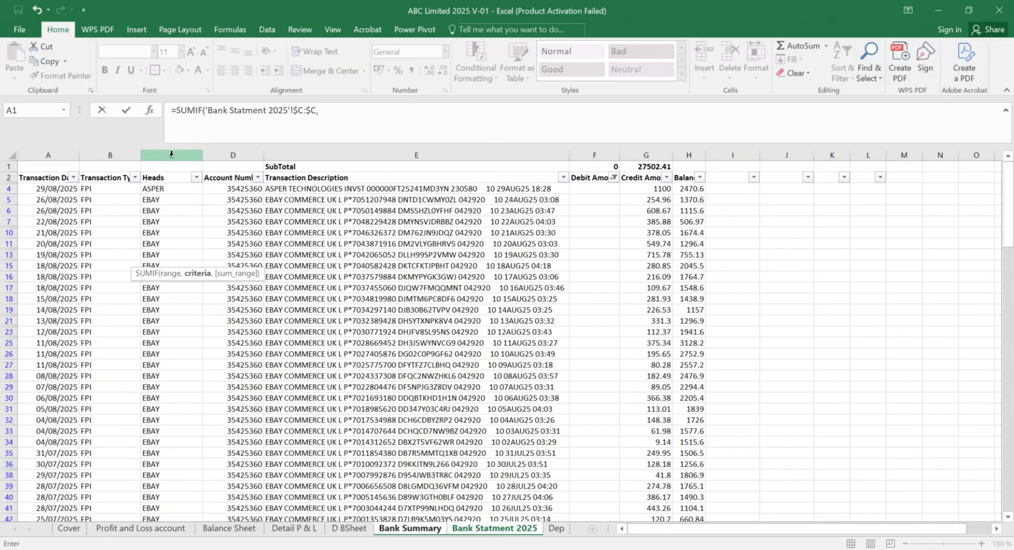
# Step: Complete the SUMIF formula in C8 with Bank Summary A8 as criteria and Bank Statment 2025 debit column $F:$F as sum range
pyautogui.click(337, 531)
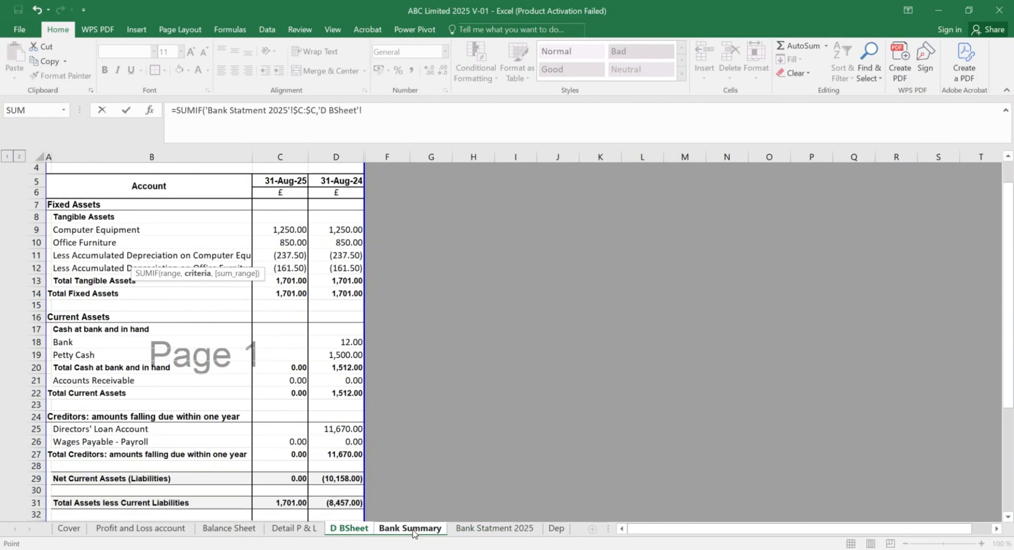
pyautogui.click(433, 530)
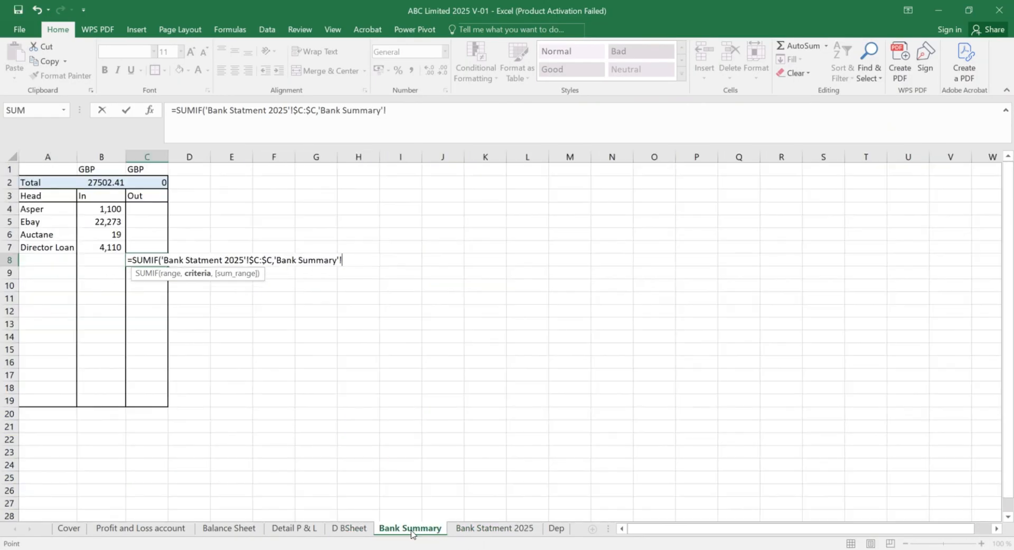
pyautogui.click(41, 261)
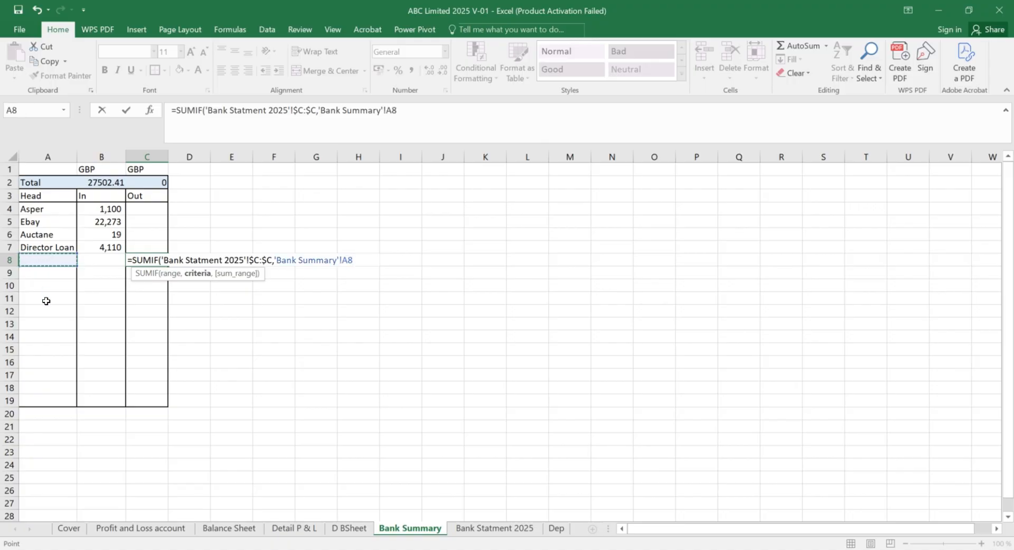
pyautogui.write(',')
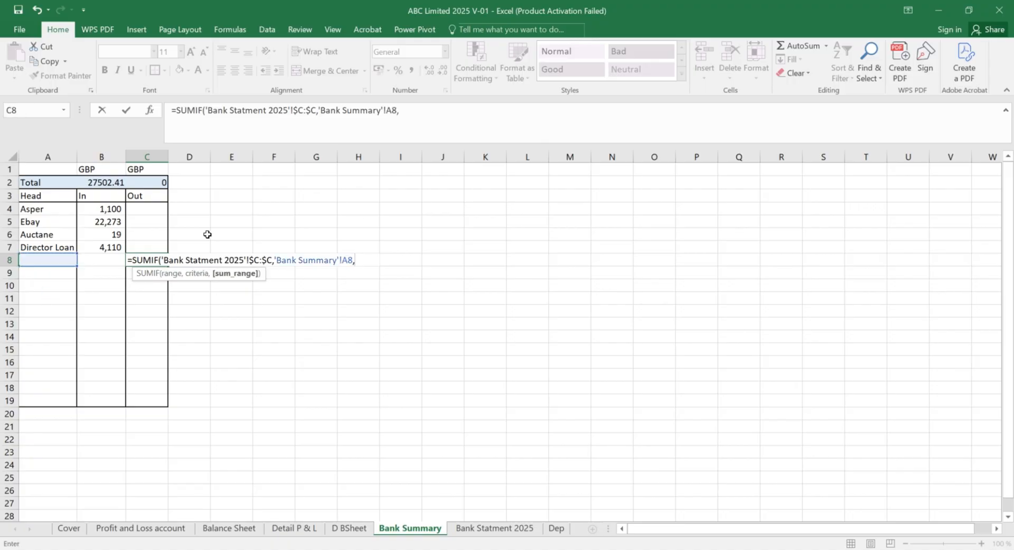
pyautogui.click(495, 528)
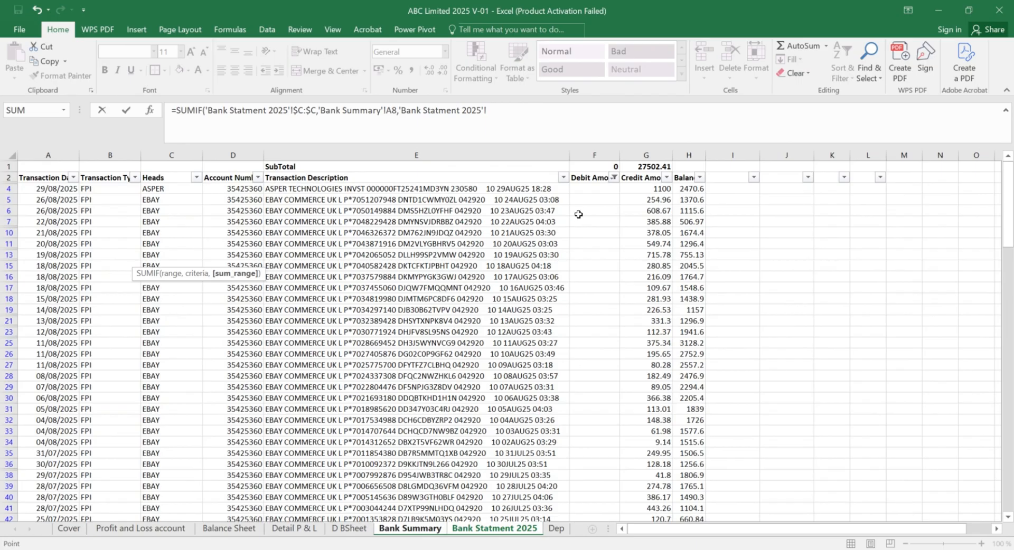
pyautogui.click(592, 155)
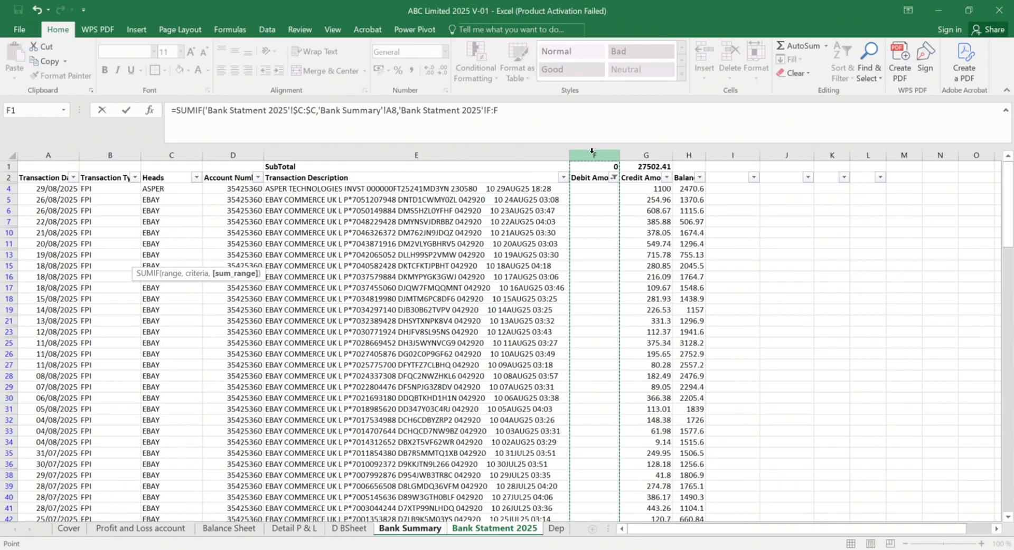
pyautogui.press('F4')
pyautogui.press('Return')
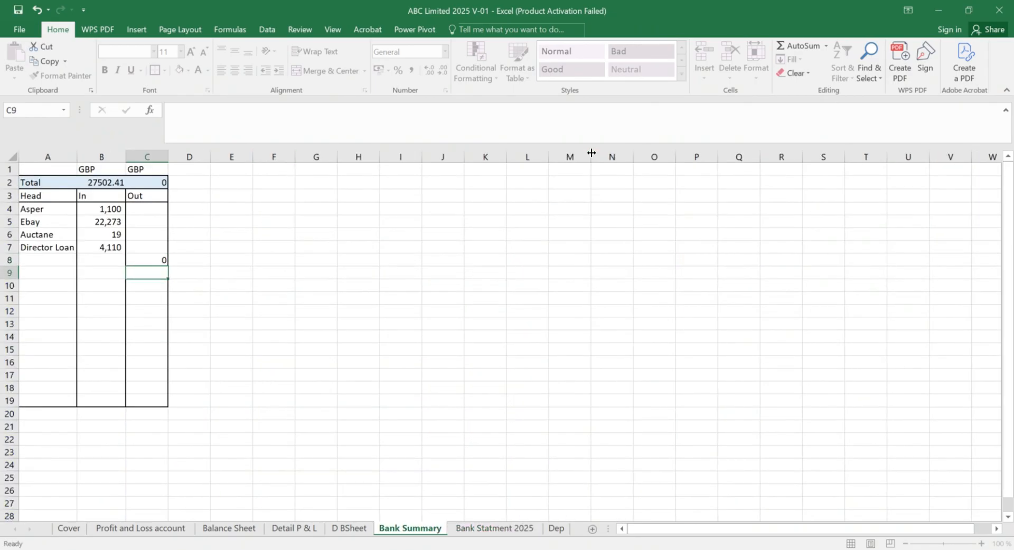
# Step: Copy the SUMIF formula from C8 down through C19 in the Out column, pasting formulas only
pyautogui.press('Up')
pyautogui.hotkey('ctrl', 'c')
pyautogui.hotkey('shift', 'Down')
pyautogui.hotkey('shift', 'Down')
pyautogui.hotkey('shift', 'Down')
pyautogui.hotkey('shift', 'Down')
pyautogui.hotkey('shift', 'Down')
pyautogui.hotkey('shift', 'Down')
pyautogui.hotkey('shift', 'Down')
pyautogui.hotkey('shift', 'Down')
pyautogui.hotkey('shift', 'Down')
pyautogui.hotkey('shift', 'Down')
pyautogui.hotkey('shift', 'Down')
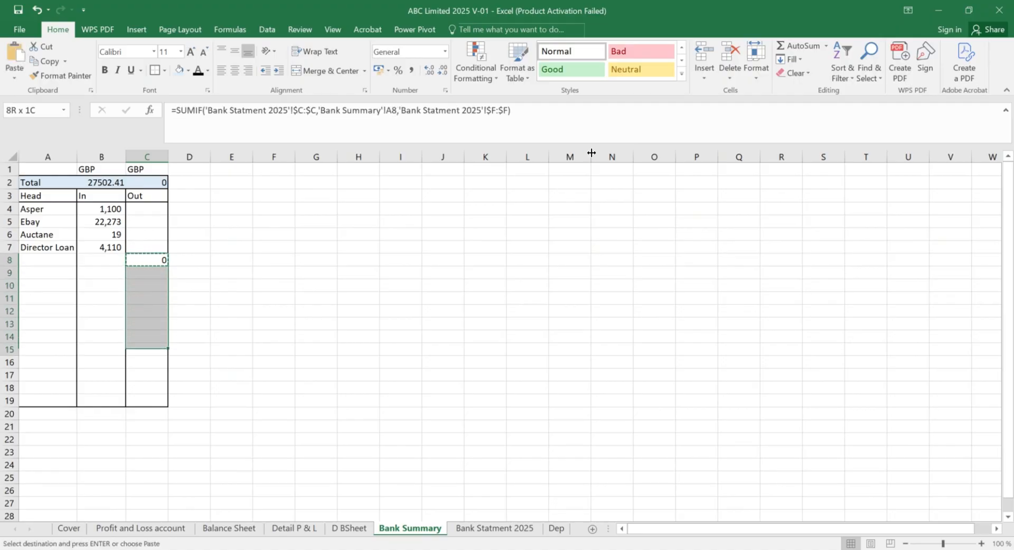
pyautogui.hotkey('alt', 'e')
pyautogui.press('s')
pyautogui.press('f')
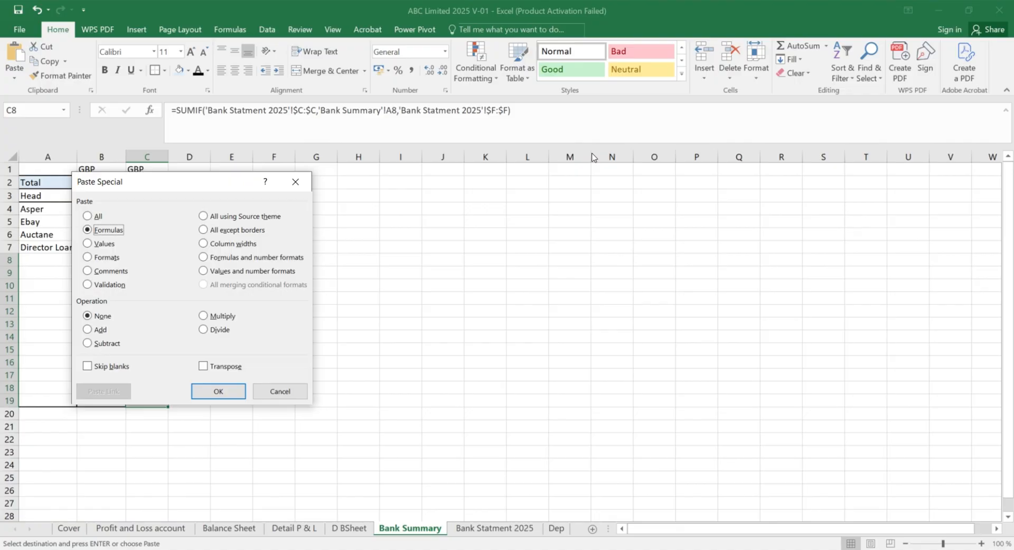
pyautogui.press('Return')
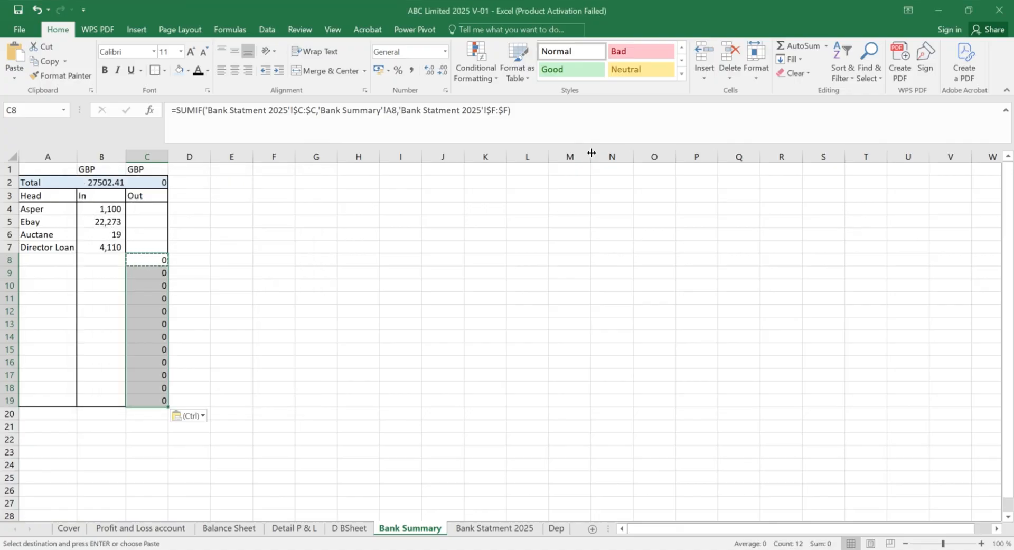
pyautogui.press('Down')
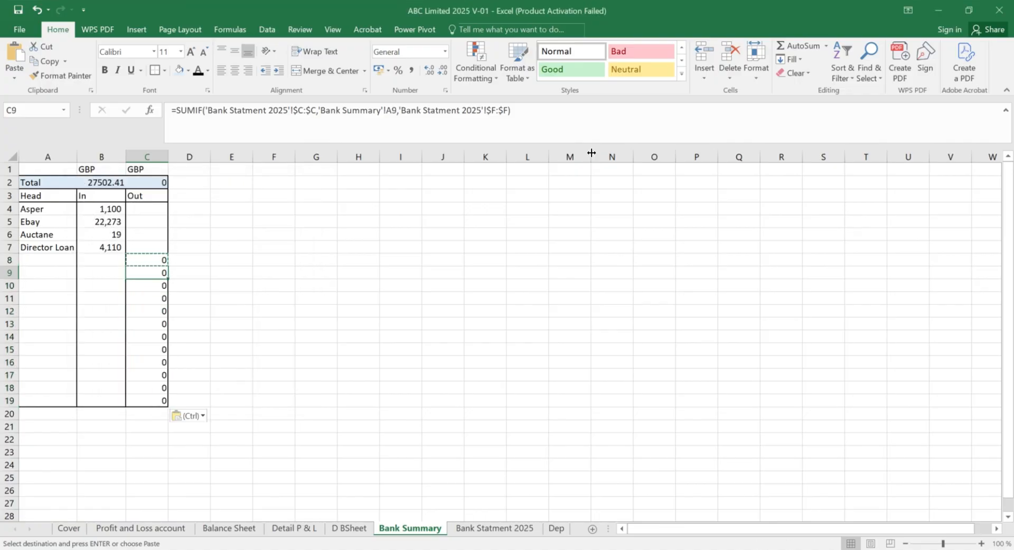
# Step: Select all values again in the Debit Amount filter of Bank Statment 2025
pyautogui.click(491, 528)
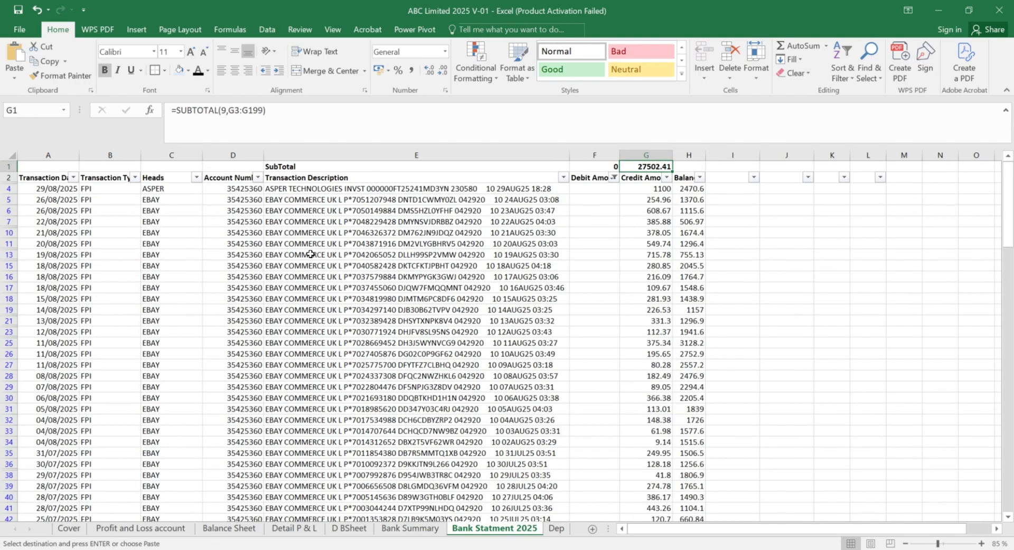
pyautogui.click(613, 178)
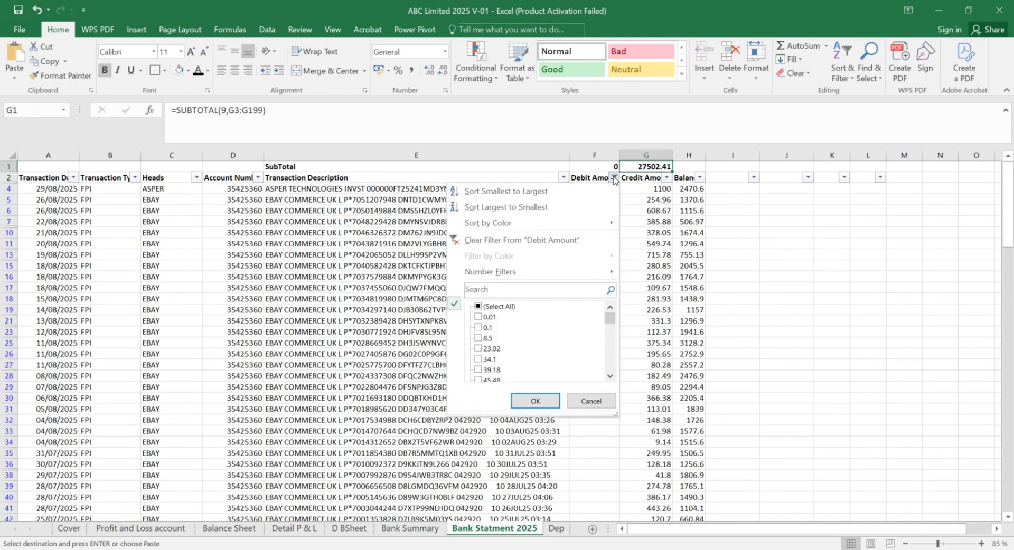
pyautogui.click(481, 307)
pyautogui.click(535, 401)
# Step: Filter the Credit Amount column to blanks only so the sheet lists just the debit transactions
pyautogui.click(666, 178)
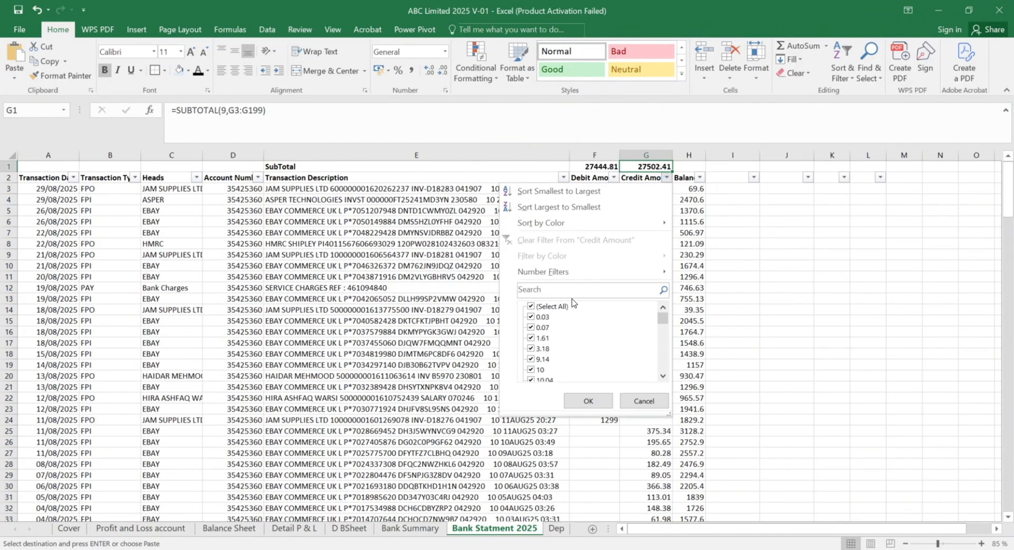
pyautogui.click(542, 308)
pyautogui.moveTo(664, 317); pyautogui.dragTo(663, 364)
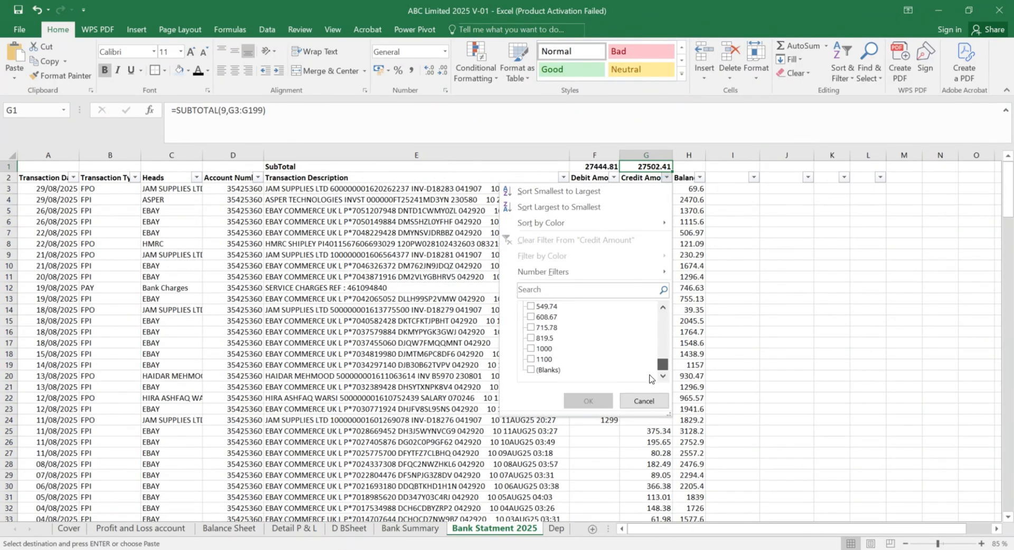
pyautogui.click(544, 369)
pyautogui.click(586, 401)
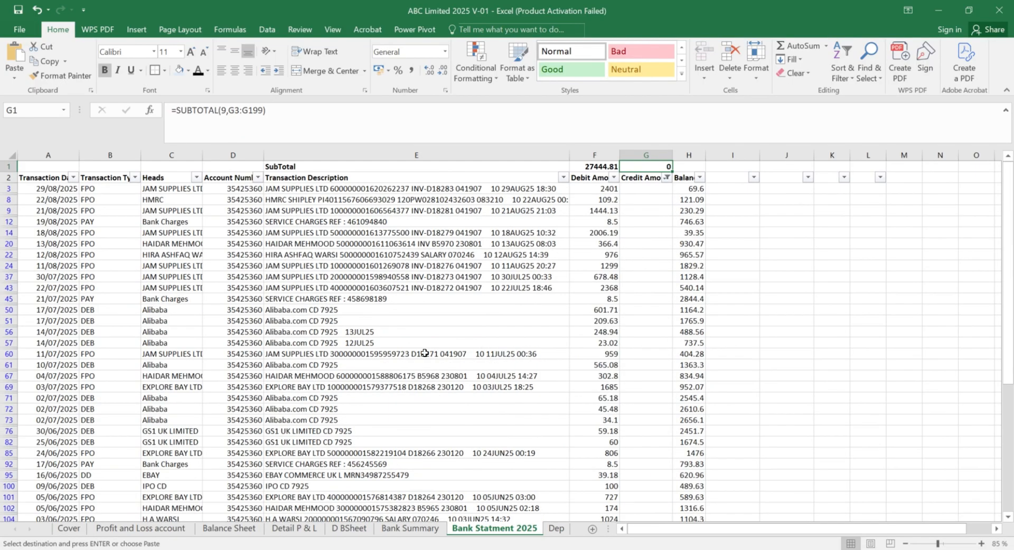
# Step: Copy the head JAM SUPPLIES LTD from C3 of Bank Statment 2025 into A8 of Bank Summary
pyautogui.click(150, 190)
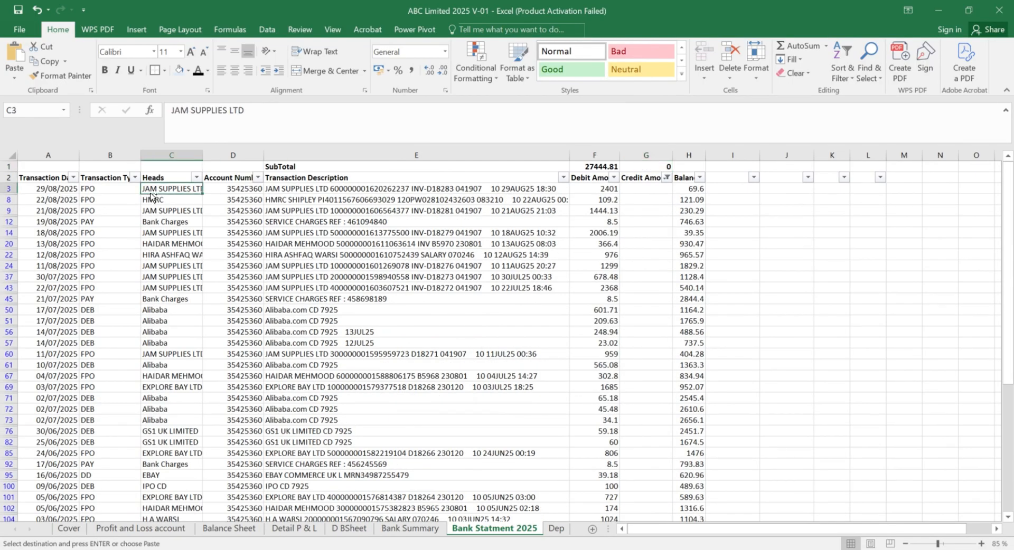
pyautogui.click(412, 528)
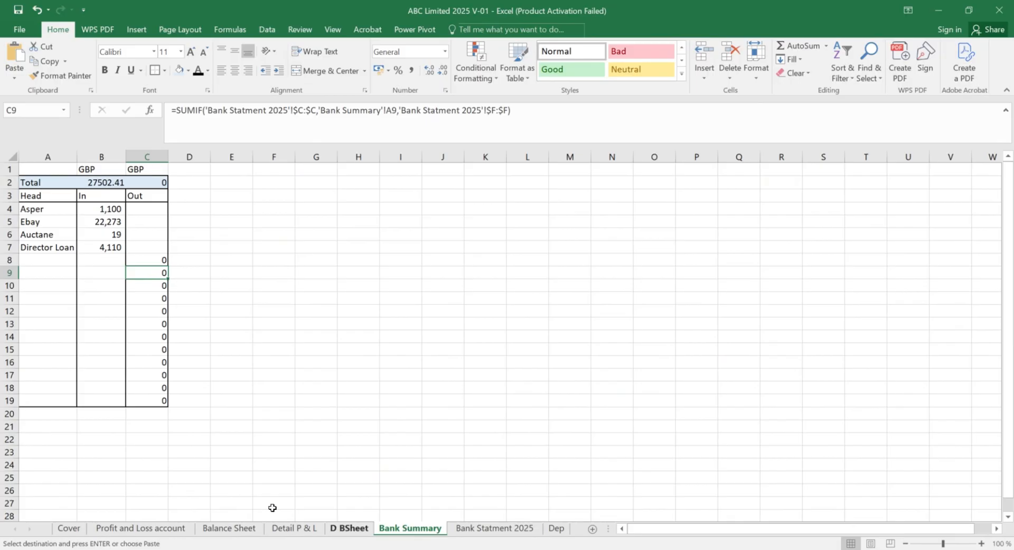
pyautogui.click(31, 261)
pyautogui.hotkey('ctrl', 'v')
pyautogui.click(35, 273)
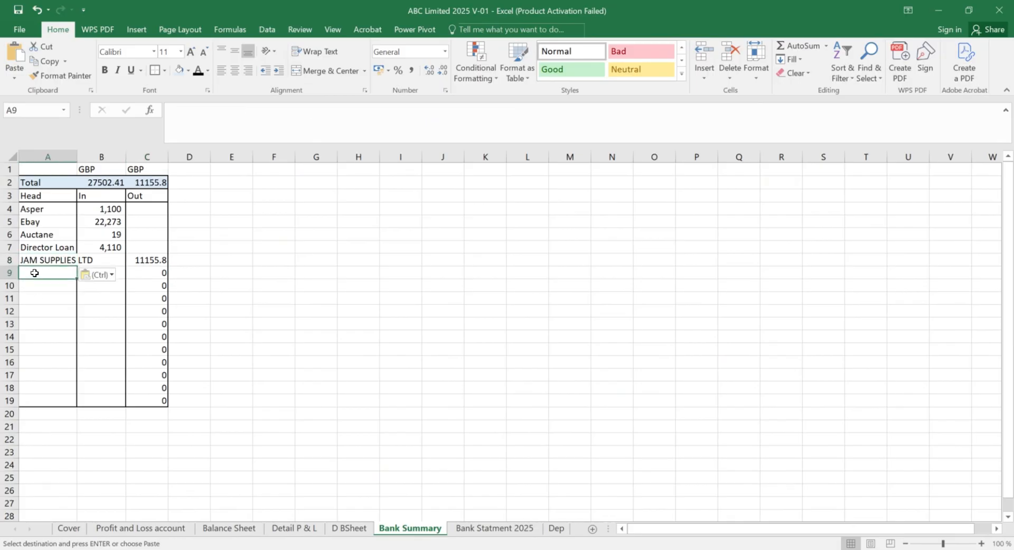
# Step: Look up the next debit head in Bank Statment 2025 and enter Bank Charges in A9 of Bank Summary
pyautogui.click(468, 527)
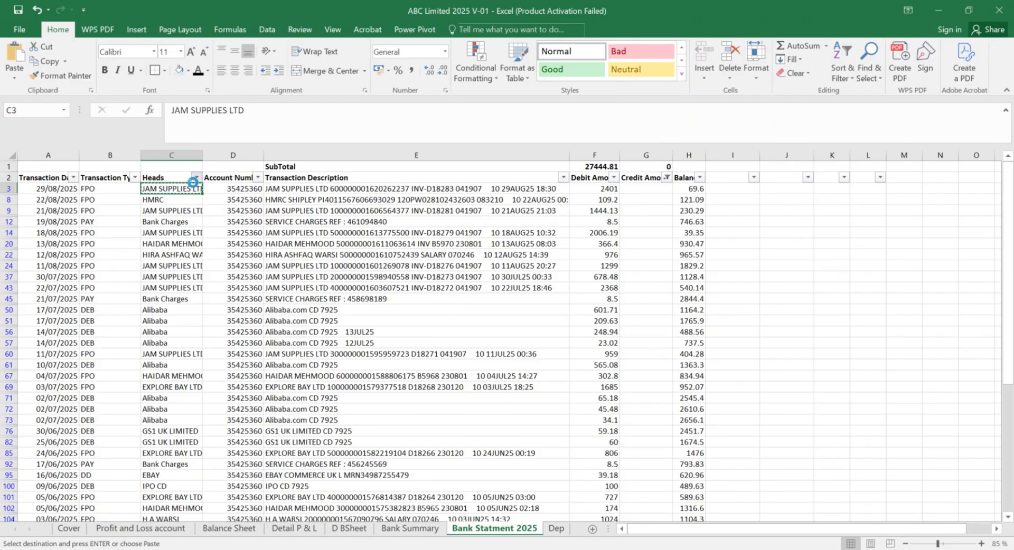
pyautogui.click(196, 177)
pyautogui.click(196, 177)
pyautogui.click(410, 527)
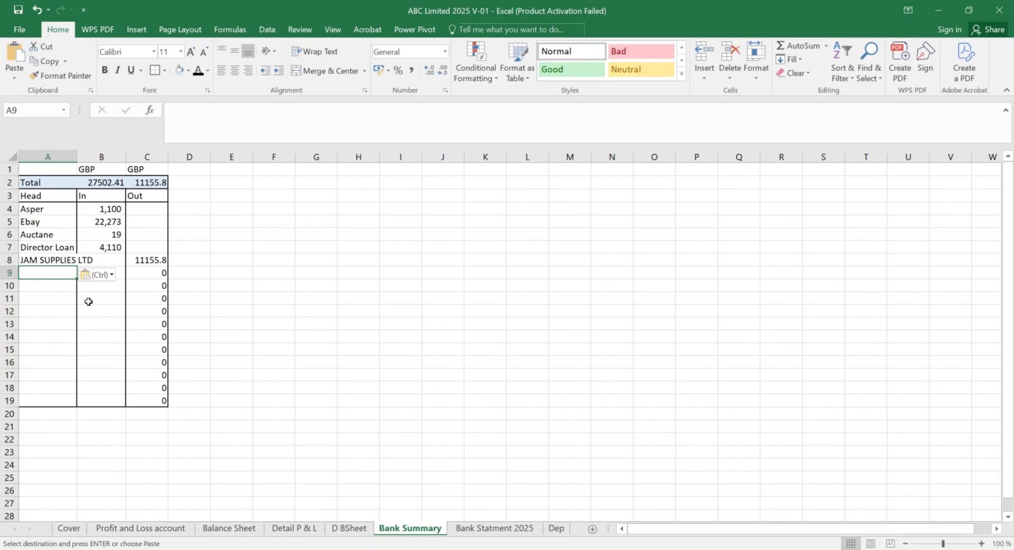
pyautogui.write('Bank Charges')
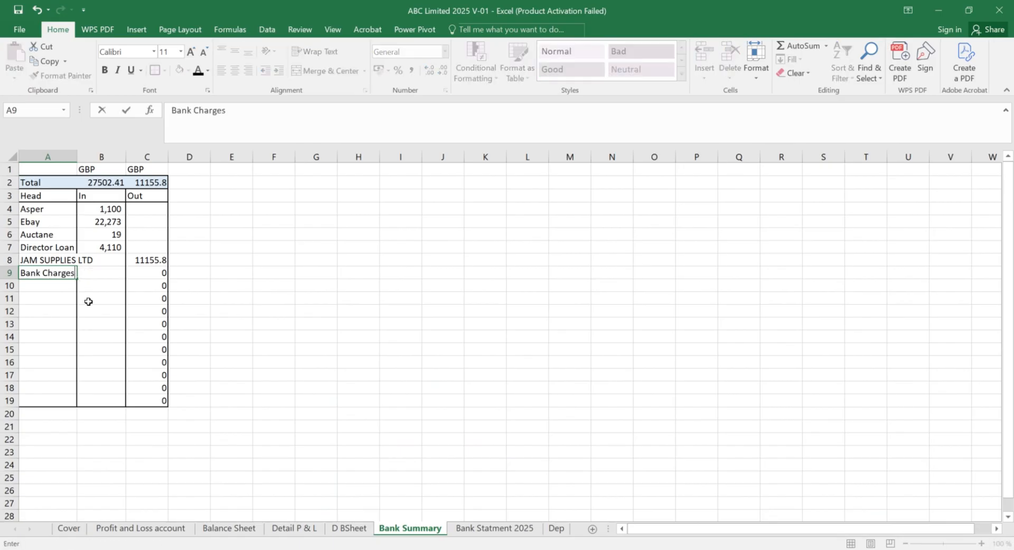
pyautogui.press('Return')
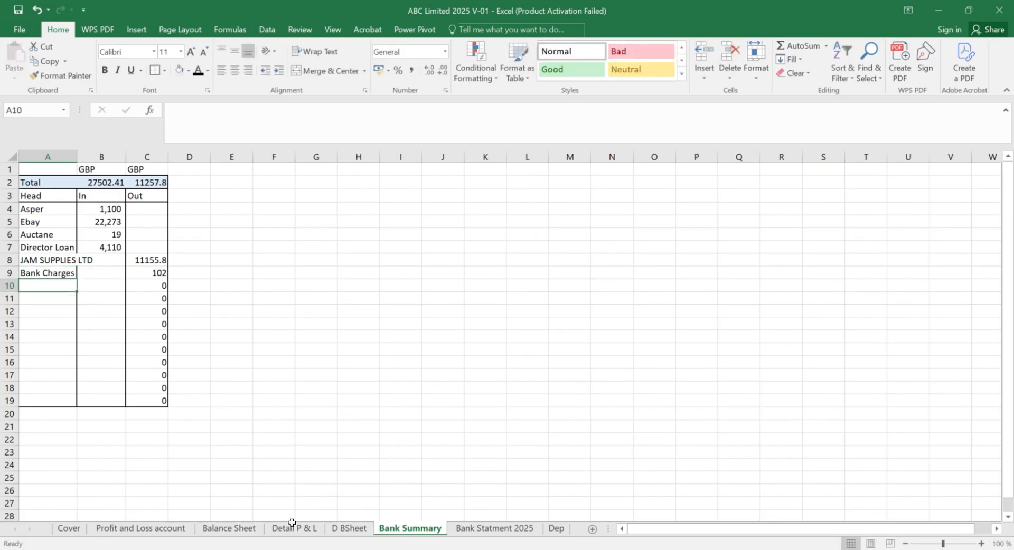
# Step: Check the Bank Charges Out amount in C9, and view the Heads filter list in Bank Statment 2025 without changing it
pyautogui.click(159, 271)
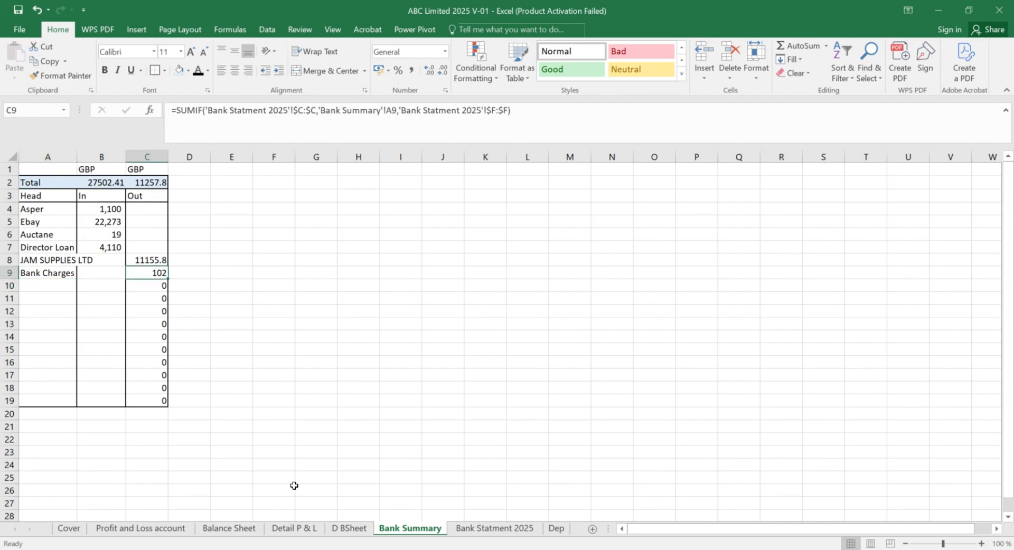
pyautogui.click(488, 528)
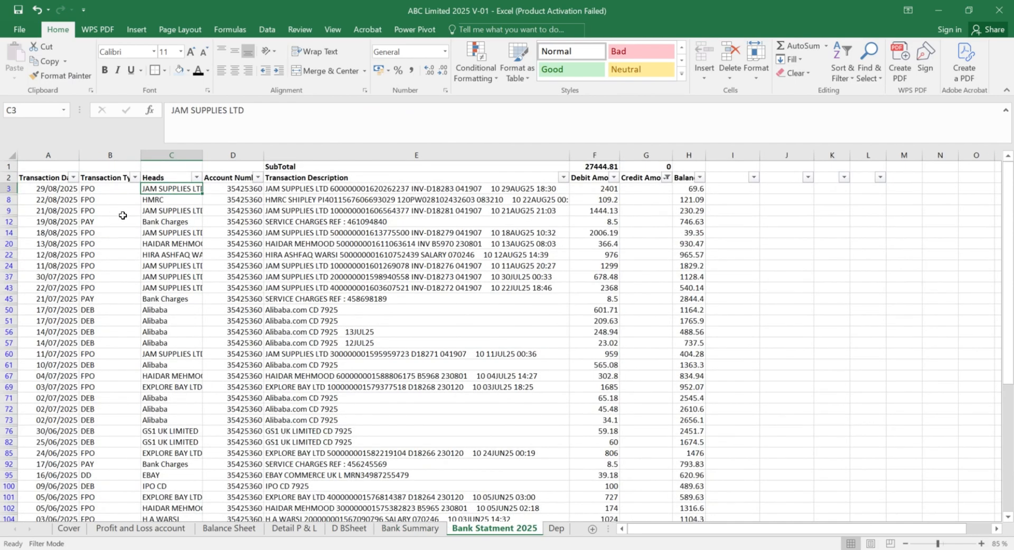
pyautogui.click(191, 179)
pyautogui.click(196, 178)
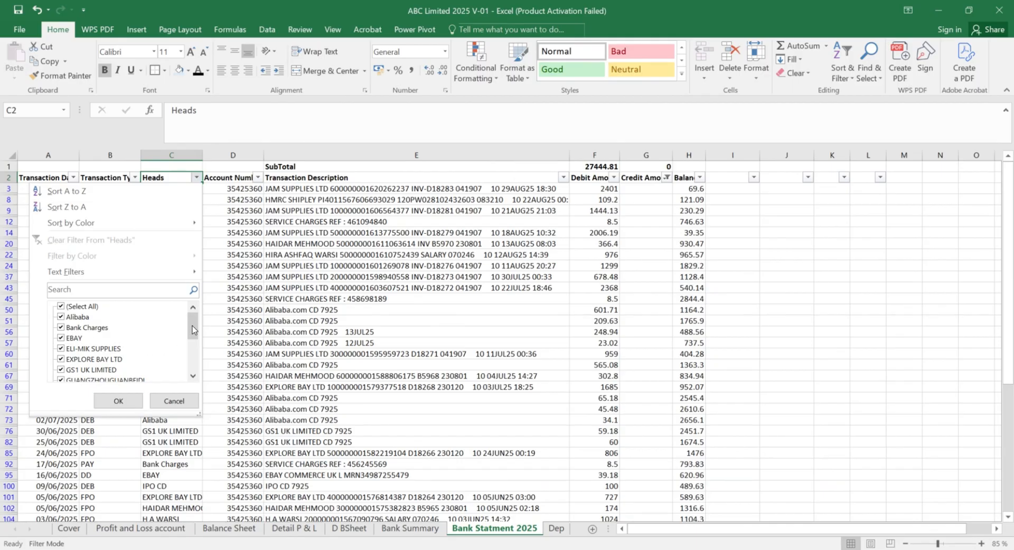
pyautogui.moveTo(192, 326)
pyautogui.mouseDown()
pyautogui.moveTo(189, 366)
pyautogui.moveTo(193, 317)
pyautogui.mouseUp()
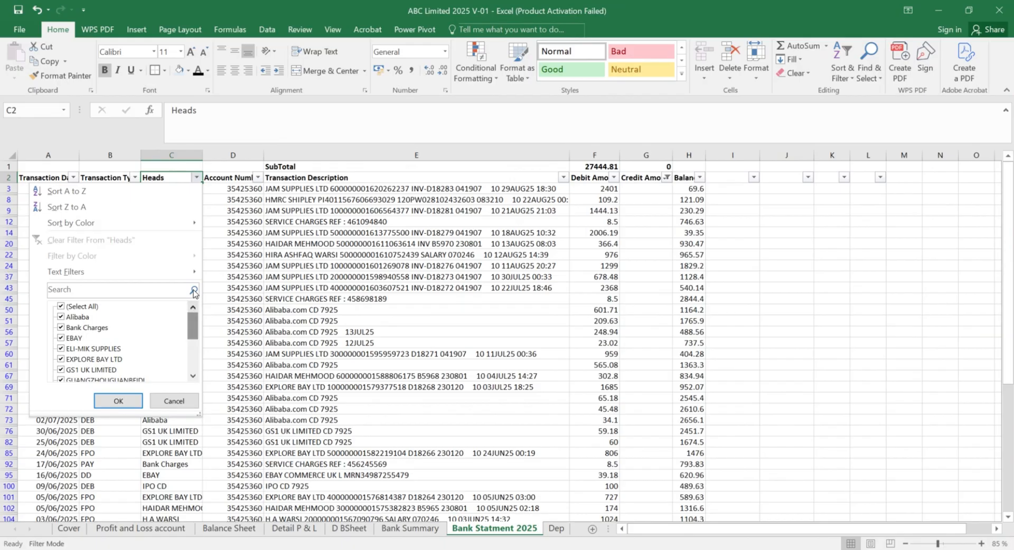
pyautogui.click(178, 404)
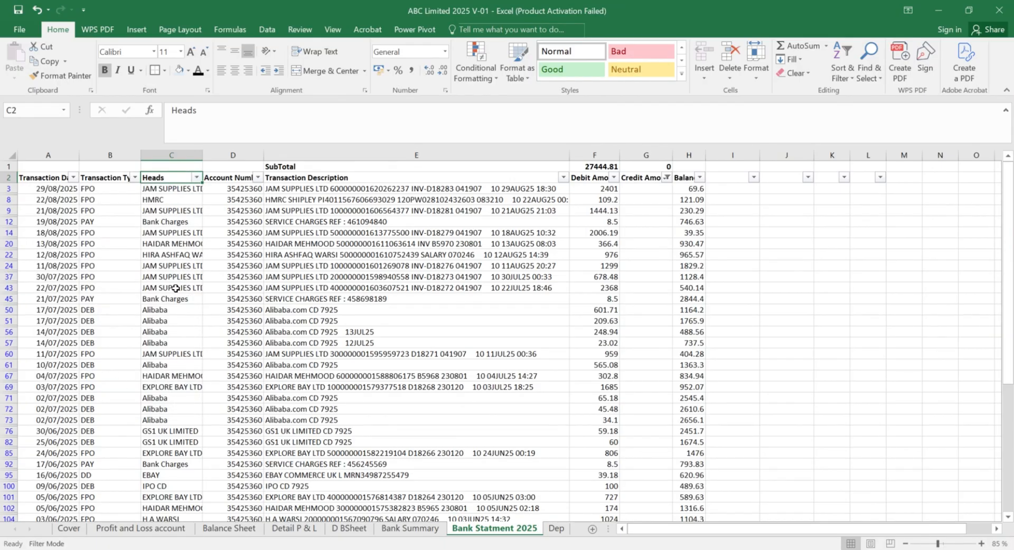
# Step: Copy the payee name from C20 of Bank Statment 2025 and paste it as values into A10 of Bank Summary
pyautogui.click(157, 224)
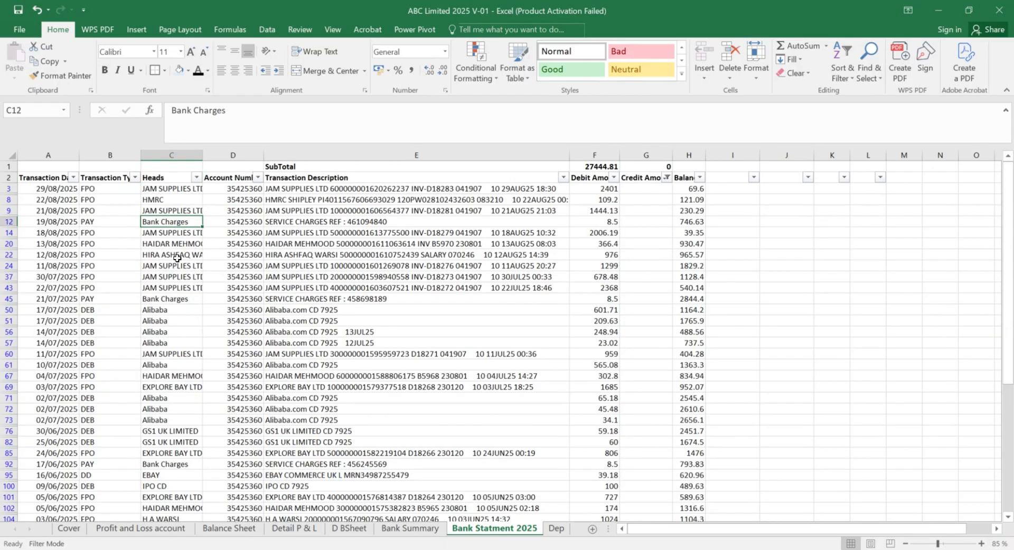
pyautogui.click(168, 244)
pyautogui.hotkey('ctrl', 'c')
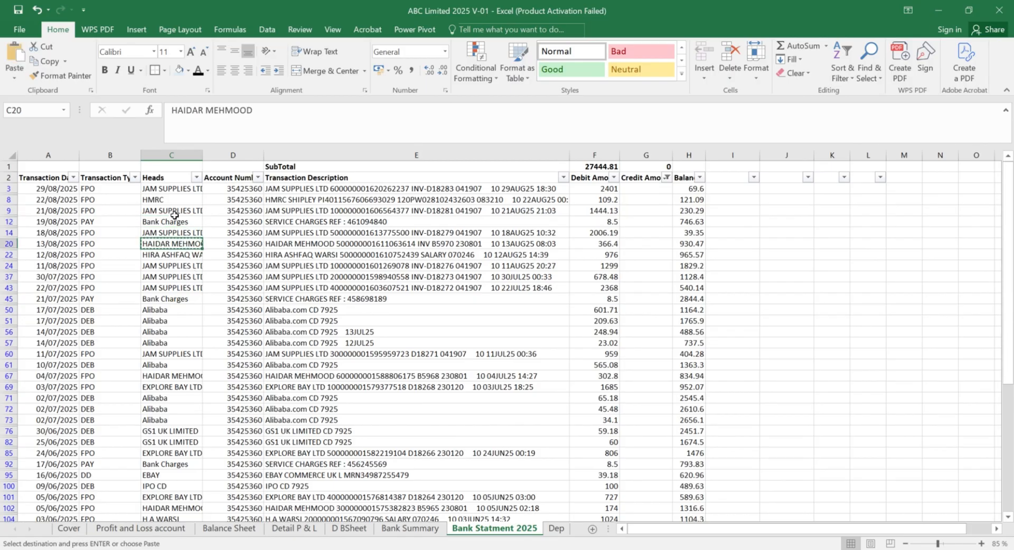
pyautogui.click(410, 529)
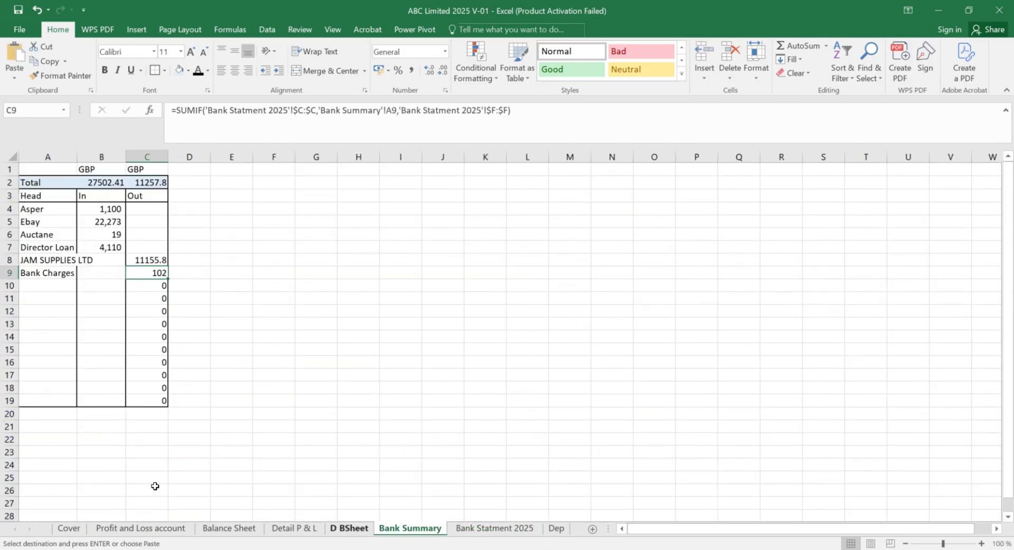
pyautogui.click(30, 287)
pyautogui.hotkey('ctrl', 'alt', 'v')
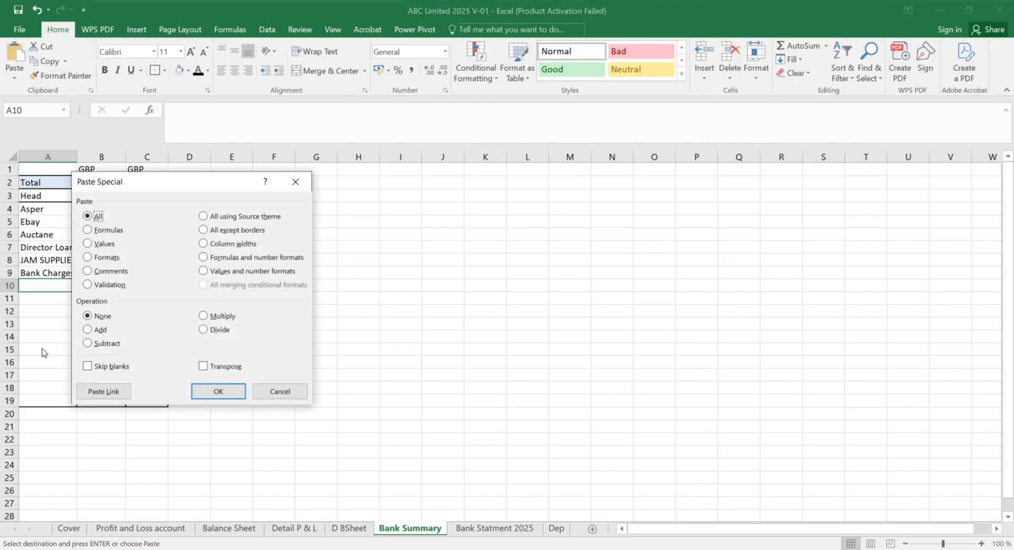
pyautogui.press('Down')
pyautogui.press('Down')
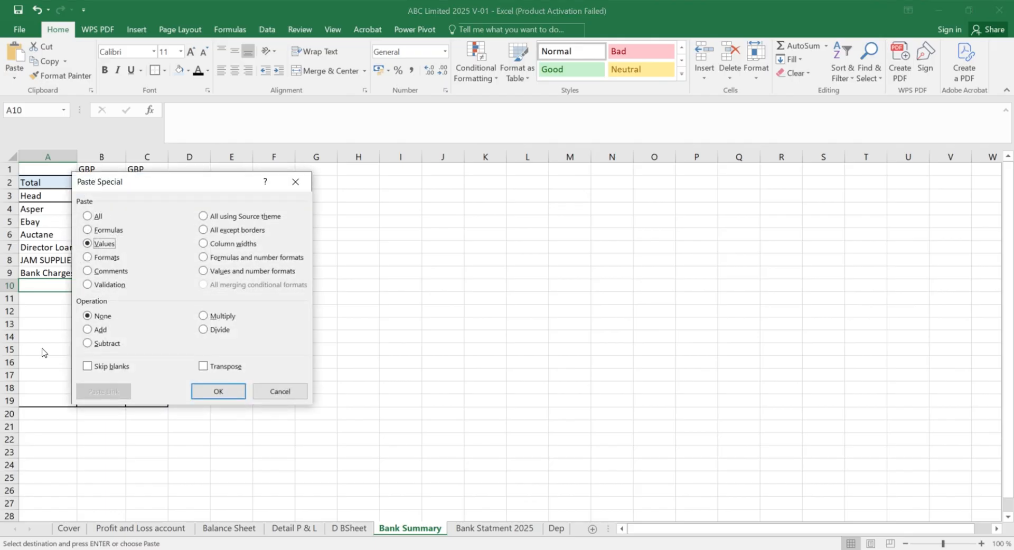
pyautogui.press('Return')
# Step: Enter HMRC as the head in A11 of Bank Summary
pyautogui.press('Down')
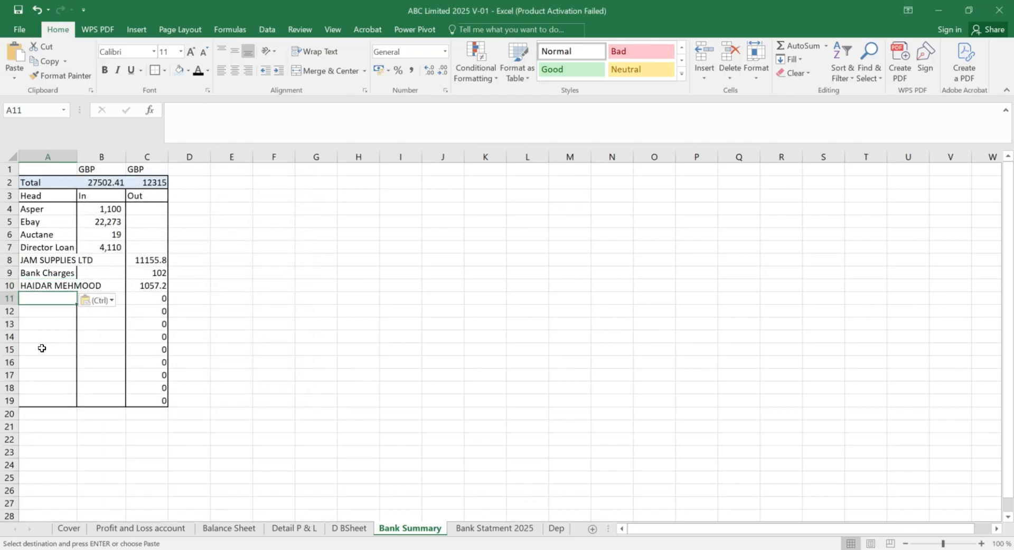
pyautogui.write('HMRC')
pyautogui.press('Return')
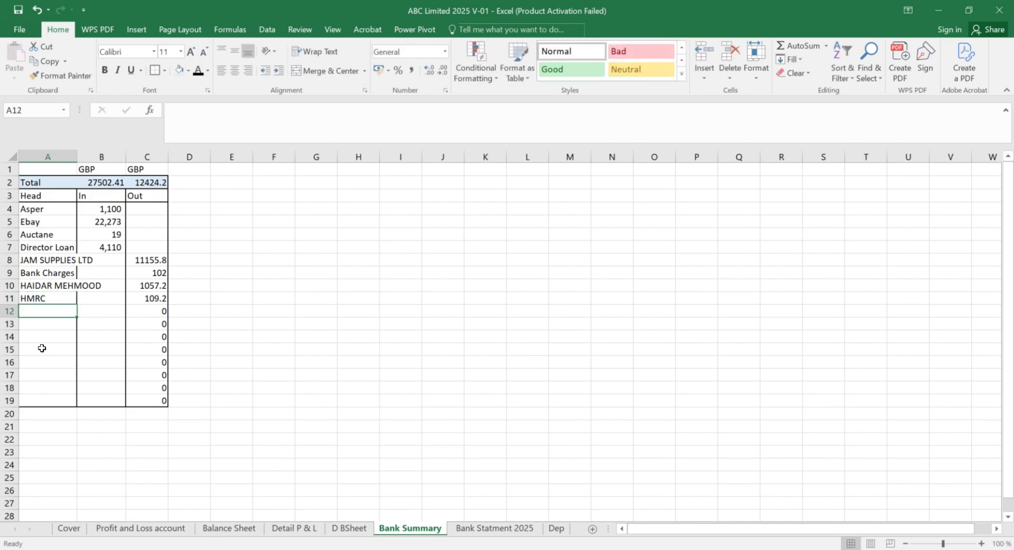
# Step: Copy the payee name from C22 of Bank Statment 2025 and paste it into A12 of Bank Summary
pyautogui.click(494, 528)
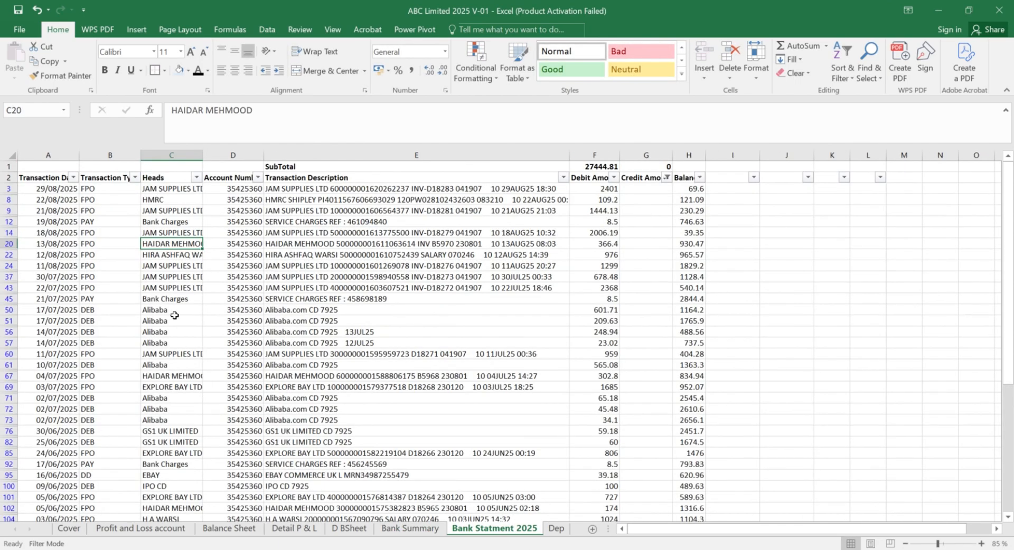
pyautogui.click(154, 254)
pyautogui.hotkey('ctrl', 'c')
pyautogui.click(398, 528)
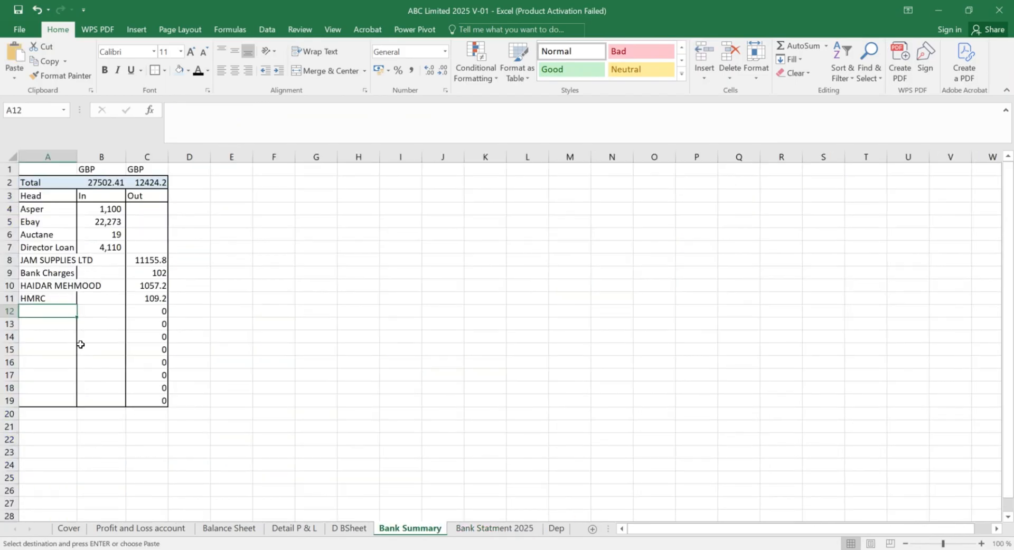
pyautogui.hotkey('ctrl', 'v')
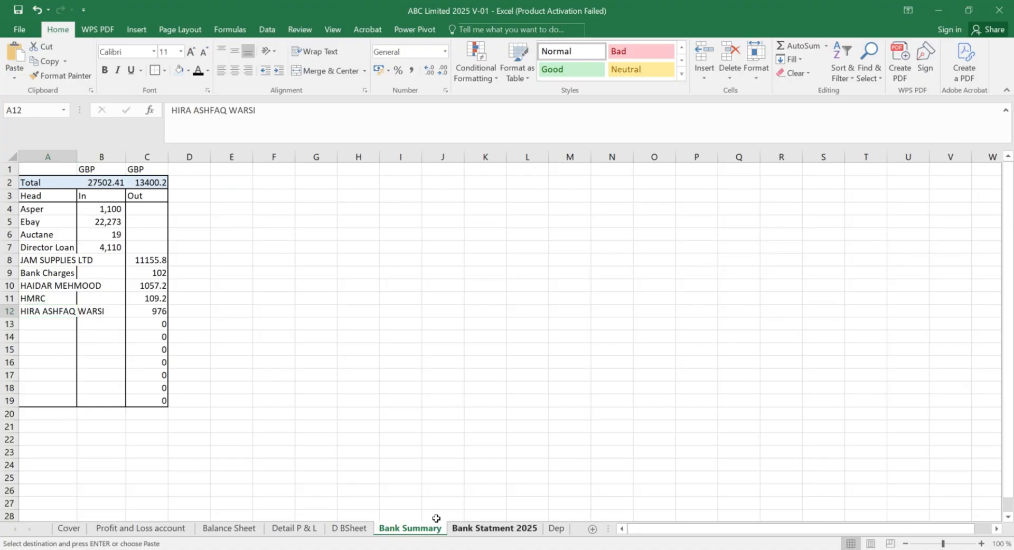
# Step: Copy the head Alibaba from C50 of Bank Statment 2025 into A13 of Bank Summary
pyautogui.click(491, 528)
pyautogui.click(177, 314)
pyautogui.hotkey('ctrl', 'c')
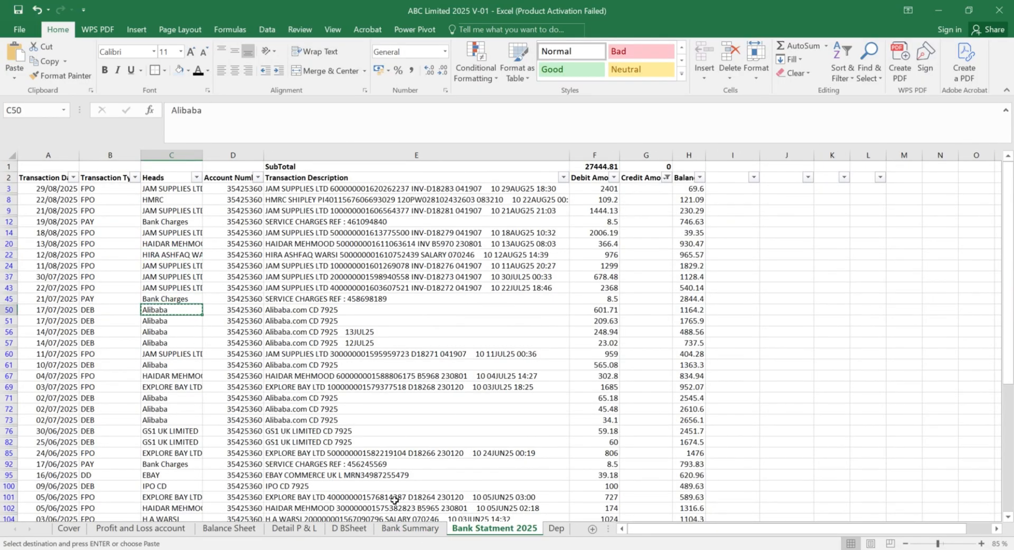
pyautogui.click(399, 528)
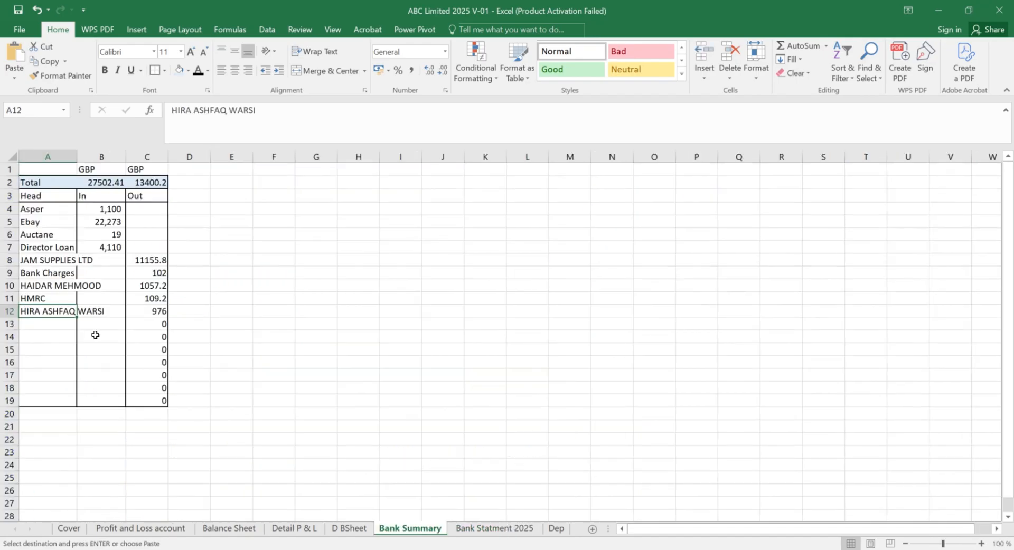
pyautogui.click(40, 322)
pyautogui.hotkey('ctrl', 'v')
# Step: Shade the incoming heads and amounts in A4:B7 of Bank Summary with a light gold fill
pyautogui.moveTo(37, 210); pyautogui.dragTo(114, 248)
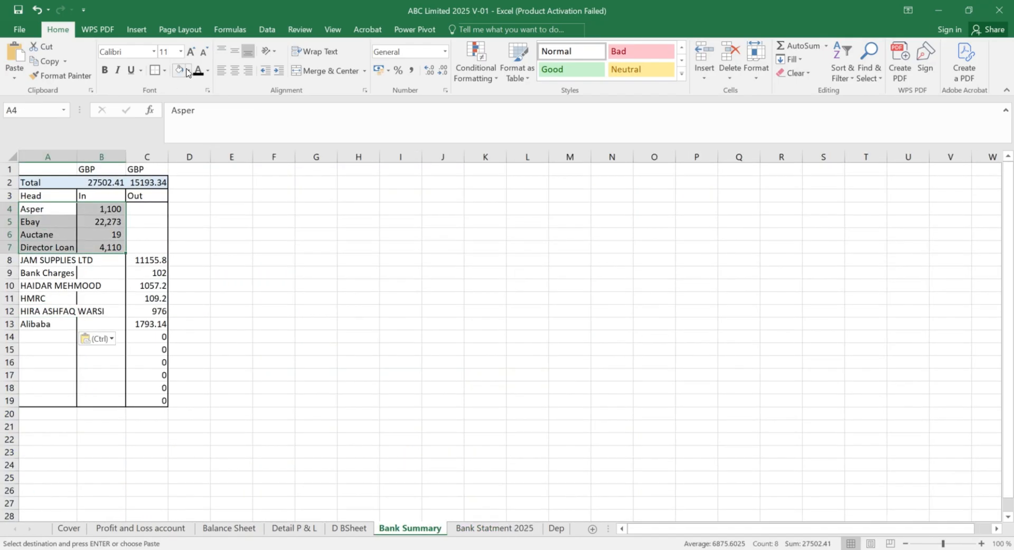
pyautogui.click(188, 70)
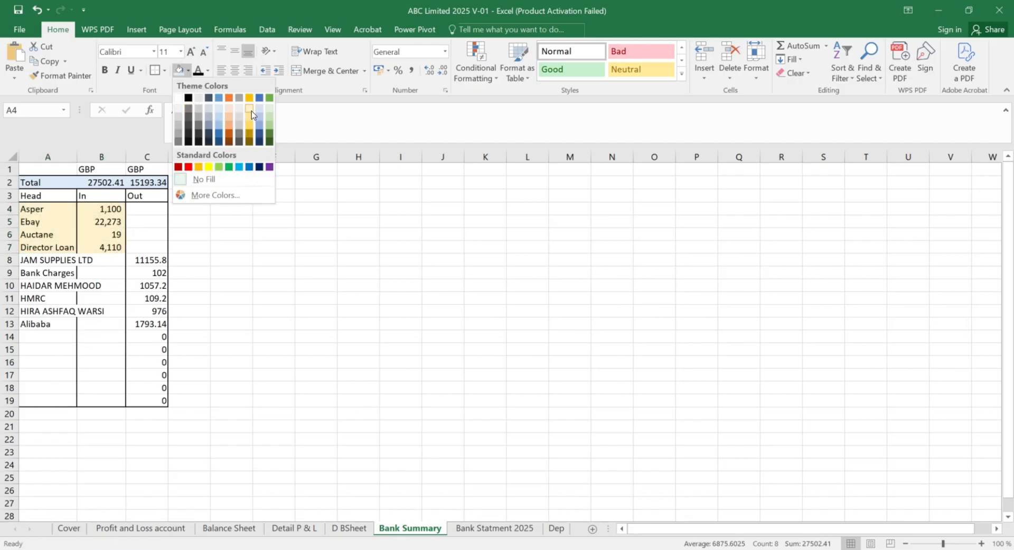
pyautogui.click(252, 115)
pyautogui.click(158, 295)
# Step: Insert a blank row above JAM SUPPLIES LTD to separate the incoming heads from the outgoing ones
pyautogui.click(38, 261)
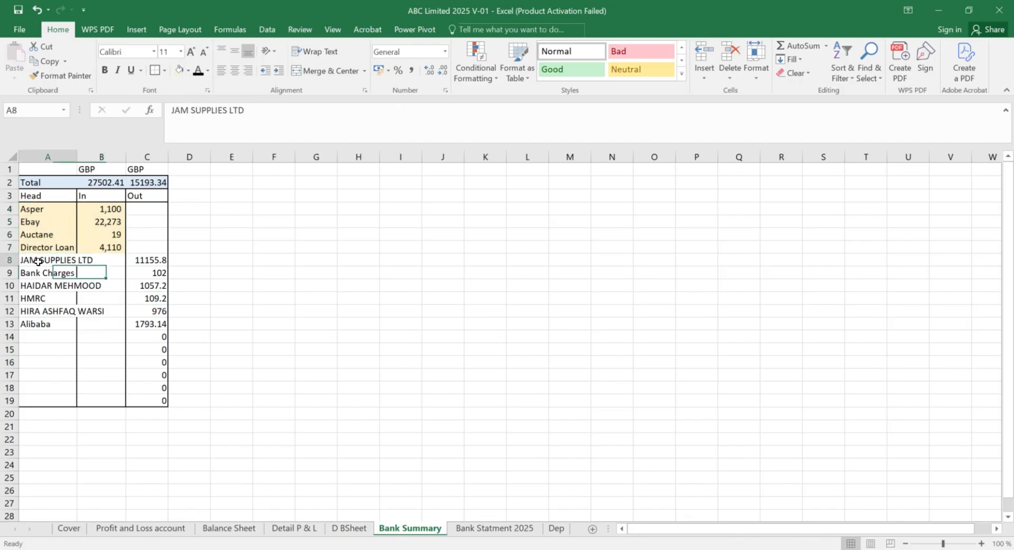
pyautogui.click(2, 259)
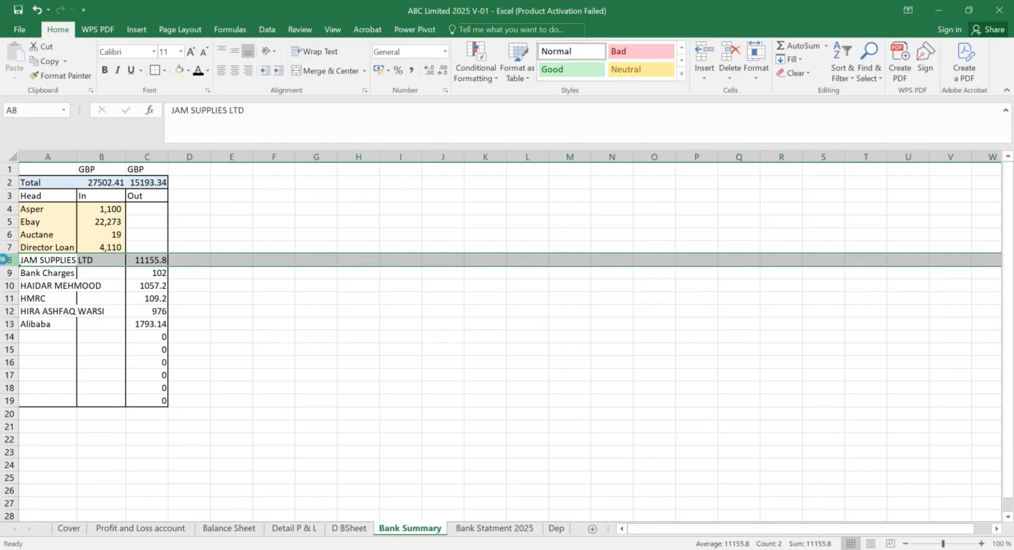
pyautogui.hotkey('ctrl', 'shift', '+')
pyautogui.click(103, 286)
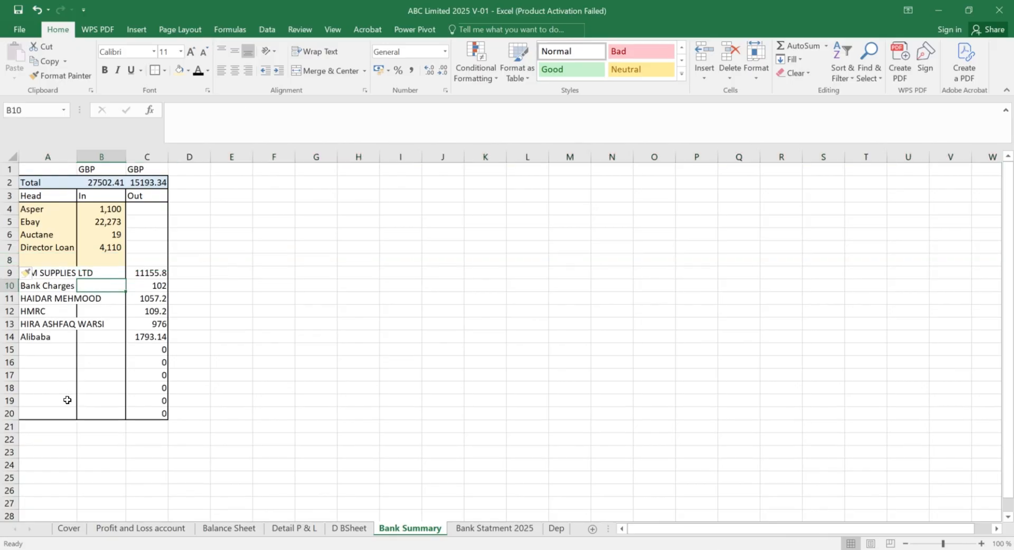
# Step: Apply the unfilled format of A16:C16 to the blank separator row 8 with Format Painter
pyautogui.moveTo(40, 358); pyautogui.dragTo(131, 360)
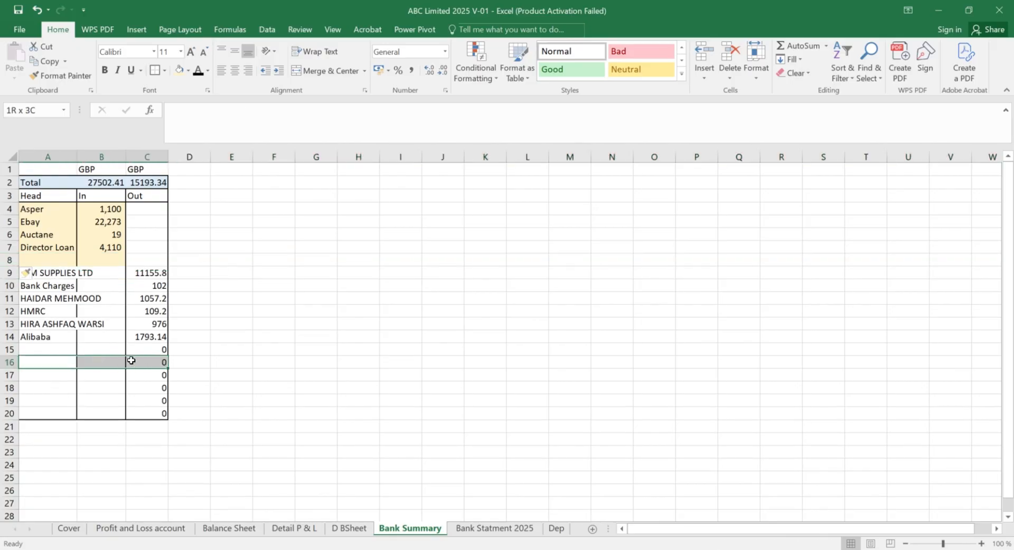
pyautogui.moveTo(51, 260); pyautogui.dragTo(143, 260)
pyautogui.moveTo(56, 364); pyautogui.dragTo(145, 362)
pyautogui.click(71, 77)
pyautogui.click(55, 258)
pyautogui.click(136, 287)
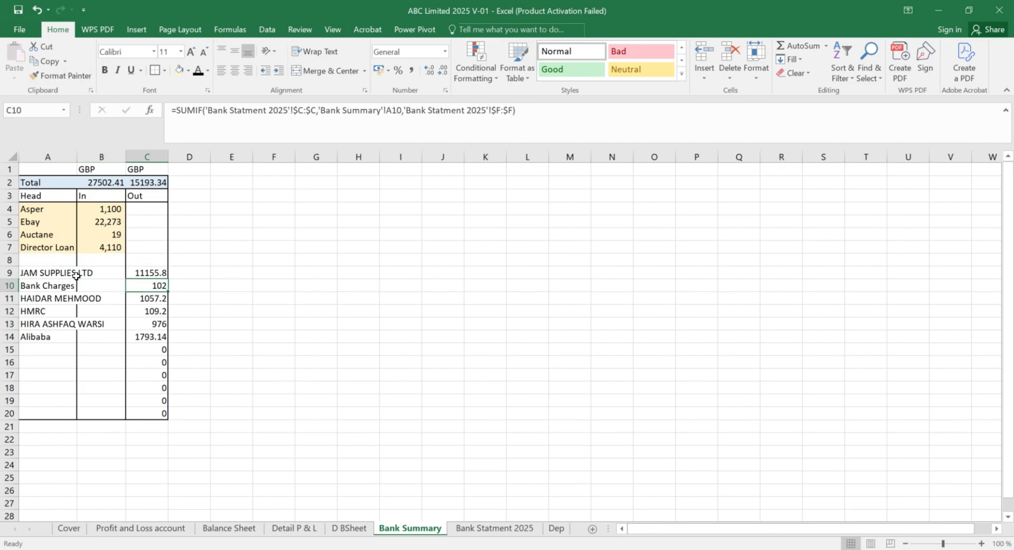
# Step: Auto-fit the width of column A in Bank Summary to its longest head name
pyautogui.click(95, 336)
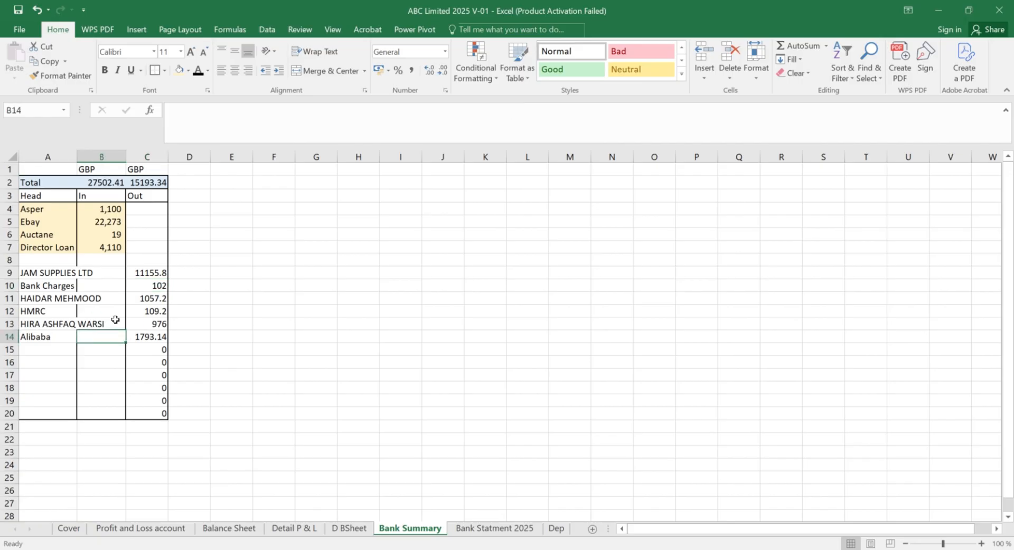
pyautogui.doubleClick(77, 157)
pyautogui.click(129, 373)
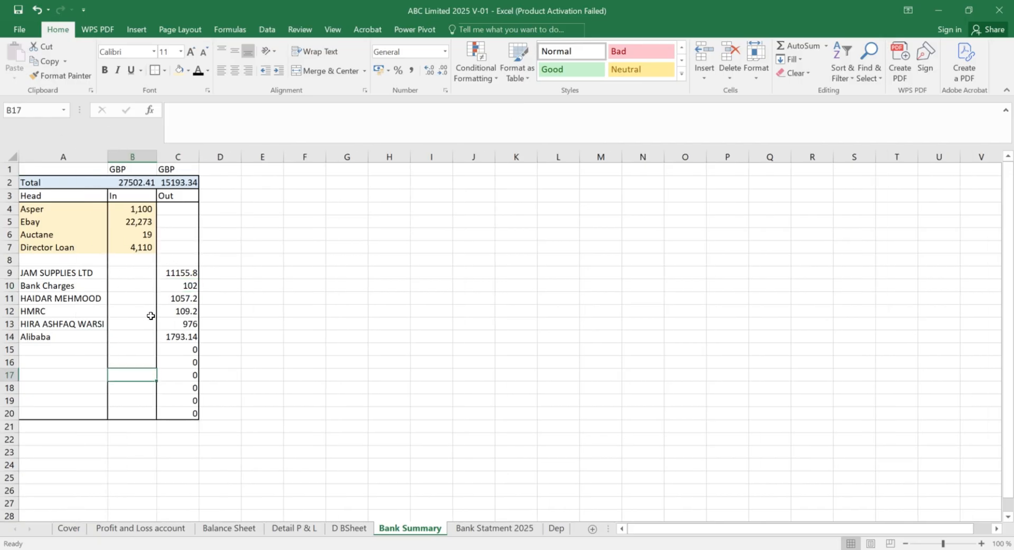
pyautogui.click(66, 353)
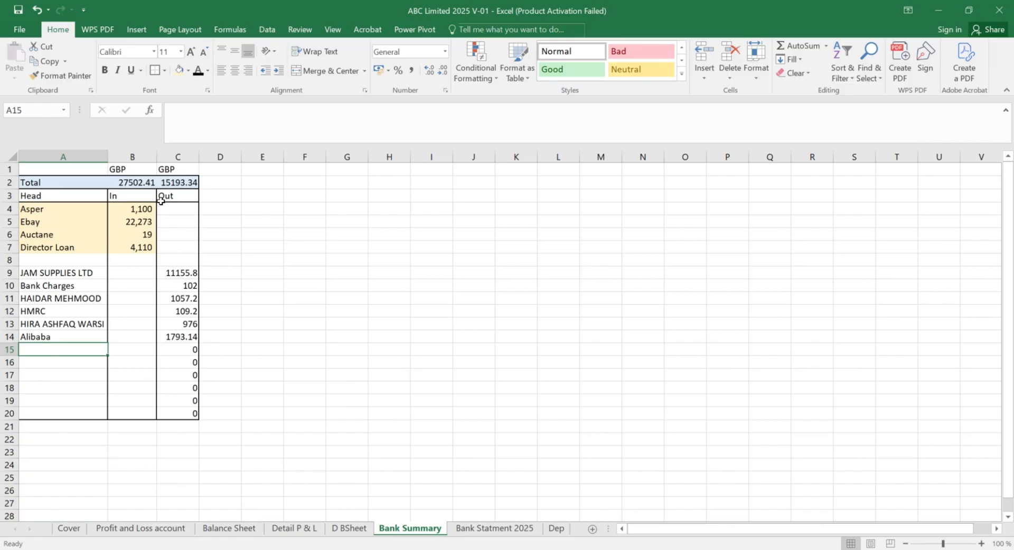
# Step: Check the In and Out headings and the Out total formula in C2 of Bank Summary
pyautogui.click(161, 200)
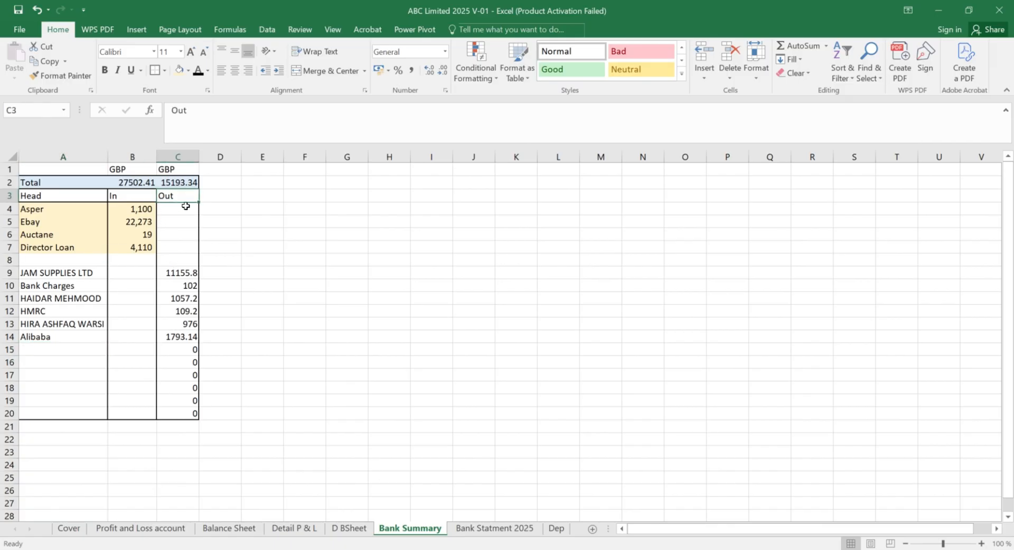
pyautogui.click(127, 202)
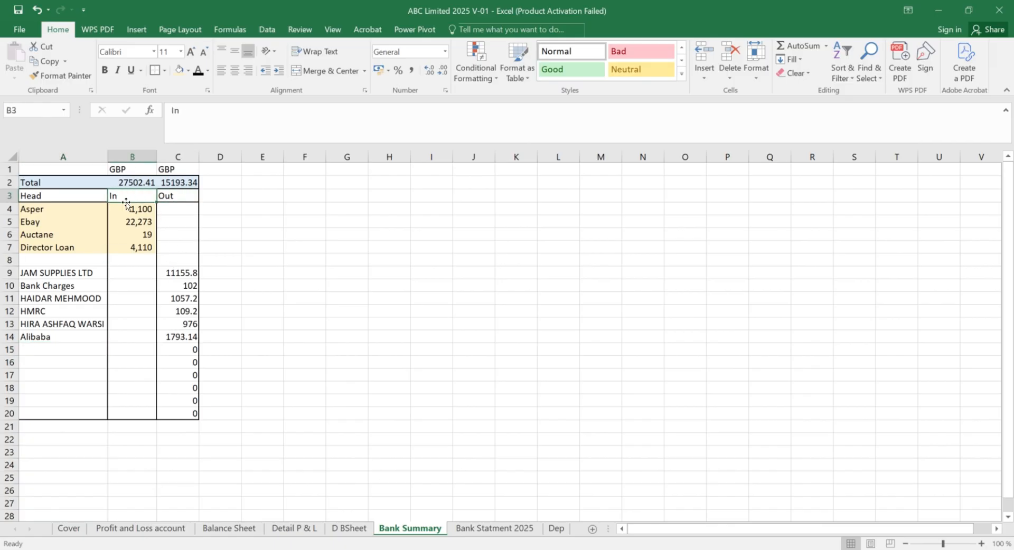
pyautogui.click(177, 185)
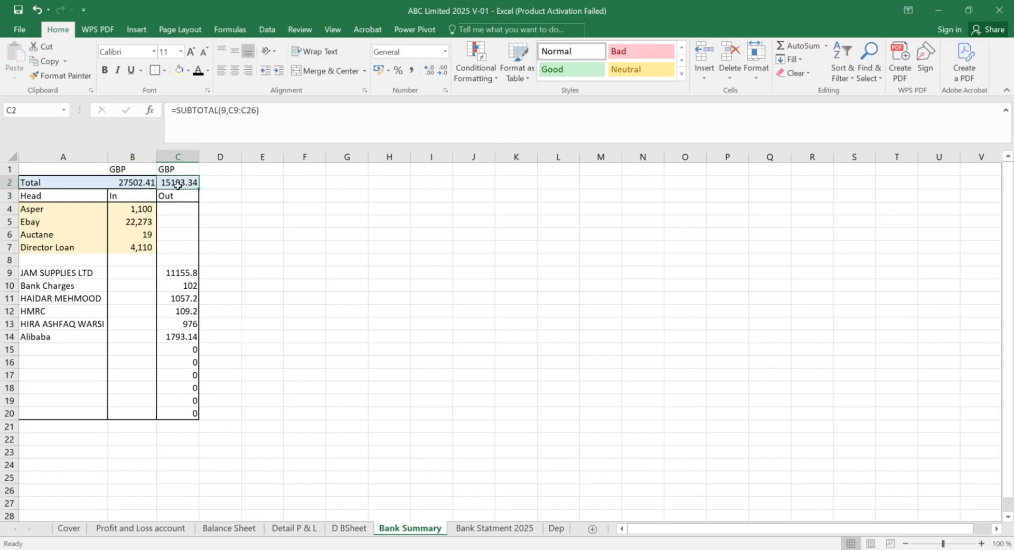
pyautogui.click(60, 348)
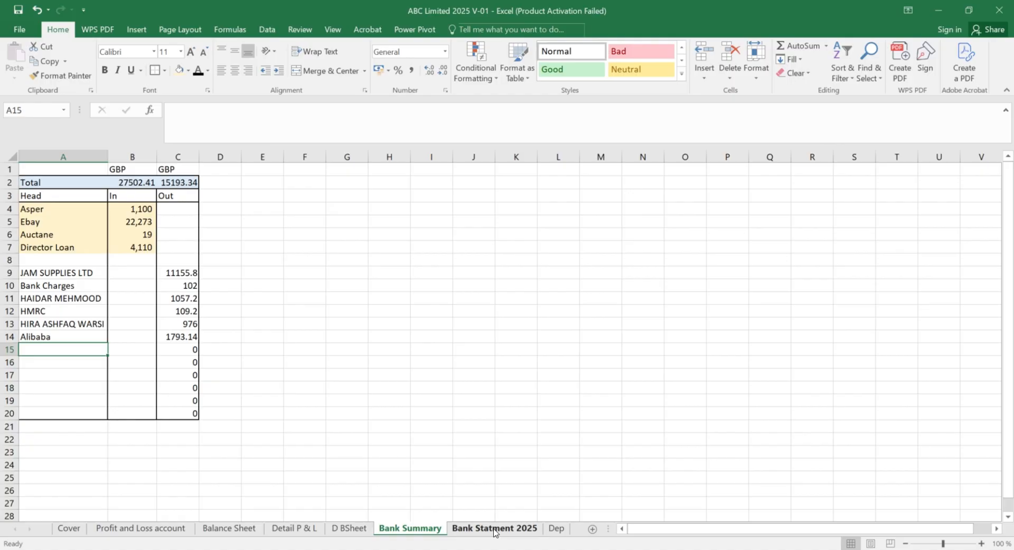
# Step: Copy the head EXPLORE BAY LTD from C69 of Bank Statment 2025 into A15 of Bank Summary
pyautogui.click(494, 528)
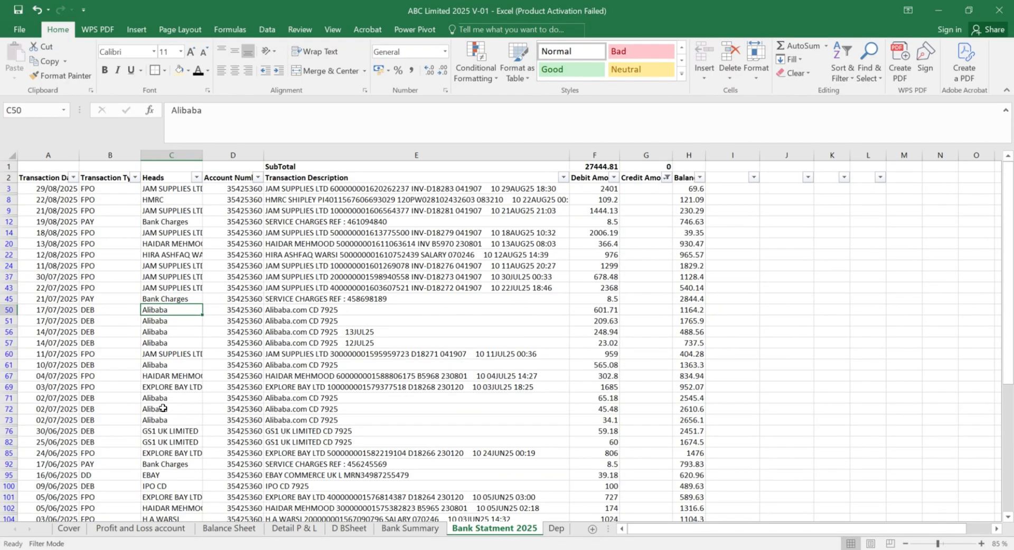
pyautogui.click(185, 388)
pyautogui.hotkey('ctrl', 'c')
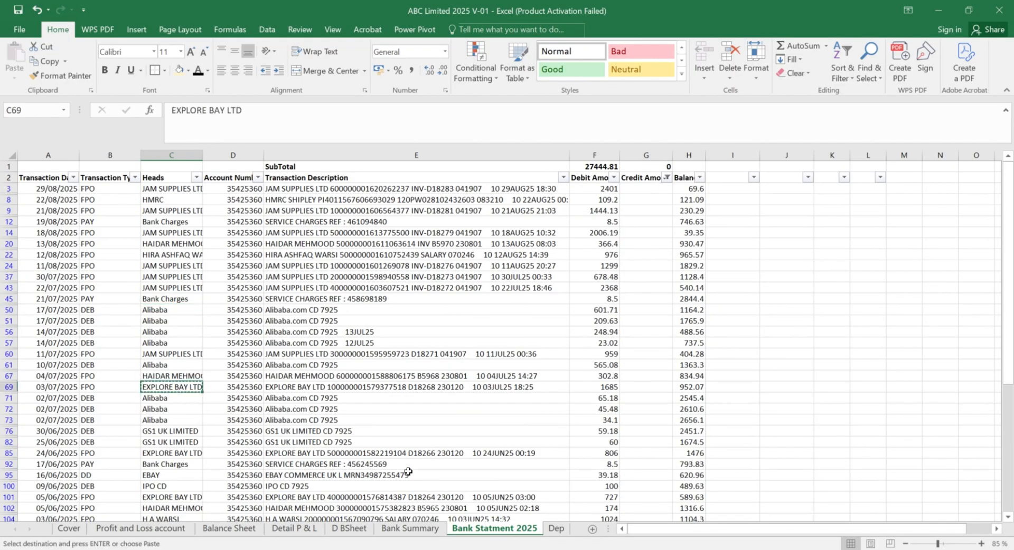
pyautogui.click(409, 529)
pyautogui.hotkey('ctrl', 'v')
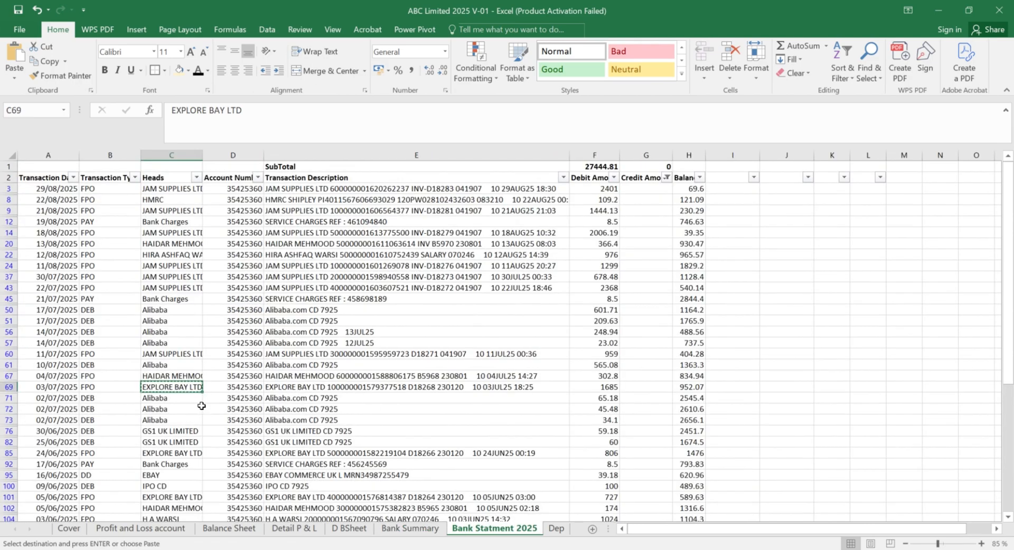
# Step: Copy the head EBAY from C95 of Bank Statment 2025 into A16 of Bank Summary
pyautogui.click(490, 528)
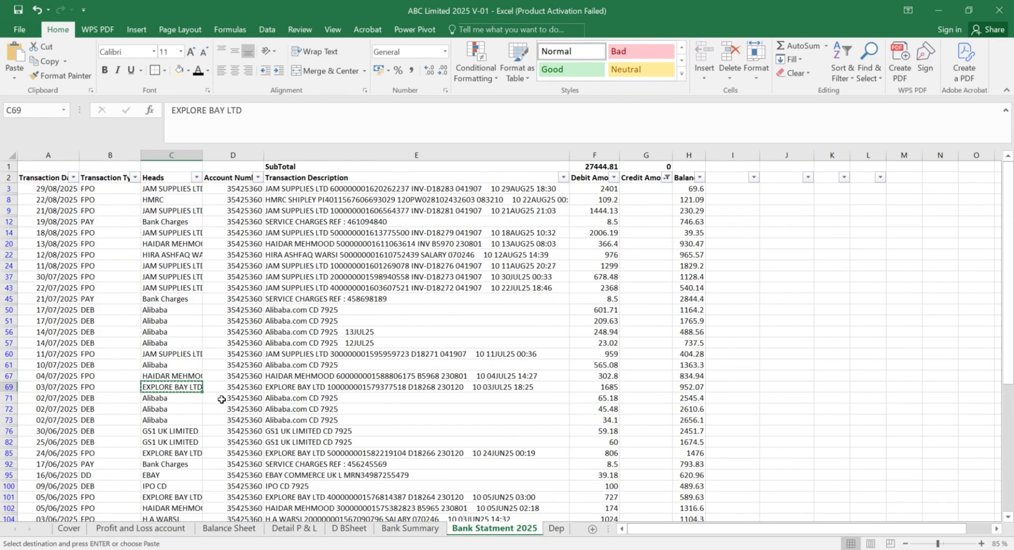
pyautogui.click(154, 475)
pyautogui.hotkey('ctrl', 'c')
pyautogui.click(410, 528)
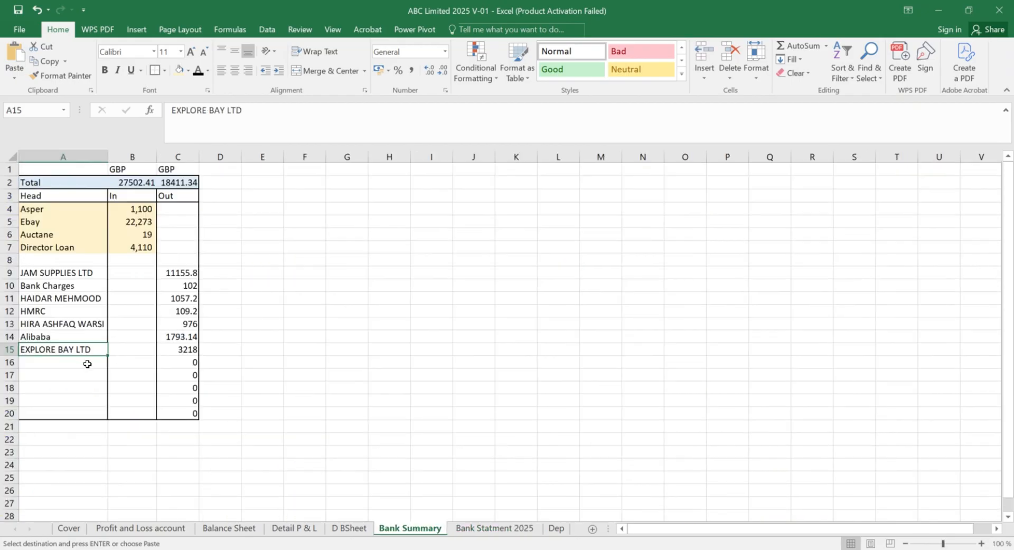
pyautogui.click(72, 362)
pyautogui.hotkey('ctrl', 'v')
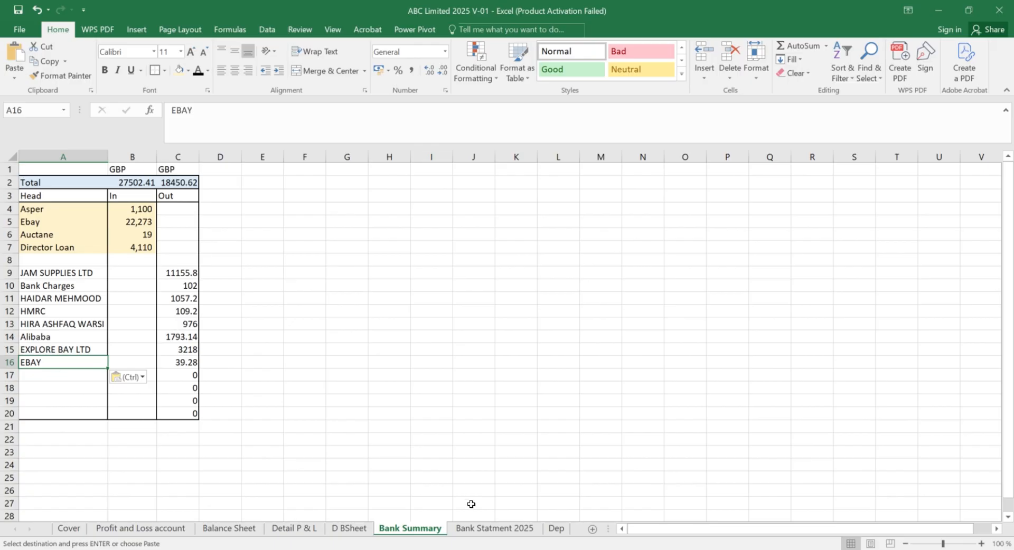
# Step: Copy the head IPO CD from C100 of Bank Statment 2025 into A17 of Bank Summary
pyautogui.click(491, 528)
pyautogui.scroll(-1, 251, 415)
pyautogui.click(193, 453)
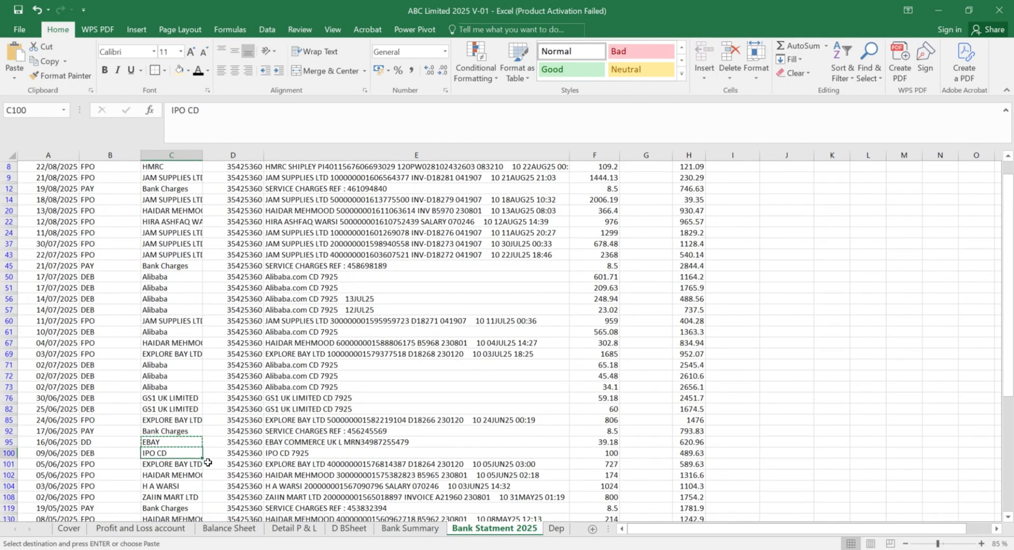
pyautogui.hotkey('ctrl', 'c')
pyautogui.click(409, 528)
pyautogui.click(52, 378)
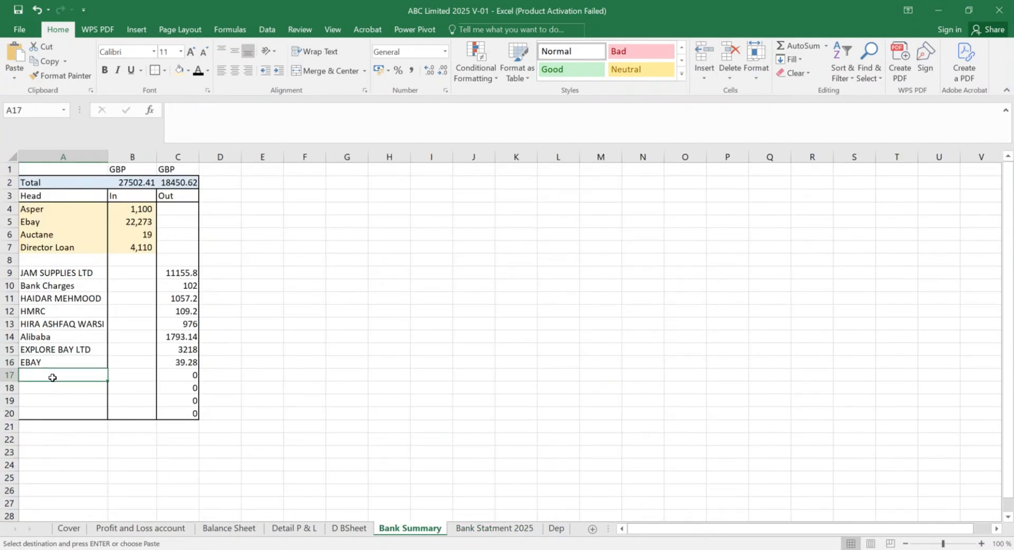
pyautogui.hotkey('ctrl', 'v')
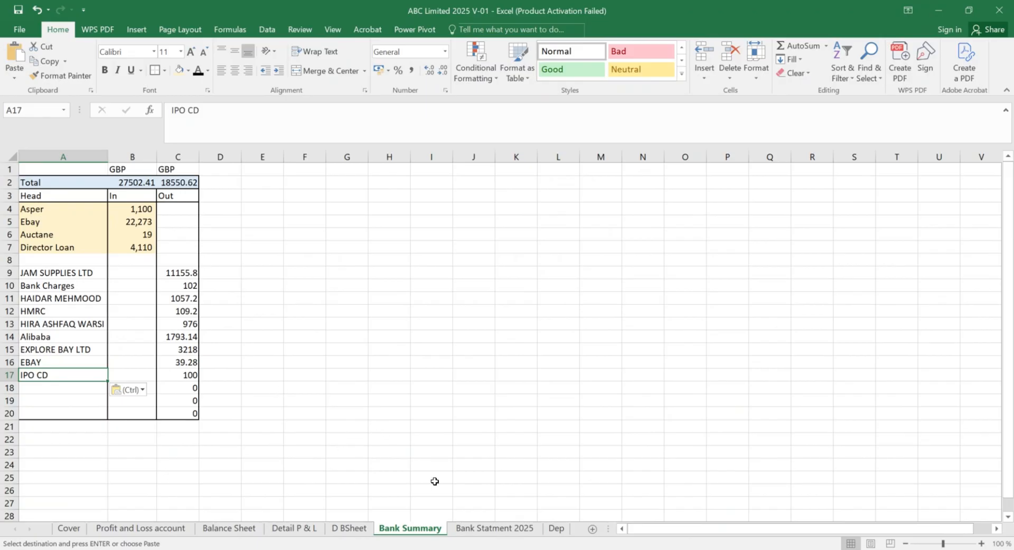
# Step: Copy the payee name from C104 of Bank Statment 2025 and paste it into A18 of Bank Summary
pyautogui.click(475, 528)
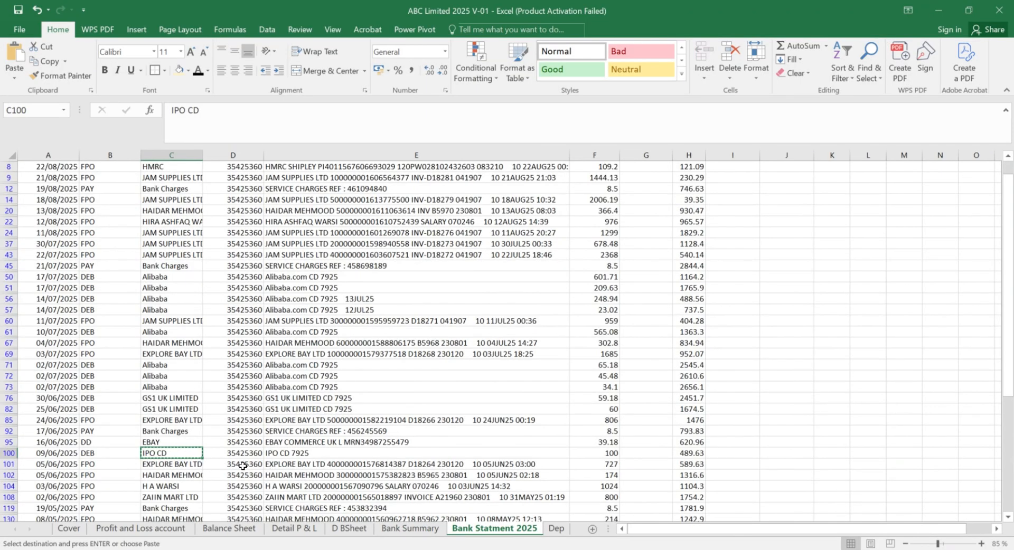
pyautogui.click(171, 486)
pyautogui.click(410, 528)
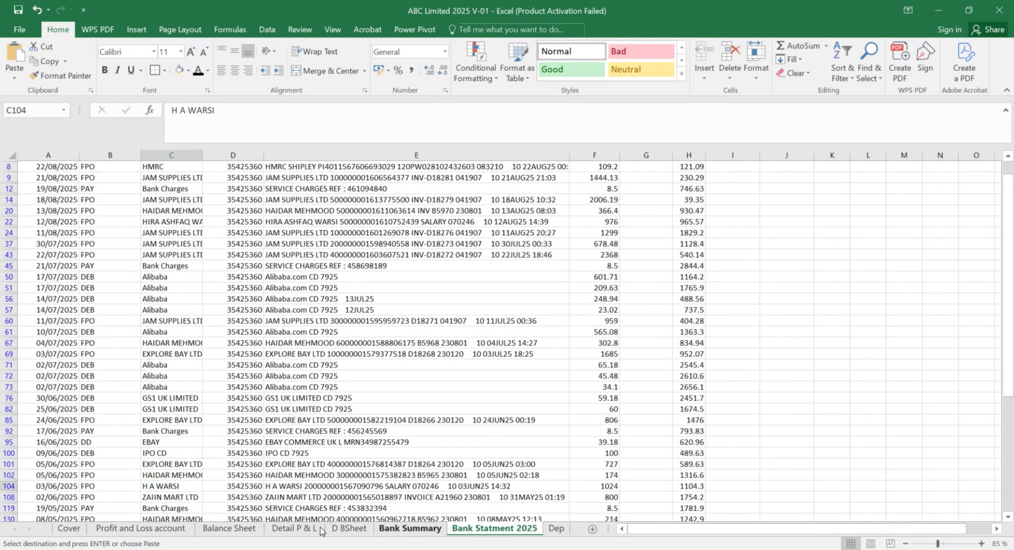
pyautogui.click(53, 388)
pyautogui.hotkey('ctrl', 'v')
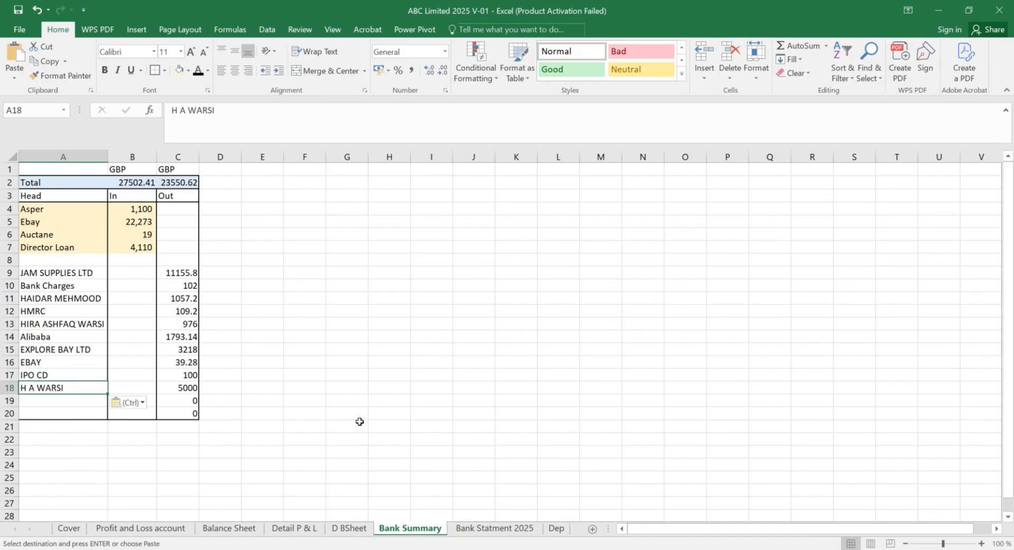
# Step: Copy the head ZAIIN MART LTD from C108 of Bank Statment 2025 into A19 of Bank Summary
pyautogui.click(494, 528)
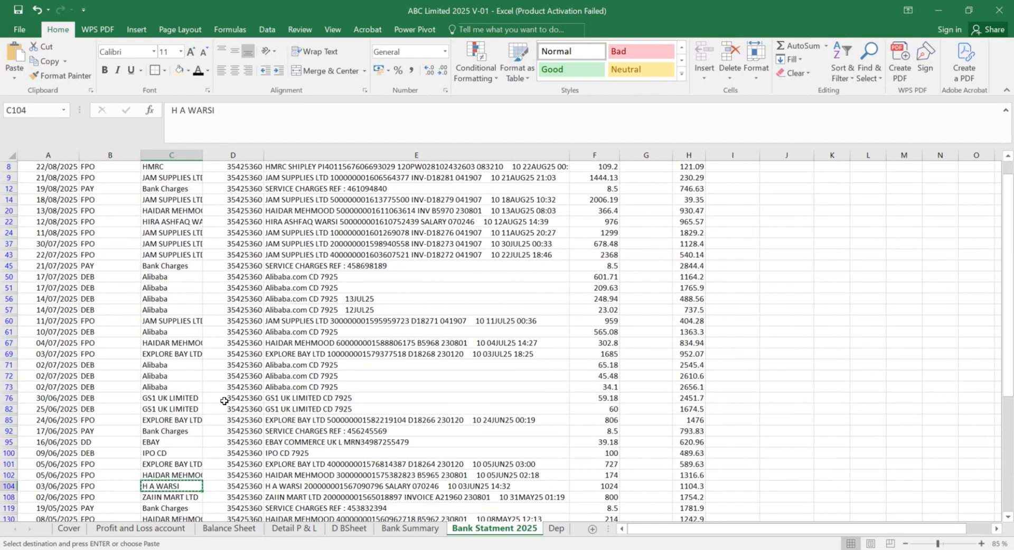
pyautogui.scroll(-2, 179, 457)
pyautogui.click(180, 454)
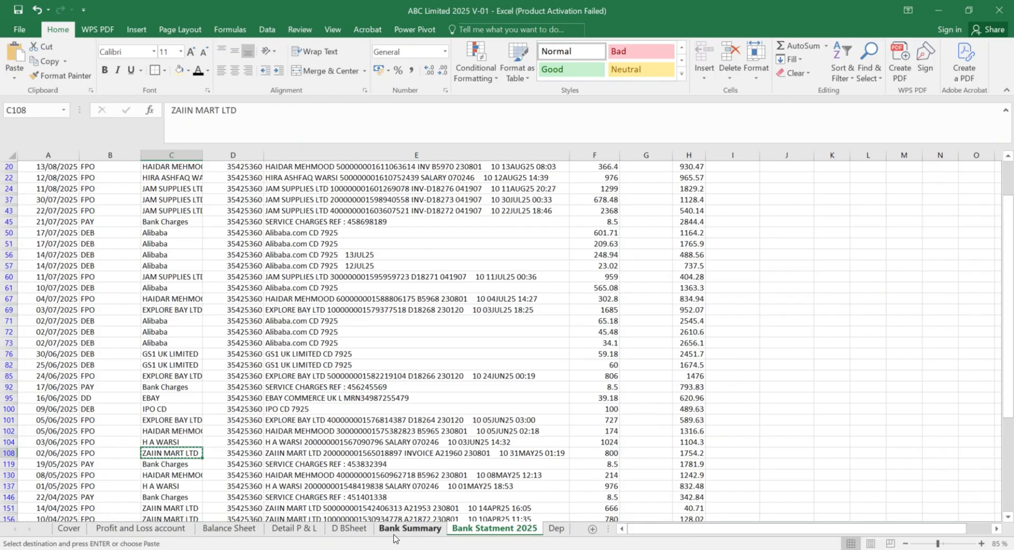
pyautogui.click(410, 528)
pyautogui.click(44, 402)
pyautogui.hotkey('ctrl', 'v')
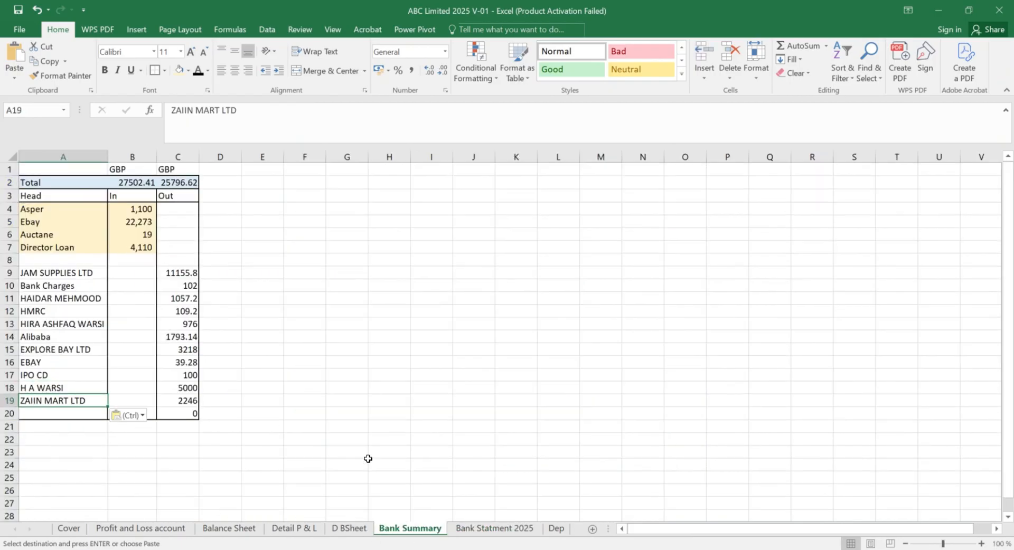
# Step: Copy the head ELI-MIK SUPPLIES from C169 of Bank Statment 2025 into A20 of Bank Summary
pyautogui.click(495, 530)
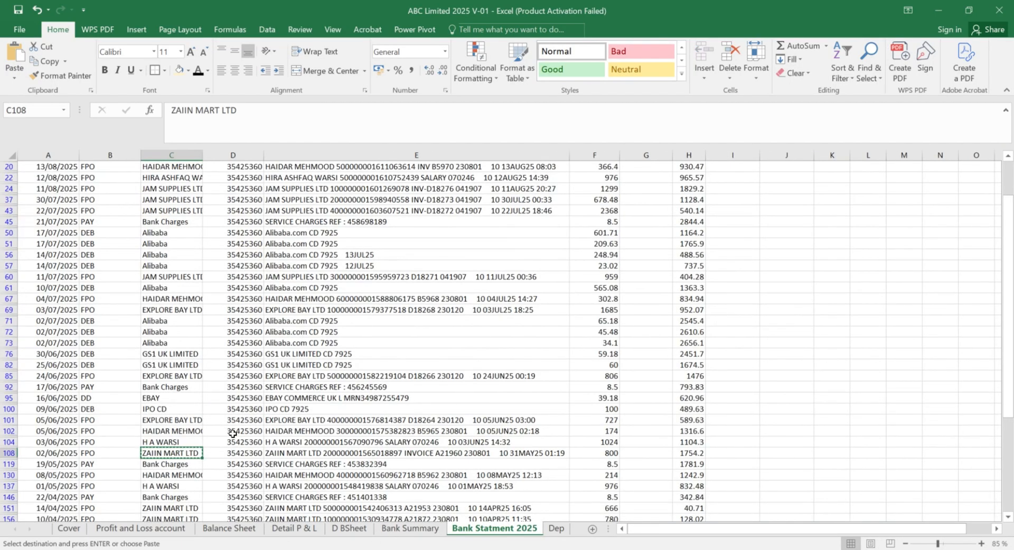
pyautogui.scroll(-3, 197, 451)
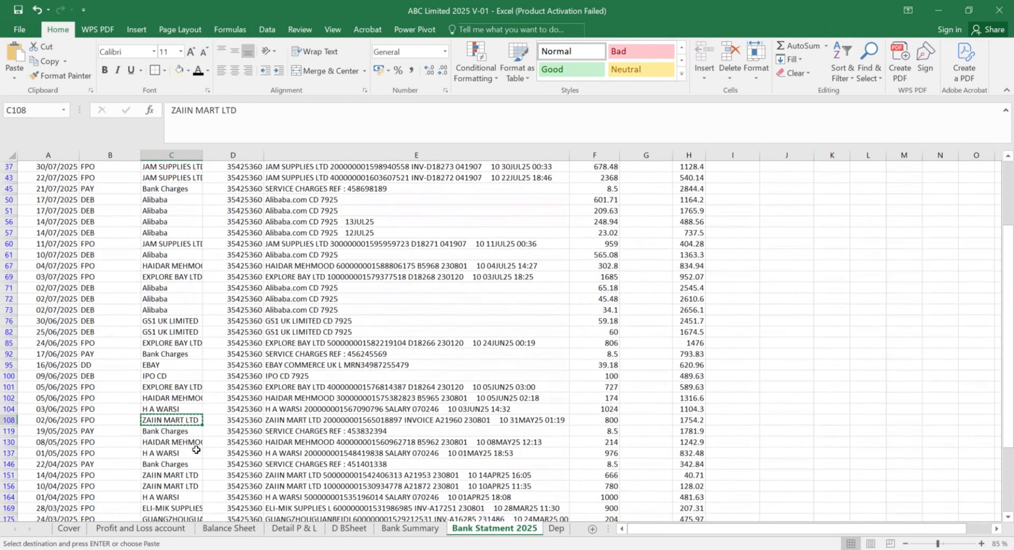
pyautogui.click(172, 475)
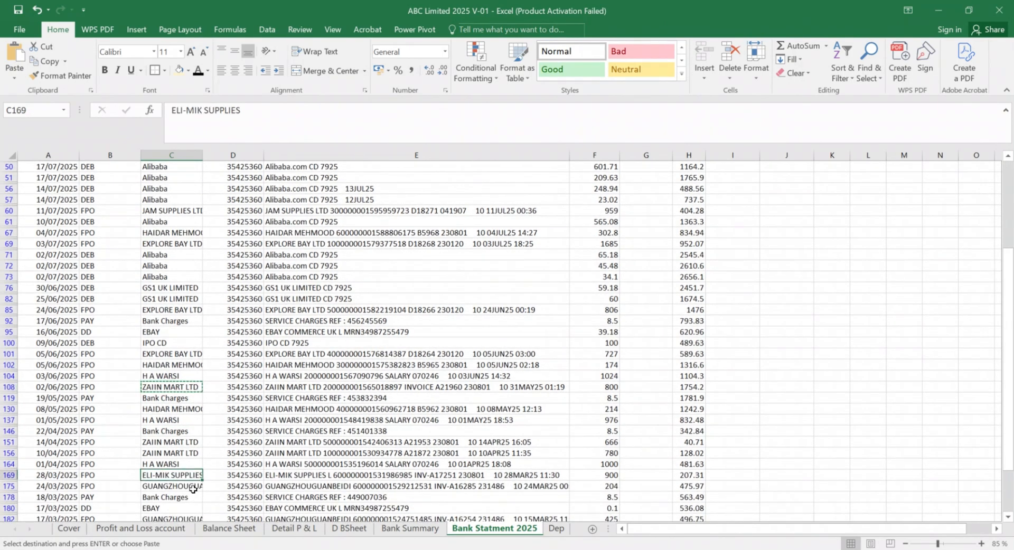
pyautogui.hotkey('ctrl', 'c')
pyautogui.click(410, 528)
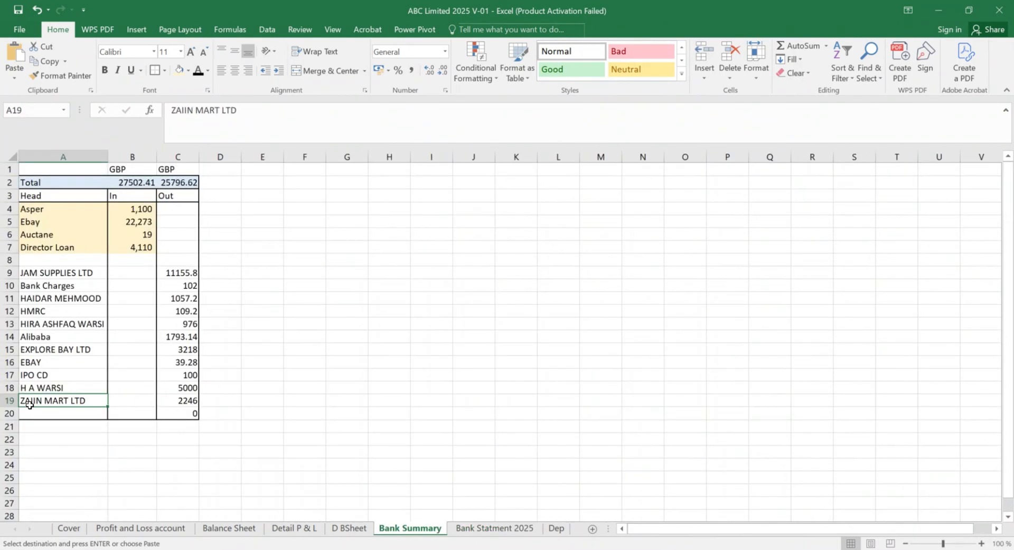
pyautogui.click(67, 411)
pyautogui.hotkey('ctrl', 'v')
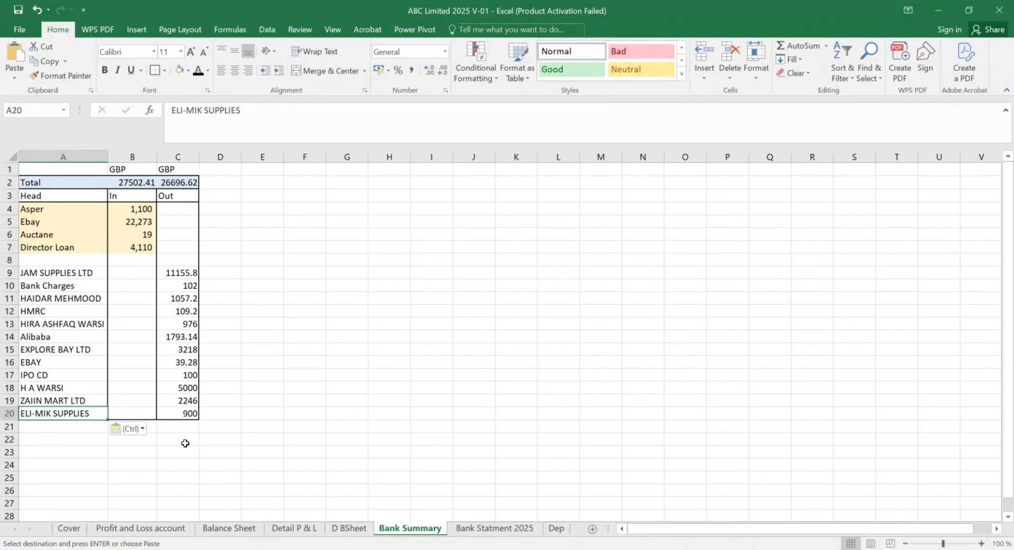
# Step: Copy the head GUANGZHOUGUANBEIDI from C175 of Bank Statment 2025 into A21 of Bank Summary
pyautogui.click(477, 527)
pyautogui.scroll(-1, 175, 464)
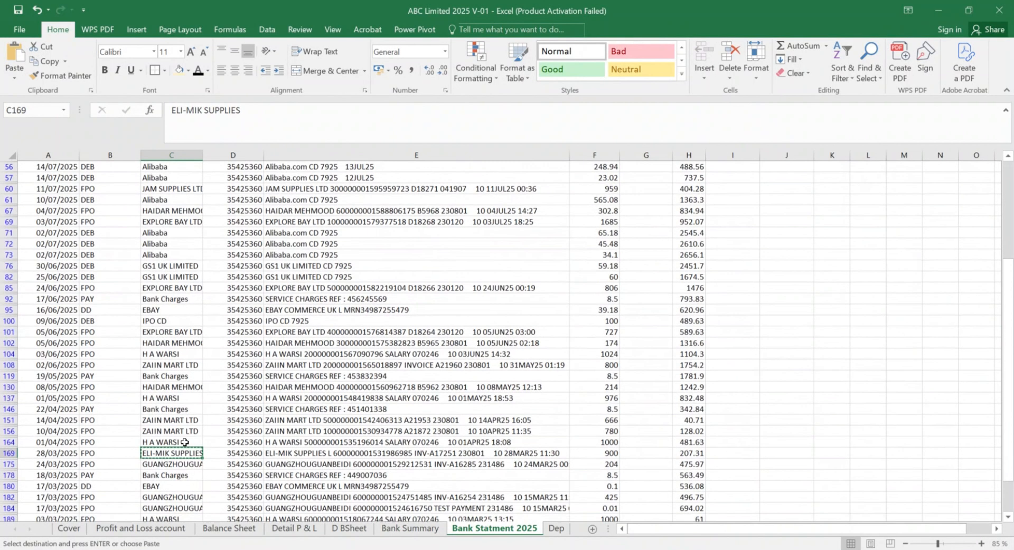
pyautogui.click(150, 465)
pyautogui.click(410, 527)
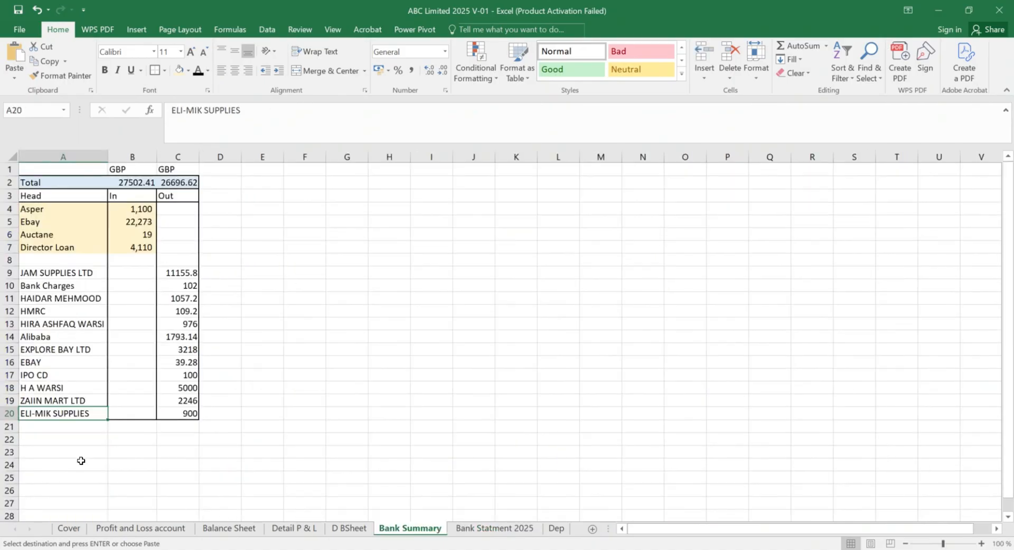
pyautogui.click(48, 429)
pyautogui.hotkey('ctrl', 'v')
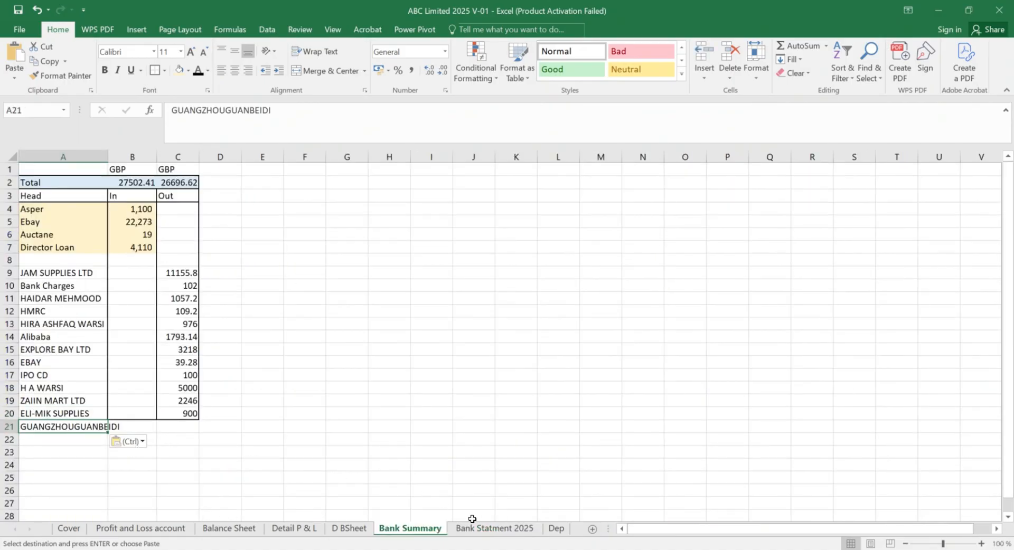
# Step: Look through the filtered debit rows of Bank Statment 2025 for heads still missing from Bank Summary
pyautogui.click(489, 527)
pyautogui.scroll(-2, 225, 444)
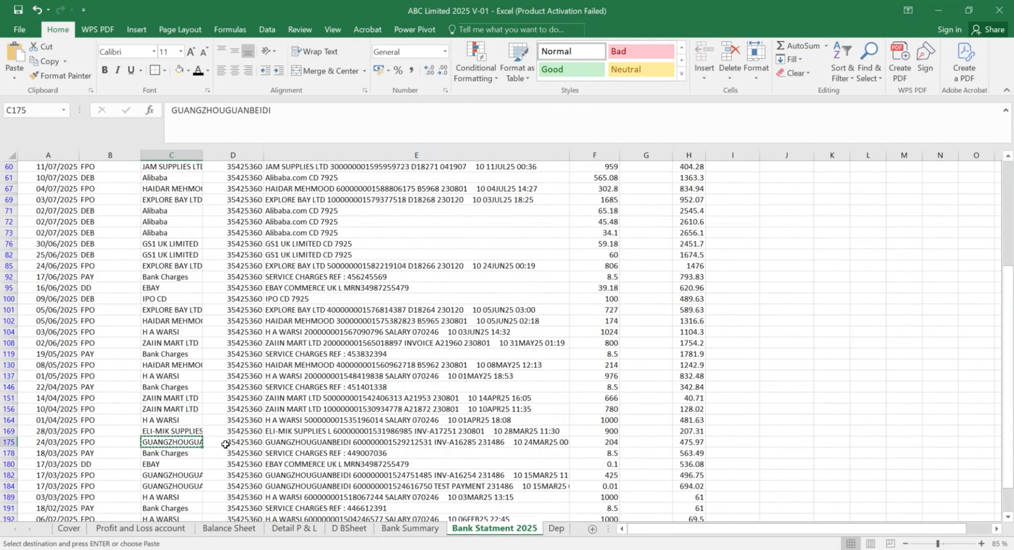
pyautogui.scroll(-3, 230, 425)
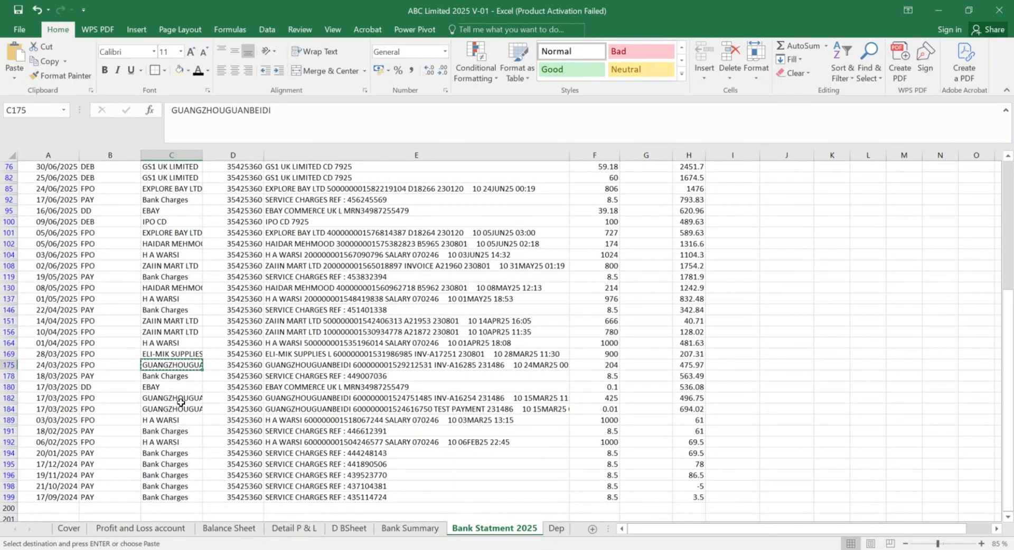
pyautogui.scroll(3, 174, 391)
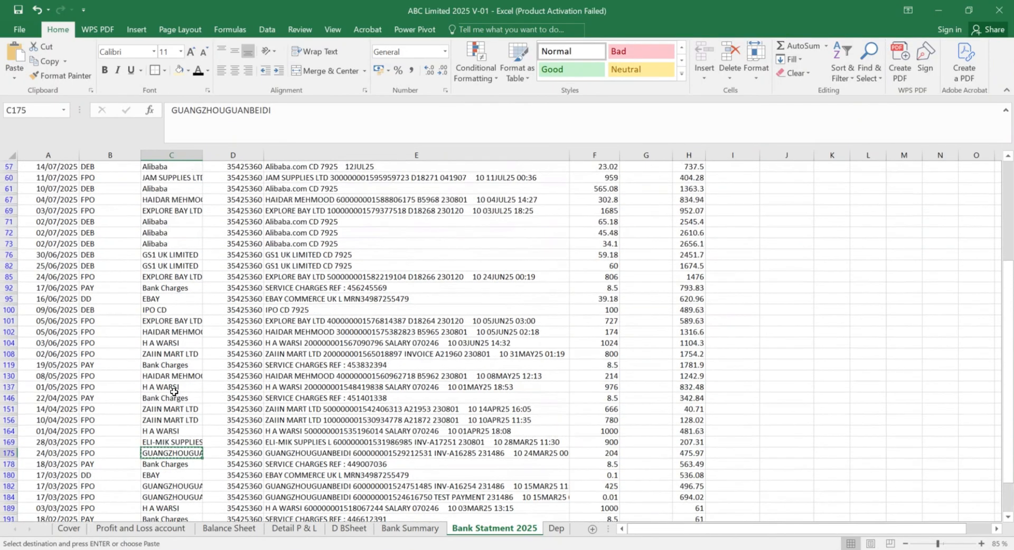
pyautogui.scroll(5, 174, 392)
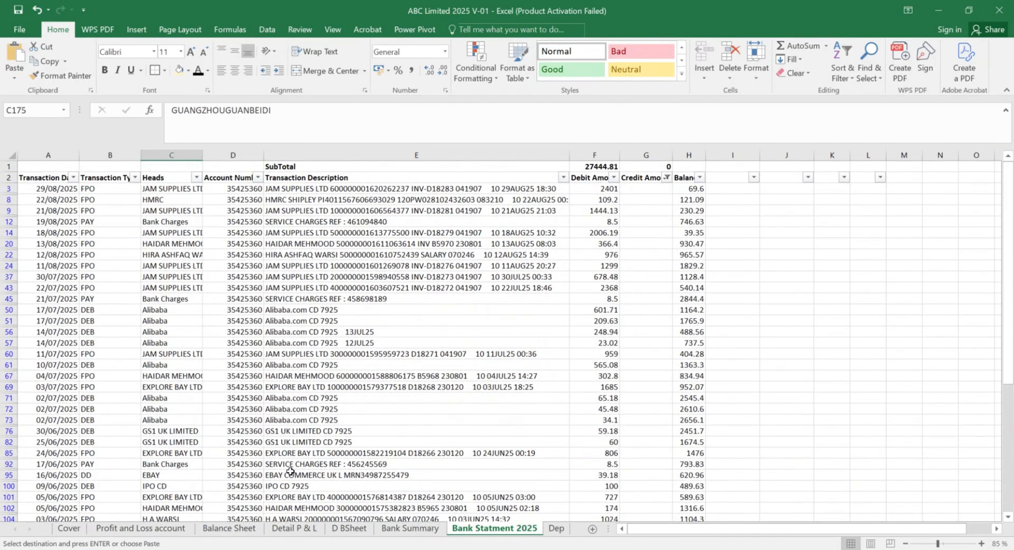
pyautogui.scroll(-4, 290, 472)
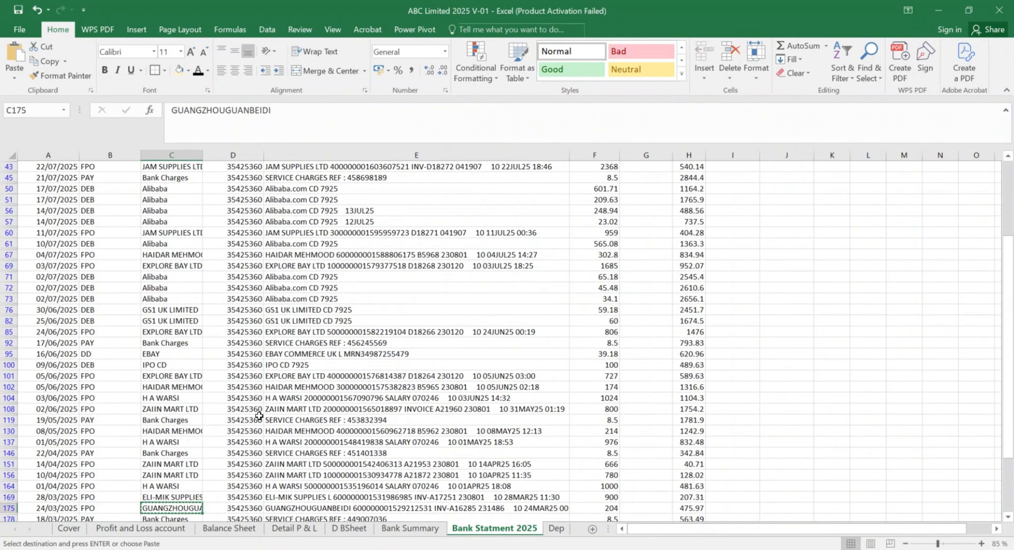
pyautogui.scroll(-2, 259, 417)
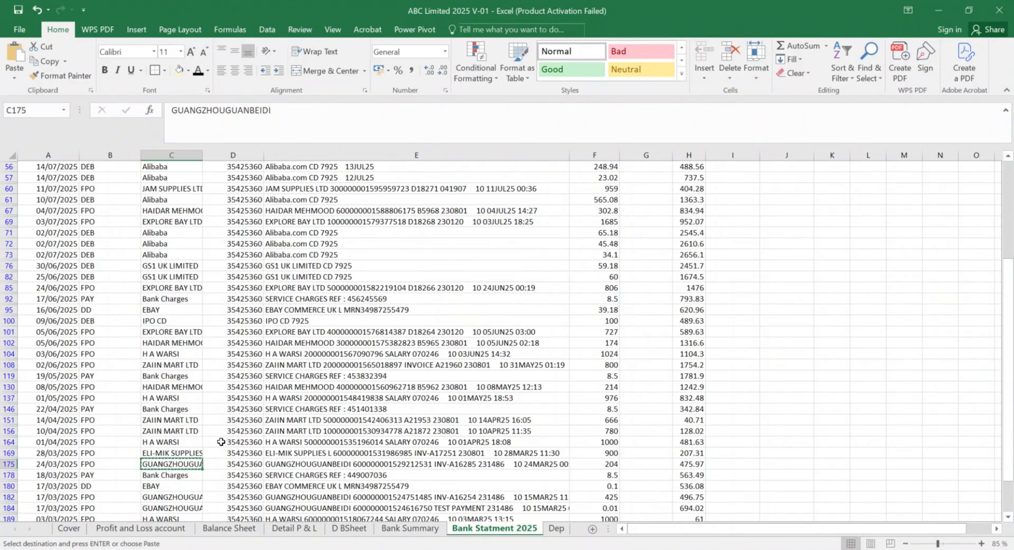
# Step: Copy the SUMIF formula from C20 into C21 of Bank Summary for the head GUANGZHOUGUANBEIDI
pyautogui.click(410, 528)
pyautogui.hotkey('ctrl', 'v')
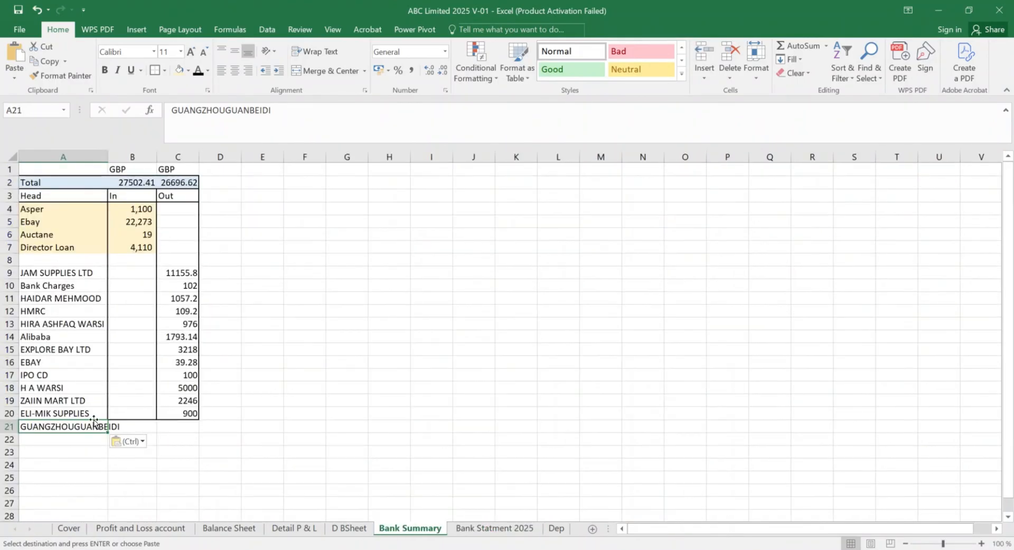
pyautogui.click(179, 417)
pyautogui.hotkey('ctrl', 'c')
pyautogui.click(177, 429)
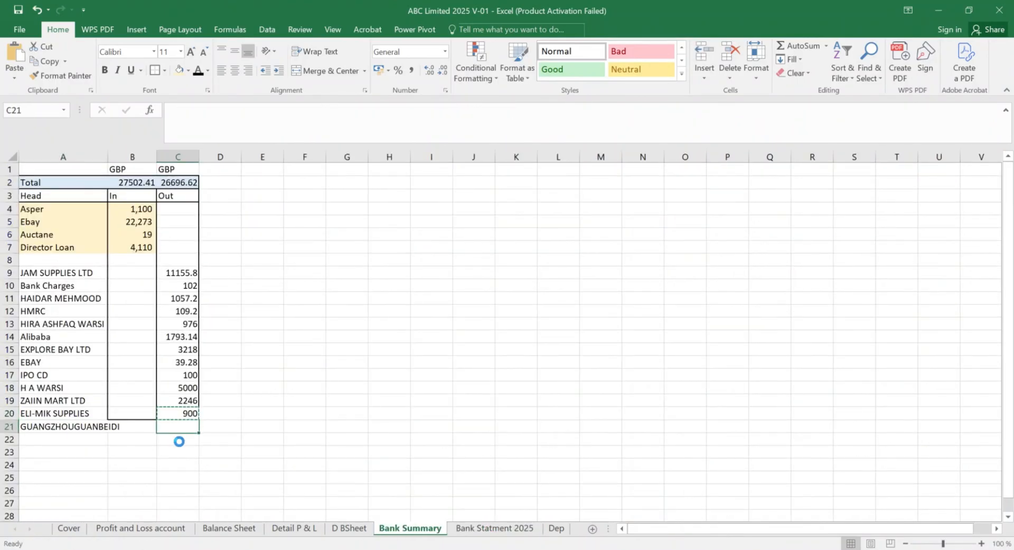
pyautogui.hotkey('ctrl', 'v')
pyautogui.click(172, 453)
# Step: Apply the formatting of A19:C19 in Bank Summary to the rows below it, down to row 22
pyautogui.moveTo(71, 404); pyautogui.dragTo(159, 406)
pyautogui.click(80, 78)
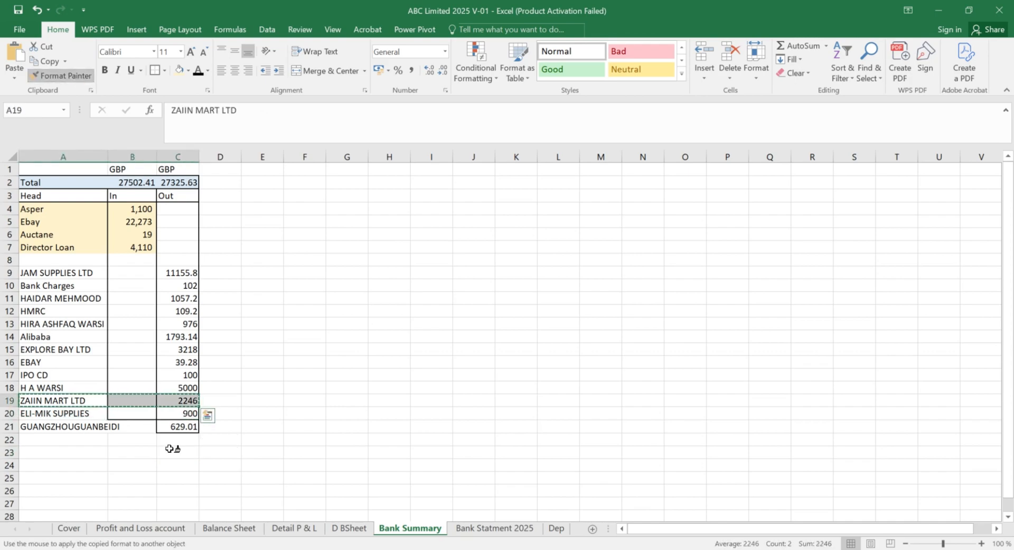
pyautogui.keyDown('shift'); pyautogui.click(167, 445); pyautogui.keyUp('shift')
pyautogui.click(140, 452)
pyautogui.click(71, 435)
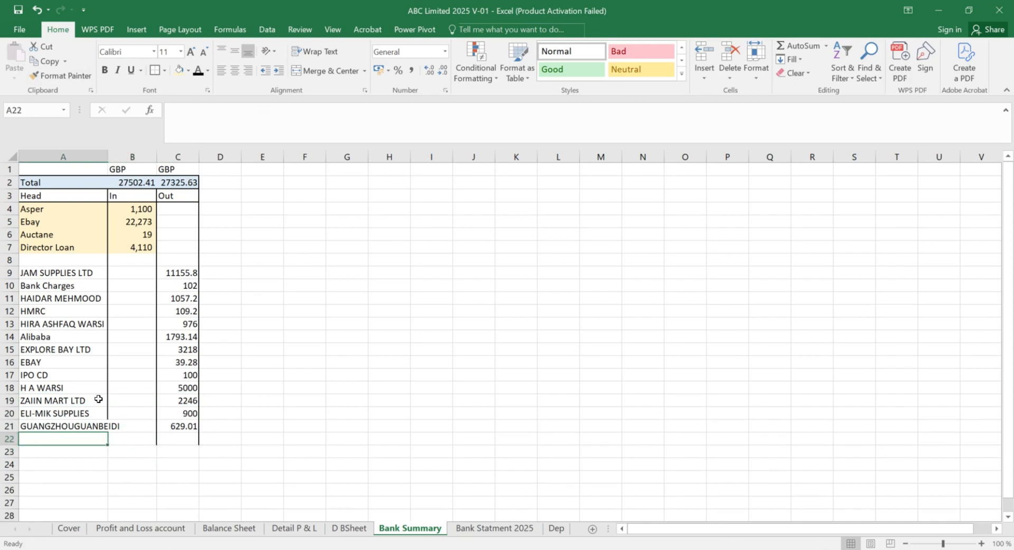
# Step: Compare the Out total in C2 of Bank Summary with the debit subtotal in F1 of Bank Statment 2025, and review the debit rows
pyautogui.click(170, 184)
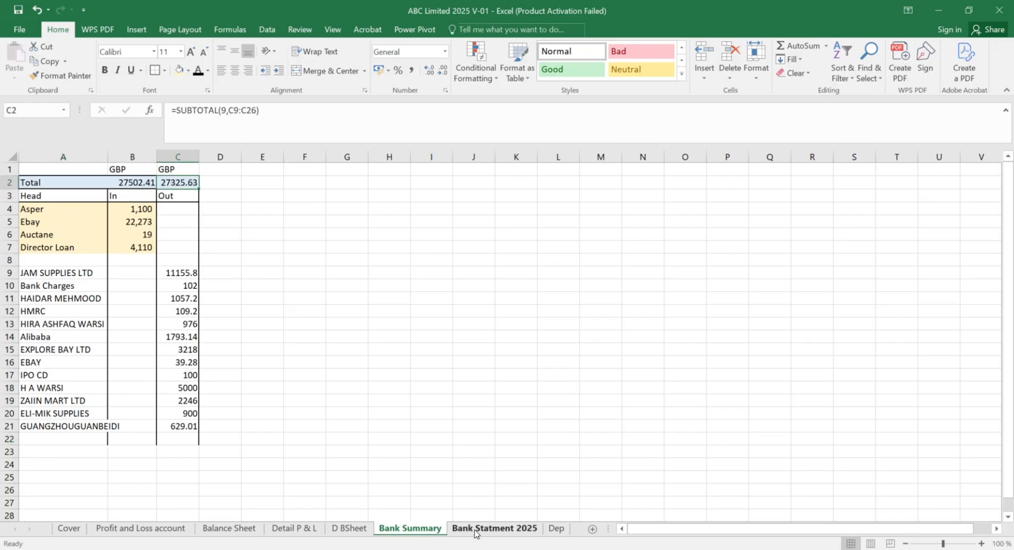
pyautogui.click(494, 528)
pyautogui.scroll(-1, 573, 267)
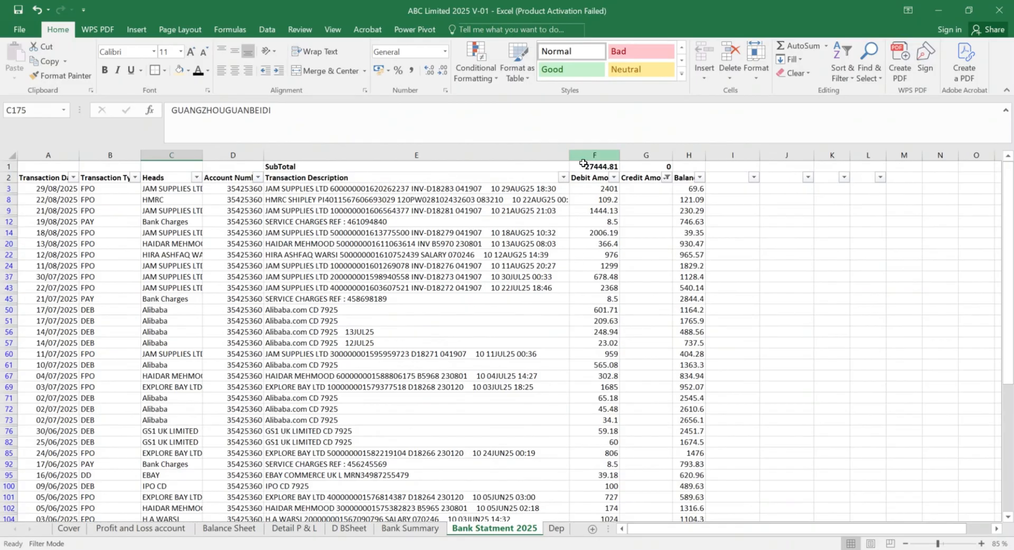
pyautogui.click(594, 166)
pyautogui.scroll(-11, 547, 241)
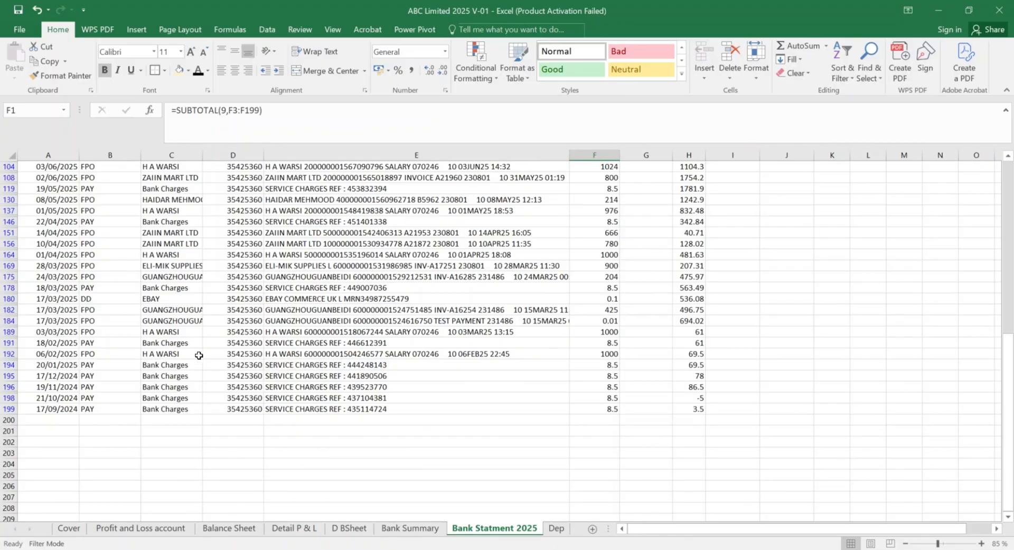
pyautogui.scroll(2, 198, 355)
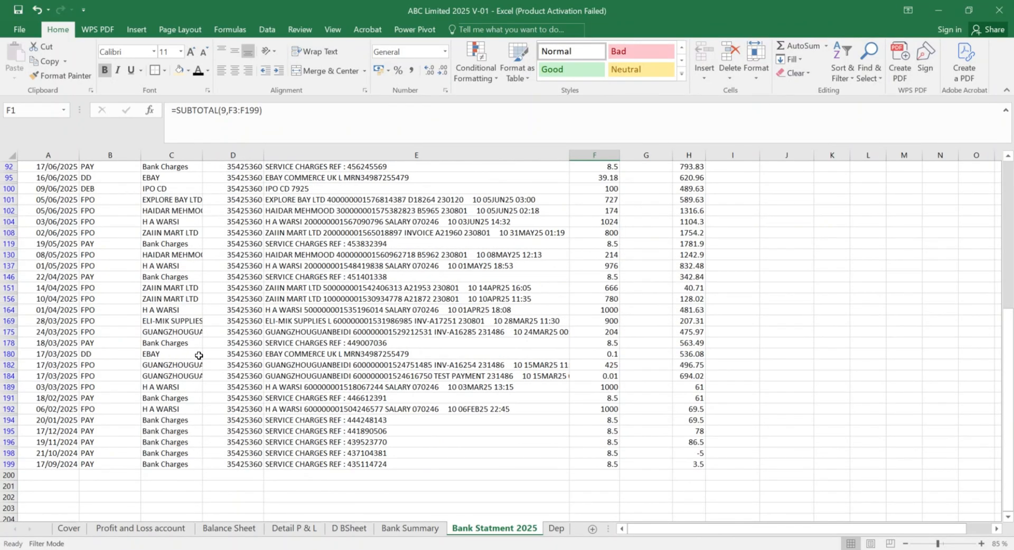
pyautogui.scroll(7, 199, 356)
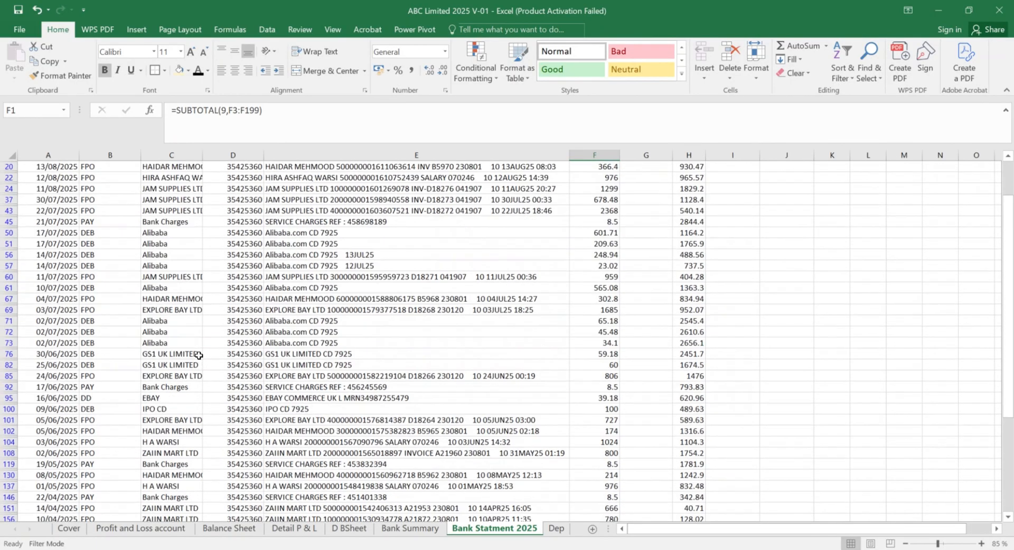
pyautogui.scroll(3, 160, 310)
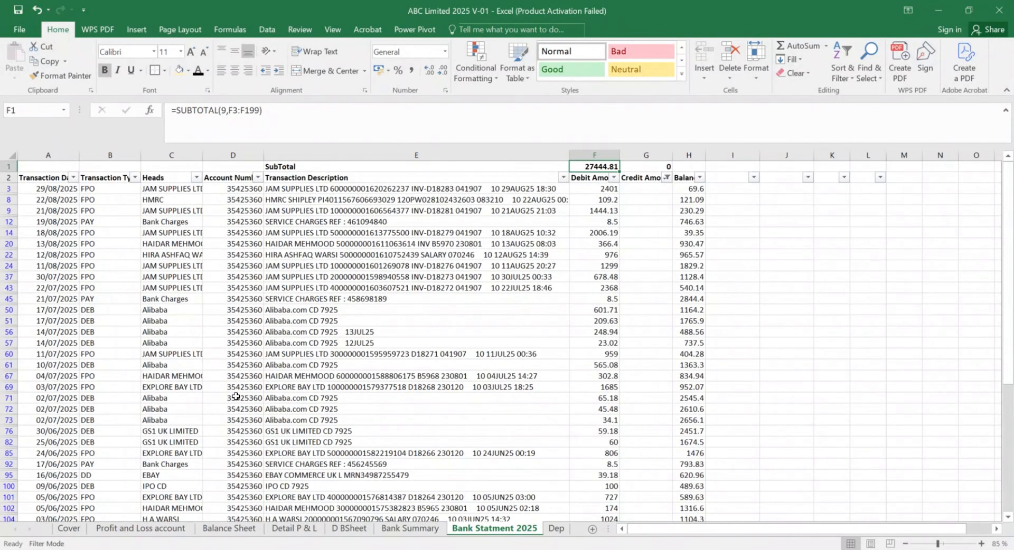
# Step: Check the heads listed in the Heads column filter of Bank Statment 2025 against those in Bank Summary
pyautogui.click(197, 177)
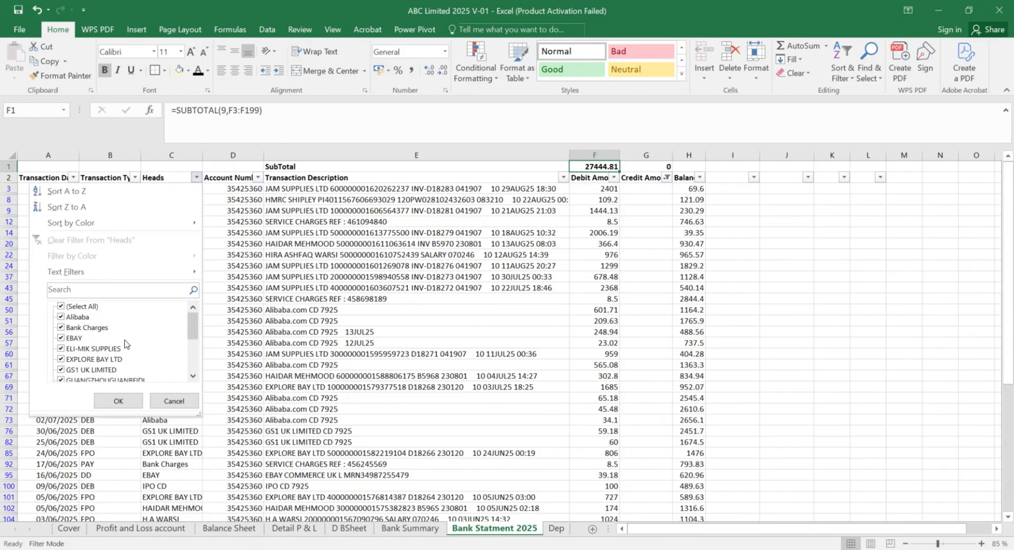
pyautogui.moveTo(193, 325)
pyautogui.mouseDown()
pyautogui.moveTo(193, 363)
pyautogui.moveTo(191, 337)
pyautogui.mouseUp()
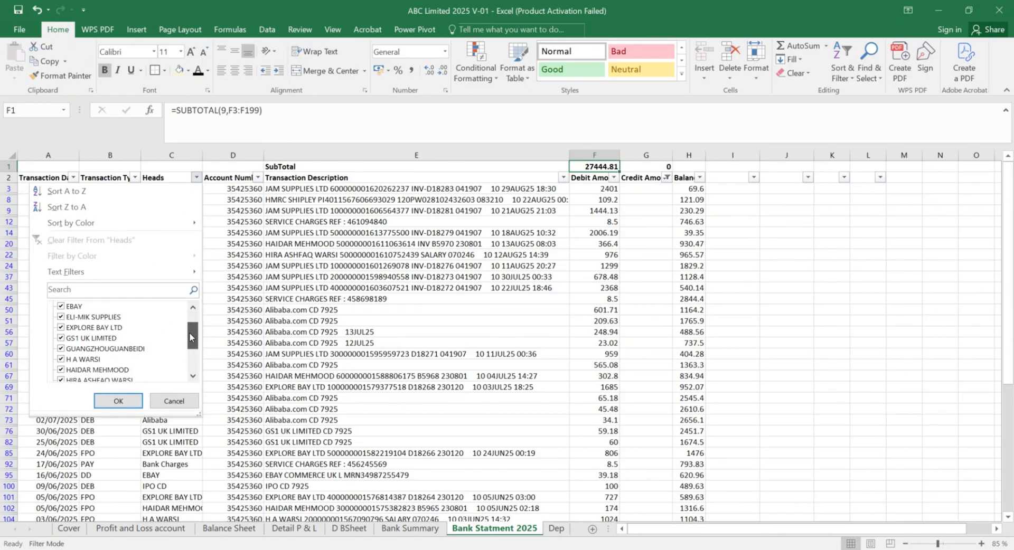
pyautogui.click(458, 525)
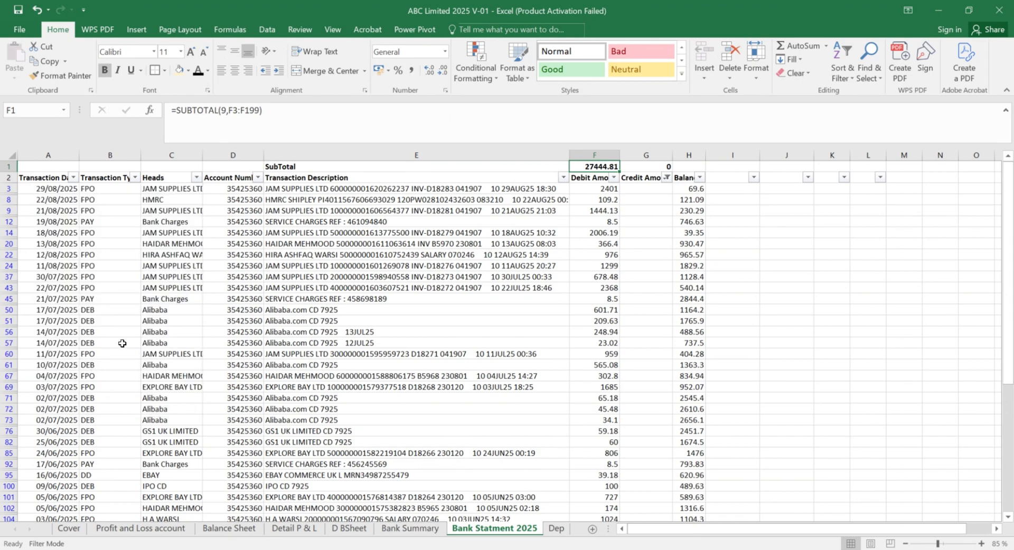
pyautogui.click(409, 528)
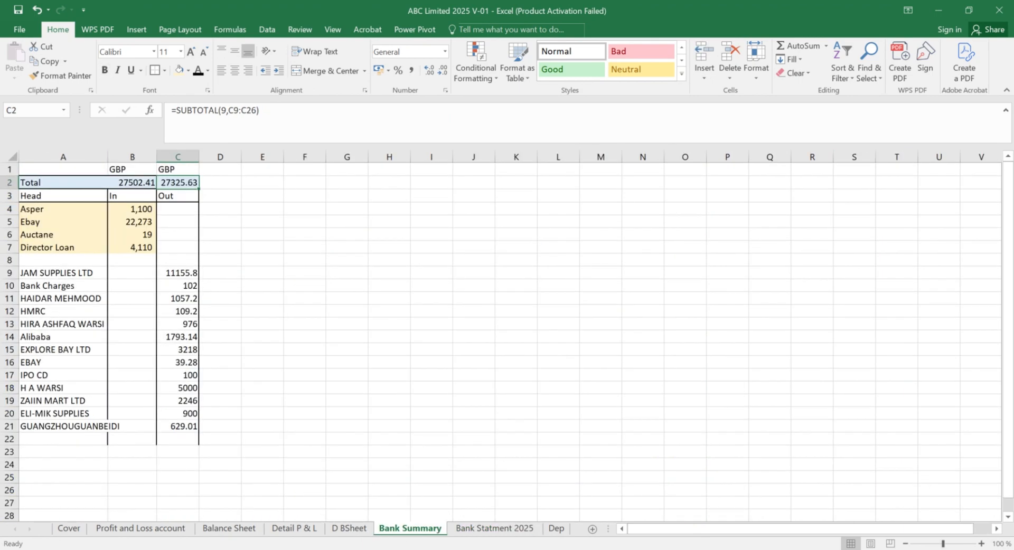
pyautogui.click(492, 529)
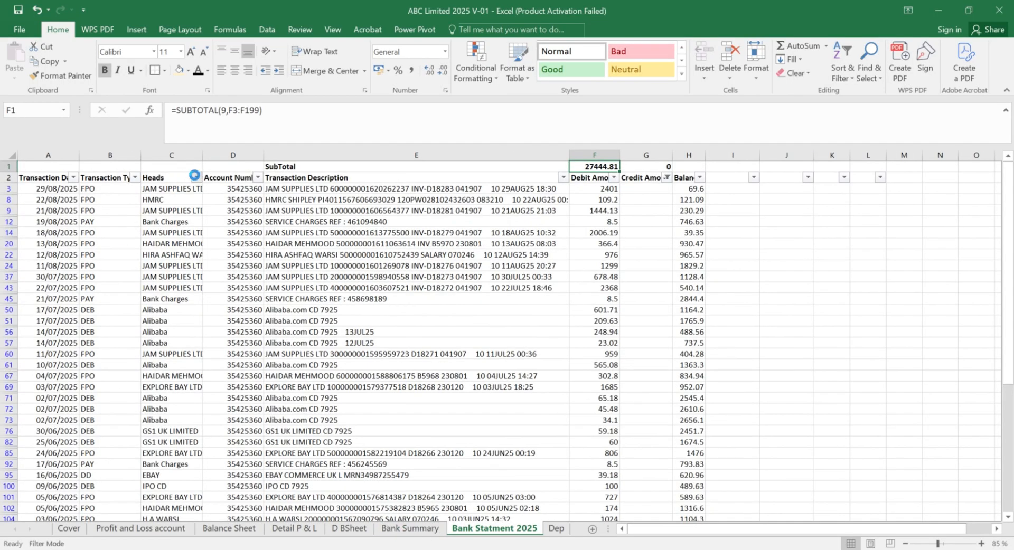
# Step: Filter the Heads column of Bank Statment 2025 to show only GS1 UK LIMITED
pyautogui.click(196, 178)
pyautogui.click(69, 306)
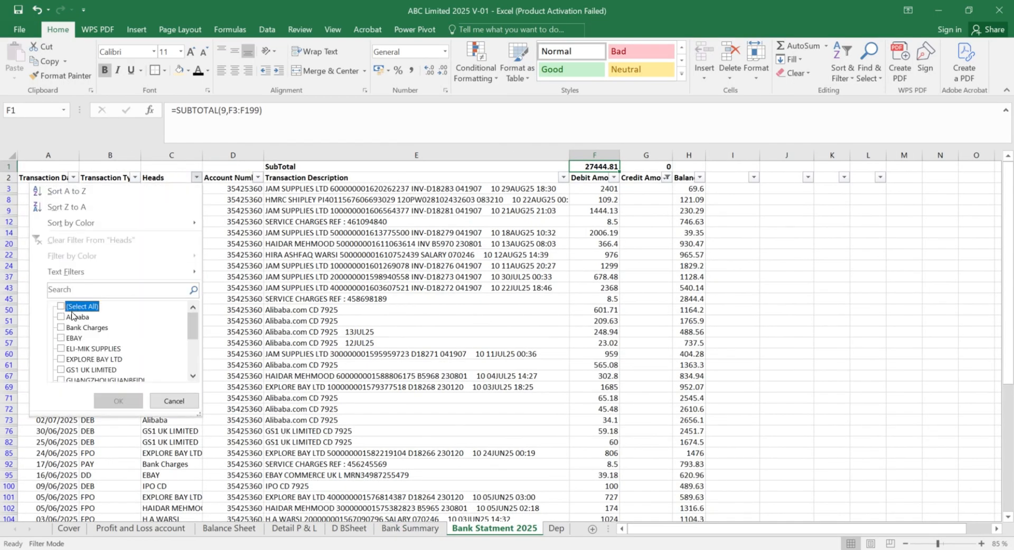
pyautogui.click(87, 370)
pyautogui.click(118, 400)
# Step: Copy the head GS1 UK LIMITED from C82 of Bank Statment 2025 and paste it as values into A22 of Bank Summary
pyautogui.click(158, 200)
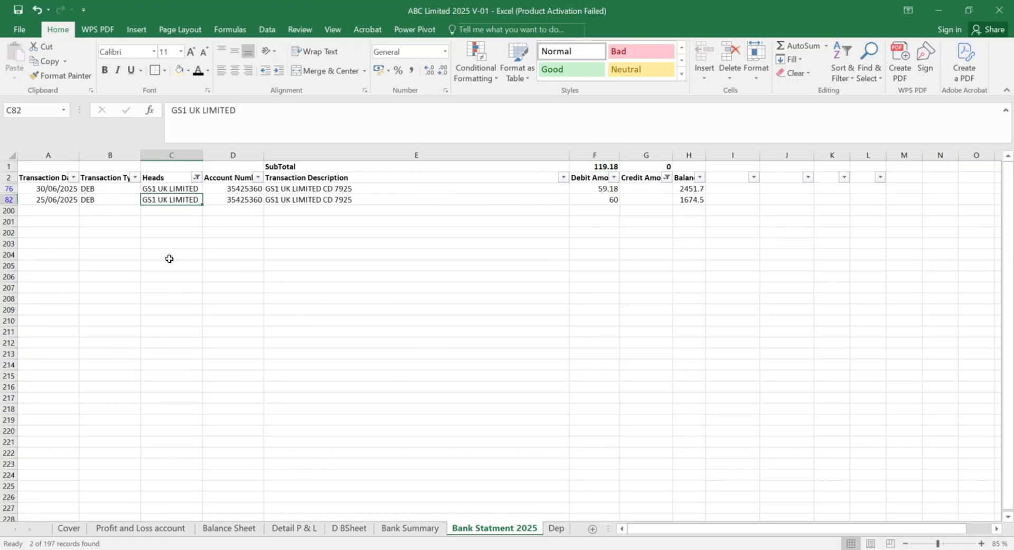
pyautogui.hotkey('ctrl', 'c')
pyautogui.click(410, 528)
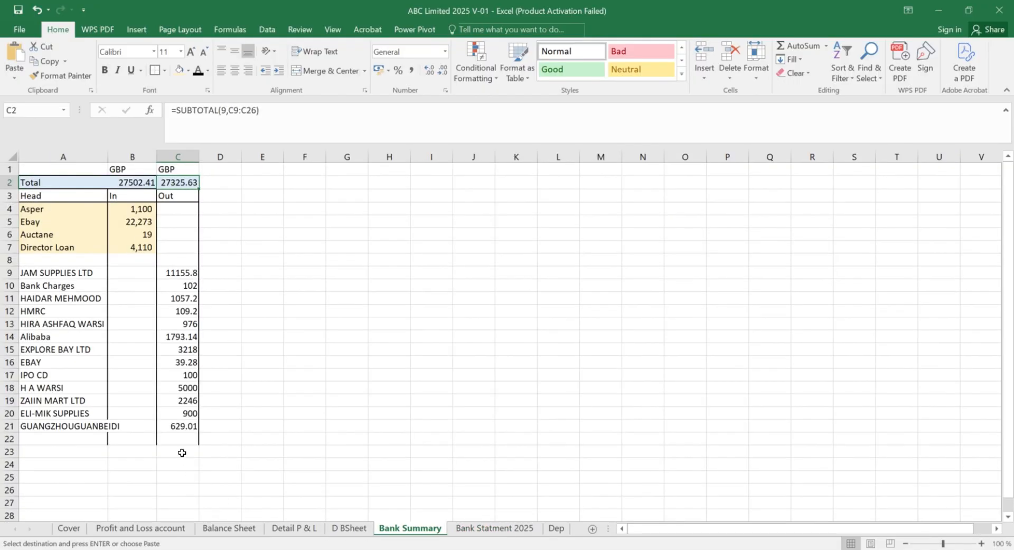
pyautogui.click(180, 443)
pyautogui.click(81, 439)
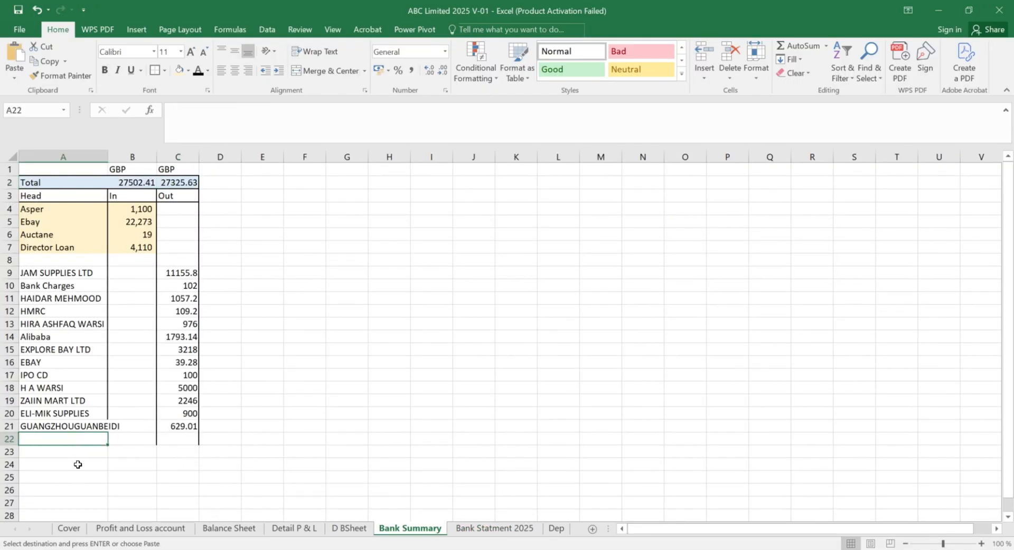
pyautogui.hotkey('alt', 'e')
pyautogui.press('s')
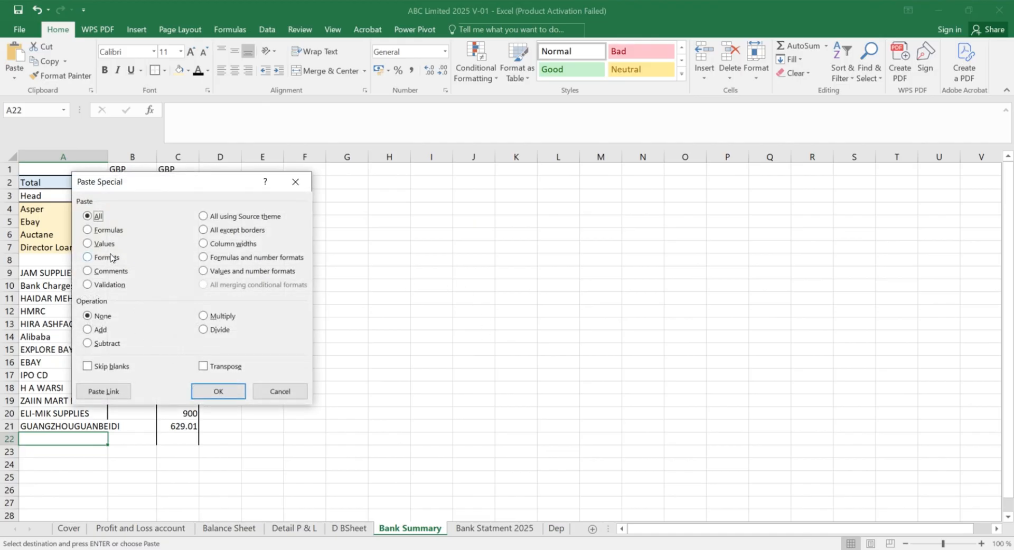
pyautogui.click(89, 246)
pyautogui.click(217, 394)
# Step: Copy the SUMIF Out formula from C21 of Bank Summary into C22 for GS1 UK LIMITED
pyautogui.click(180, 428)
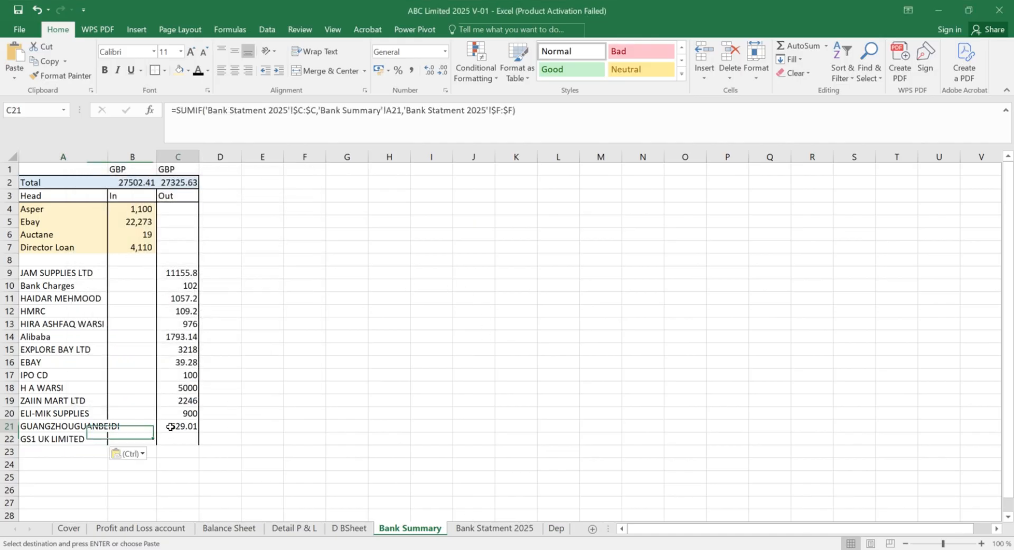
pyautogui.hotkey('ctrl', 'c')
pyautogui.click(180, 439)
pyautogui.hotkey('ctrl', 'v')
pyautogui.click(245, 427)
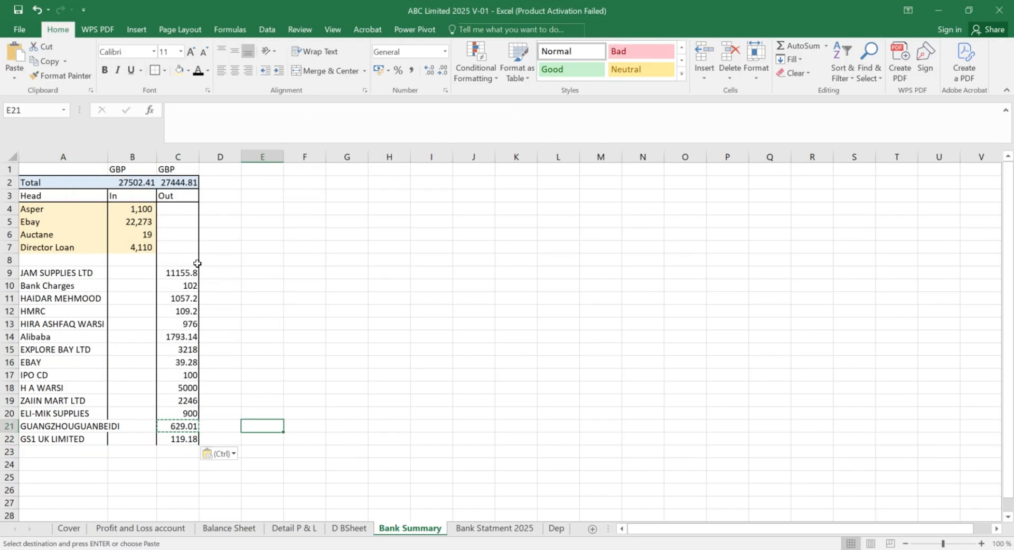
# Step: Enter the check formula =C2-'Bank Statment 2025'!F1 in D2 of Bank Summary
pyautogui.click(178, 184)
pyautogui.click(220, 180)
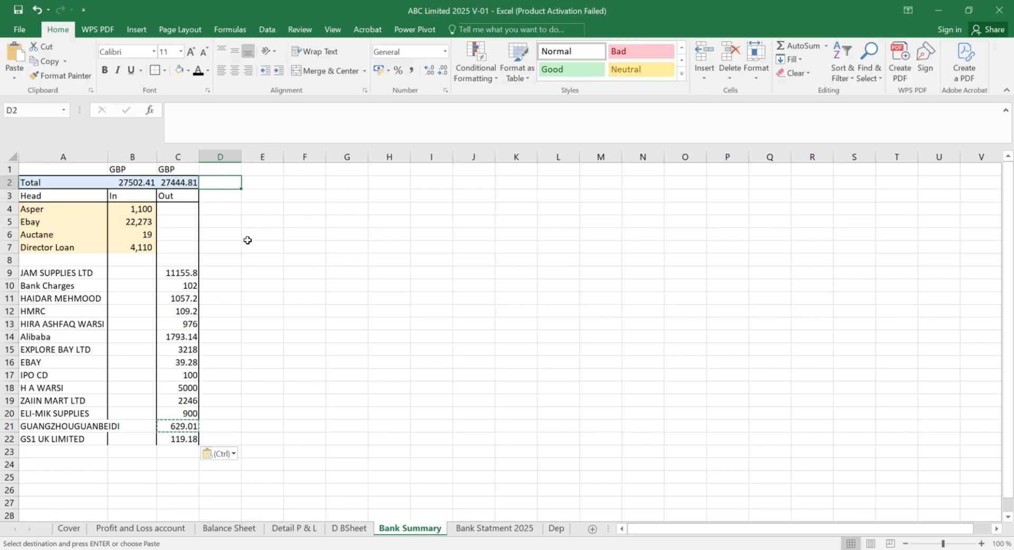
pyautogui.write('=')
pyautogui.press('Left')
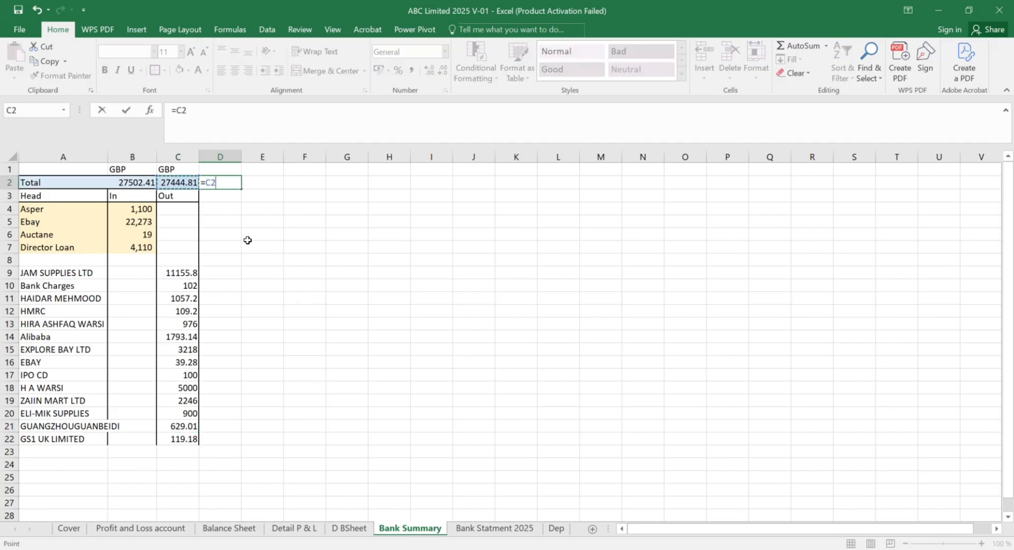
pyautogui.write('-')
pyautogui.click(479, 532)
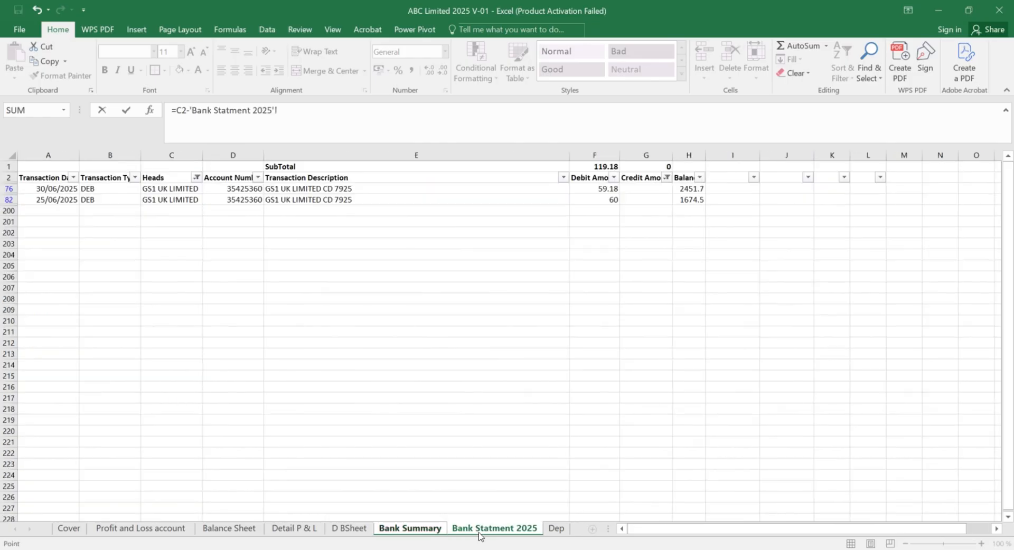
pyautogui.click(594, 163)
pyautogui.press('Return')
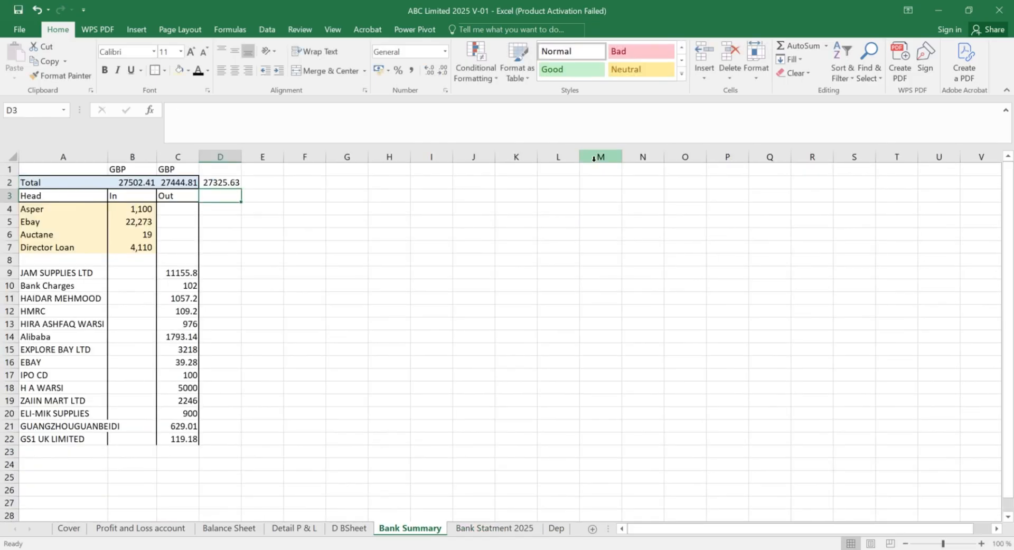
# Step: Reset the Heads and Credit Amount filters of Bank Statment 2025 to show all rows, and return to Bank Summary
pyautogui.click(493, 529)
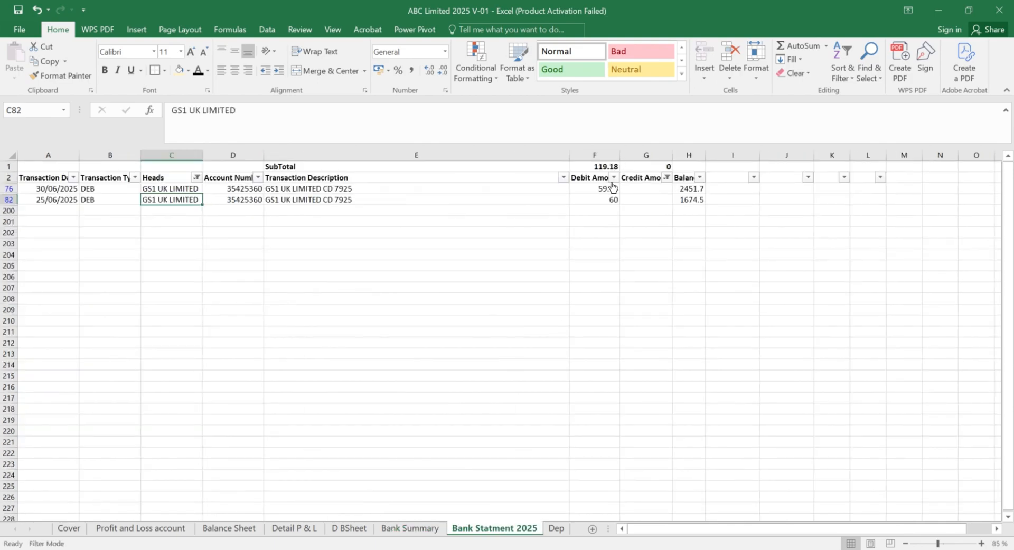
pyautogui.click(667, 178)
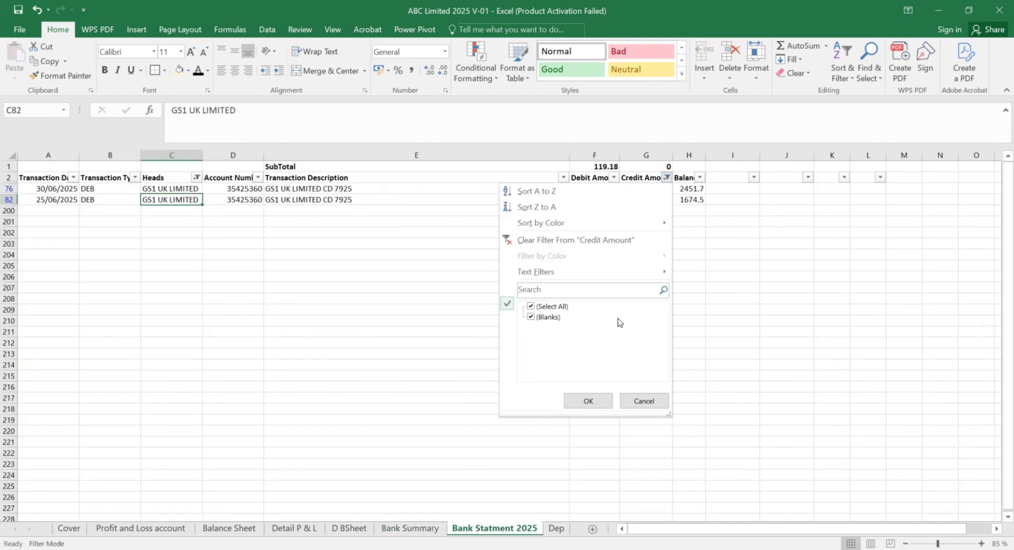
pyautogui.click(643, 402)
pyautogui.click(196, 177)
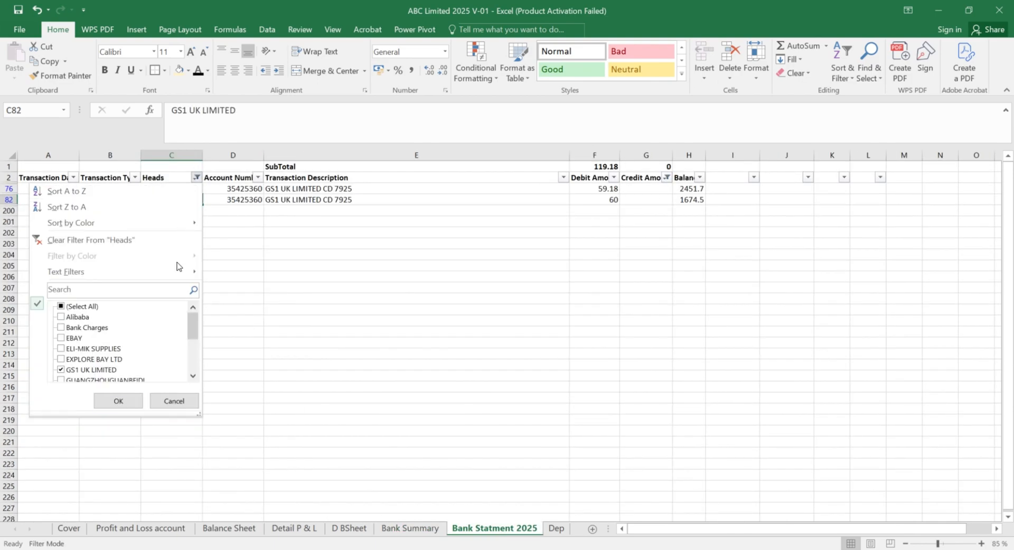
pyautogui.click(85, 307)
pyautogui.click(127, 400)
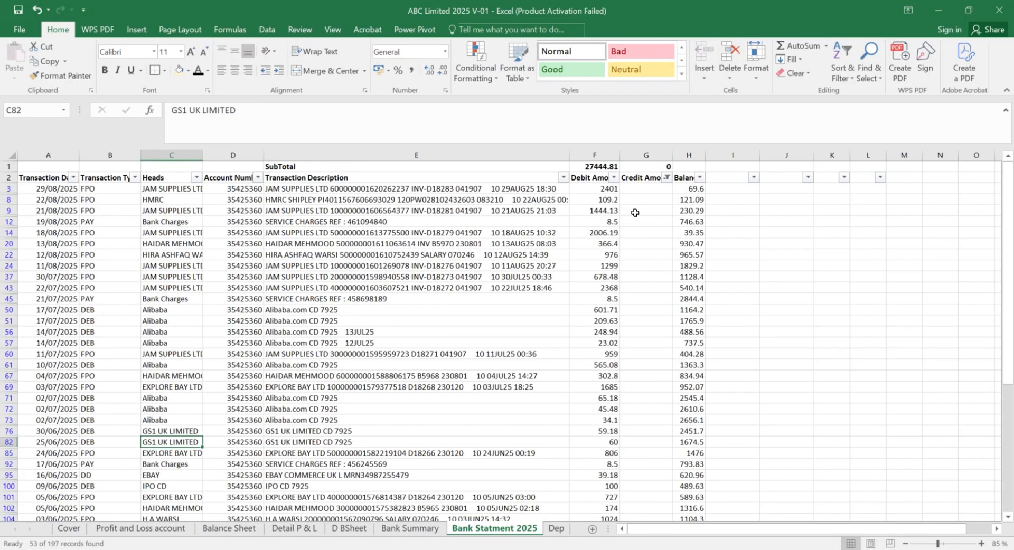
pyautogui.click(666, 177)
pyautogui.click(529, 309)
pyautogui.click(592, 397)
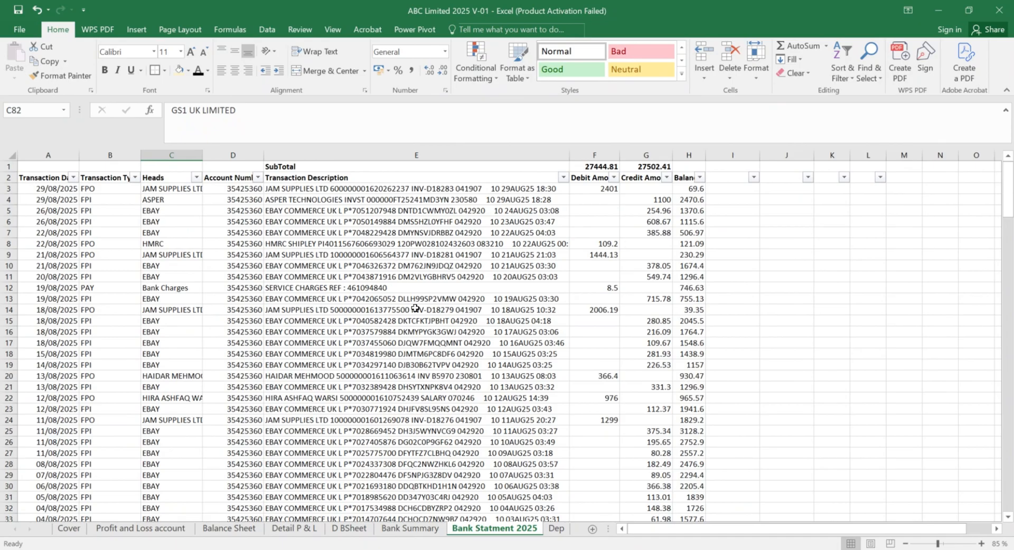
pyautogui.click(387, 530)
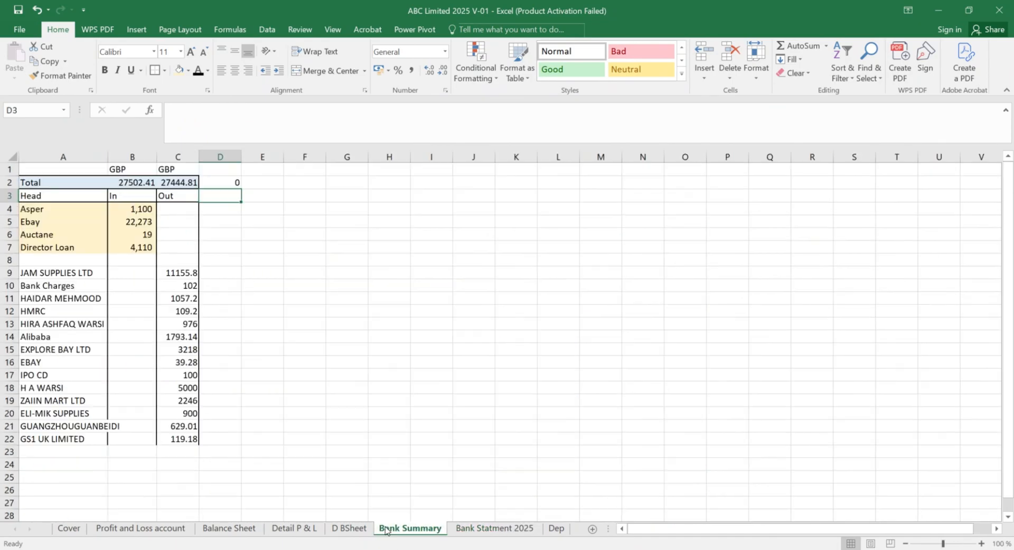
# Step: Check the In total by entering =B2-'Bank Statment 2025'!G1 in D2 of Bank Summary, and clear the cell
pyautogui.click(210, 186)
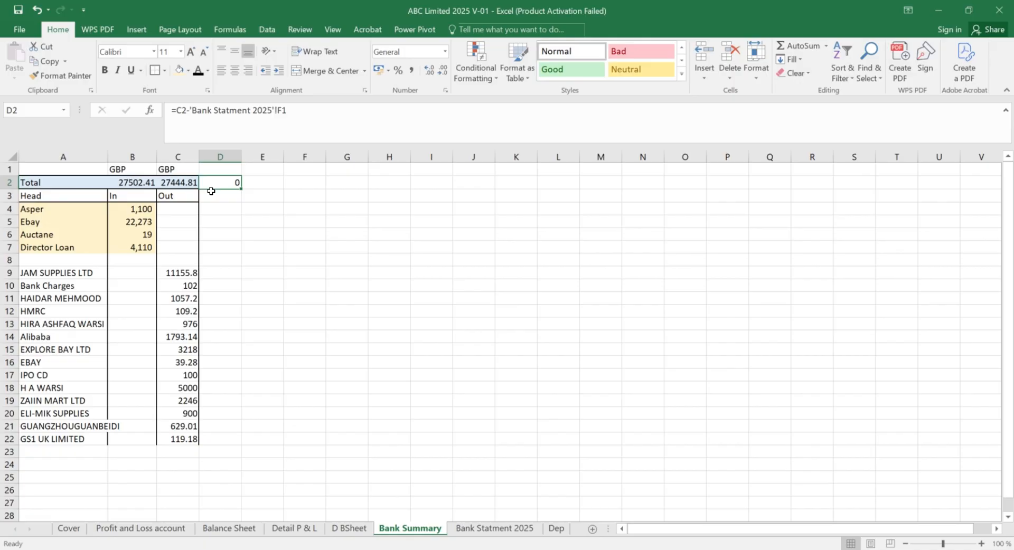
pyautogui.write('=')
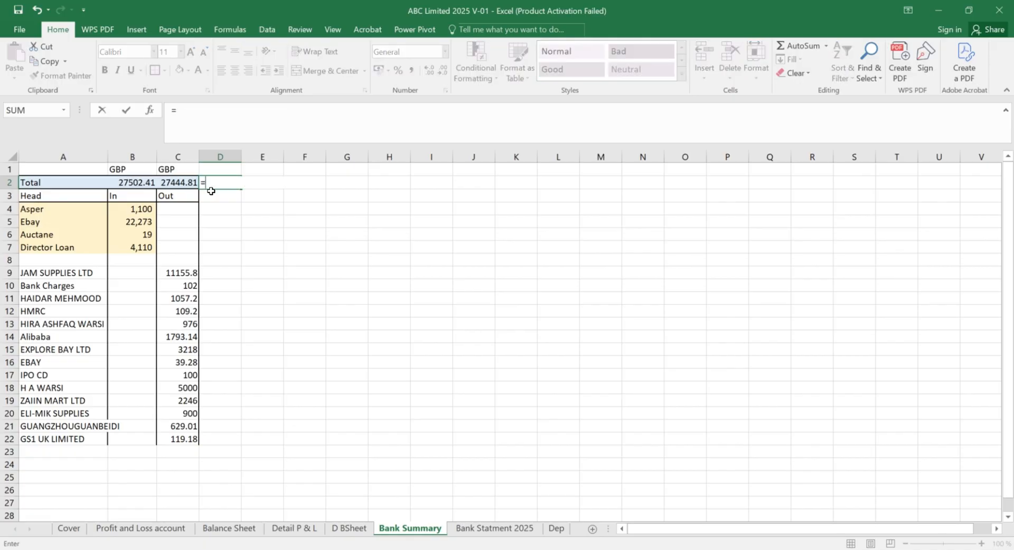
pyautogui.press('Left')
pyautogui.press('Left')
pyautogui.write('-')
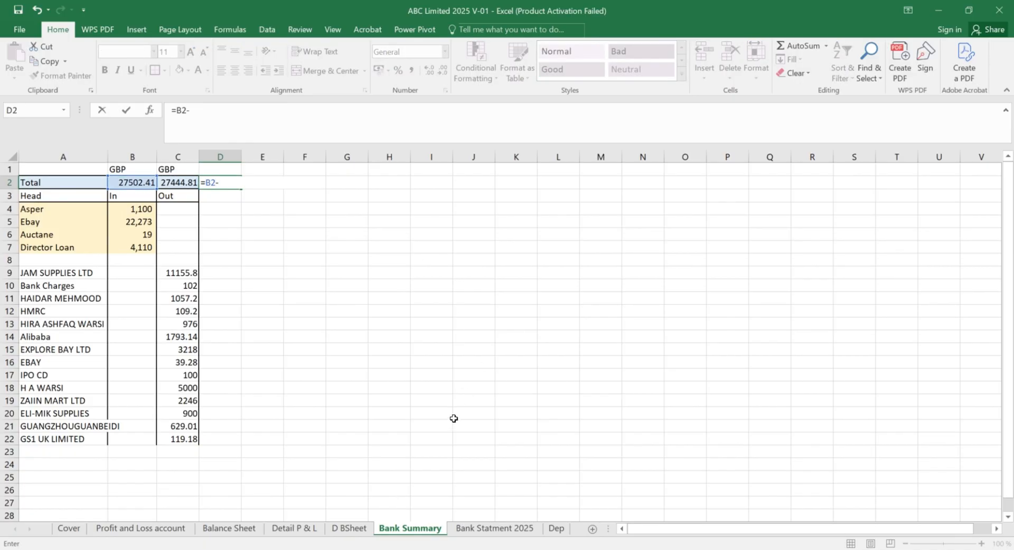
pyautogui.click(491, 528)
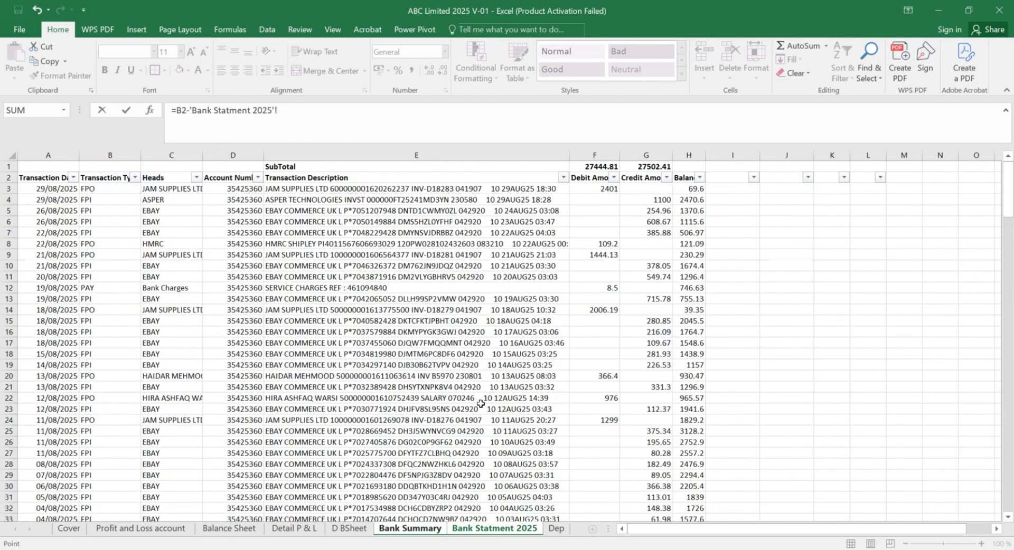
pyautogui.click(652, 167)
pyautogui.press('Return')
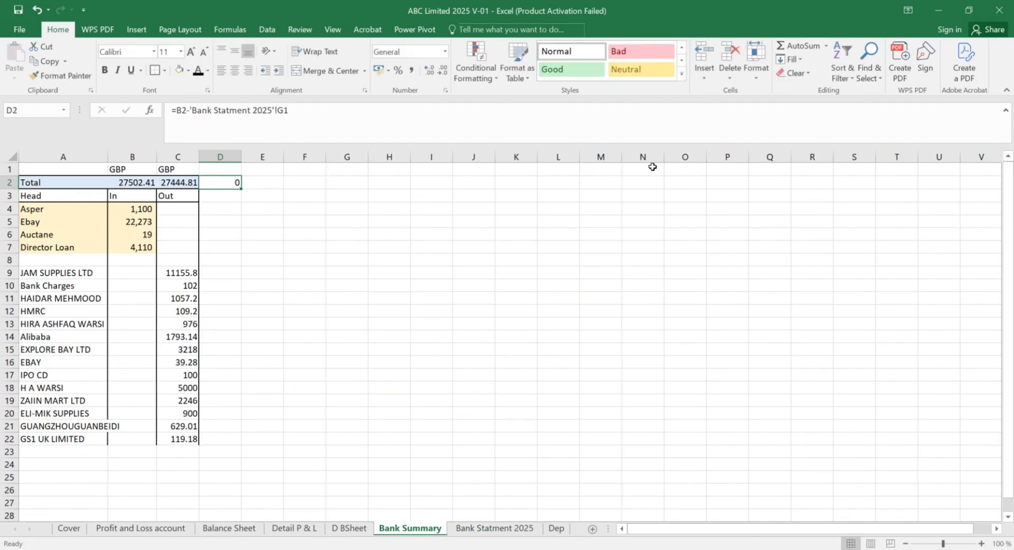
# Step: Apply an outside border around the summary table A2:C22 of Bank Summary
pyautogui.press('Left')
pyautogui.press('Left')
pyautogui.press('Left')
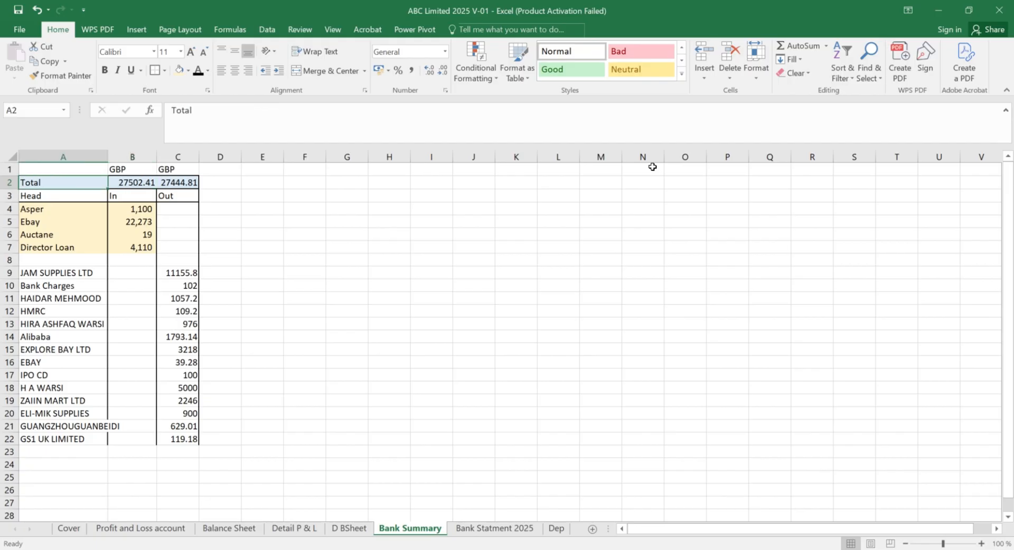
pyautogui.hotkey('shift', 'Right')
pyautogui.hotkey('shift', 'Down')
pyautogui.hotkey('shift', 'Down')
pyautogui.hotkey('shift', 'Right')
pyautogui.hotkey('shift', 'Down')
pyautogui.hotkey('shift', 'Down')
pyautogui.hotkey('shift', 'Down')
pyautogui.hotkey('shift', 'Down')
pyautogui.hotkey('shift', 'Down')
pyautogui.hotkey('shift', 'Down')
pyautogui.hotkey('shift', 'Down')
pyautogui.hotkey('shift', 'Down')
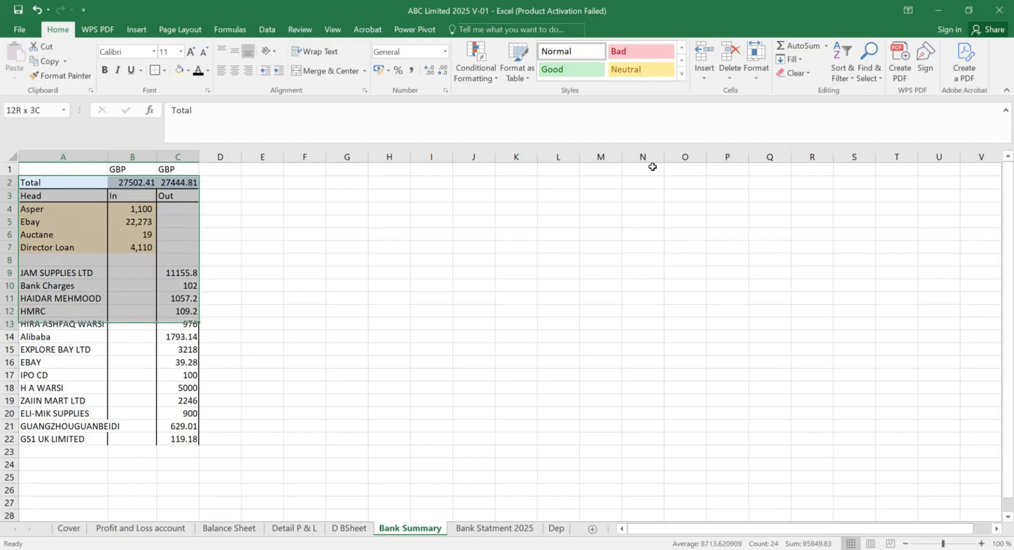
pyautogui.hotkey('shift', 'Down')
pyautogui.hotkey('shift', 'Down')
pyautogui.hotkey('shift', 'Down')
pyautogui.hotkey('shift', 'Down')
pyautogui.hotkey('shift', 'Down')
pyautogui.hotkey('shift', 'Down')
pyautogui.hotkey('shift', 'Down')
pyautogui.hotkey('shift', 'Down')
pyautogui.hotkey('shift', 'Down')
pyautogui.hotkey('shift', 'Down')
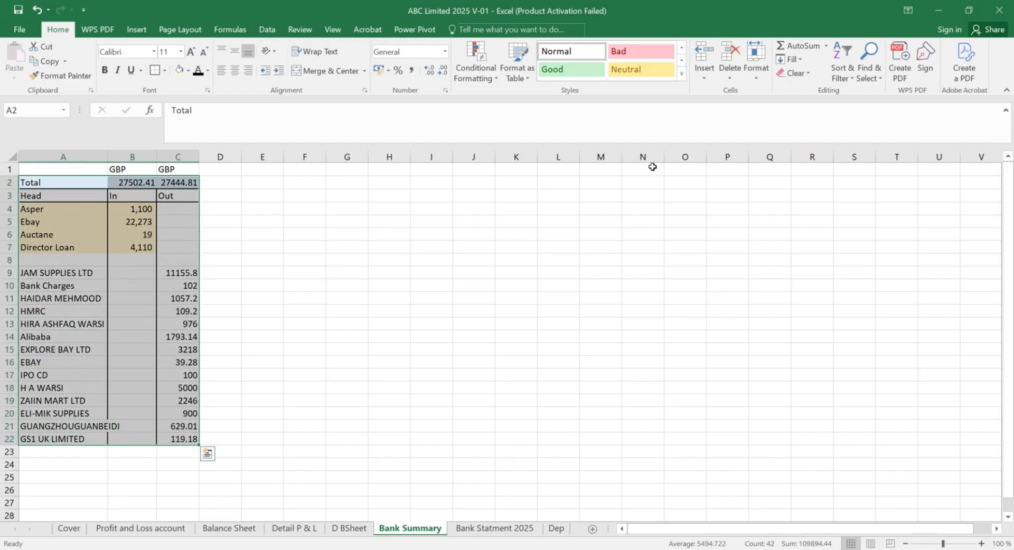
pyautogui.press('Down')
pyautogui.press('Down')
pyautogui.press('Down')
pyautogui.press('Down')
pyautogui.press('Down')
pyautogui.press('Down')
pyautogui.press('Down')
pyautogui.press('Down')
pyautogui.press('Down')
pyautogui.press('Down')
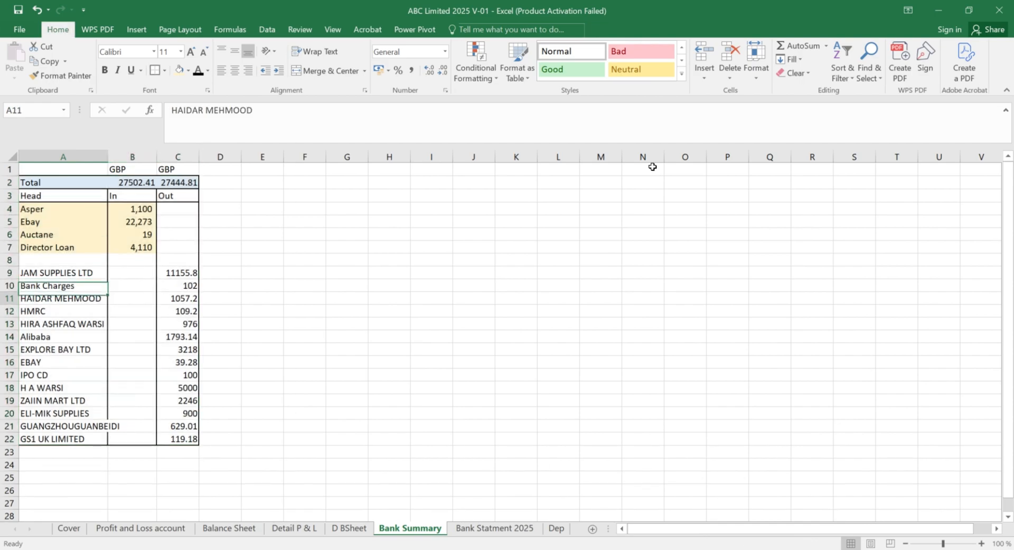
pyautogui.press('Up')
pyautogui.press('Up')
pyautogui.press('Up')
pyautogui.press('Up')
pyautogui.press('Up')
pyautogui.press('Up')
pyautogui.press('Up')
pyautogui.press('Up')
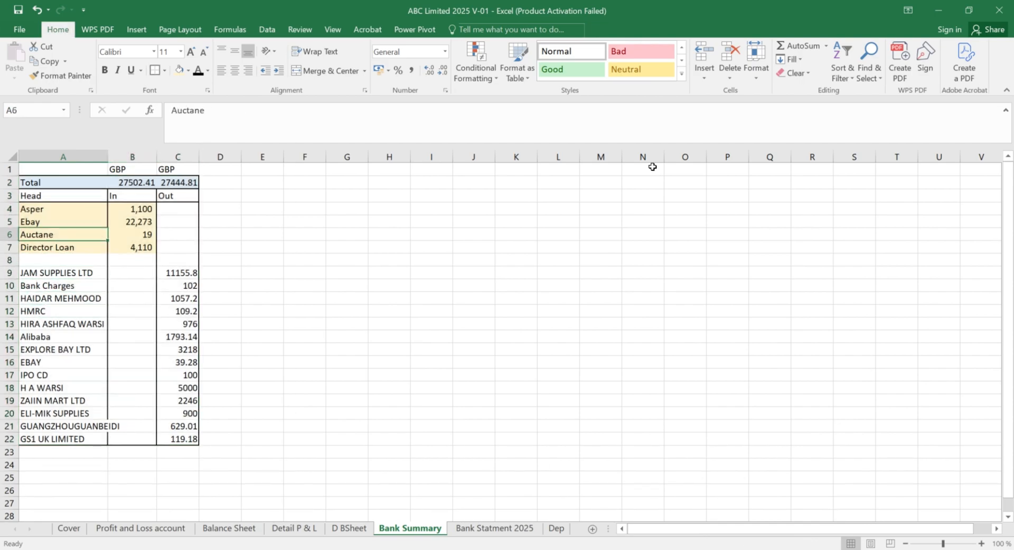
pyautogui.press('Down')
pyautogui.press('Down')
pyautogui.press('Down')
pyautogui.press('Down')
pyautogui.press('Down')
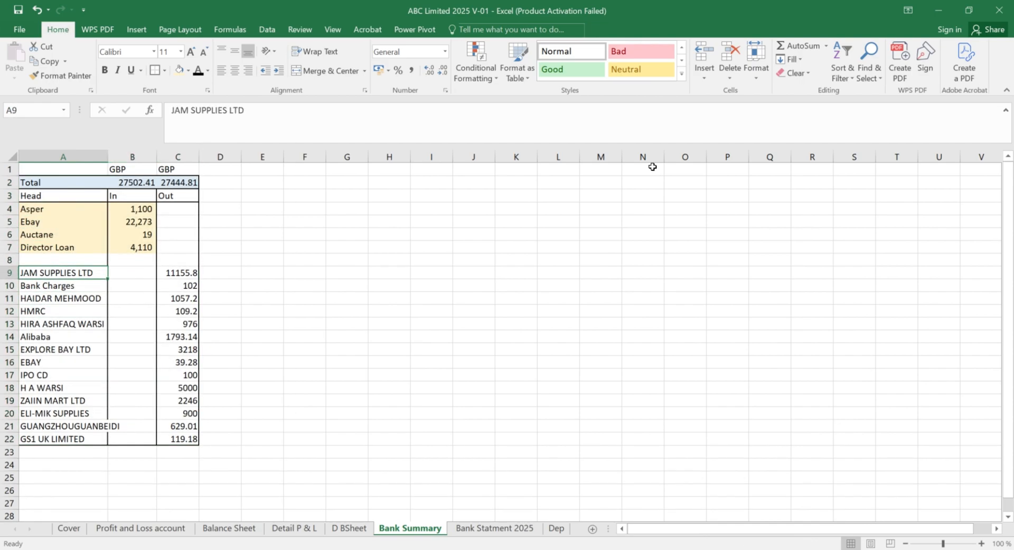
# Step: Shrink the height of blank row 8 in Bank Summary to a thin gap between the In and Out heads
pyautogui.click(171, 335)
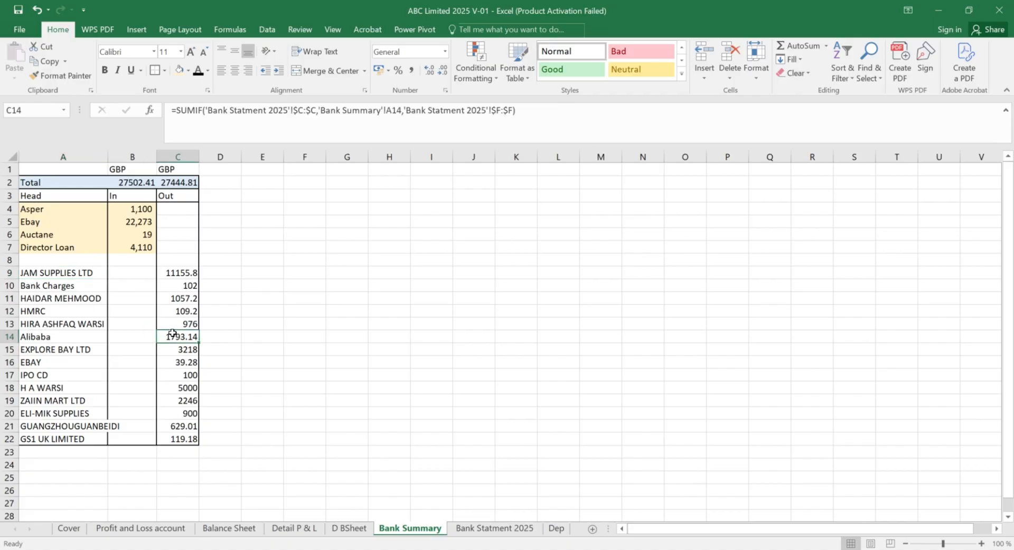
pyautogui.click(54, 275)
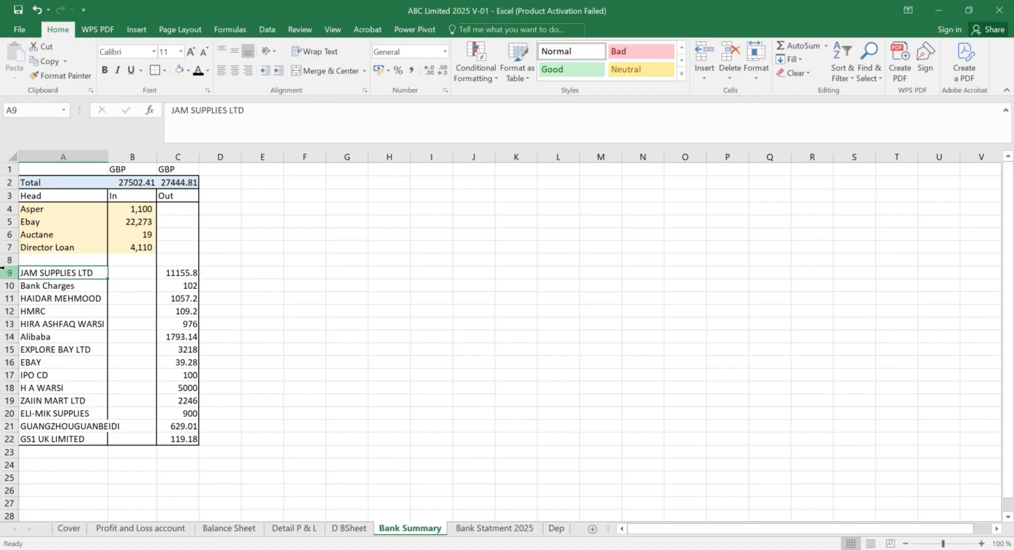
pyautogui.moveTo(13, 265); pyautogui.dragTo(13, 258)
pyautogui.click(82, 305)
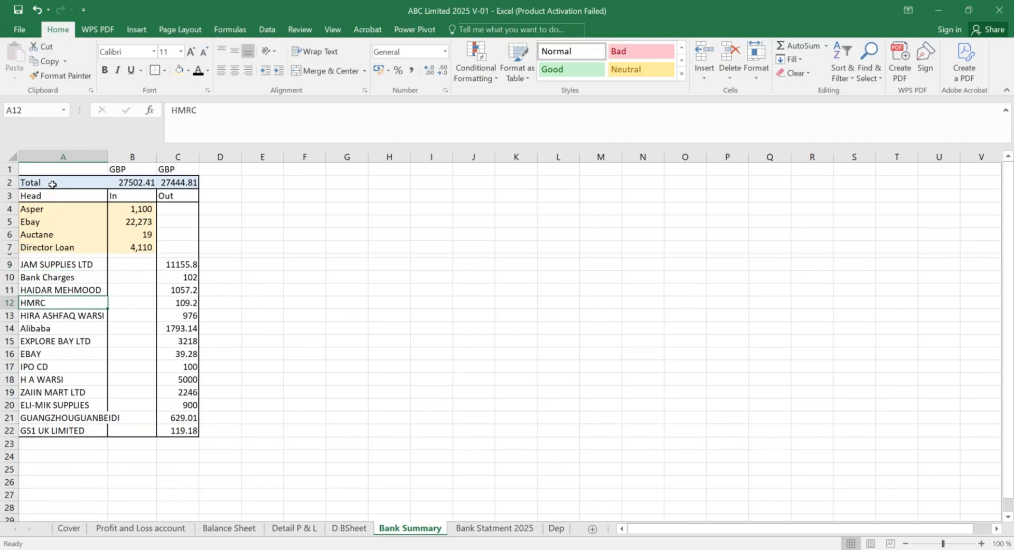
# Step: Fill the Out section A9:C22 of Bank Summary with light grey
pyautogui.moveTo(52, 182); pyautogui.dragTo(171, 426)
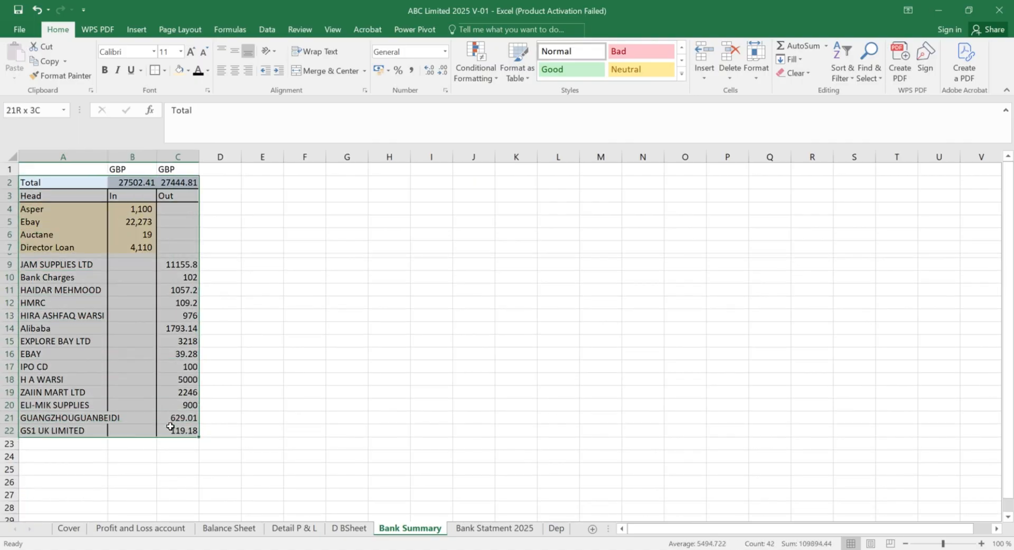
pyautogui.moveTo(48, 264); pyautogui.dragTo(171, 433)
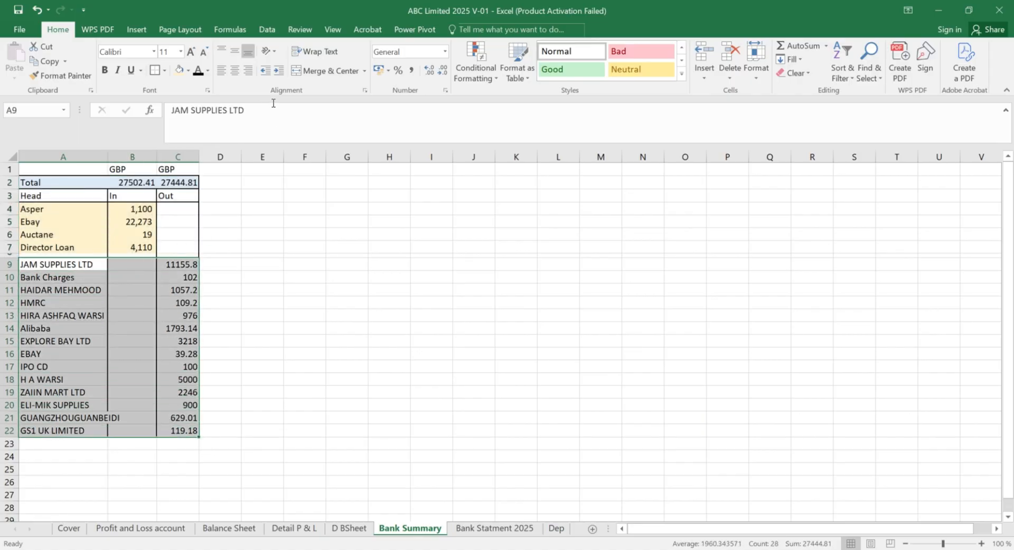
pyautogui.click(189, 71)
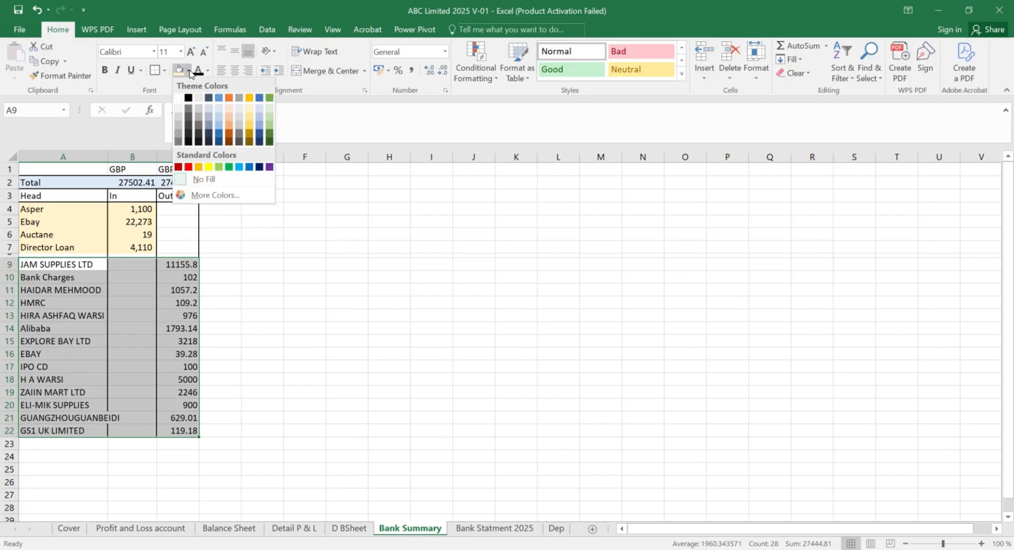
pyautogui.click(234, 109)
pyautogui.click(331, 314)
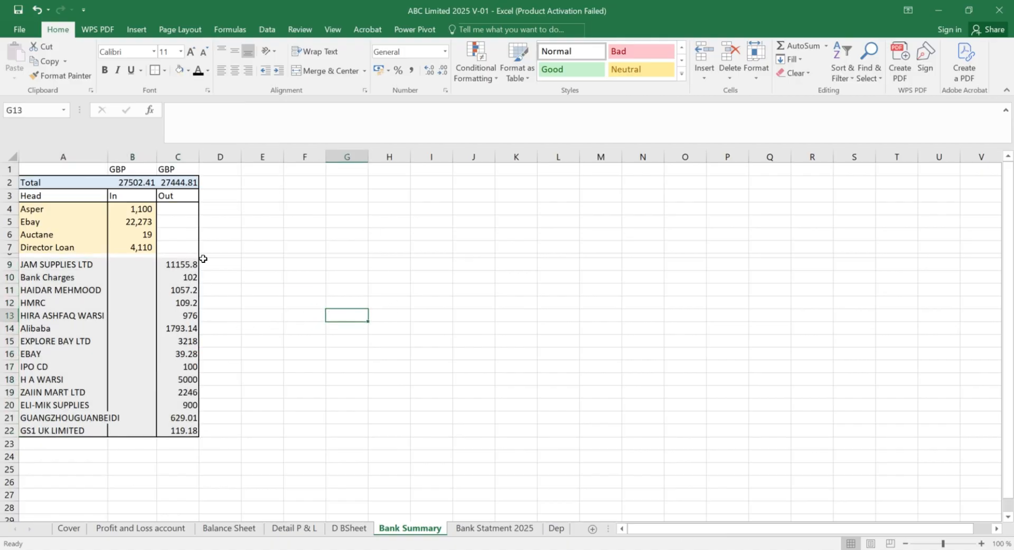
# Step: Review the Out heads Bank Charges, HMRC, Alibaba and EBAY, and the Ebay head in the In section of Bank Summary
pyautogui.click(153, 299)
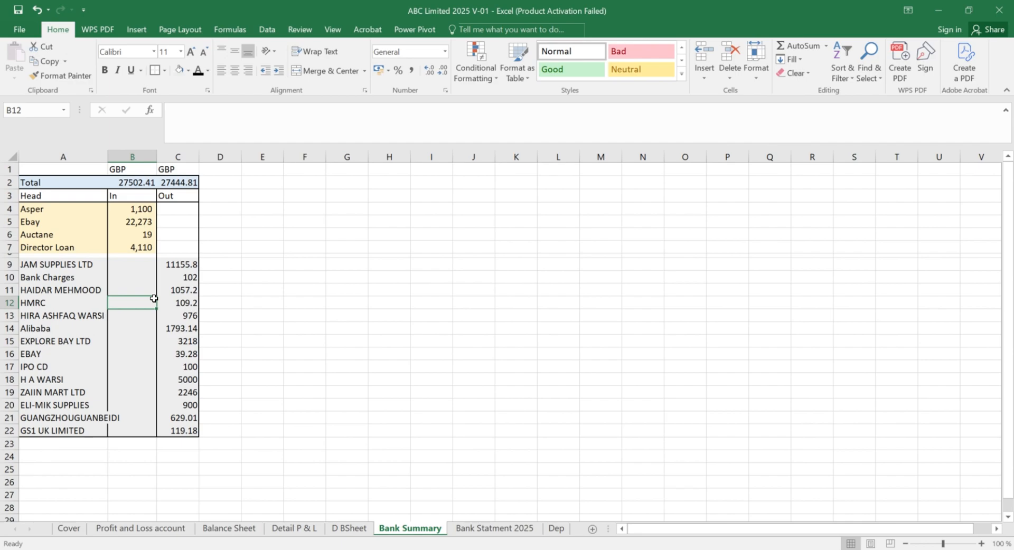
pyautogui.click(226, 262)
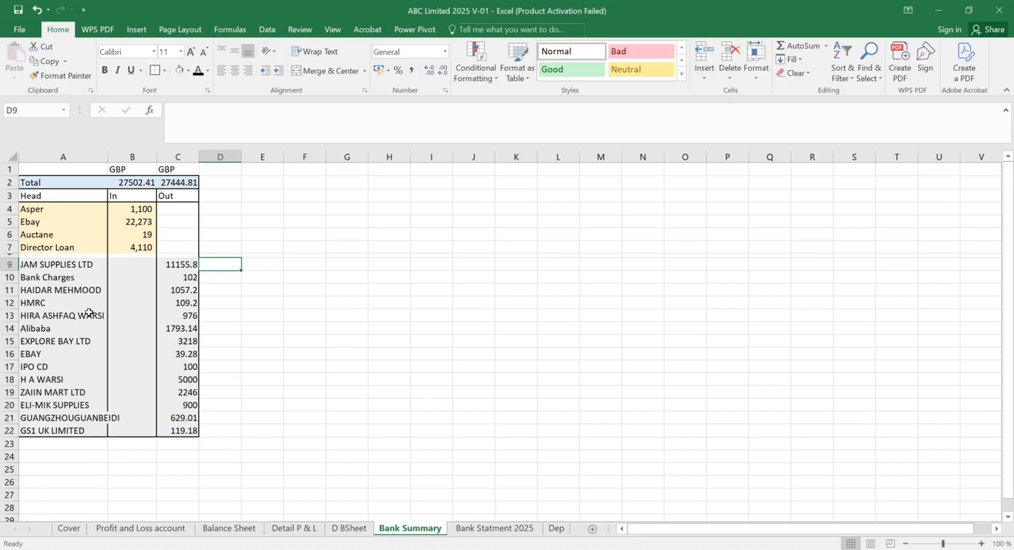
pyautogui.click(60, 280)
pyautogui.click(65, 304)
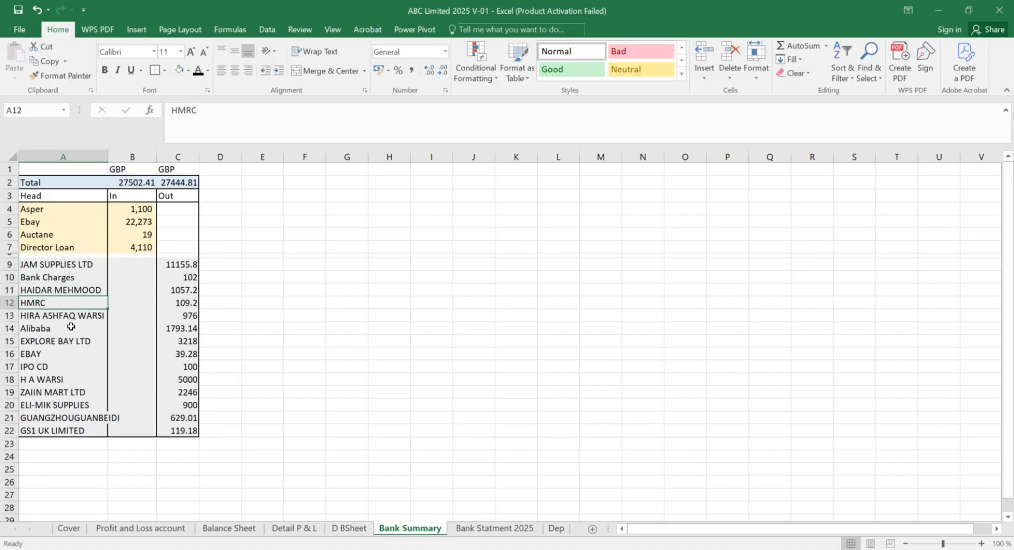
pyautogui.click(70, 328)
pyautogui.click(53, 355)
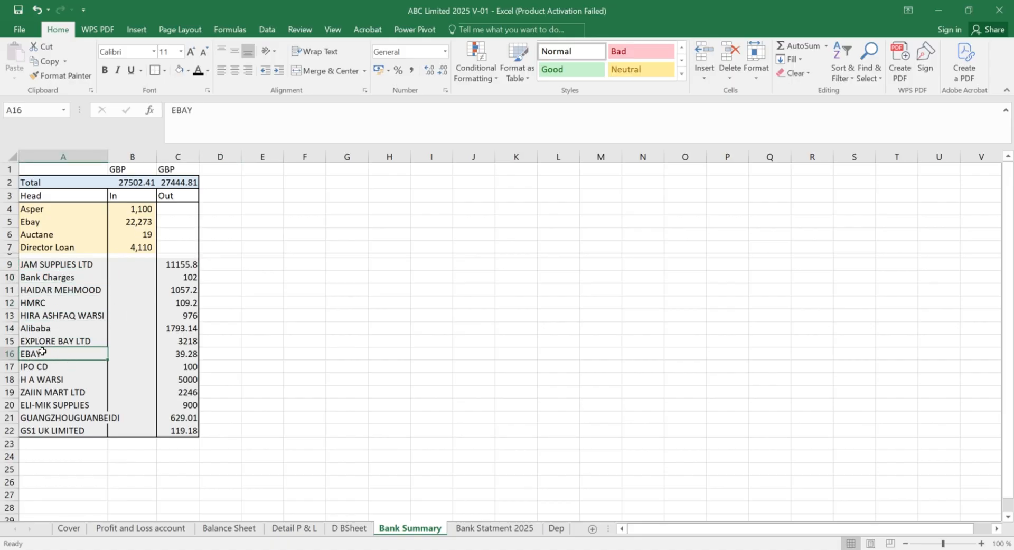
pyautogui.click(33, 224)
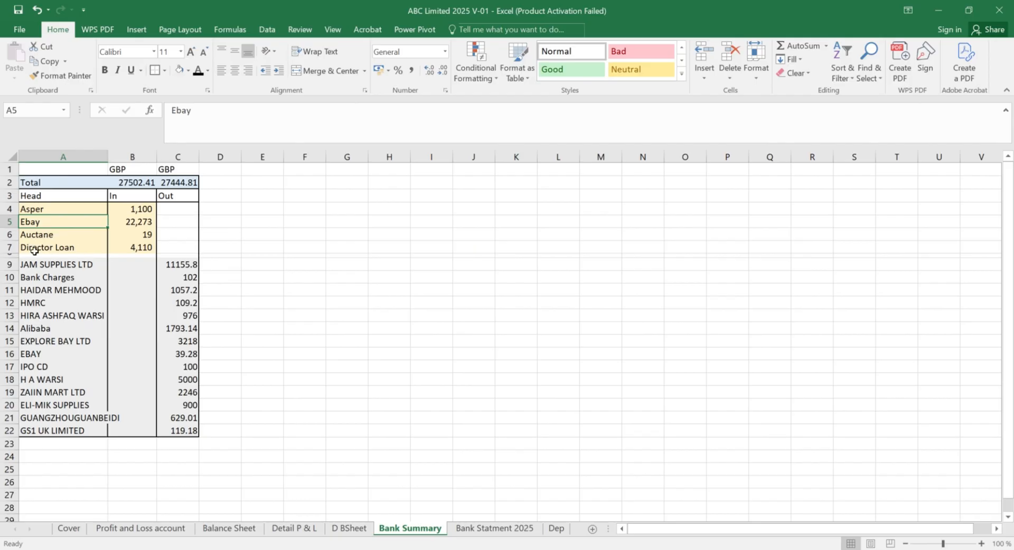
# Step: Label the In heads Asper, Ebay and Auctane as Sale in D4:D6 of Bank Summary
pyautogui.click(114, 255)
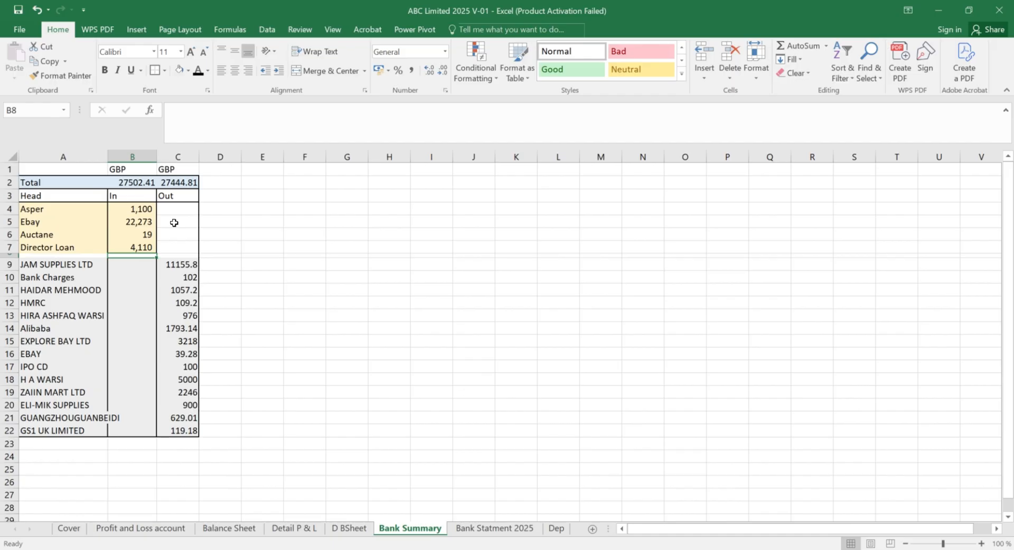
pyautogui.click(225, 210)
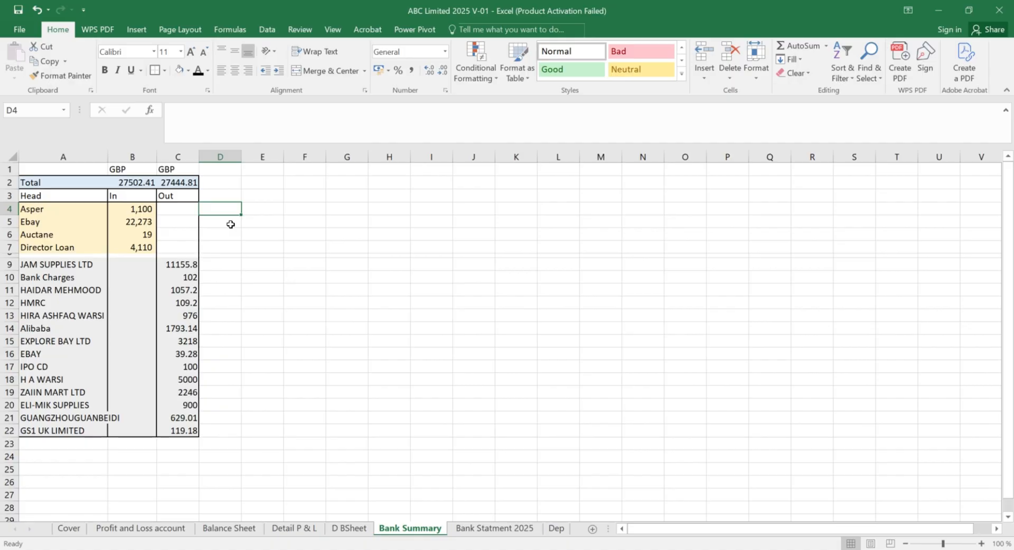
pyautogui.write('Sale')
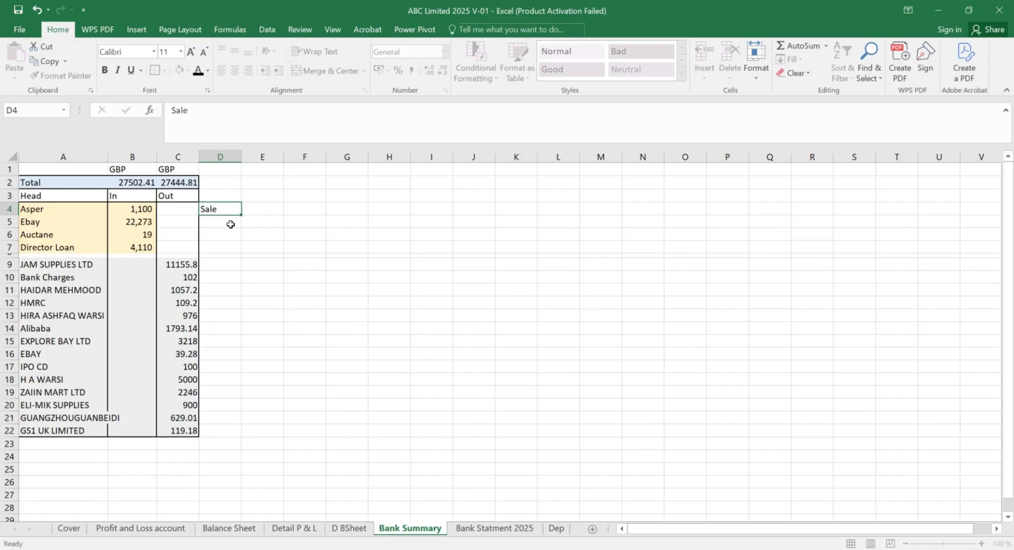
pyautogui.press('Return')
pyautogui.hotkey('ctrl', 'd')
pyautogui.press('Down')
pyautogui.hotkey('ctrl', 'd')
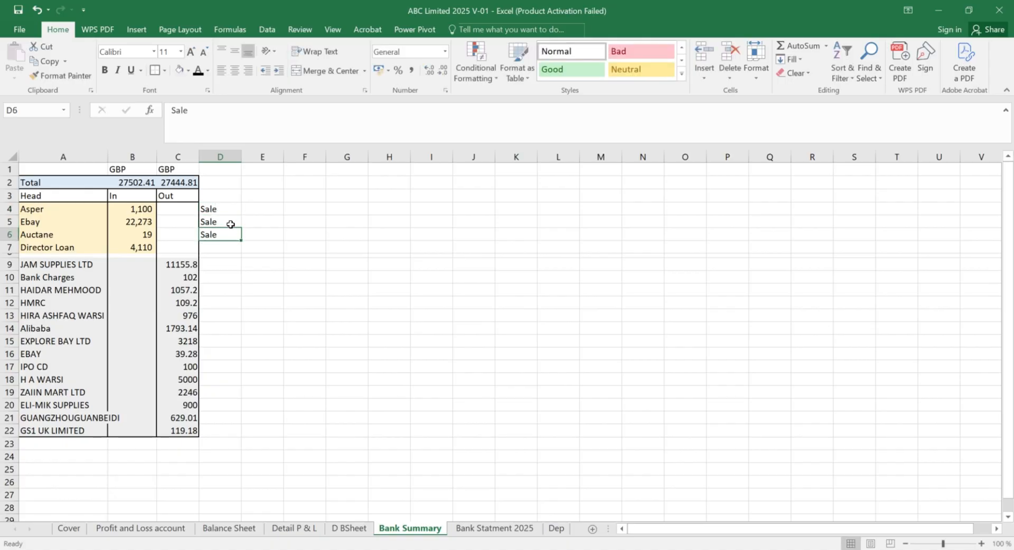
# Step: Label the Director Loan head as Laon in D7
pyautogui.press('Down')
pyautogui.write('Laon')
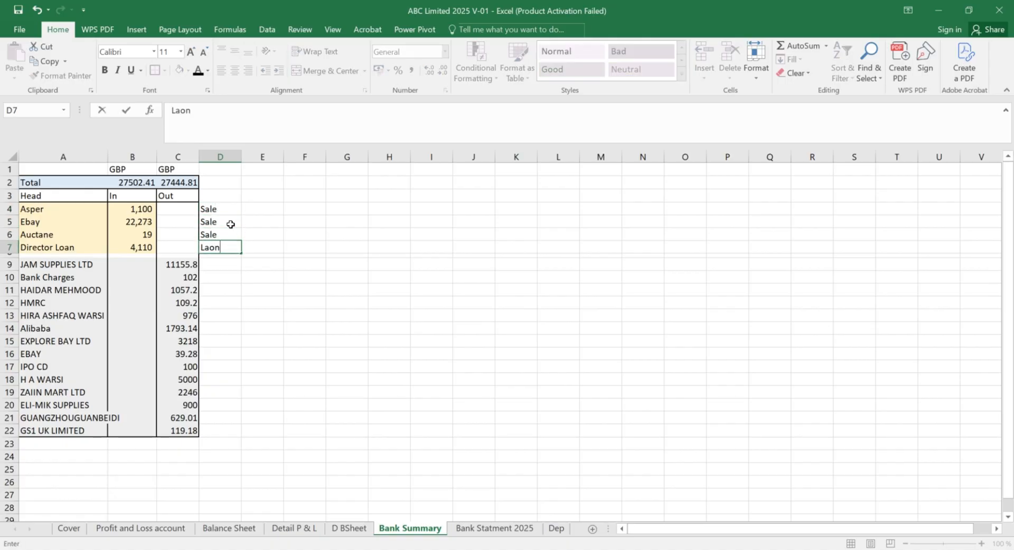
pyautogui.press('Return')
pyautogui.press('Up')
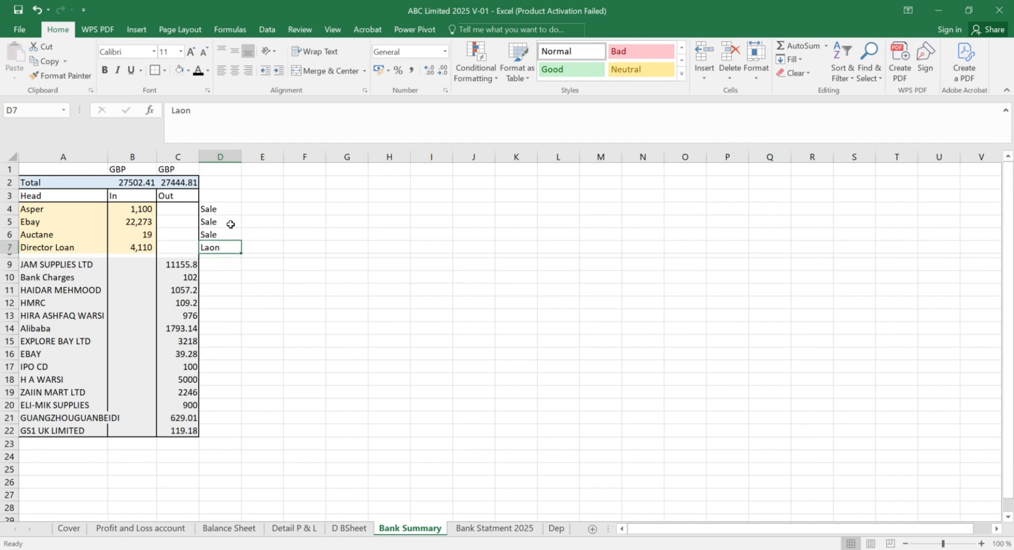
# Step: Label the JAM SUPPLIES LTD head as Third party in D9
pyautogui.press('Down')
pyautogui.press('Down')
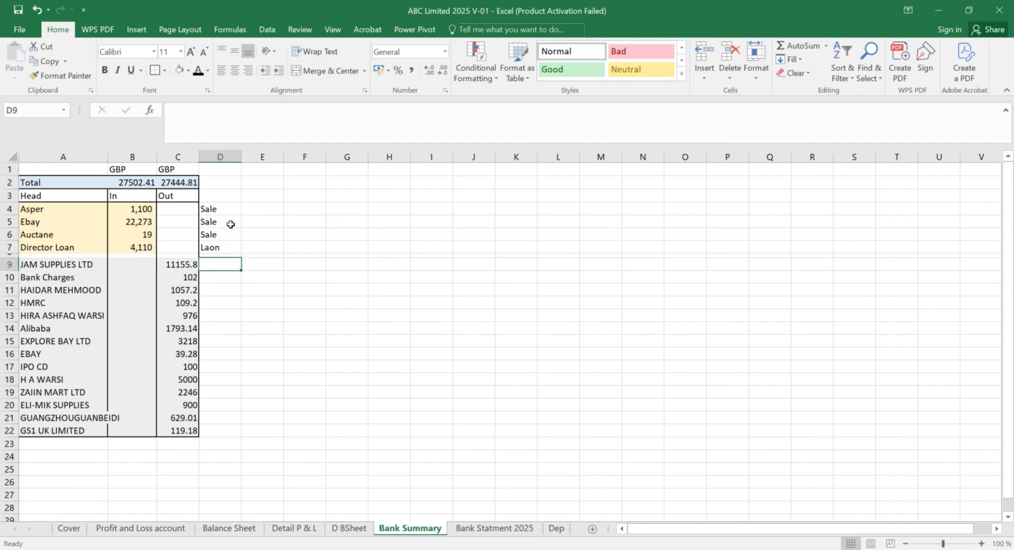
pyautogui.write('Third')
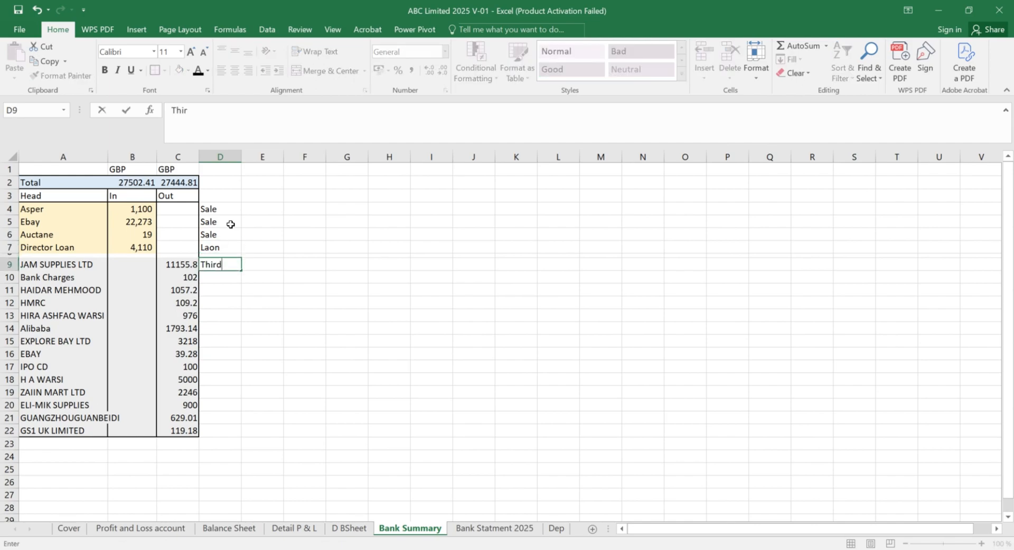
pyautogui.write(' party')
pyautogui.press('Return')
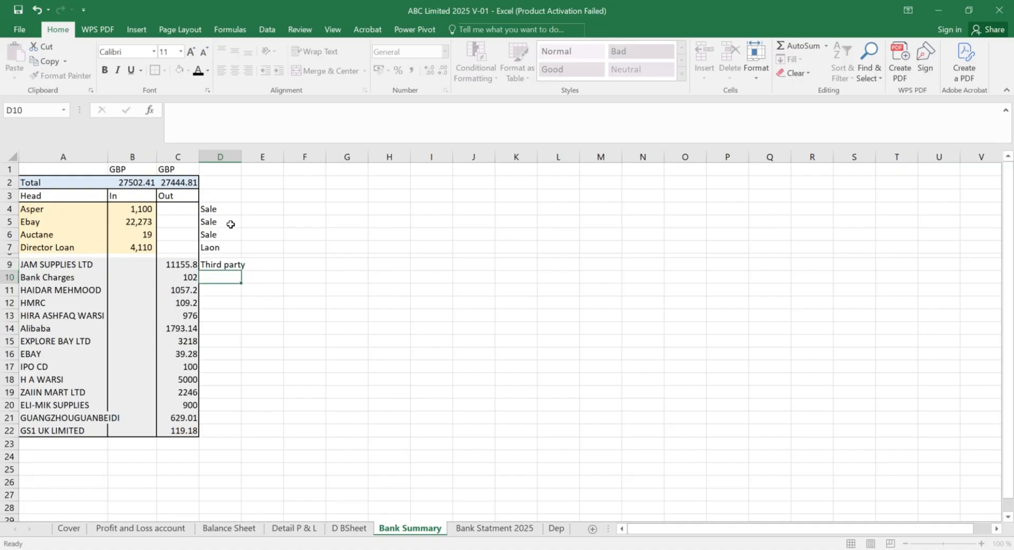
# Step: Label the Bank Charges head as Bank C in D10
pyautogui.press('Up')
pyautogui.press('Down')
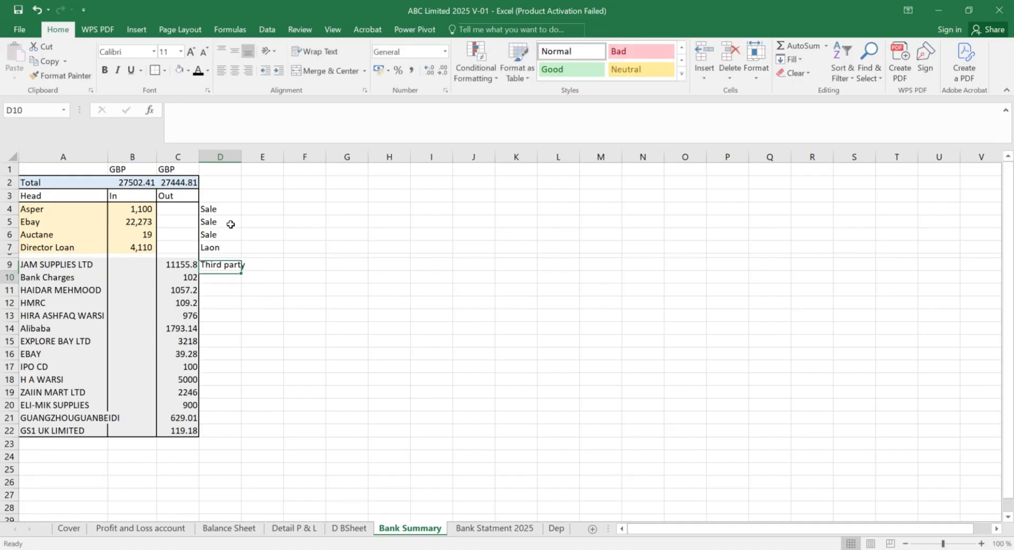
pyautogui.write('Bank')
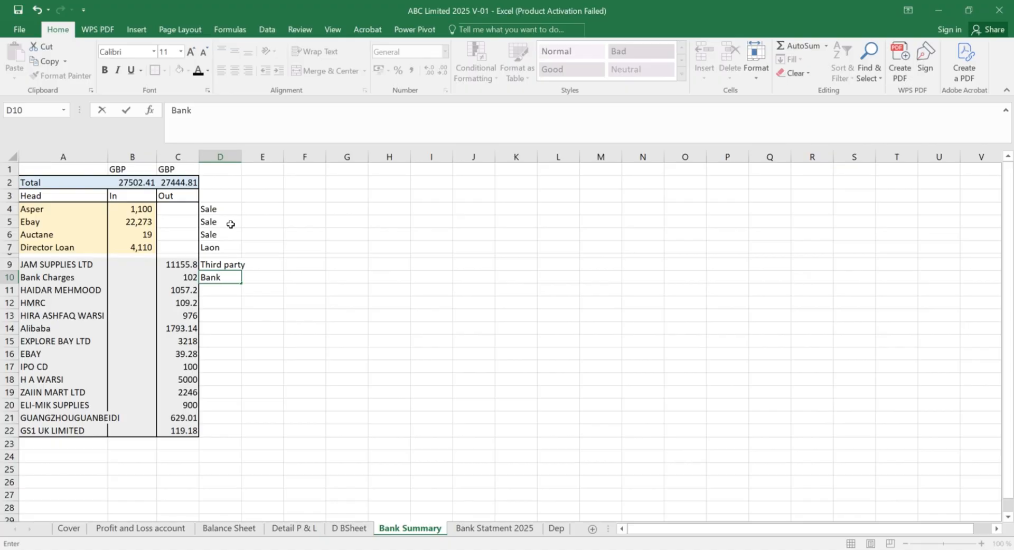
pyautogui.write(' C')
pyautogui.press('Return')
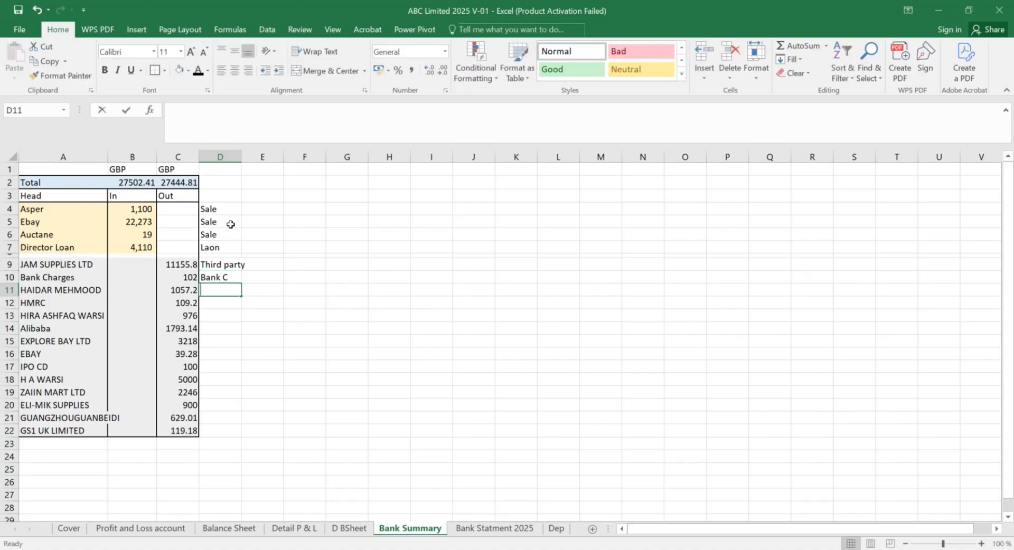
pyautogui.write('Saar++')
pyautogui.press('BackSpace')
pyautogui.press('BackSpace')
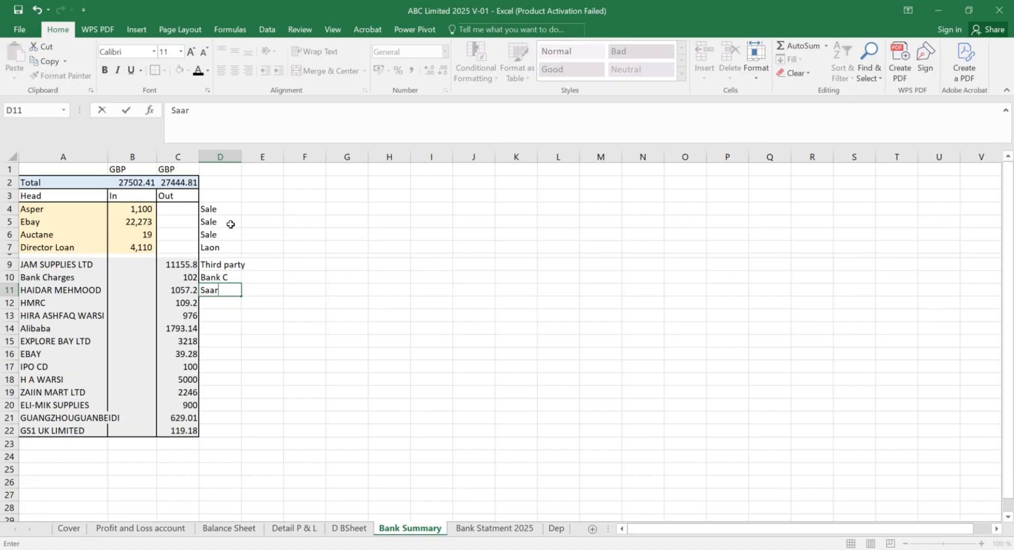
pyautogui.press('BackSpace')
pyautogui.press('BackSpace')
pyautogui.press('BackSpace')
pyautogui.press('BackSpace')
pyautogui.press('Up')
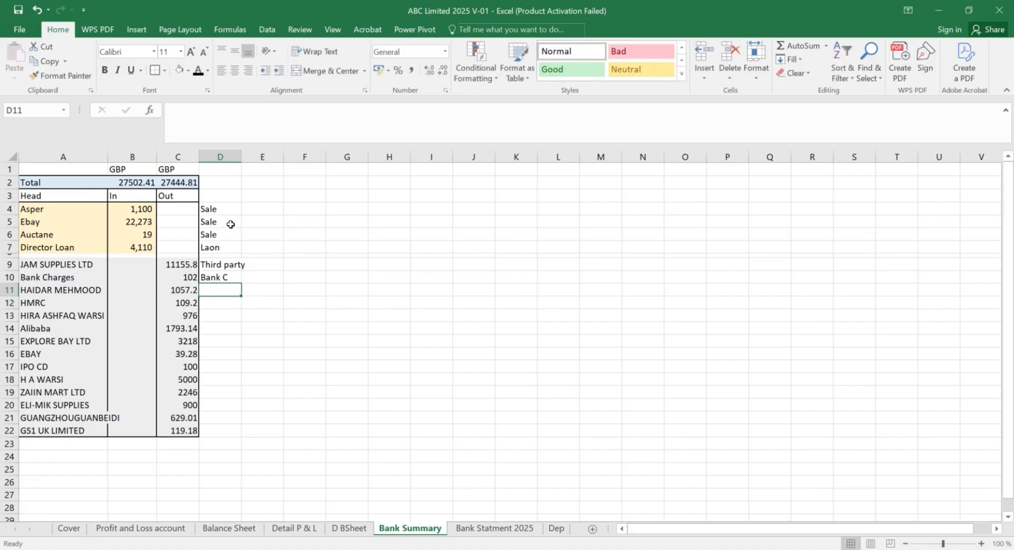
# Step: Enter the category Salary in D11 and fill it down through D13, including the HMRC head
pyautogui.write('Salary')
pyautogui.press('Return')
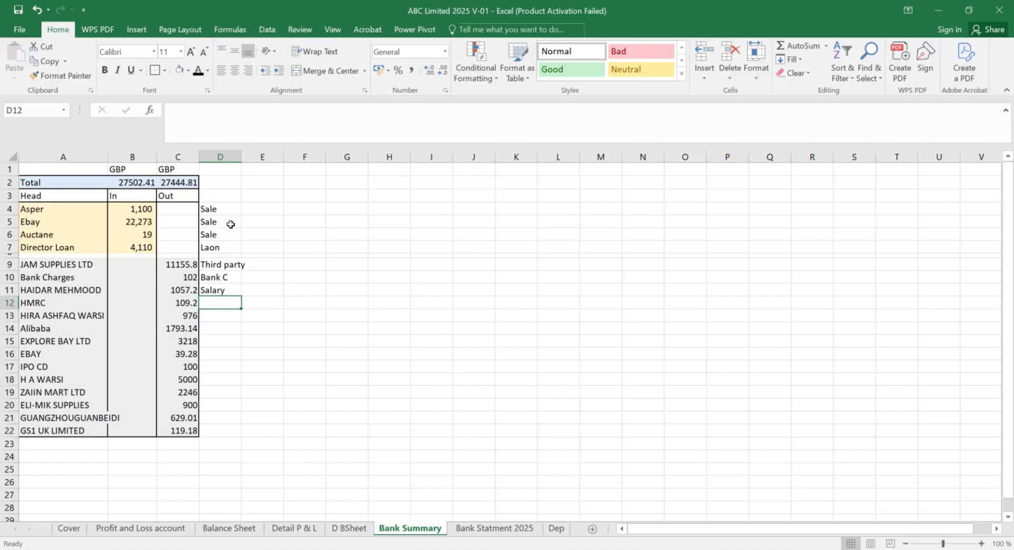
pyautogui.hotkey('ctrl', 'd')
pyautogui.press('Down')
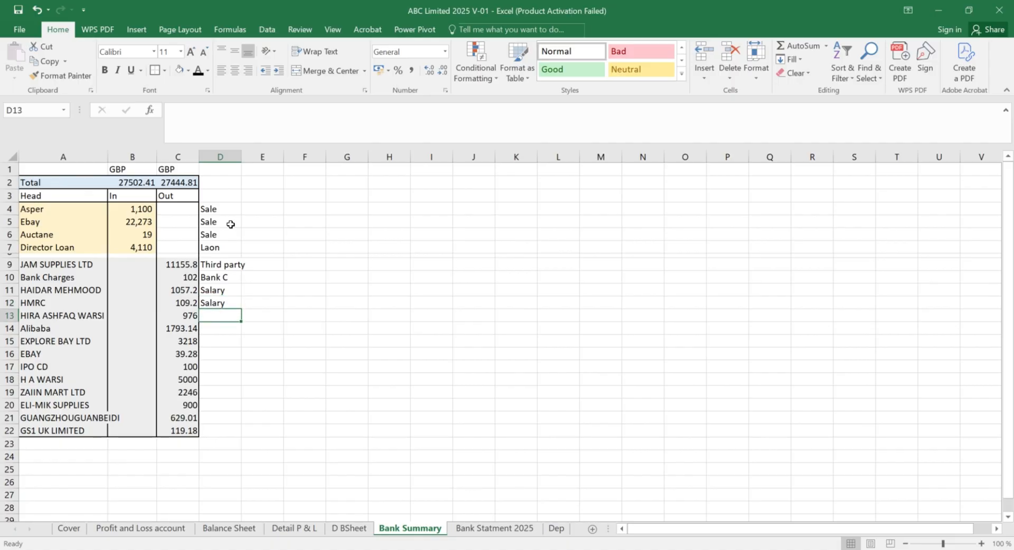
pyautogui.hotkey('ctrl', 'd')
pyautogui.press('Up')
pyautogui.press('Up')
pyautogui.press('Up')
pyautogui.press('Up')
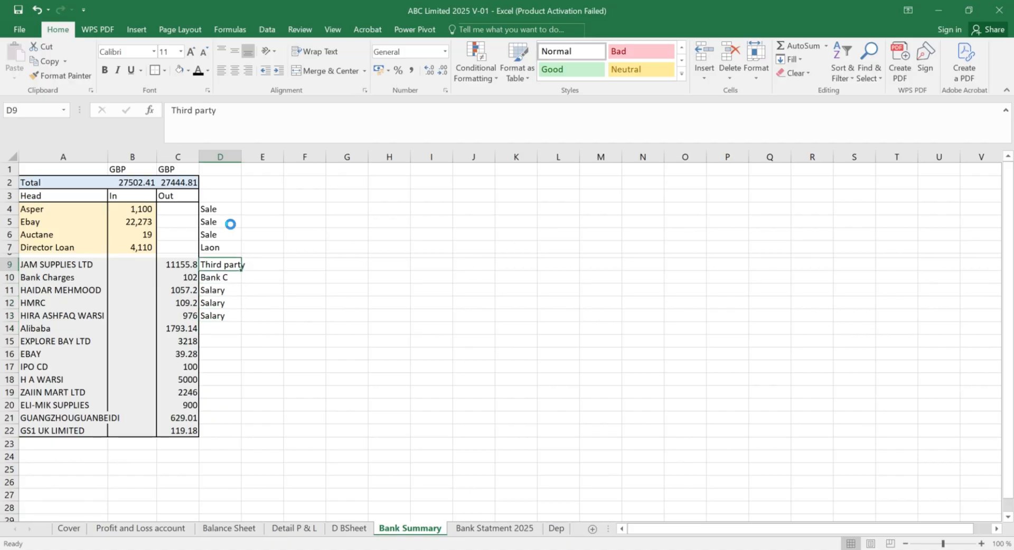
pyautogui.hotkey('ctrl', 'c')
pyautogui.press('Down')
pyautogui.press('Down')
pyautogui.press('Down')
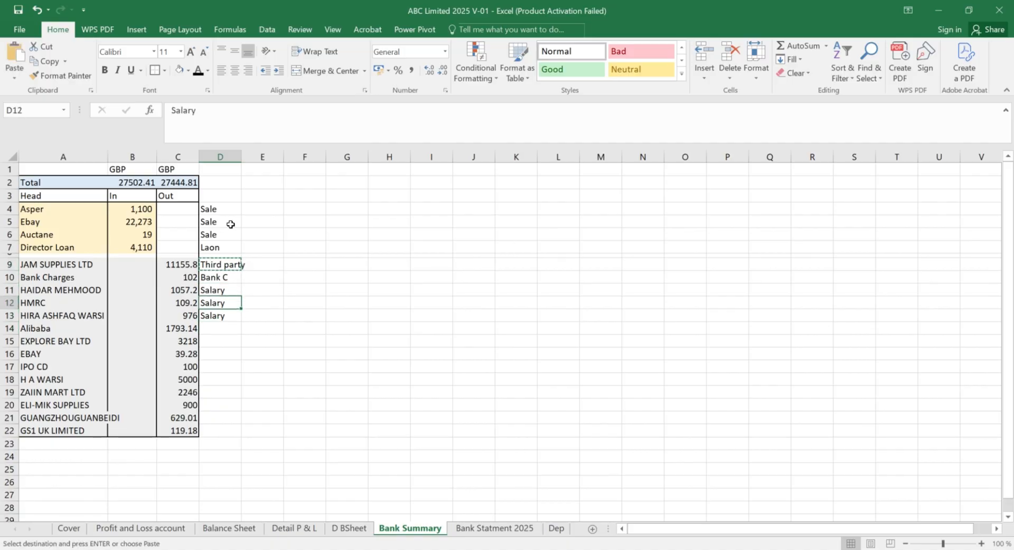
pyautogui.press('Down')
pyautogui.press('Down')
pyautogui.write('v')
pyautogui.hotkey('ctrl', 'Return')
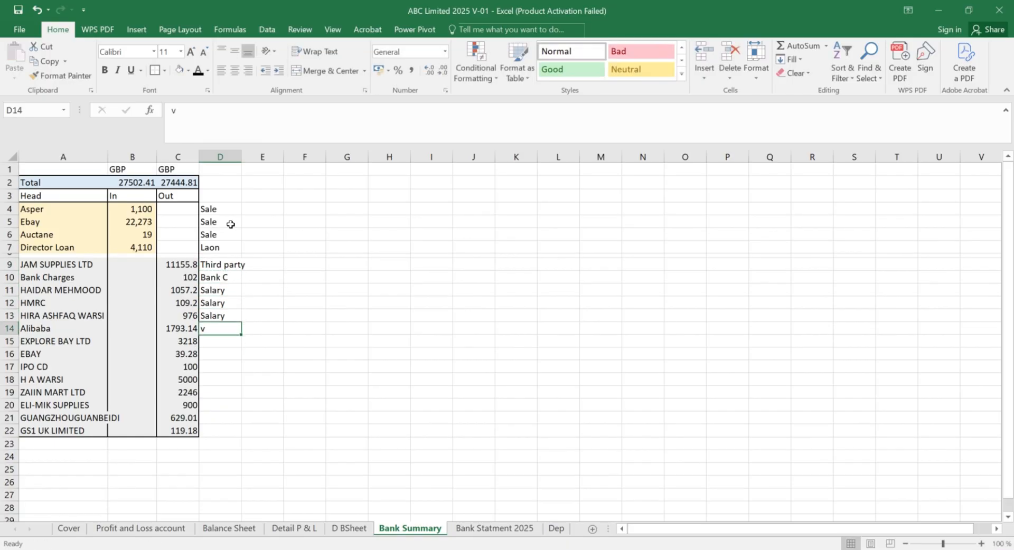
# Step: Copy the Third party category from D9 into D14 for the Alibaba head
pyautogui.press('Up')
pyautogui.press('Up')
pyautogui.press('Up')
pyautogui.press('Up')
pyautogui.press('Up')
pyautogui.press('Up')
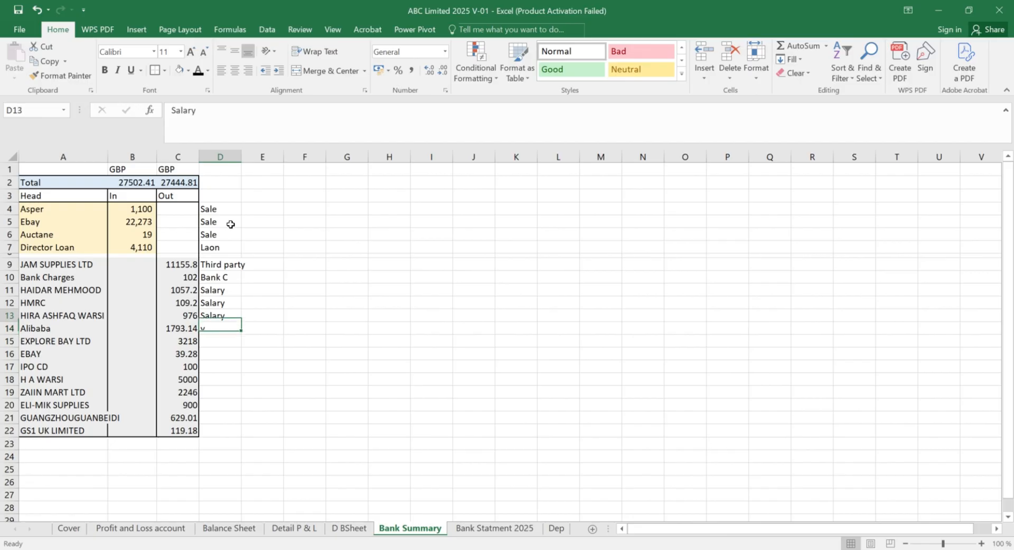
pyautogui.hotkey('ctrl', 'c')
pyautogui.press('Down')
pyautogui.hotkey('ctrl', 'c')
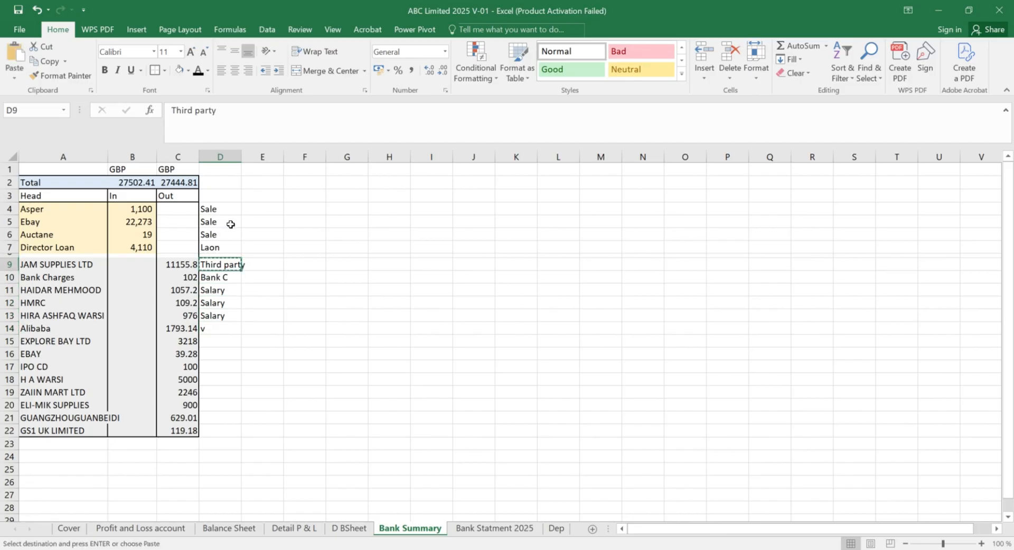
pyautogui.press('Down')
pyautogui.press('Down')
pyautogui.press('Down')
pyautogui.press('Down')
pyautogui.press('Down')
pyautogui.hotkey('ctrl', 'v')
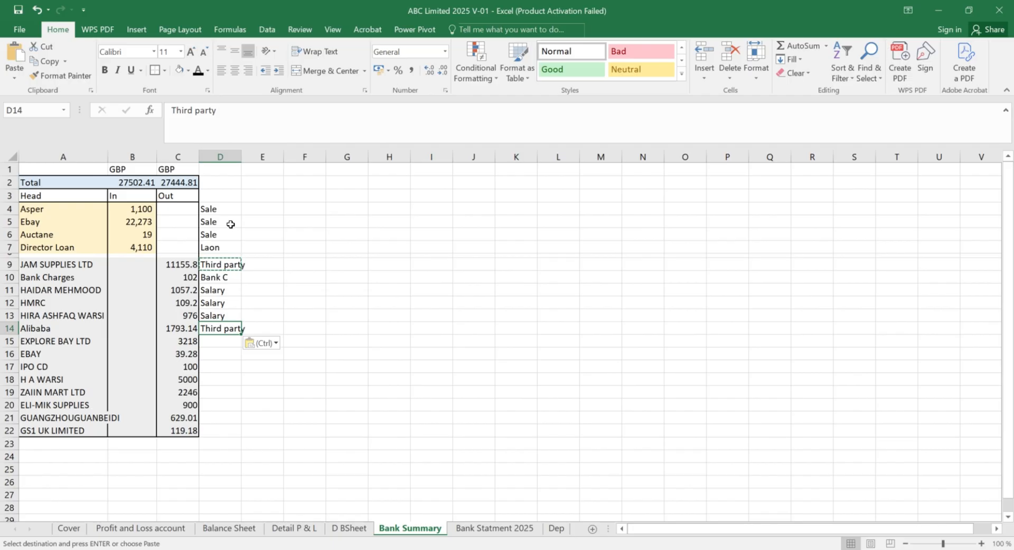
# Step: Paste the Third party category into D15:D16 for the EXPLORE BAY LTD and EBAY heads
pyautogui.press('Down')
pyautogui.hotkey('ctrl', 'v')
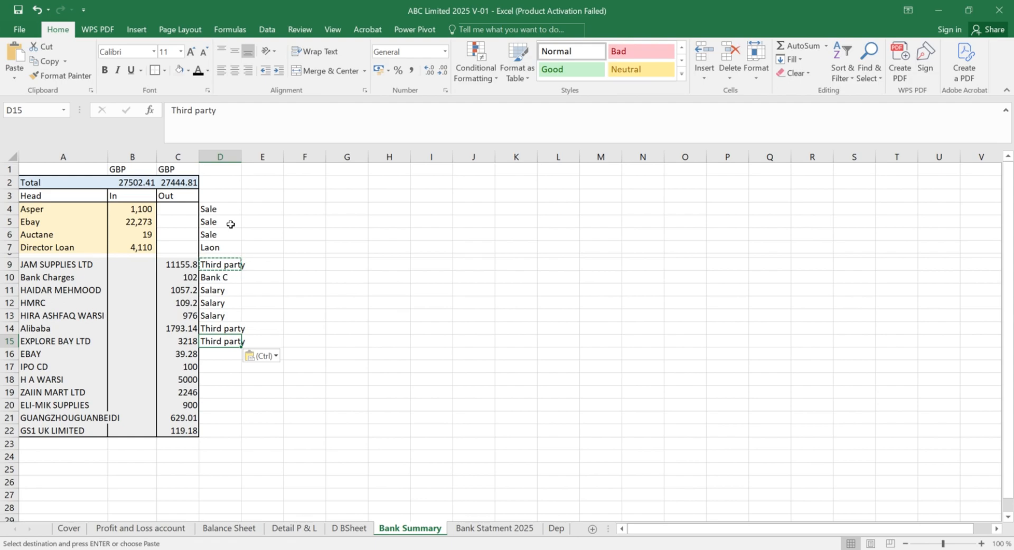
pyautogui.press('Down')
pyautogui.hotkey('ctrl', 'v')
pyautogui.press('Down')
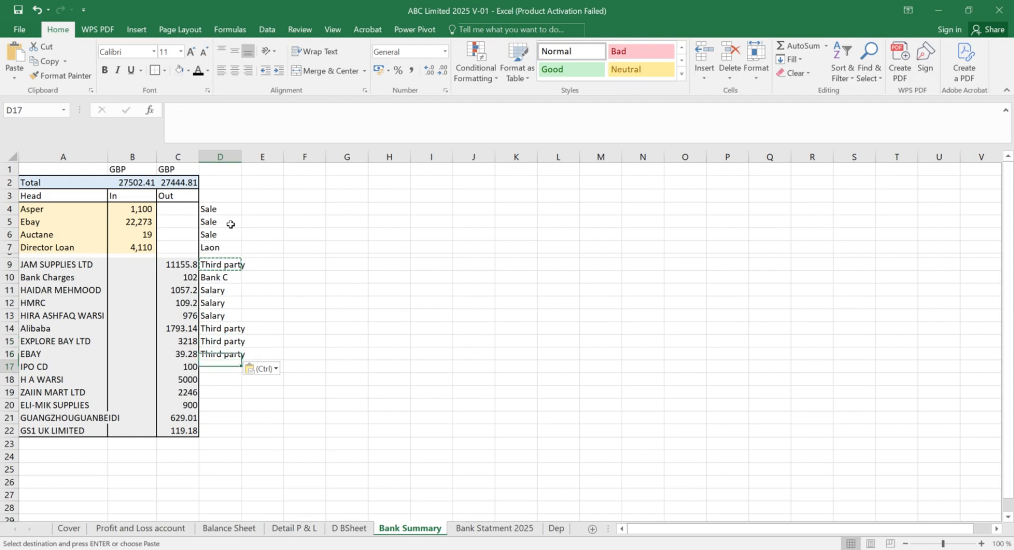
# Step: Examine the IPO CD head and its Out amount in row 17
pyautogui.press('Left')
pyautogui.press('Left')
pyautogui.press('Left')
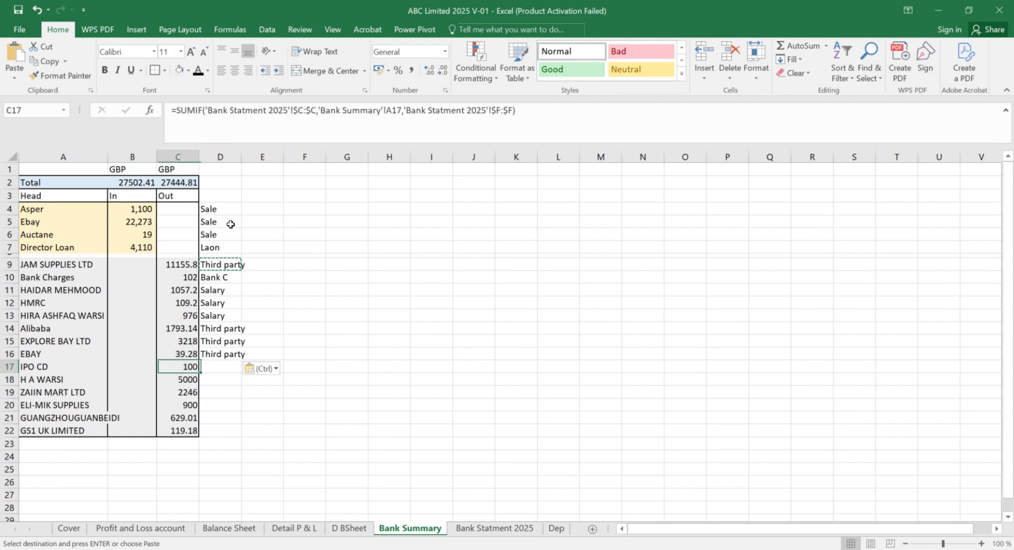
pyautogui.hotkey('shift', 'Right')
pyautogui.hotkey('shift', 'Right')
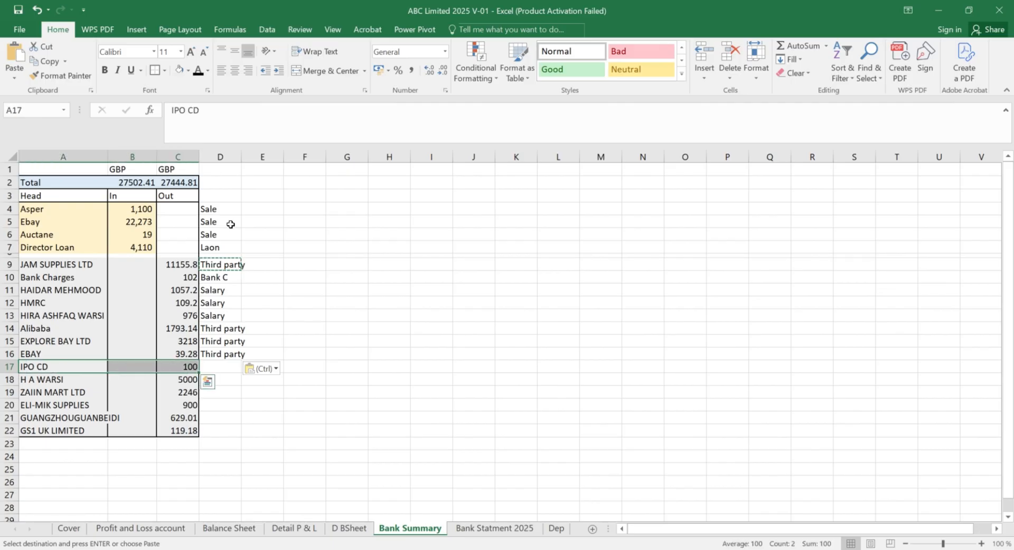
pyautogui.press('Right')
pyautogui.press('Right')
pyautogui.press('Right')
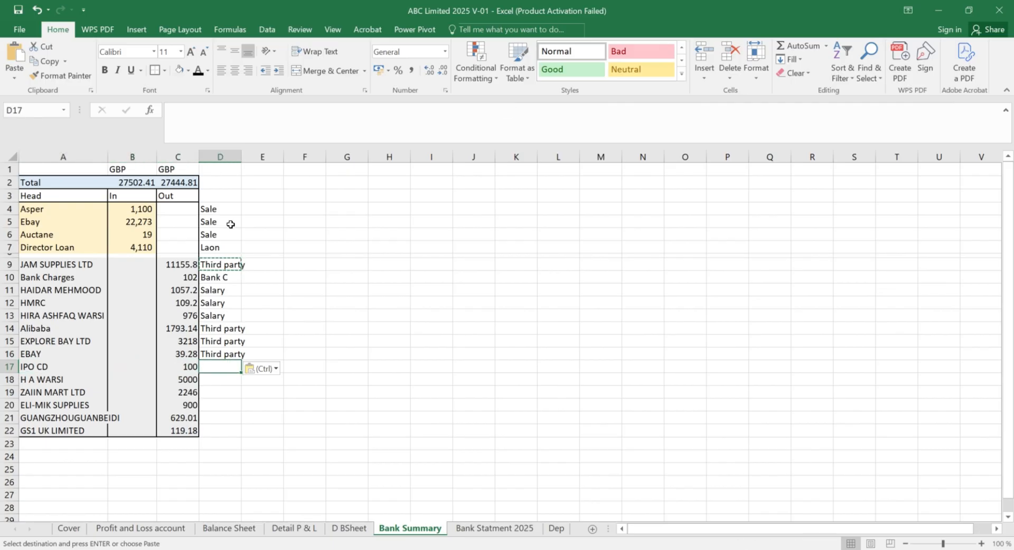
# Step: Paste the Third party category into D19:D22, from ZAIIN MART LTD to GS1 UK LIMITED, leaving D17:D18 blank
pyautogui.press('Down')
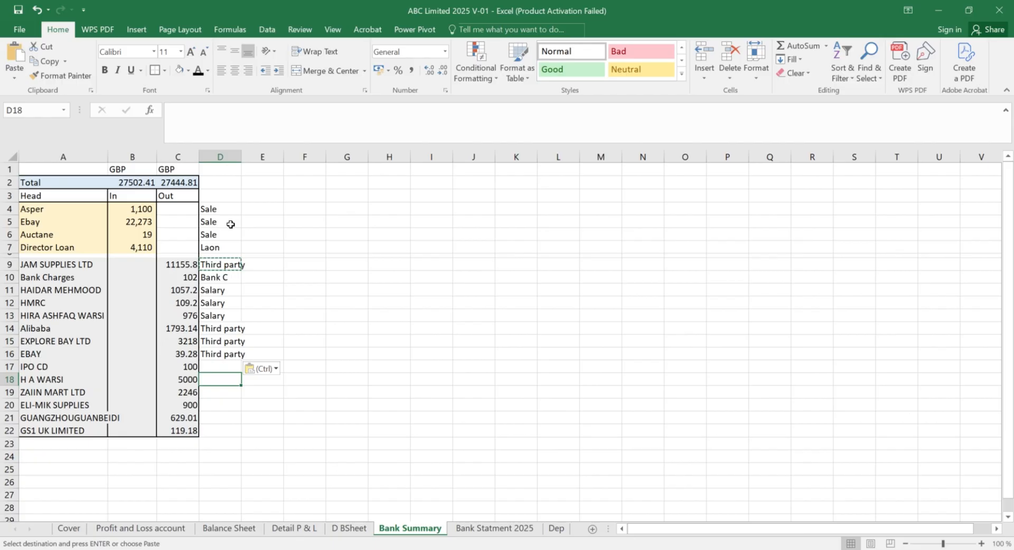
pyautogui.press('Down')
pyautogui.hotkey('ctrl', 'v')
pyautogui.press('Down')
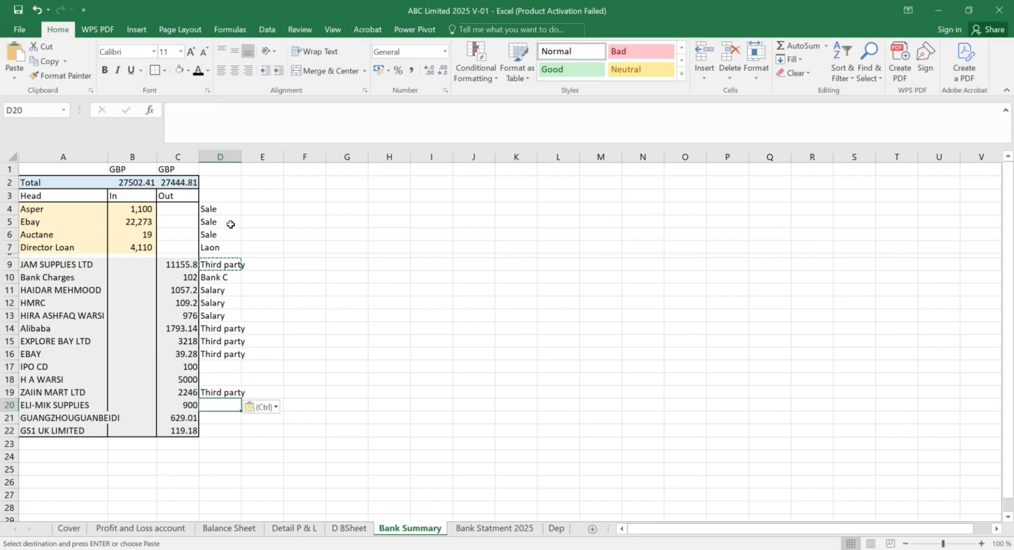
pyautogui.hotkey('ctrl', 'v')
pyautogui.press('Down')
pyautogui.hotkey('ctrl', 'v')
pyautogui.press('Down')
pyautogui.hotkey('ctrl', 'v')
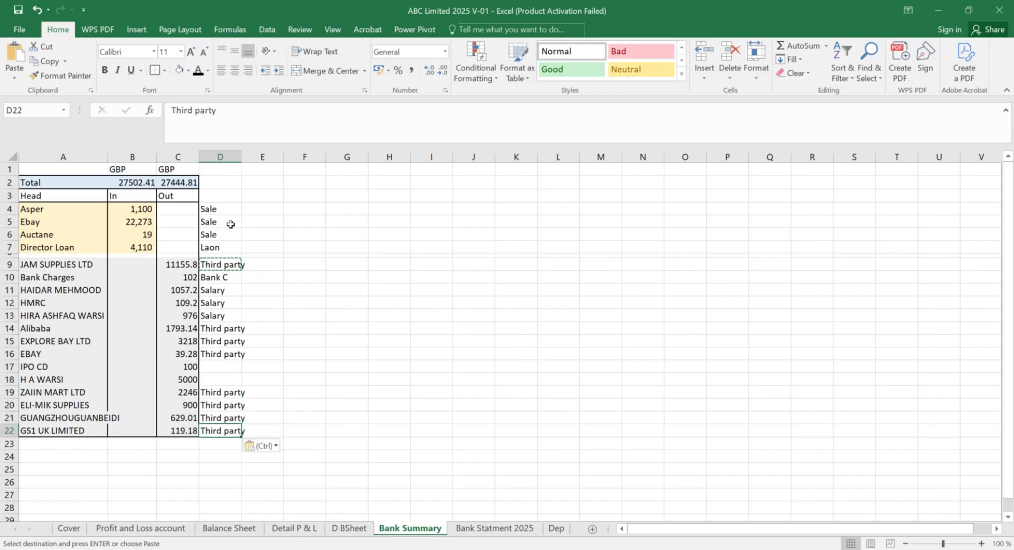
# Step: Copy the Salary category from D13 into D18 for the 5000 payment
pyautogui.press('Up')
pyautogui.press('Up')
pyautogui.press('Up')
pyautogui.press('Up')
pyautogui.press('Up')
pyautogui.press('Up')
pyautogui.press('Up')
pyautogui.press('Up')
pyautogui.press('Up')
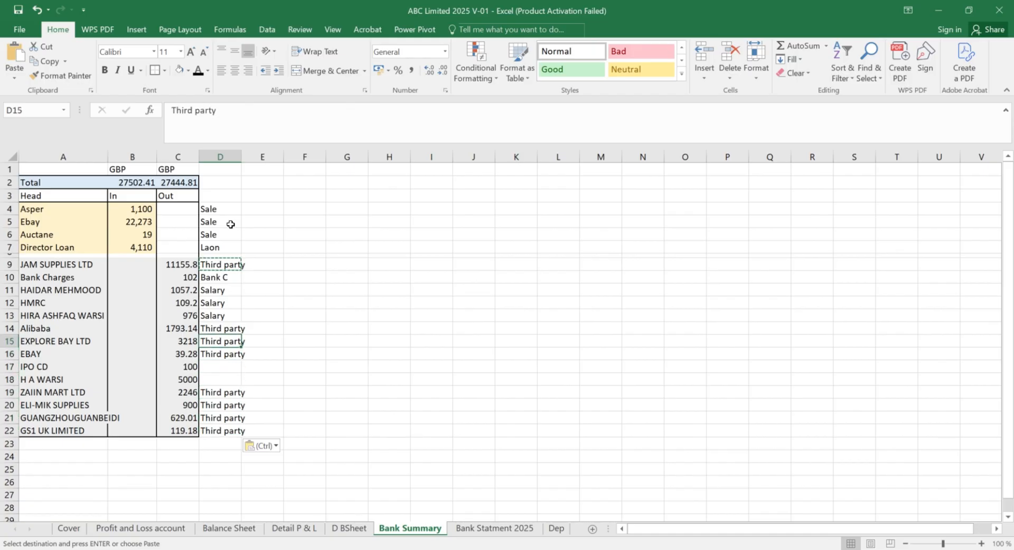
pyautogui.hotkey('ctrl', 'c')
pyautogui.press('Down')
pyautogui.press('Down')
pyautogui.press('Down')
pyautogui.press('Down')
pyautogui.press('Down')
pyautogui.hotkey('ctrl', 'v')
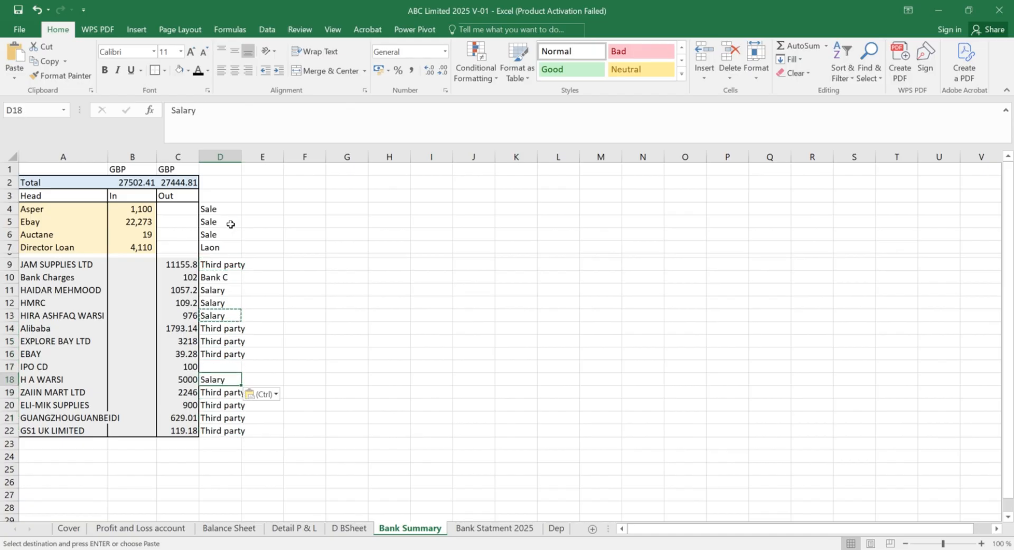
# Step: Copy the Sale category from D4 into G4 to start a list of category totals
pyautogui.press('Up')
pyautogui.press('Up')
pyautogui.press('Up')
pyautogui.press('Up')
pyautogui.press('Up')
pyautogui.press('Up')
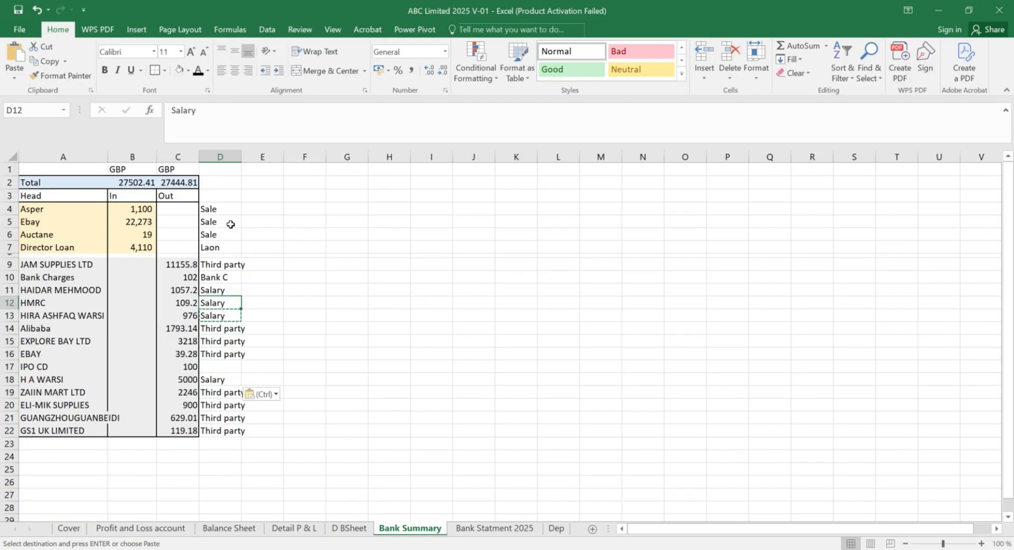
pyautogui.press('Up')
pyautogui.press('Up')
pyautogui.press('Up')
pyautogui.press('Up')
pyautogui.press('Up')
pyautogui.press('Up')
pyautogui.press('Up')
pyautogui.press('Up')
pyautogui.press('Up')
pyautogui.press('Up')
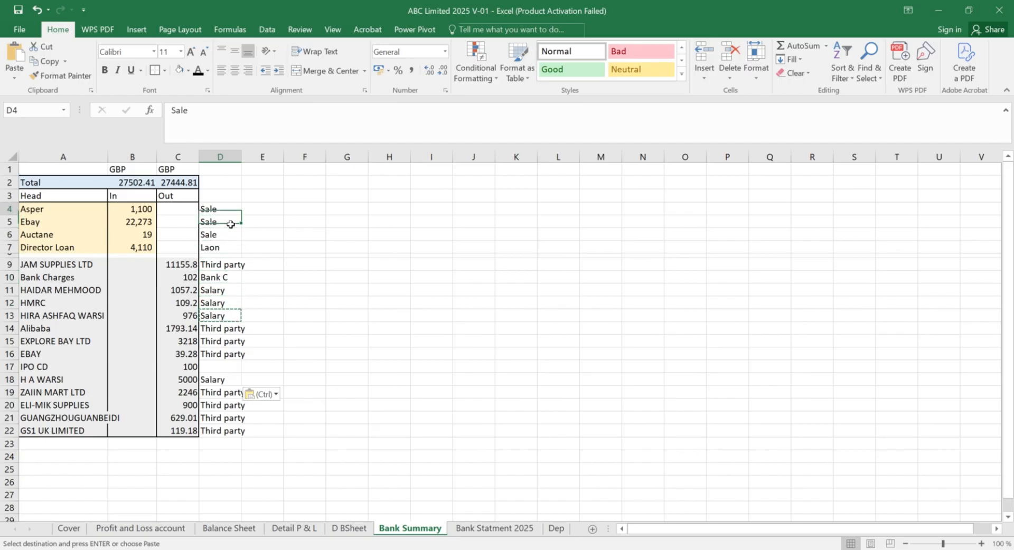
pyautogui.press('Down')
pyautogui.press('Down')
pyautogui.hotkey('ctrl', 'c')
pyautogui.press('Right')
pyautogui.press('Right')
pyautogui.press('Right')
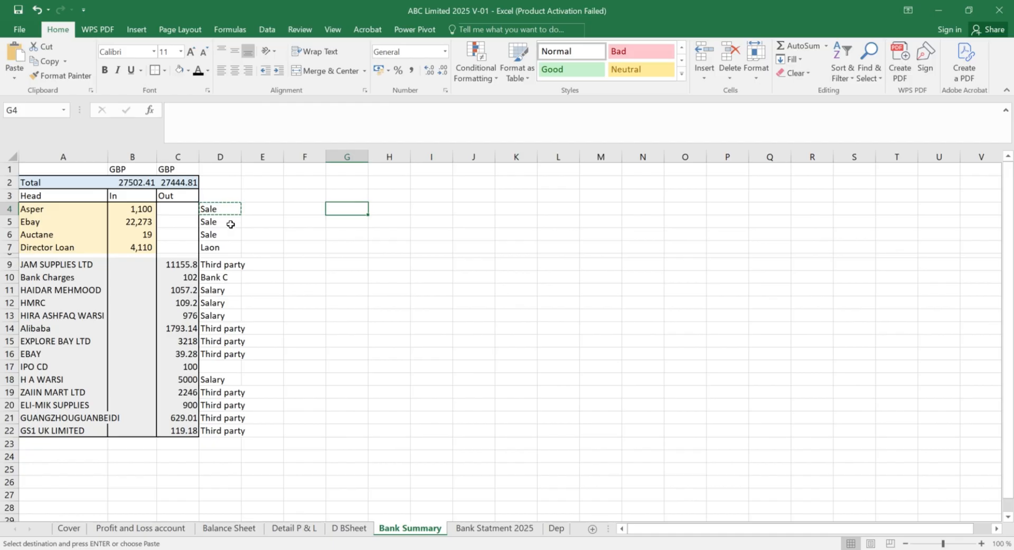
pyautogui.hotkey('ctrl', 'v')
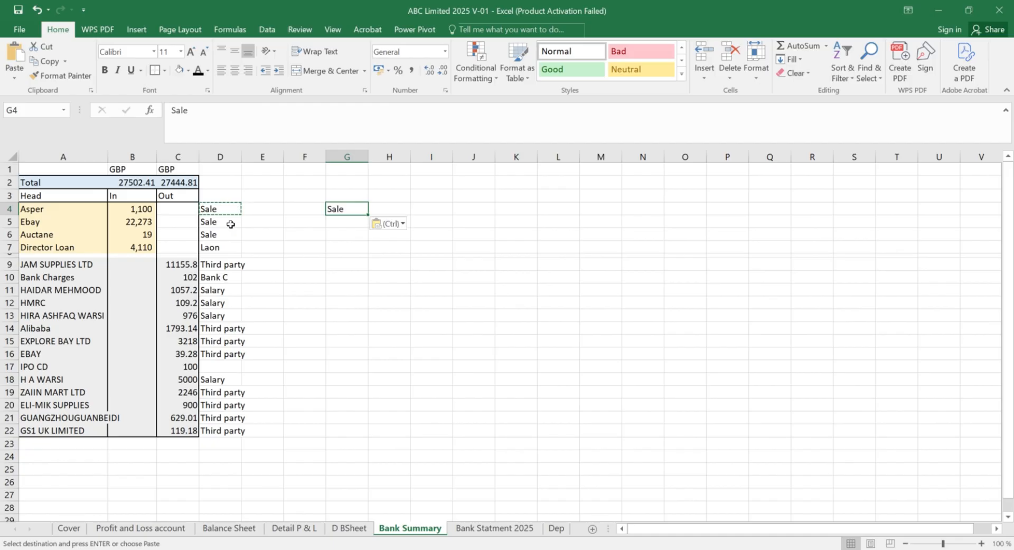
# Step: Total the In amounts for the Sale category in H4 with =SUMIF($D:$D,G4,$B:$B)
pyautogui.press('Down')
pyautogui.press('Down')
pyautogui.press('Up')
pyautogui.press('Up')
pyautogui.press('Right')
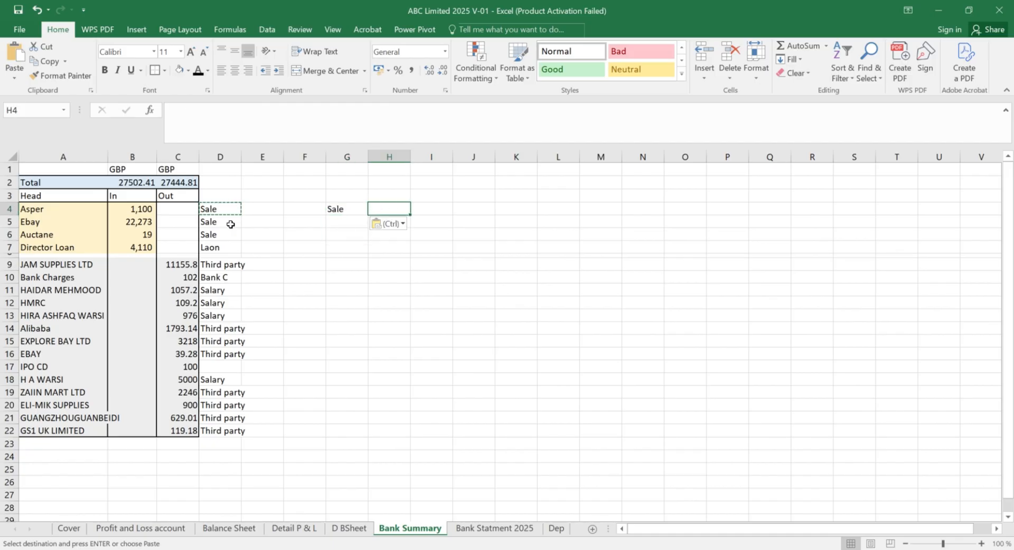
pyautogui.write('=sum')
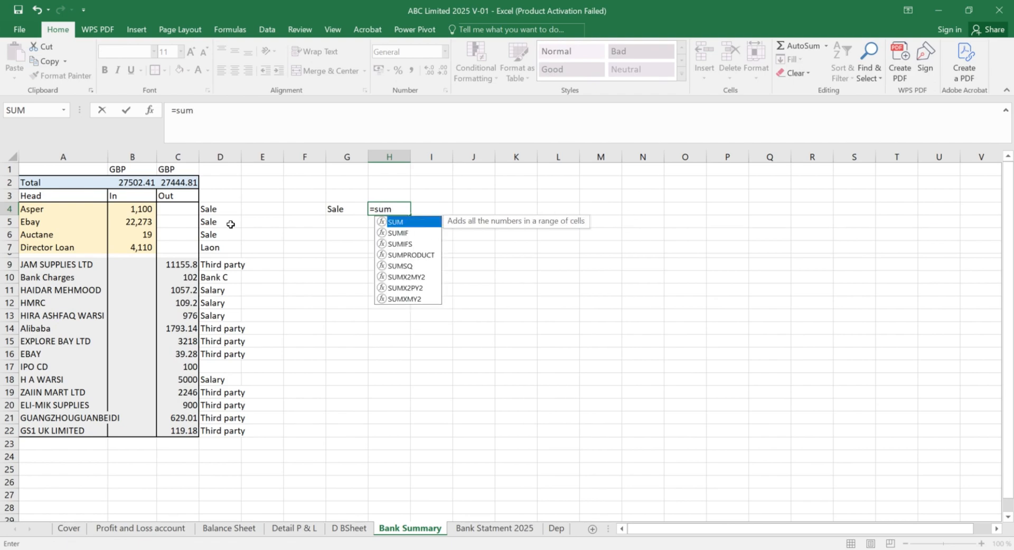
pyautogui.press('Down')
pyautogui.press('Tab')
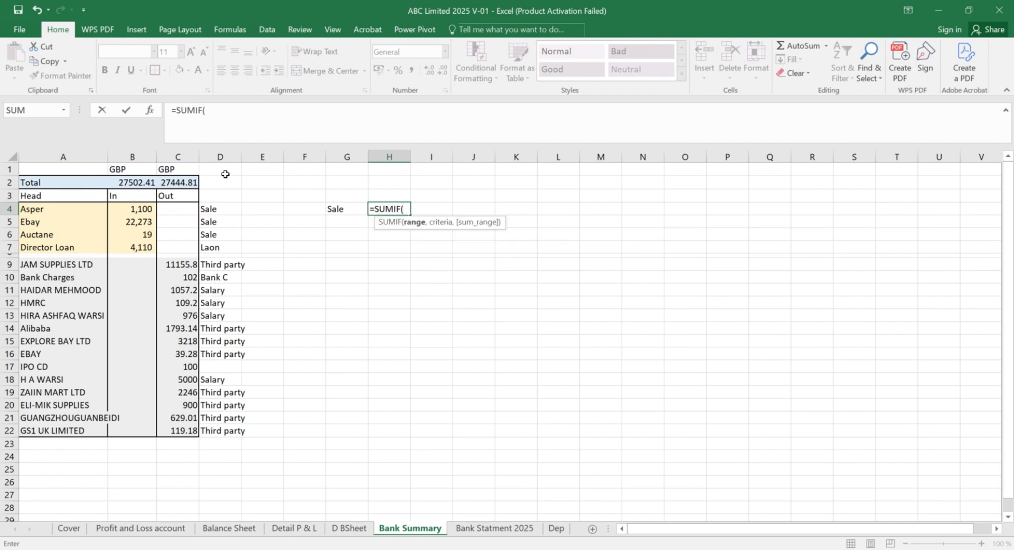
pyautogui.click(219, 159)
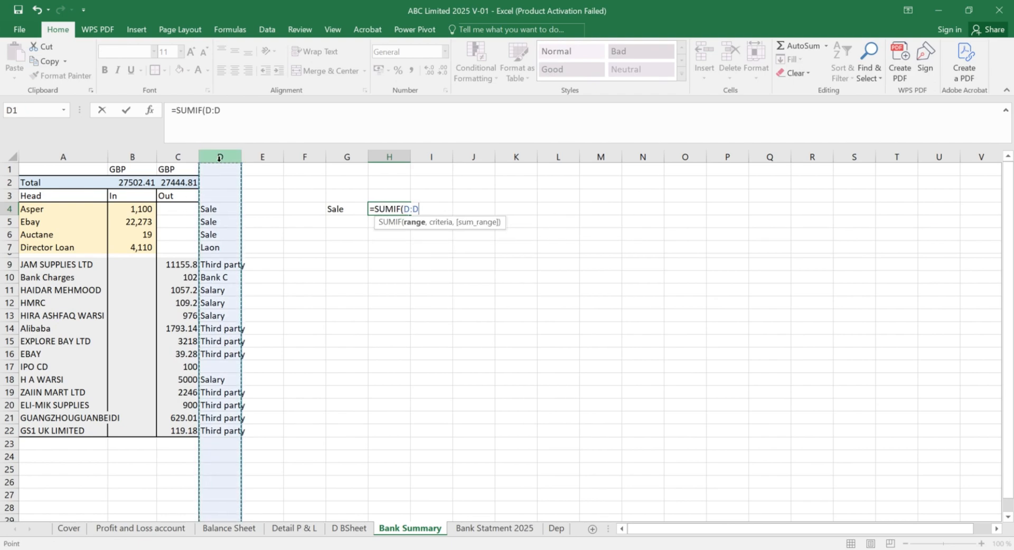
pyautogui.press('F4')
pyautogui.write(',')
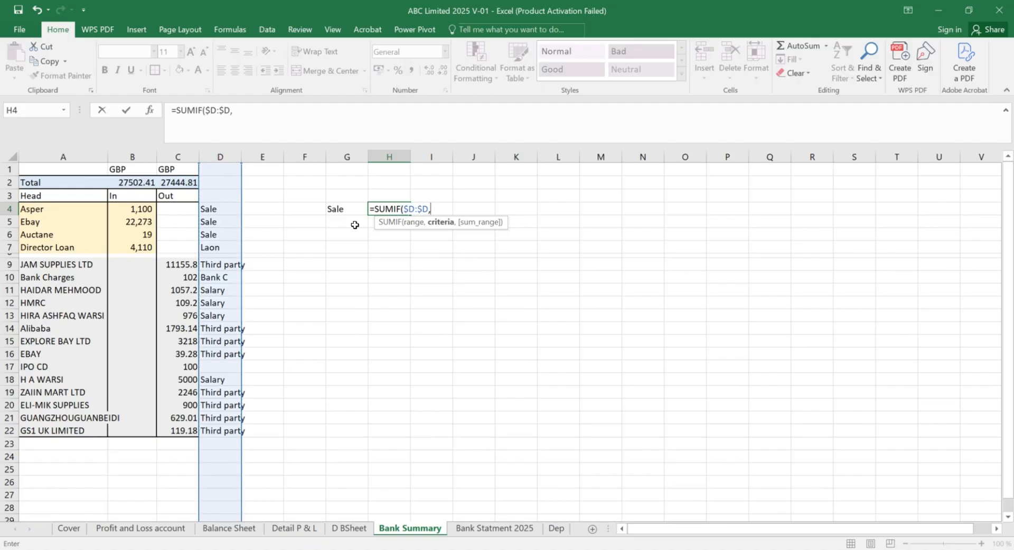
pyautogui.click(340, 207)
pyautogui.write(',')
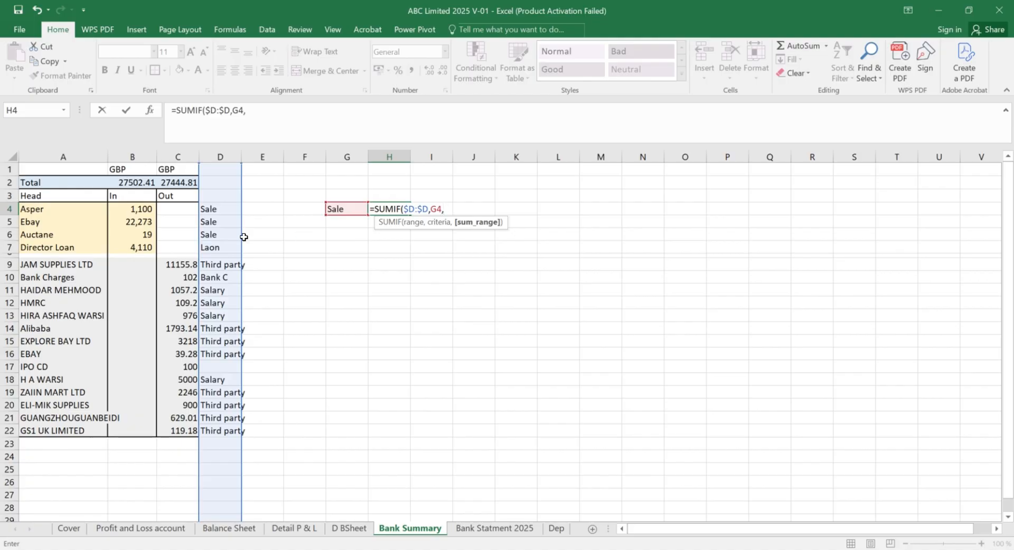
pyautogui.click(137, 158)
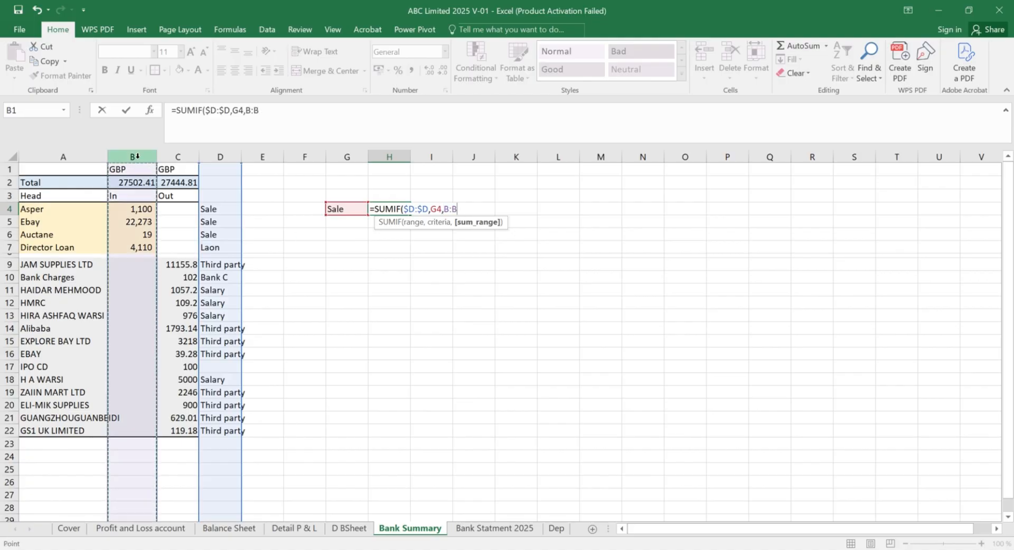
pyautogui.press('F4')
pyautogui.press('Return')
pyautogui.press('Up')
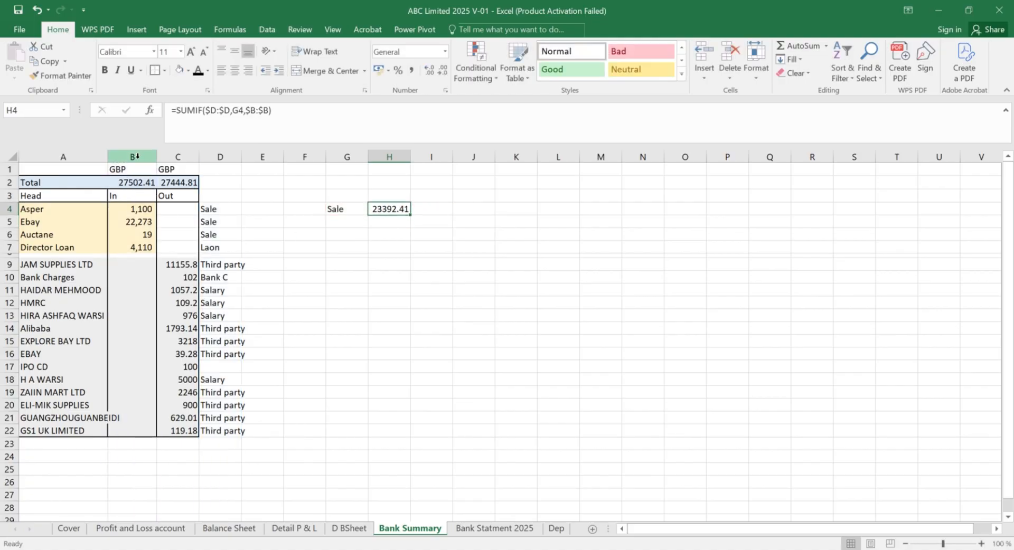
# Step: Format the Sale total in H4 with the comma style and no decimals
pyautogui.click(411, 70)
pyautogui.doubleClick(442, 77)
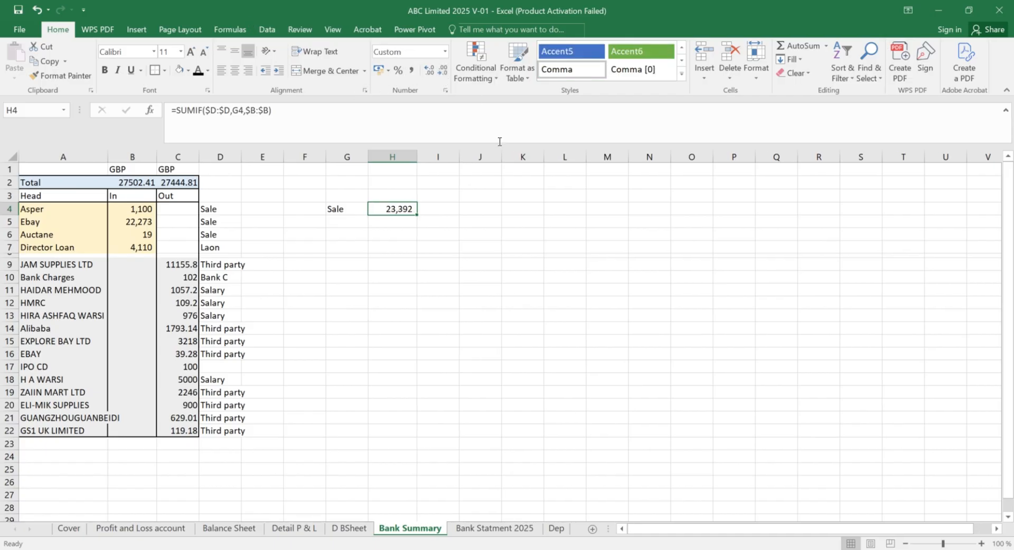
pyautogui.click(359, 228)
pyautogui.press('Up')
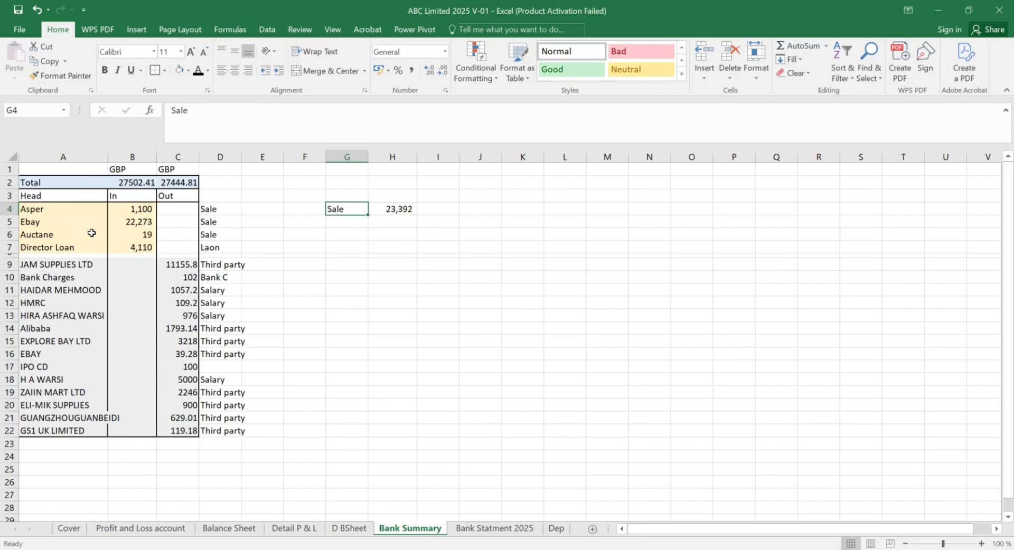
# Step: Review the categories assigned in column D, from the Sale heads down to the Salary heads
pyautogui.click(221, 157)
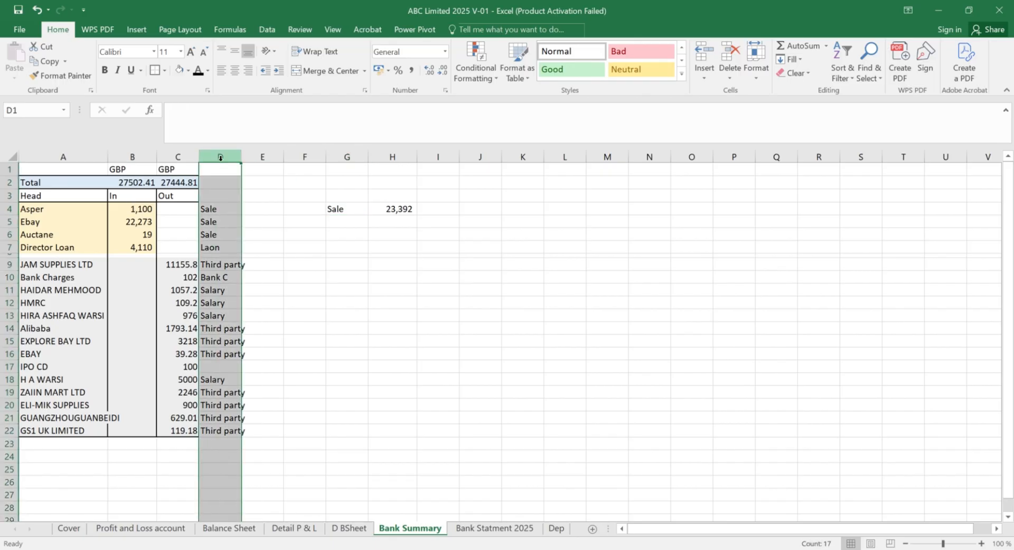
pyautogui.click(209, 212)
pyautogui.press('Down')
pyautogui.press('Down')
pyautogui.press('Down')
pyautogui.press('Down')
pyautogui.press('Down')
pyautogui.press('Down')
pyautogui.press('Down')
pyautogui.press('Down')
pyautogui.press('Down')
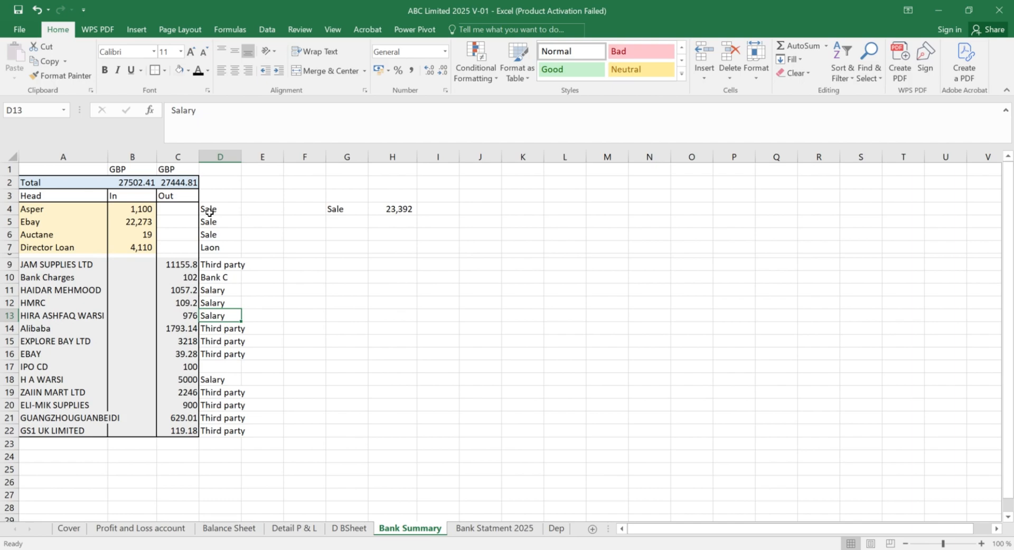
# Step: Examine the Sale label and its total in G4:H4
pyautogui.click(213, 191)
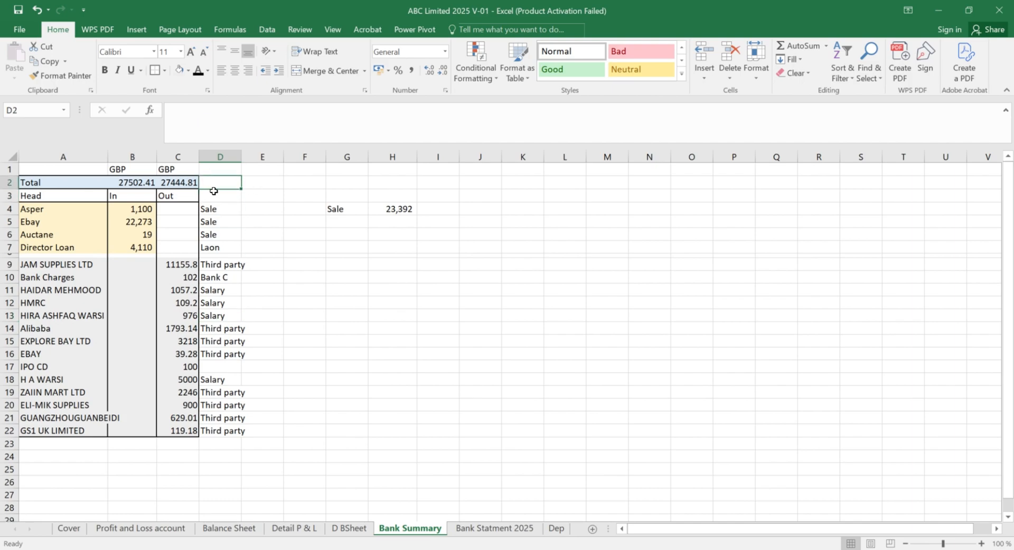
pyautogui.press('Down')
pyautogui.press('Right')
pyautogui.press('Right')
pyautogui.press('Right')
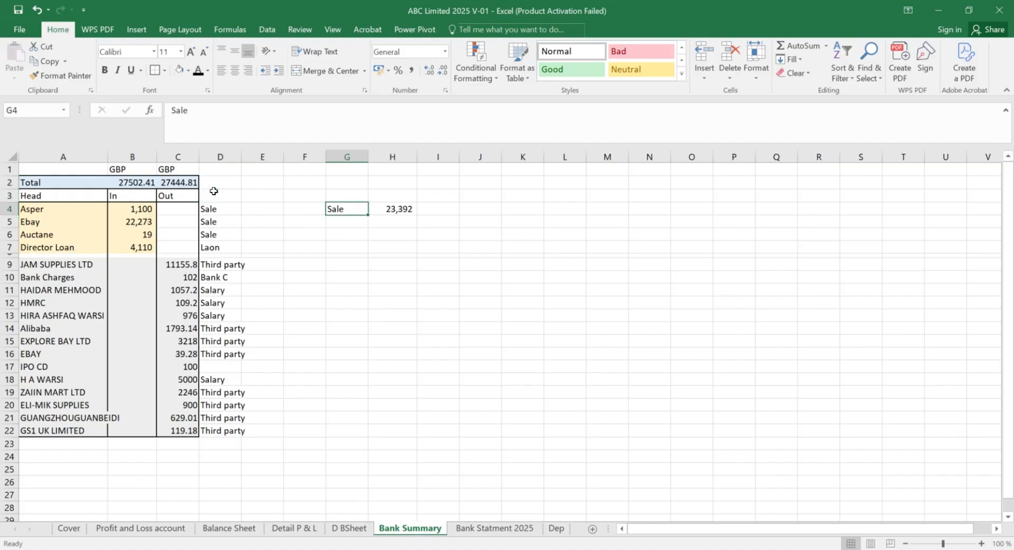
pyautogui.hotkey('shift', 'Right')
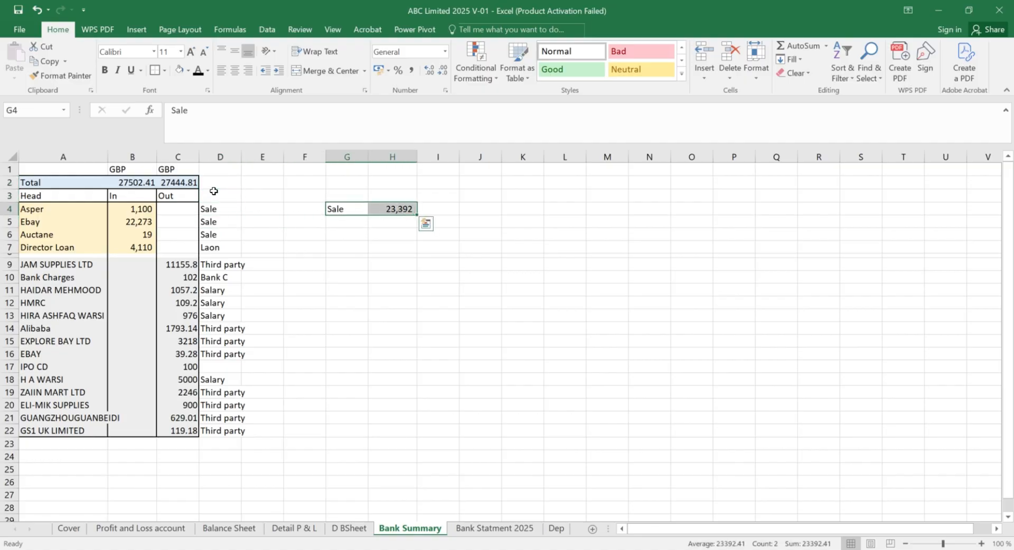
pyautogui.press('Down')
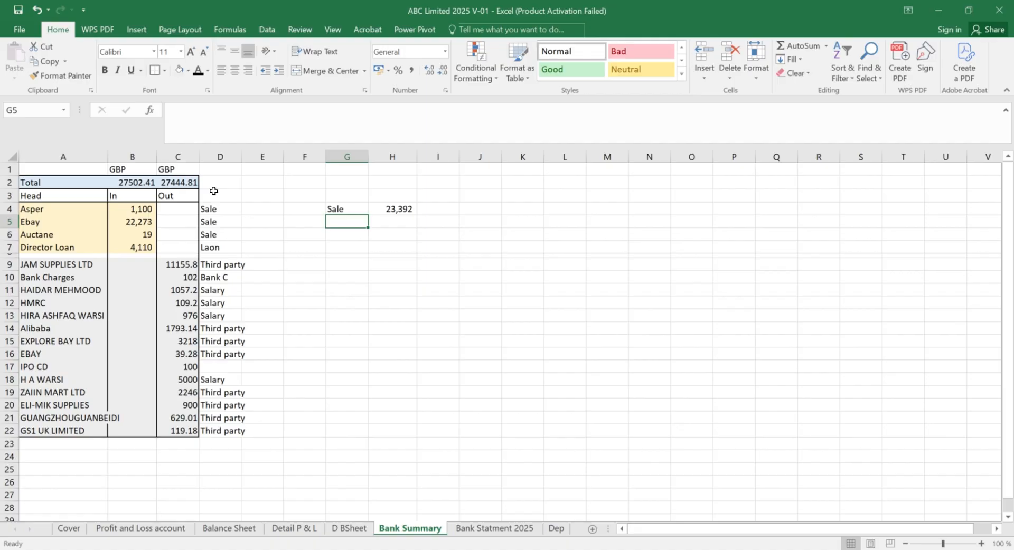
pyautogui.press('Up')
# Step: Copy the Third party category from D9 into G6, leaving G5 blank below Sale
pyautogui.press('Down')
pyautogui.press('Left')
pyautogui.press('Left')
pyautogui.press('Down')
pyautogui.press('Down')
pyautogui.press('Left')
pyautogui.press('Down')
pyautogui.press('Down')
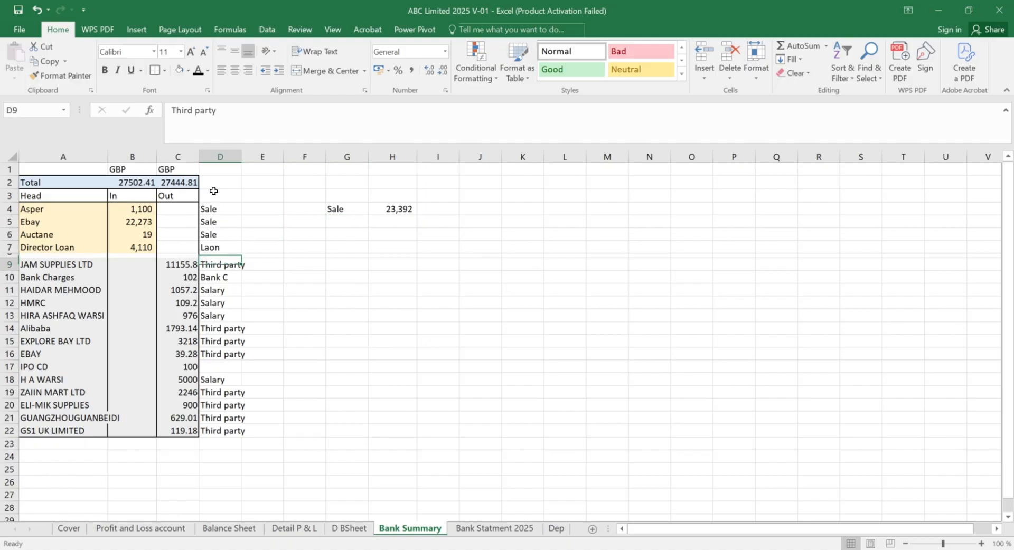
pyautogui.hotkey('ctrl', 'c')
pyautogui.press('Right')
pyautogui.press('Right')
pyautogui.press('Up')
pyautogui.press('Up')
pyautogui.press('Up')
pyautogui.press('Right')
pyautogui.hotkey('ctrl', 'v')
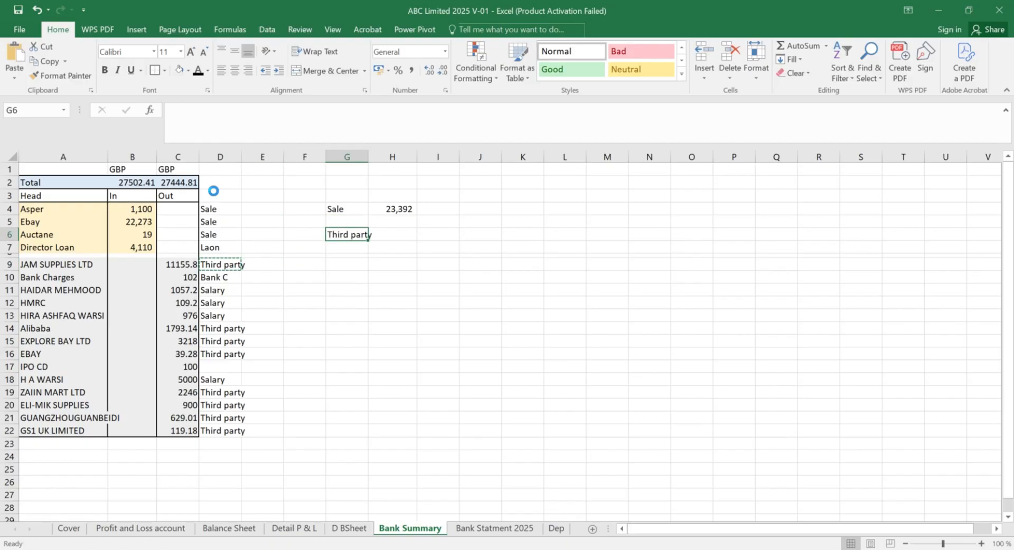
# Step: Copy the Bank C category from D10 into G7, below Third party
pyautogui.press('Down')
pyautogui.press('Down')
pyautogui.press('Down')
pyautogui.press('Left')
pyautogui.press('Left')
pyautogui.press('Left')
pyautogui.press('Down')
pyautogui.hotkey('ctrl', 'c')
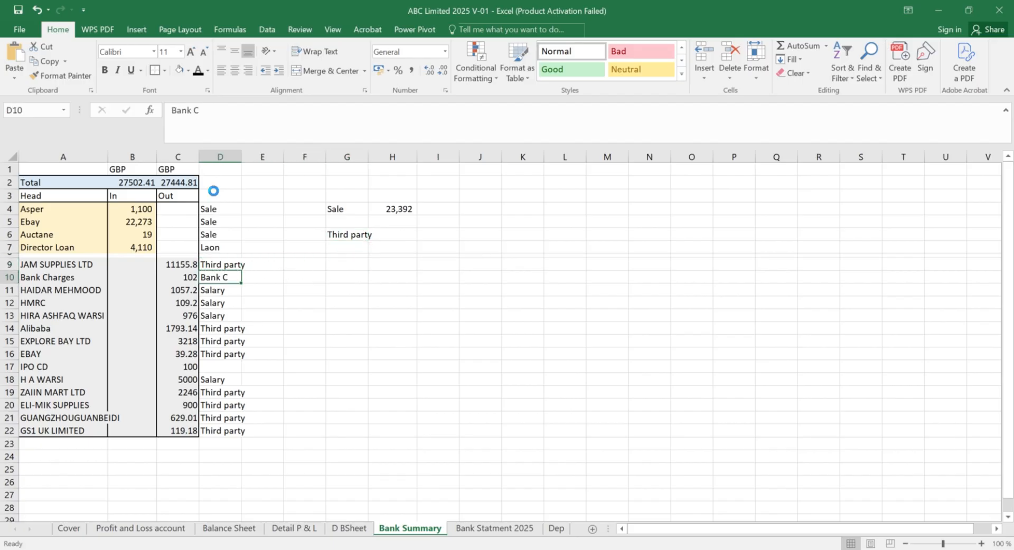
pyautogui.press('Right')
pyautogui.press('Right')
pyautogui.press('Up')
pyautogui.press('Up')
pyautogui.press('Up')
pyautogui.press('Right')
pyautogui.hotkey('ctrl', 'v')
# Step: Copy the Salary category from D12 into G9, below Bank C
pyautogui.press('Left')
pyautogui.press('Left')
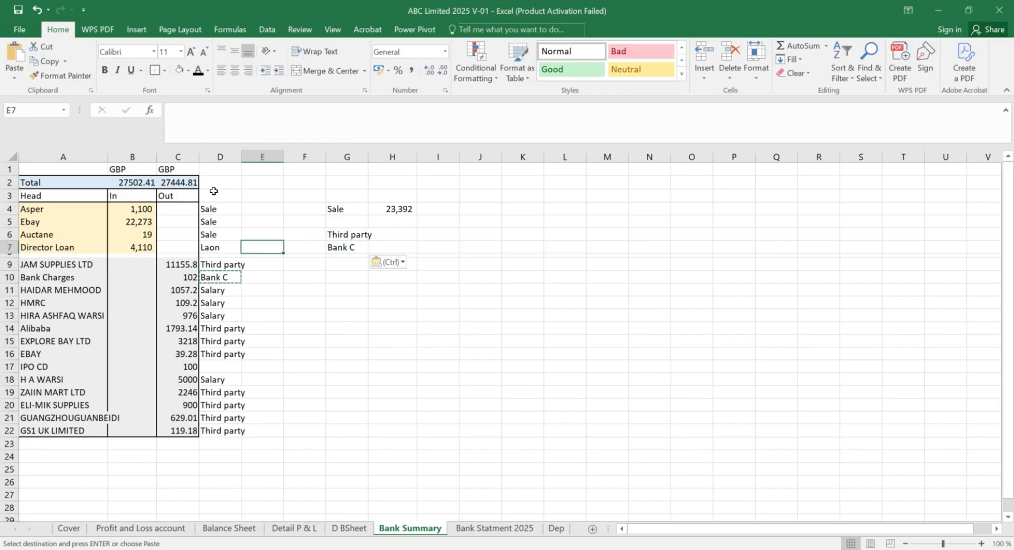
pyautogui.press('Down')
pyautogui.press('Down')
pyautogui.press('Down')
pyautogui.press('Down')
pyautogui.press('Down')
pyautogui.press('Left')
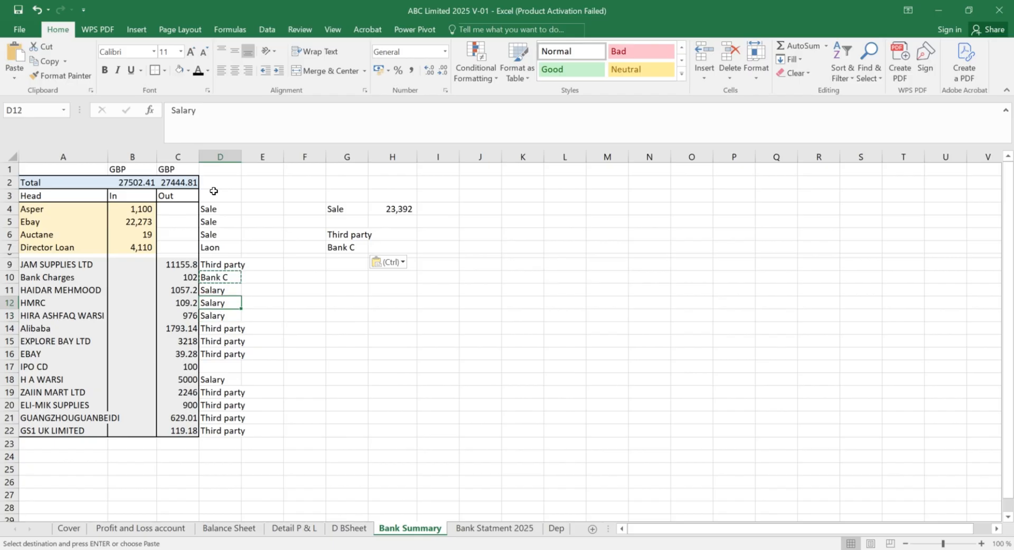
pyautogui.hotkey('ctrl', 'c')
pyautogui.press('Right')
pyautogui.press('Right')
pyautogui.press('Up')
pyautogui.press('Up')
pyautogui.press('Up')
pyautogui.press('Right')
pyautogui.hotkey('ctrl', 'v')
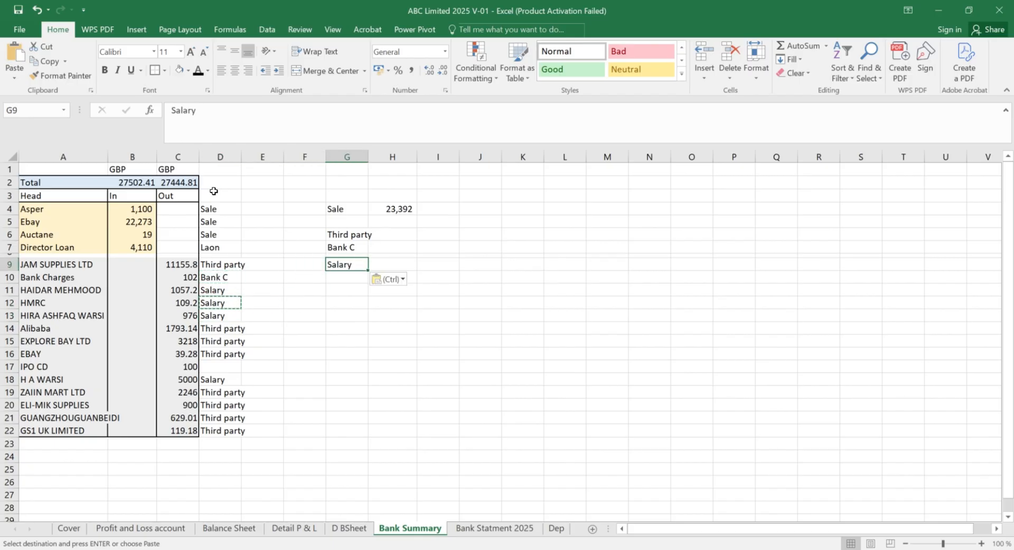
# Step: Total the Out amounts for the Third party category in H6 with =SUMIF($D:$D,G6,$C:$C)
pyautogui.press('Up')
pyautogui.press('Up')
pyautogui.press('Right')
pyautogui.press('Escape')
pyautogui.write('=')
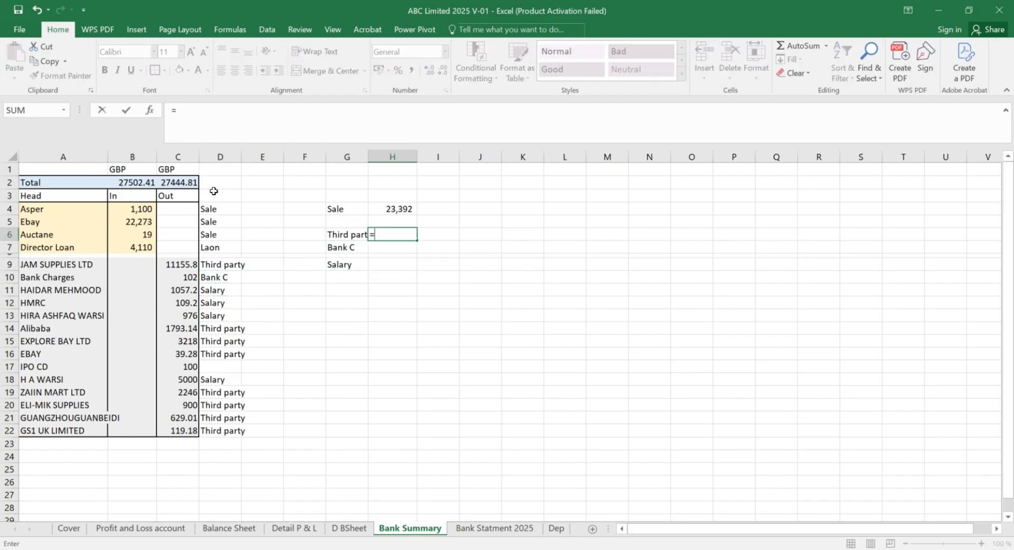
pyautogui.write('sum')
pyautogui.press('Down')
pyautogui.press('Tab')
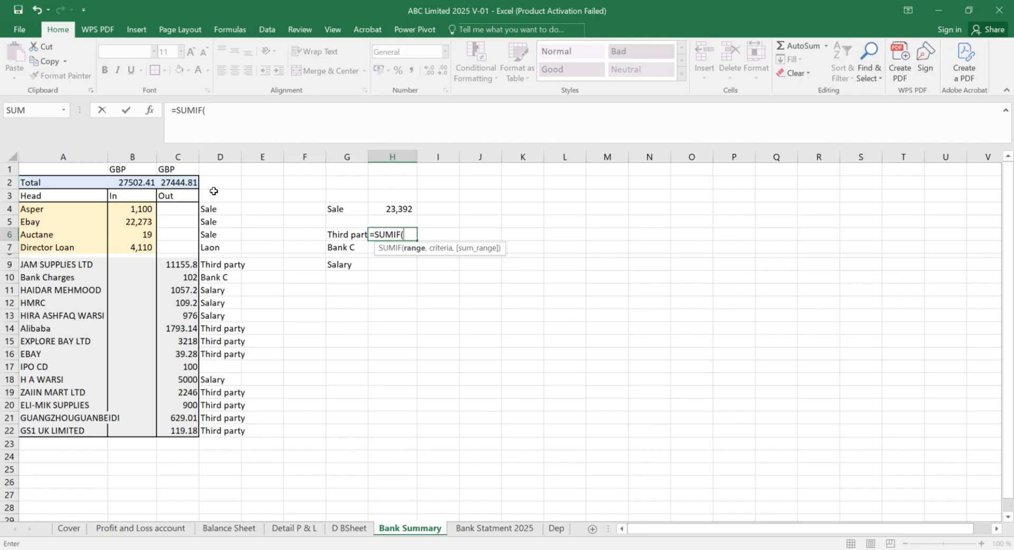
pyautogui.click(207, 157)
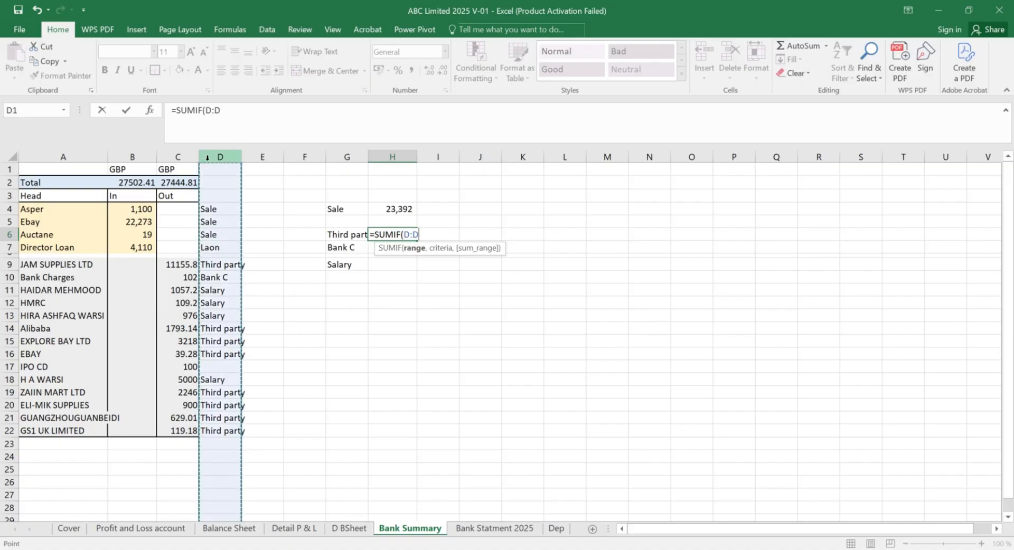
pyautogui.press('F4')
pyautogui.write(',')
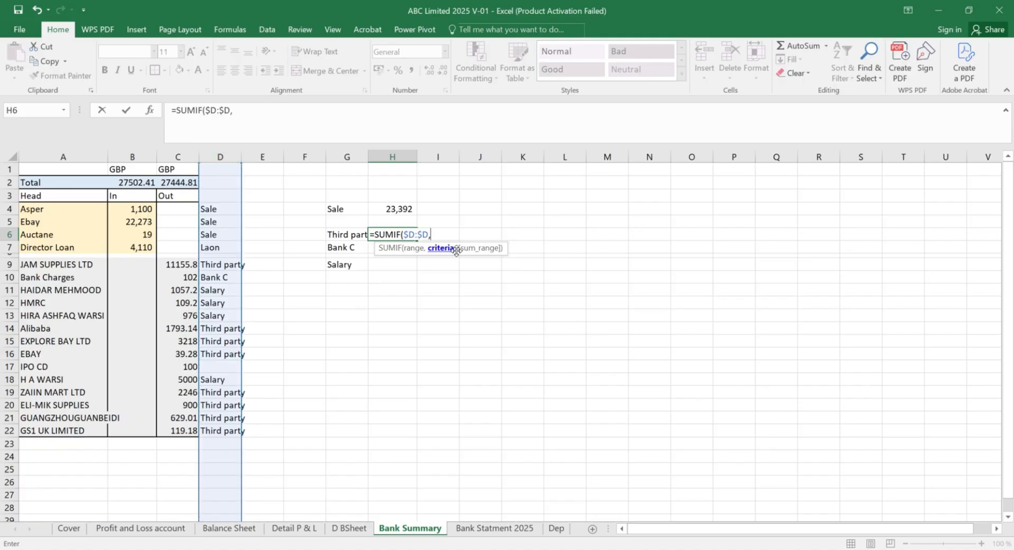
pyautogui.click(340, 236)
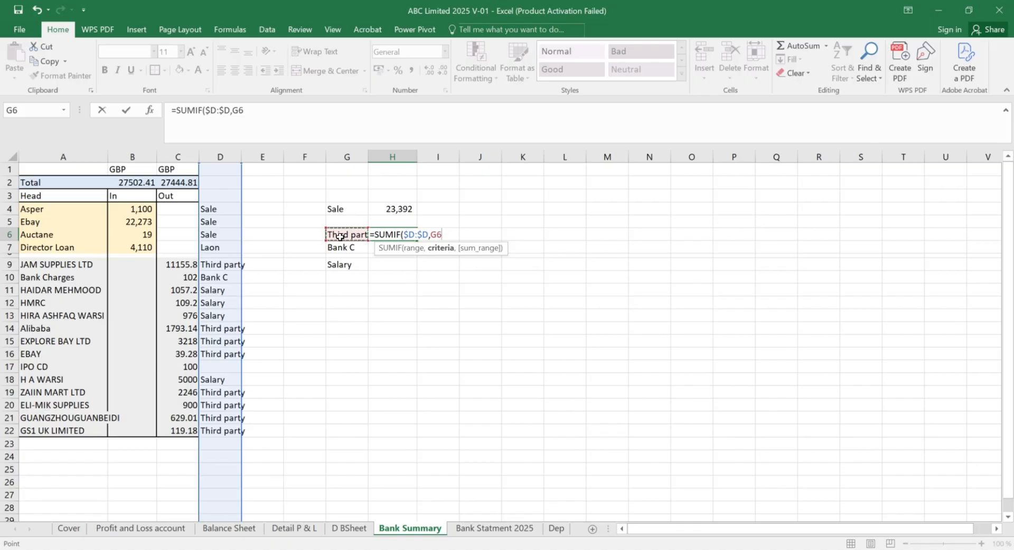
pyautogui.write(',')
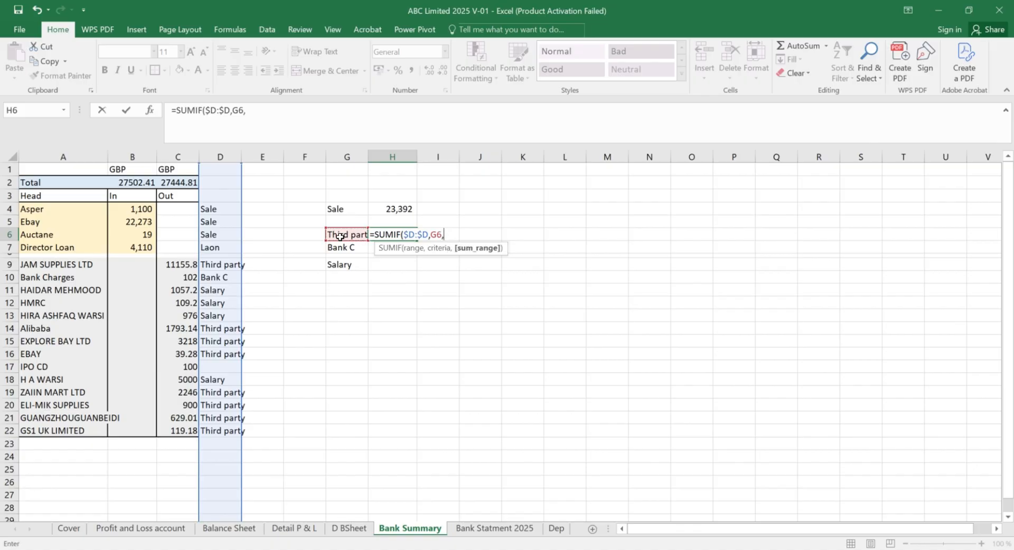
pyautogui.click(179, 156)
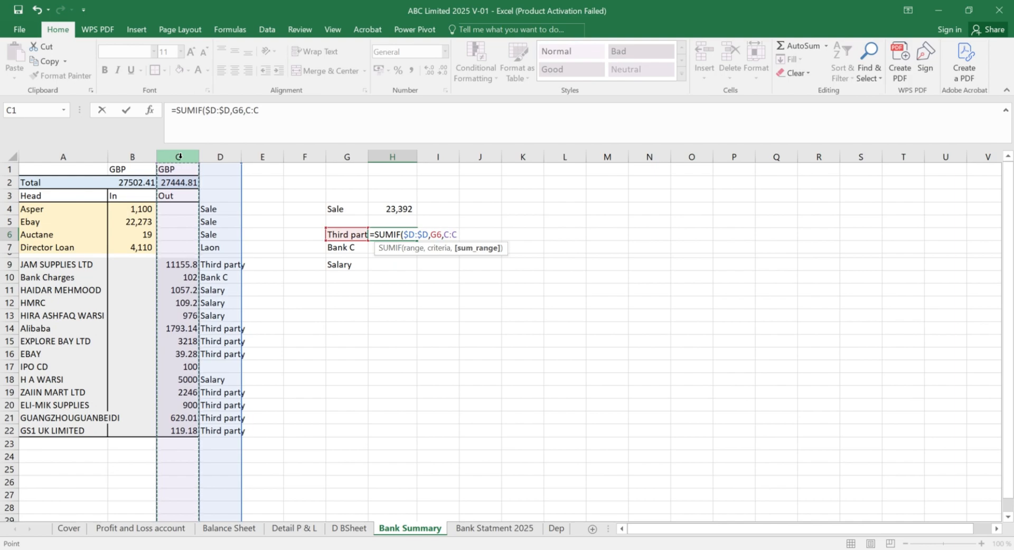
pyautogui.press('F4')
pyautogui.press('Return')
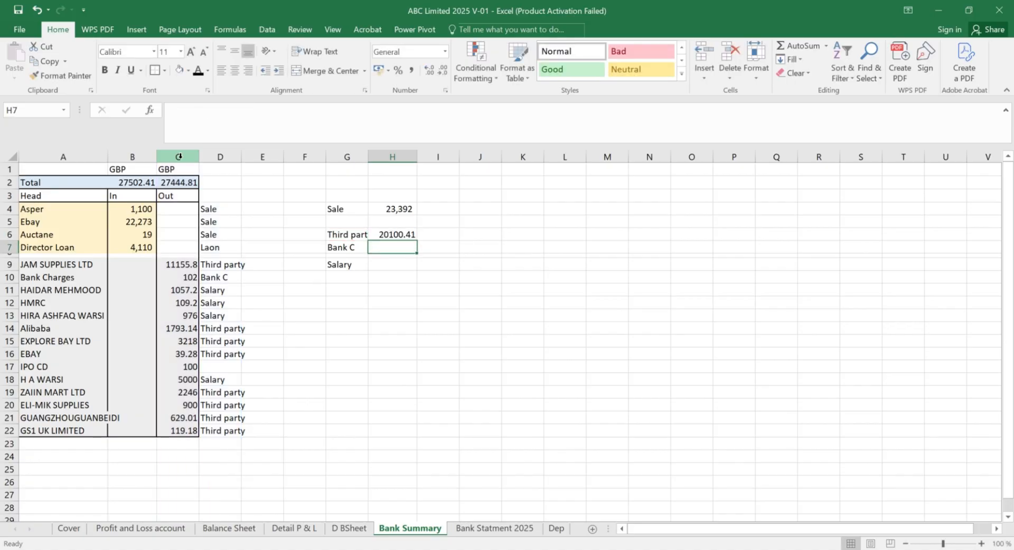
pyautogui.press('Up')
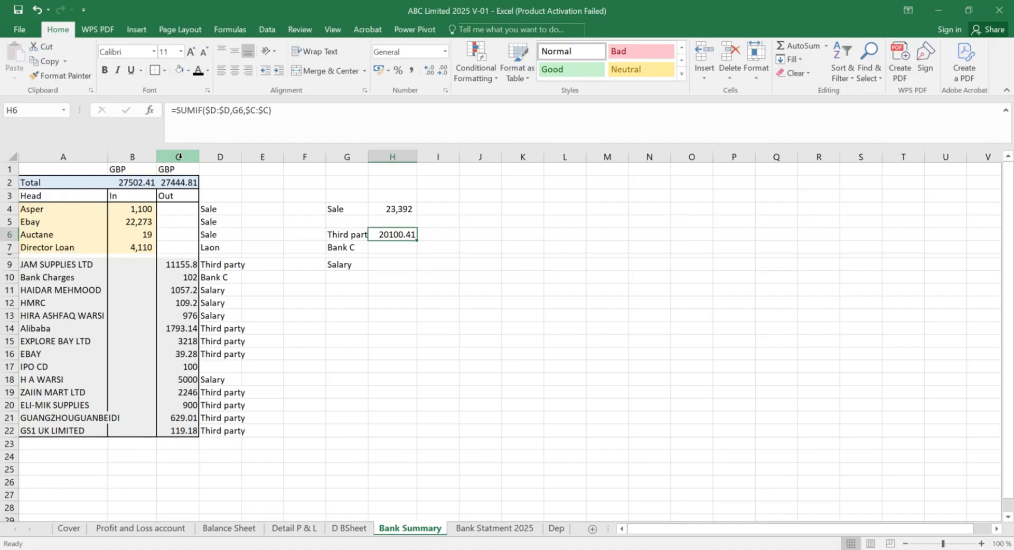
# Step: Fit column G to its labels and total the Bank C Out amounts in H7 with =SUMIF($D:$D,G7,$C:$C)
pyautogui.doubleClick(368, 156)
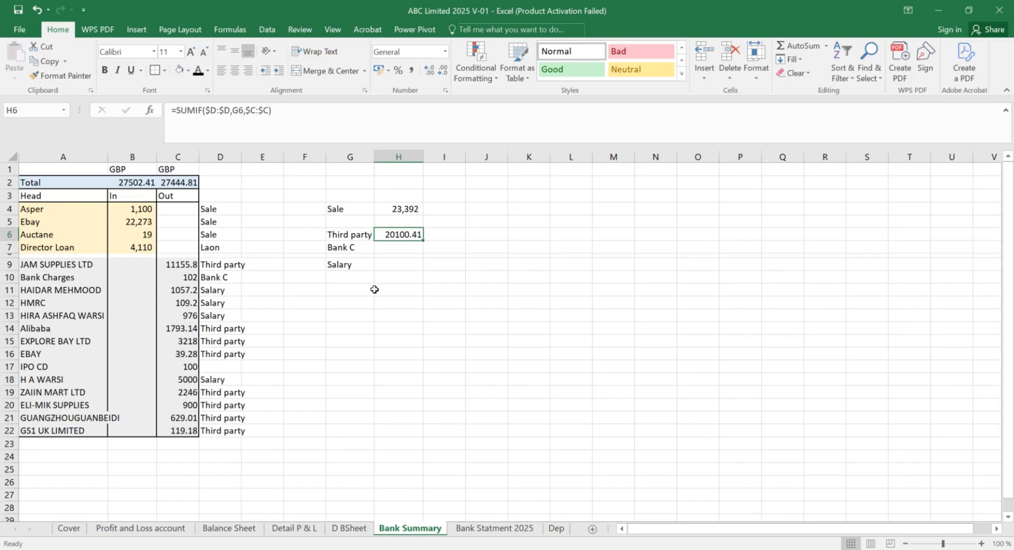
pyautogui.press('Down')
pyautogui.write('=sum')
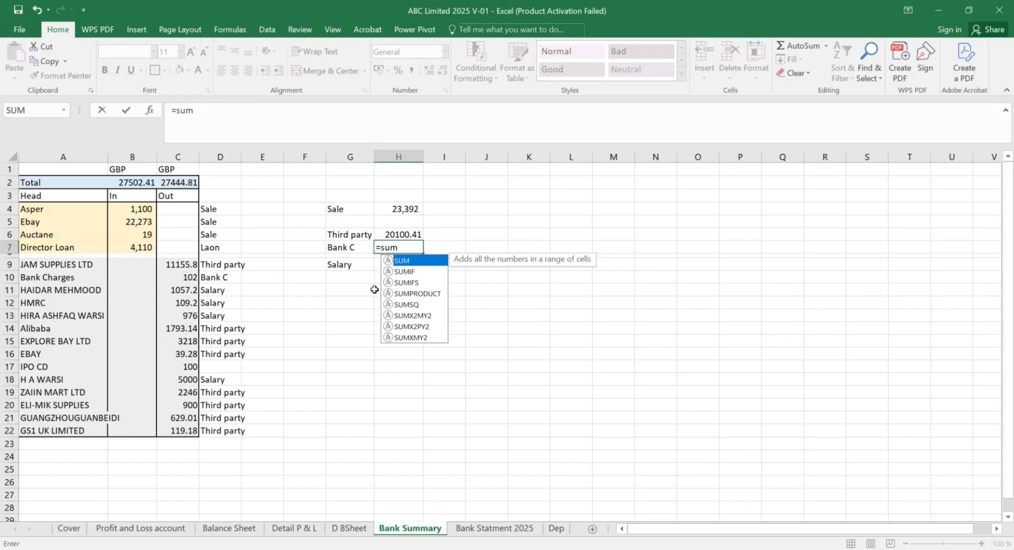
pyautogui.press('BackSpace')
pyautogui.press('BackSpace')
pyautogui.press('BackSpace')
pyautogui.write('s')
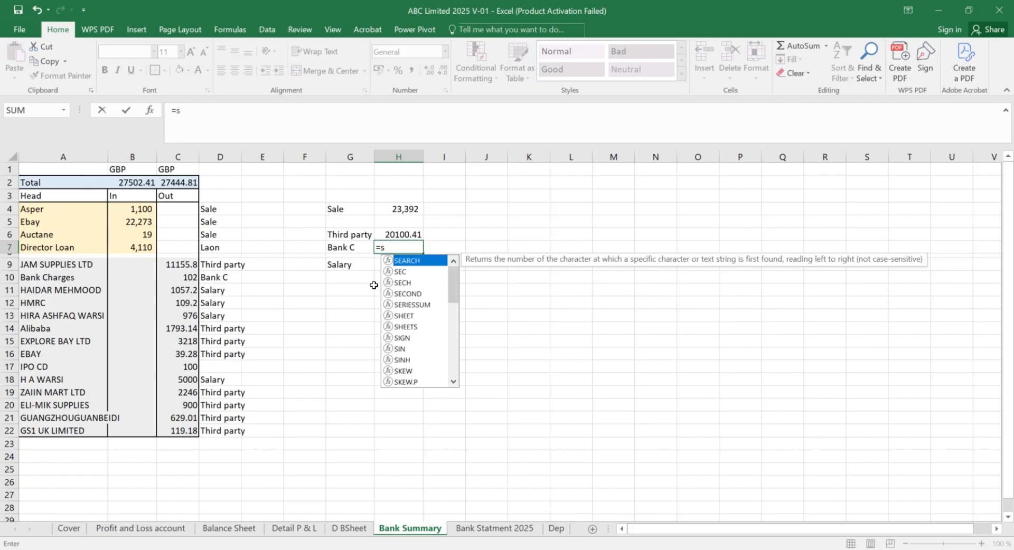
pyautogui.write('um')
pyautogui.press('Down')
pyautogui.press('Tab')
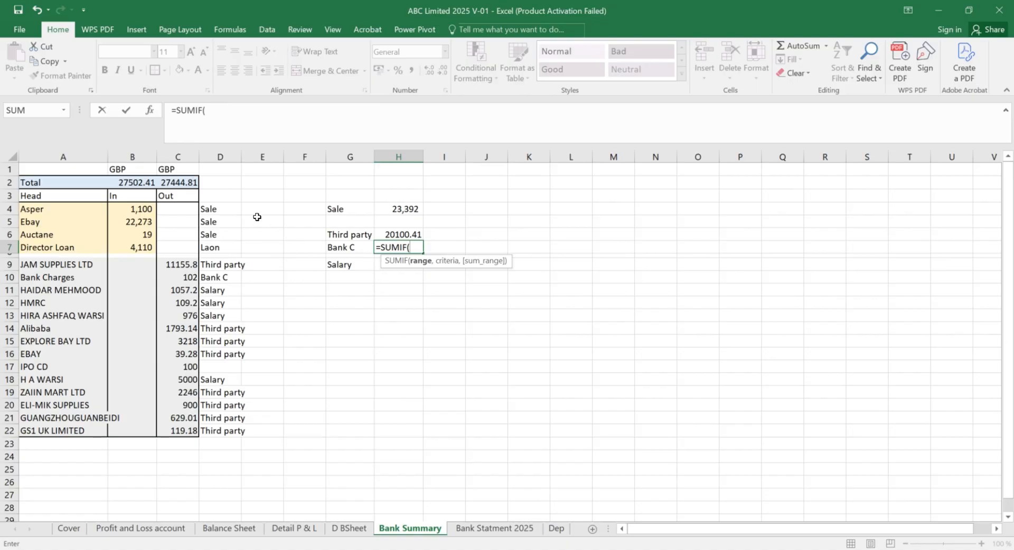
pyautogui.click(214, 157)
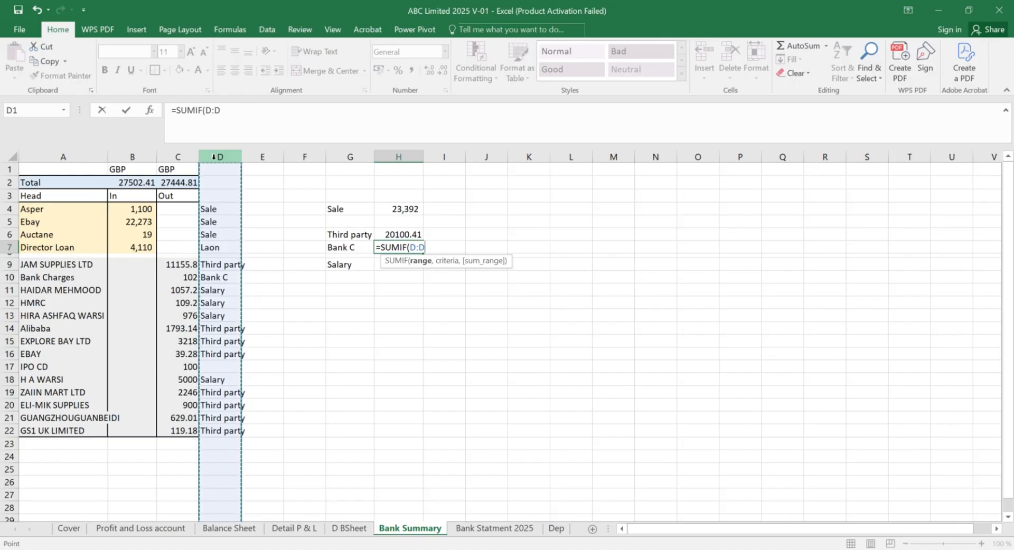
pyautogui.press('F5')
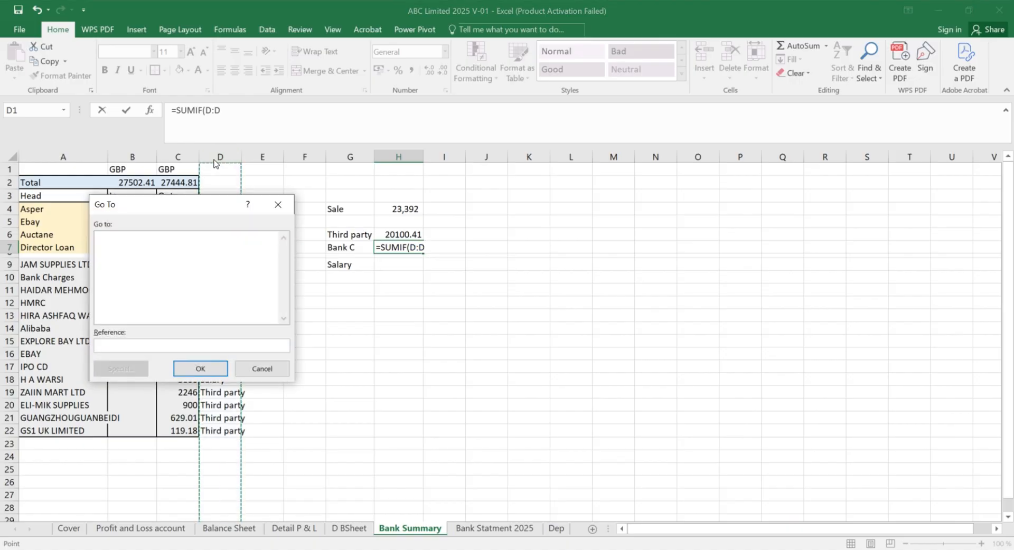
pyautogui.click(267, 362)
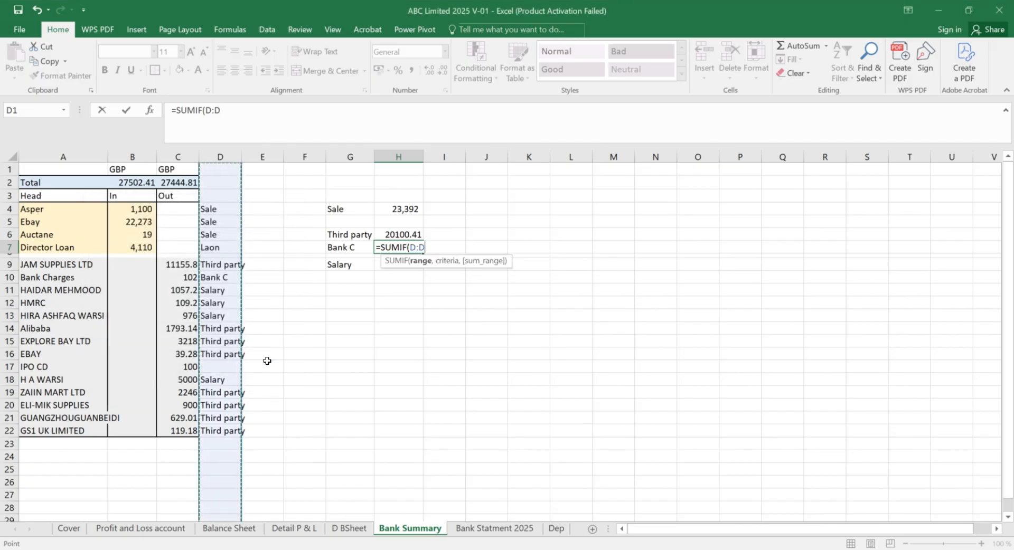
pyautogui.press('F4')
pyautogui.write(',')
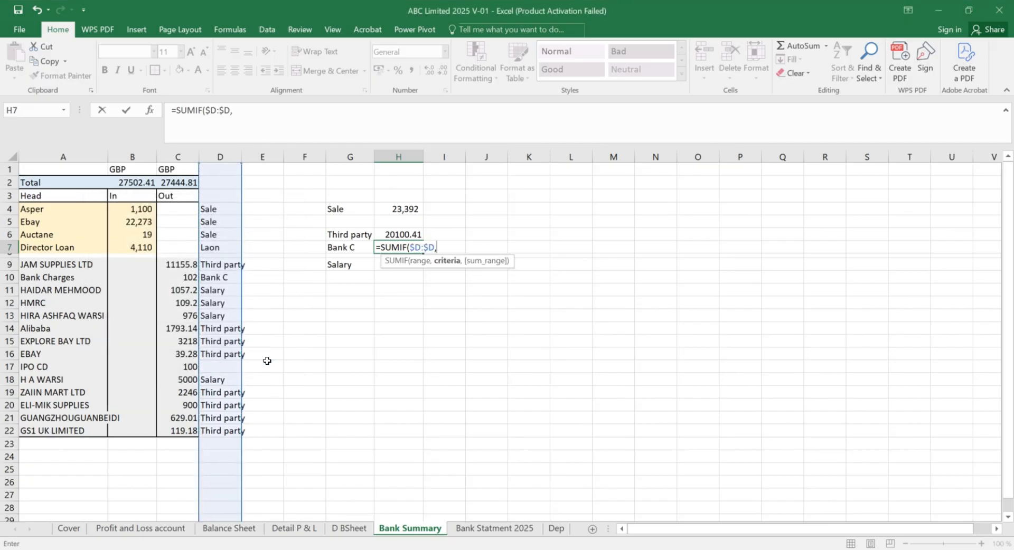
pyautogui.click(328, 248)
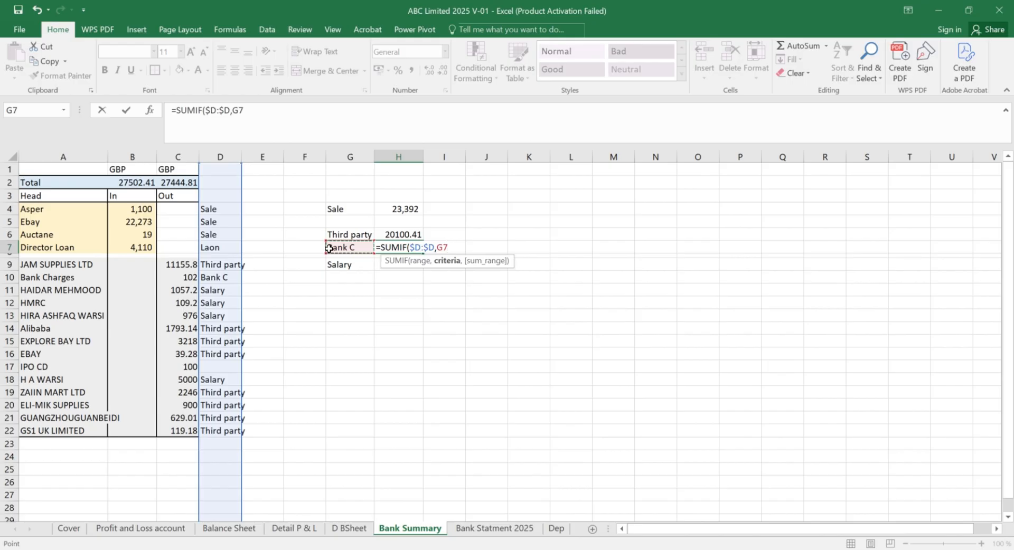
pyautogui.write(',')
pyautogui.click(184, 155)
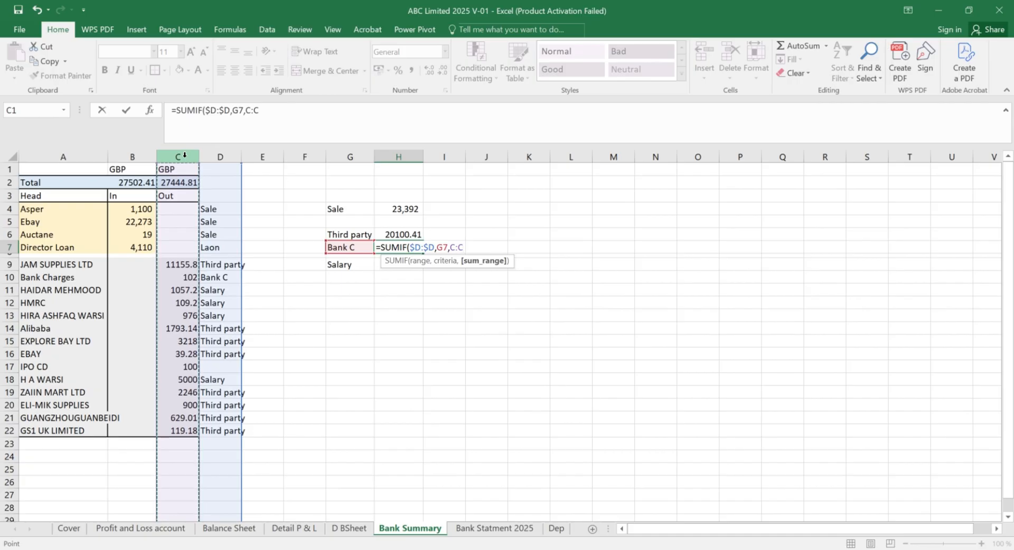
pyautogui.press('F4')
pyautogui.hotkey('ctrl', 'Return')
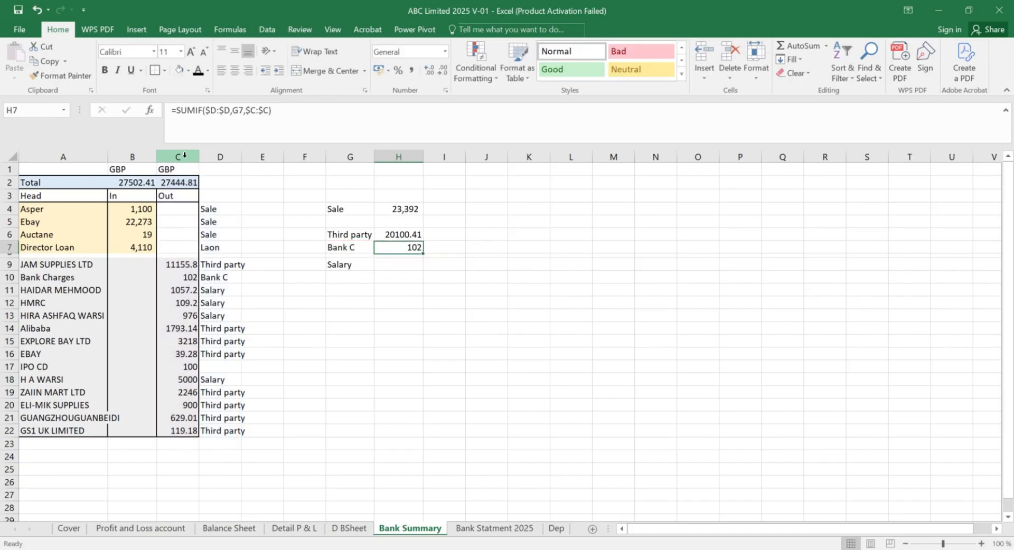
# Step: Copy the Bank C SUMIF formula from H7 into H9 to total the Salary category
pyautogui.hotkey('ctrl', 'c')
pyautogui.press('Down')
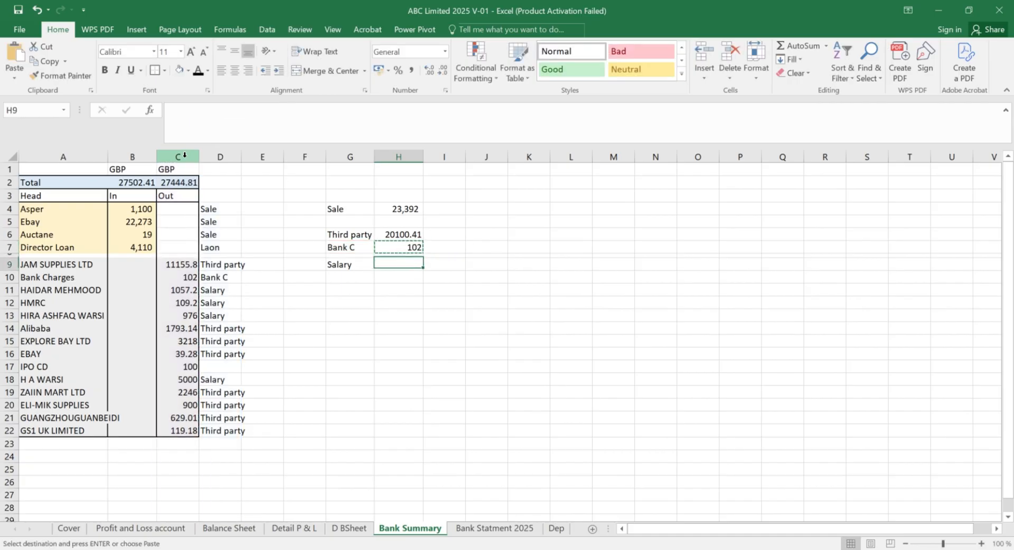
pyautogui.hotkey('ctrl', 'v')
pyautogui.press('Escape')
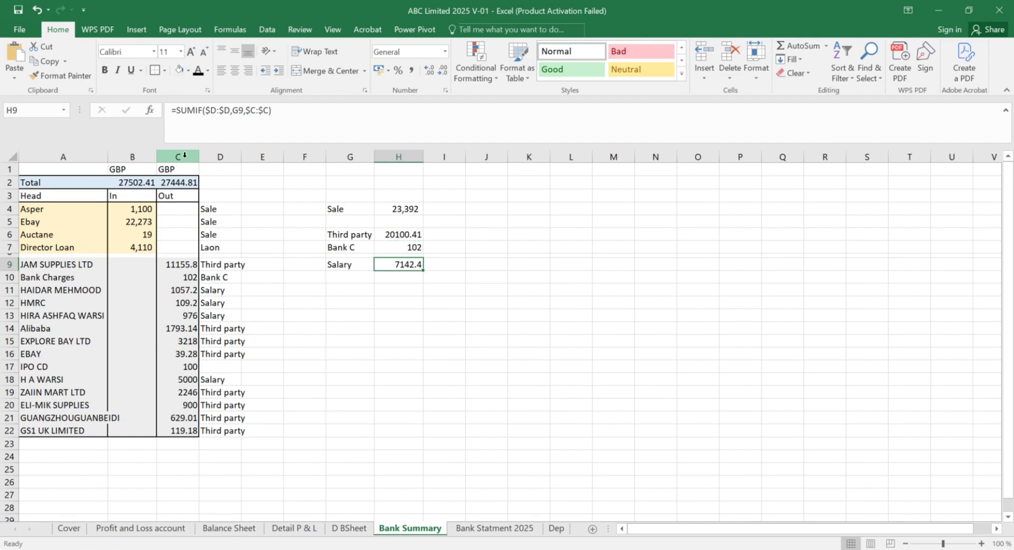
# Step: Check the SUMIF formulas behind the Salary total in H9 and the Sale total in H4
pyautogui.press('F2')
pyautogui.press('Return')
pyautogui.press('Up')
pyautogui.press('Up')
pyautogui.press('Up')
pyautogui.press('Up')
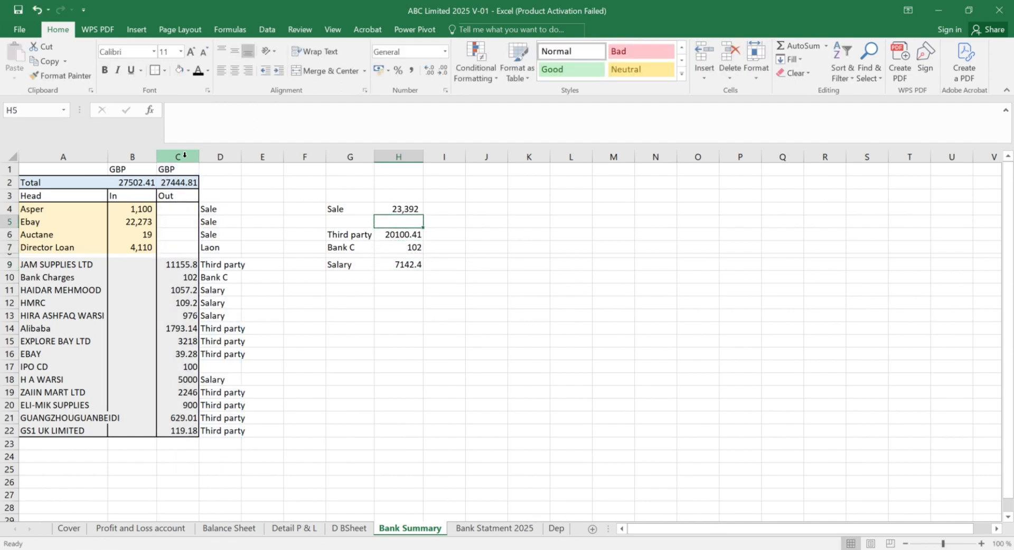
pyautogui.press('Down')
pyautogui.press('Down')
pyautogui.press('Down')
pyautogui.press('Left')
pyautogui.press('Up')
pyautogui.press('Right')
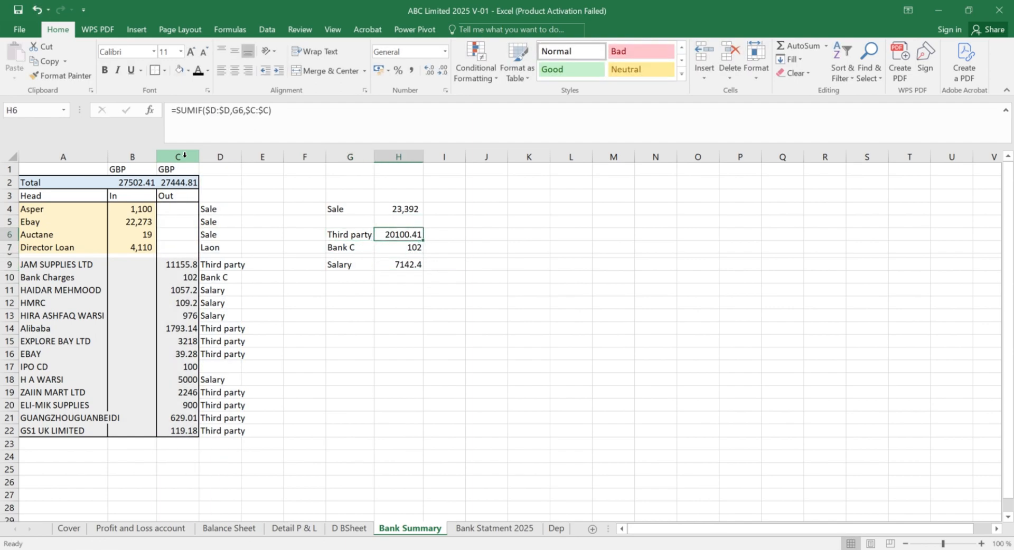
pyautogui.press('Up')
pyautogui.press('Up')
pyautogui.press('F2')
pyautogui.press('Return')
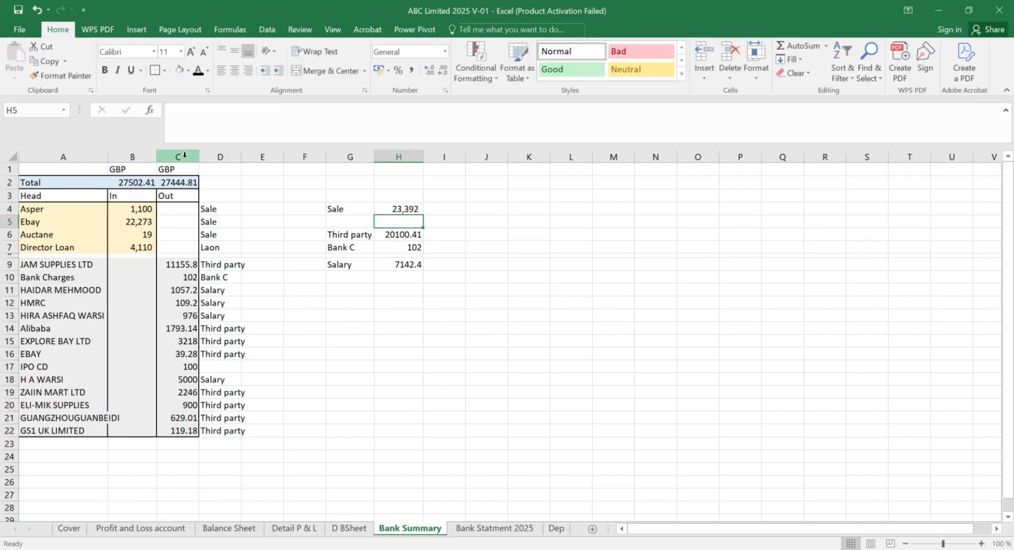
# Step: Move the Third party, Bank C and Salary totals from H6:H9 into column I, keeping their rows
pyautogui.press('Down')
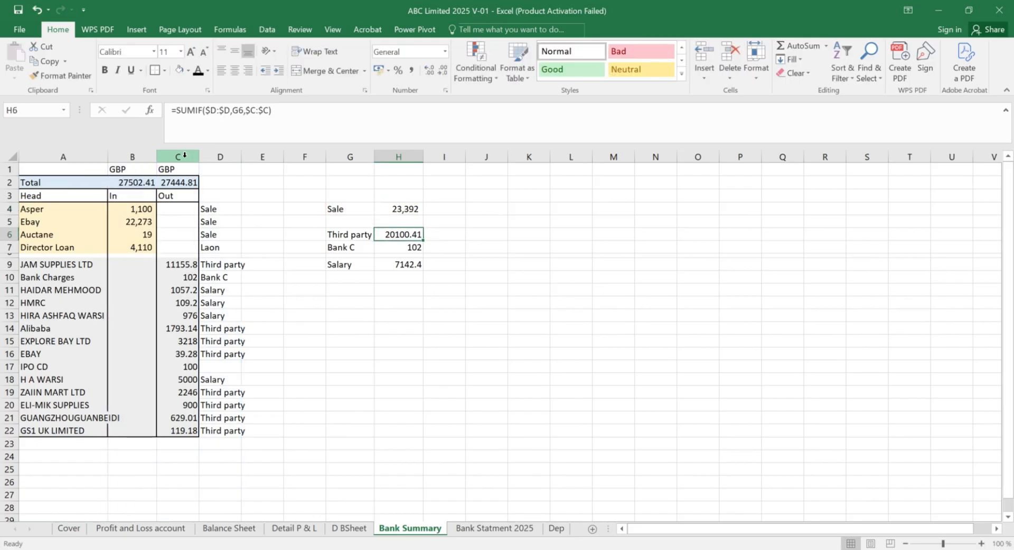
pyautogui.hotkey('shift', 'Down')
pyautogui.hotkey('shift', 'Down')
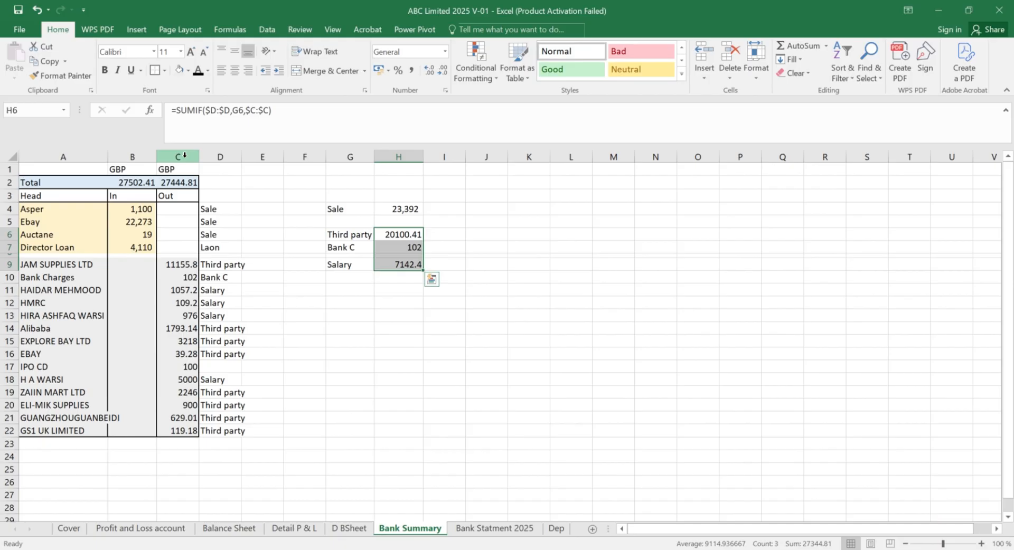
pyautogui.hotkey('ctrl', 'x')
pyautogui.press('Right')
pyautogui.hotkey('ctrl', 'v')
# Step: Add up the outgoing category totals in I3 with =SUM(I4:I9)
pyautogui.press('Up')
pyautogui.press('Up')
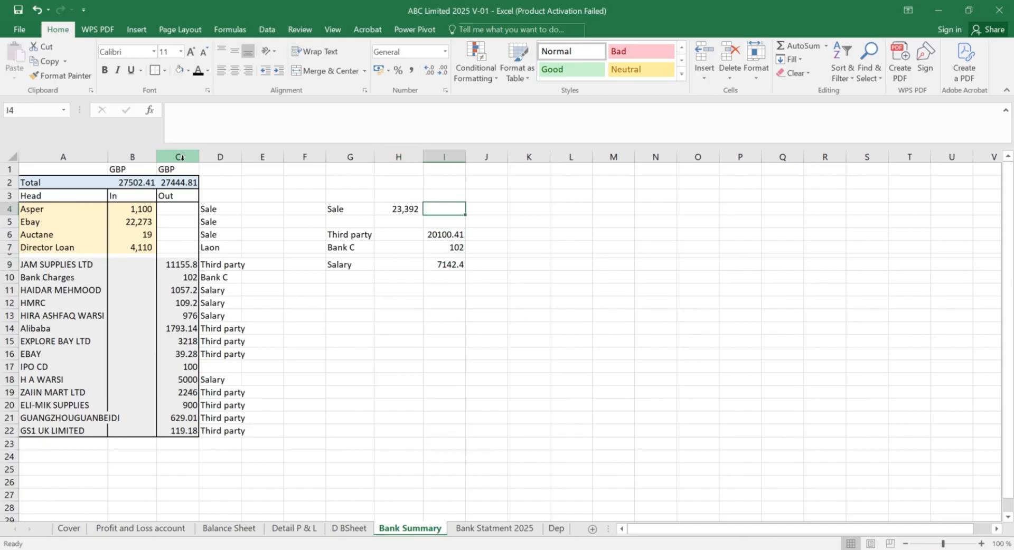
pyautogui.press('Up')
pyautogui.write('=sum')
pyautogui.press('Tab')
pyautogui.press('Down')
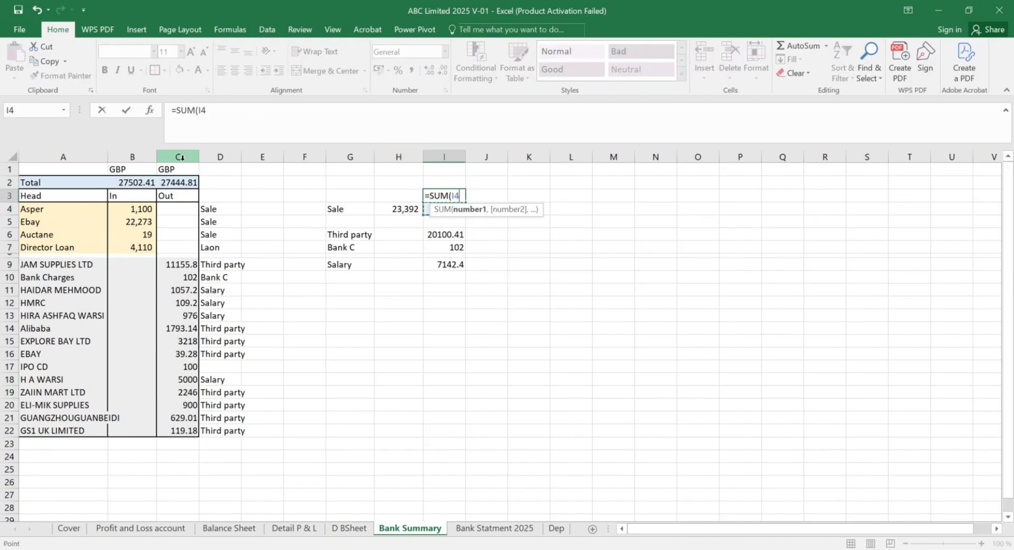
pyautogui.hotkey('shift', 'Down')
pyautogui.hotkey('shift', 'Down')
pyautogui.hotkey('shift', 'Down')
pyautogui.hotkey('shift', 'Down')
pyautogui.write(')')
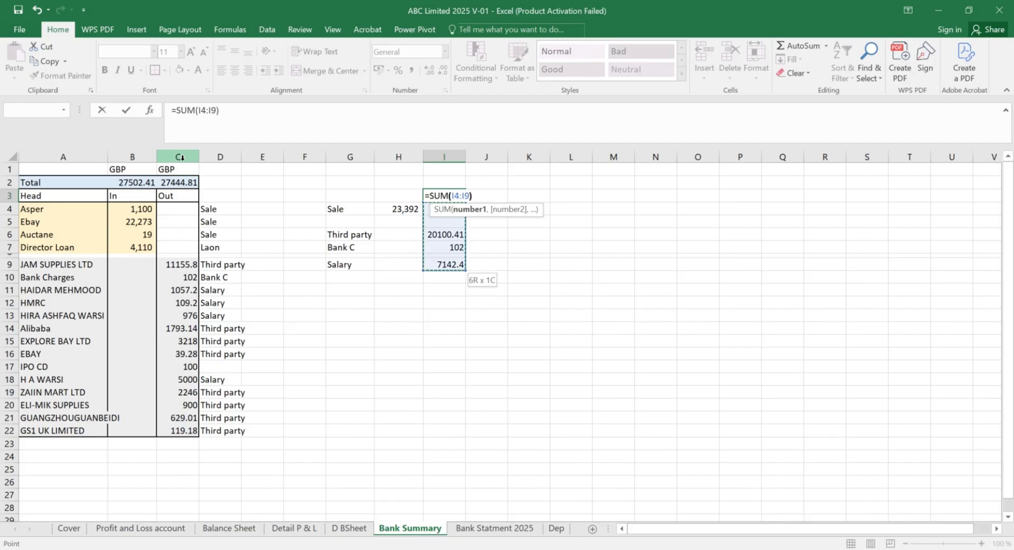
pyautogui.press('Return')
# Step: Subtract the Out total in C2 from the I3 total with a check formula in J3
pyautogui.press('Up')
pyautogui.press('Right')
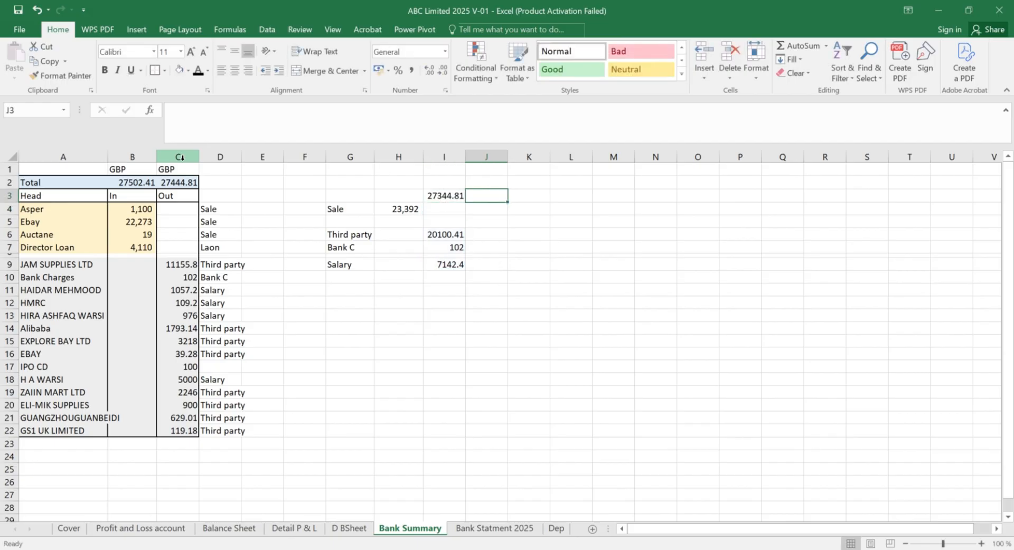
pyautogui.write('=')
pyautogui.press('Left')
pyautogui.write('-')
pyautogui.press('Left')
pyautogui.press('Left')
pyautogui.press('Left')
pyautogui.press('Left')
pyautogui.press('Left')
pyautogui.press('Left')
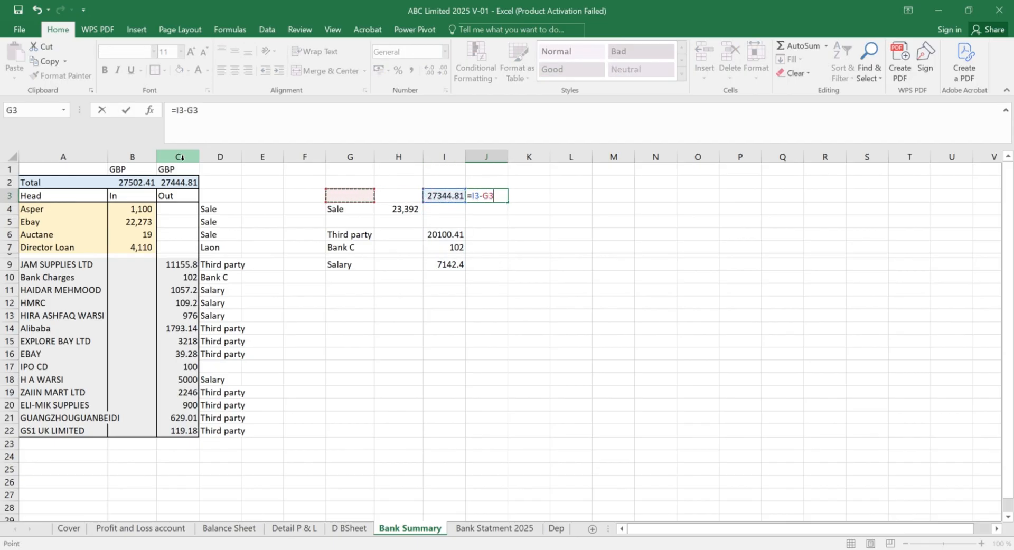
pyautogui.press('Up')
pyautogui.press('Return')
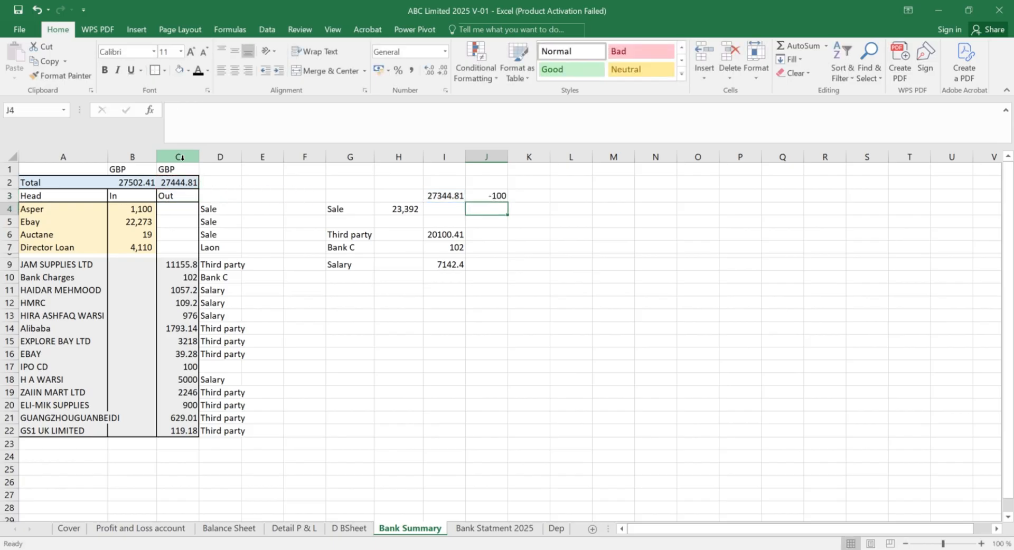
# Step: Clear the difference formula from J3 and return to the total in I3
pyautogui.press('Up')
pyautogui.press('Delete')
pyautogui.press('Left')
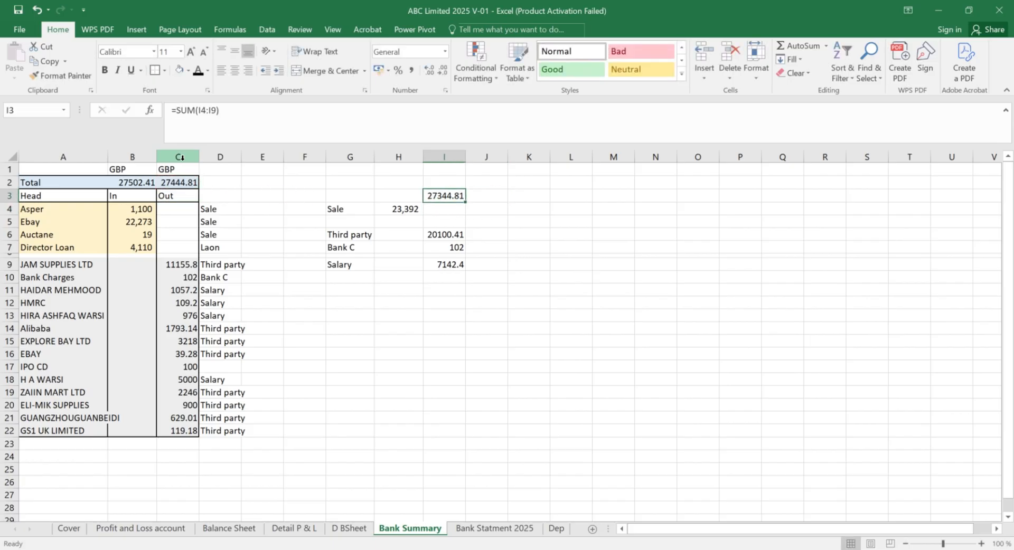
# Step: Clear the total formula in I3 and fill the summary block G4:I9 with light green
pyautogui.press('Delete')
pyautogui.press('Left')
pyautogui.press('Left')
pyautogui.press('Down')
pyautogui.hotkey('shift', 'Right')
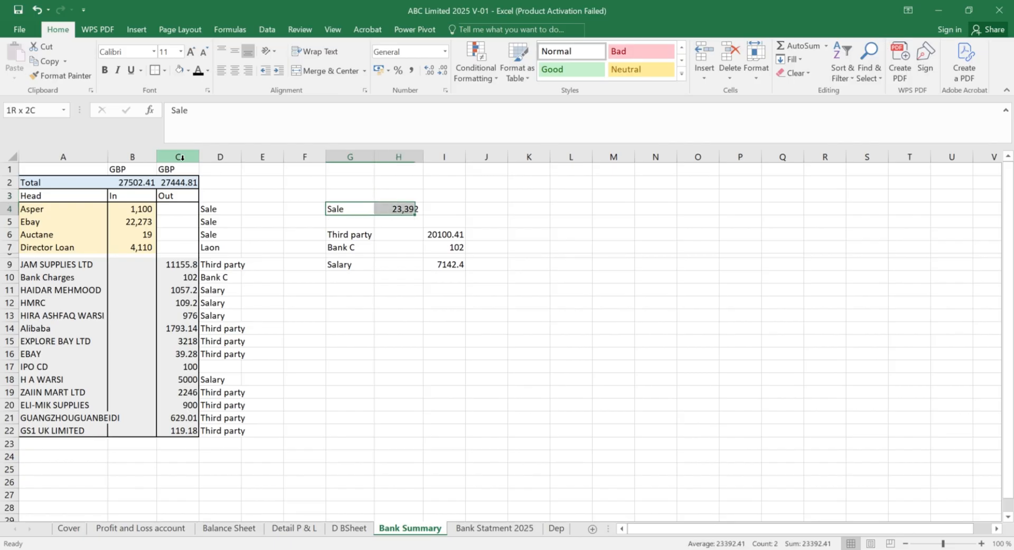
pyautogui.hotkey('shift', 'Right')
pyautogui.hotkey('shift', 'Down')
pyautogui.hotkey('shift', 'Down')
pyautogui.hotkey('shift', 'Down')
pyautogui.hotkey('shift', 'Down')
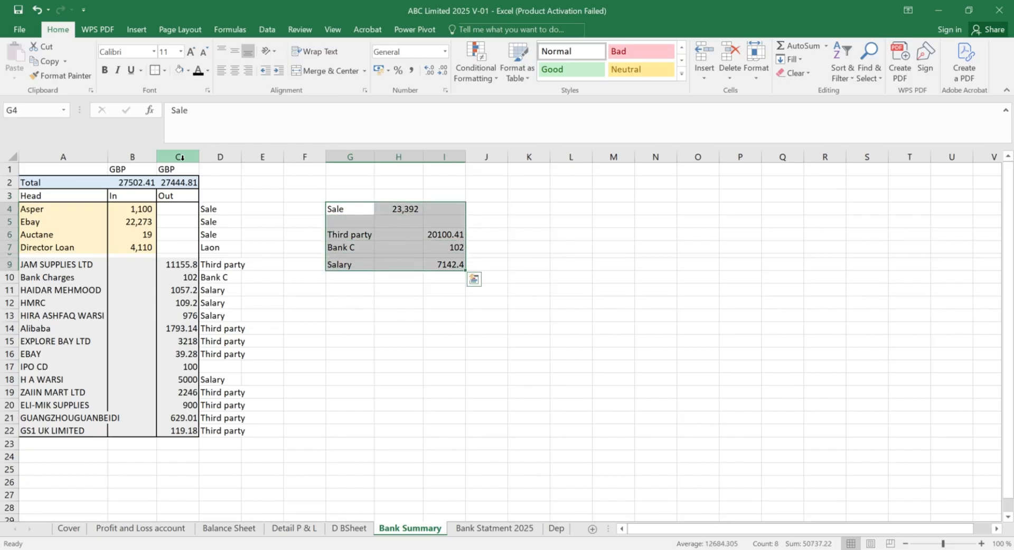
pyautogui.click(189, 70)
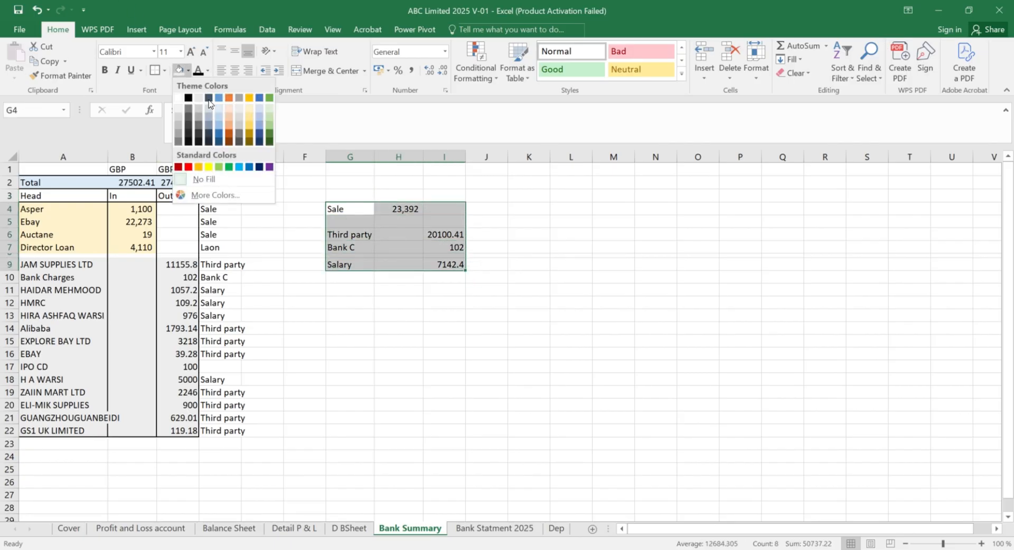
pyautogui.click(269, 119)
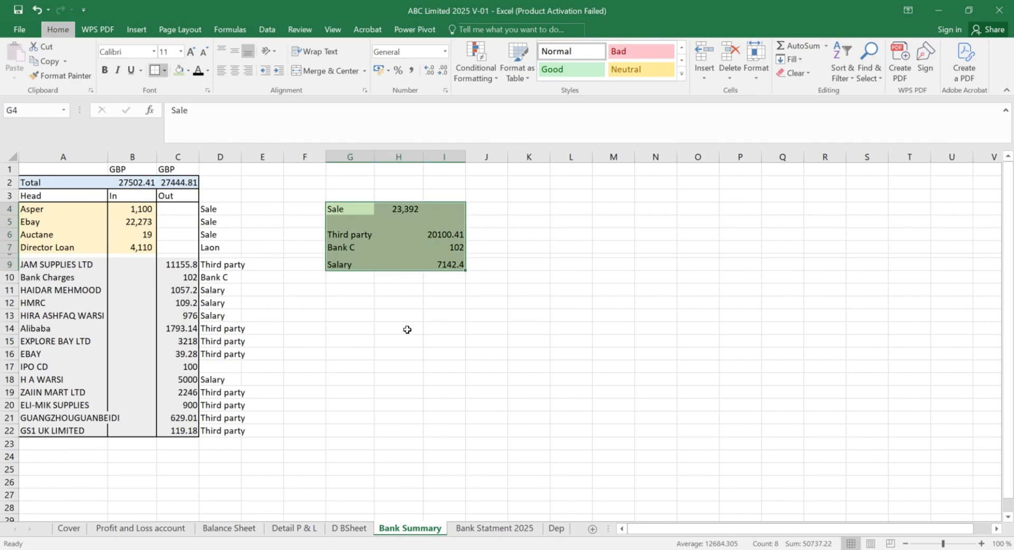
# Step: Add outside borders around the green summary block and its column range H4:H9
pyautogui.press('Right')
pyautogui.hotkey('shift', 'Down')
pyautogui.hotkey('shift', 'Down')
pyautogui.hotkey('shift', 'Down')
pyautogui.hotkey('shift', 'Down')
pyautogui.hotkey('shift', 'Down')
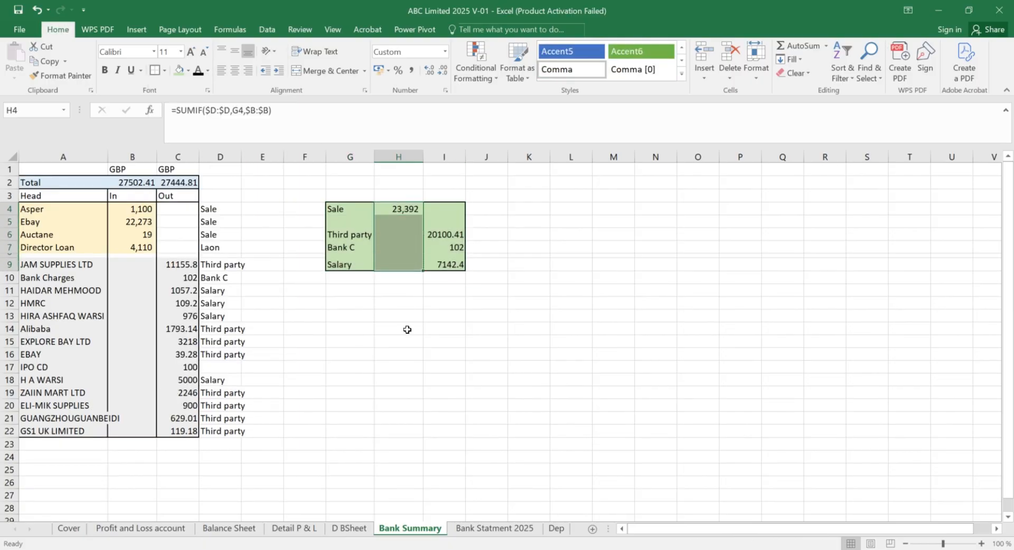
# Step: Put an outside border around the summary amounts in I4:I9
pyautogui.press('Right')
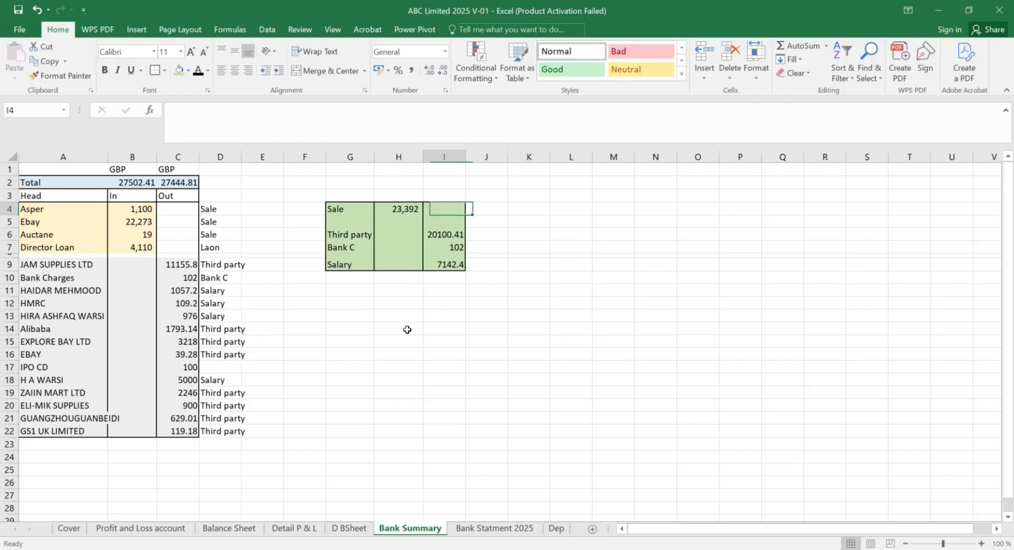
pyautogui.hotkey('shift', 'Down')
pyautogui.hotkey('shift', 'Down')
pyautogui.hotkey('shift', 'Down')
pyautogui.hotkey('shift', 'Down')
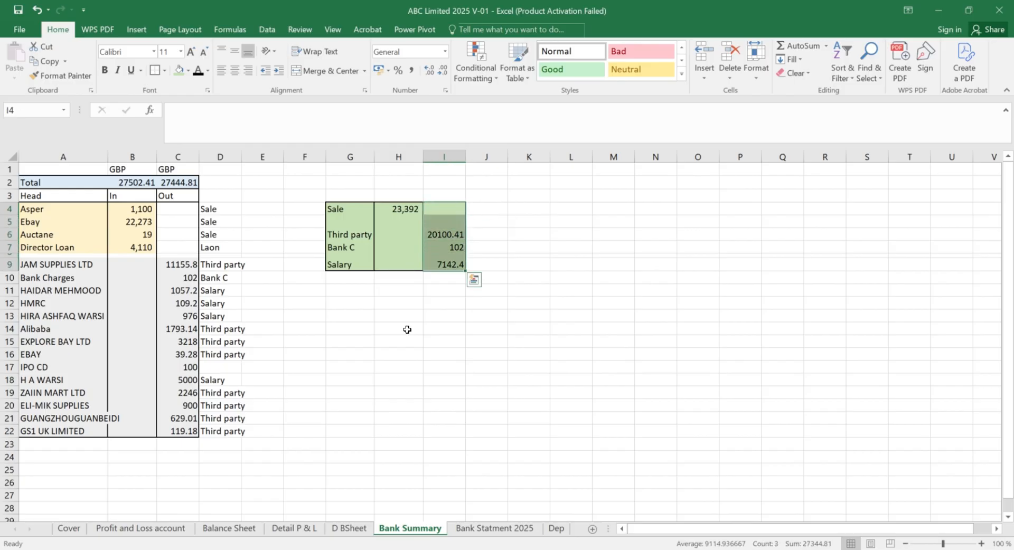
pyautogui.hotkey('alt', 'h')
pyautogui.press('b')
pyautogui.press('s')
pyautogui.press('Right')
pyautogui.press('Up')
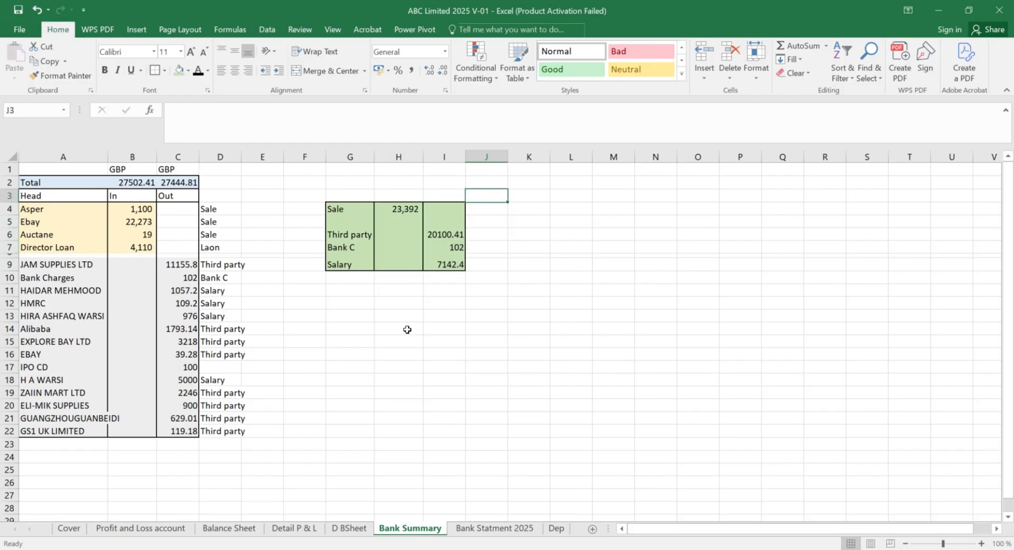
pyautogui.press('Left')
pyautogui.press('Left')
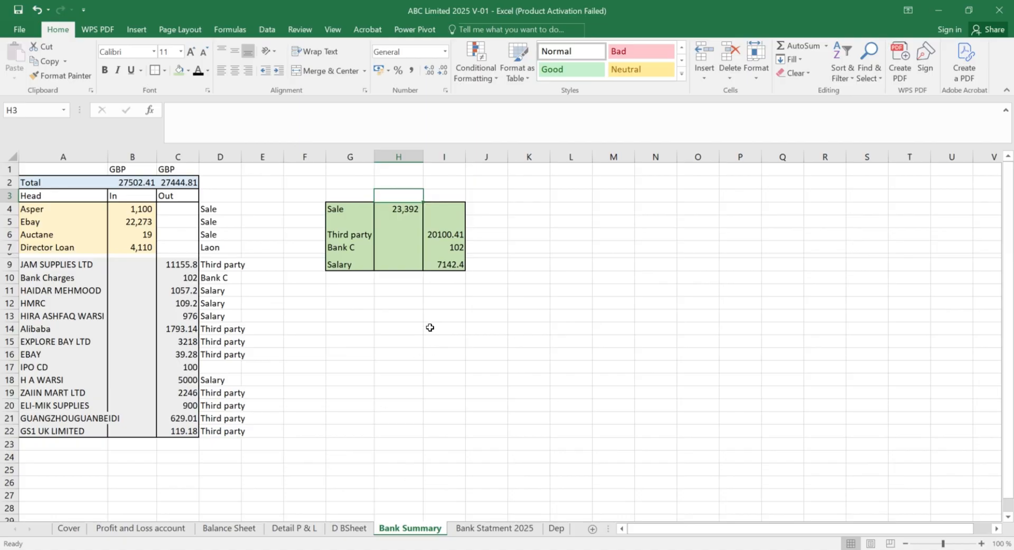
pyautogui.click(385, 262)
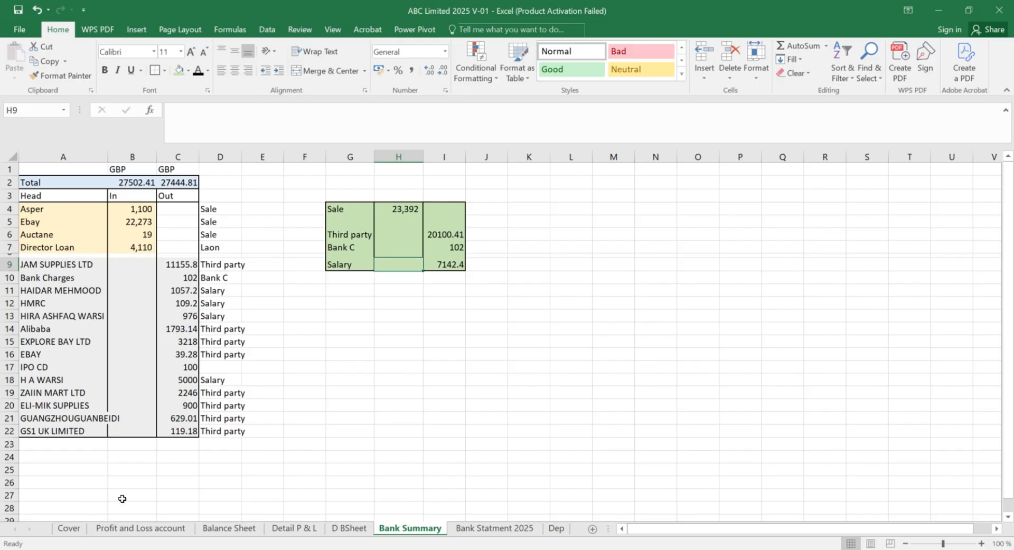
# Step: Review the Cover, Profit and Loss account and Balance Sheet sheets, including the 2024 comparative figures
pyautogui.click(69, 529)
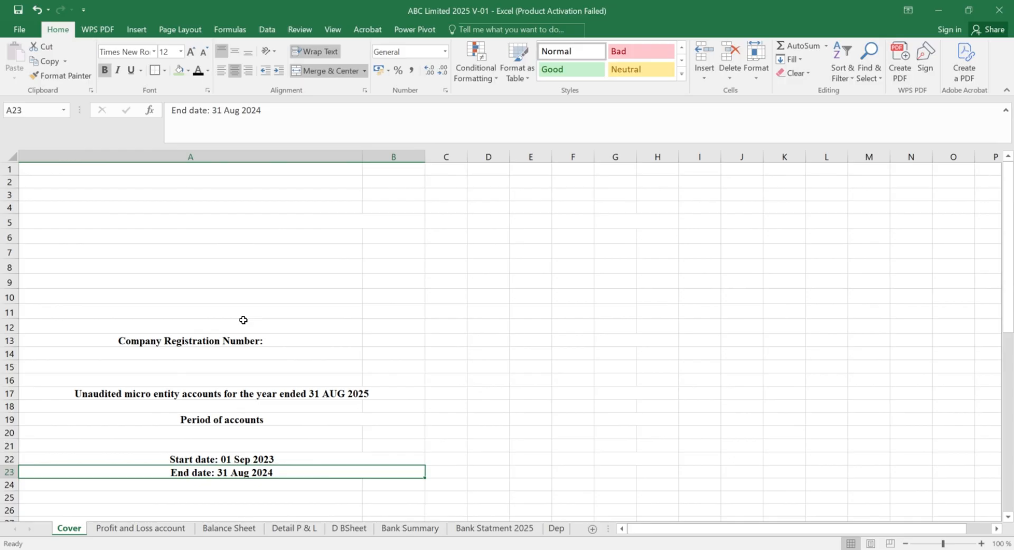
pyautogui.scroll(-2, 244, 321)
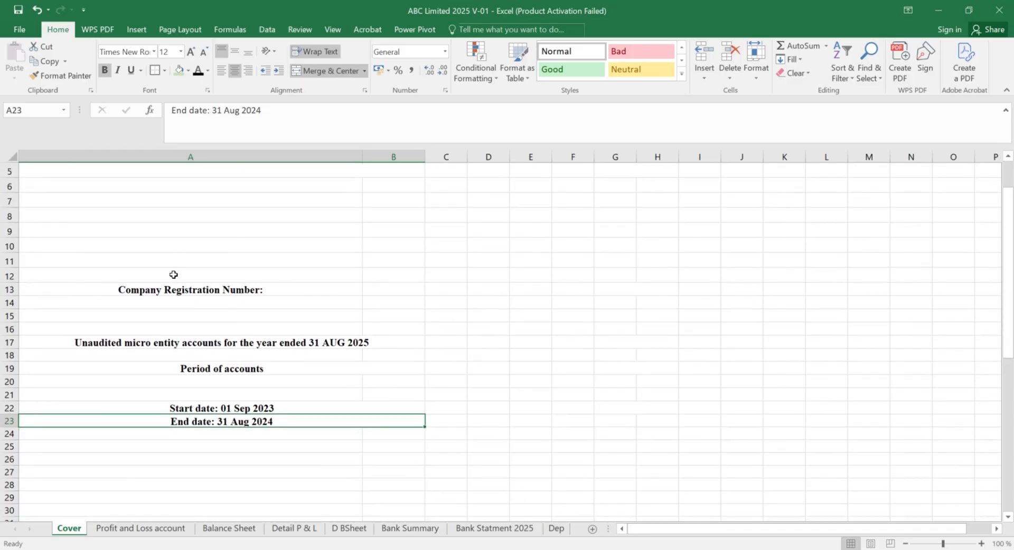
pyautogui.scroll(-4, 236, 406)
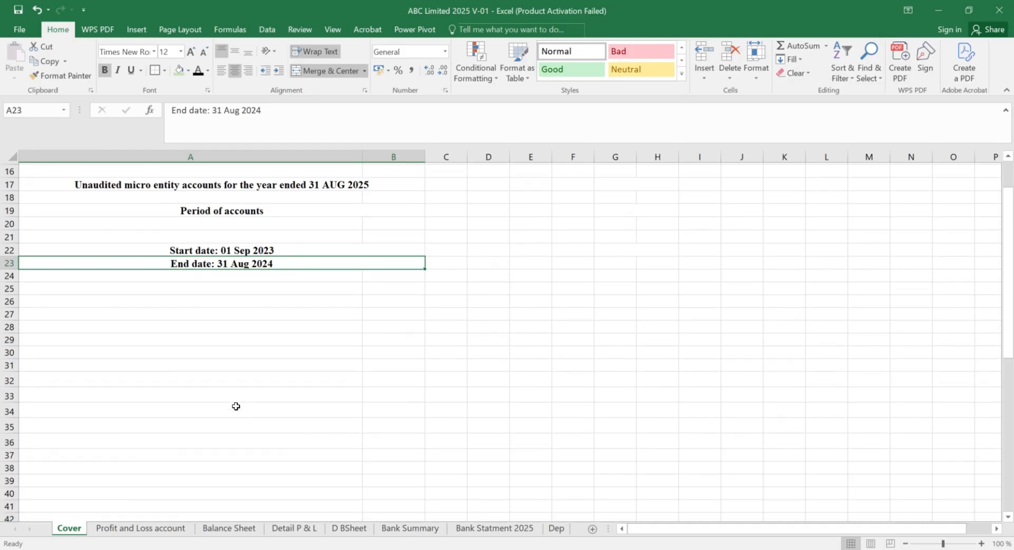
pyautogui.scroll(-2, 236, 407)
pyautogui.scroll(6, 236, 406)
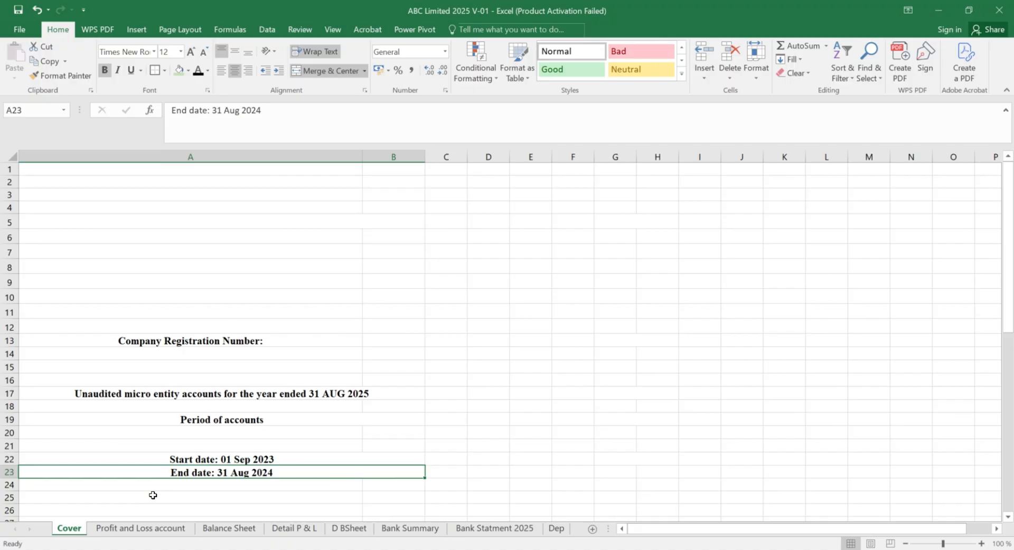
pyautogui.click(140, 528)
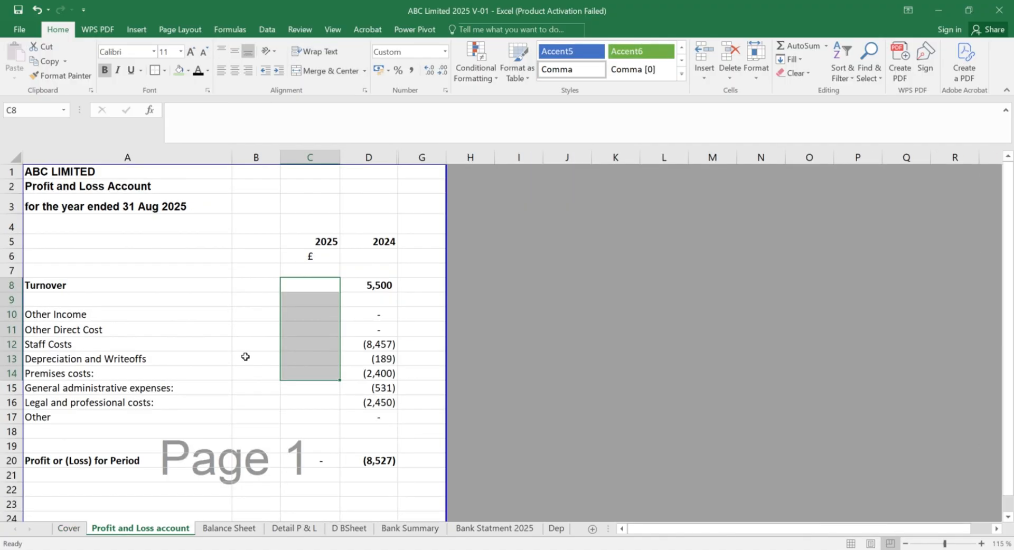
pyautogui.click(234, 331)
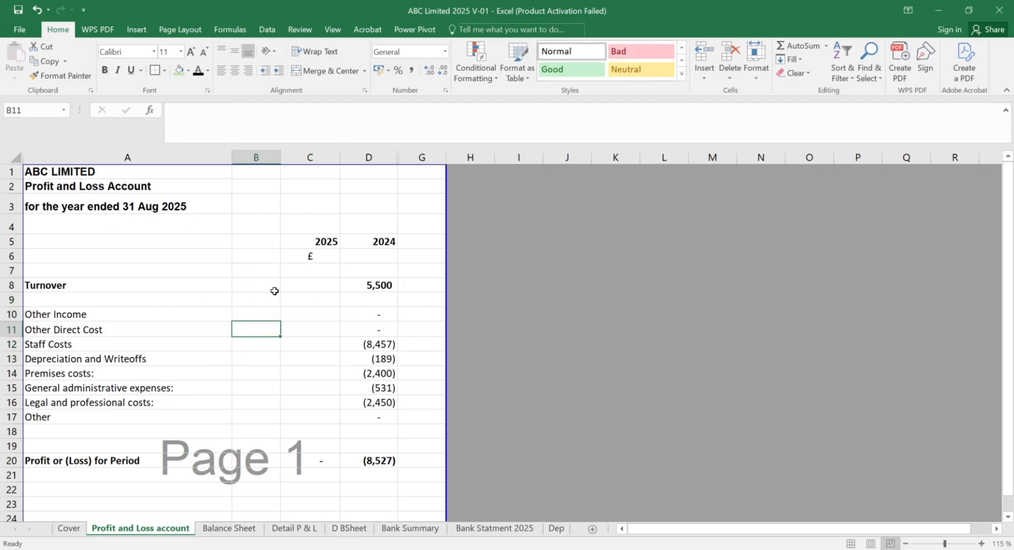
pyautogui.click(373, 154)
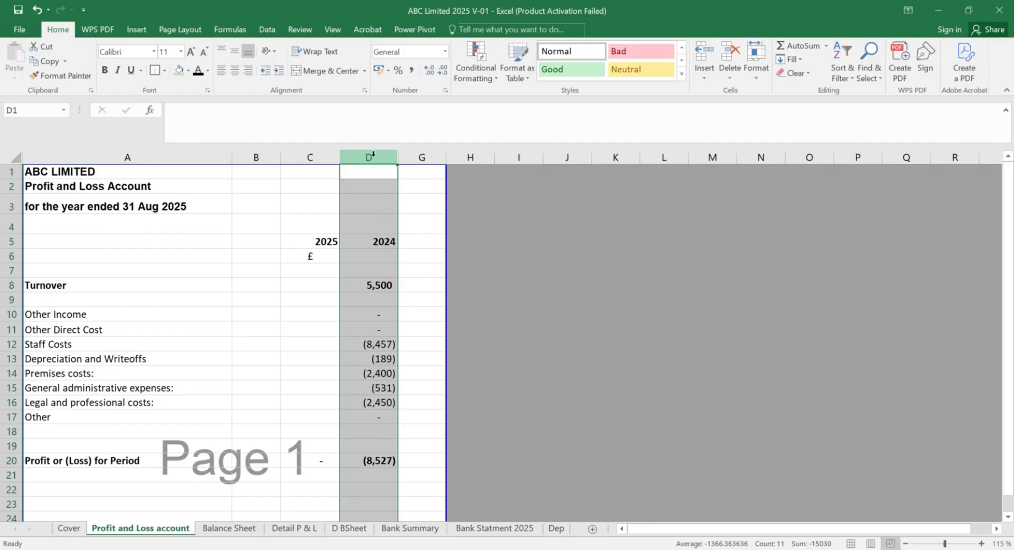
pyautogui.click(216, 533)
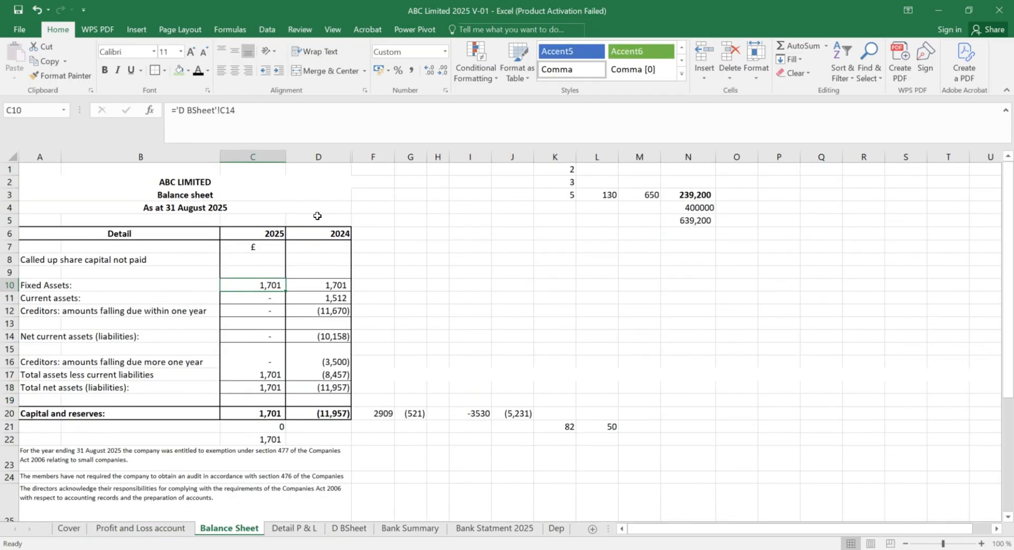
pyautogui.click(114, 531)
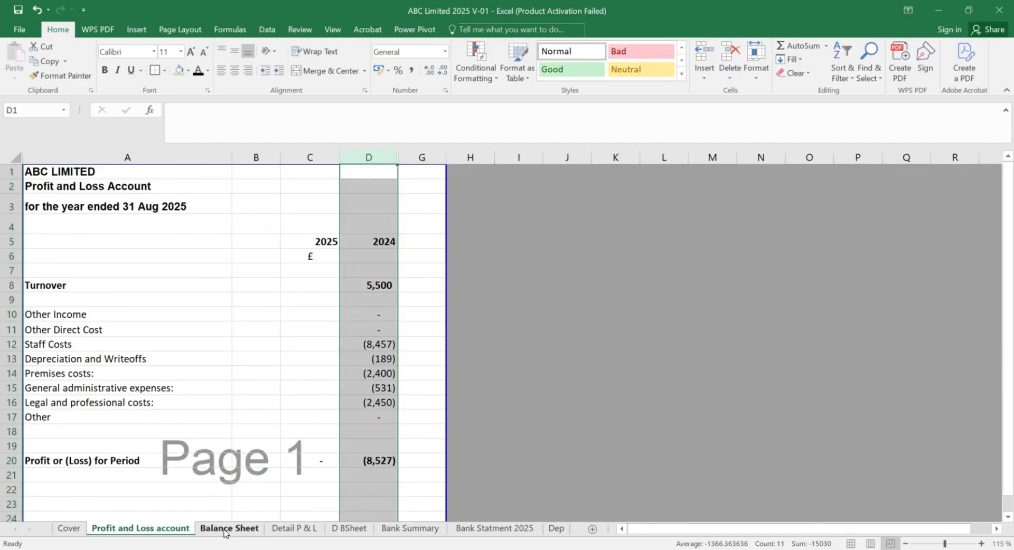
# Step: On the Detail P & L sheet, replace the broken 2025 Cash Sales formula in C9 with a link to the Sale amount in 'Bank Summary'!H4
pyautogui.click(293, 529)
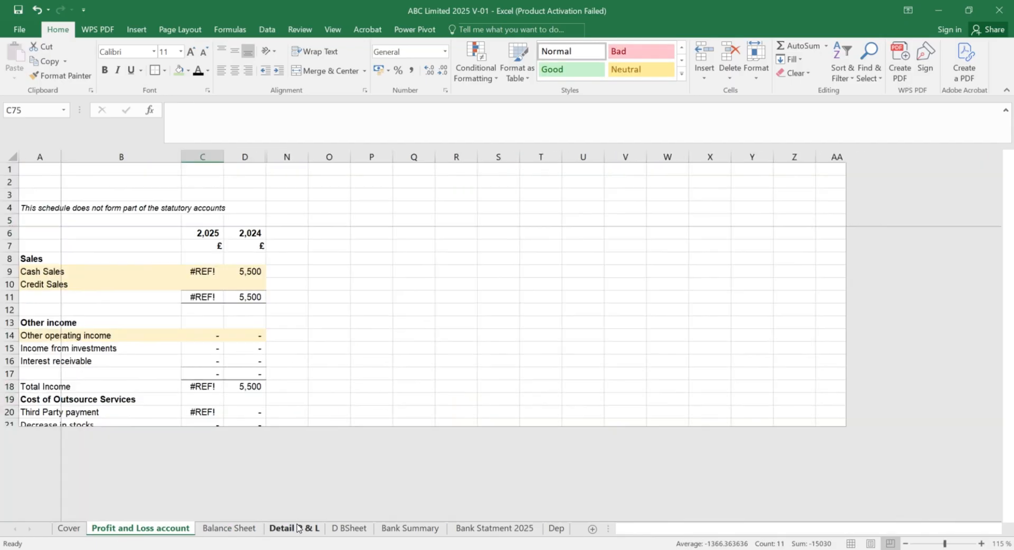
pyautogui.click(196, 275)
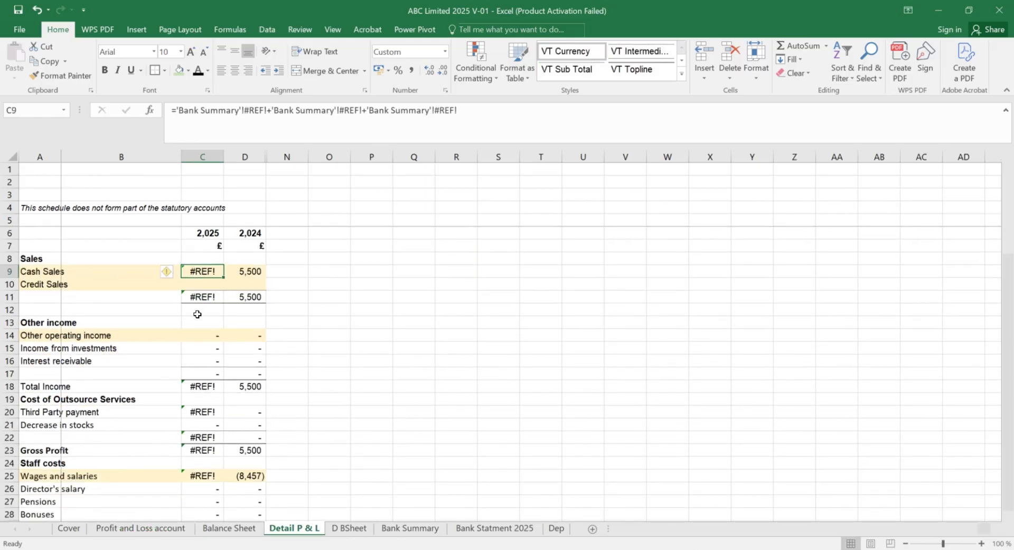
pyautogui.press('Delete')
pyautogui.write('=')
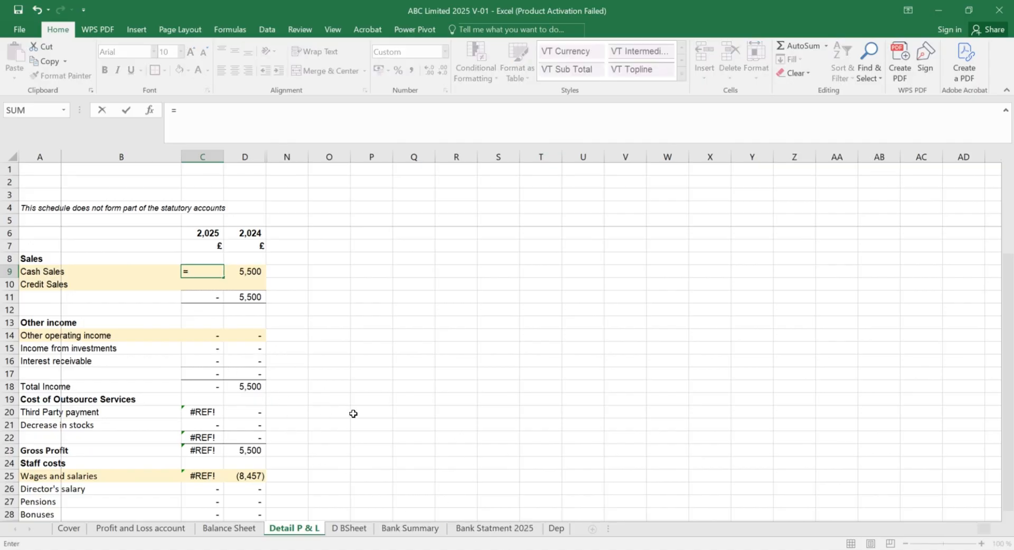
pyautogui.press('Escape')
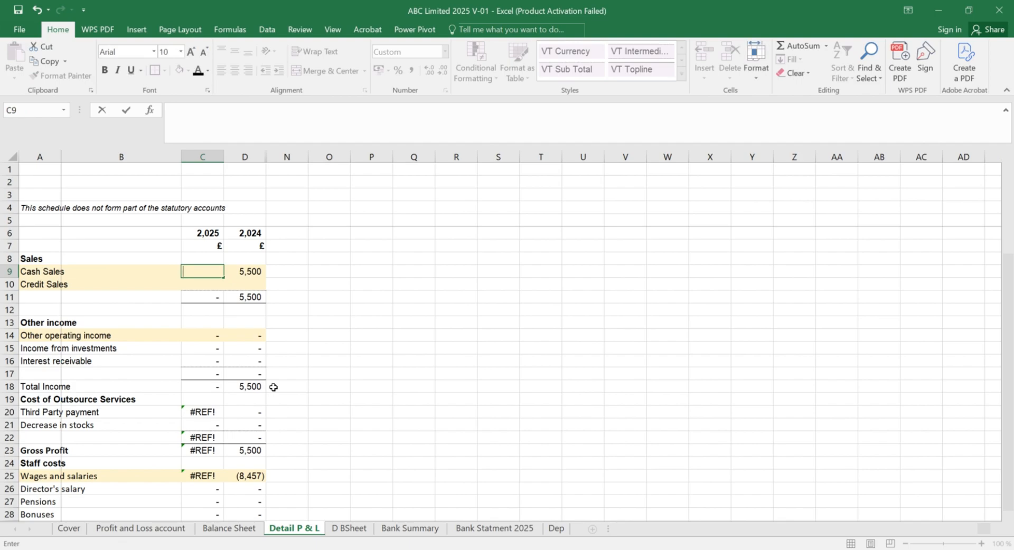
pyautogui.write('=')
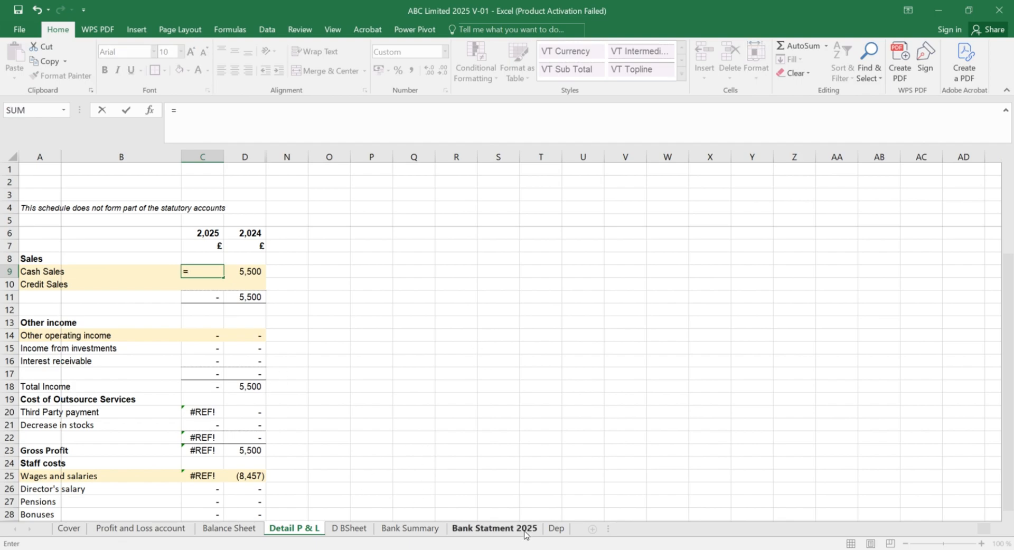
pyautogui.click(475, 535)
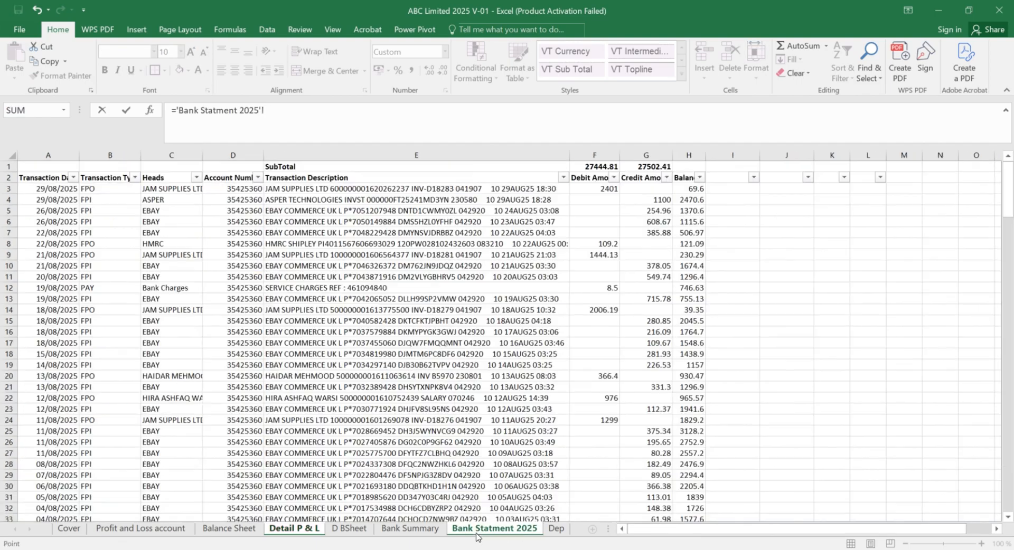
pyautogui.click(401, 529)
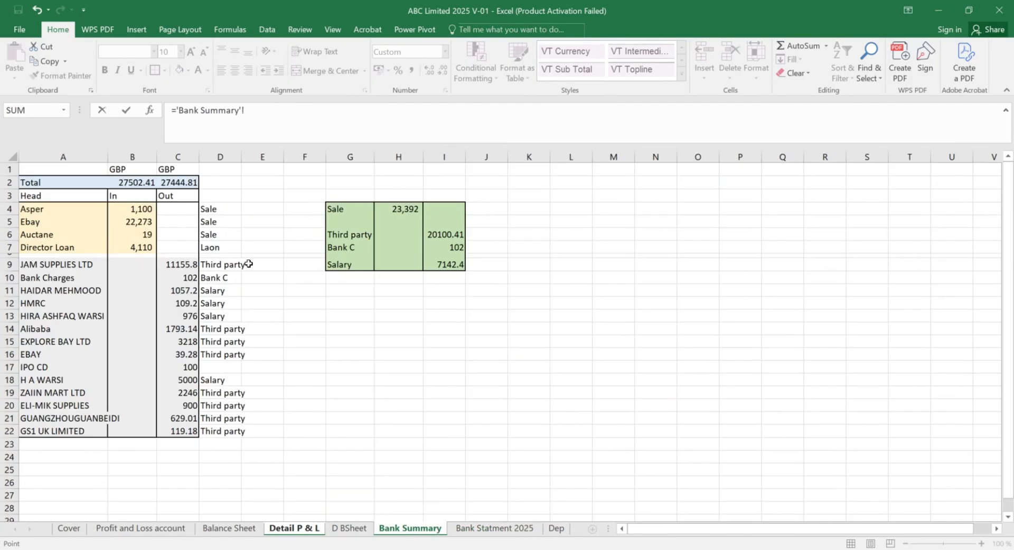
pyautogui.click(392, 209)
pyautogui.press('Return')
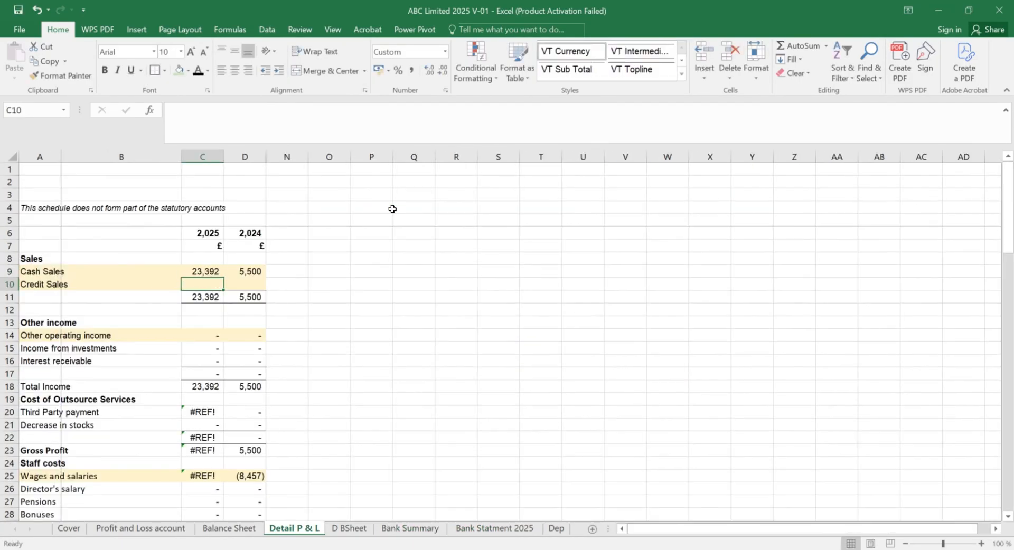
# Step: Link the 2025 Third Party payment in C20 to the Third party amount in 'Bank Summary'!I6
pyautogui.press('Down')
pyautogui.press('Down')
pyautogui.press('Down')
pyautogui.press('Down')
pyautogui.press('Down')
pyautogui.press('Down')
pyautogui.press('Down')
pyautogui.press('Down')
pyautogui.press('Down')
pyautogui.press('Down')
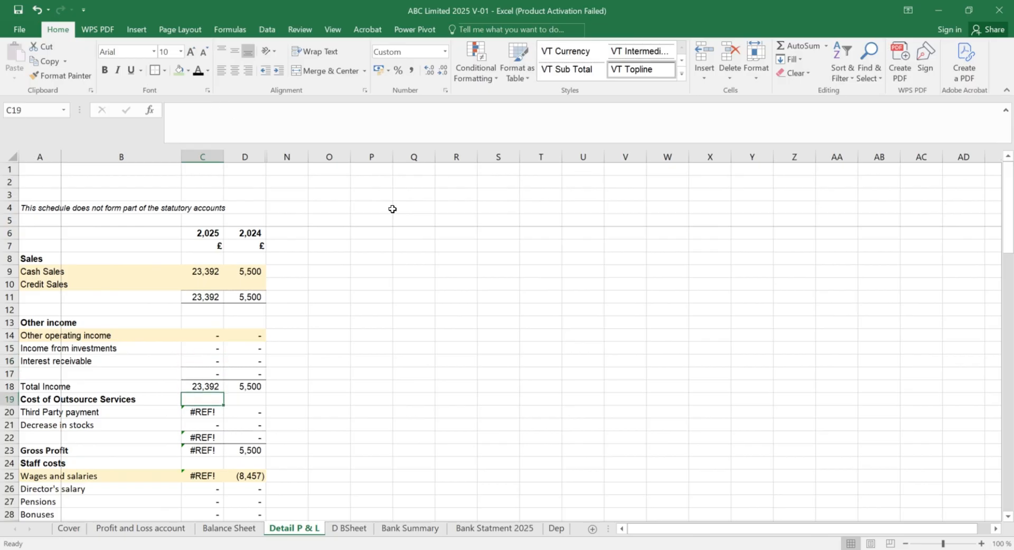
pyautogui.write('=')
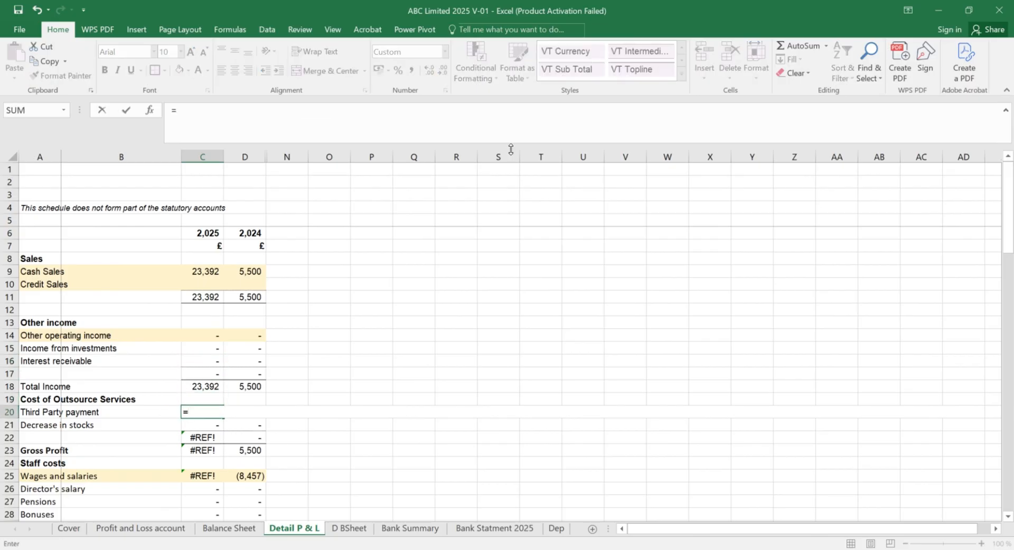
pyautogui.click(391, 529)
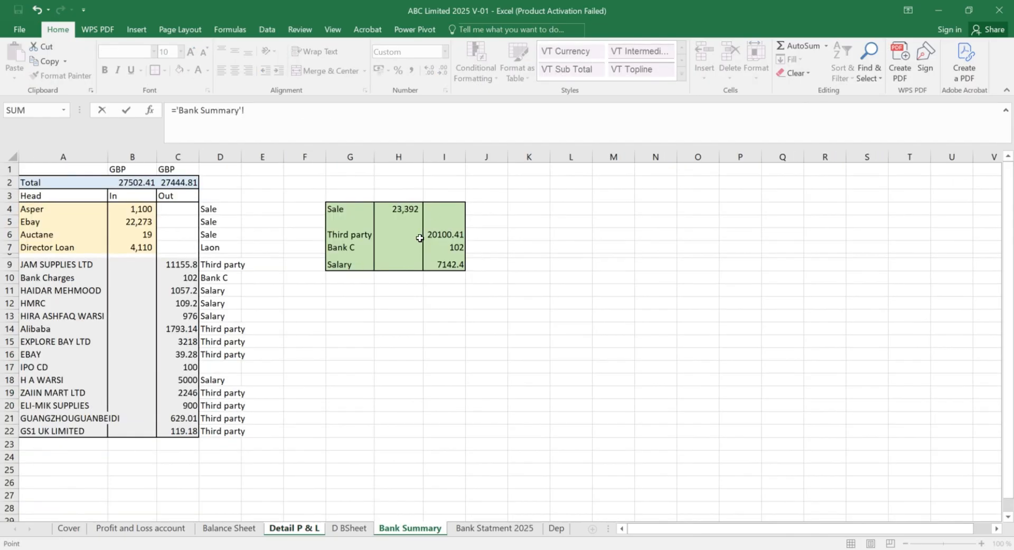
pyautogui.click(453, 236)
pyautogui.press('Return')
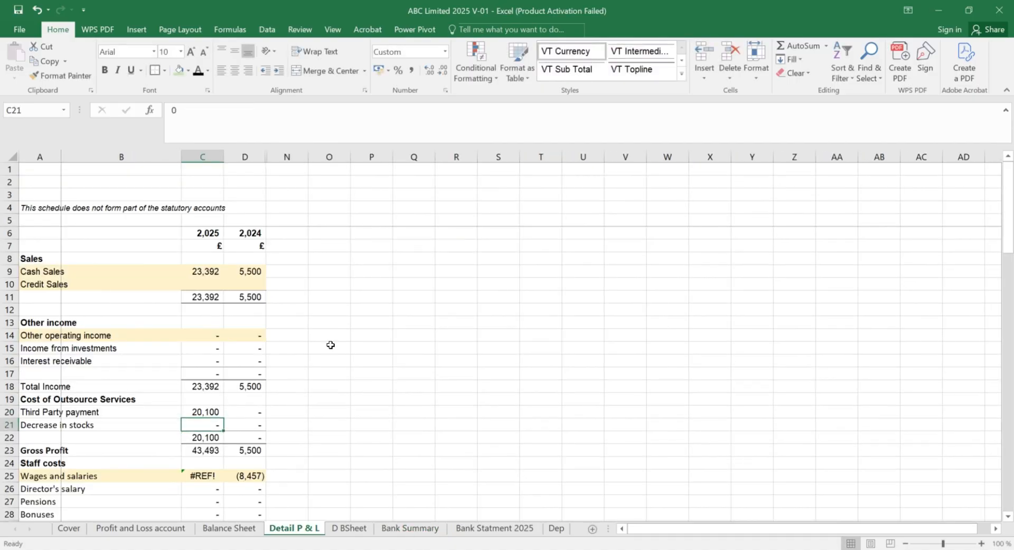
# Step: Link the 2025 Wages and salaries in C25 to the Salary amount in 'Bank Summary'!I9
pyautogui.scroll(-4, 330, 345)
pyautogui.click(206, 316)
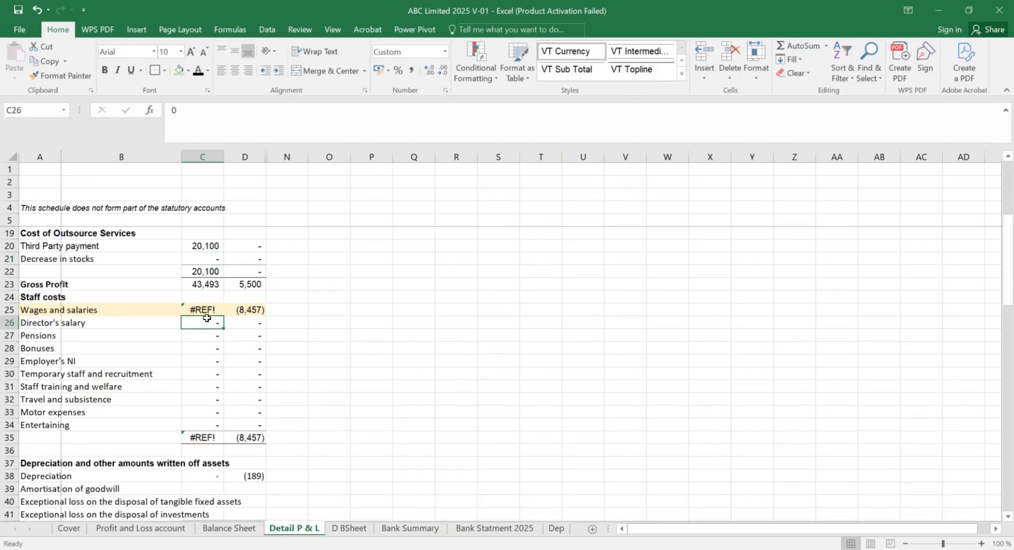
pyautogui.write('=')
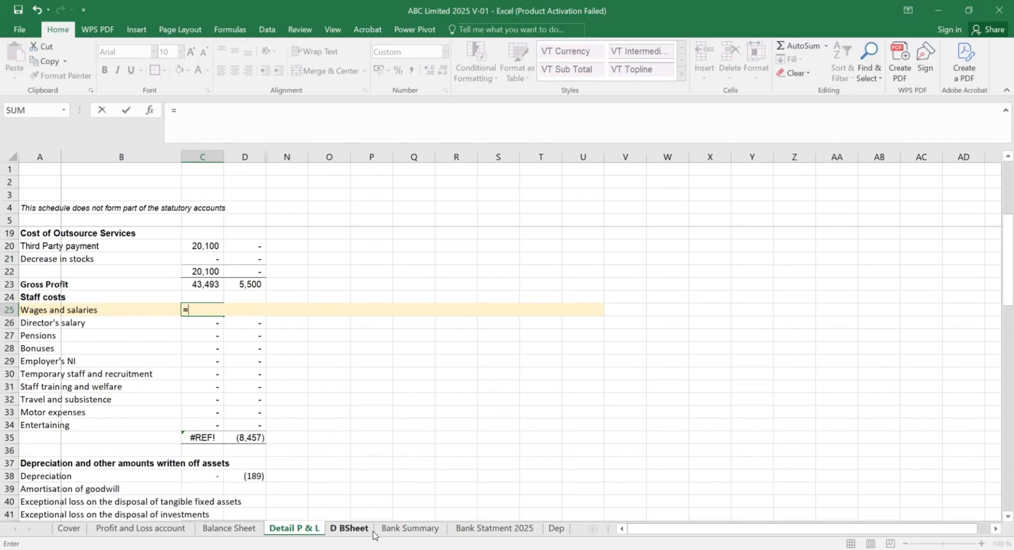
pyautogui.click(399, 529)
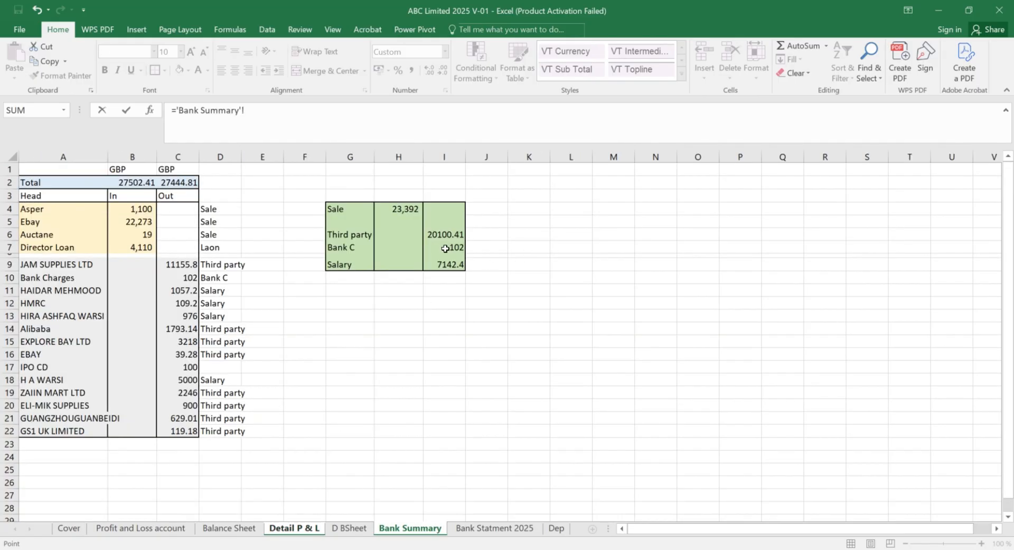
pyautogui.click(445, 265)
pyautogui.press('Return')
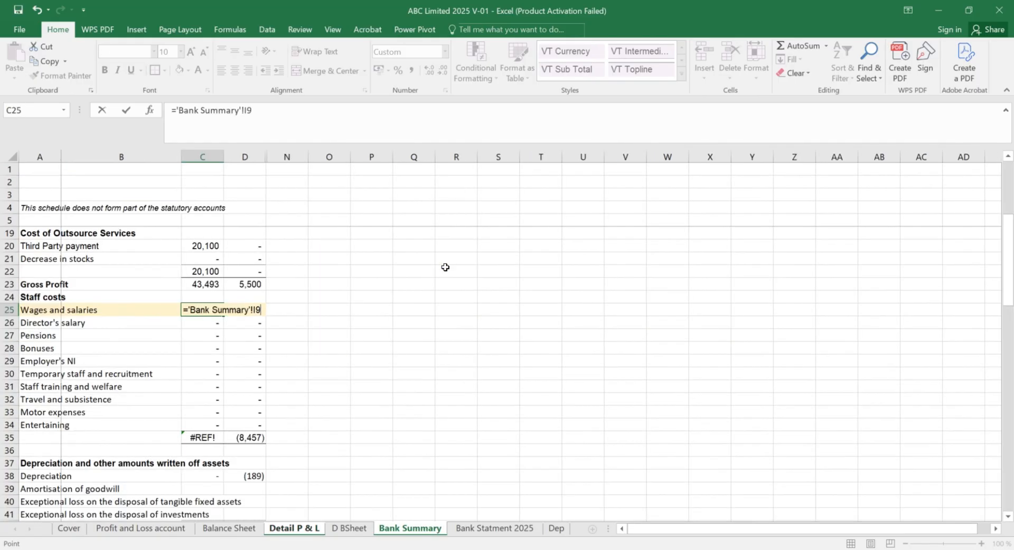
# Step: Confirm the C25 link to the Salary amount and check the Bank Summary and the expense rows further down Detail P & L
pyautogui.press('Up')
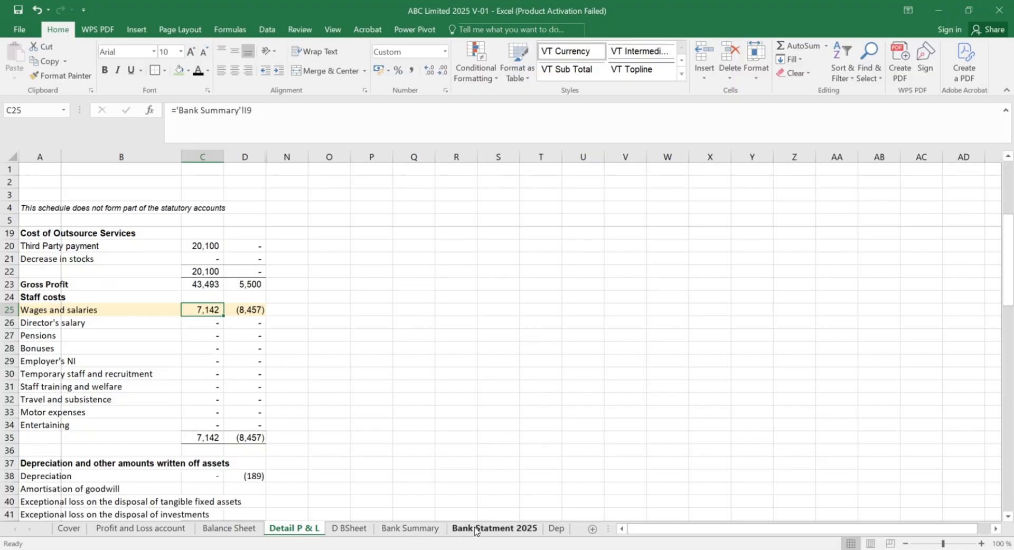
pyautogui.click(410, 528)
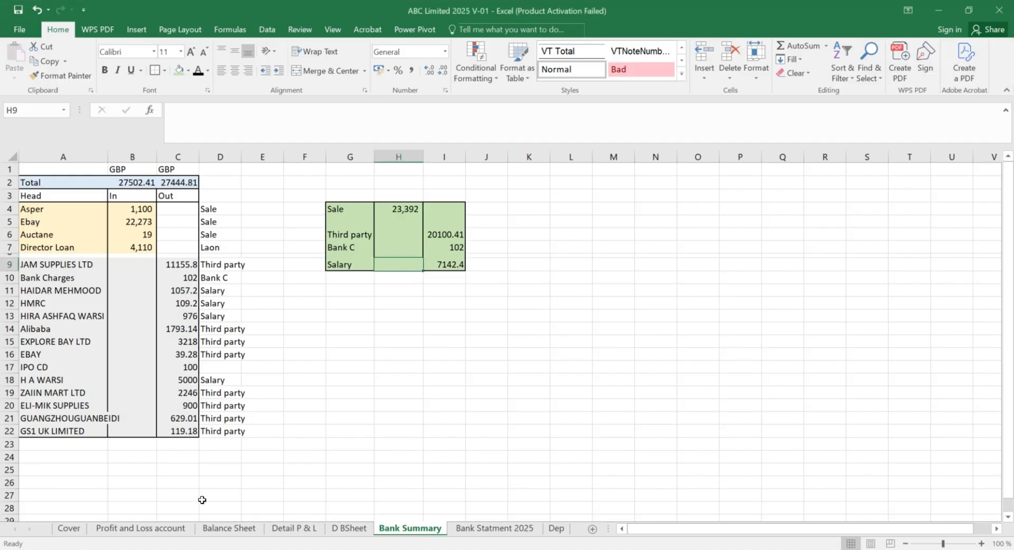
pyautogui.click(294, 528)
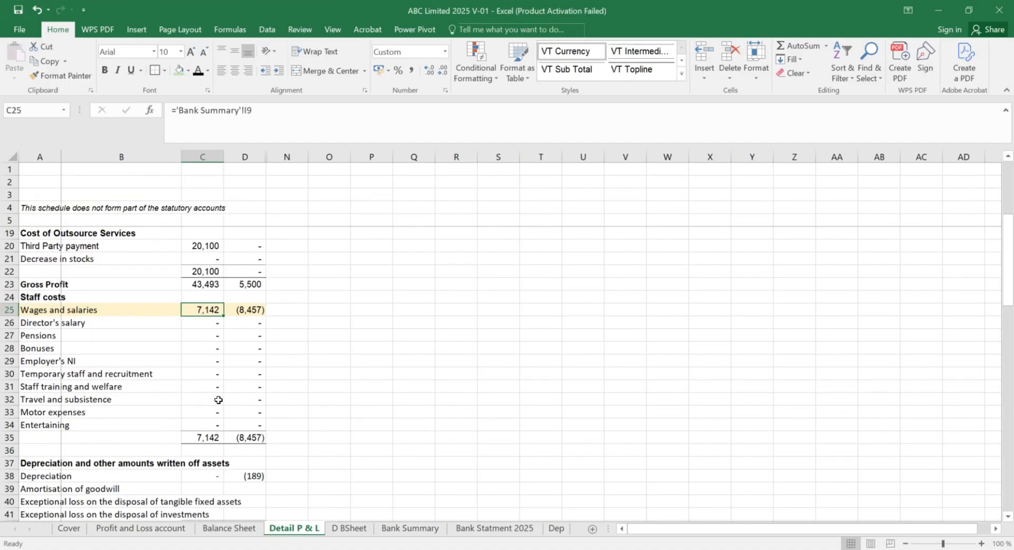
pyautogui.scroll(-2, 221, 393)
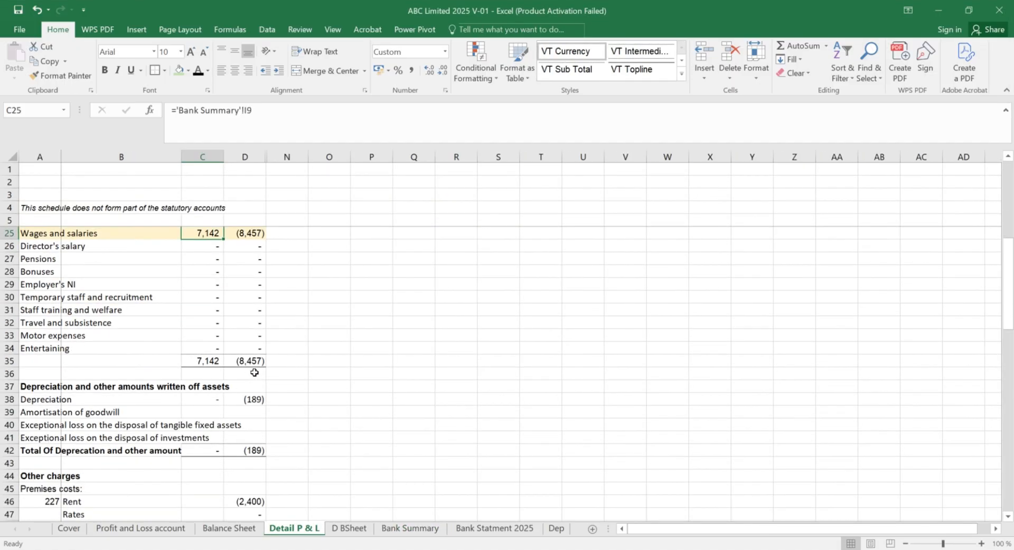
pyautogui.click(209, 401)
pyautogui.scroll(-5, 248, 372)
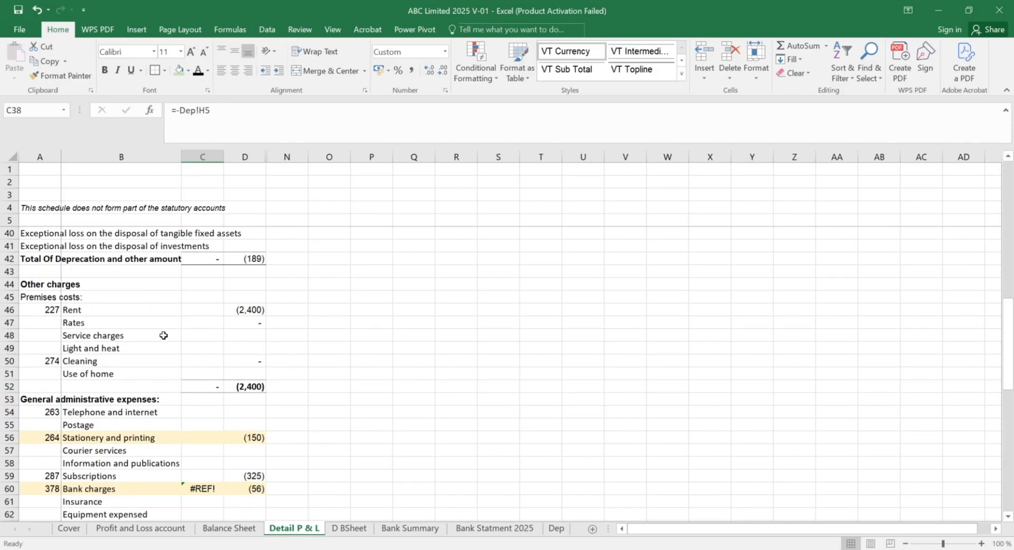
pyautogui.click(191, 309)
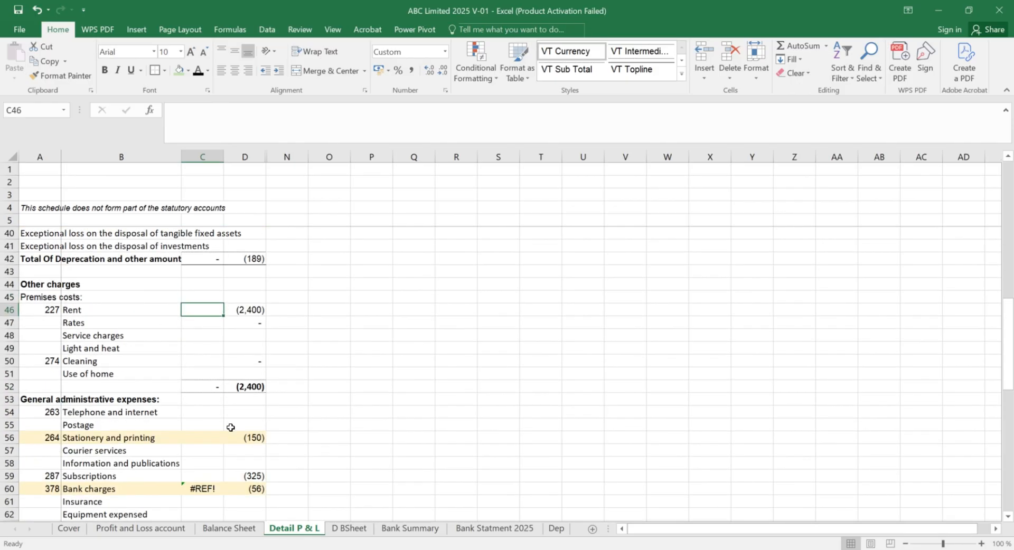
pyautogui.scroll(4, 254, 422)
pyautogui.scroll(3, 285, 346)
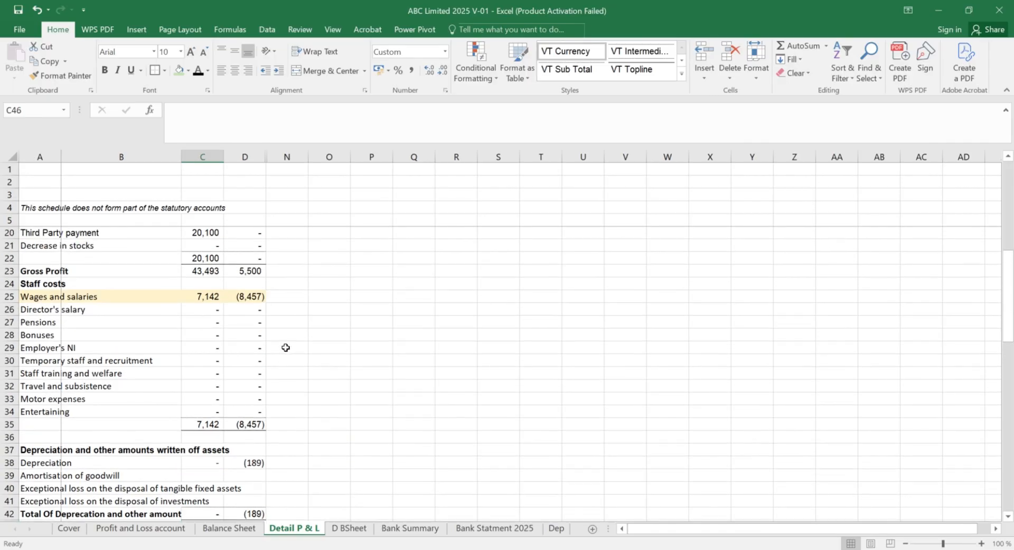
# Step: Make the 2025 Wages and salaries link in C25 negative, as =-'Bank Summary'!I9
pyautogui.click(196, 299)
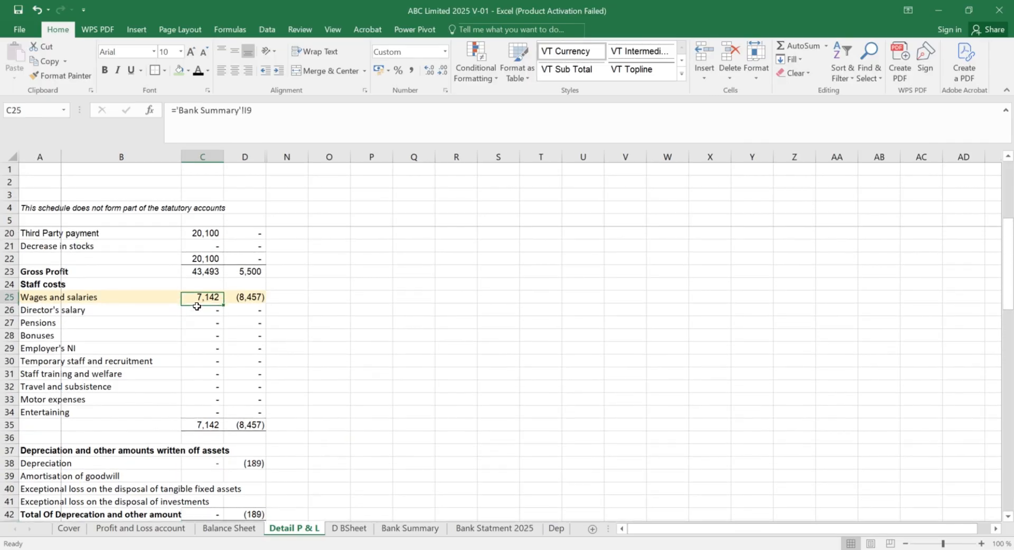
pyautogui.doubleClick(196, 299)
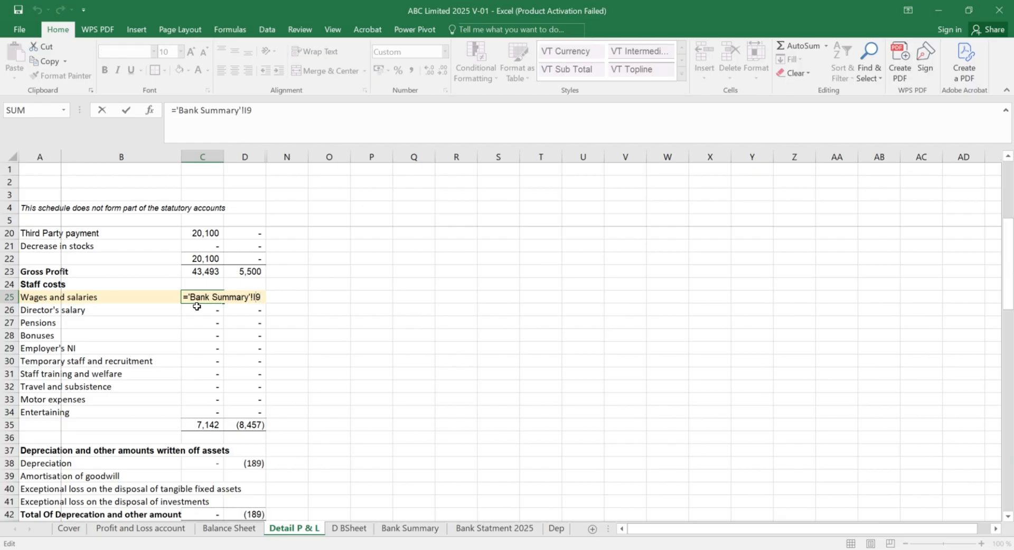
pyautogui.press('Return')
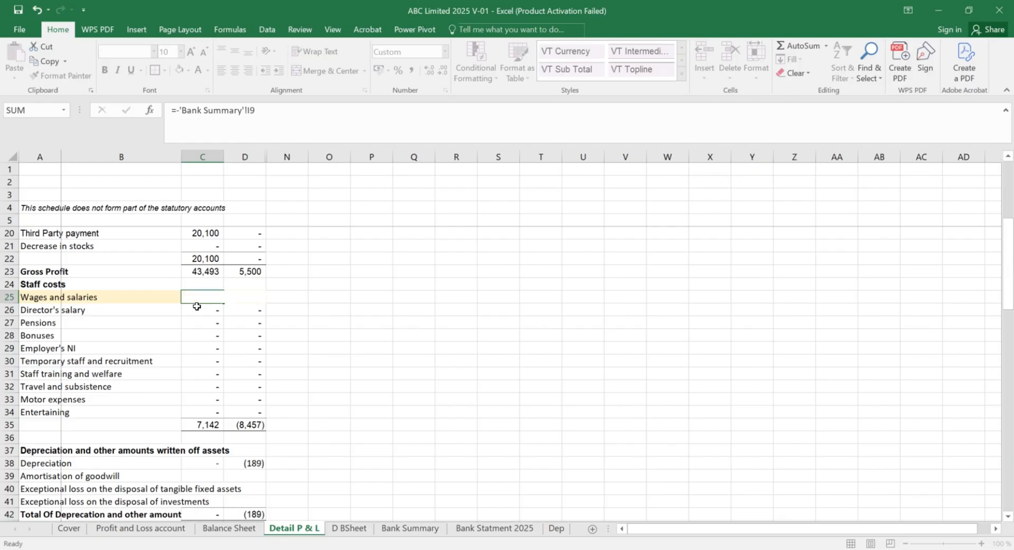
# Step: Make the 2025 Third Party payment link in C20 negative, as =-'Bank Summary'!I6
pyautogui.scroll(4, 240, 329)
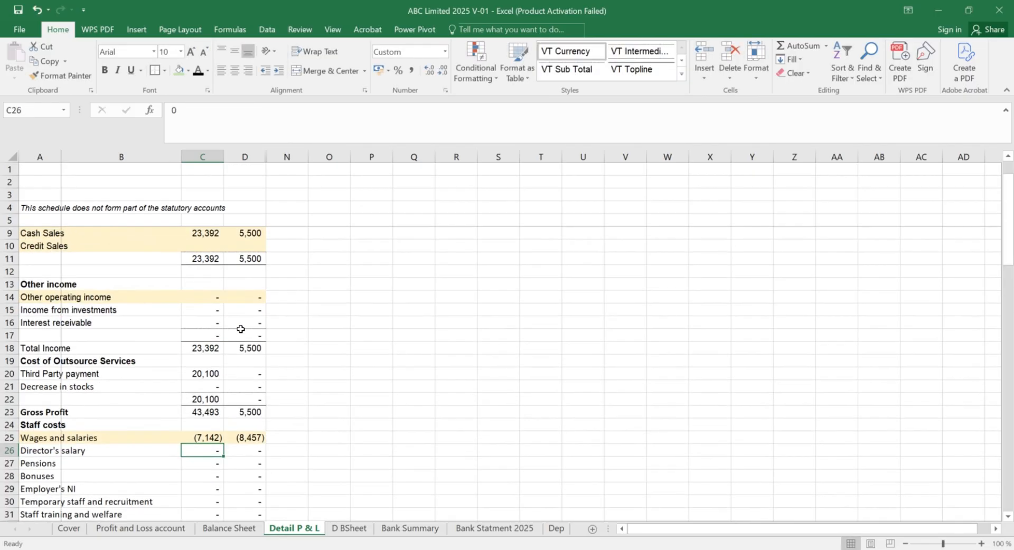
pyautogui.doubleClick(200, 378)
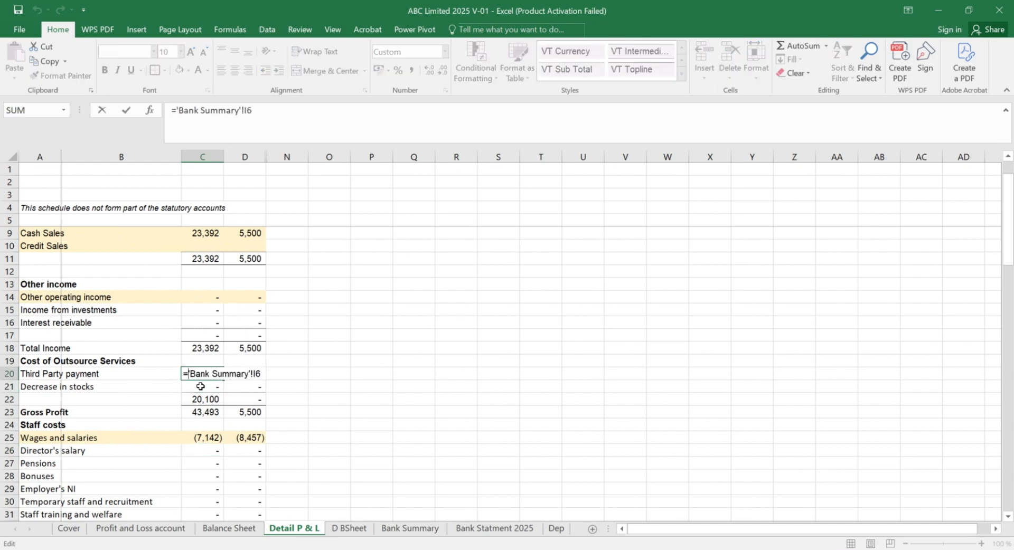
pyautogui.write('-')
pyautogui.press('Return')
pyautogui.scroll(3, 245, 312)
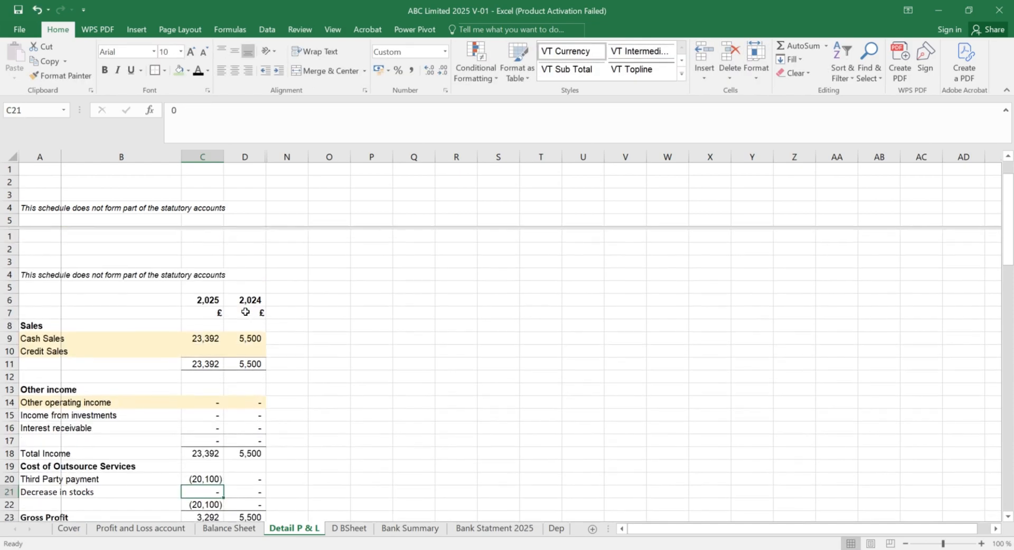
pyautogui.scroll(-7, 245, 312)
pyautogui.scroll(-3, 238, 421)
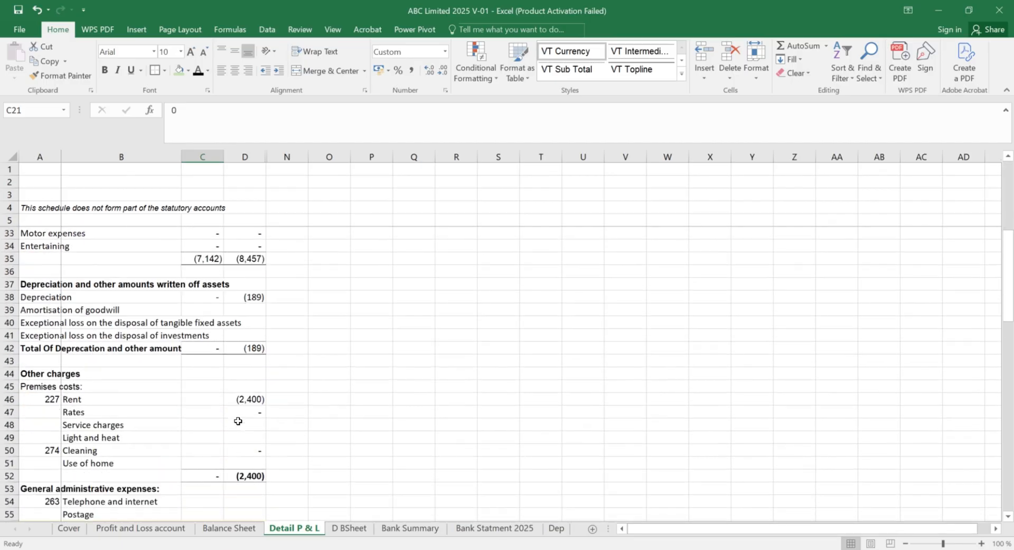
pyautogui.click(187, 294)
pyautogui.press('Up')
pyautogui.press('Up')
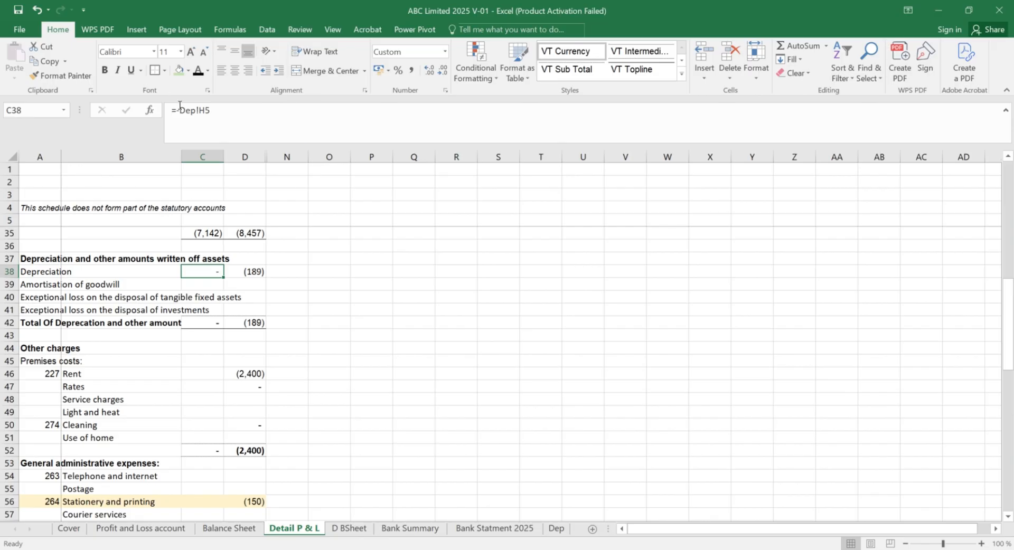
pyautogui.click(187, 77)
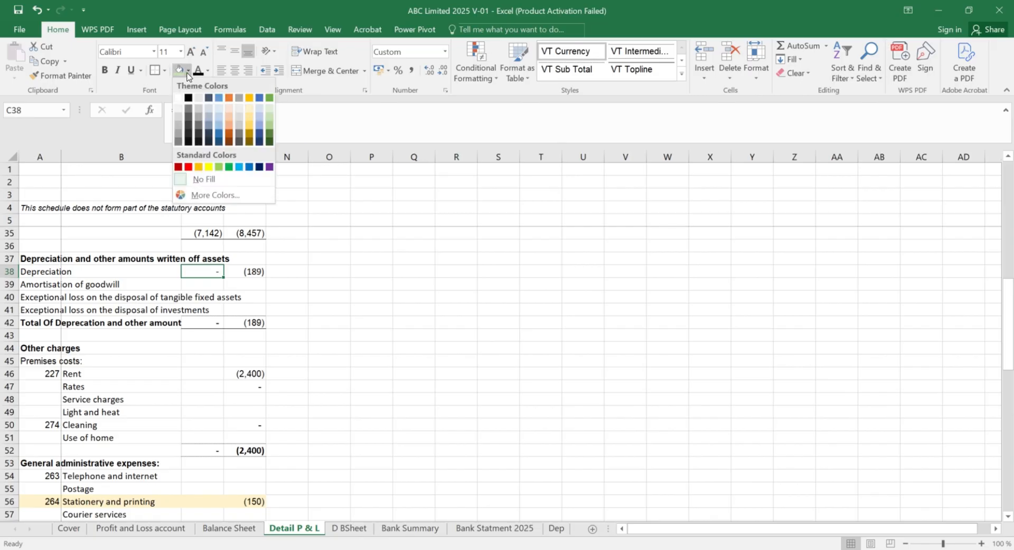
pyautogui.click(208, 167)
pyautogui.press('Escape')
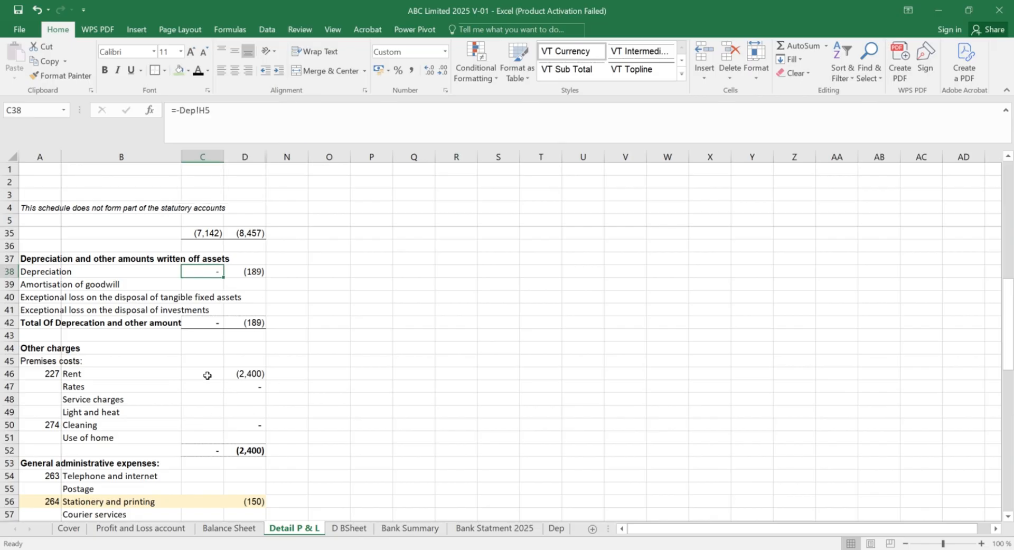
# Step: Work out 120% of the 2024 rent in N46 with =D46*120%, and clear the cell again
pyautogui.click(207, 376)
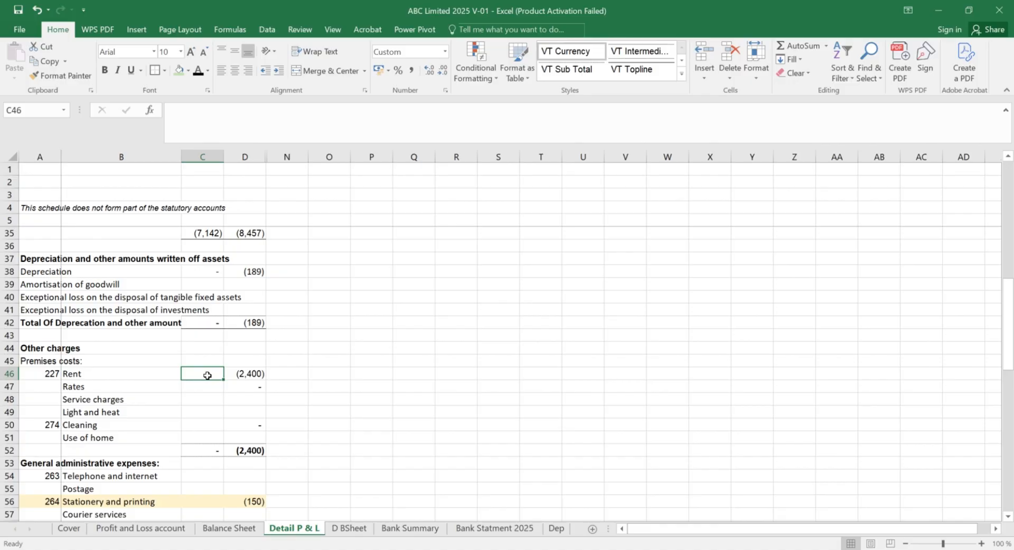
pyautogui.press('Right')
pyautogui.press('Right')
pyautogui.write('=')
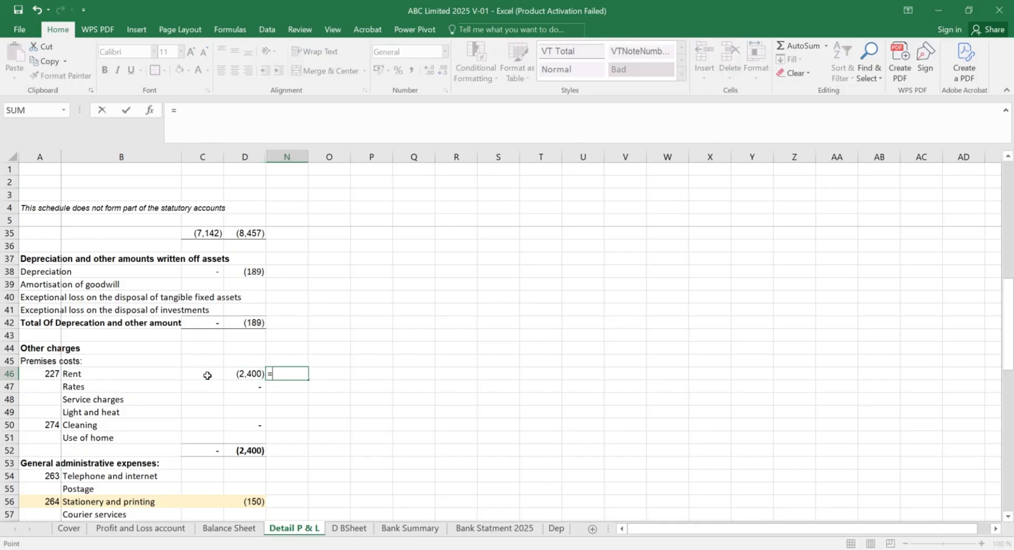
pyautogui.press('Left')
pyautogui.write('*120')
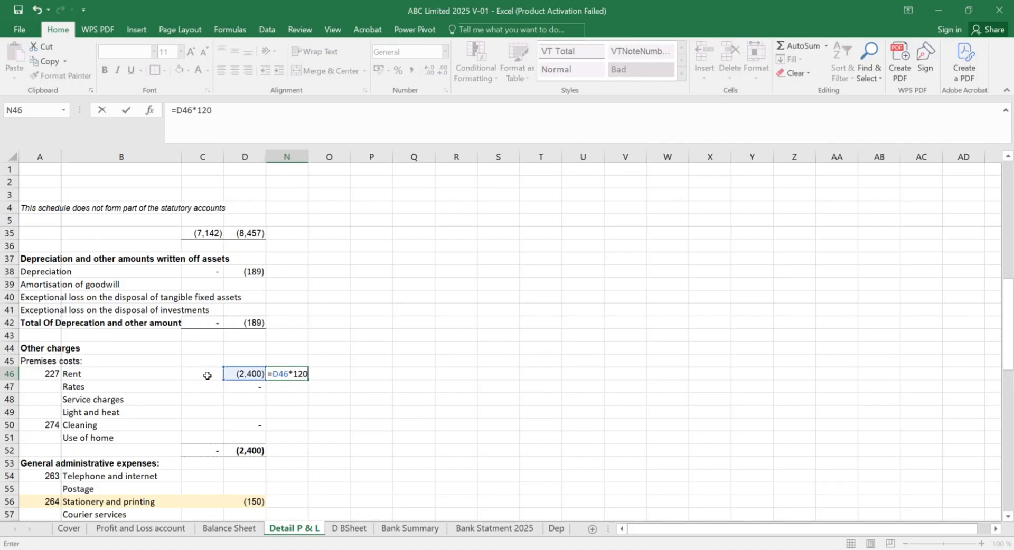
pyautogui.write('%')
pyautogui.press('Return')
pyautogui.press('Up')
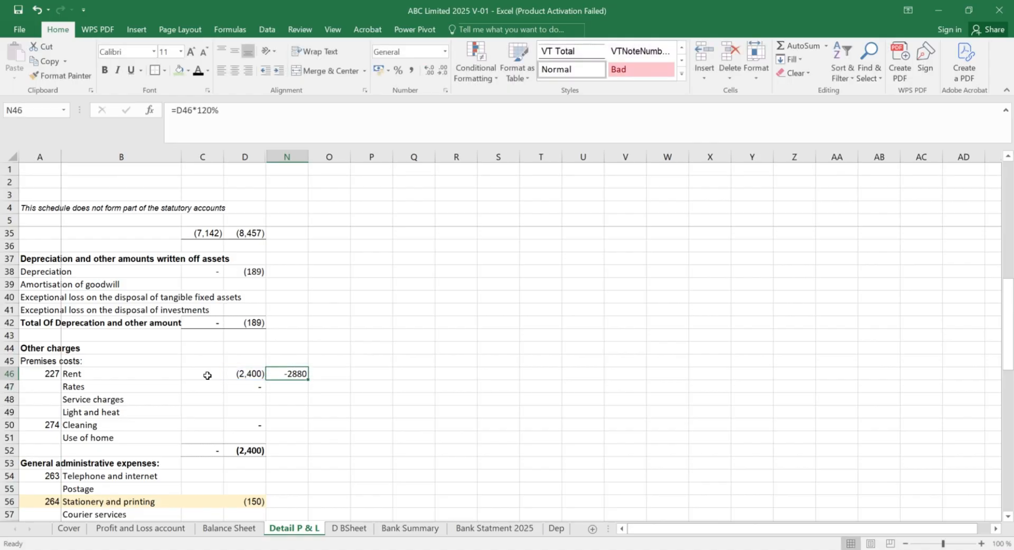
pyautogui.press('BackSpace')
# Step: Enter -3000 as the 2025 Rent in C46
pyautogui.click(207, 375)
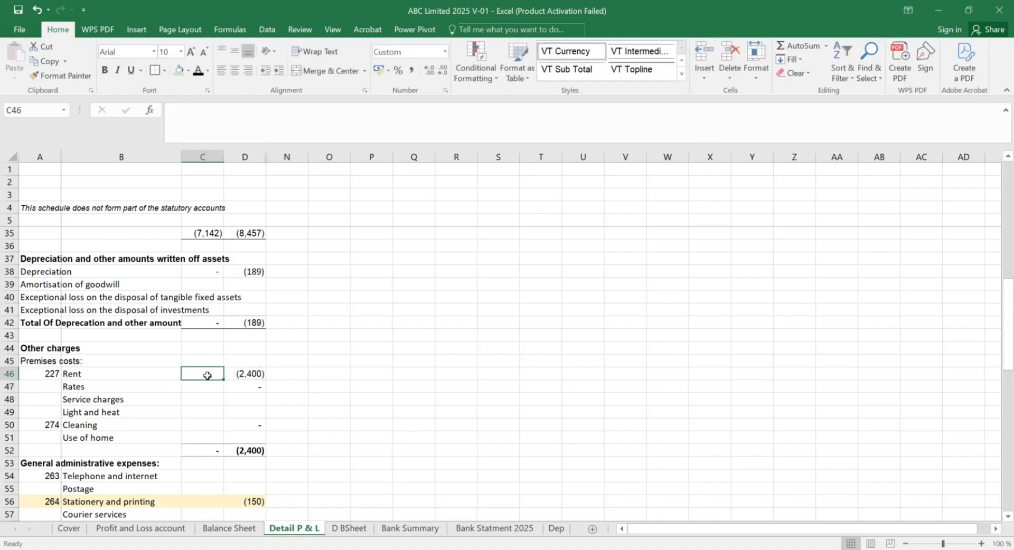
pyautogui.write('-3000')
pyautogui.press('Return')
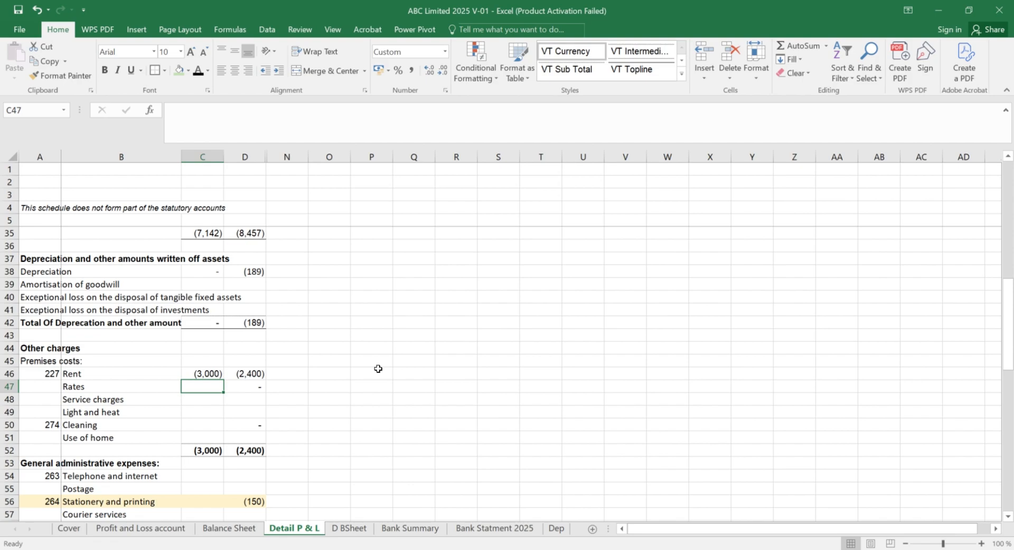
# Step: Enter -200 as the 2025 Cleaning cost in C50 under Premises costs
pyautogui.scroll(-1, 369, 343)
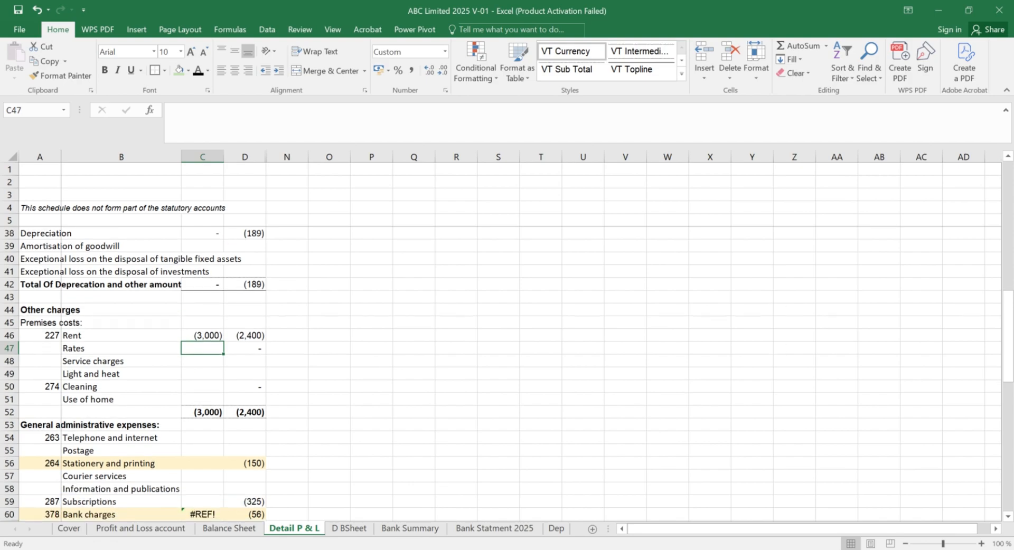
pyautogui.scroll(2, 369, 343)
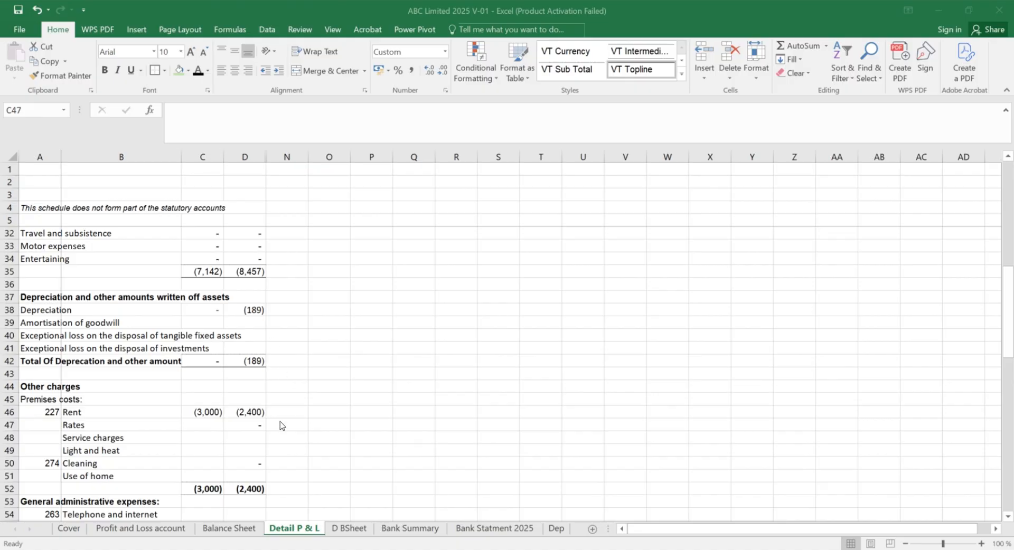
pyautogui.click(213, 465)
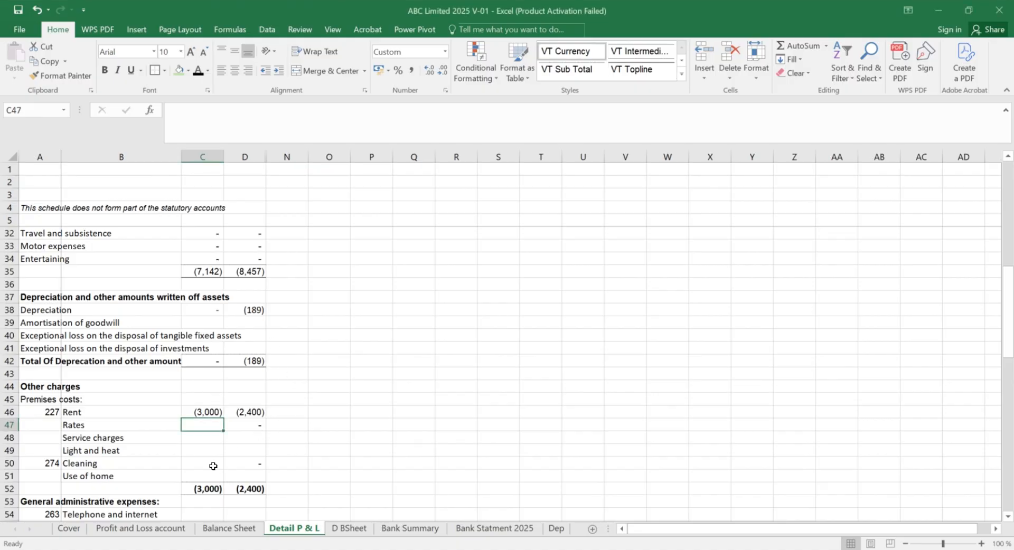
pyautogui.click(212, 466)
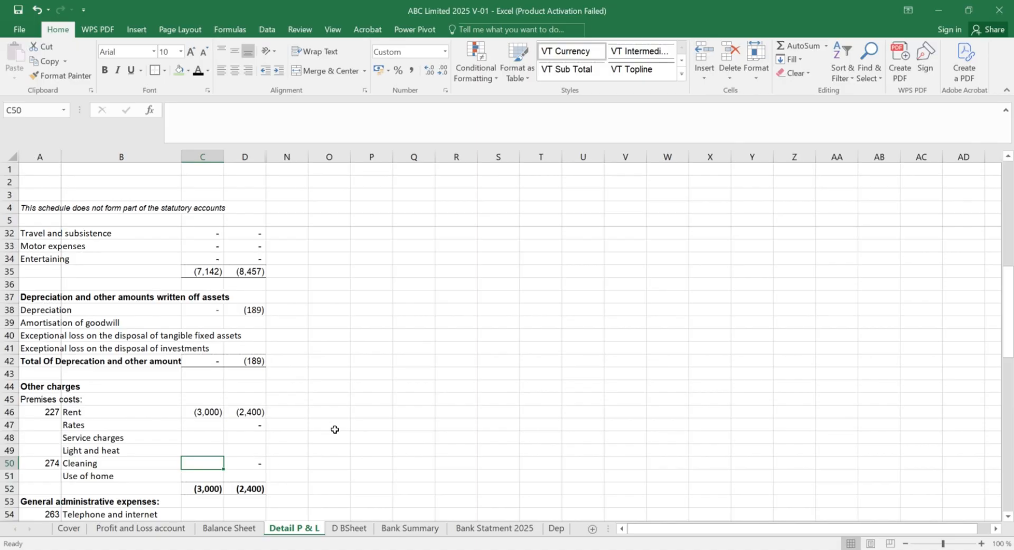
pyautogui.write('-200')
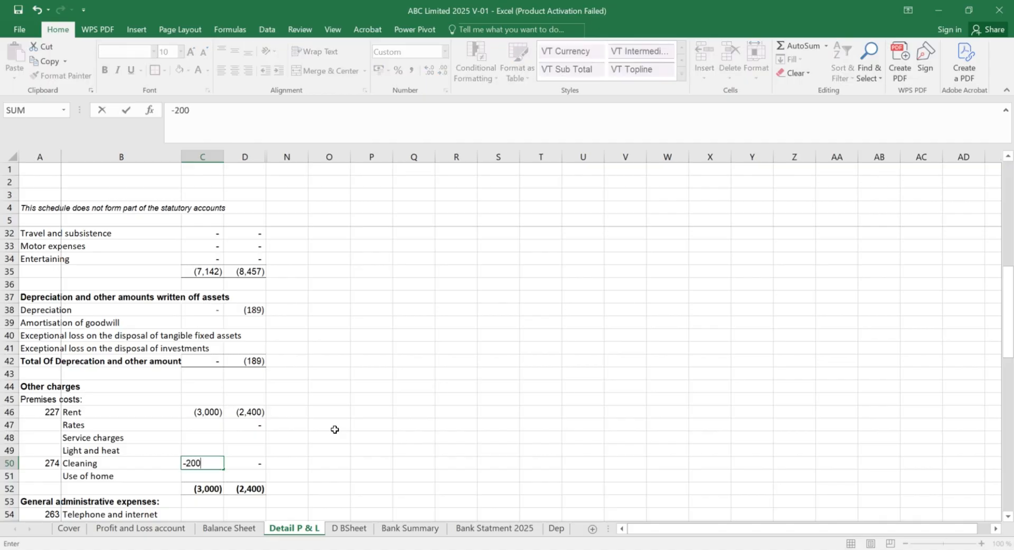
pyautogui.press('Return')
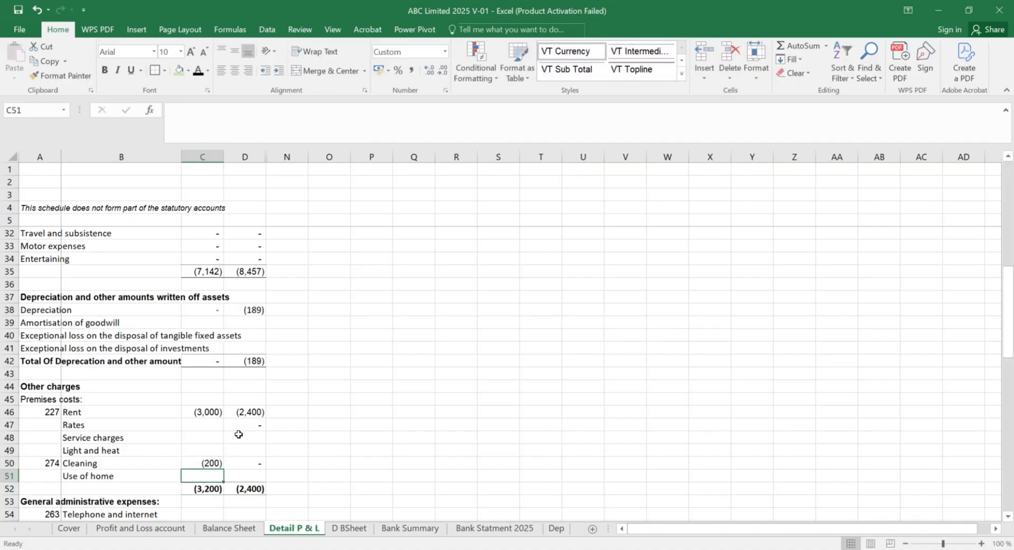
# Step: Enter -100 as the 2025 Telephone and internet expense in C54 under General administrative expenses
pyautogui.scroll(-4, 239, 433)
pyautogui.click(223, 391)
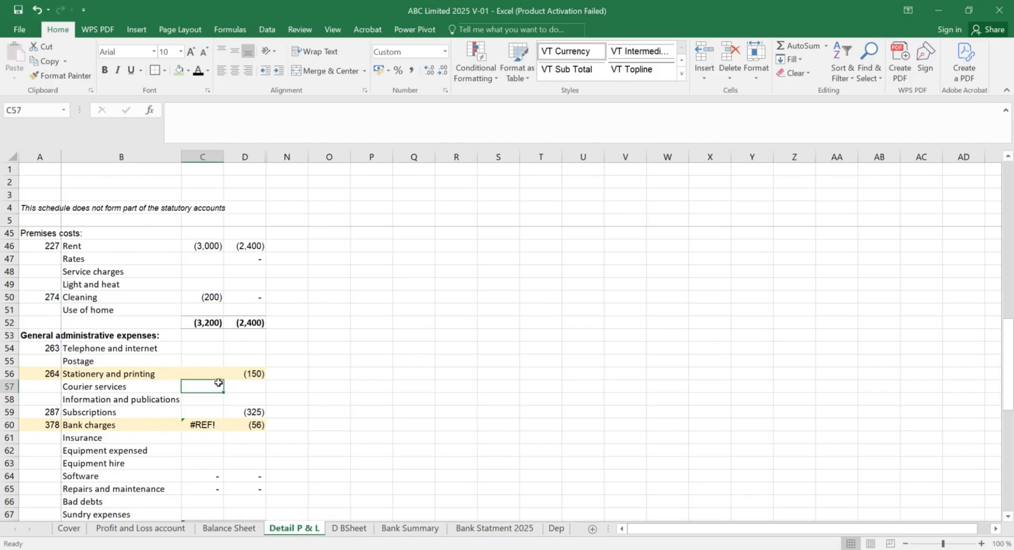
pyautogui.click(219, 378)
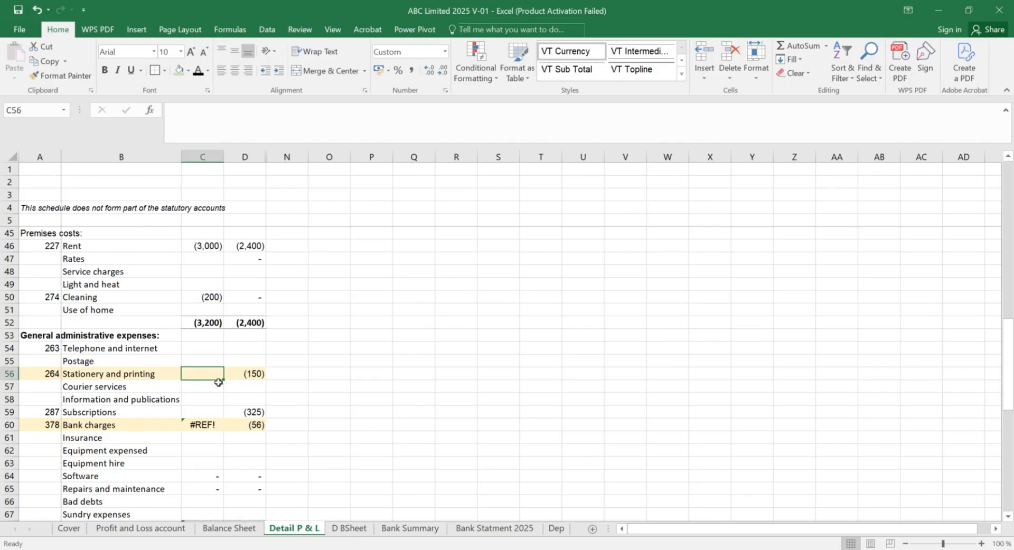
pyautogui.press('Up')
pyautogui.press('Up')
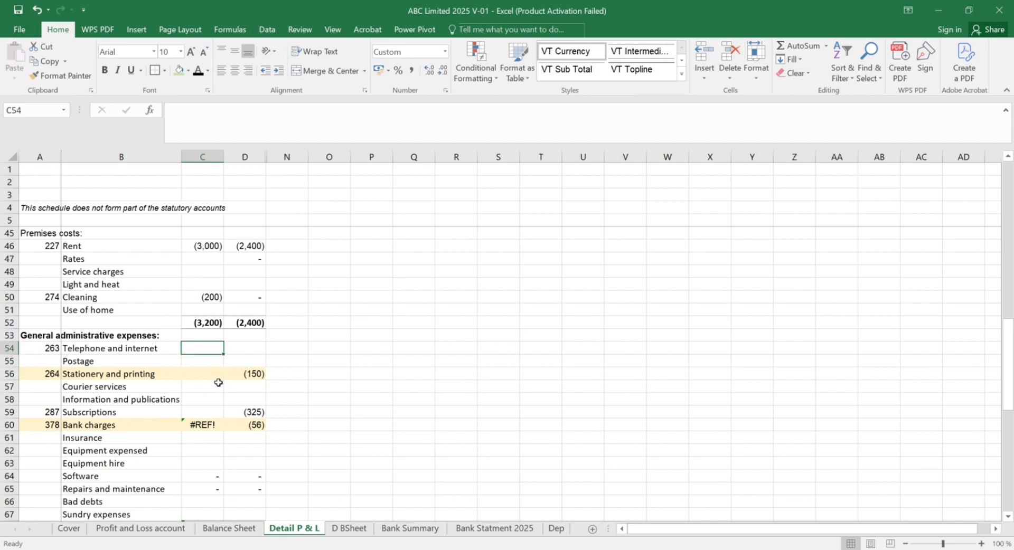
pyautogui.write('-100')
pyautogui.press('Return')
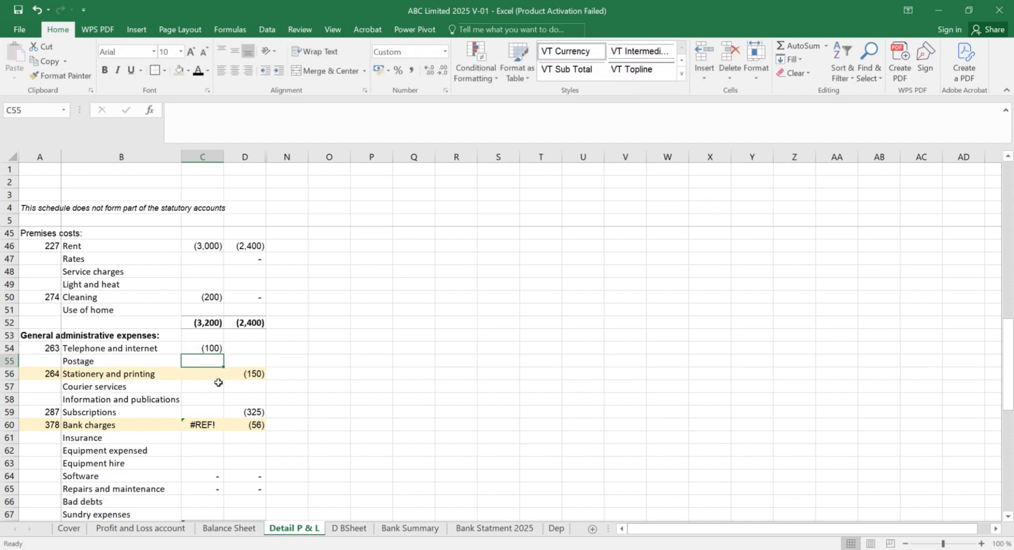
# Step: Enter -125 as the 2025 Stationery and printing expense in C56
pyautogui.press('Down')
pyautogui.write('-125')
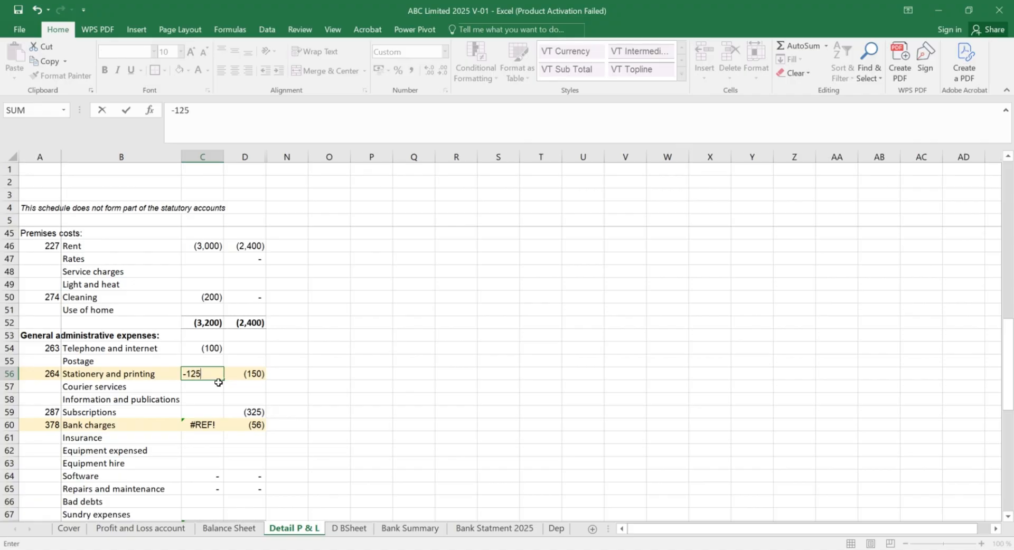
pyautogui.press('Return')
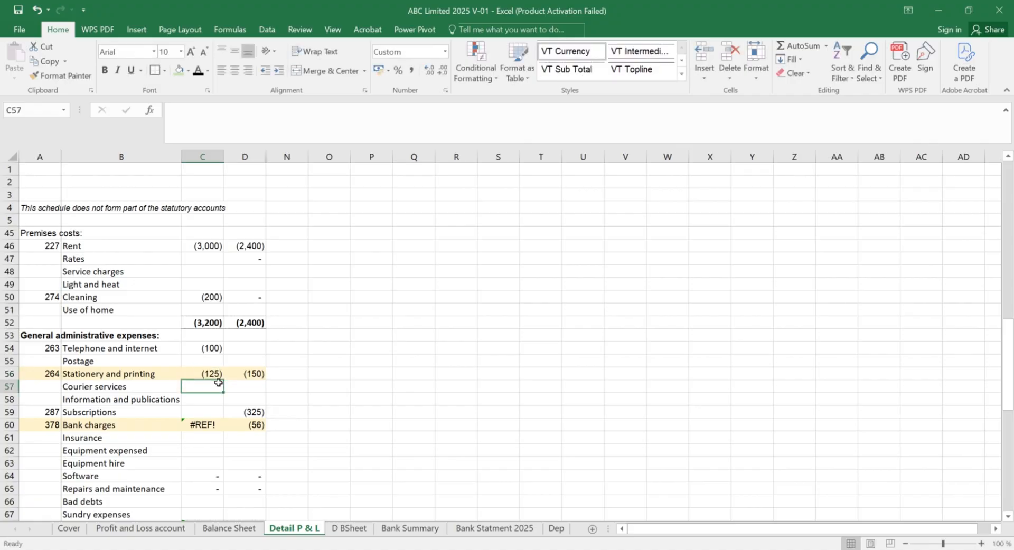
# Step: Enter -300 as the 2025 Subscriptions expense in C59
pyautogui.press('Down')
pyautogui.press('Down')
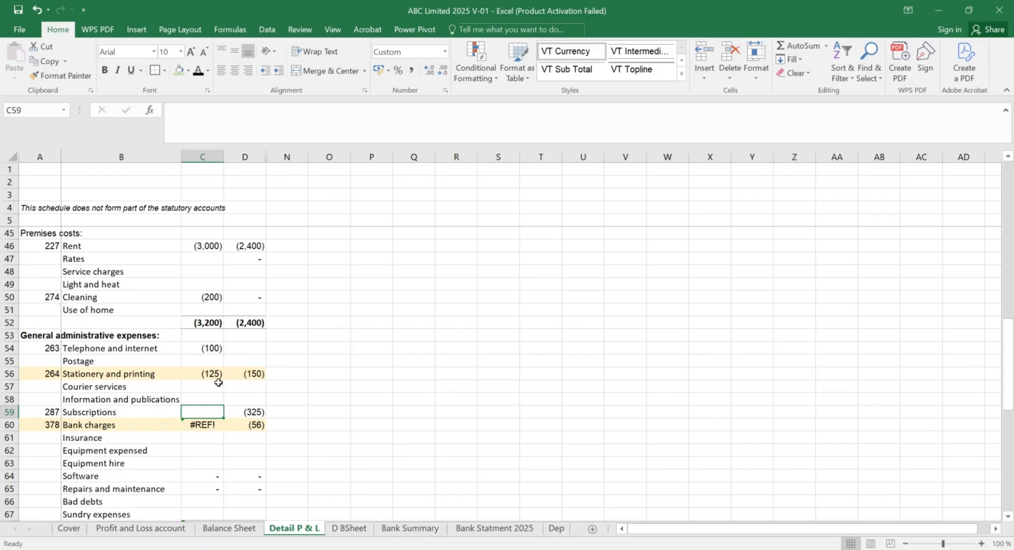
pyautogui.write('-300')
pyautogui.press('Return')
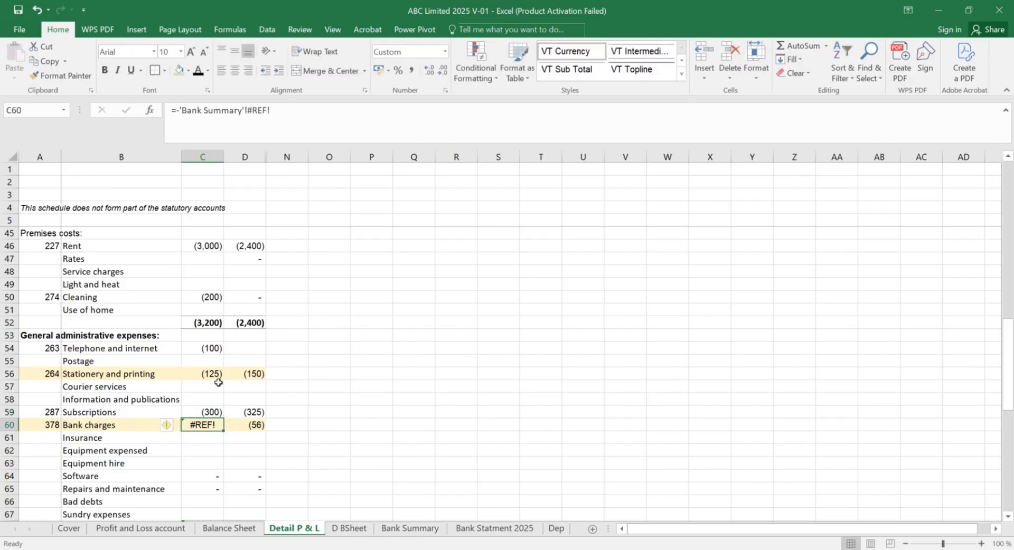
# Step: Replace the broken Bank charges formula in C60 with a negative link to the Bank C total in I7 of the Bank Summary sheet
pyautogui.write('=-')
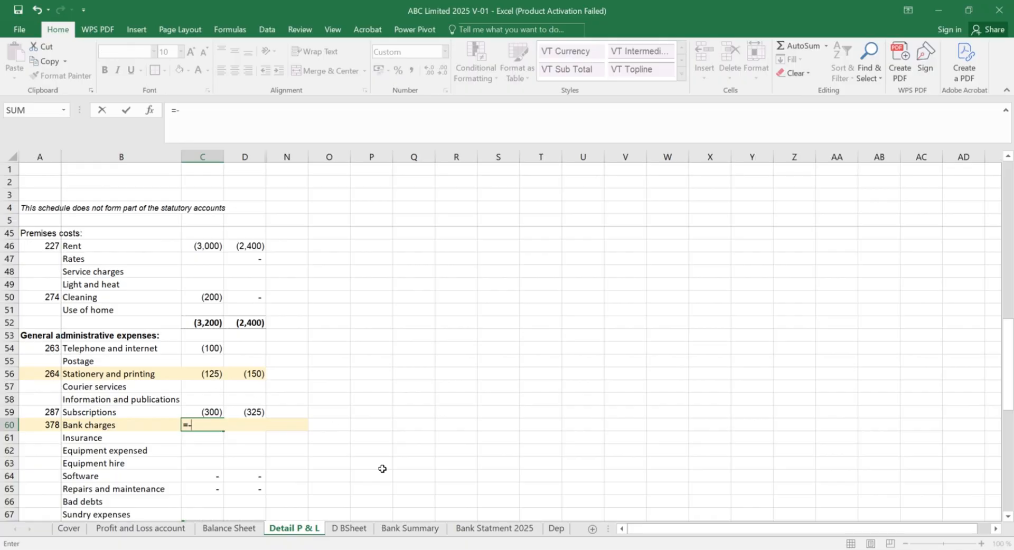
pyautogui.click(351, 529)
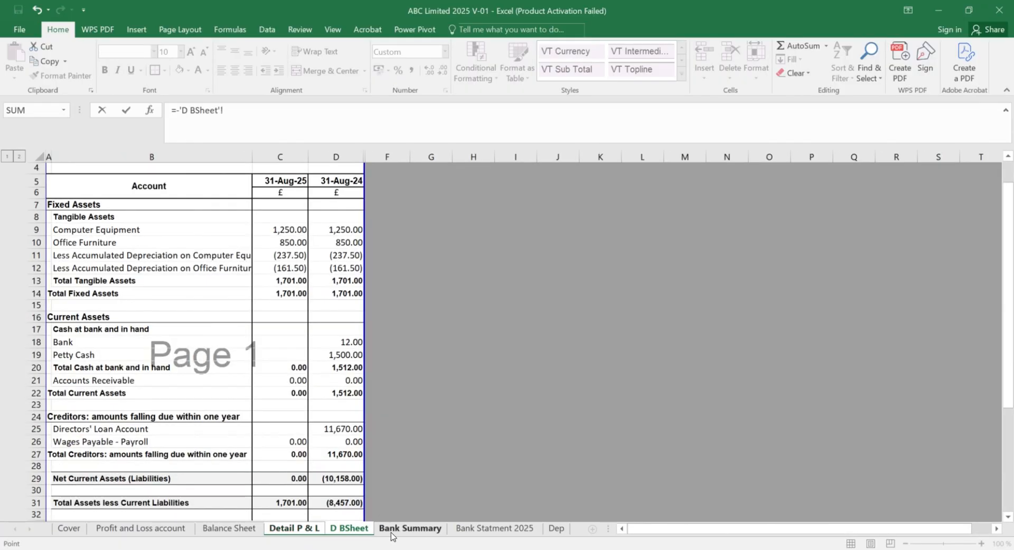
pyautogui.click(389, 530)
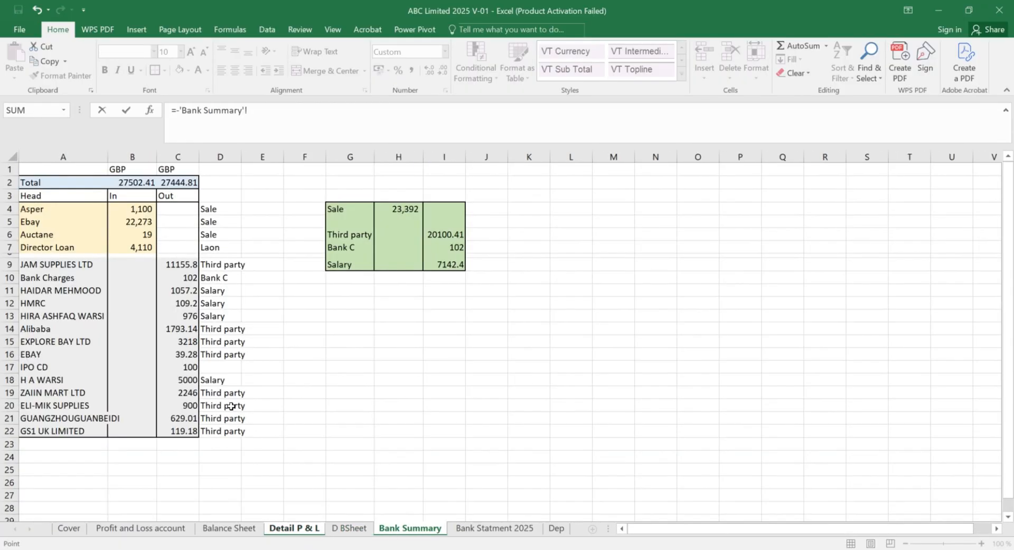
pyautogui.click(453, 243)
pyautogui.press('Return')
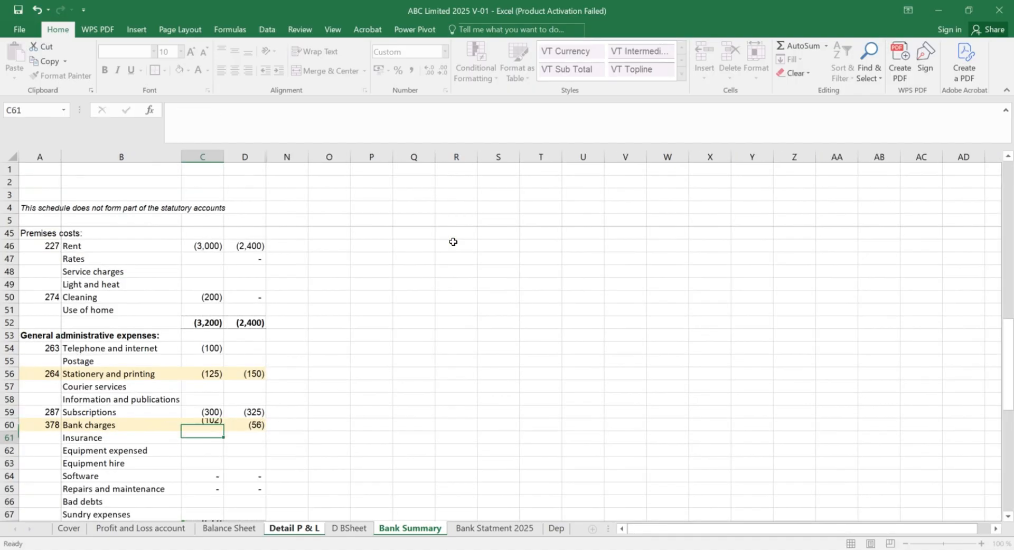
# Step: Enter -450 as the 2025 Accountancy fees in C71 under Legal and professional costs
pyautogui.scroll(-4, 332, 334)
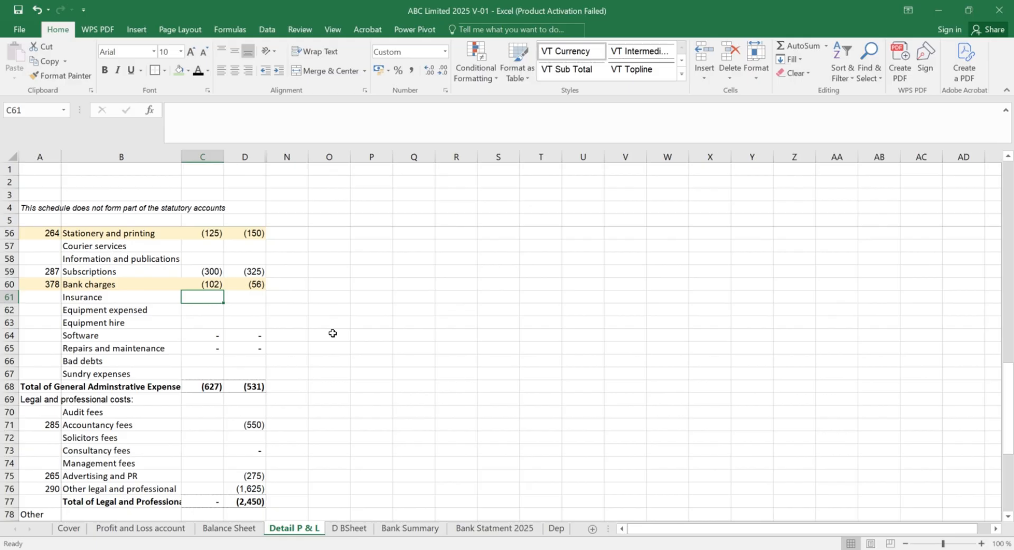
pyautogui.scroll(-2, 333, 333)
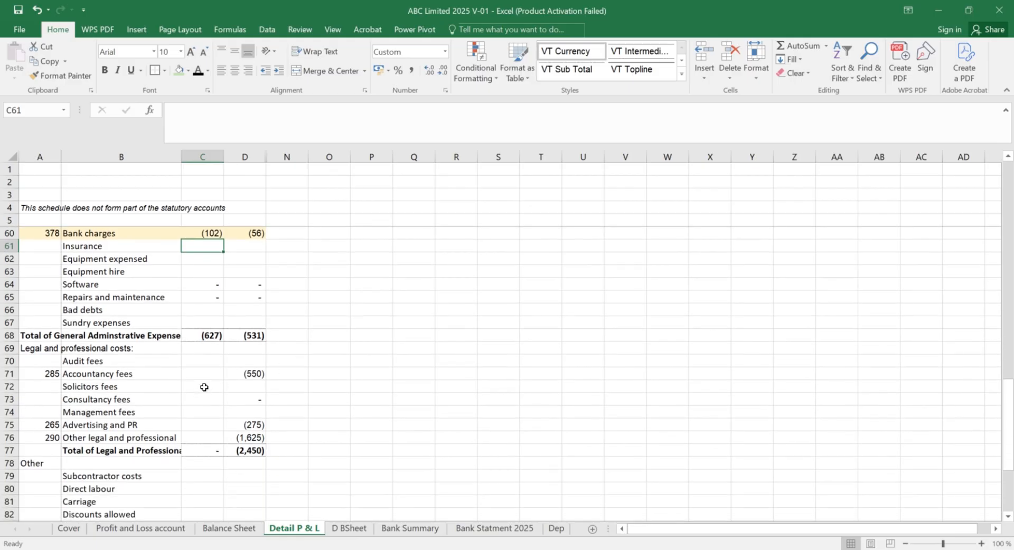
pyautogui.click(196, 381)
pyautogui.press('Up')
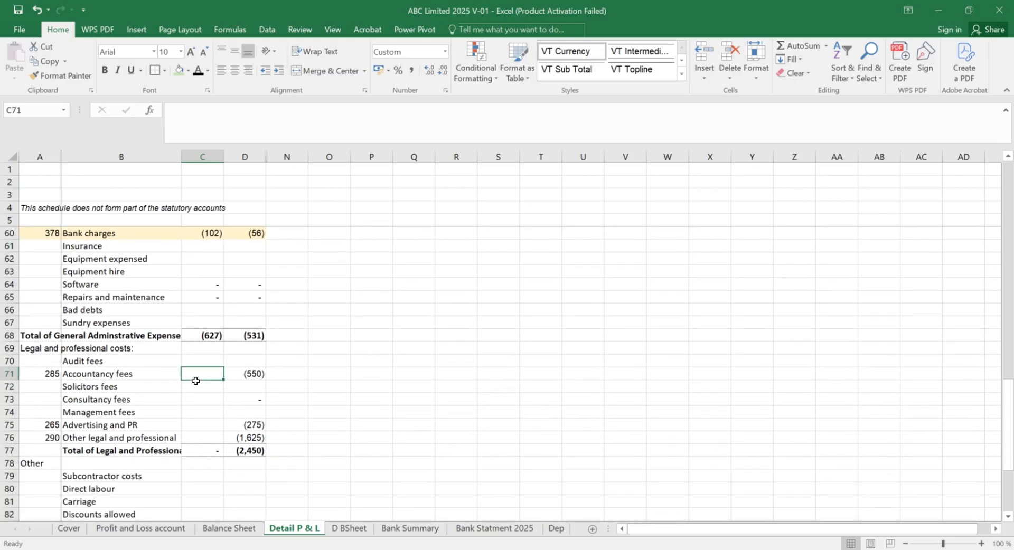
pyautogui.write('-450')
pyautogui.press('Return')
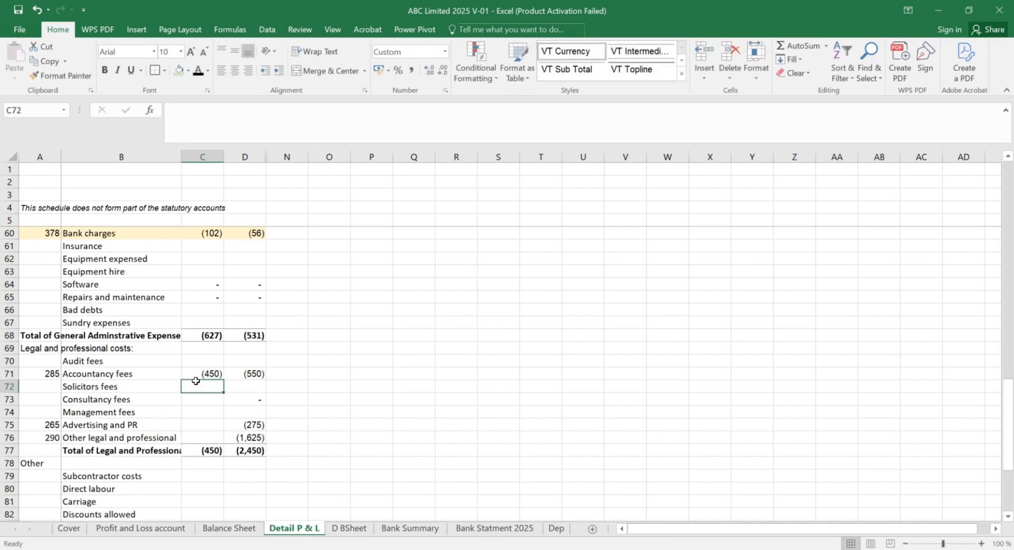
# Step: Enter -325 as the 2025 Advertising and PR cost in C75 and -150 as Other legal and professional in C76
pyautogui.scroll(-2, 399, 418)
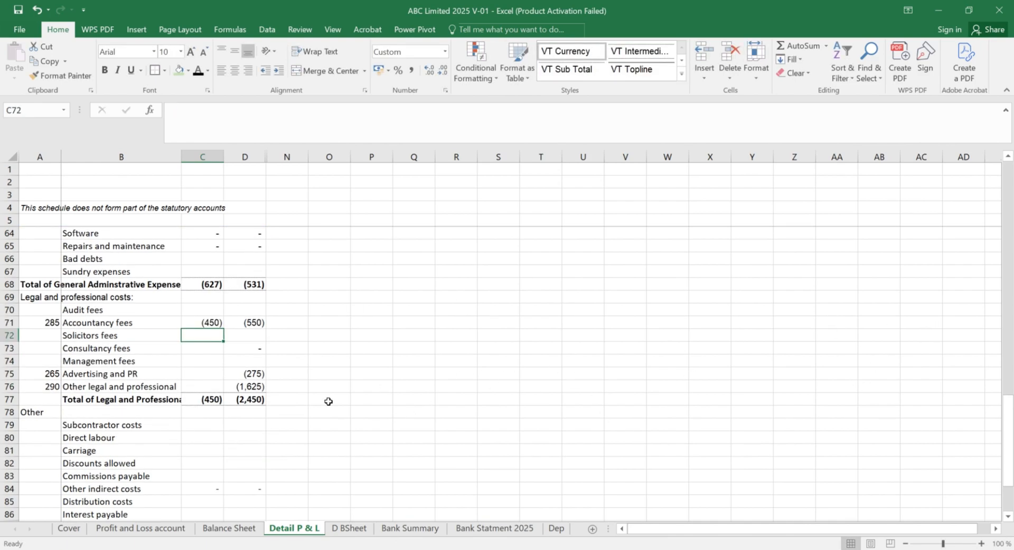
pyautogui.scroll(-2, 290, 425)
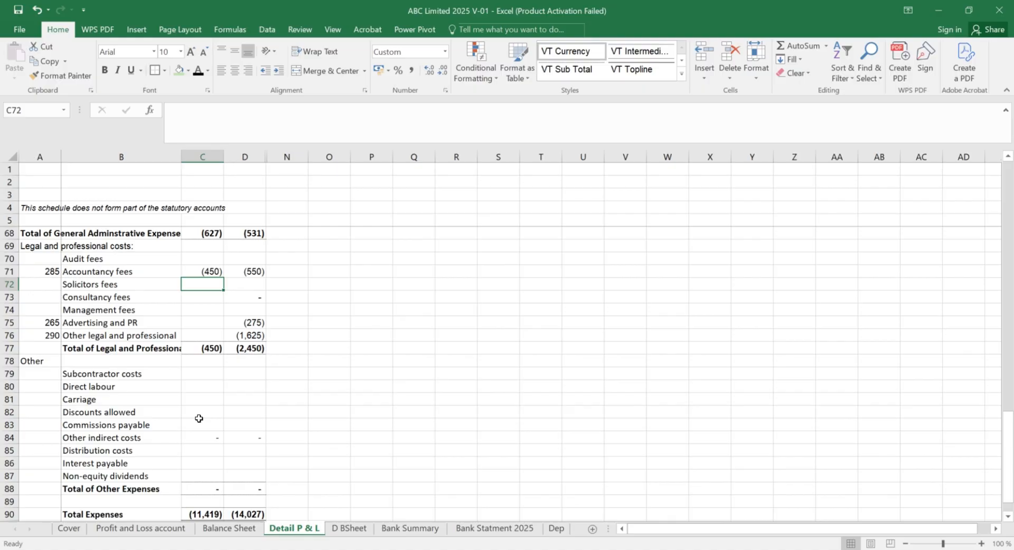
pyautogui.scroll(-1, 199, 418)
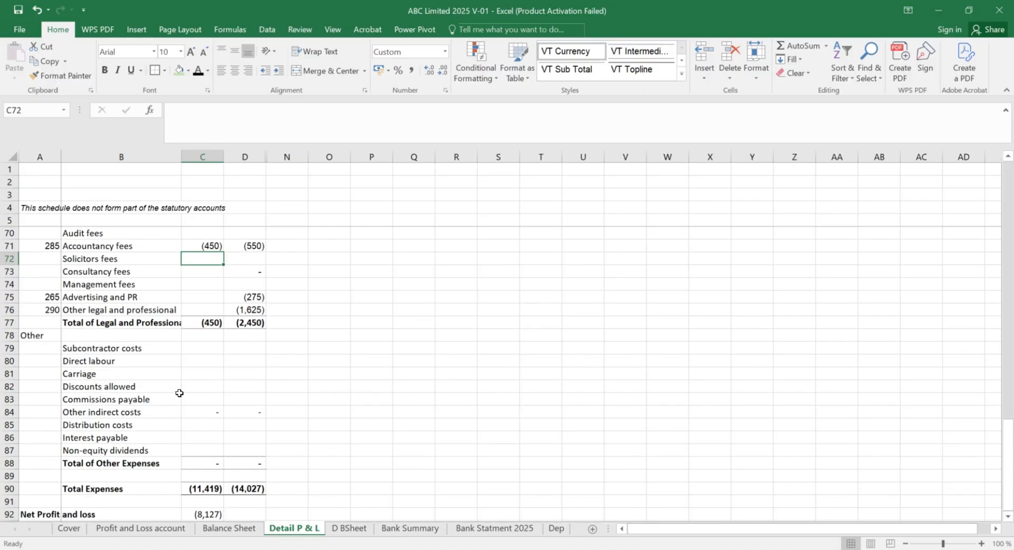
pyautogui.scroll(-2, 179, 392)
pyautogui.scroll(2, 179, 392)
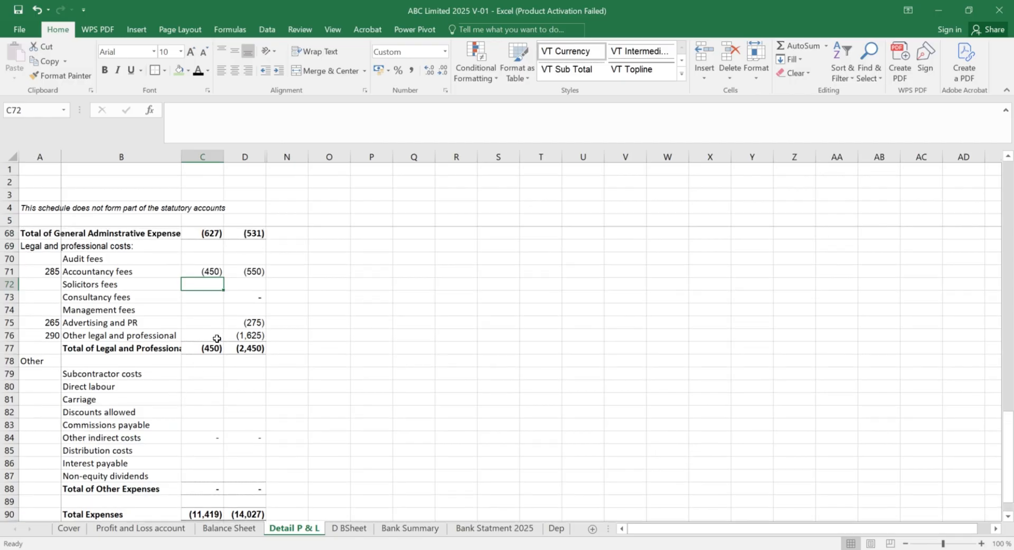
pyautogui.click(202, 331)
pyautogui.press('Up')
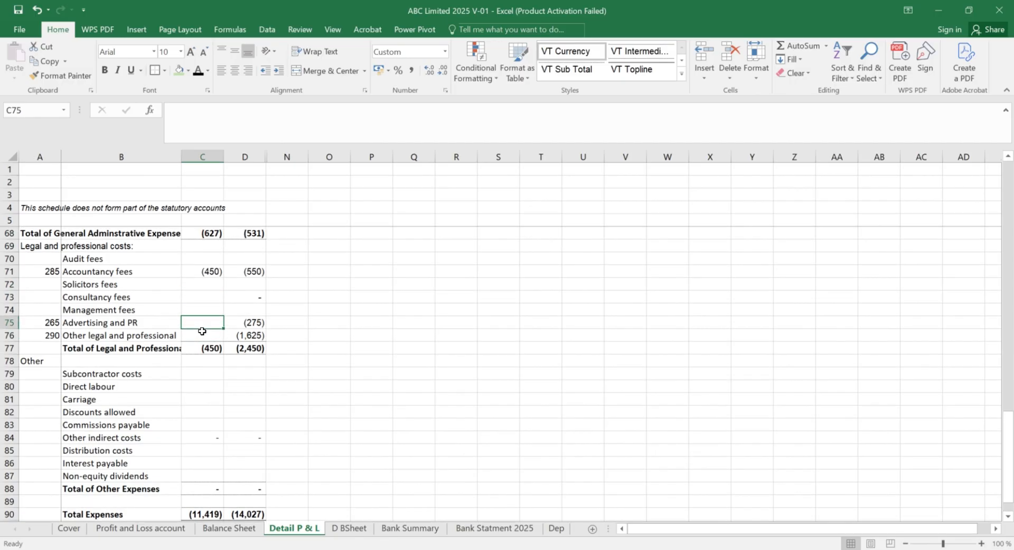
pyautogui.write('-325')
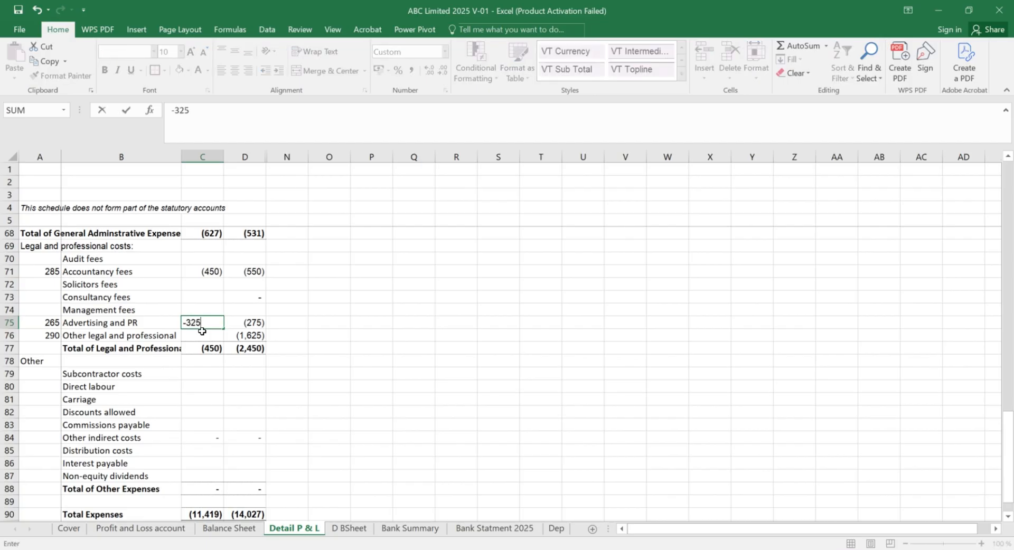
pyautogui.press('Return')
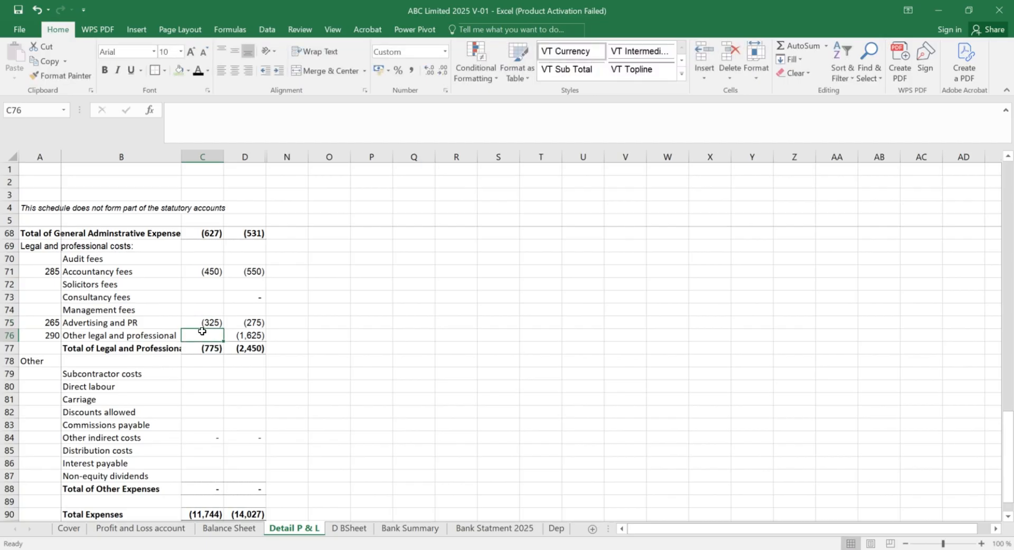
pyautogui.write('-150')
pyautogui.press('Return')
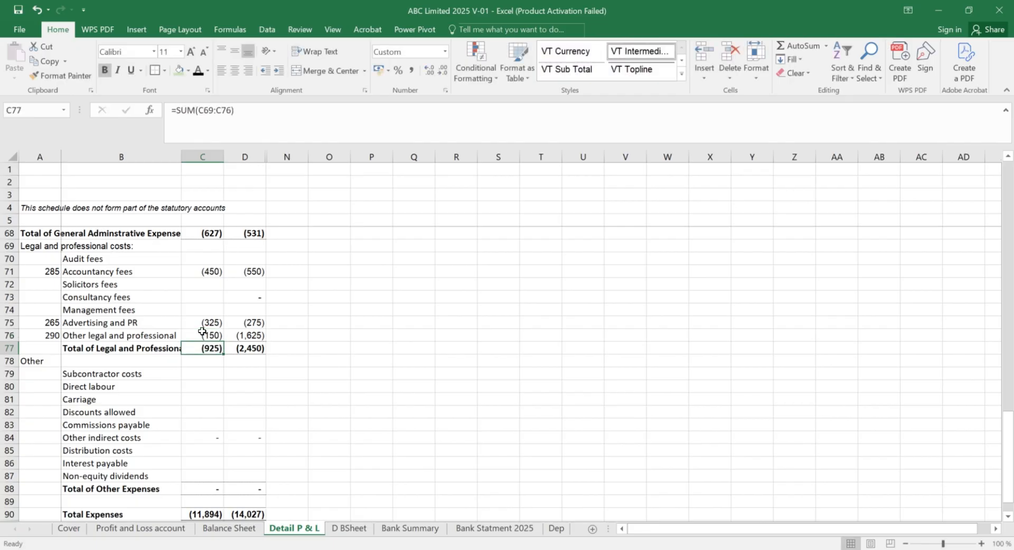
# Step: Review the entered 2025 expenses back up to the Depreciation line in C38, and open the Dep sheet with the asset details
pyautogui.scroll(-2, 215, 374)
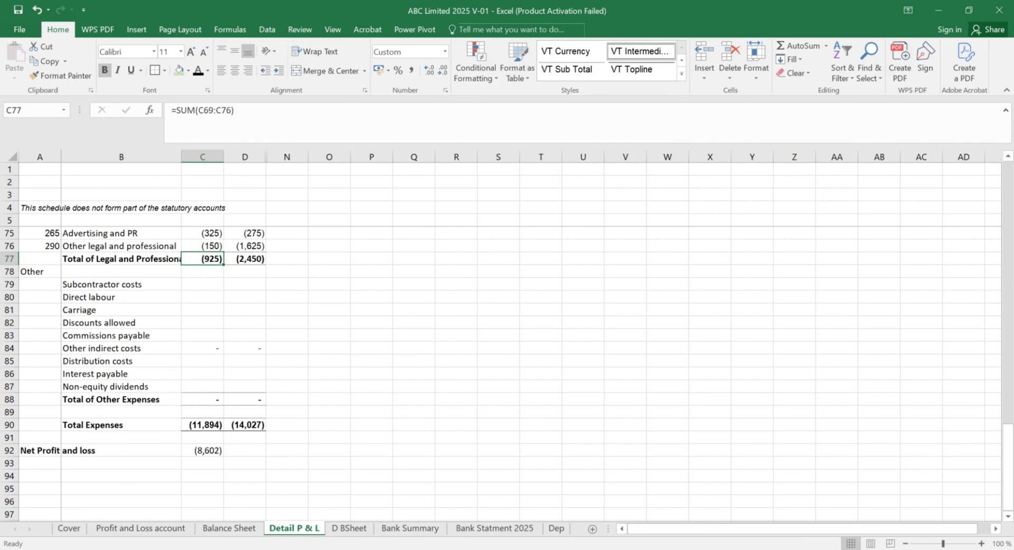
pyautogui.hotkey('alt', 'Tab')
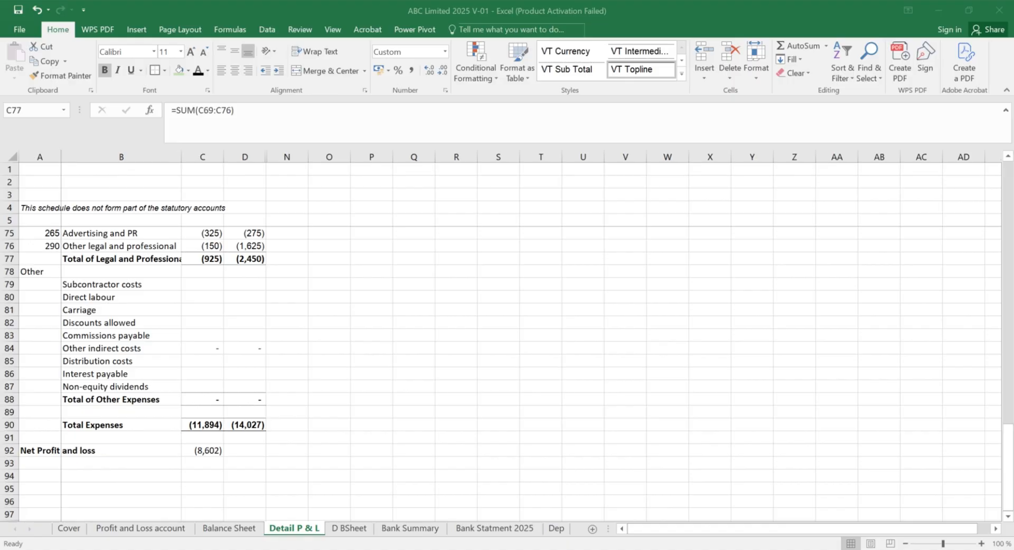
pyautogui.scroll(3, 343, 361)
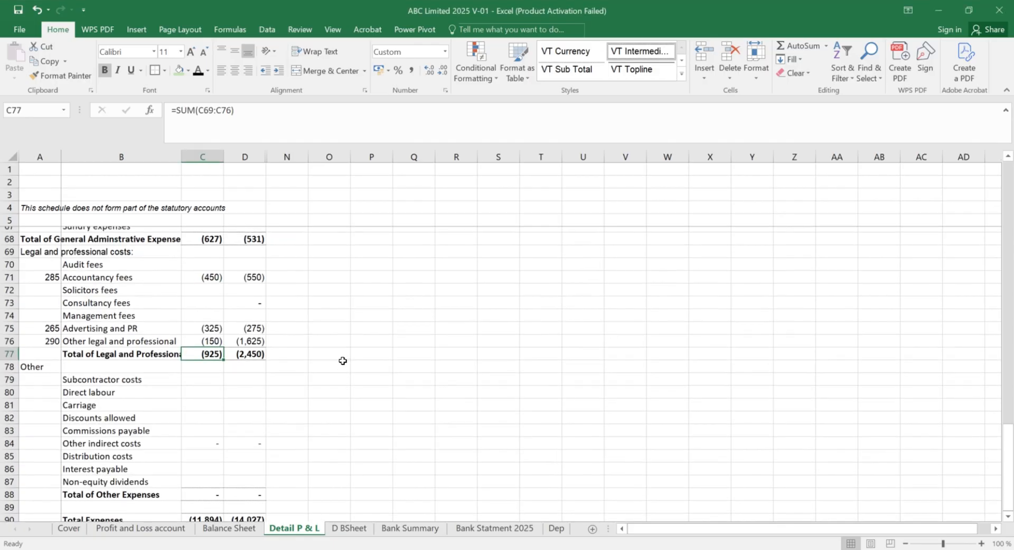
pyautogui.scroll(6, 343, 360)
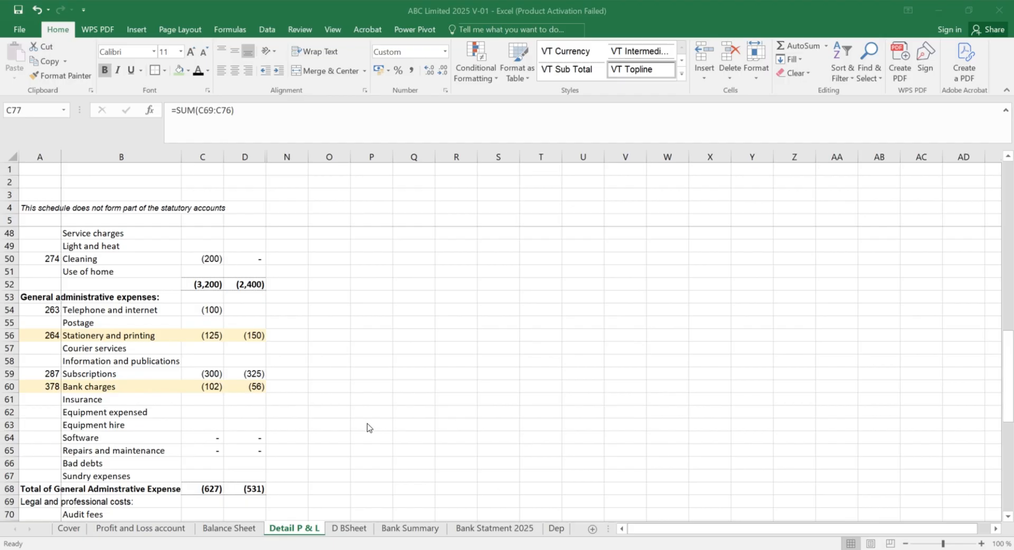
pyautogui.click(360, 396)
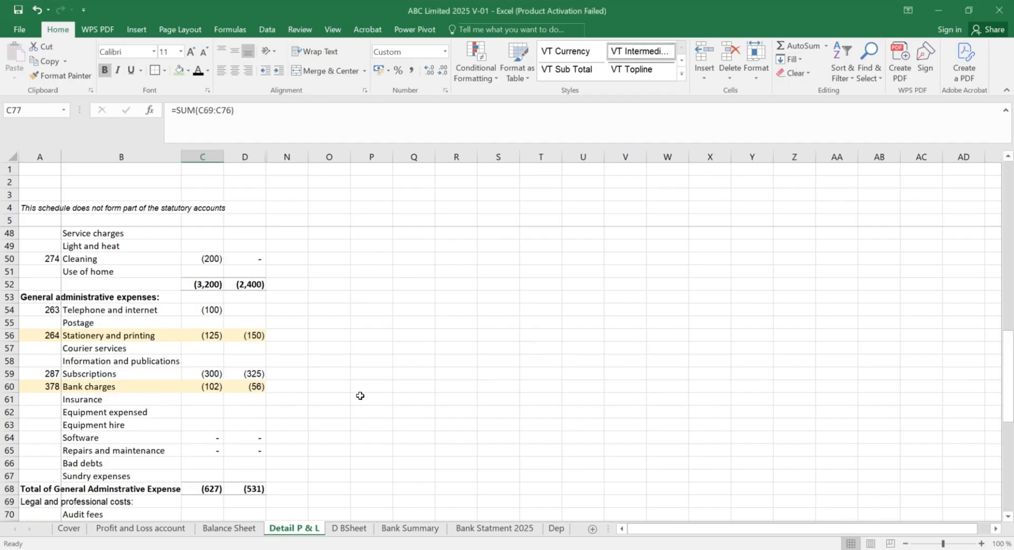
pyautogui.scroll(2, 360, 396)
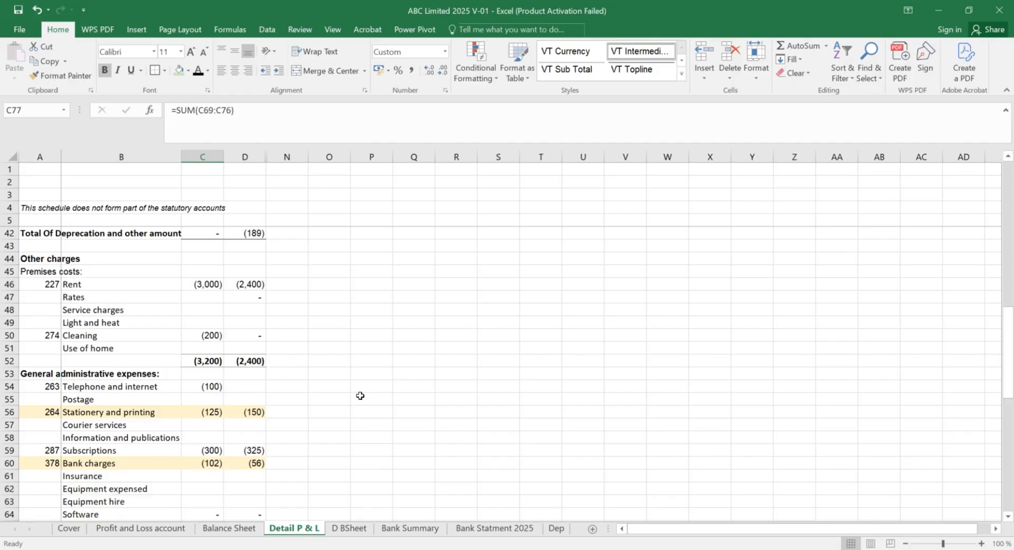
pyautogui.scroll(6, 360, 396)
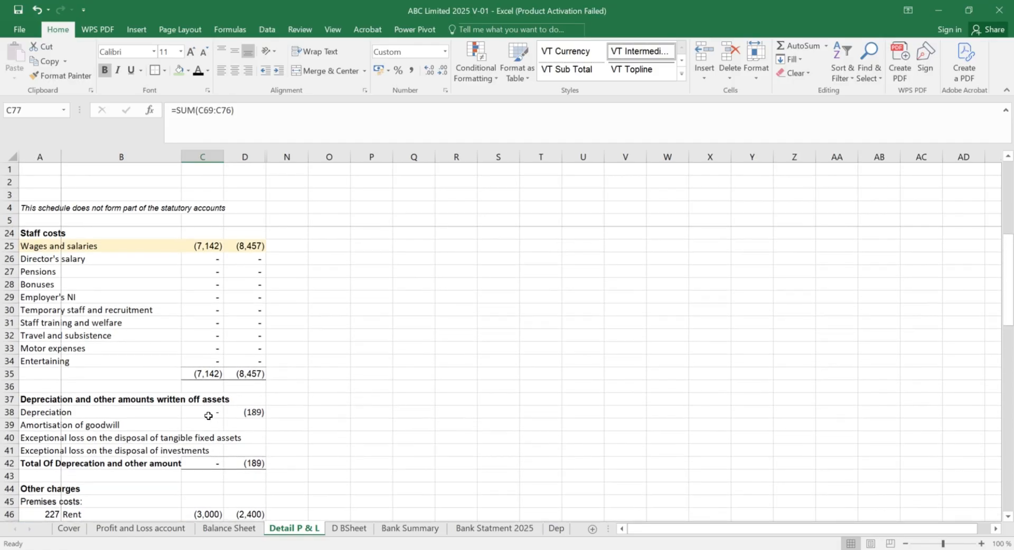
pyautogui.click(209, 412)
pyautogui.click(555, 528)
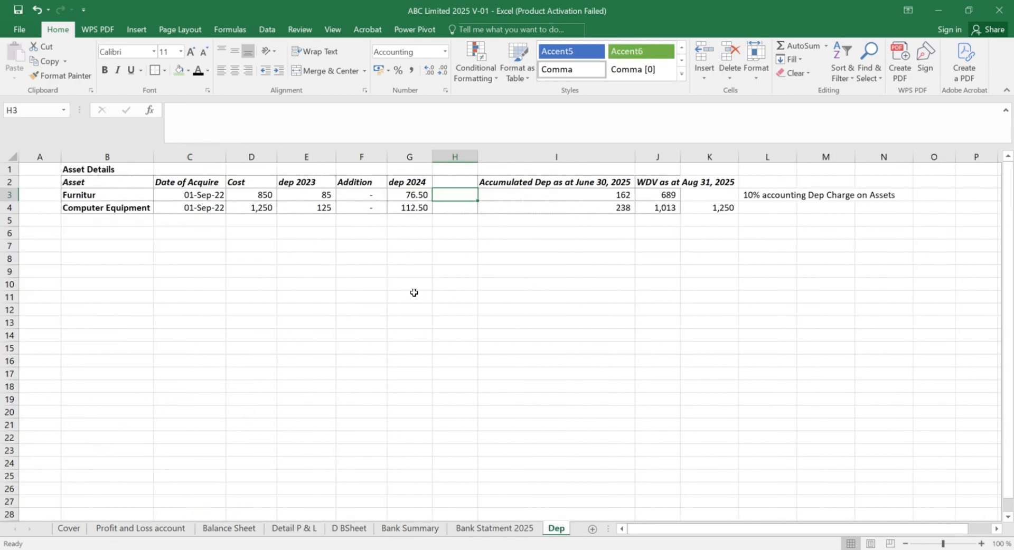
# Step: Copy the dep 2024 heading from G2 into H2 of the Dep sheet and change it to dep 2025
pyautogui.press('Up')
pyautogui.press('Left')
pyautogui.hotkey('ctrl', 'c')
pyautogui.press('Right')
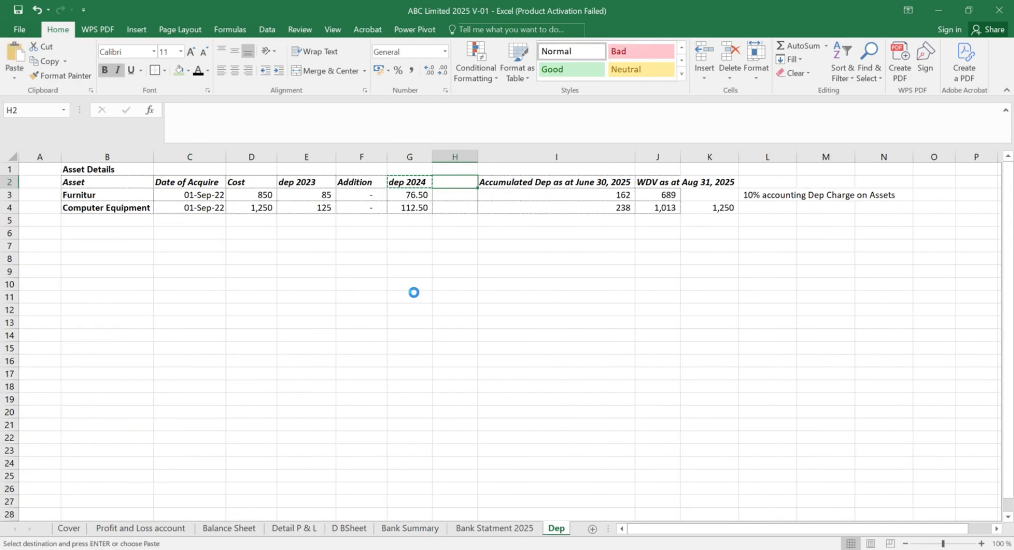
pyautogui.hotkey('ctrl', 'v')
pyautogui.press('F2')
pyautogui.press('BackSpace')
pyautogui.write('5')
pyautogui.press('Return')
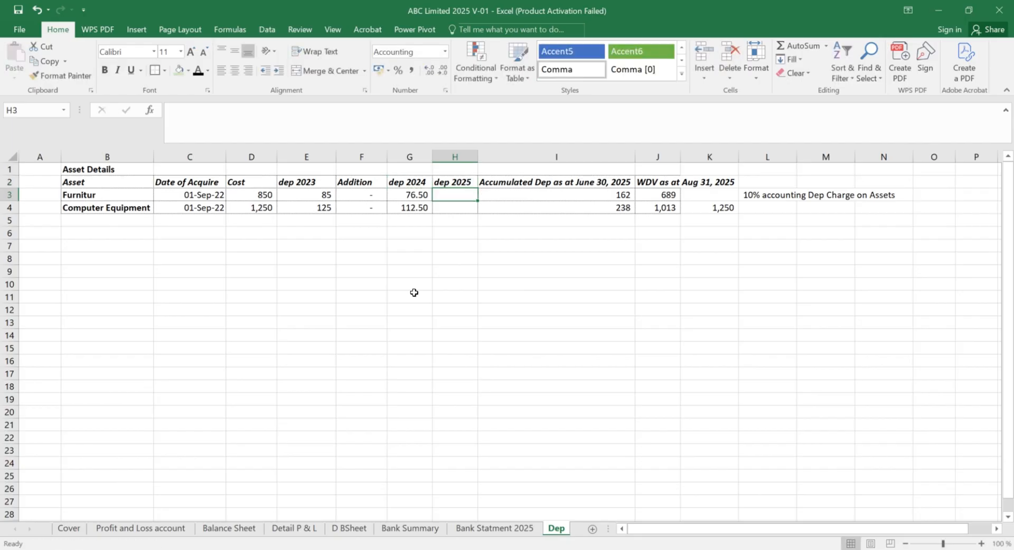
# Step: Enter the formula =D3-E3+F3-G3 for Furnitur under dep 2025 in H3, accepting the proposed correction of the stray bracket
pyautogui.write('=')
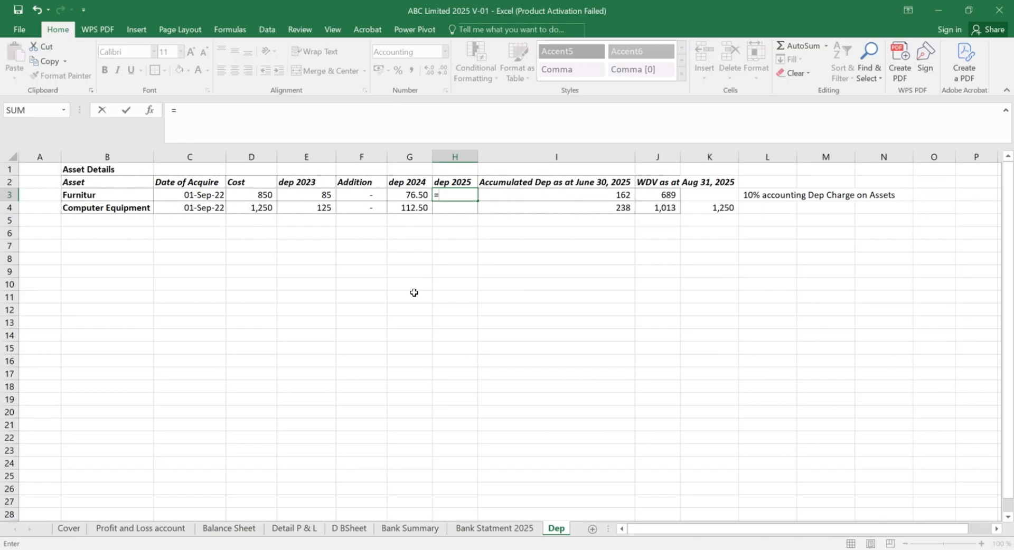
pyautogui.press('Left')
pyautogui.press('Left')
pyautogui.press('Left')
pyautogui.press('Left')
pyautogui.press('Left')
pyautogui.press('Right')
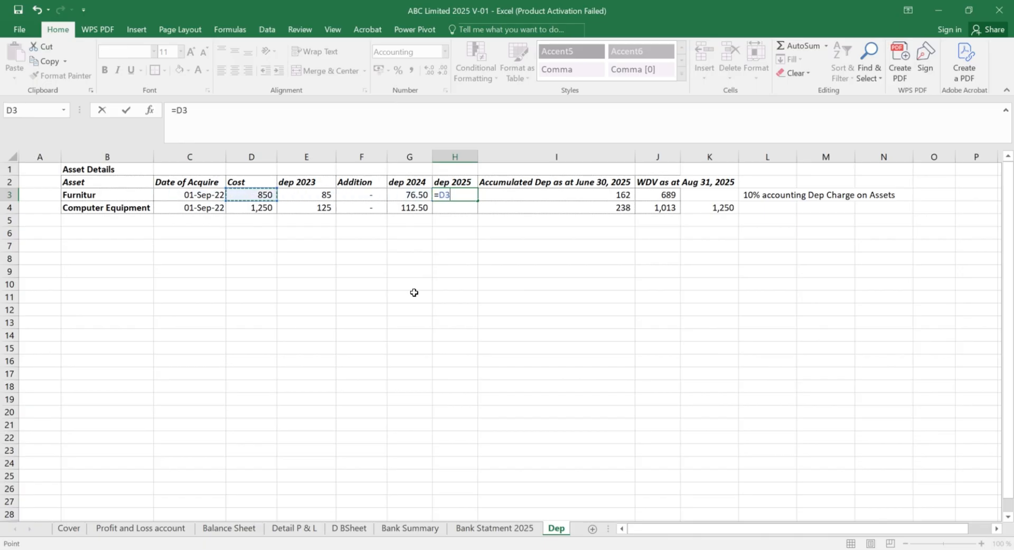
pyautogui.write('-')
pyautogui.press('Left')
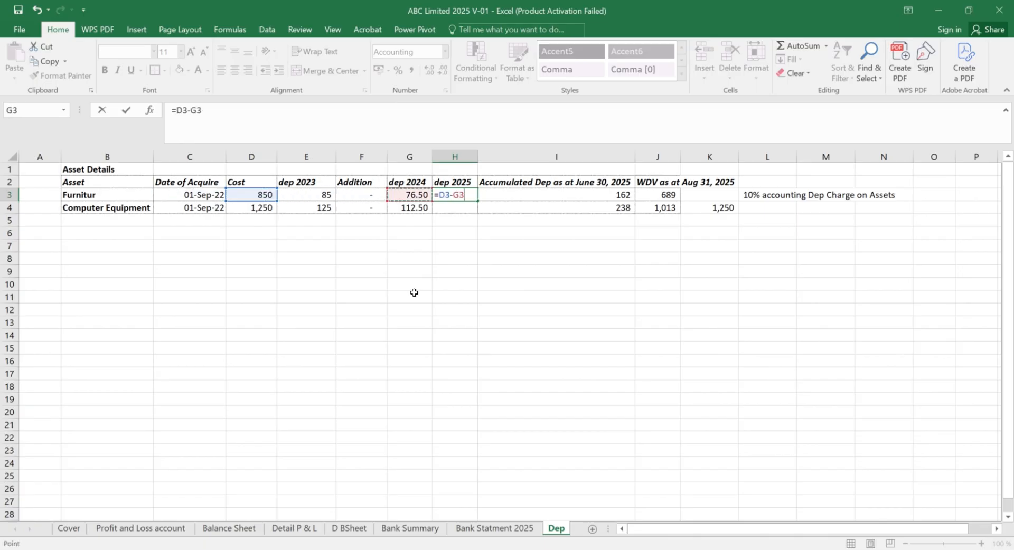
pyautogui.press('Left')
pyautogui.press('Left')
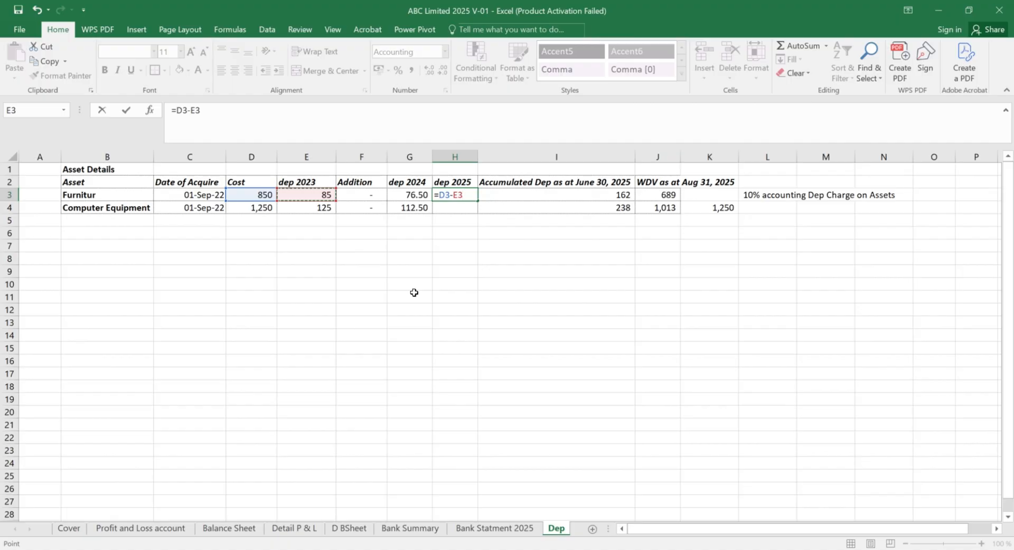
pyautogui.write('+')
pyautogui.press('Up')
pyautogui.press('Up')
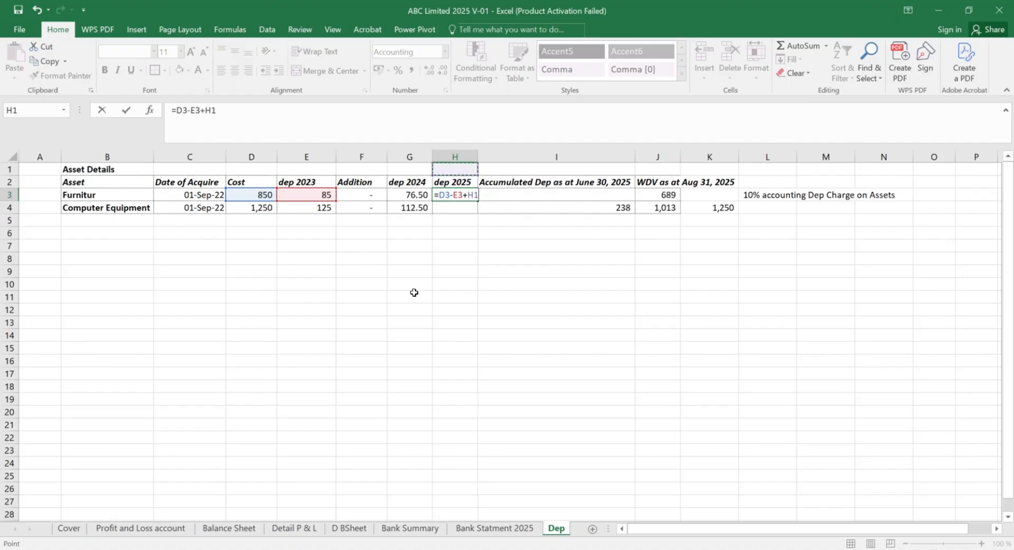
pyautogui.press('Down')
pyautogui.press('Down')
pyautogui.press('Left')
pyautogui.press('Left')
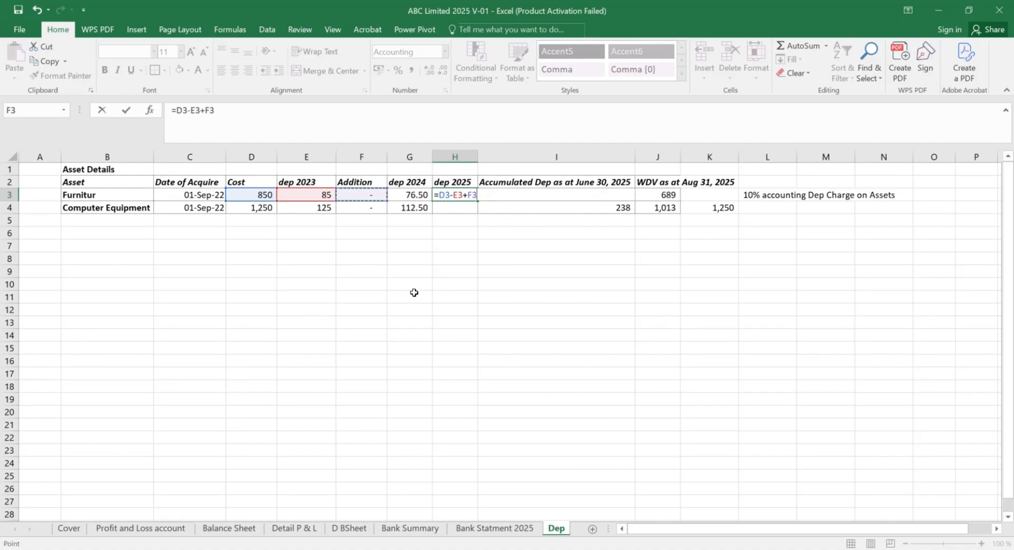
pyautogui.write('-')
pyautogui.press('Left')
pyautogui.write(')')
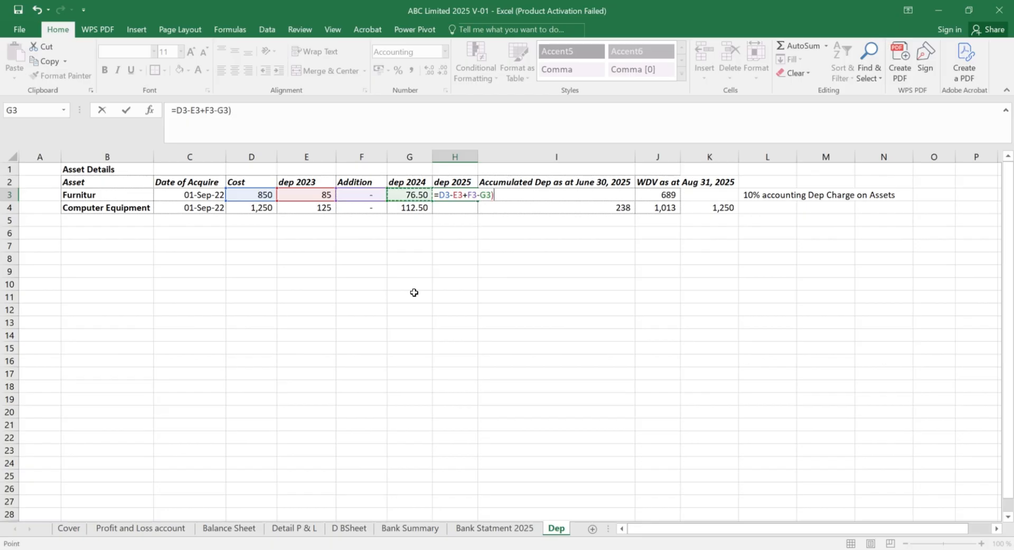
pyautogui.press('Return')
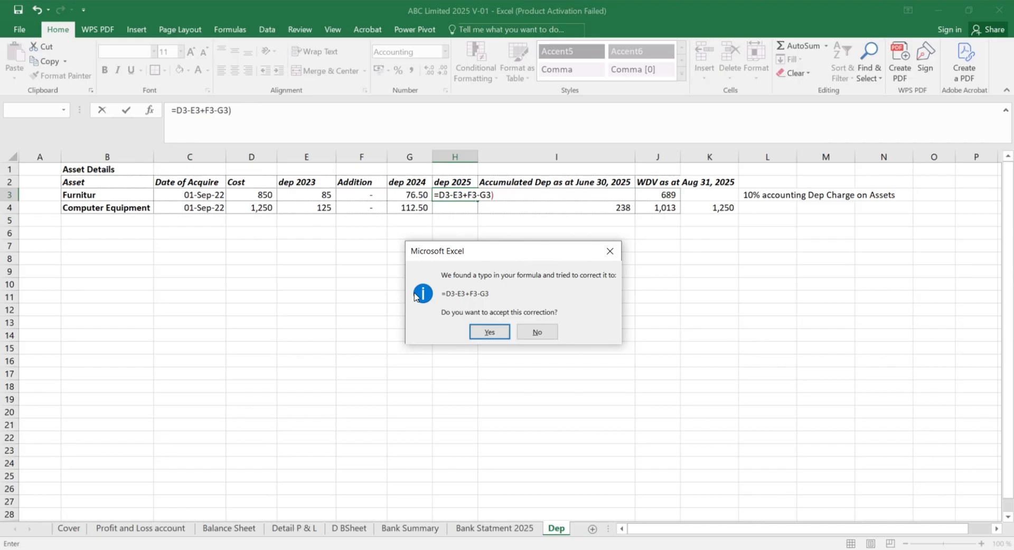
pyautogui.press('Return')
# Step: Edit the H3 formula to =(D3-E3+F3-G3)*10% to calculate the Furnitur depreciation for 2025
pyautogui.press('Up')
pyautogui.press('Right')
pyautogui.press('Down')
pyautogui.press('F2')
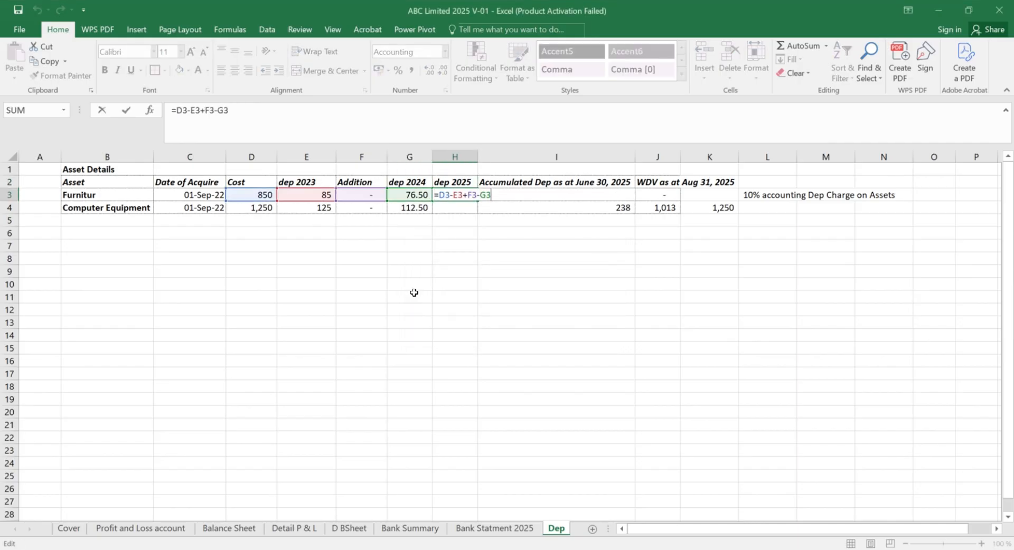
pyautogui.write(')')
pyautogui.press('Home')
pyautogui.press('Right')
pyautogui.write('(')
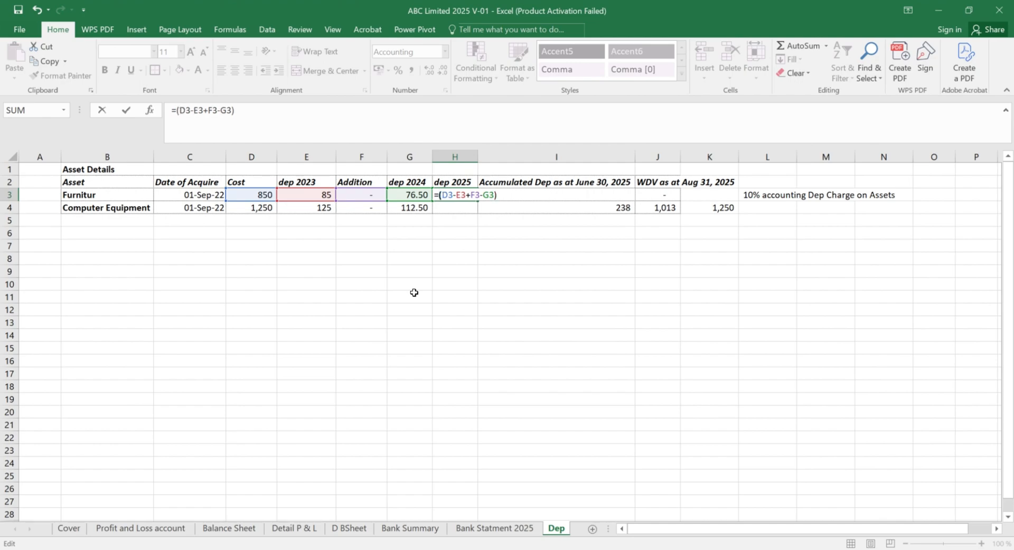
pyautogui.write('*10%')
pyautogui.hotkey('ctrl', 'Return')
pyautogui.write('c')
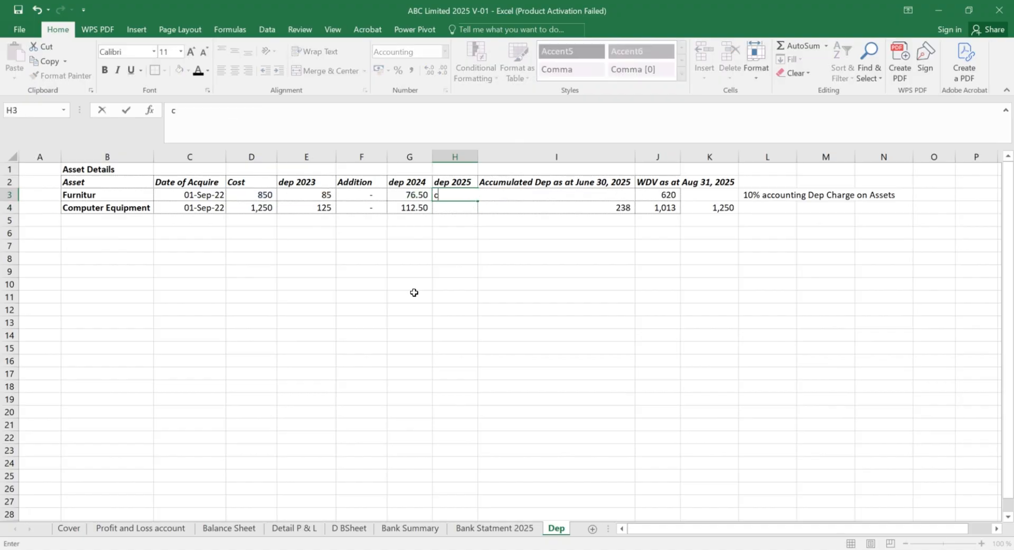
pyautogui.press('Return')
pyautogui.hotkey('ctrl', 'z')
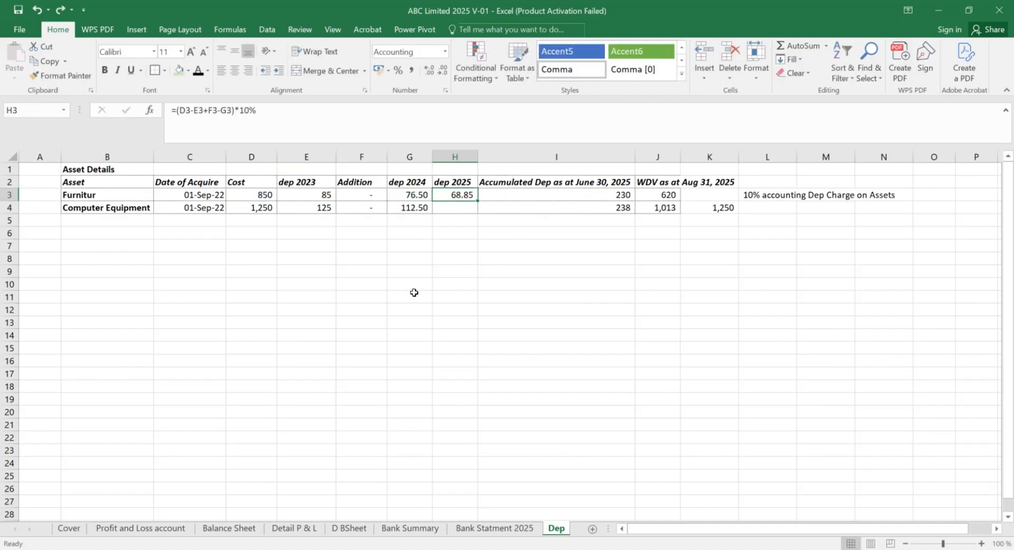
# Step: Copy the H3 depreciation formula into H4 for Computer Equipment
pyautogui.hotkey('ctrl', 'c')
pyautogui.press('Down')
pyautogui.hotkey('ctrl', 'v')
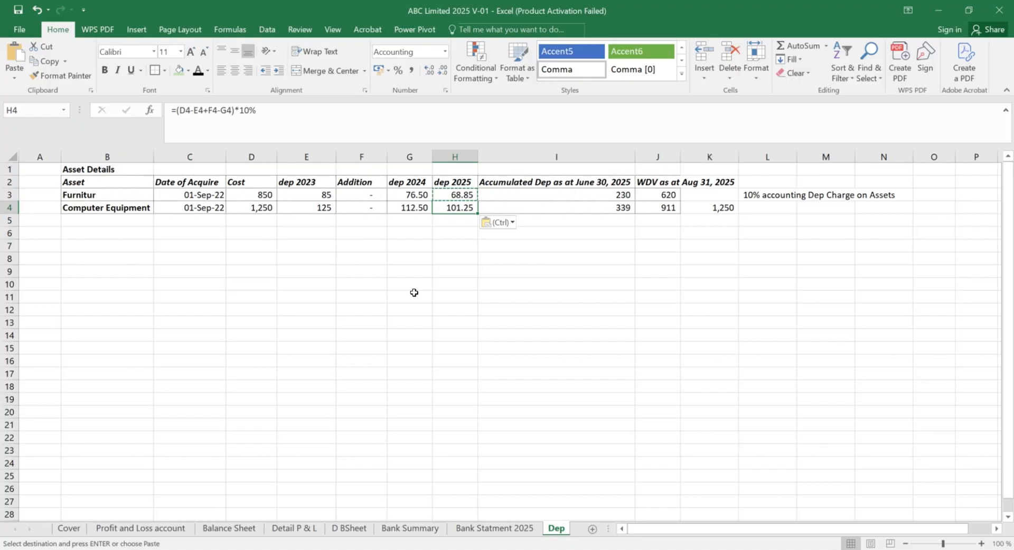
# Step: Check the Accumulated Dep heading in I2 and the accumulated depreciation formulas in I3 and I4
pyautogui.press('Right')
pyautogui.press('Right')
pyautogui.press('Up')
pyautogui.press('Left')
pyautogui.press('Up')
pyautogui.press('F2')
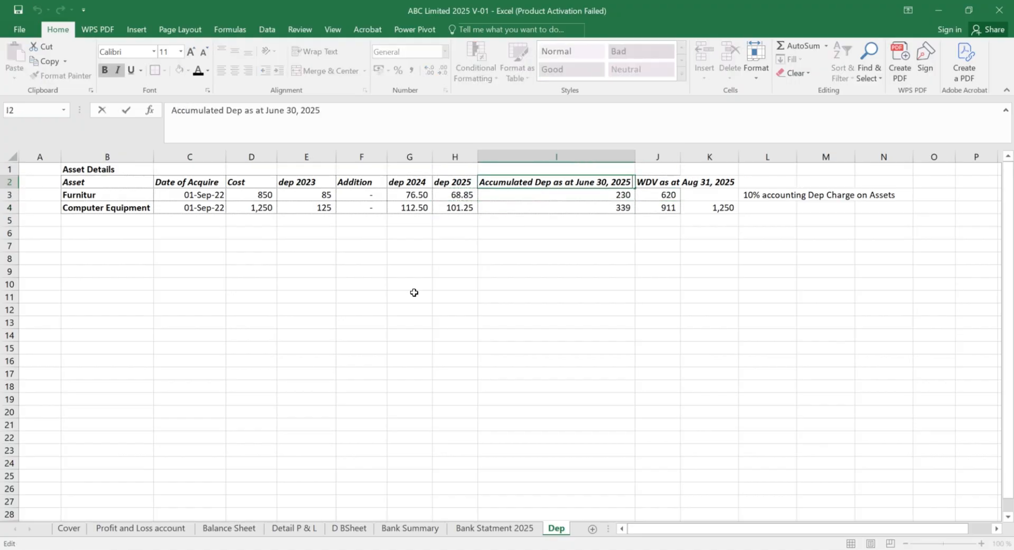
pyautogui.press('Return')
pyautogui.press('F2')
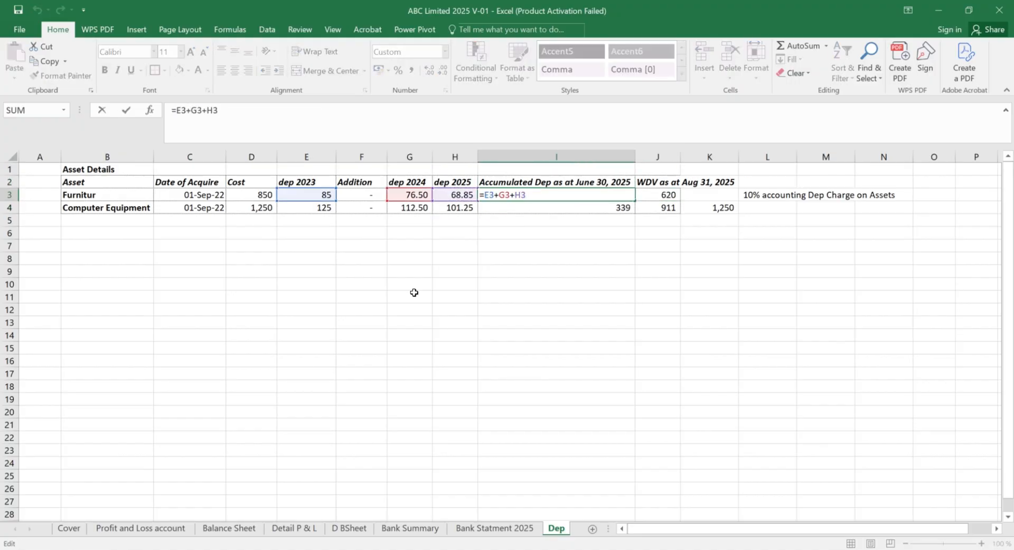
pyautogui.press('Return')
pyautogui.press('F2')
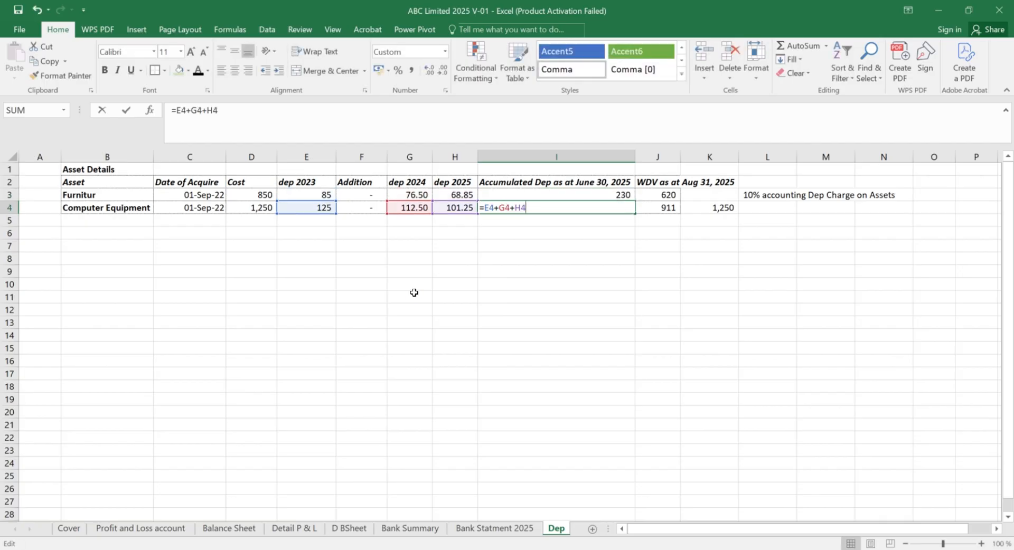
pyautogui.press('Return')
pyautogui.press('Up')
pyautogui.press('Up')
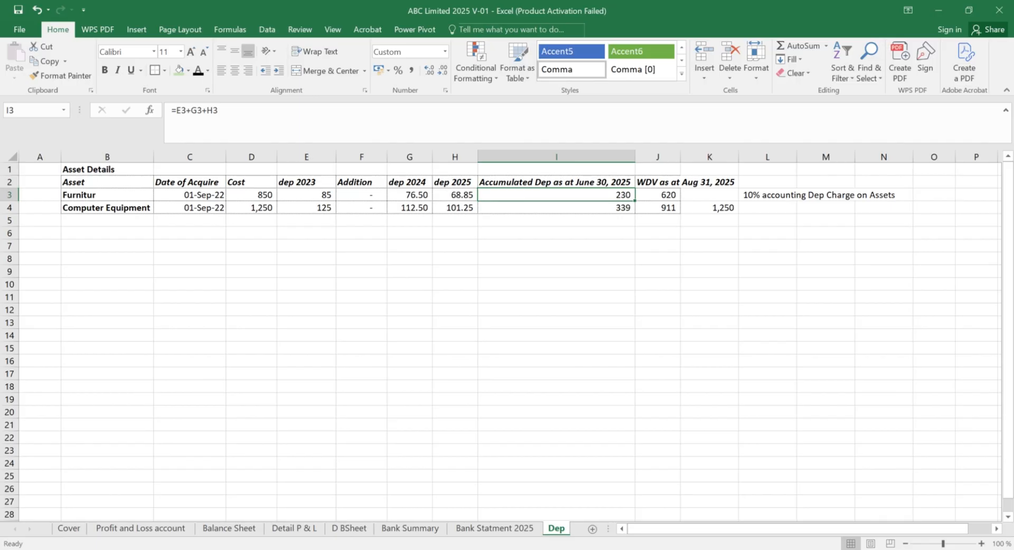
# Step: Examine the dep 2025 formulas in H3 and H4 and the Computer Equipment dep 2024 formula in G4
pyautogui.hotkey('alt', 'Tab')
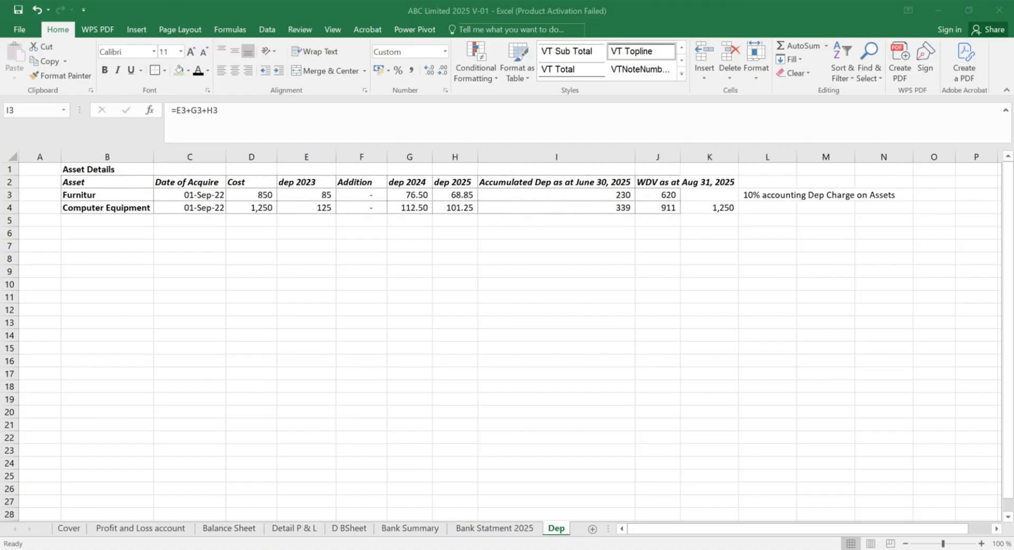
pyautogui.press('F2')
pyautogui.press('Escape')
pyautogui.click(414, 195)
pyautogui.press('Left')
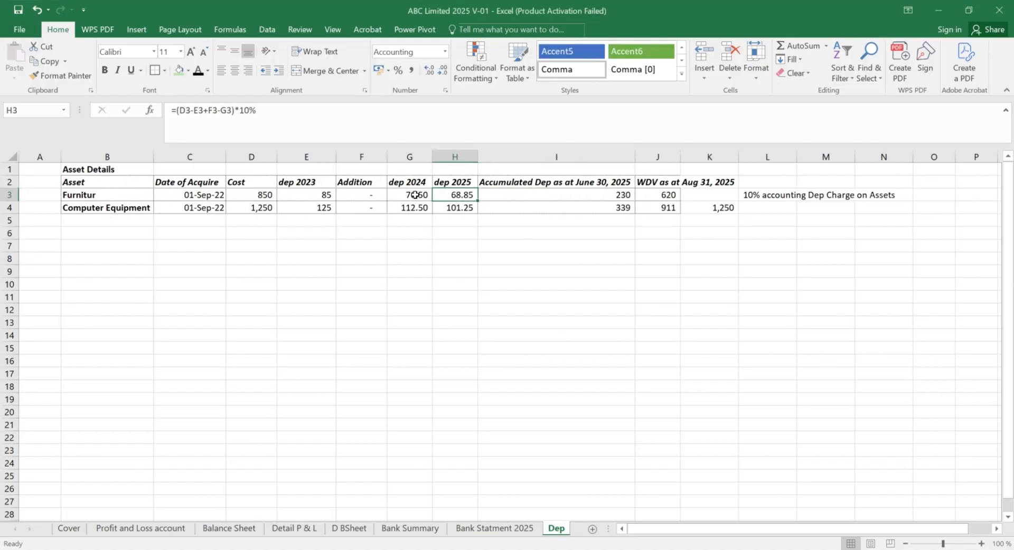
pyautogui.press('F2')
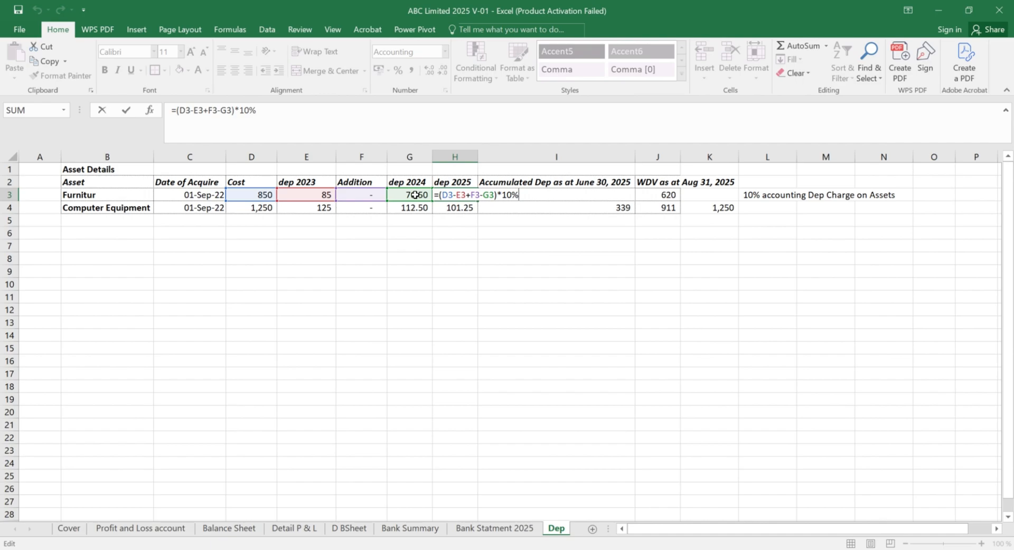
pyautogui.press('Return')
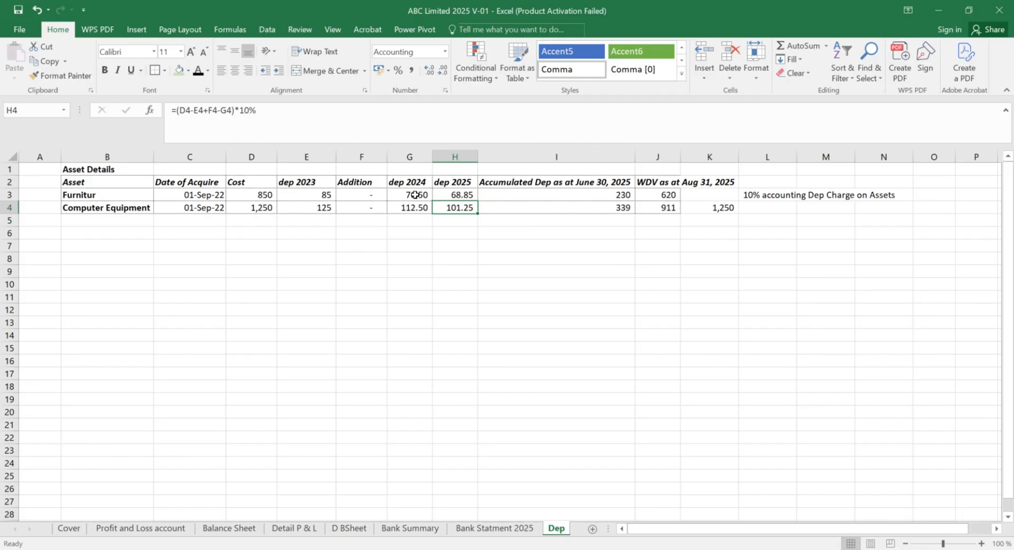
pyautogui.press('F2')
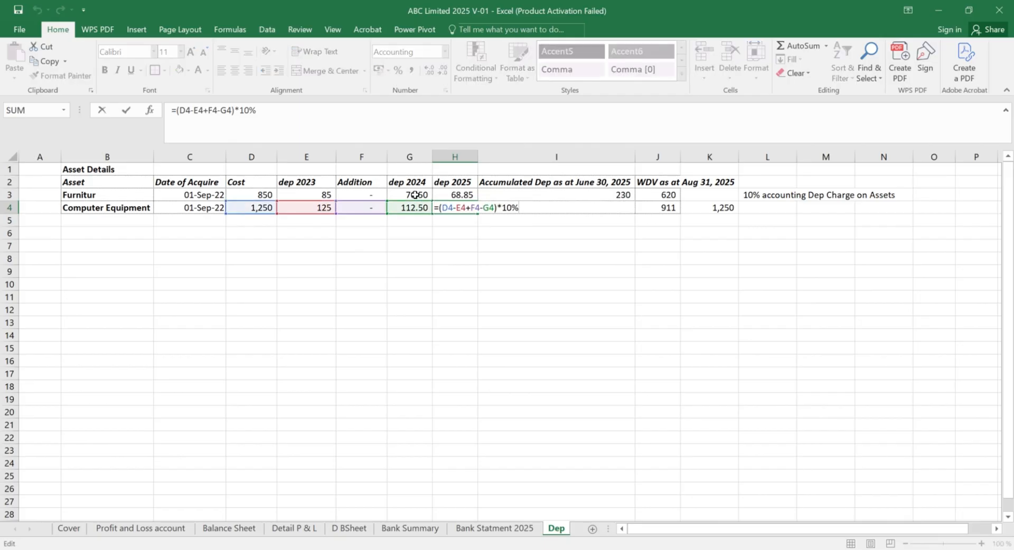
pyautogui.press('Return')
pyautogui.press('Up')
pyautogui.press('Left')
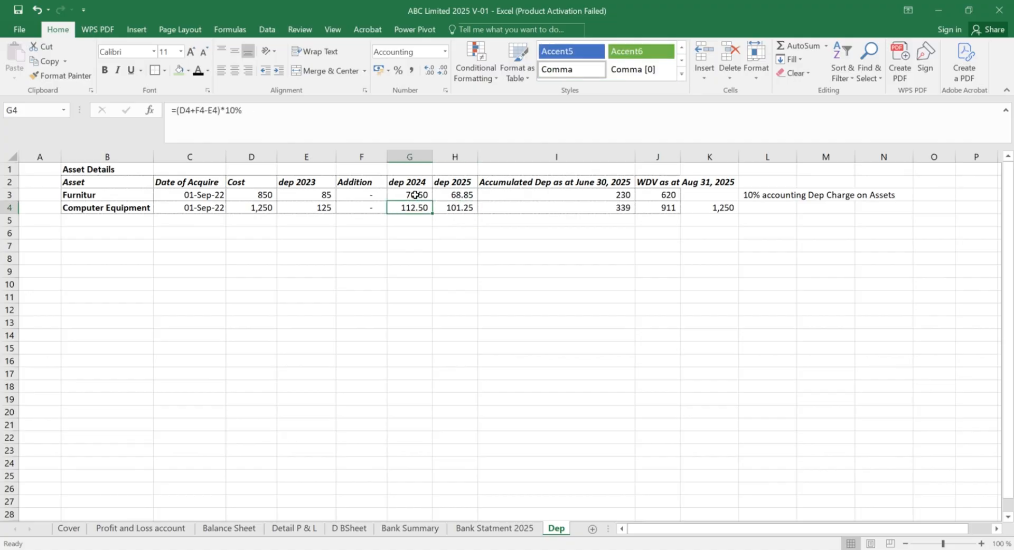
pyautogui.press('F2')
pyautogui.press('Escape')
pyautogui.press('F2')
pyautogui.press('Return')
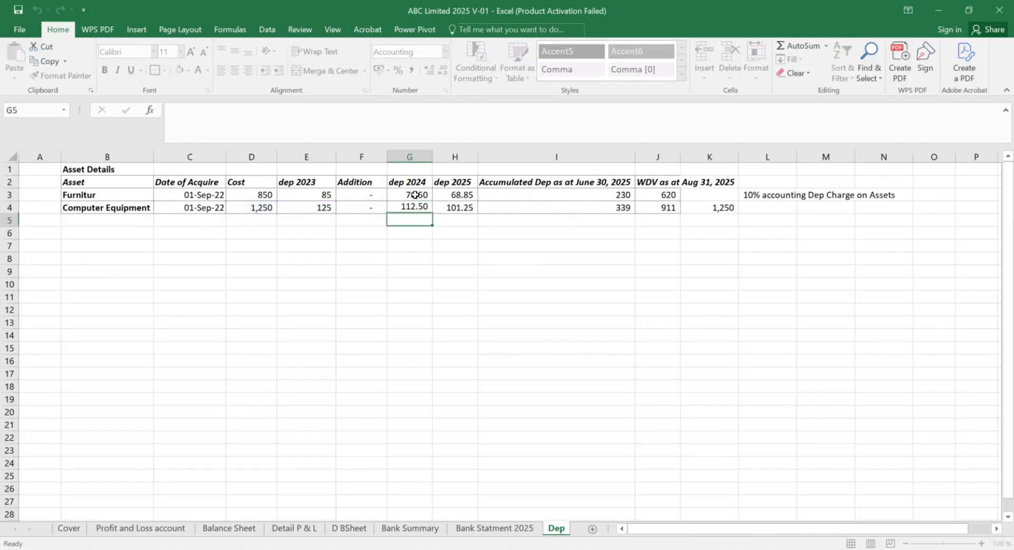
# Step: Review the Furnitur accumulated depreciation in I3 and inspect the written-down value formulas in J3 and J4
pyautogui.press('Up')
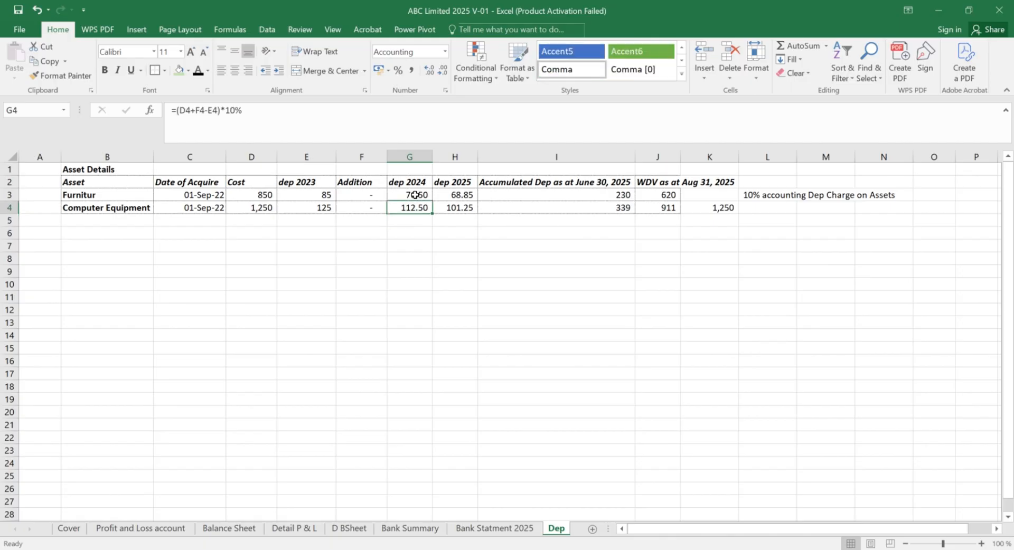
pyautogui.press('Up')
pyautogui.press('Right')
pyautogui.press('Right')
pyautogui.press('Right')
pyautogui.press('Left')
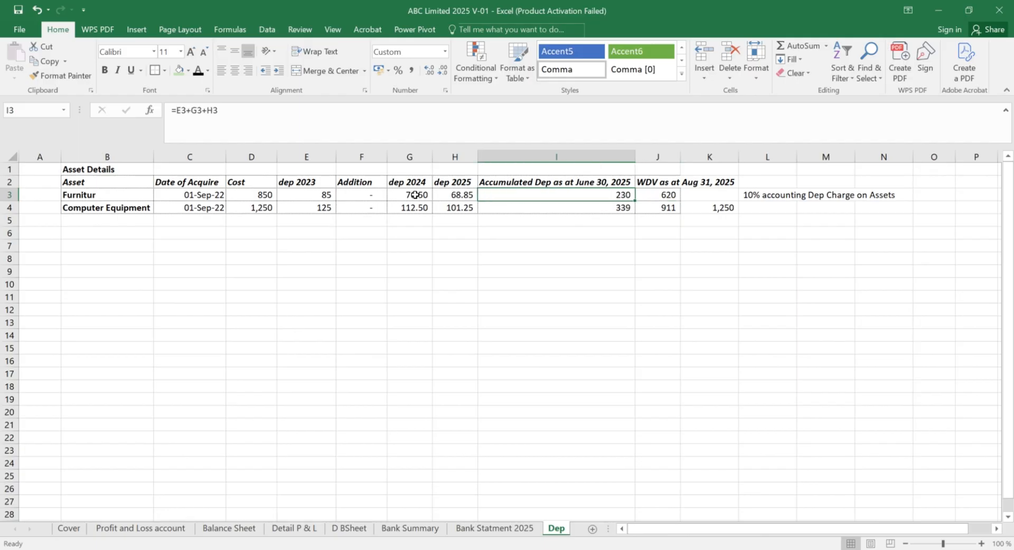
pyautogui.press('Right')
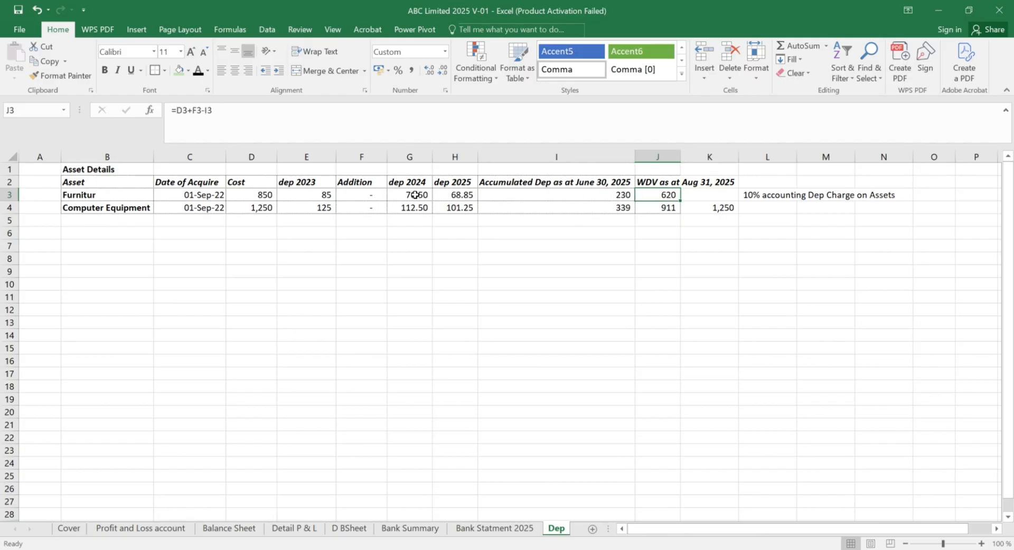
pyautogui.press('F2')
pyautogui.press('Return')
pyautogui.press('F2')
pyautogui.press('Return')
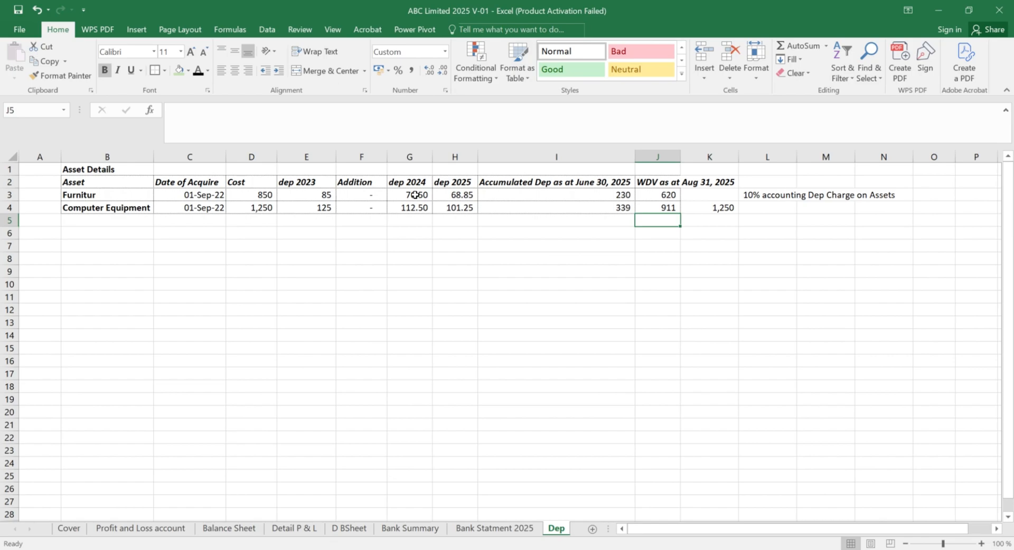
# Step: Total the assets' written-down values from J3 and J4 with AutoSum in J5
pyautogui.press('Up')
pyautogui.press('Up')
pyautogui.press('Up')
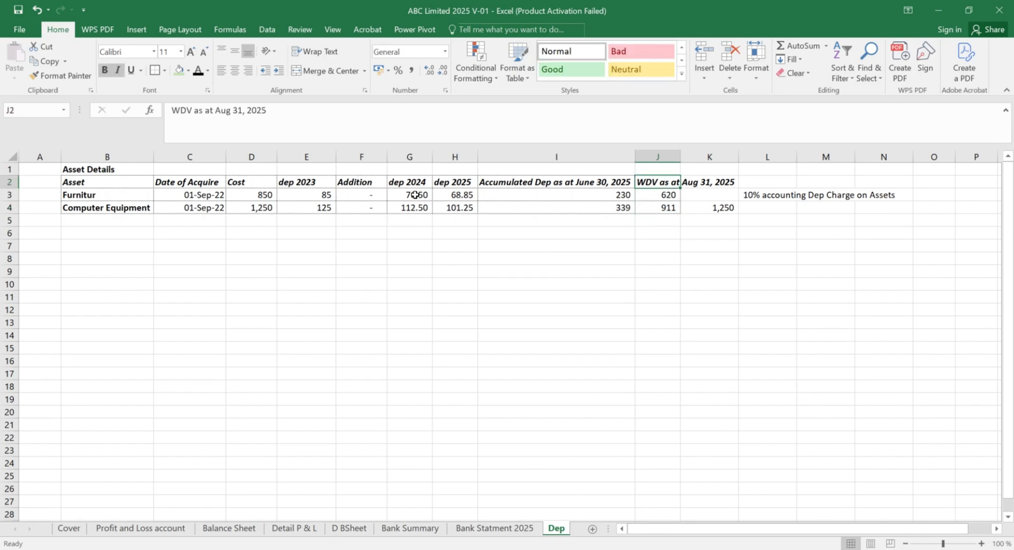
pyautogui.press('Down')
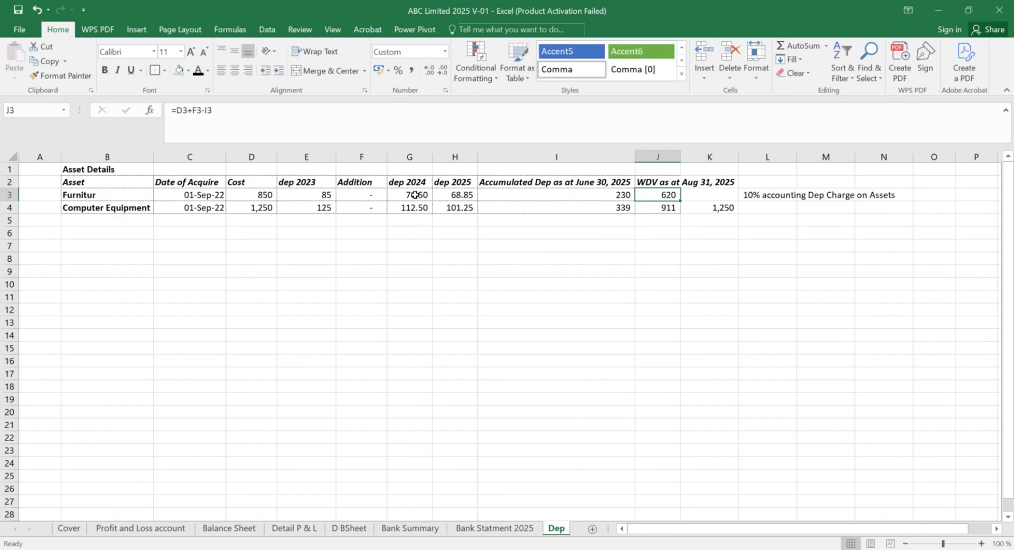
pyautogui.press('Down')
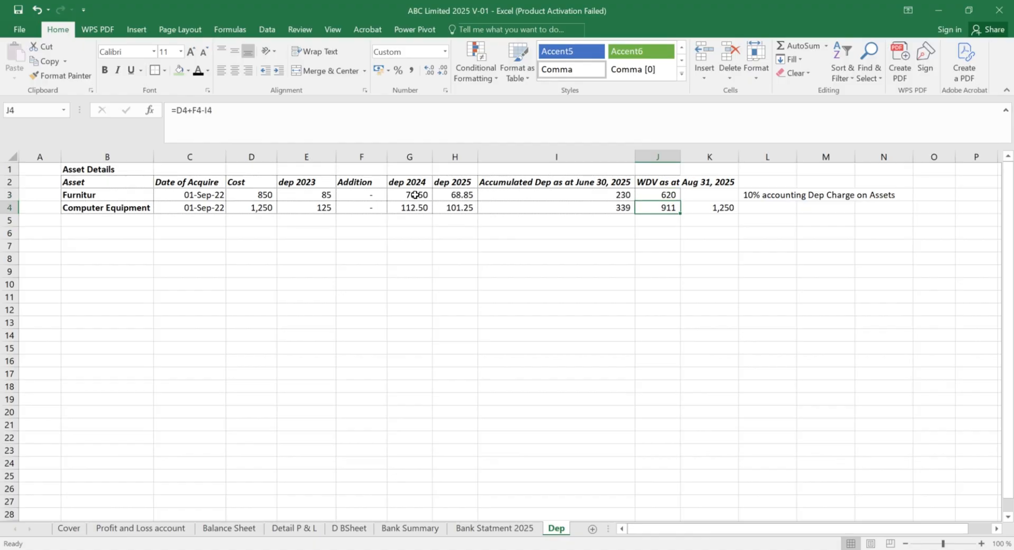
pyautogui.press('Down')
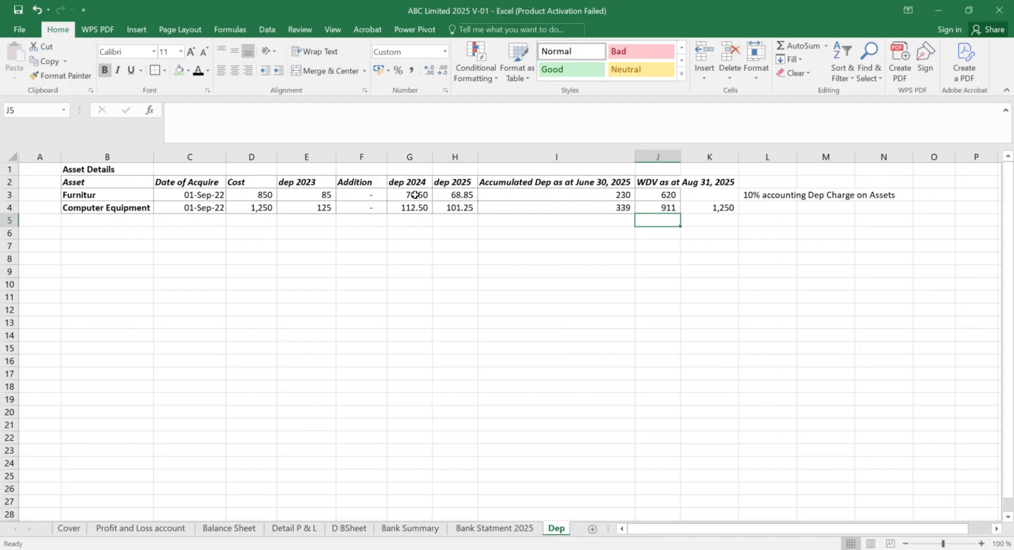
pyautogui.hotkey('alt', '=')
pyautogui.press('Return')
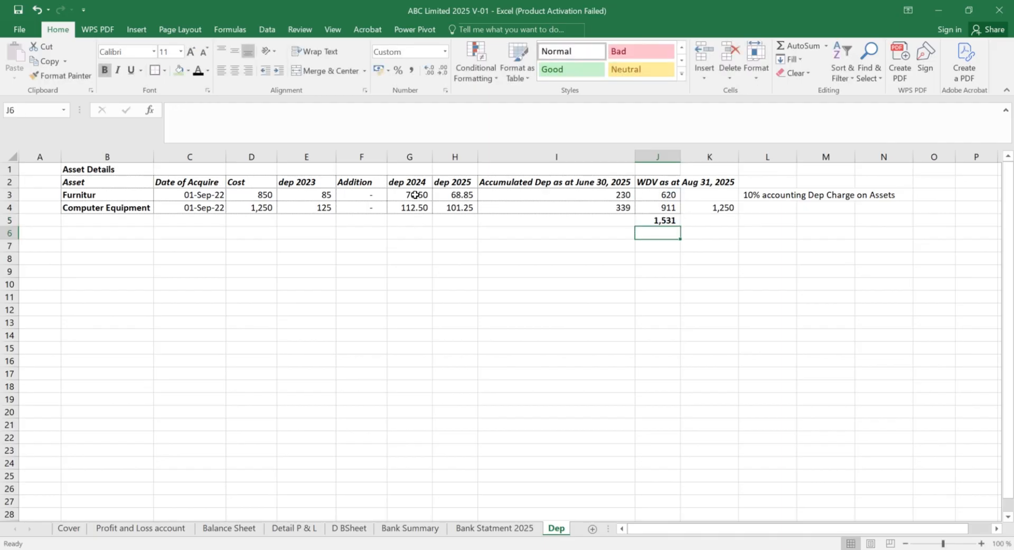
# Step: Total the assets' dep 2025 charges from column H in H6 with AutoSum
pyautogui.press('Up')
pyautogui.press('Left')
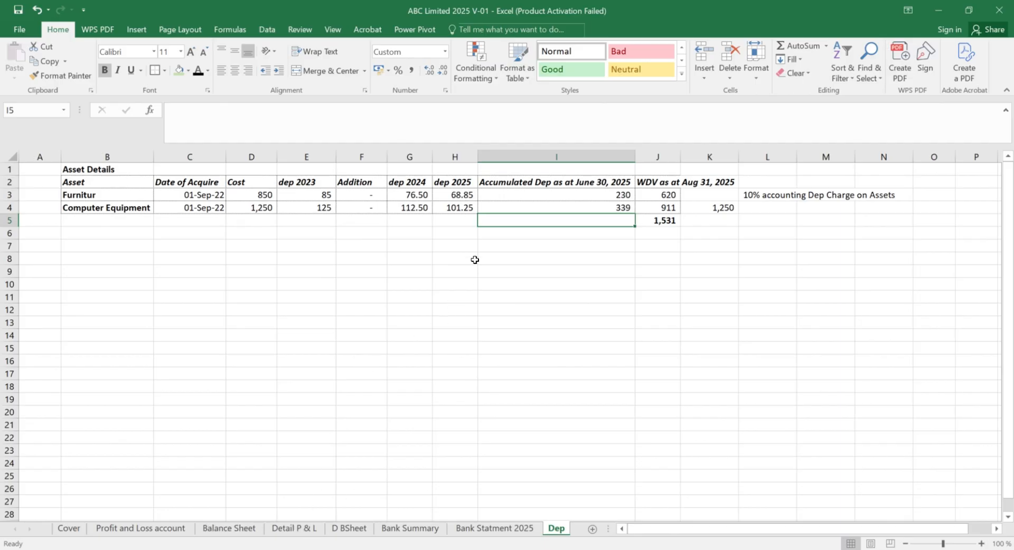
pyautogui.click(458, 232)
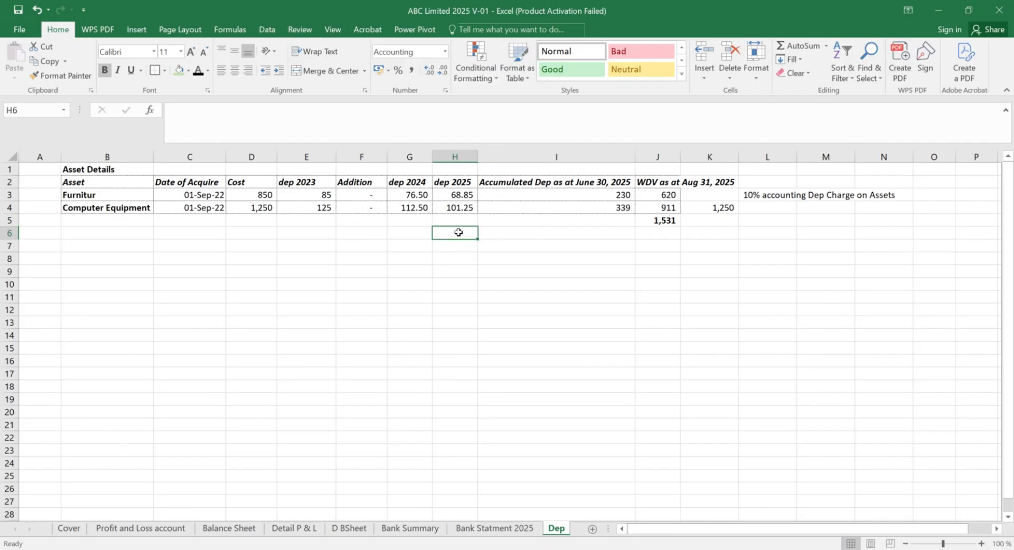
pyautogui.hotkey('alt', '=')
pyautogui.press('Return')
pyautogui.click(458, 232)
# Step: Link the 2025 Depreciation cell C38 on the Detail P & L sheet to the dep 2025 total with =-Dep!H6
pyautogui.click(288, 529)
pyautogui.press('F2')
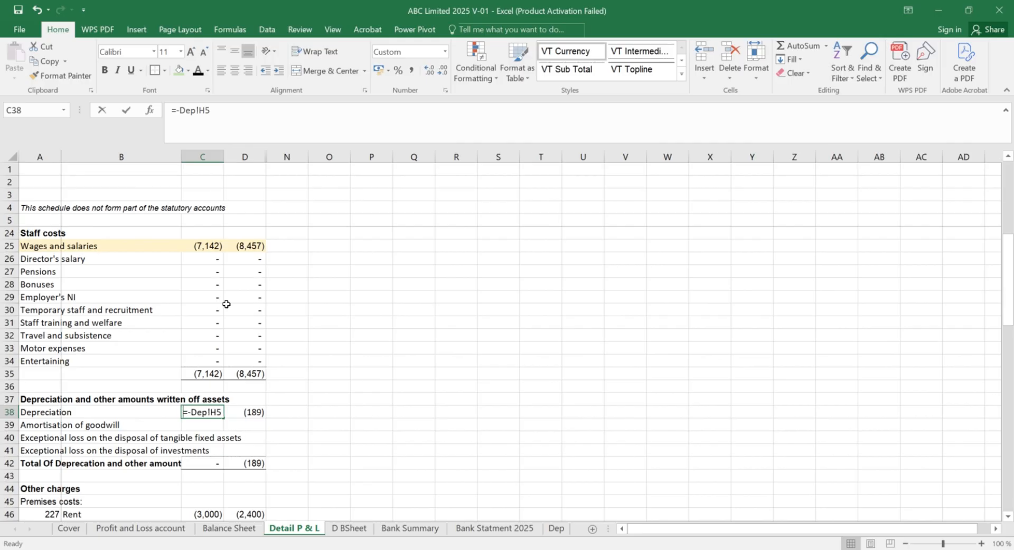
pyautogui.write('=-')
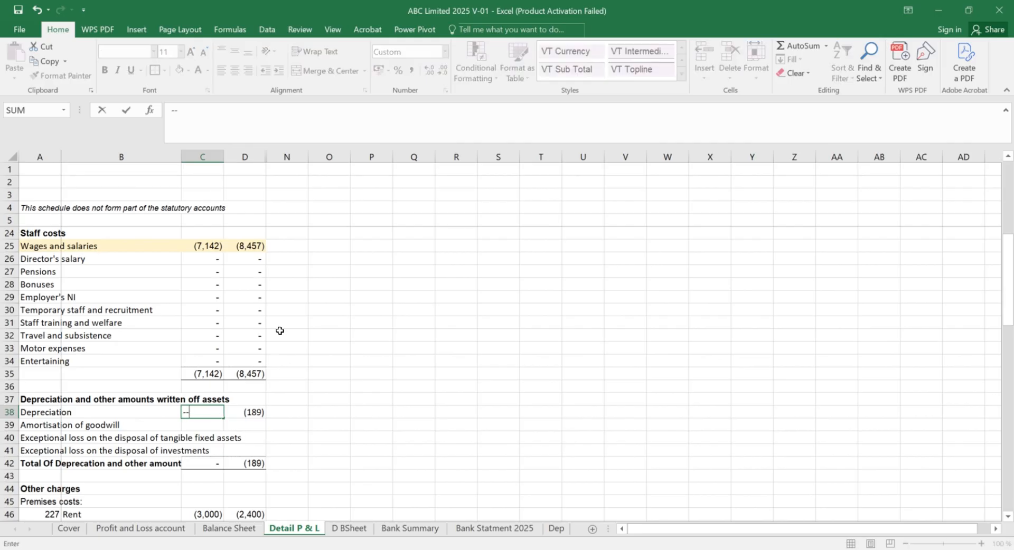
pyautogui.press('BackSpace')
pyautogui.press('Home')
pyautogui.write('=')
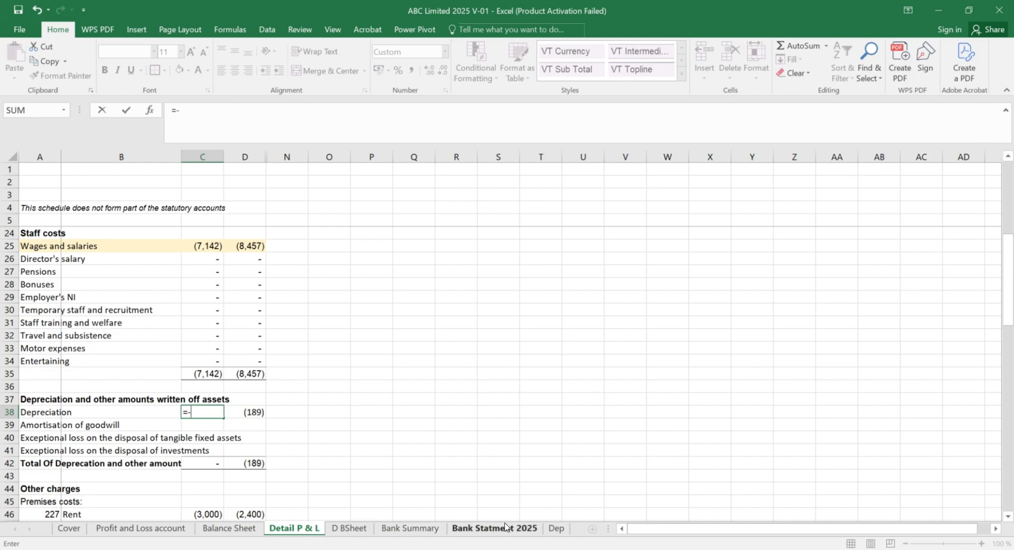
pyautogui.click(554, 529)
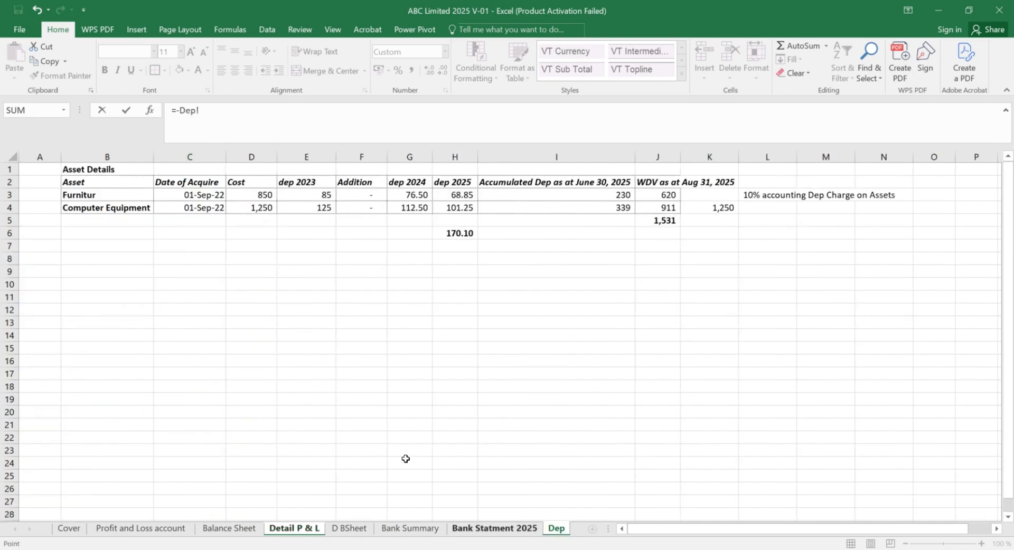
pyautogui.click(464, 230)
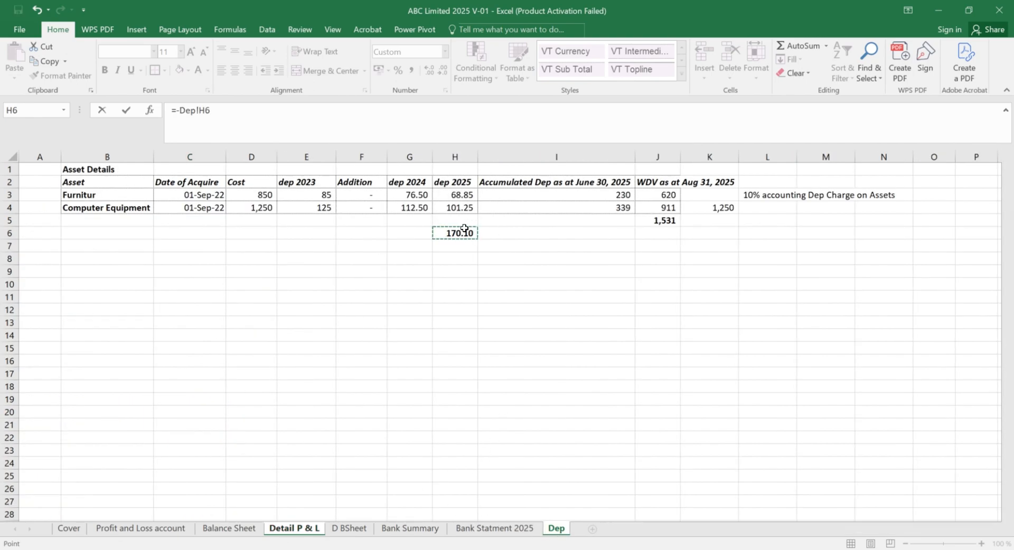
pyautogui.press('Return')
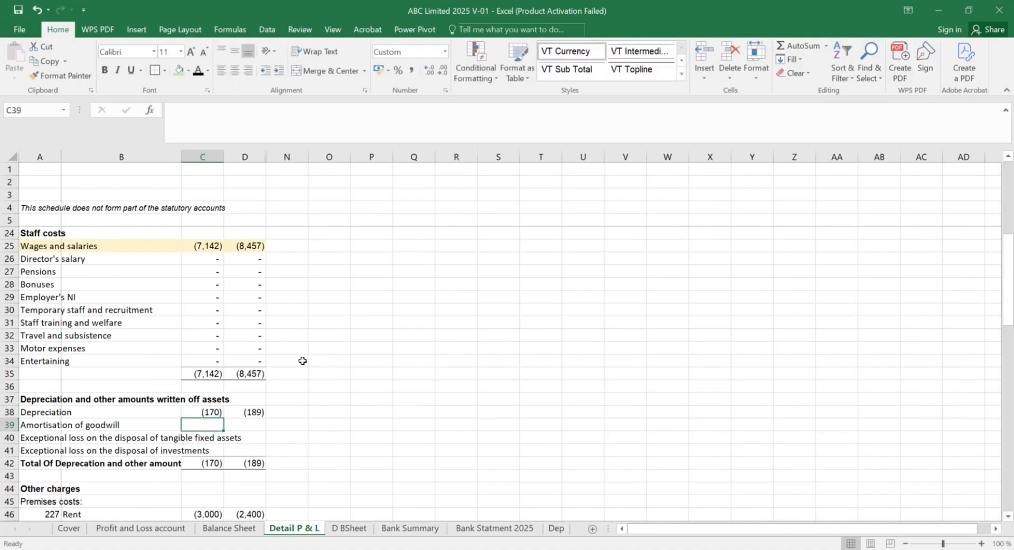
# Step: Link the 2025 Turnover in C8 of the Profit and Loss account to Total Income in C18 of Detail P & L
pyautogui.scroll(-17, 302, 359)
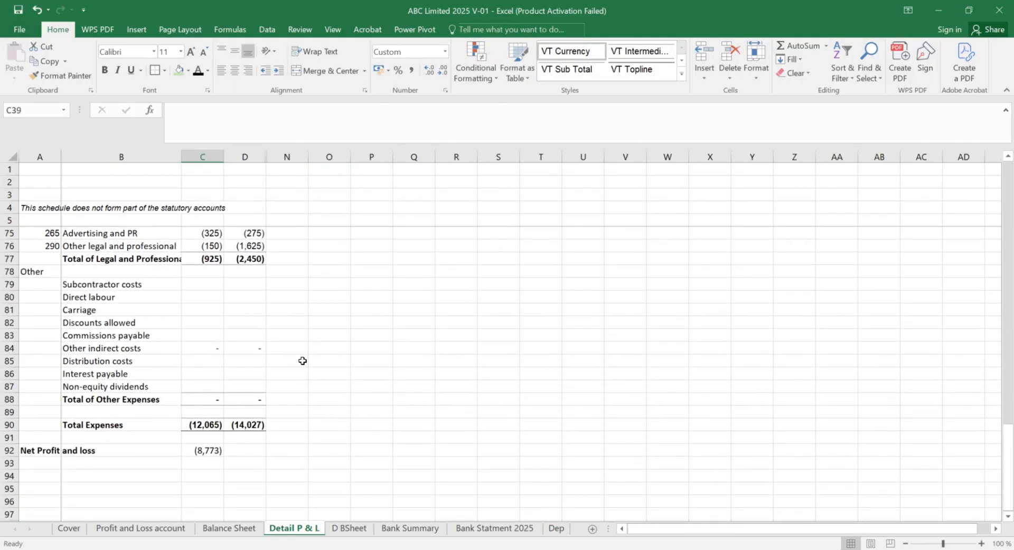
pyautogui.scroll(14, 302, 360)
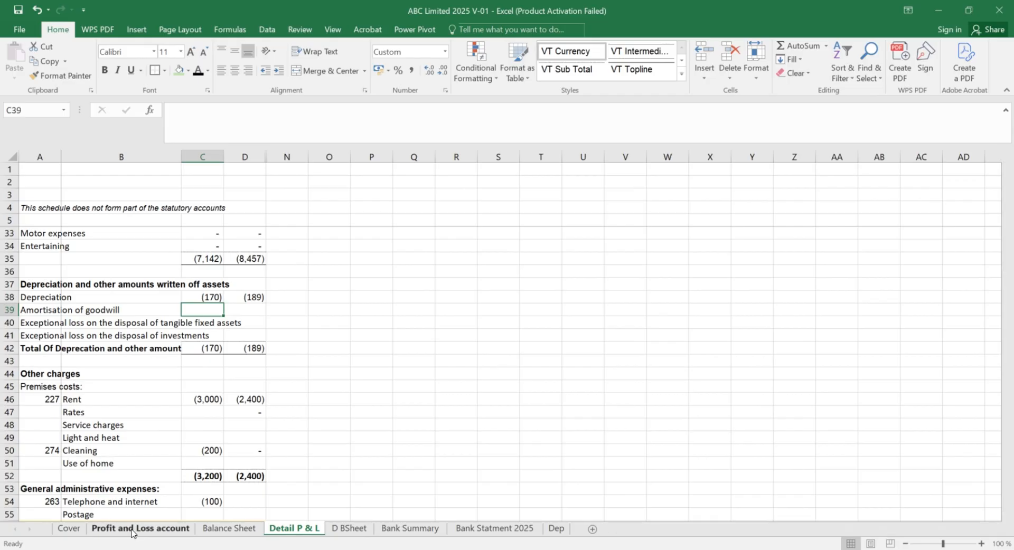
pyautogui.click(132, 530)
pyautogui.click(305, 284)
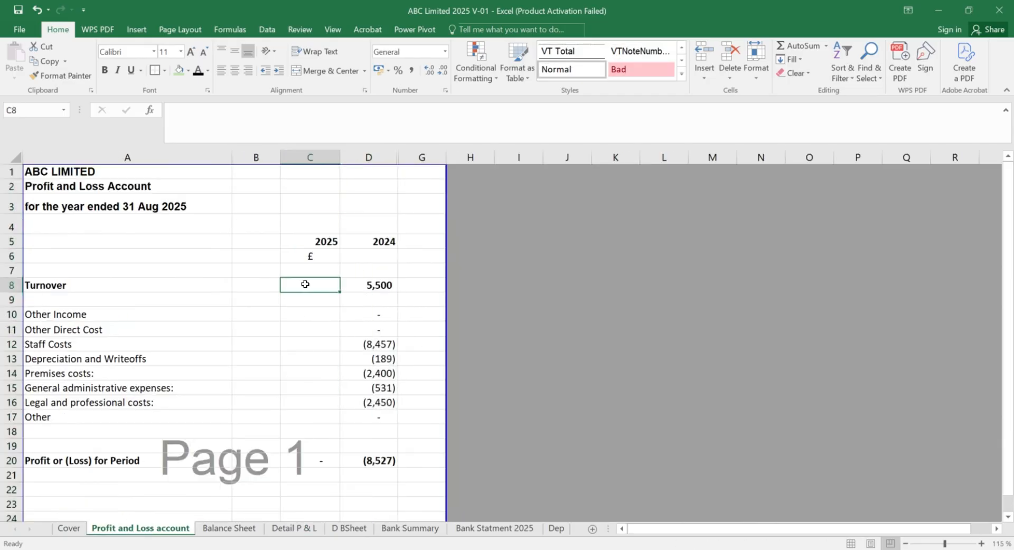
pyautogui.write('=')
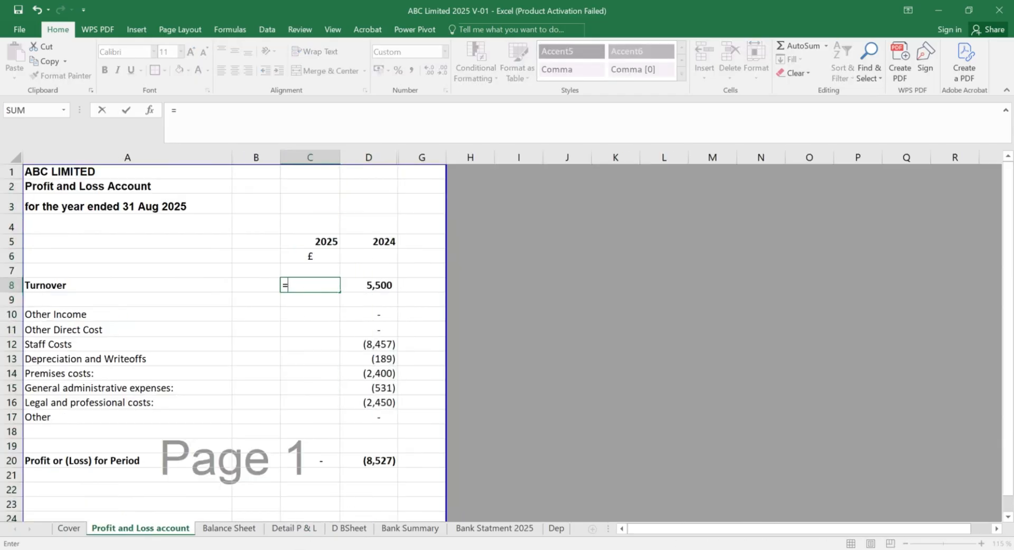
pyautogui.click(295, 529)
pyautogui.scroll(7, 252, 307)
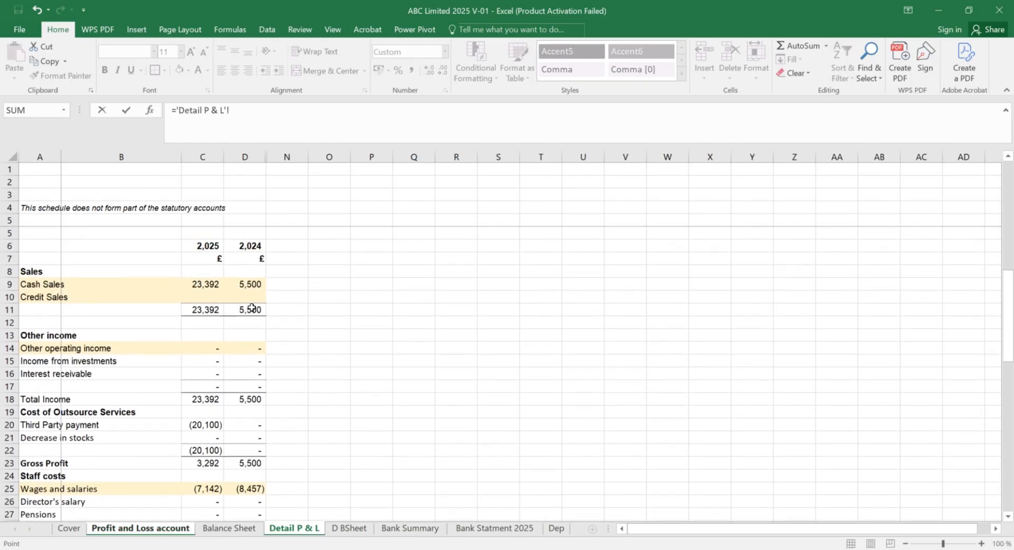
pyautogui.click(202, 297)
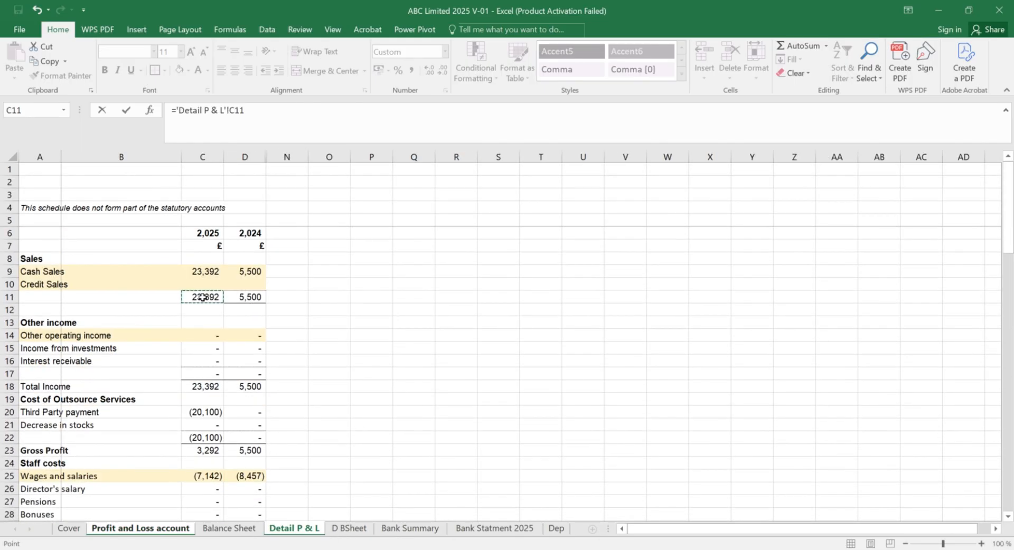
pyautogui.click(191, 381)
pyautogui.press('Return')
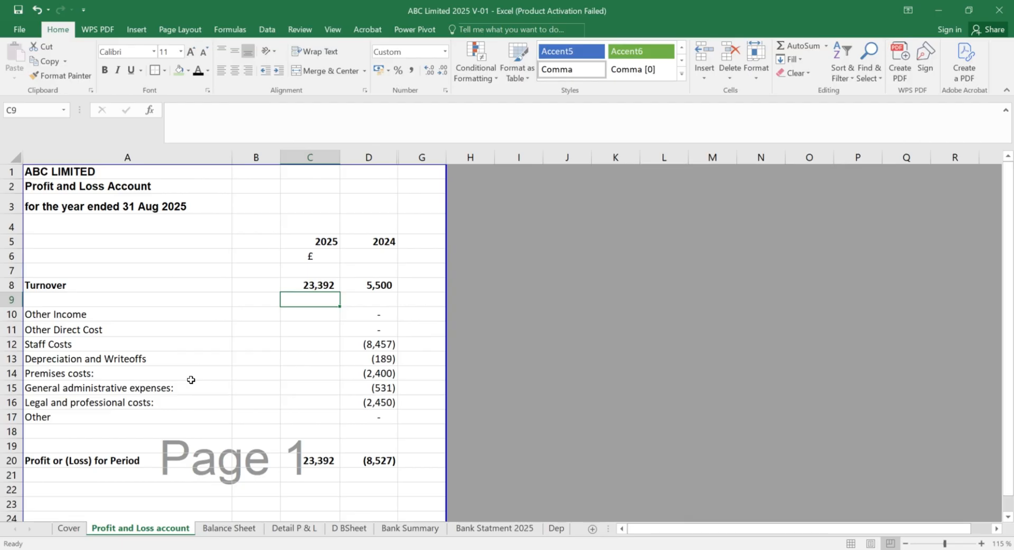
# Step: Re-enter the 2025 Turnover formula in C8 as a link to the Sales total in C11 of Detail P & L
pyautogui.press('Up')
pyautogui.write('=')
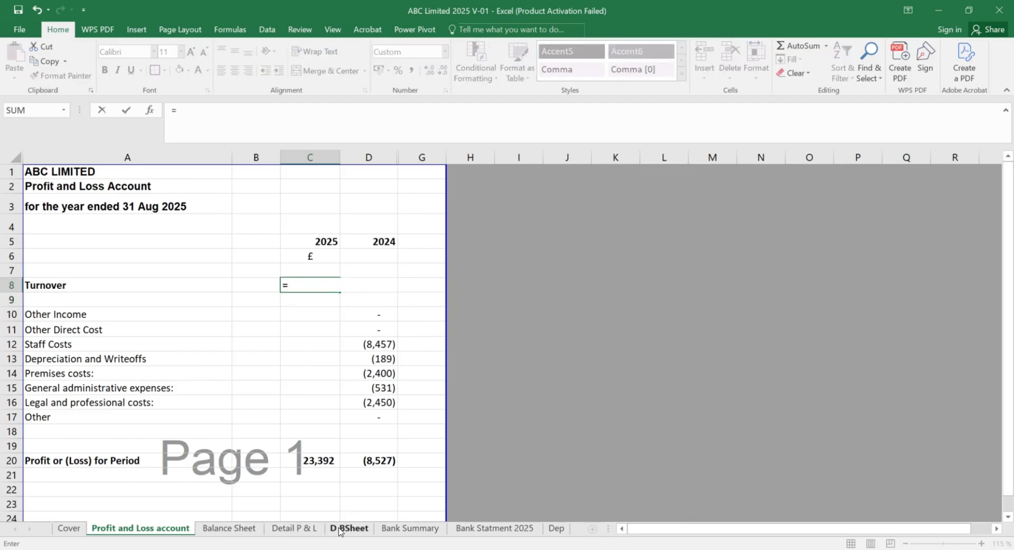
pyautogui.click(293, 528)
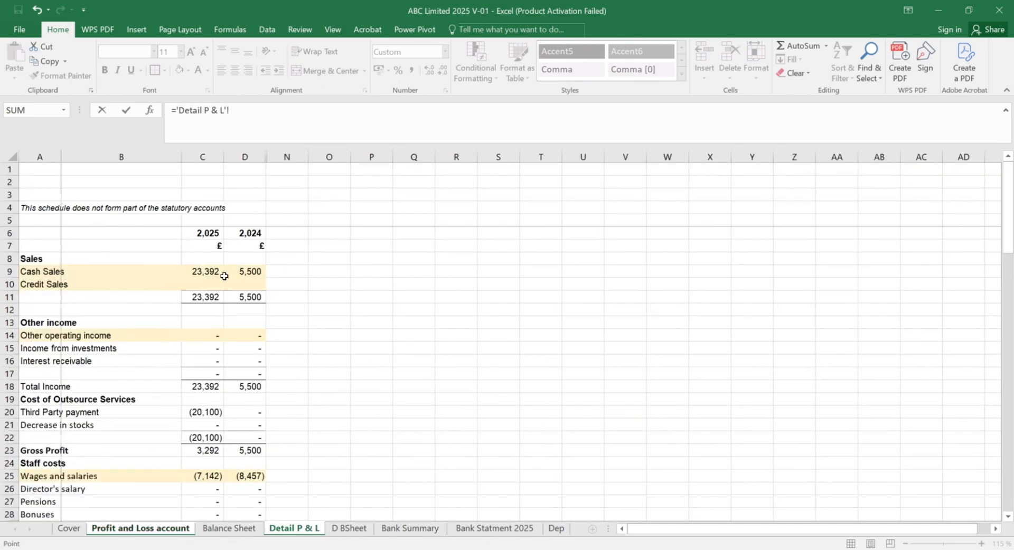
pyautogui.click(201, 299)
pyautogui.press('Escape')
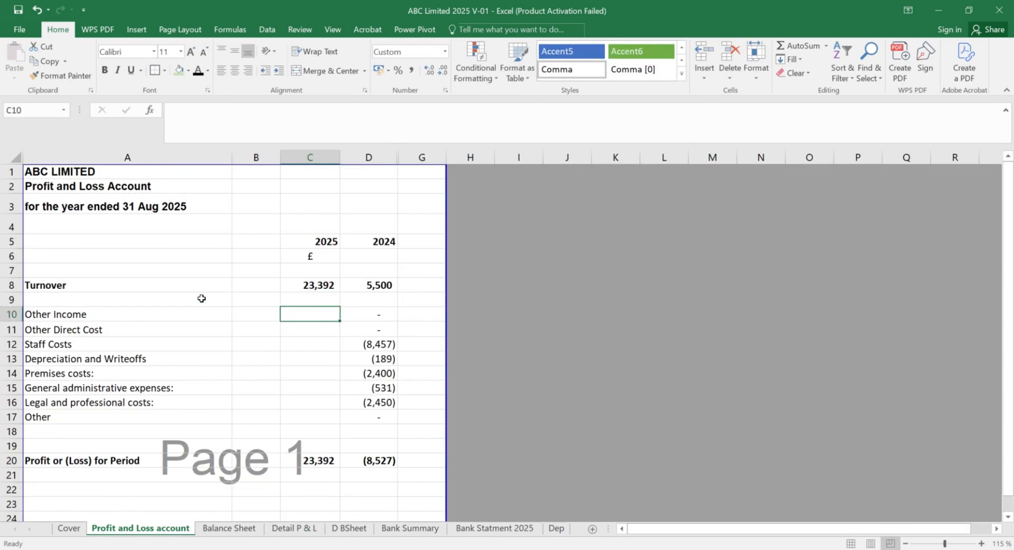
# Step: Link the 2025 Other Income in C10 to the other income total on the Detail P & L sheet
pyautogui.write('=')
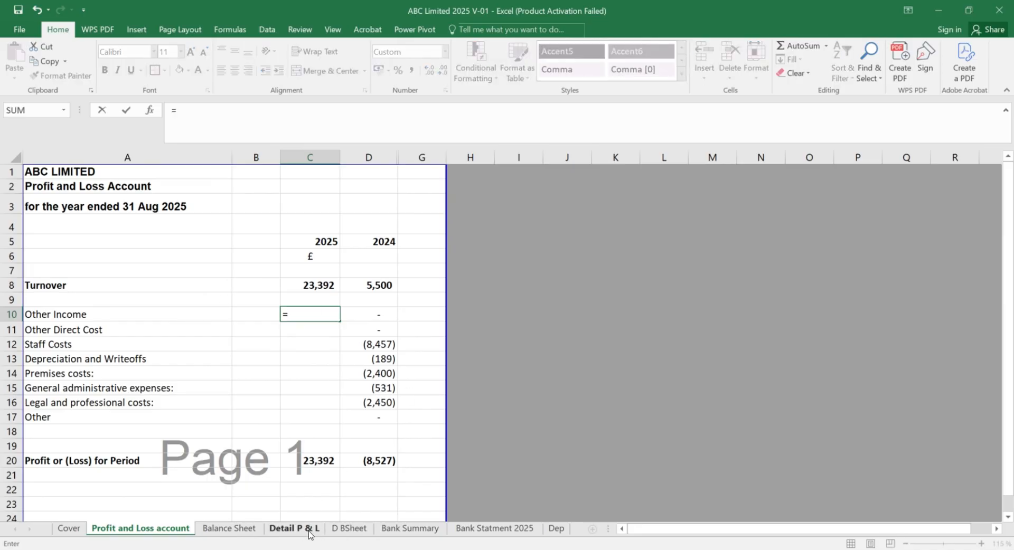
pyautogui.click(309, 531)
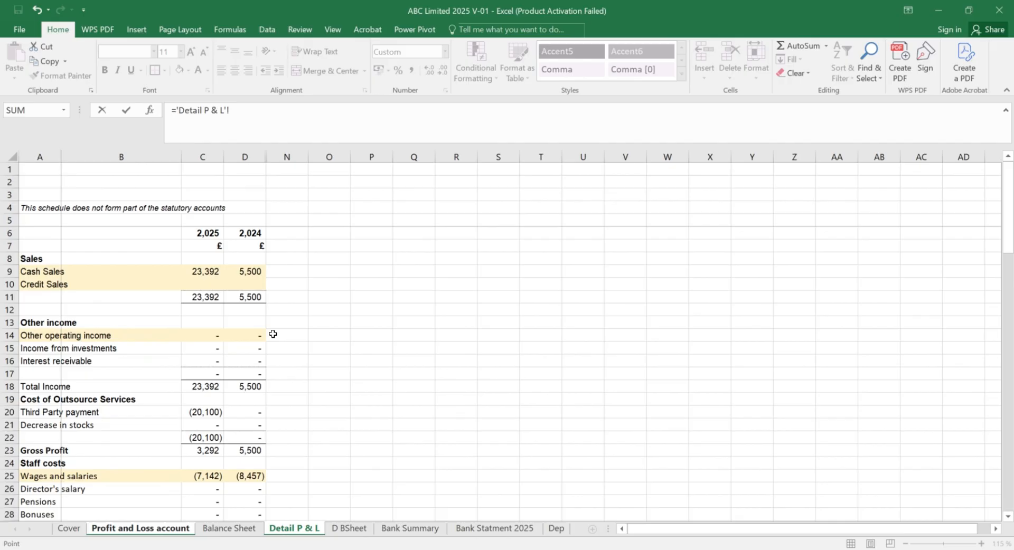
pyautogui.click(206, 385)
pyautogui.press('Return')
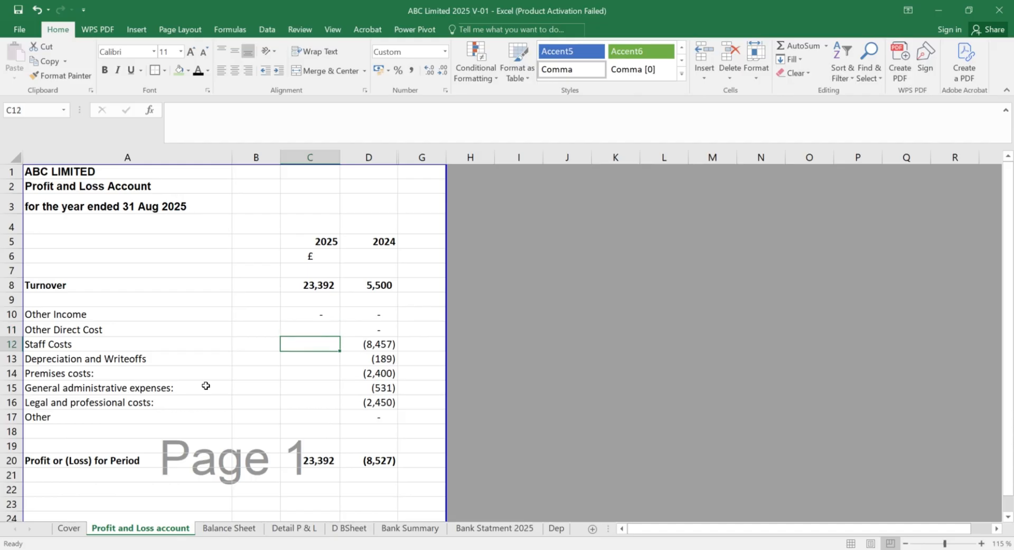
# Step: Link the 2025 Staff Costs in C12 to the staff costs total in C35 of Detail P & L
pyautogui.write('=')
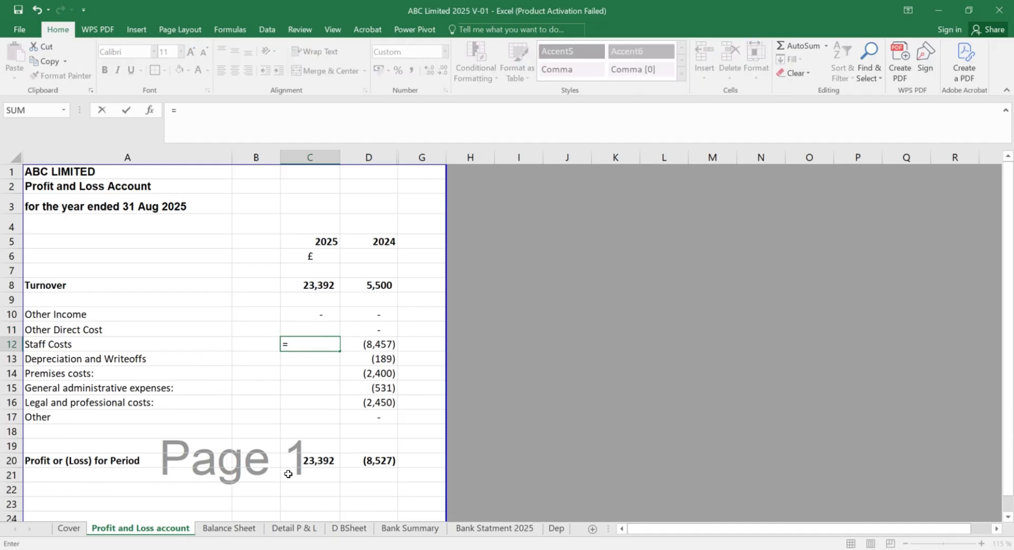
pyautogui.write('-')
pyautogui.click(285, 529)
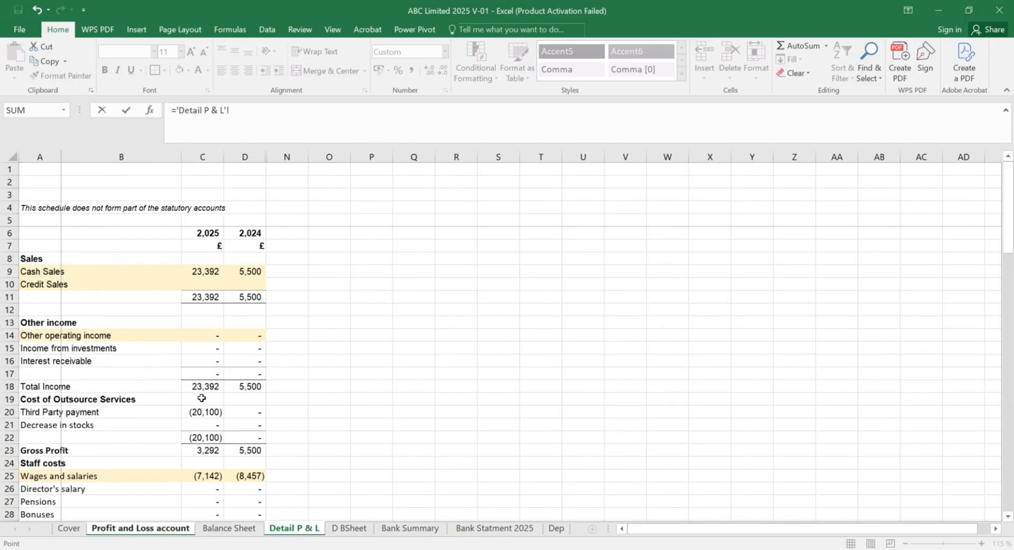
pyautogui.scroll(-3, 201, 398)
pyautogui.scroll(-2, 201, 398)
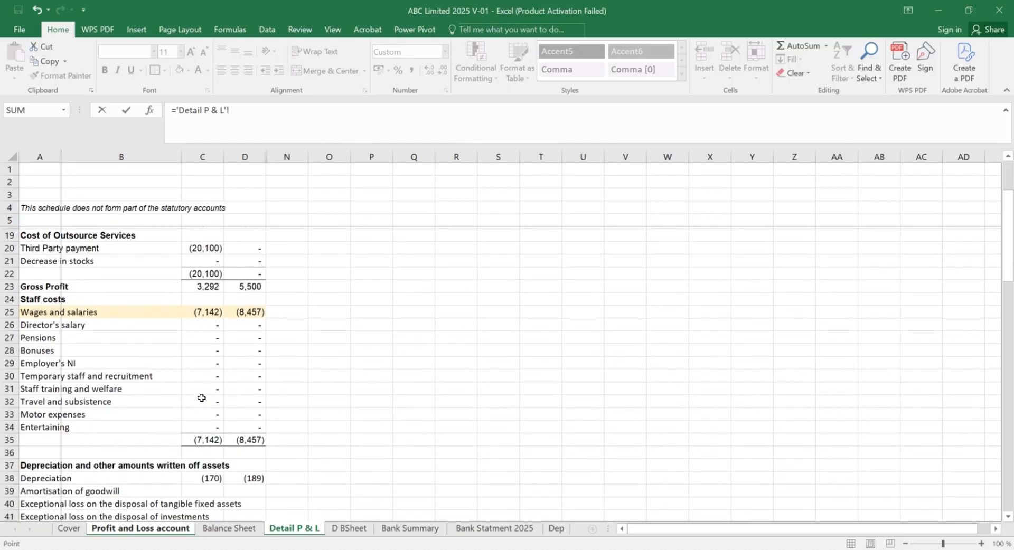
pyautogui.click(203, 436)
pyautogui.press('Return')
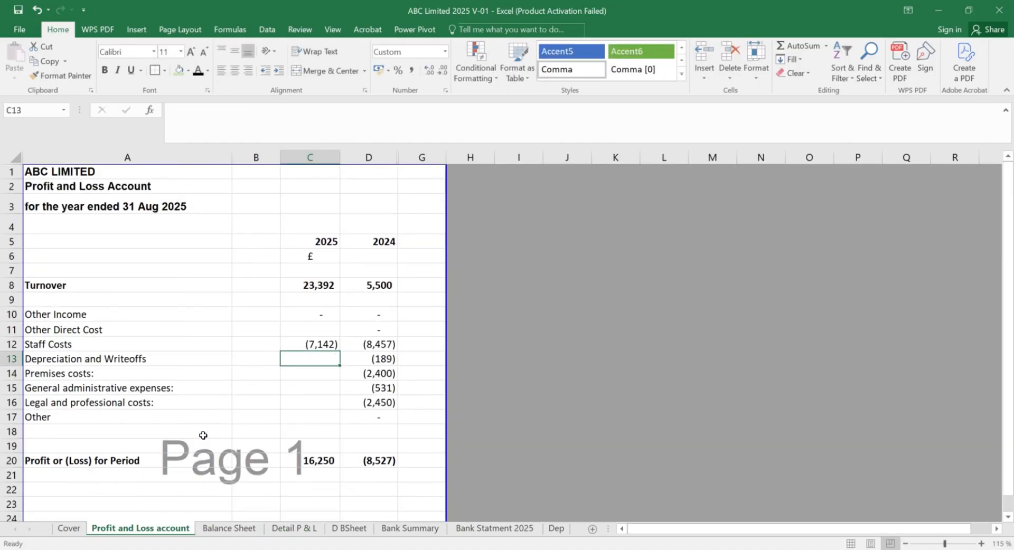
# Step: Link the 2025 Depreciation and Writeoffs in C13 to the 2025 depreciation amount on the Detail P & L sheet
pyautogui.write('=')
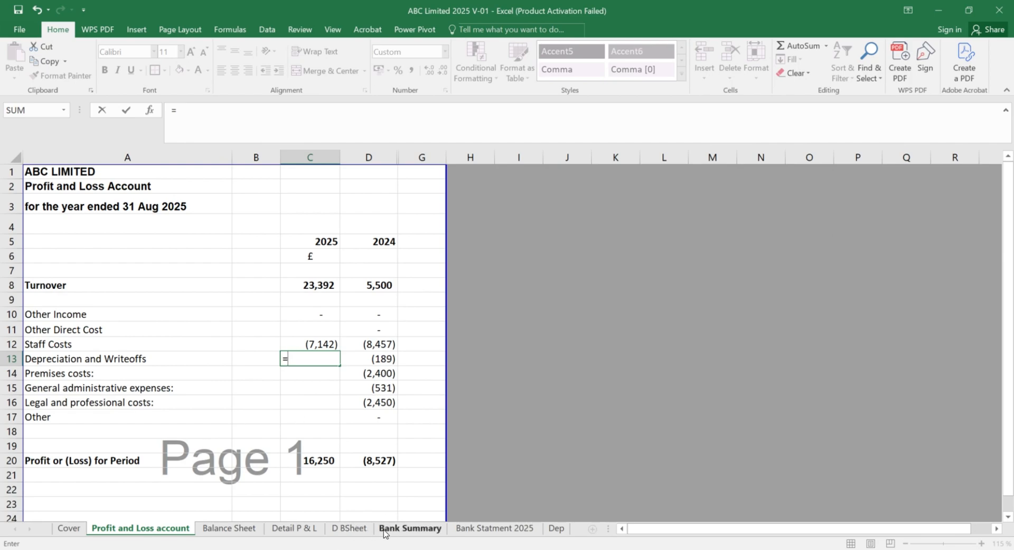
pyautogui.click(284, 530)
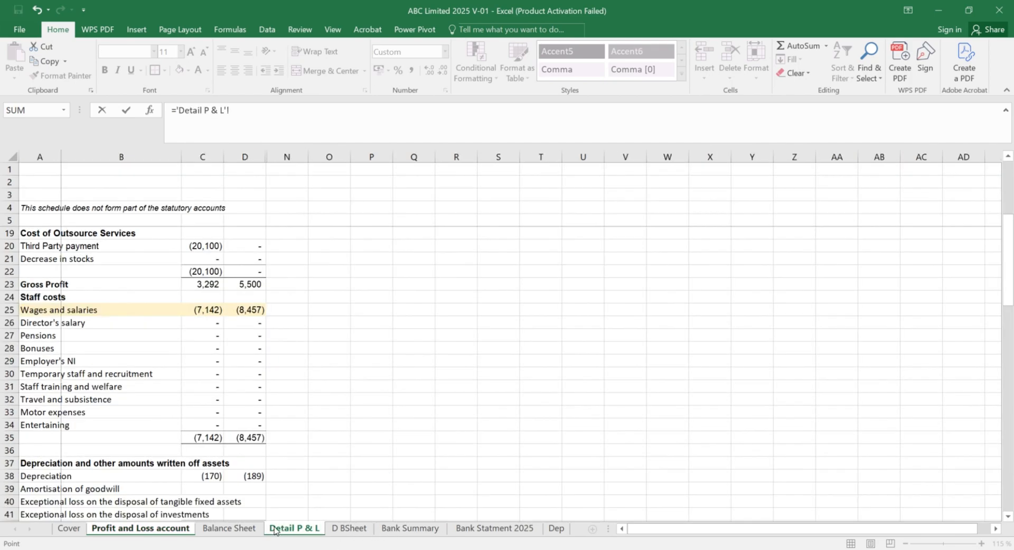
pyautogui.scroll(-1, 227, 401)
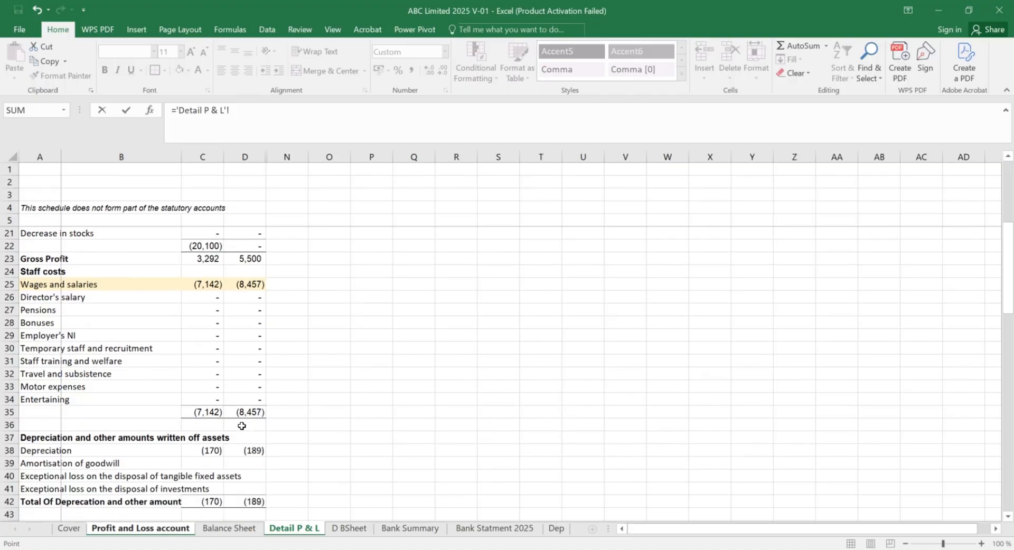
pyautogui.click(204, 447)
pyautogui.press('Return')
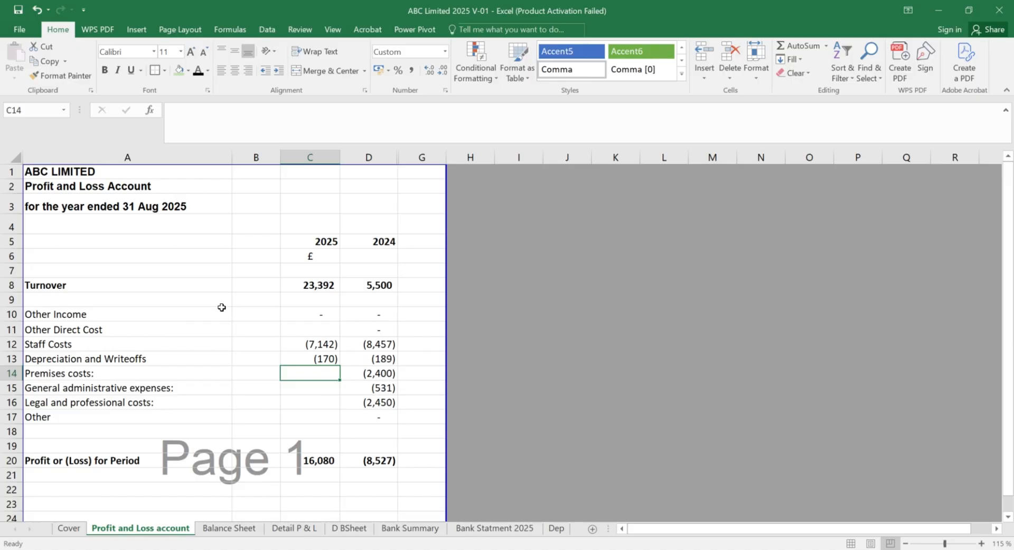
# Step: Link the 2025 Premises costs in C14 to the premises costs total in C52 of Detail P & L
pyautogui.write('=')
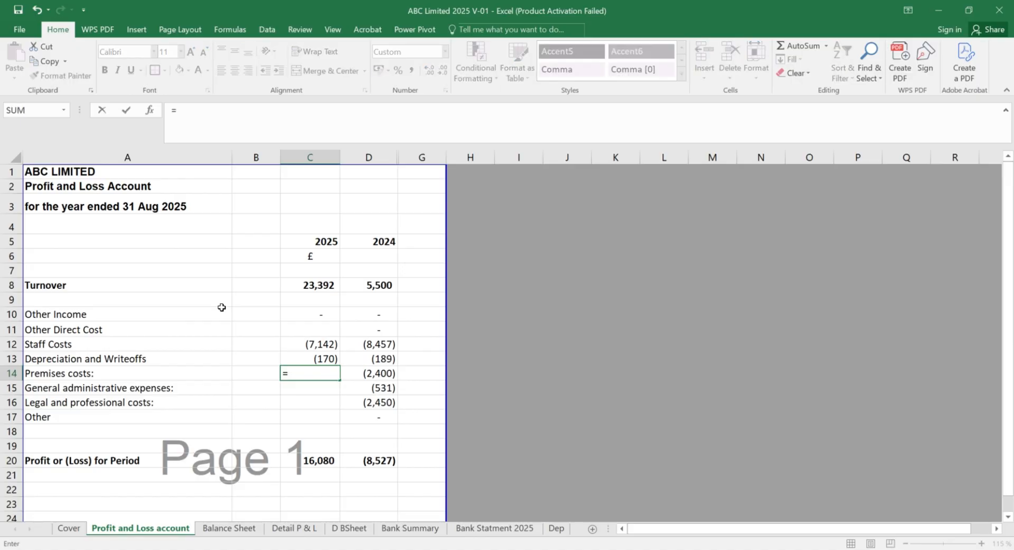
pyautogui.click(299, 528)
pyautogui.scroll(-6, 296, 433)
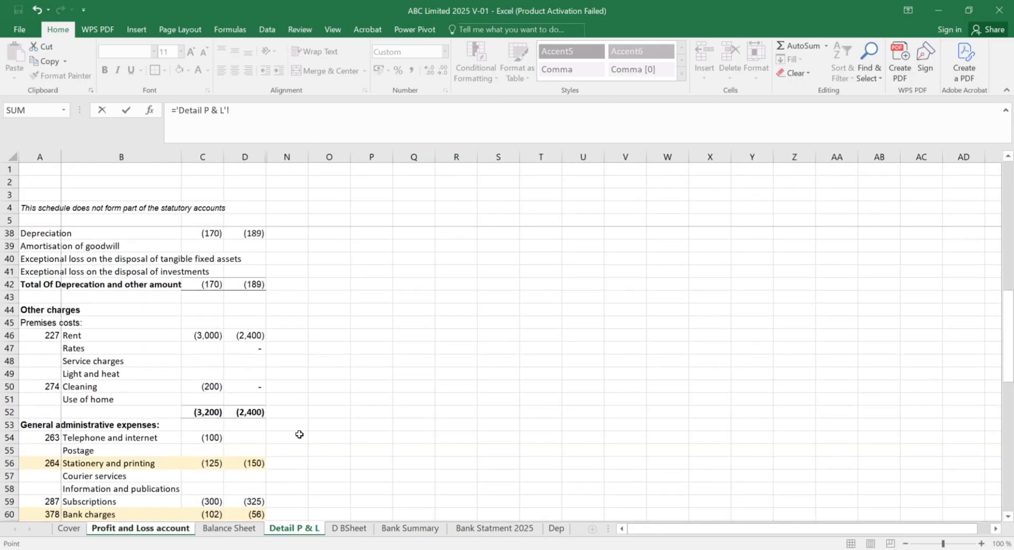
pyautogui.click(205, 412)
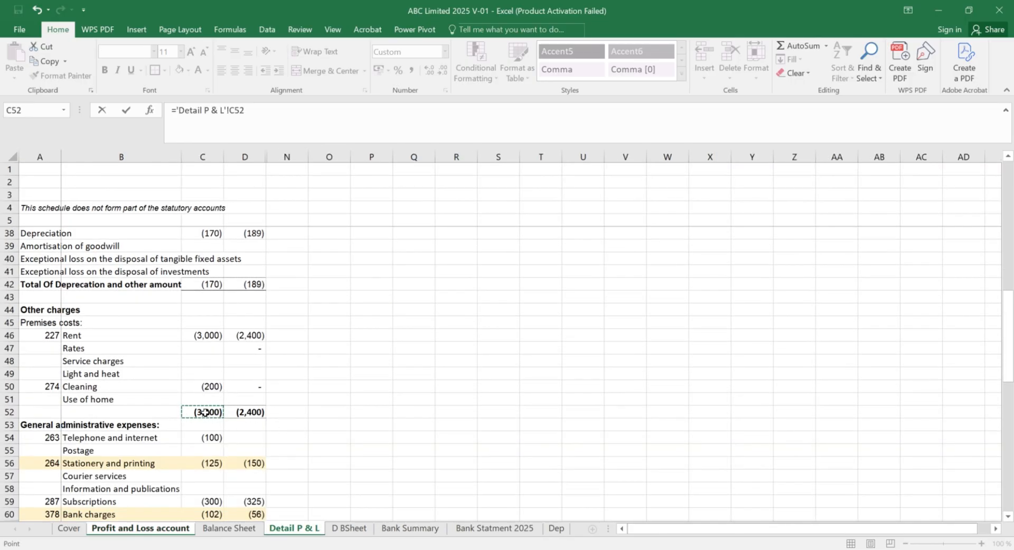
pyautogui.press('Return')
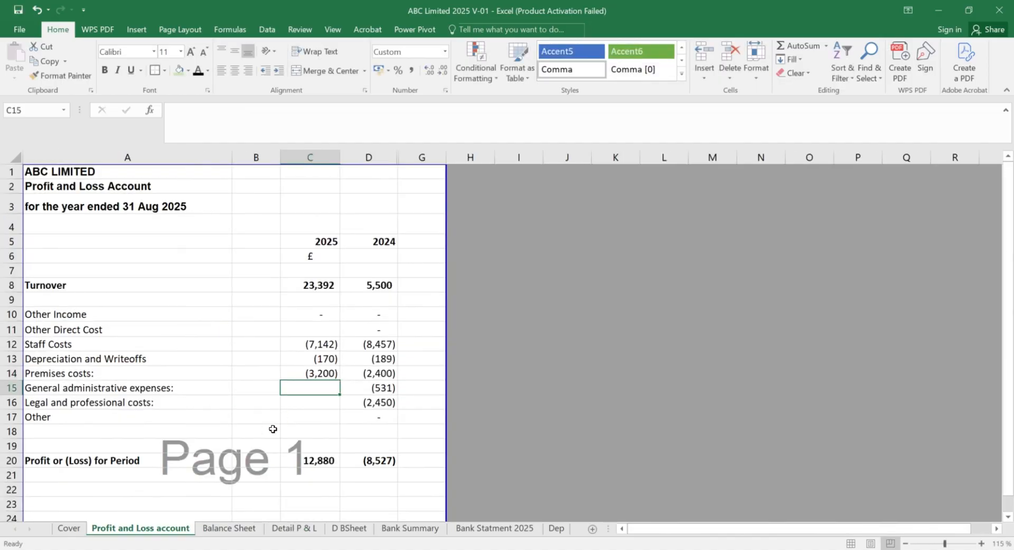
pyautogui.doubleClick(272, 429)
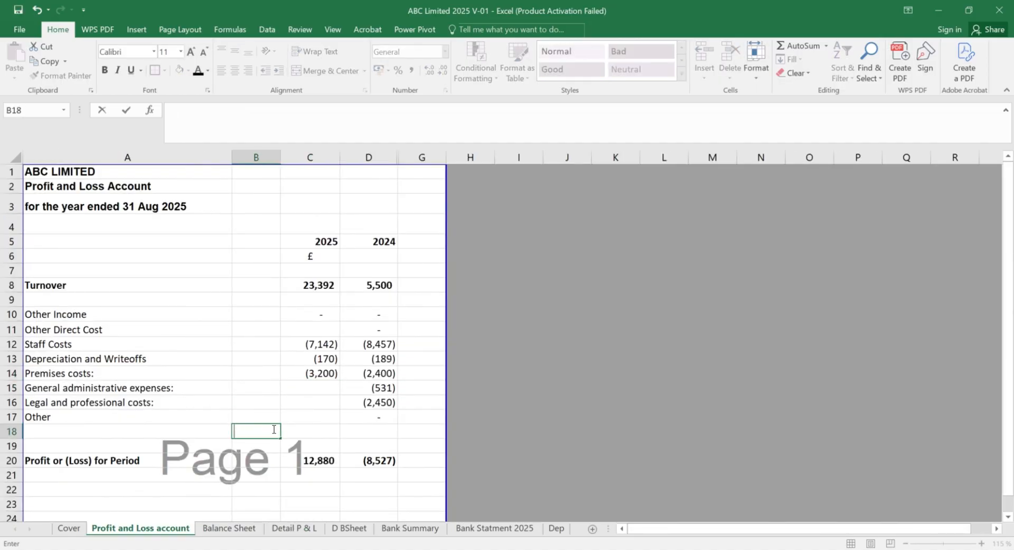
pyautogui.press('Return')
pyautogui.press('Up')
pyautogui.press('Up')
pyautogui.press('Up')
pyautogui.press('Right')
pyautogui.press('Up')
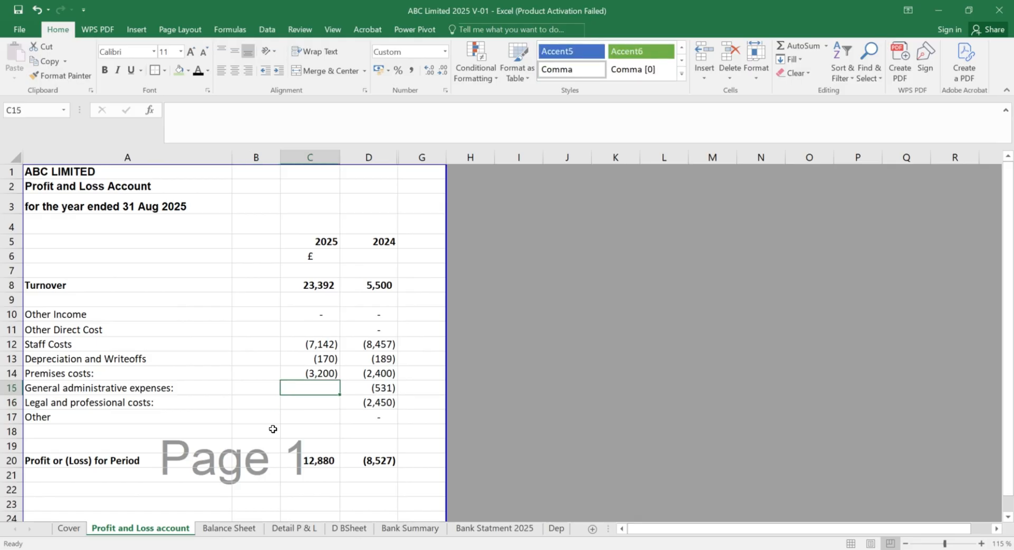
pyautogui.write('=')
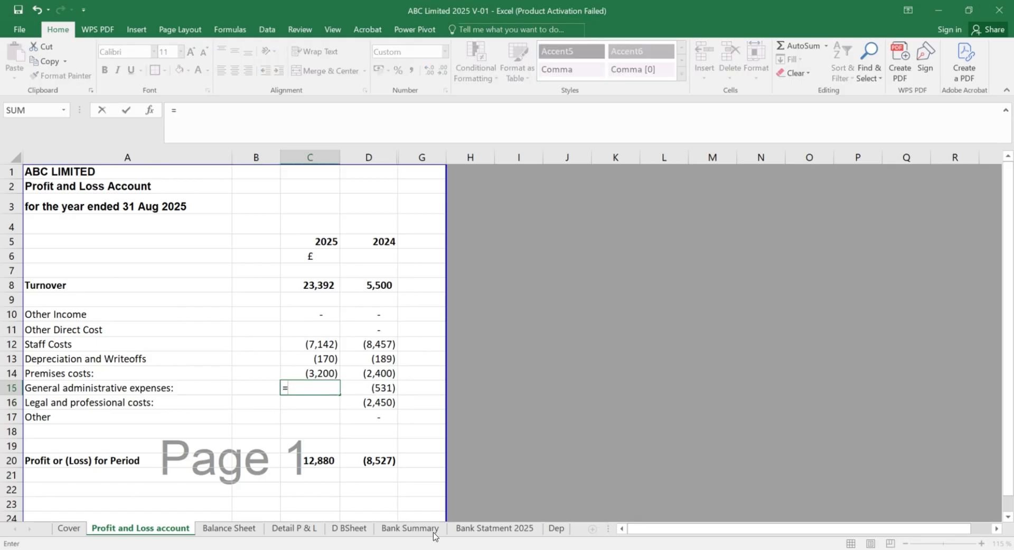
pyautogui.click(464, 530)
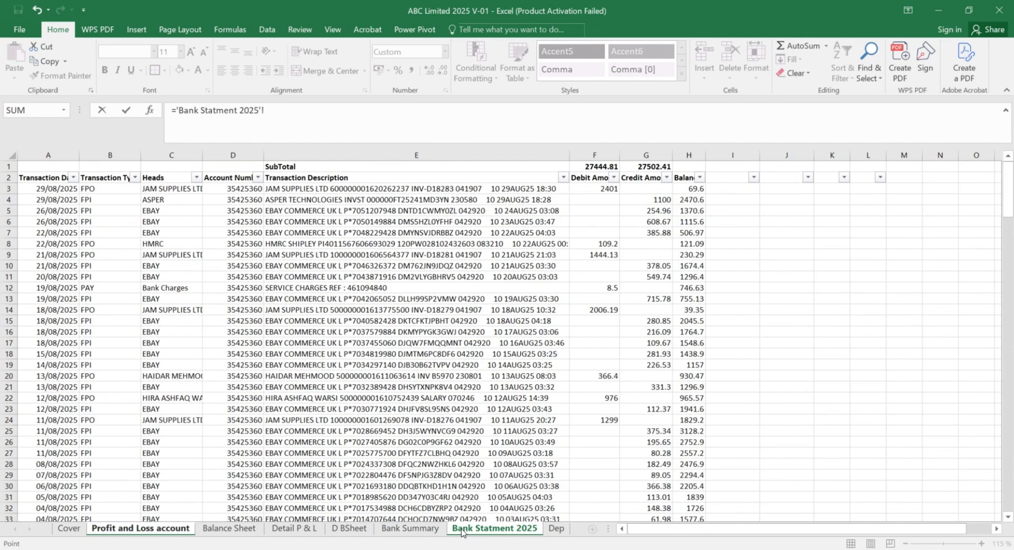
pyautogui.click(409, 529)
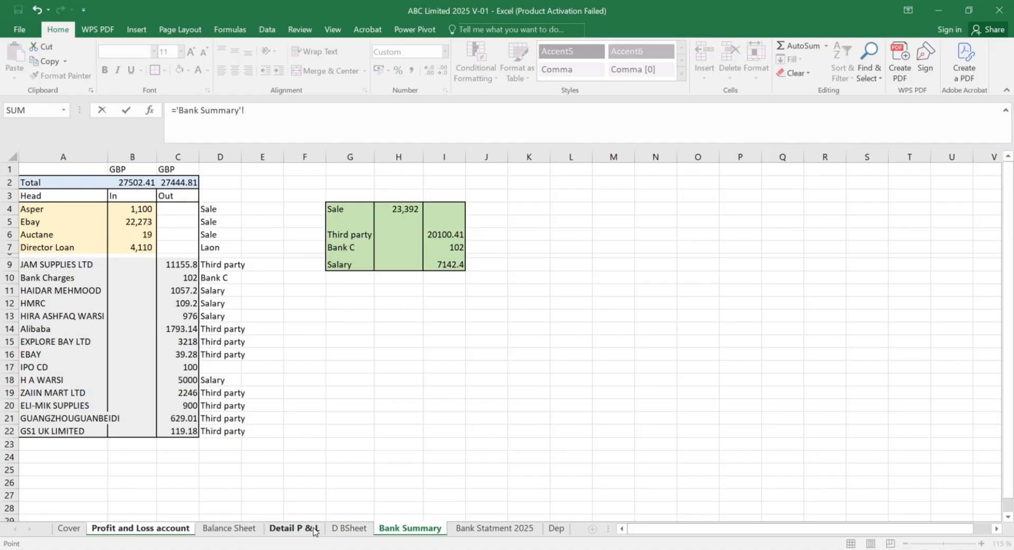
pyautogui.click(346, 530)
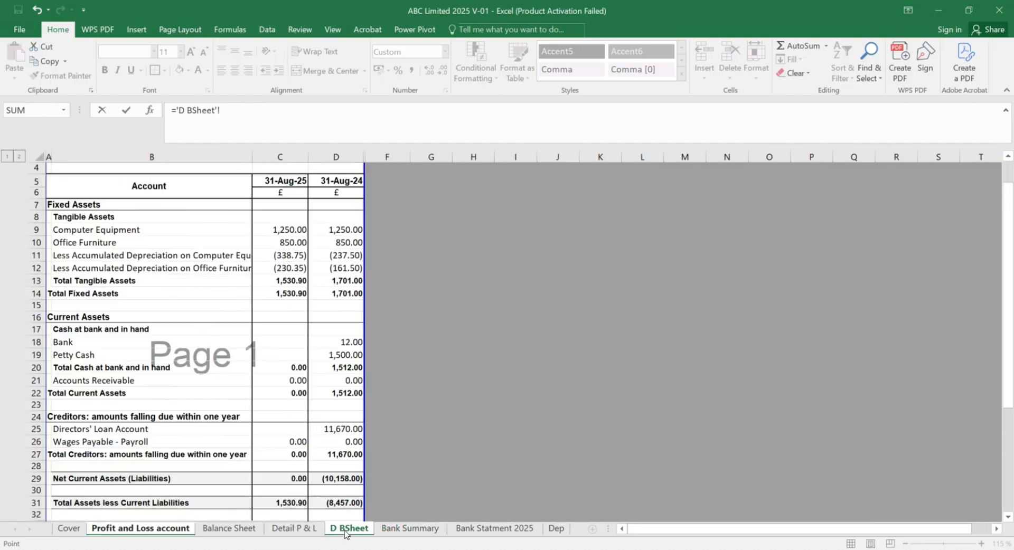
pyautogui.click(306, 530)
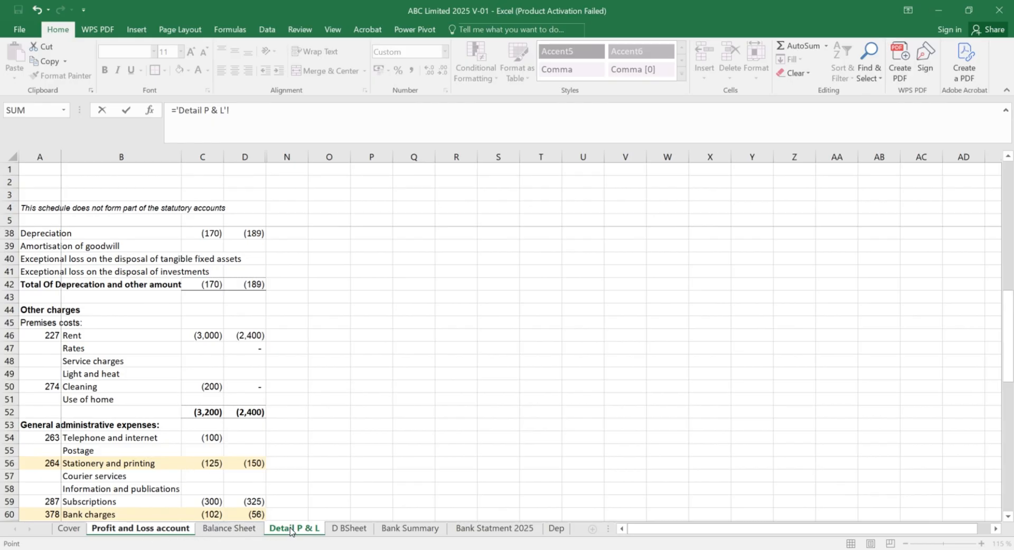
pyautogui.click(129, 530)
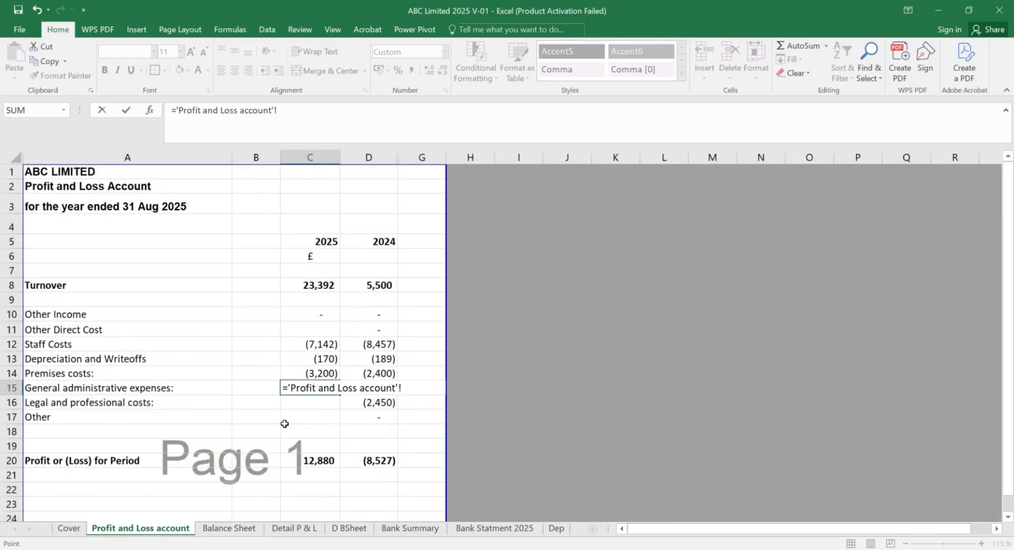
pyautogui.press('BackSpace')
pyautogui.press('BackSpace')
pyautogui.press('BackSpace')
pyautogui.press('BackSpace')
pyautogui.press('BackSpace')
pyautogui.press('BackSpace')
pyautogui.press('BackSpace')
pyautogui.press('BackSpace')
pyautogui.press('BackSpace')
pyautogui.press('BackSpace')
pyautogui.press('BackSpace')
pyautogui.press('BackSpace')
pyautogui.press('BackSpace')
pyautogui.press('BackSpace')
pyautogui.press('BackSpace')
pyautogui.press('BackSpace')
pyautogui.press('BackSpace')
pyautogui.press('BackSpace')
pyautogui.press('BackSpace')
pyautogui.press('BackSpace')
pyautogui.press('Escape')
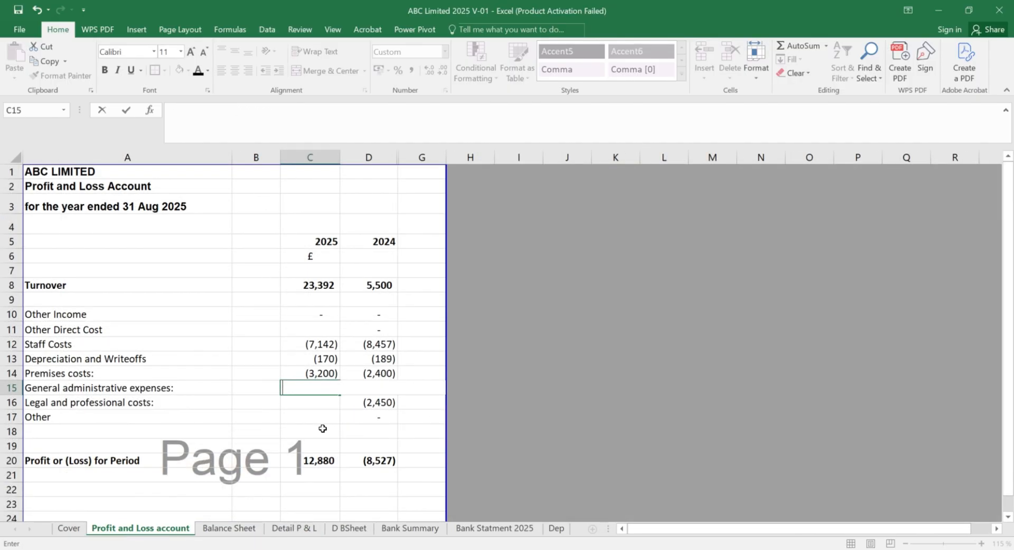
# Step: Link the 2025 General administrative expenses in C15 to the general administrative expenses total in C68 of Detail P & L
pyautogui.write('=')
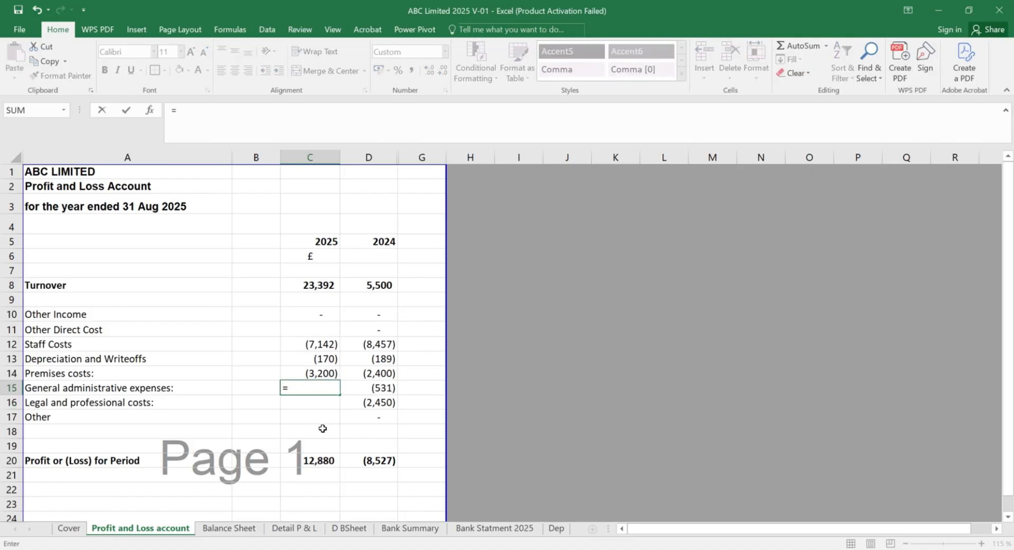
pyautogui.click(294, 528)
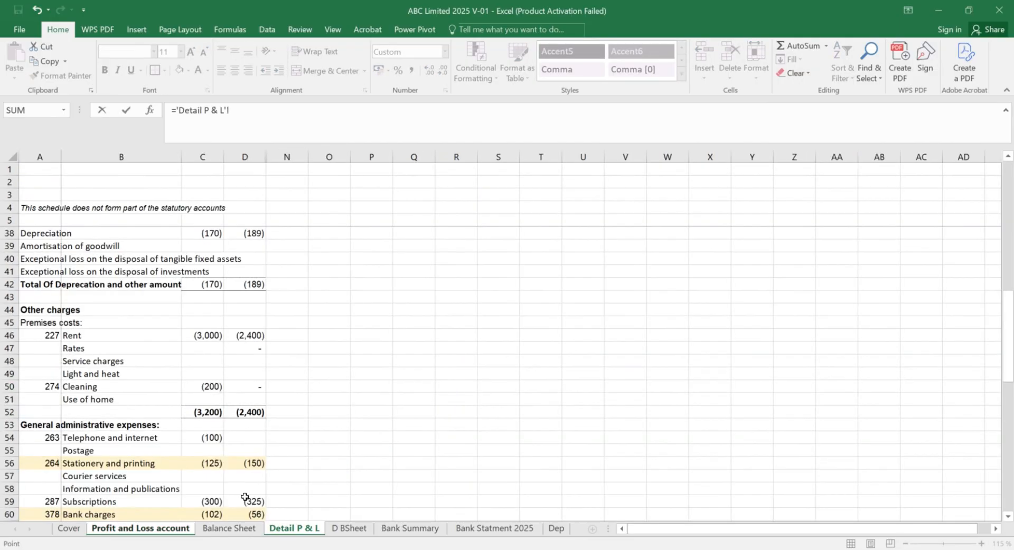
pyautogui.scroll(-7, 236, 442)
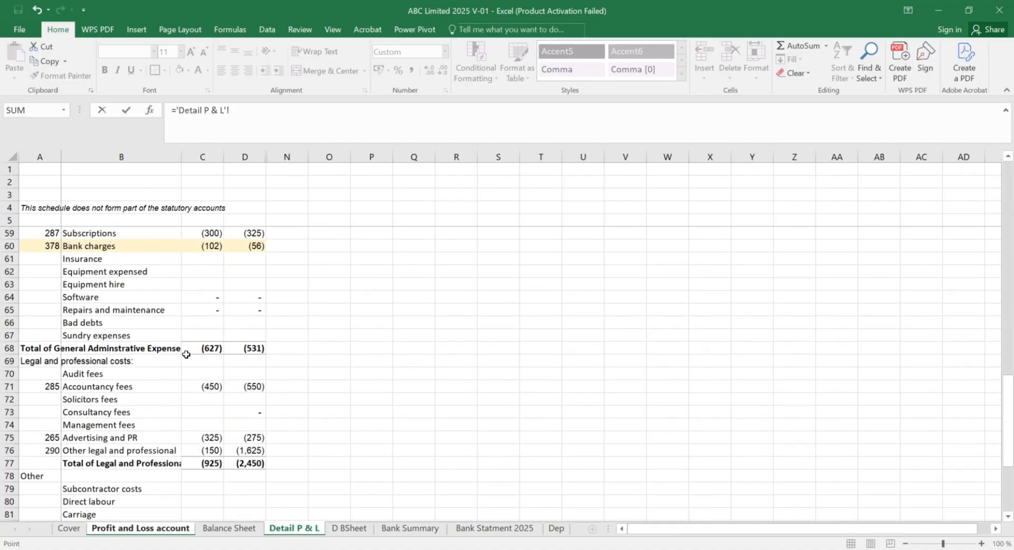
pyautogui.click(211, 348)
pyautogui.press('Escape')
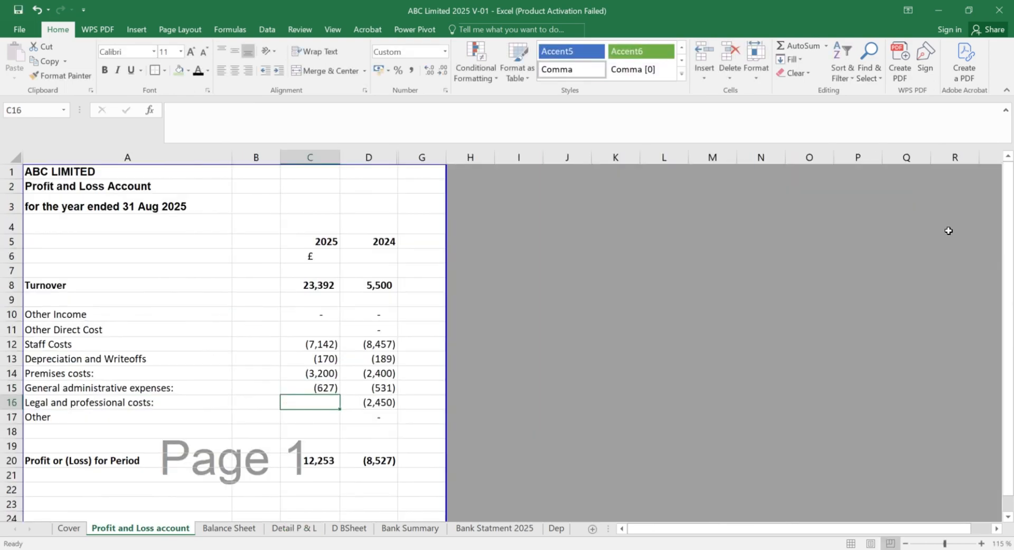
# Step: Link the 2025 Legal and professional costs in C16 to the legal and professional total in C77 of Detail P & L
pyautogui.hotkey('alt', 'Tab')
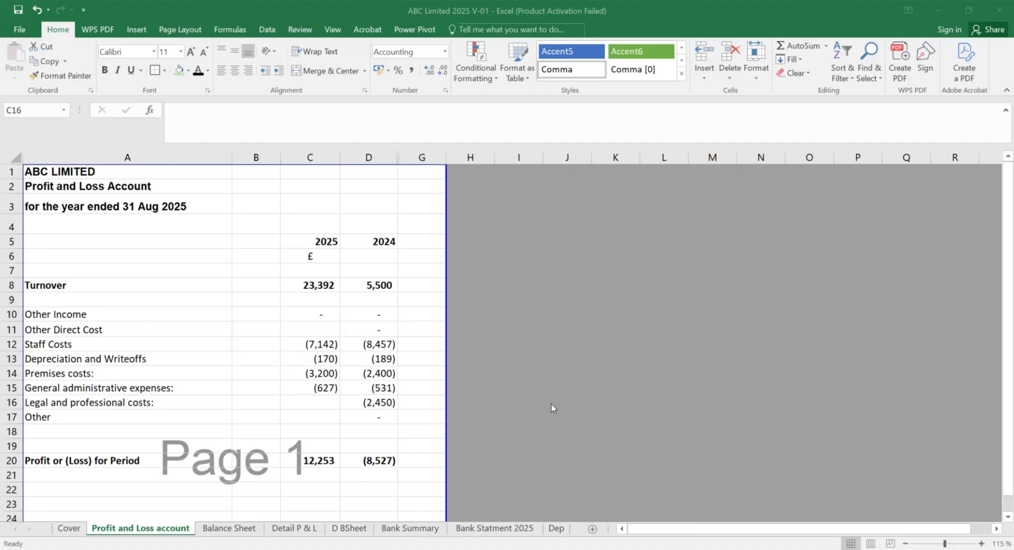
pyautogui.click(309, 402)
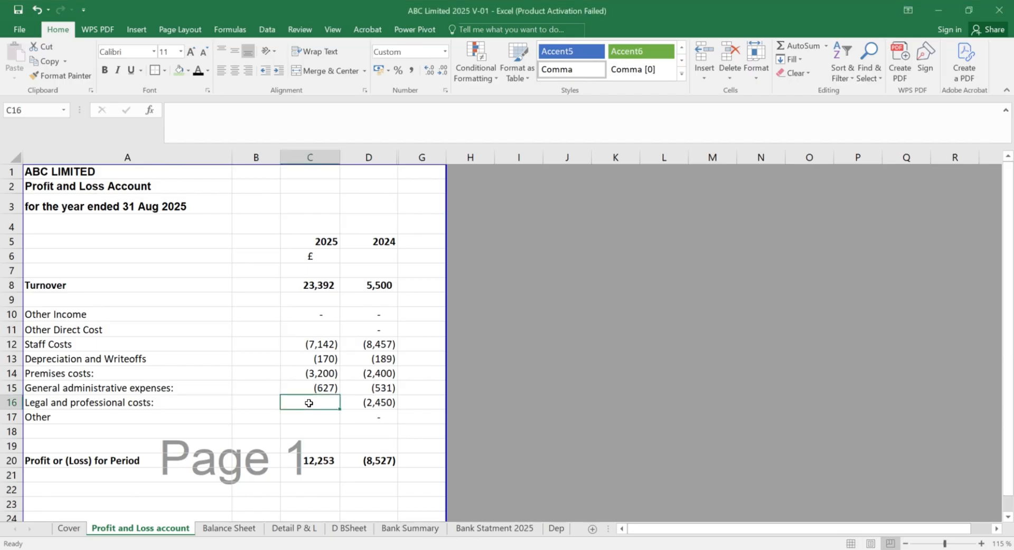
pyautogui.write('=')
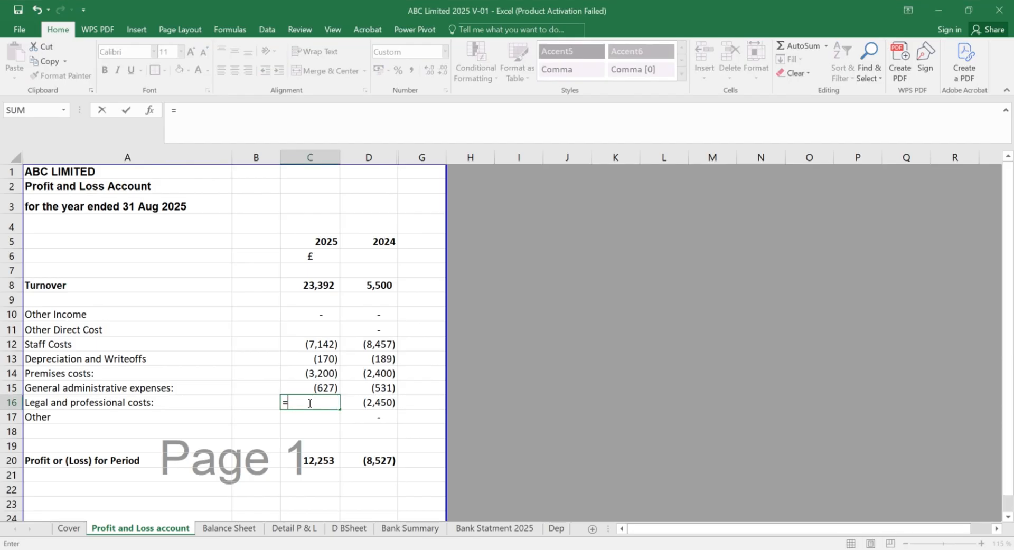
pyautogui.click(230, 528)
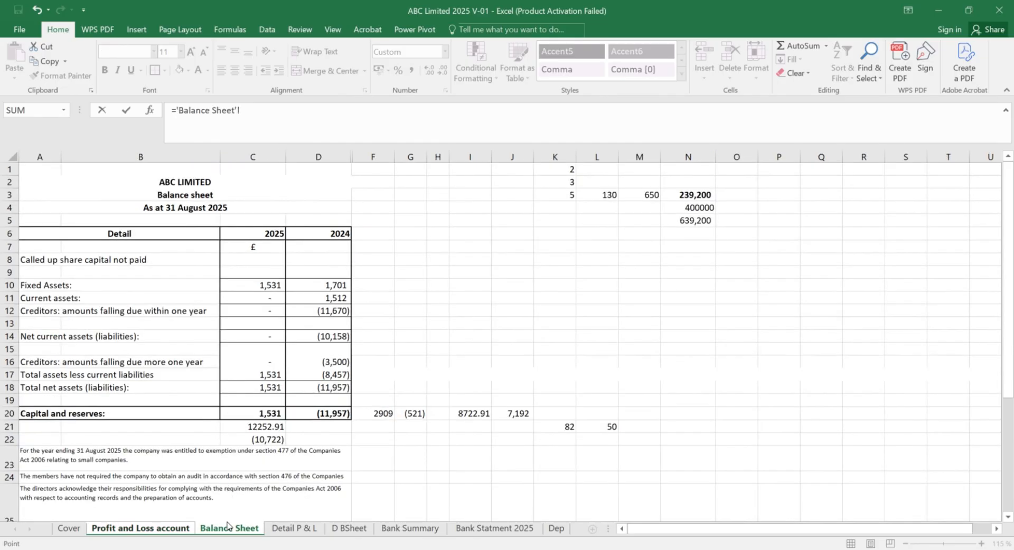
pyautogui.click(294, 528)
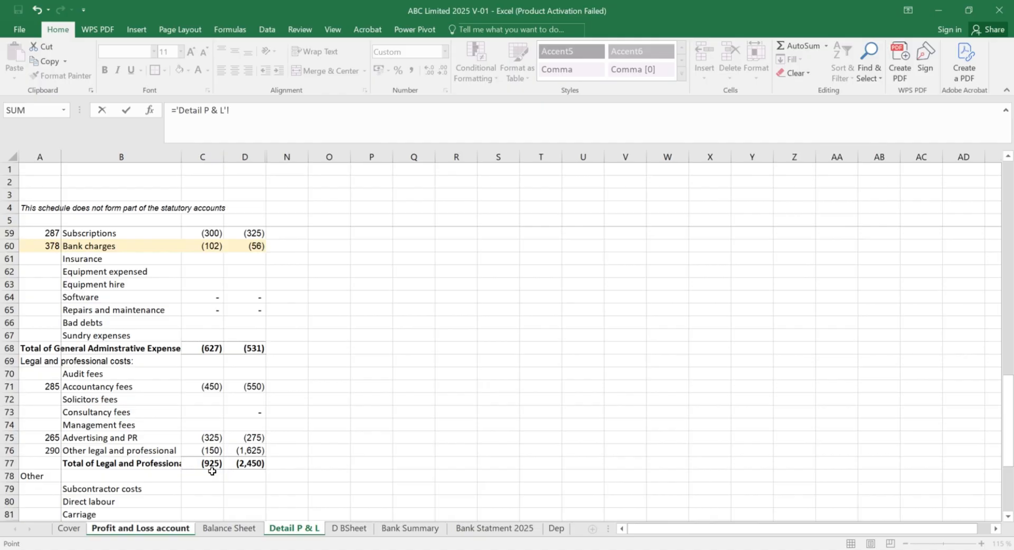
pyautogui.scroll(-6, 211, 471)
pyautogui.scroll(5, 212, 483)
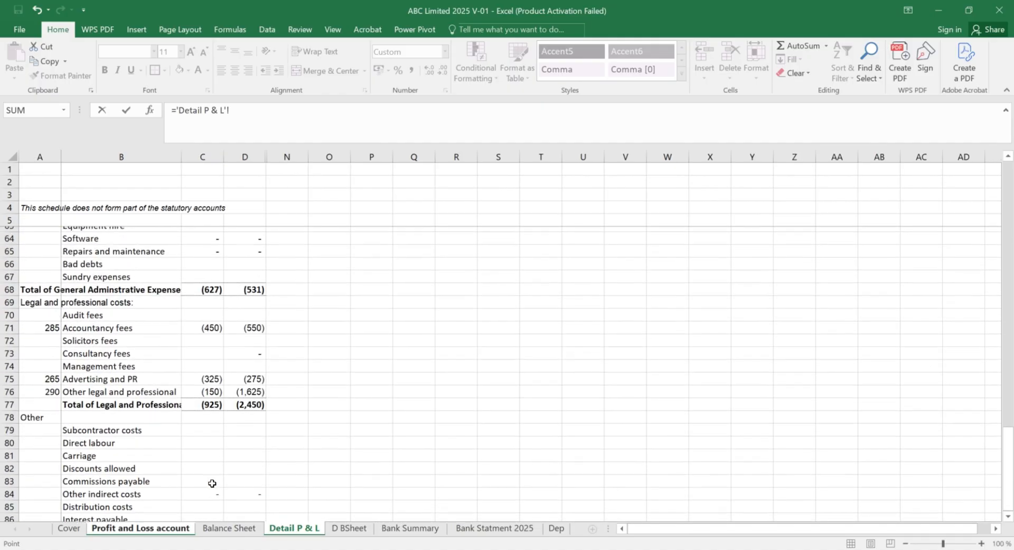
pyautogui.click(217, 408)
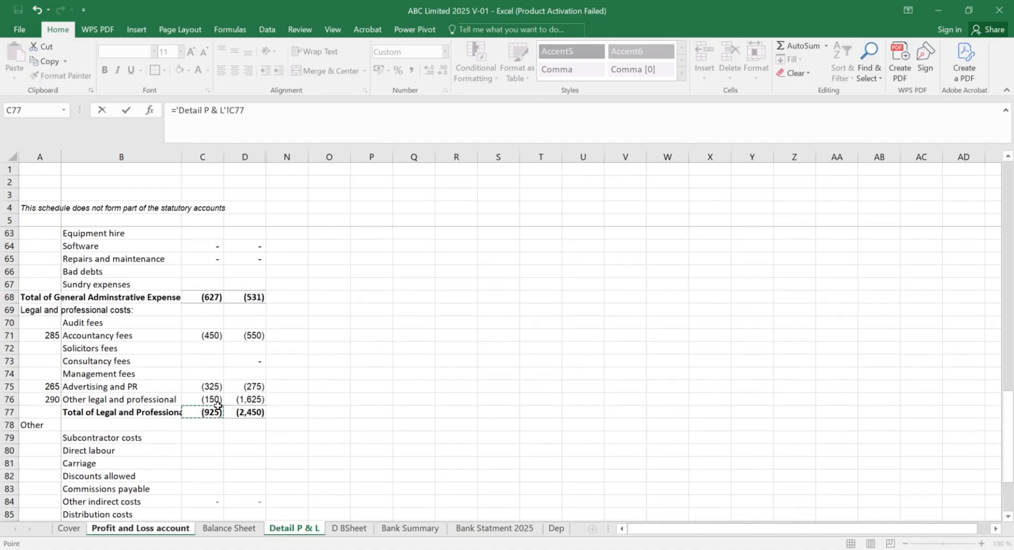
pyautogui.press('Return')
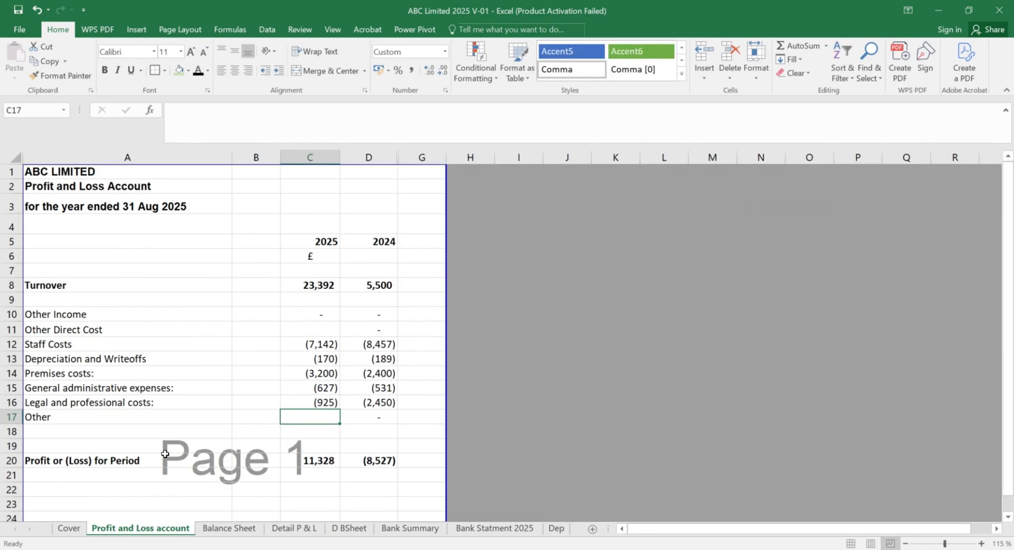
# Step: Link the 2025 Other Direct Cost in C11 to the outsource services cost total in C22 of Detail P & L
pyautogui.scroll(-1, 165, 454)
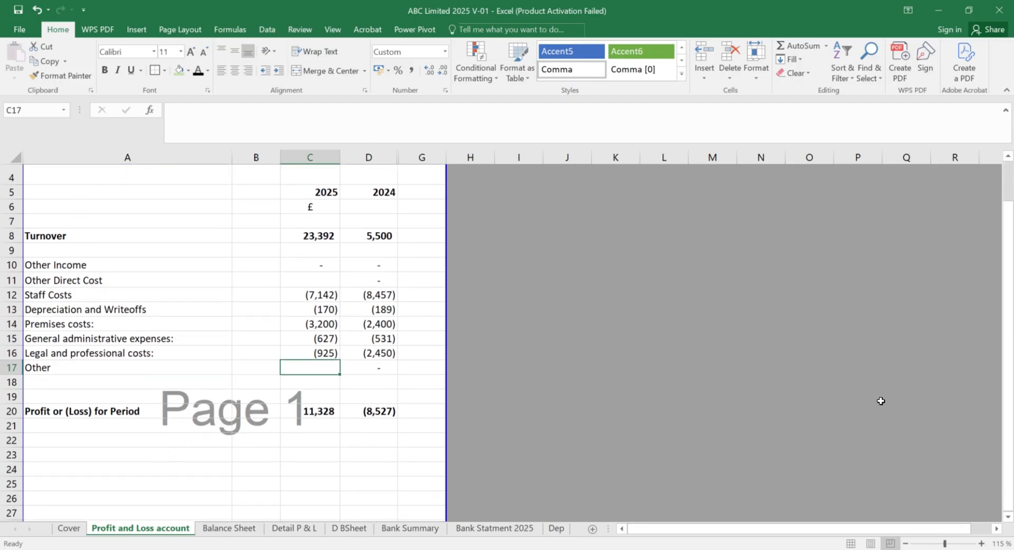
pyautogui.click(323, 285)
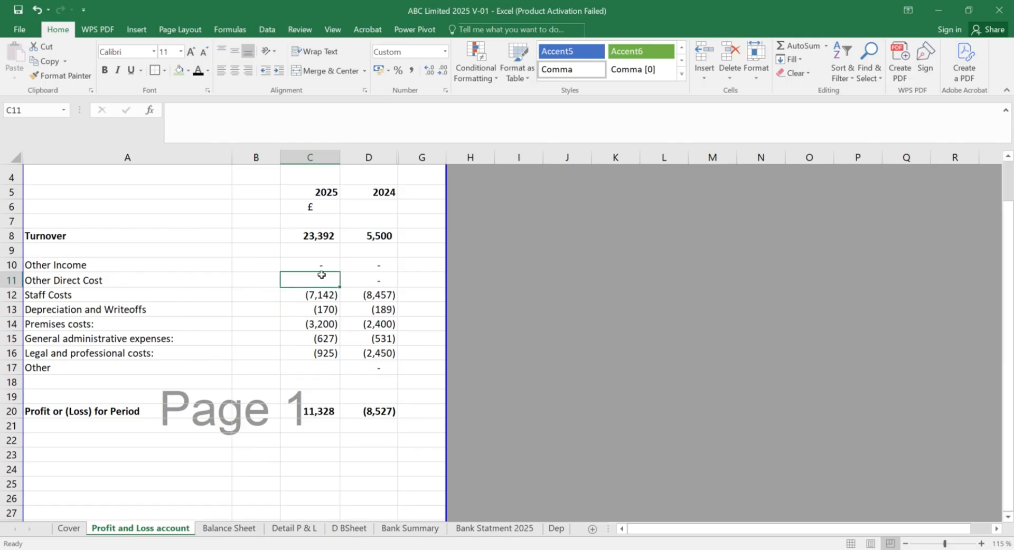
pyautogui.write('=')
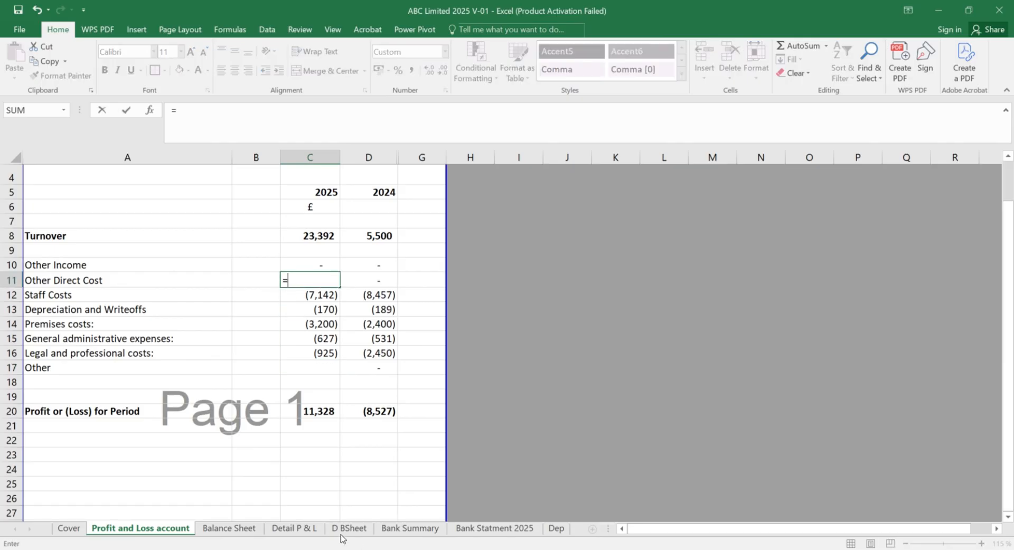
pyautogui.click(293, 528)
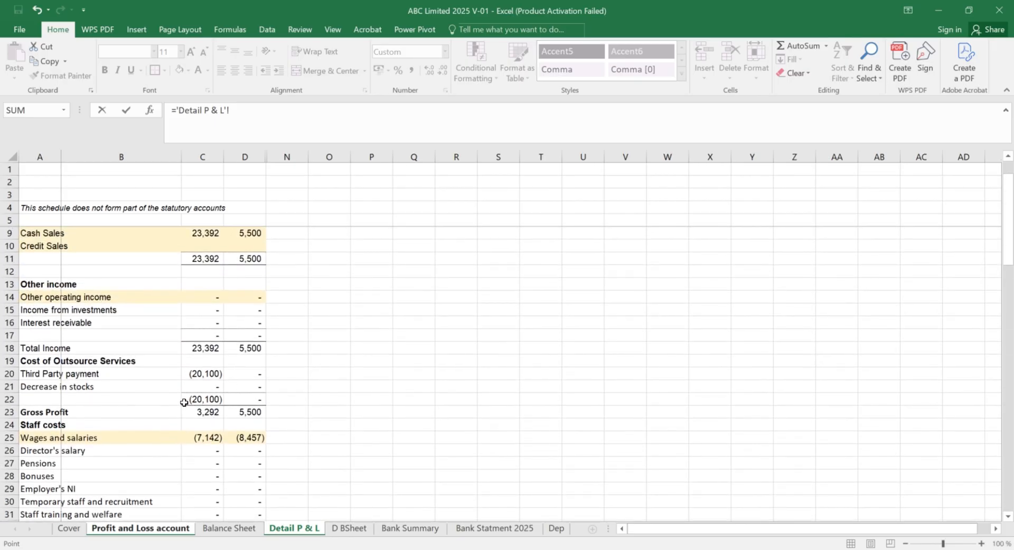
pyautogui.click(194, 400)
pyautogui.press('Return')
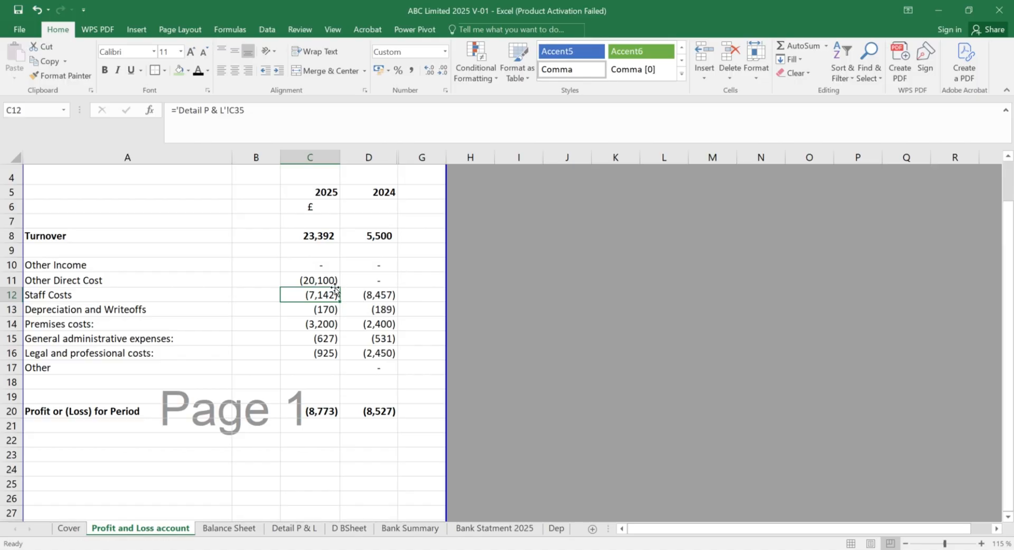
# Step: Check the 2025 column and the Profit or (Loss) for Period formula in C20
pyautogui.click(373, 158)
pyautogui.click(315, 156)
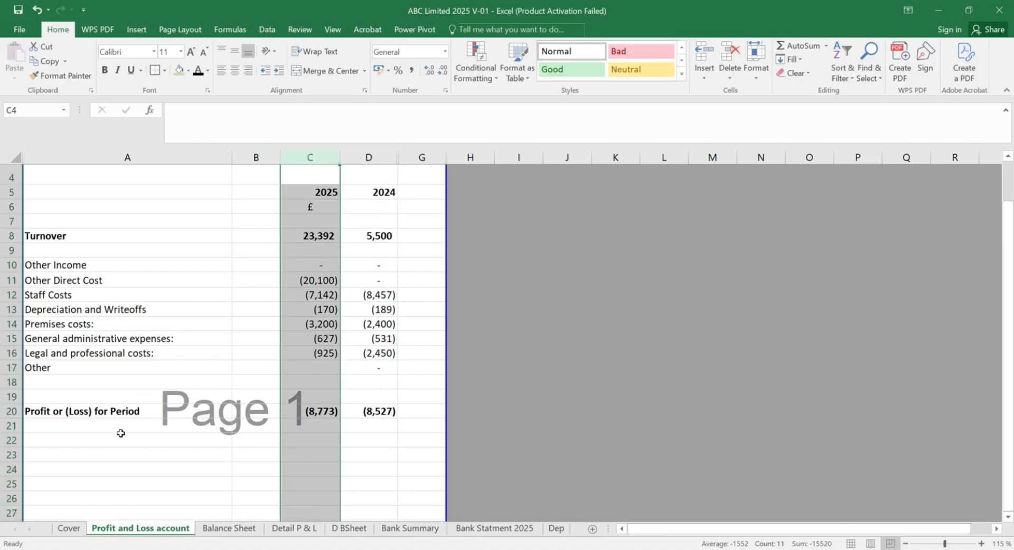
pyautogui.click(308, 406)
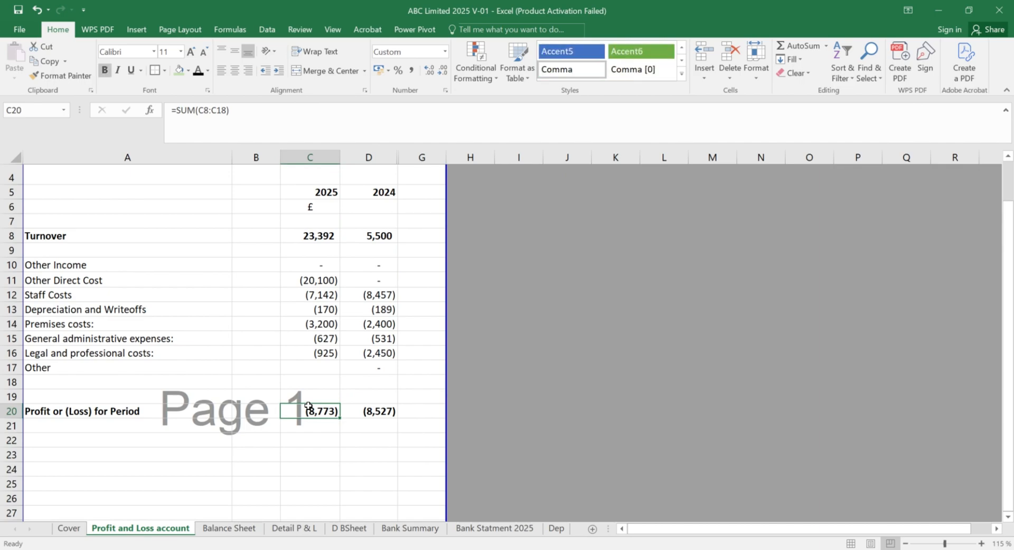
pyautogui.scroll(1, 250, 280)
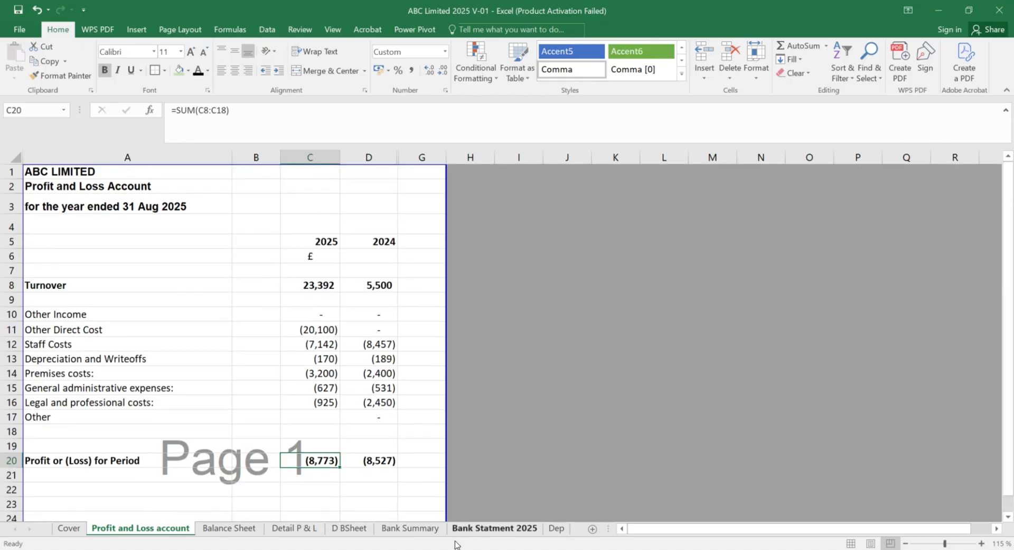
# Step: Review the Bank Statment 2025 transactions and the Bank Summary categories, glance at D BSheet, and return to the Profit and Loss account
pyautogui.click(478, 531)
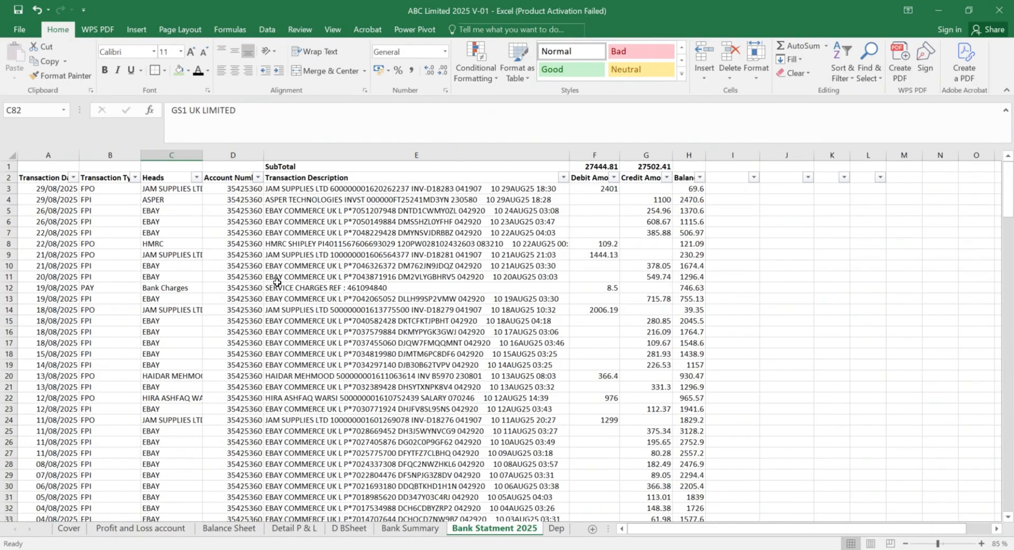
pyautogui.scroll(-20, 188, 343)
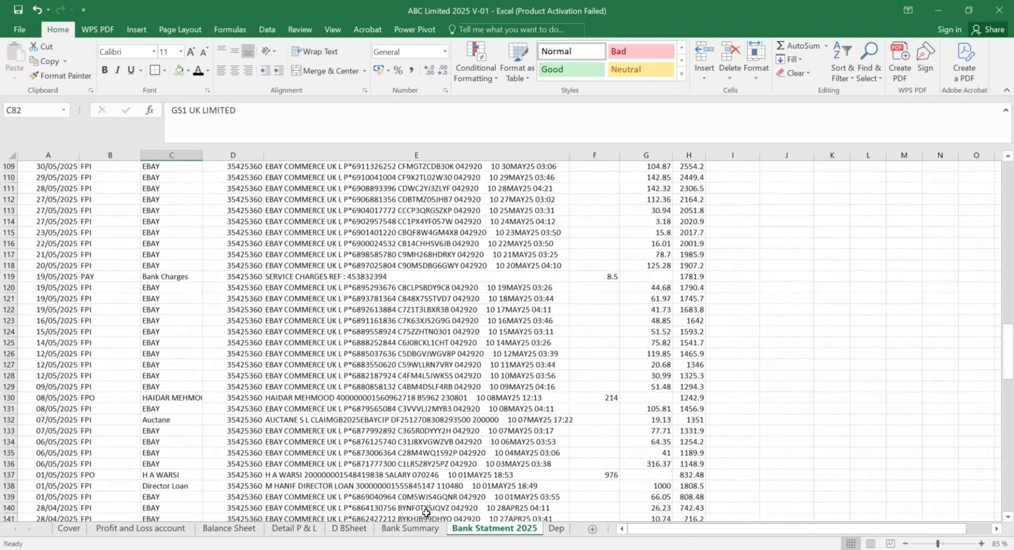
pyautogui.click(410, 528)
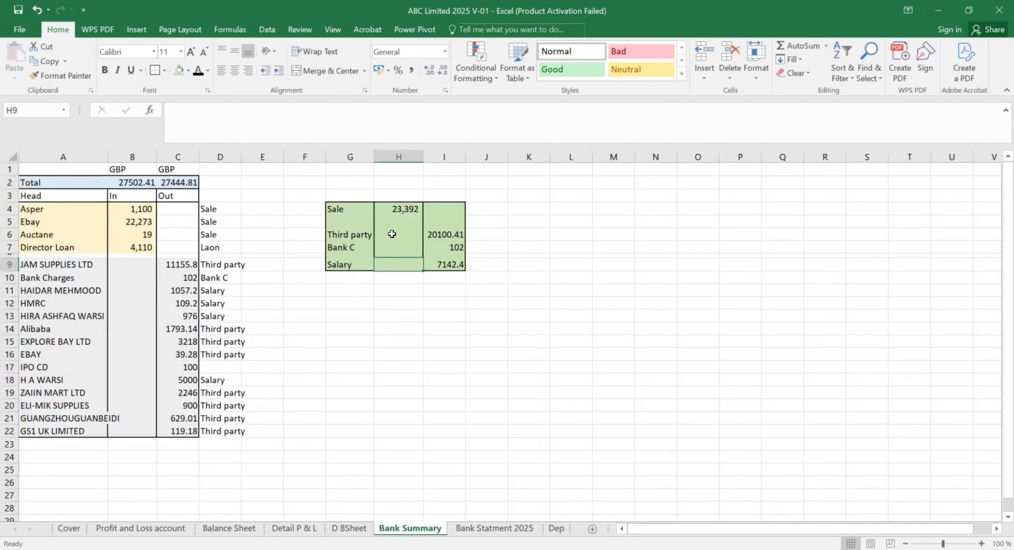
pyautogui.click(211, 208)
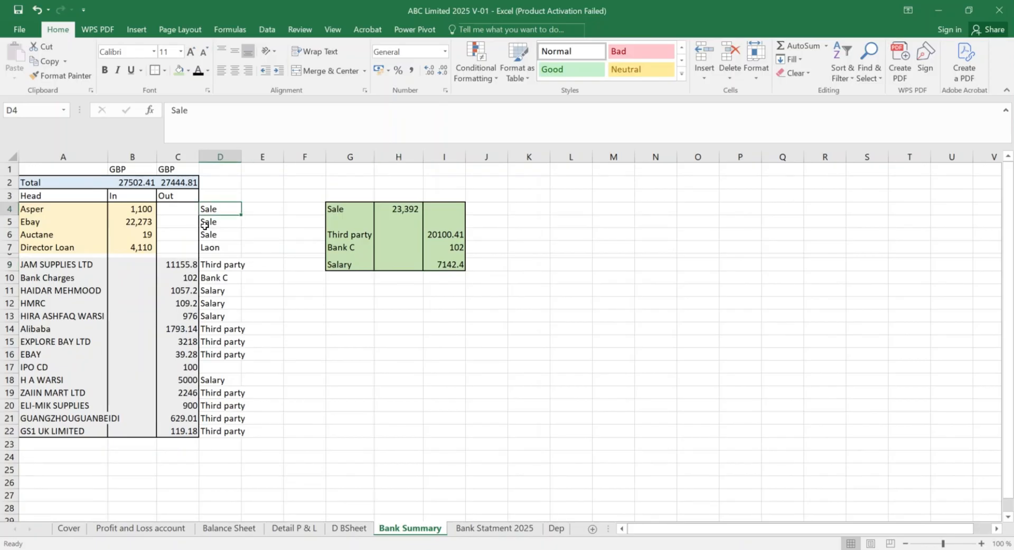
pyautogui.click(214, 272)
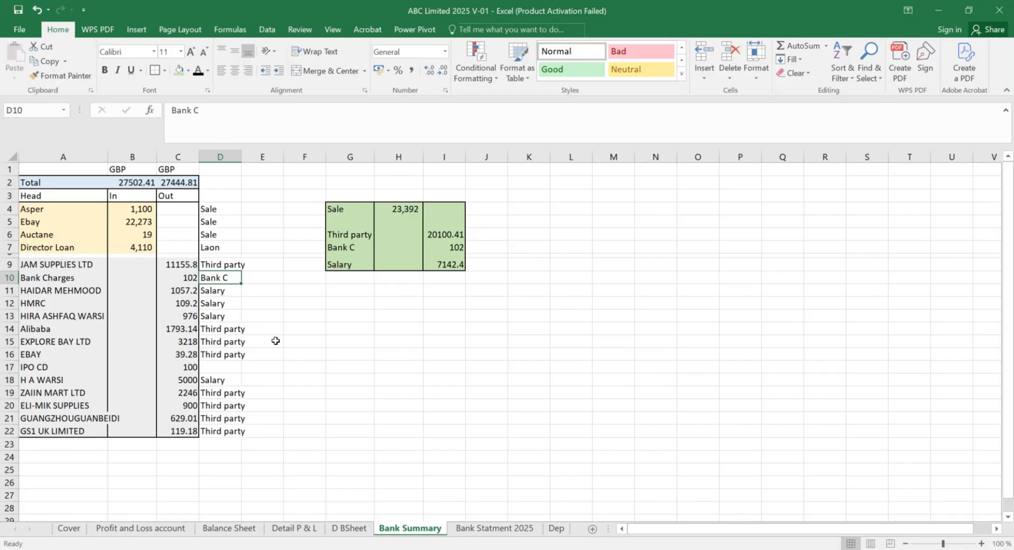
pyautogui.click(368, 198)
pyautogui.click(356, 208)
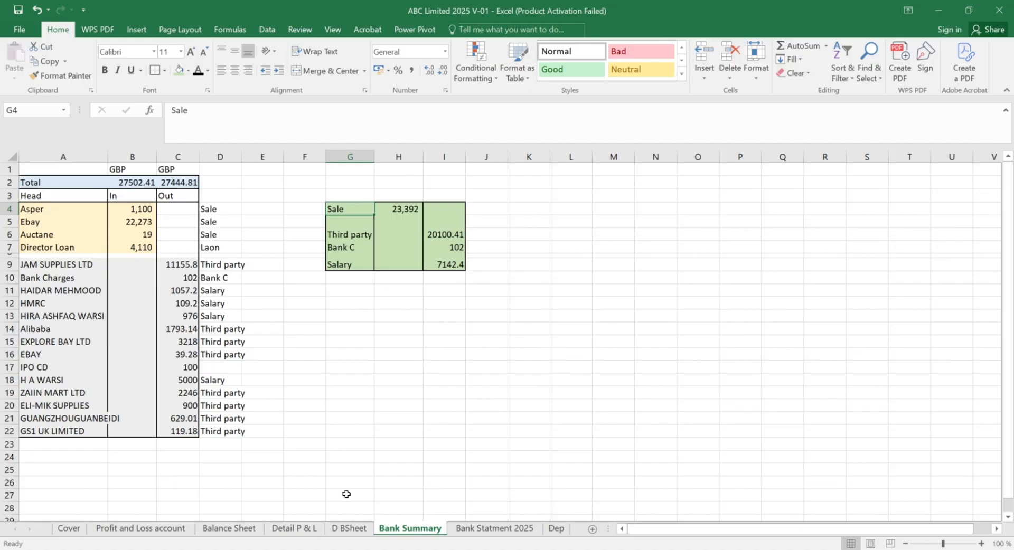
pyautogui.click(348, 535)
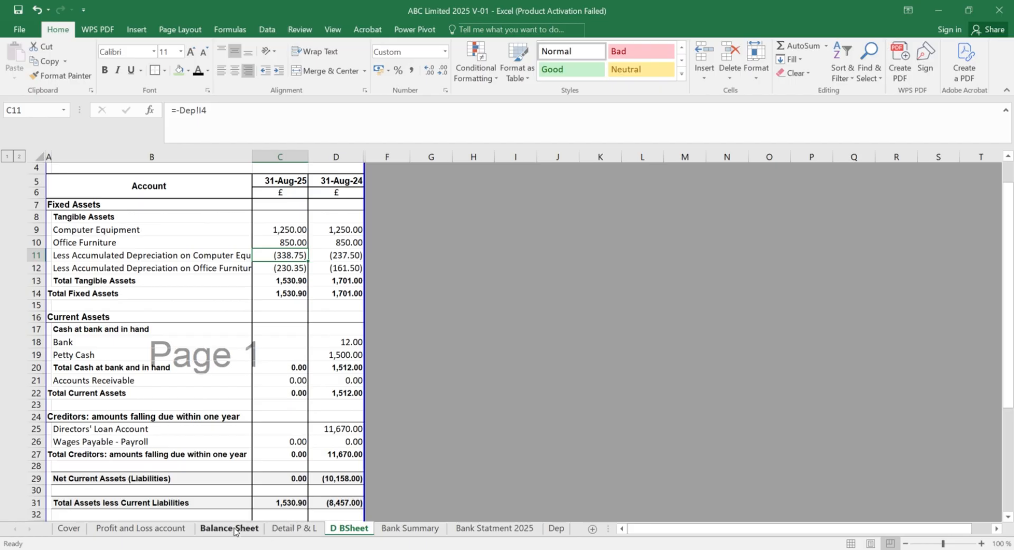
pyautogui.click(156, 531)
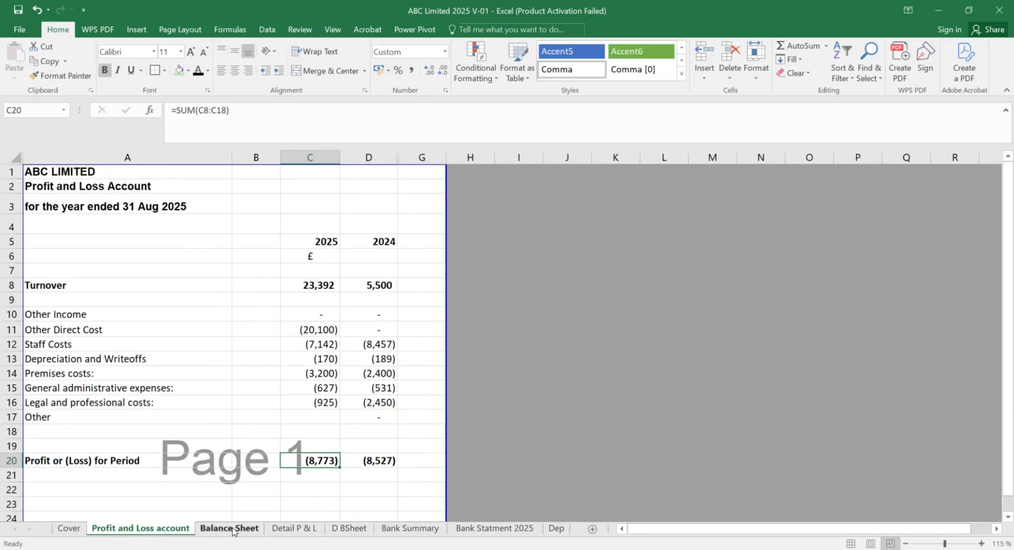
# Step: Review the Detail P & L schedule from top to bottom and go back to the Profit and Loss account
pyautogui.click(316, 530)
pyautogui.scroll(-20, 223, 319)
pyautogui.scroll(20, 223, 319)
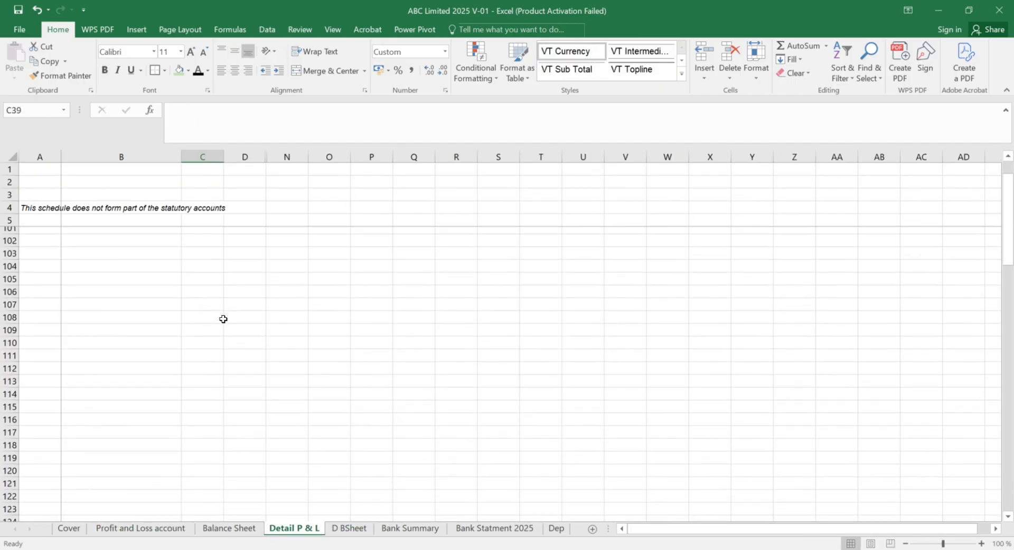
pyautogui.scroll(9, 222, 318)
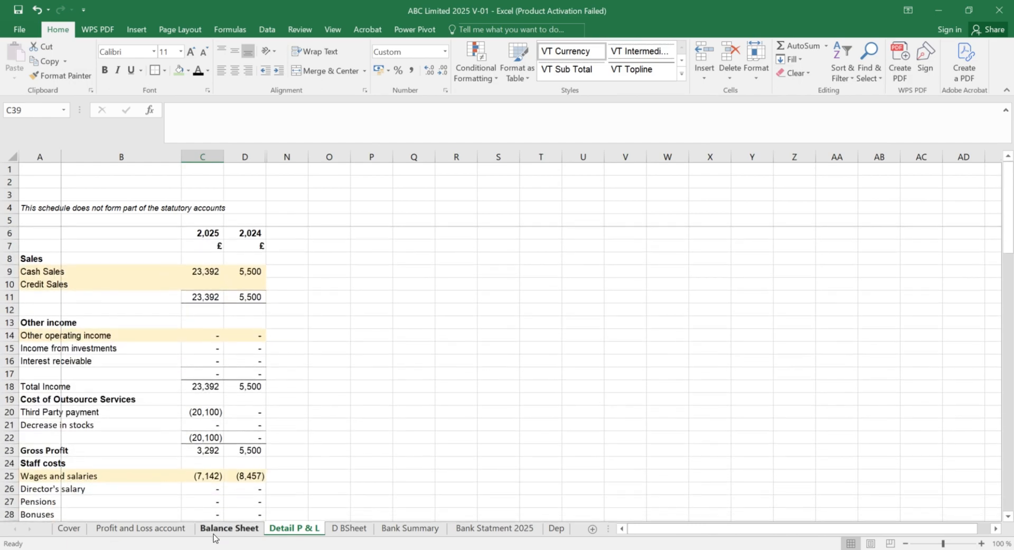
pyautogui.click(143, 530)
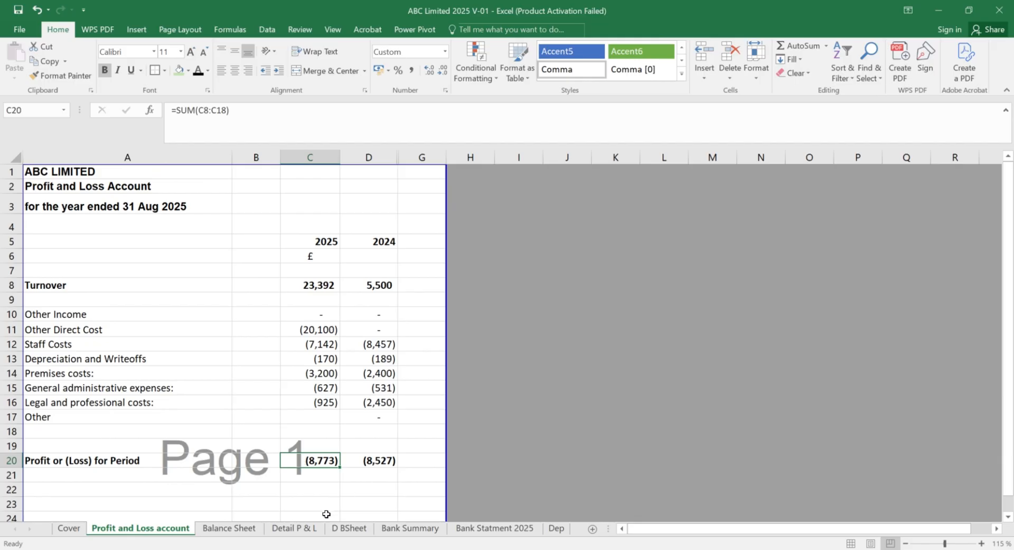
# Step: Check the 31-Aug-25 Computer Equipment, Office Furniture and accumulated depreciation cells in C9:C11 of D BSheet, glancing at Detail P & L
pyautogui.click(353, 529)
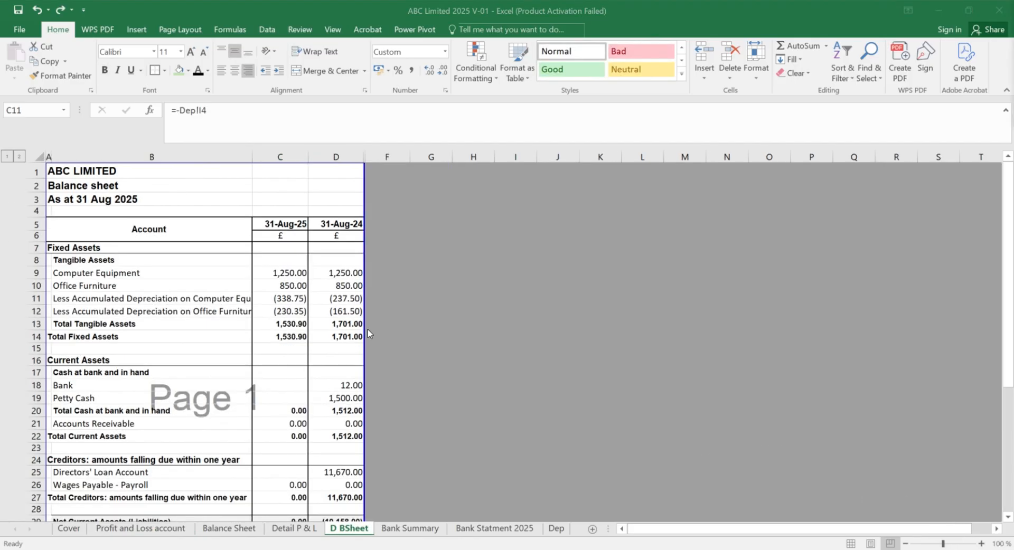
pyautogui.click(205, 293)
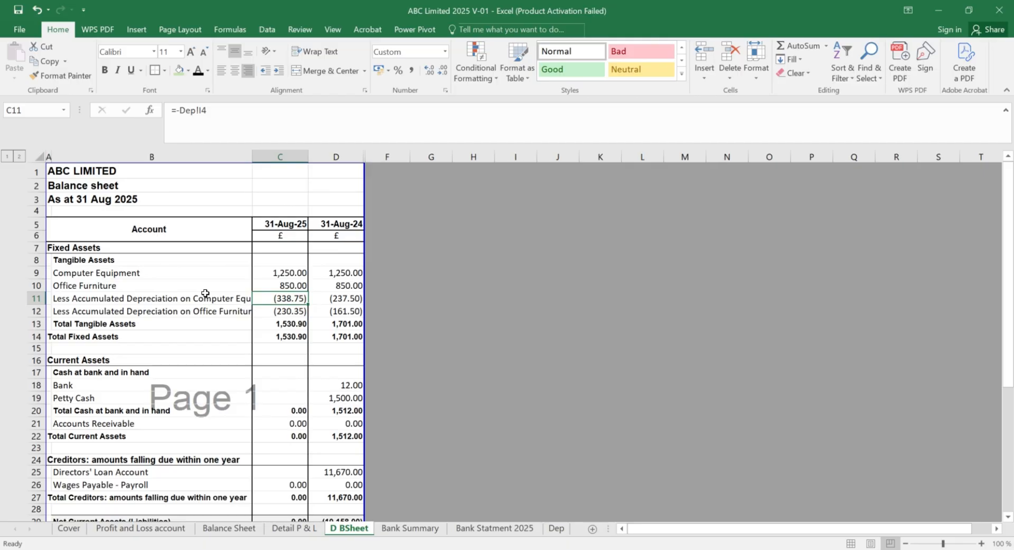
pyautogui.click(292, 530)
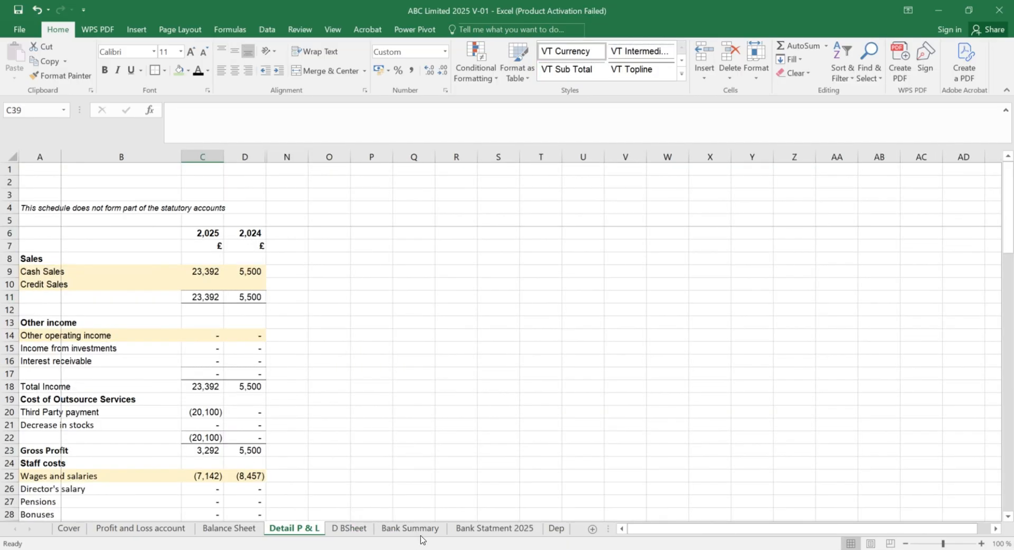
pyautogui.click(348, 528)
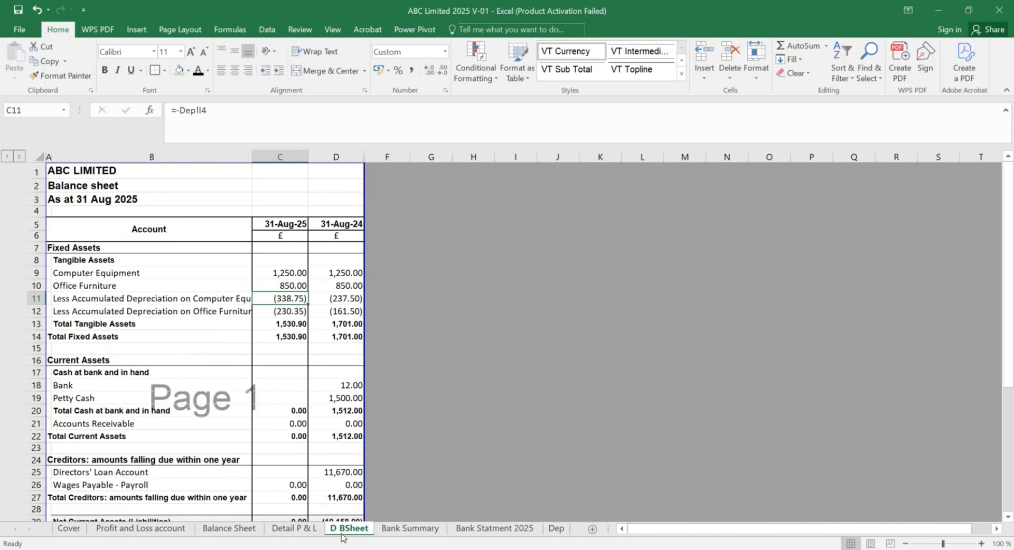
pyautogui.click(275, 272)
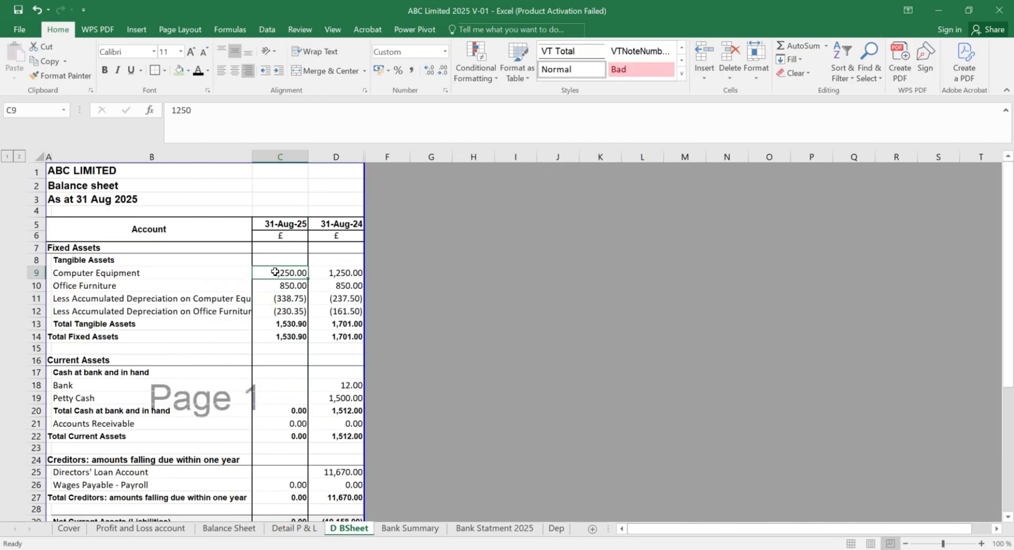
pyautogui.press('Down')
pyautogui.press('Down')
pyautogui.press('Up')
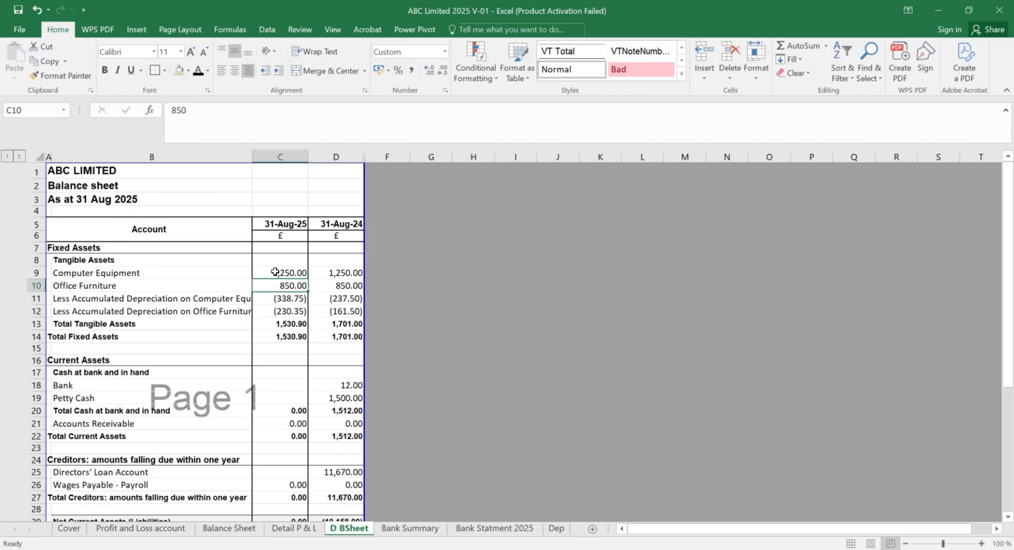
pyautogui.press('Up')
pyautogui.press('Down')
pyautogui.press('Down')
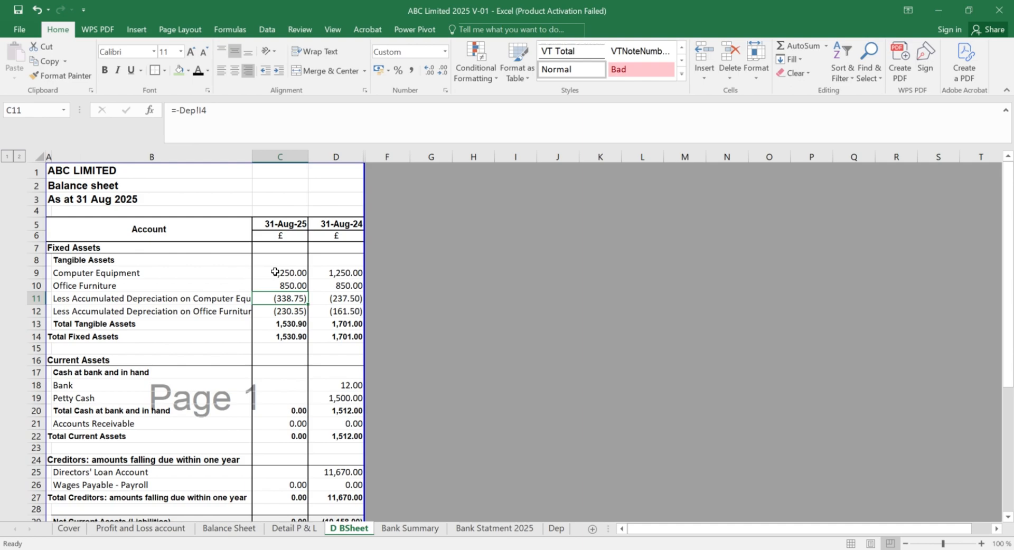
# Step: Total the Accumulated Dep column on the Dep sheet by copying the dep 2025 total formula from H6 into I6
pyautogui.click(555, 528)
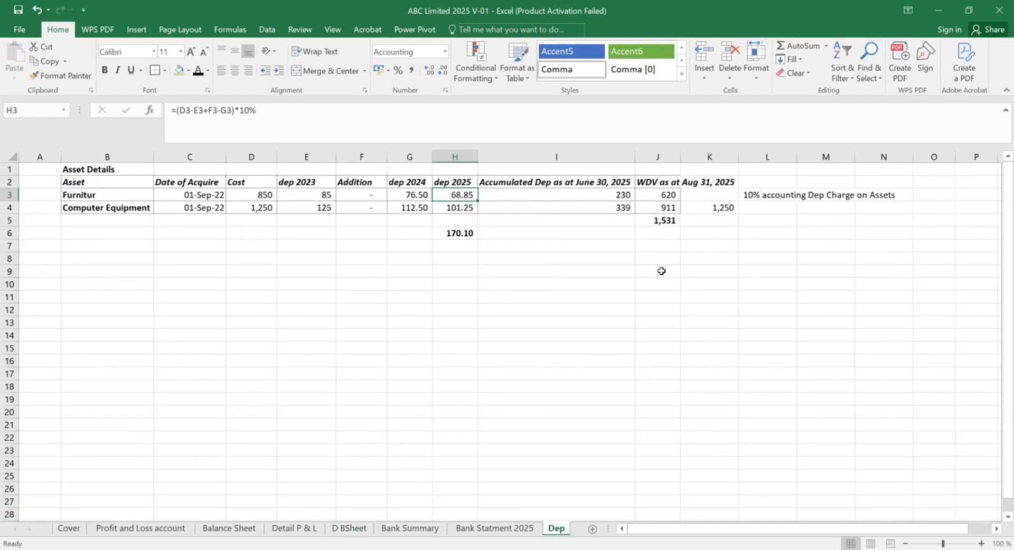
pyautogui.click(601, 195)
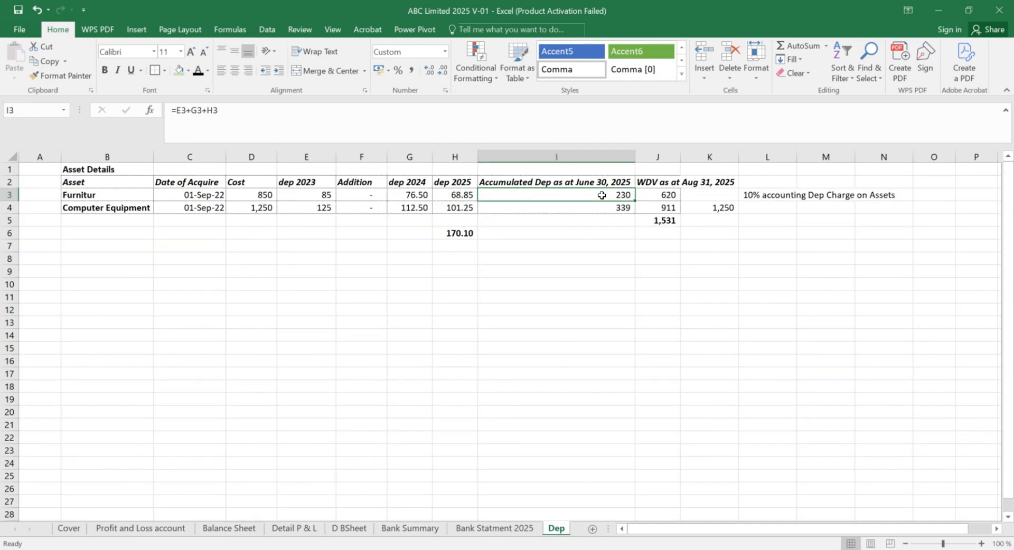
pyautogui.press('Down')
pyautogui.press('Down')
pyautogui.press('Left')
pyautogui.press('Down')
pyautogui.hotkey('ctrl', 'c')
pyautogui.press('Right')
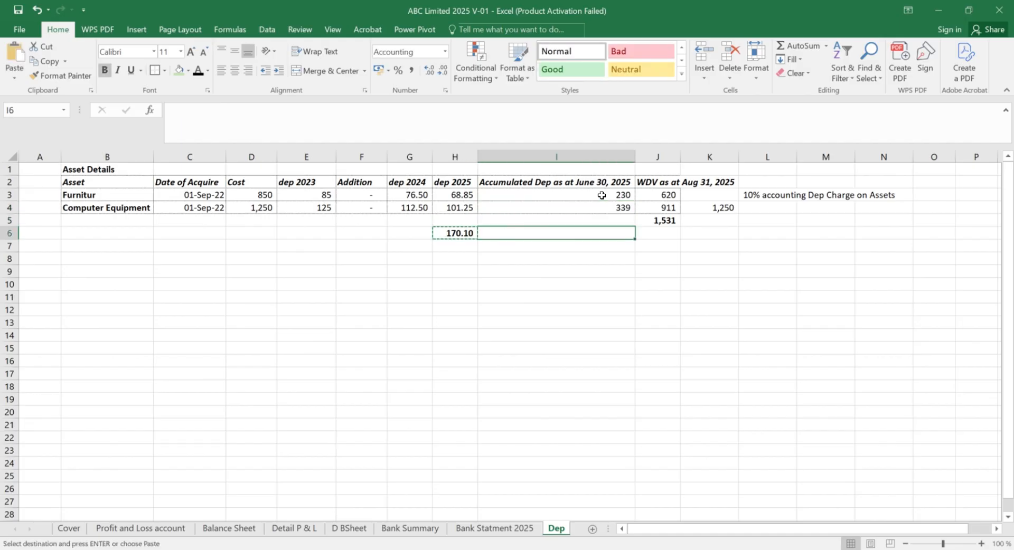
pyautogui.hotkey('ctrl', 'v')
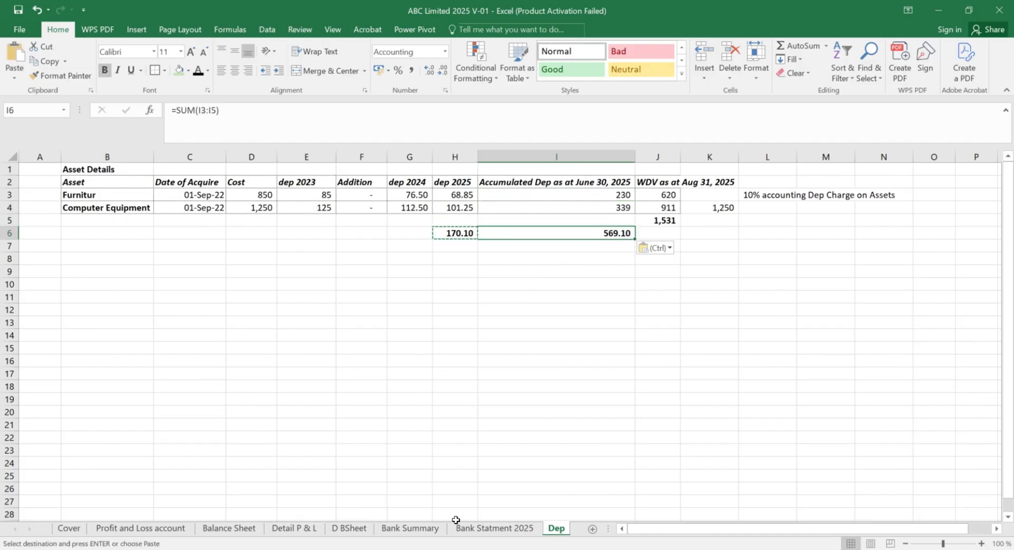
# Step: Check the sum of the accumulated depreciation in C11:C12 of D BSheet and the Total Fixed Assets formula in C14
pyautogui.click(410, 528)
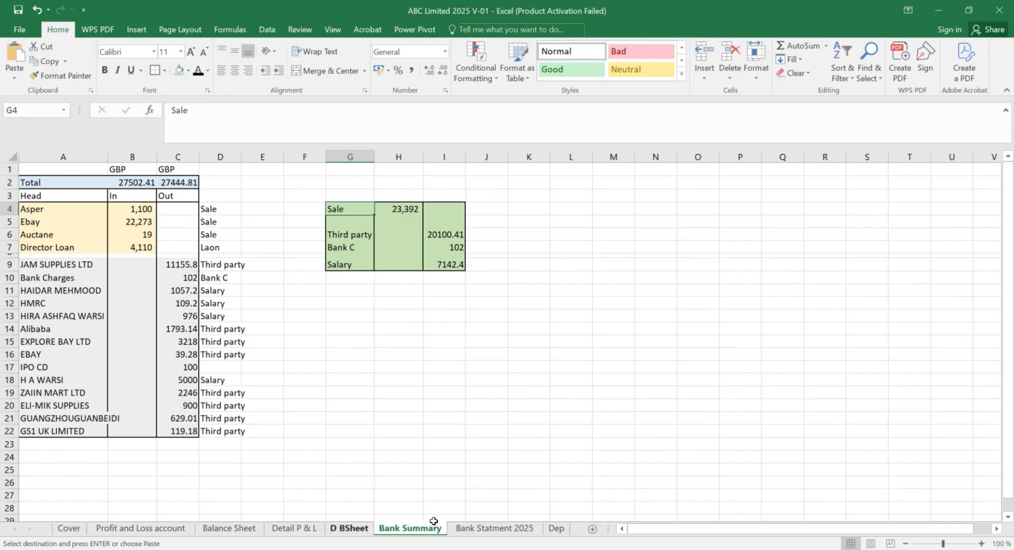
pyautogui.click(340, 530)
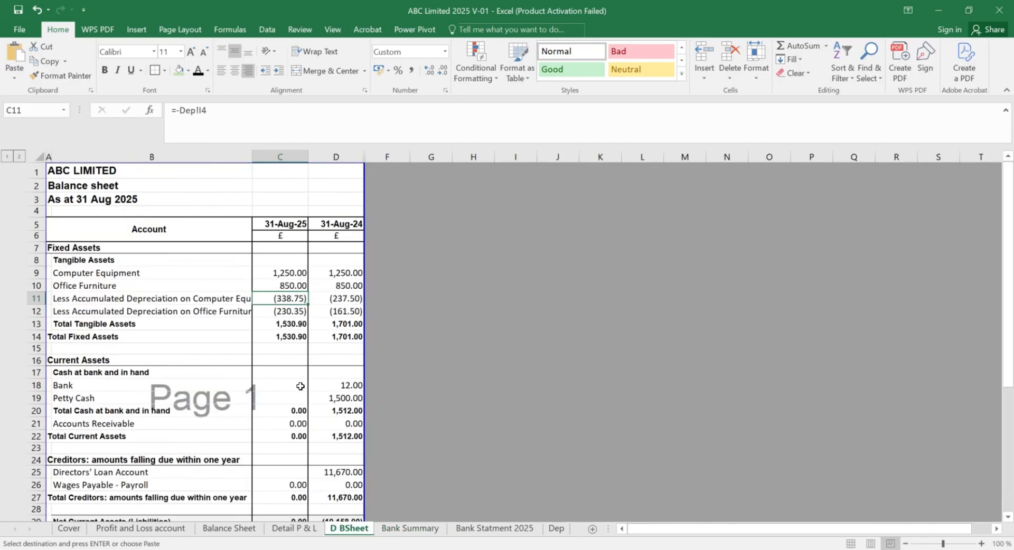
pyautogui.hotkey('shift', 'Down')
pyautogui.hotkey('ctrl', 'v')
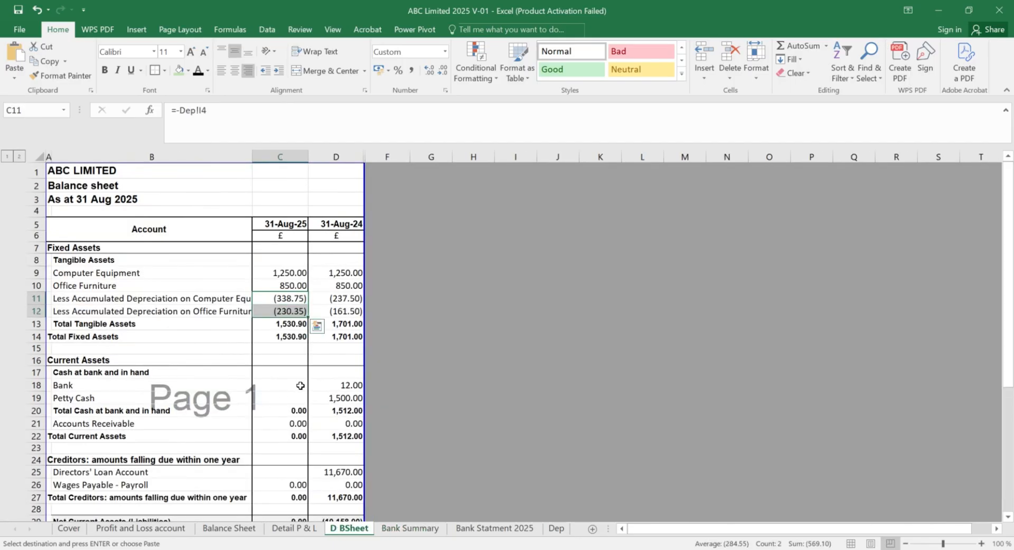
pyautogui.click(299, 385)
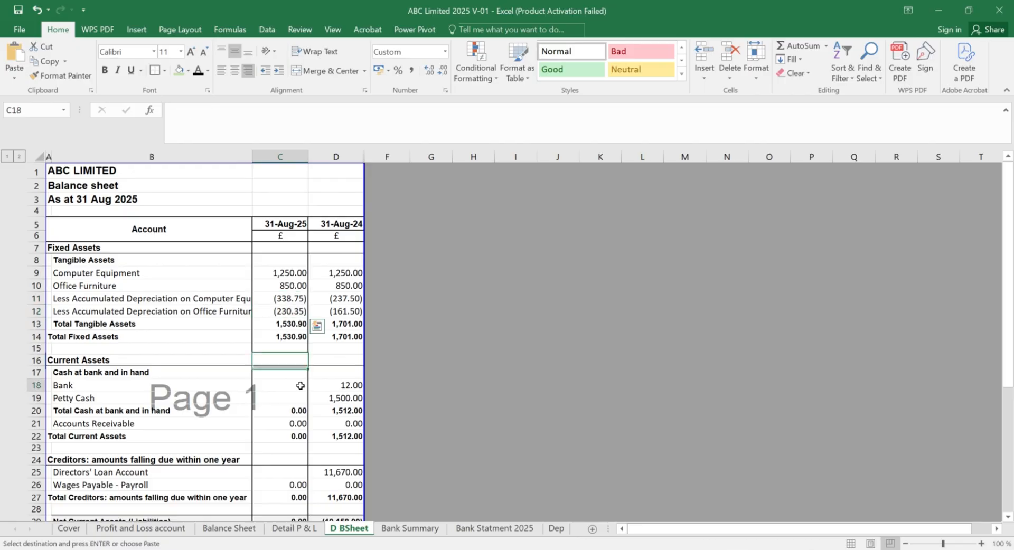
pyautogui.click(279, 336)
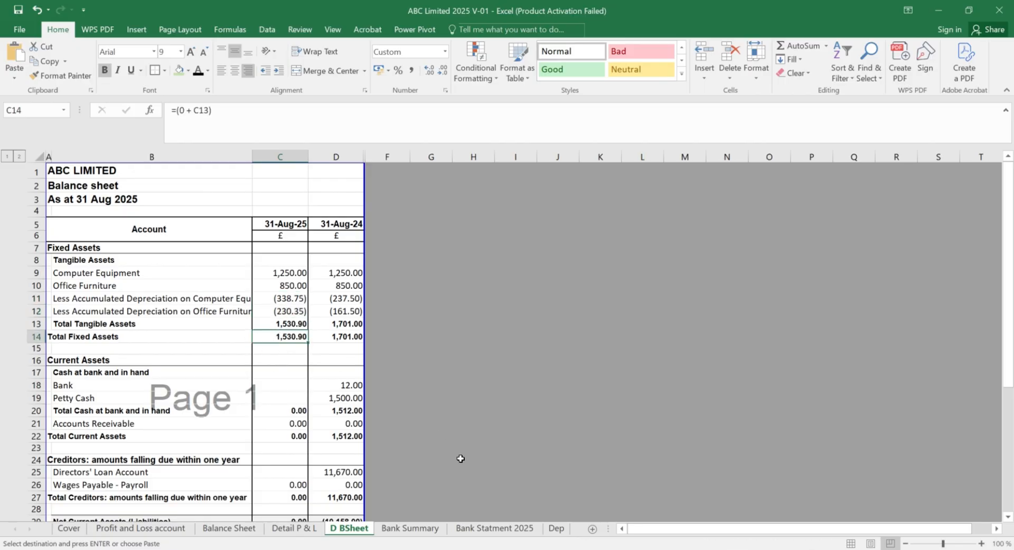
# Step: Move the WDV total on the Dep sheet from J5 to J6, in line with the other totals
pyautogui.click(557, 528)
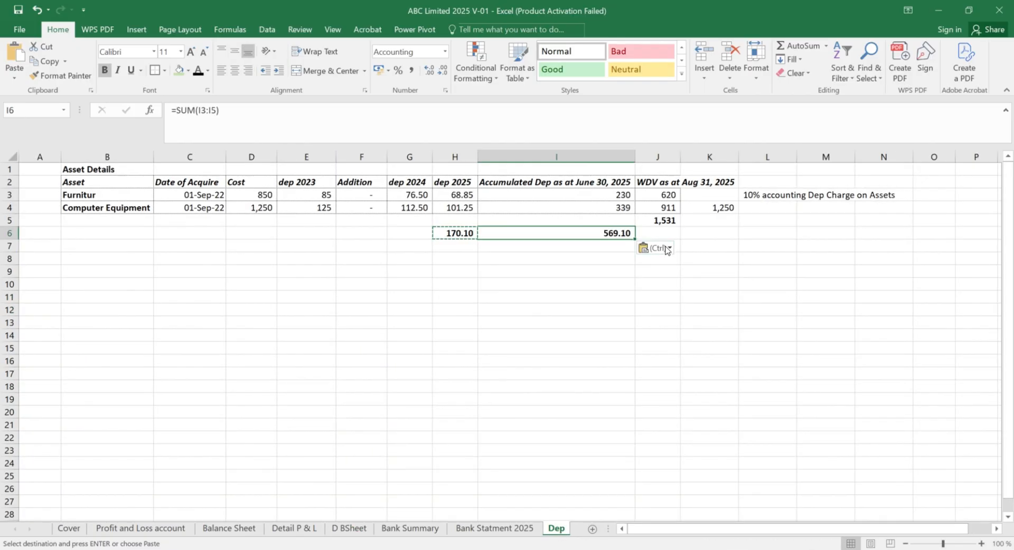
pyautogui.press('Right')
pyautogui.press('Down')
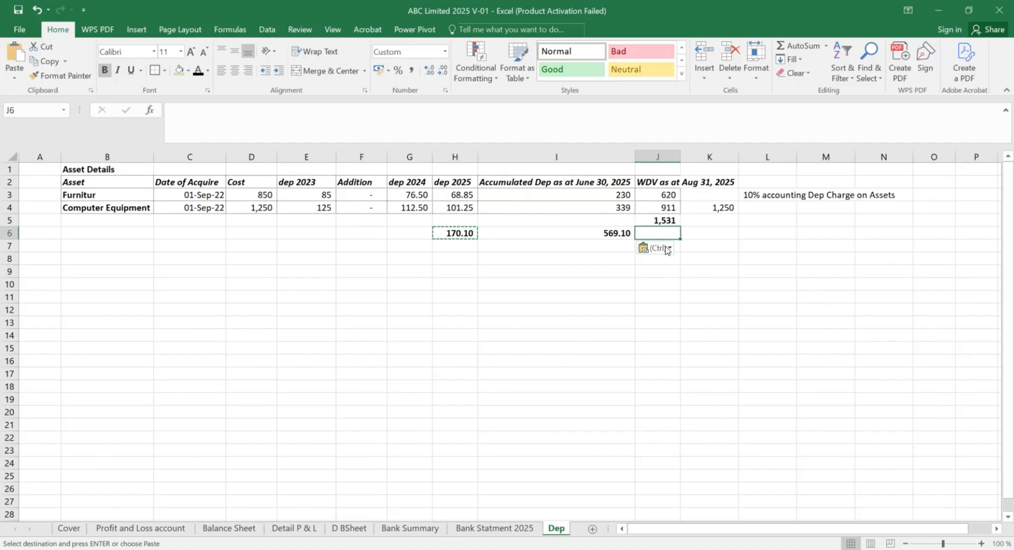
pyautogui.press('Up')
pyautogui.hotkey('ctrl', 'x')
pyautogui.press('Down')
pyautogui.hotkey('ctrl', 'v')
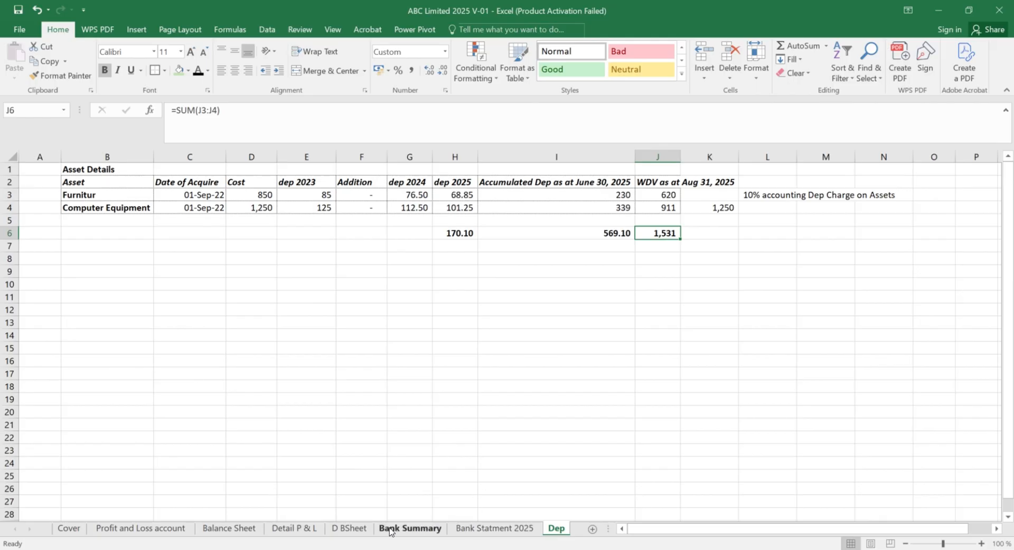
# Step: Enter the 31-Aug-25 Bank balance of 70 in C18 and Petty Cash of 3500 in C19 of D BSheet
pyautogui.click(361, 533)
pyautogui.scroll(-3, 299, 363)
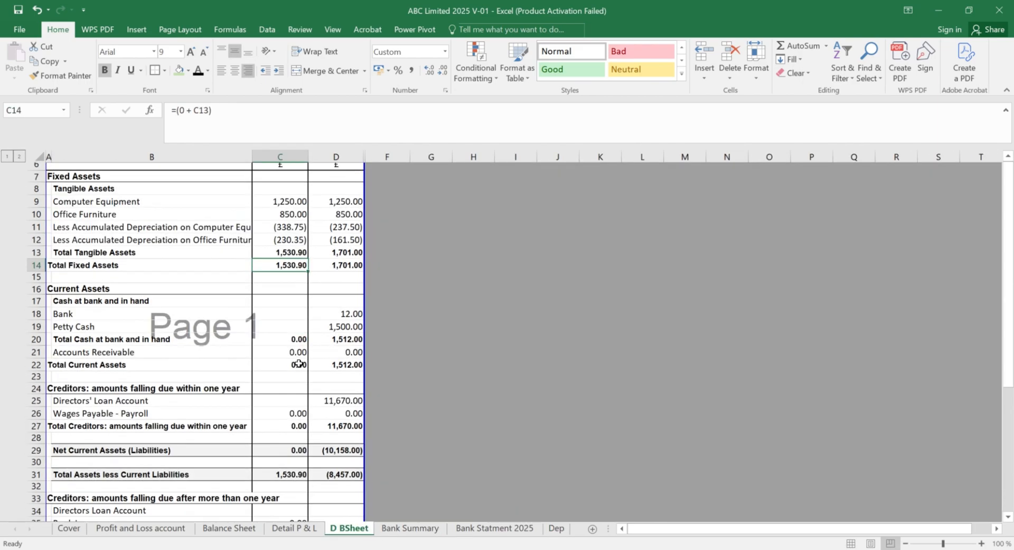
pyautogui.click(294, 299)
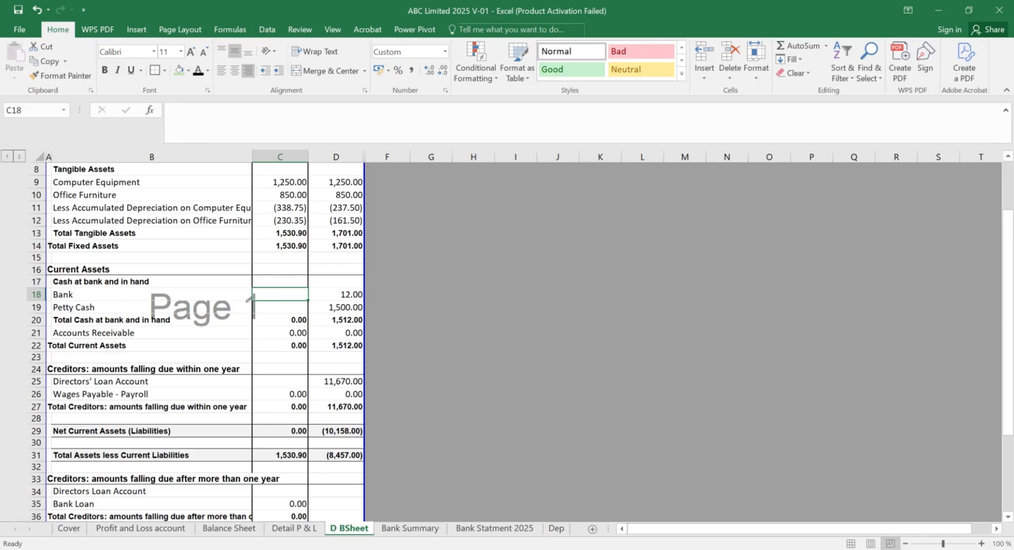
pyautogui.hotkey('alt', 'Tab')
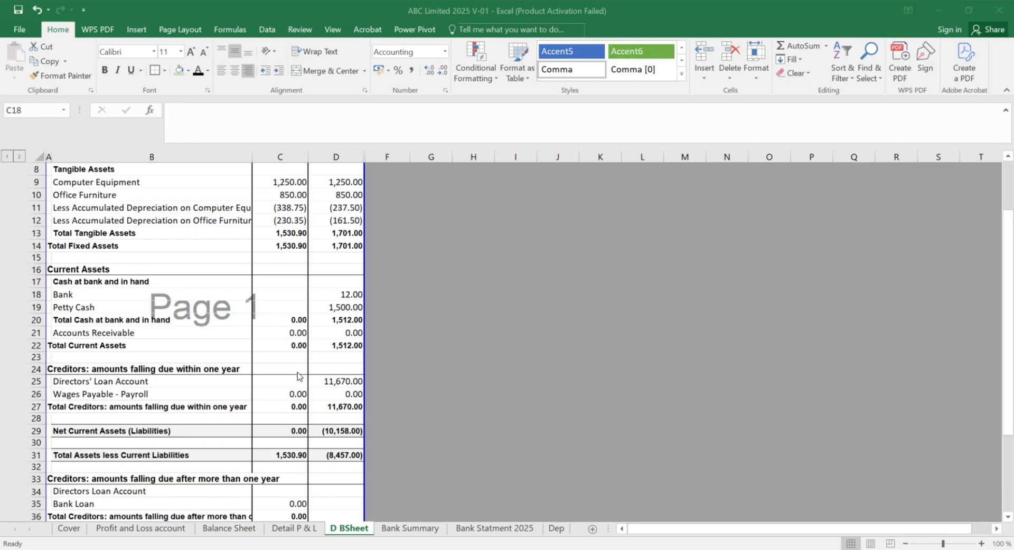
pyautogui.click(273, 291)
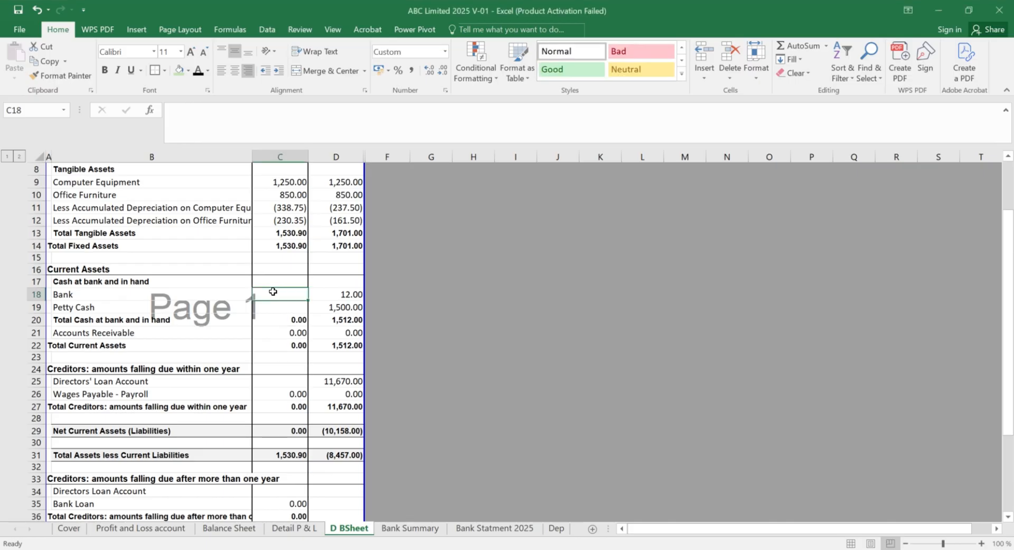
pyautogui.write('70')
pyautogui.press('Return')
pyautogui.write('3,5')
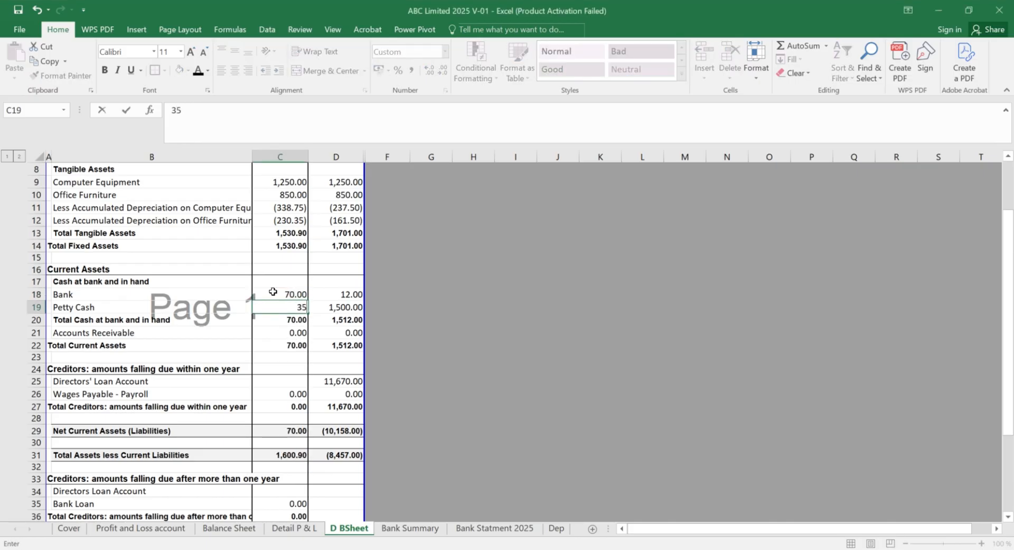
pyautogui.write('00')
pyautogui.press('Return')
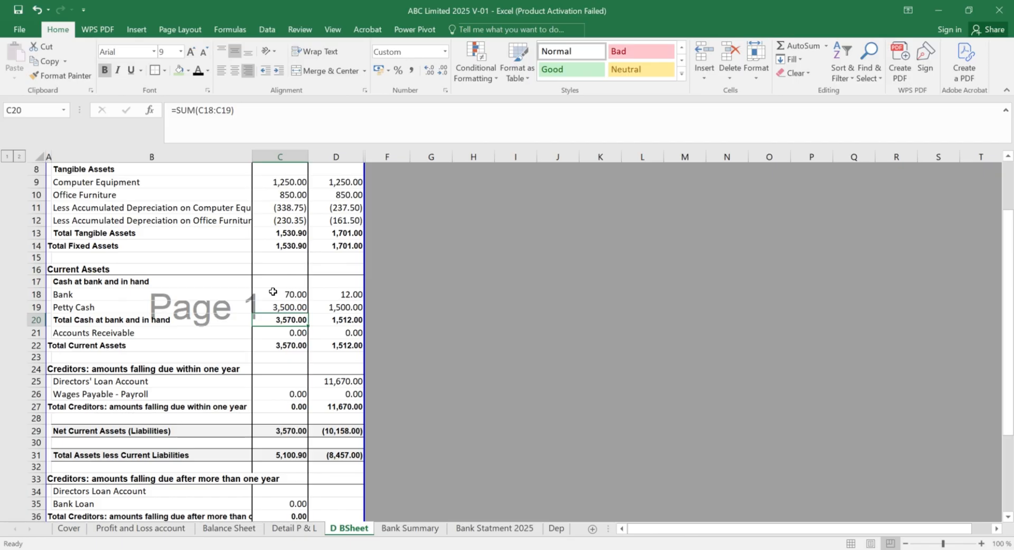
# Step: Examine the creditors and net assets rows of D BSheet down to row 38
pyautogui.press('Down')
pyautogui.press('Down')
pyautogui.press('Down')
pyautogui.press('Down')
pyautogui.press('Down')
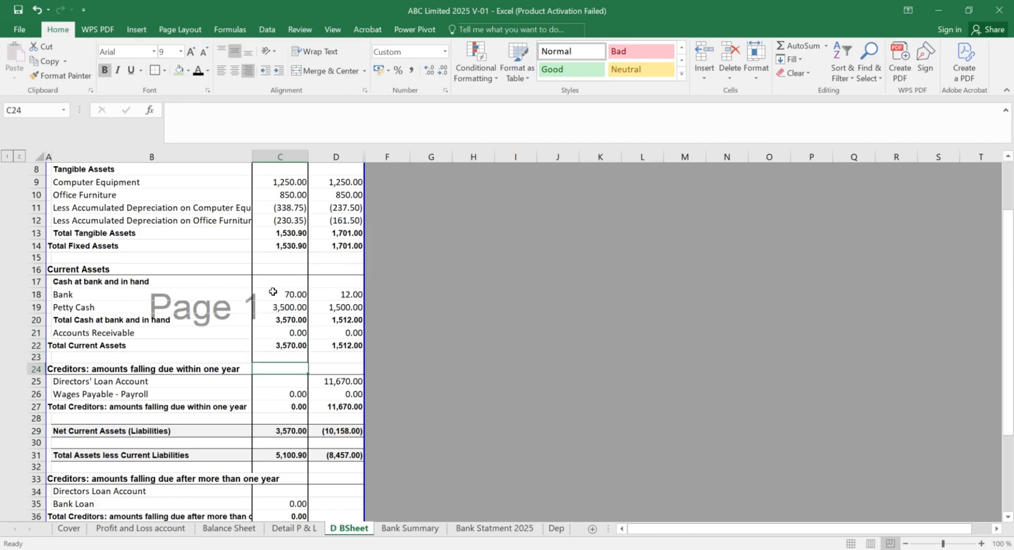
pyautogui.press('Down')
pyautogui.press('Down')
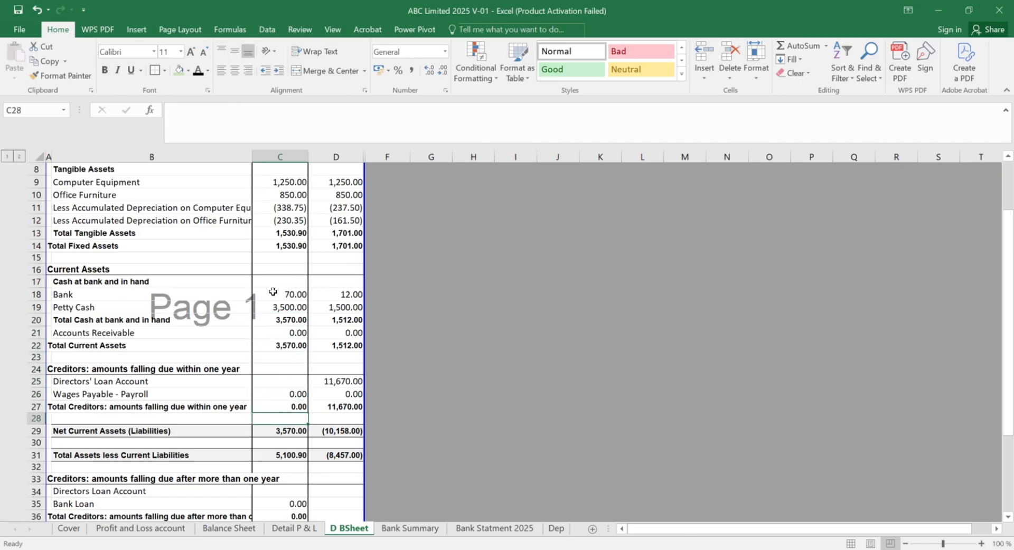
pyautogui.rightClick(272, 292)
pyautogui.press('Escape')
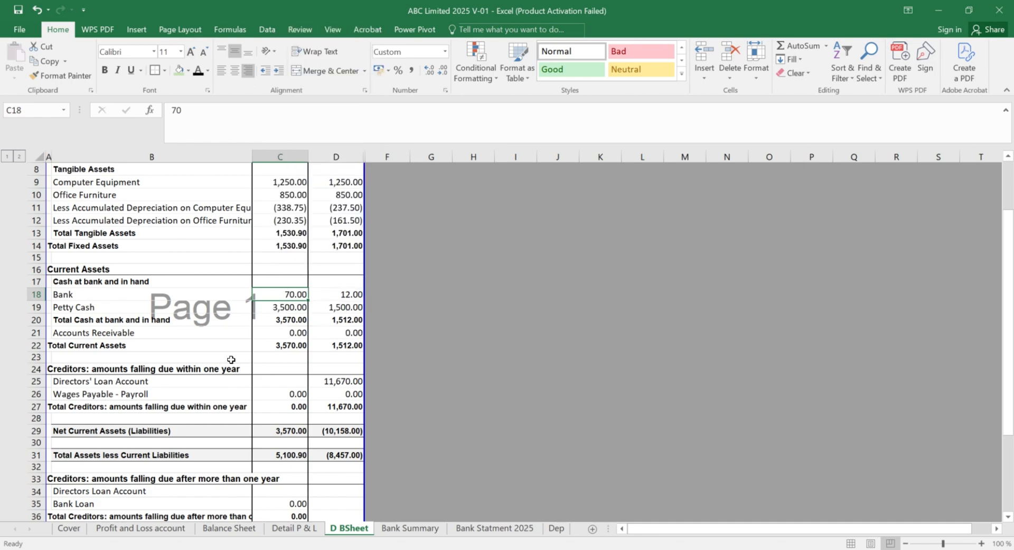
pyautogui.scroll(-3, 230, 360)
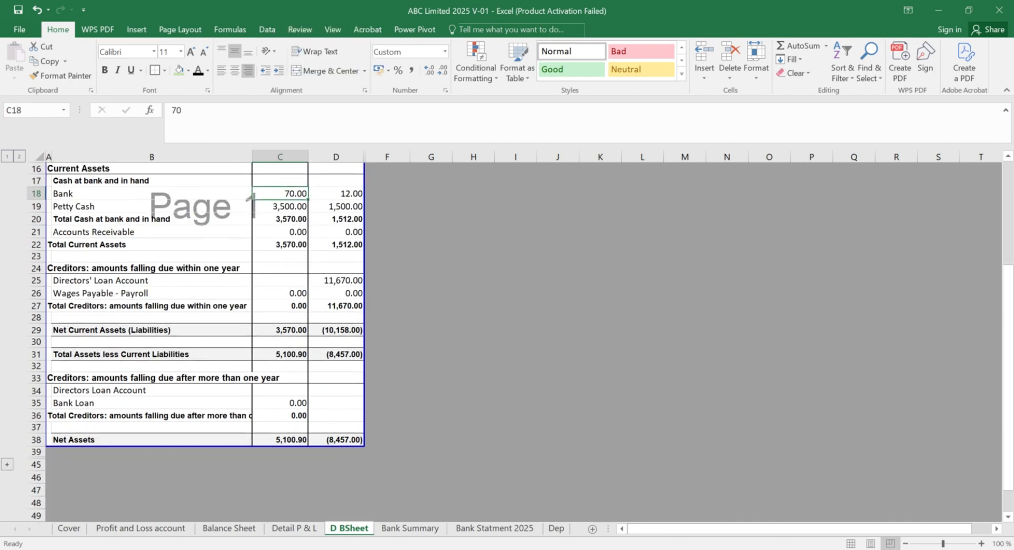
pyautogui.hotkey('alt', 'Tab')
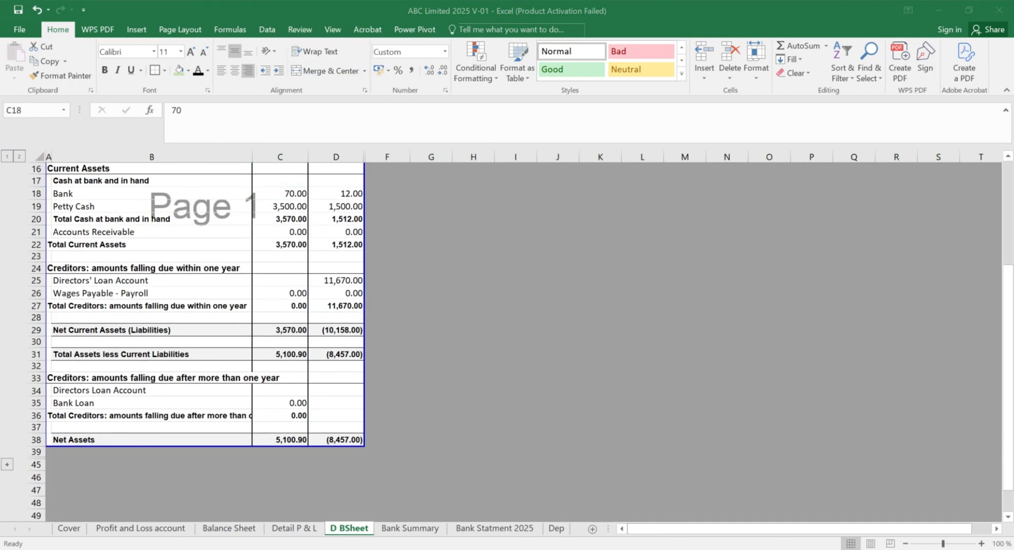
pyautogui.hotkey('alt', 'Tab')
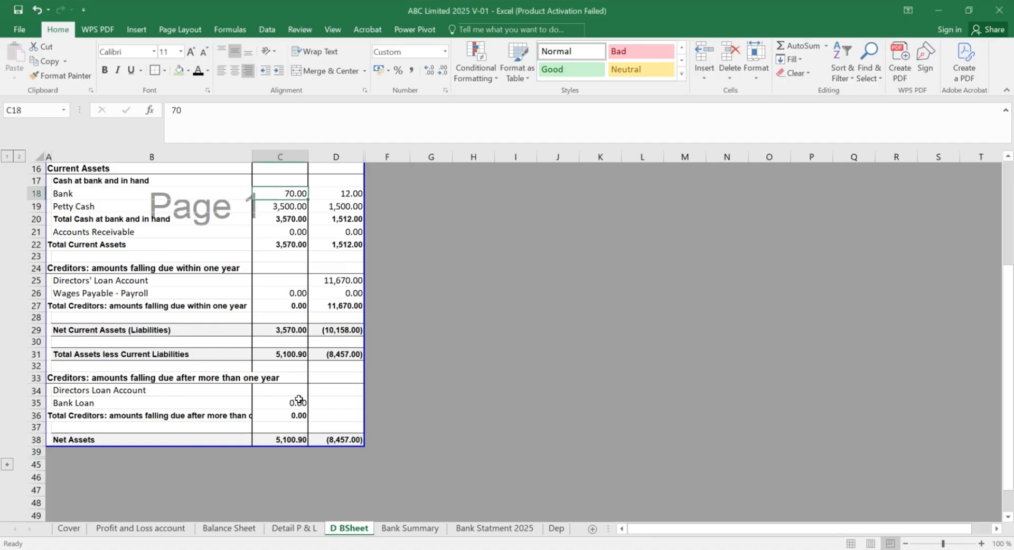
# Step: Enter 3500 as the 2025 Directors Loan Account due after more than one year, in C34 of D BSheet
pyautogui.click(298, 399)
pyautogui.press('Up')
pyautogui.write('350')
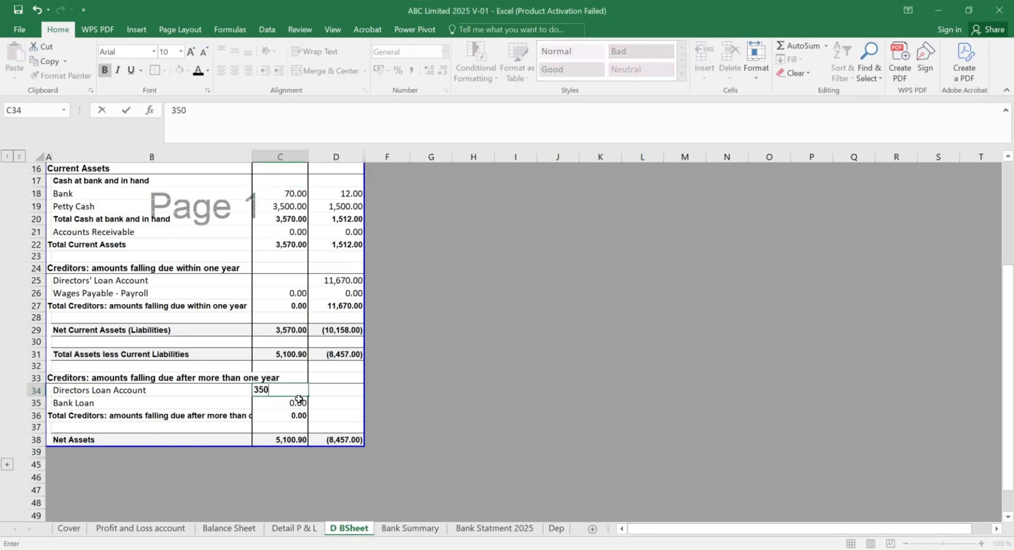
pyautogui.write('0')
pyautogui.press('Return')
# Step: Review the 2025 creditors due within one year and the Net Current Assets formula in C29
pyautogui.press('Up')
pyautogui.press('Up')
pyautogui.press('Up')
pyautogui.press('Up')
pyautogui.press('Up')
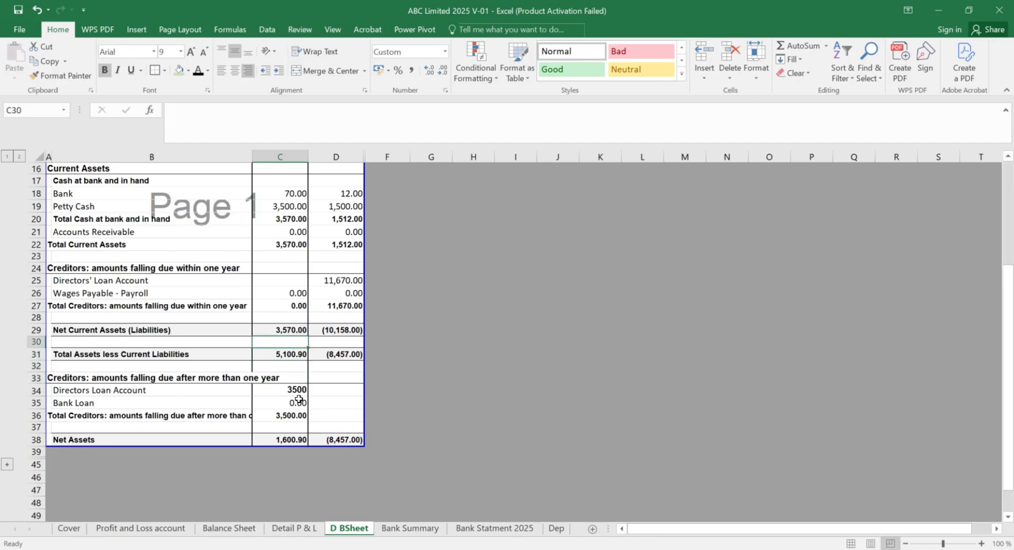
pyautogui.press('Up')
pyautogui.press('Up')
pyautogui.press('Up')
pyautogui.press('Up')
pyautogui.press('Up')
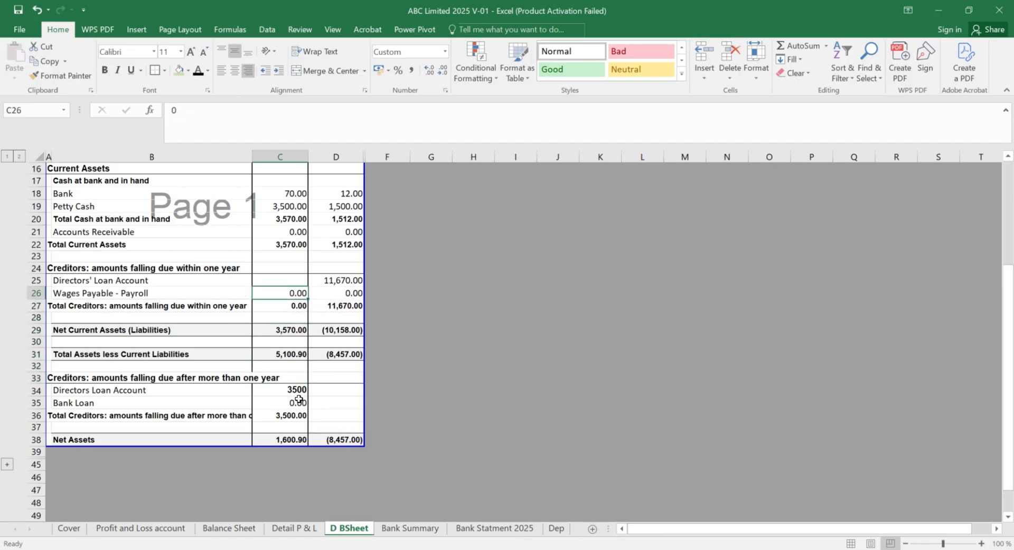
pyautogui.press('Down')
pyautogui.press('Down')
pyautogui.press('Down')
pyautogui.press('Down')
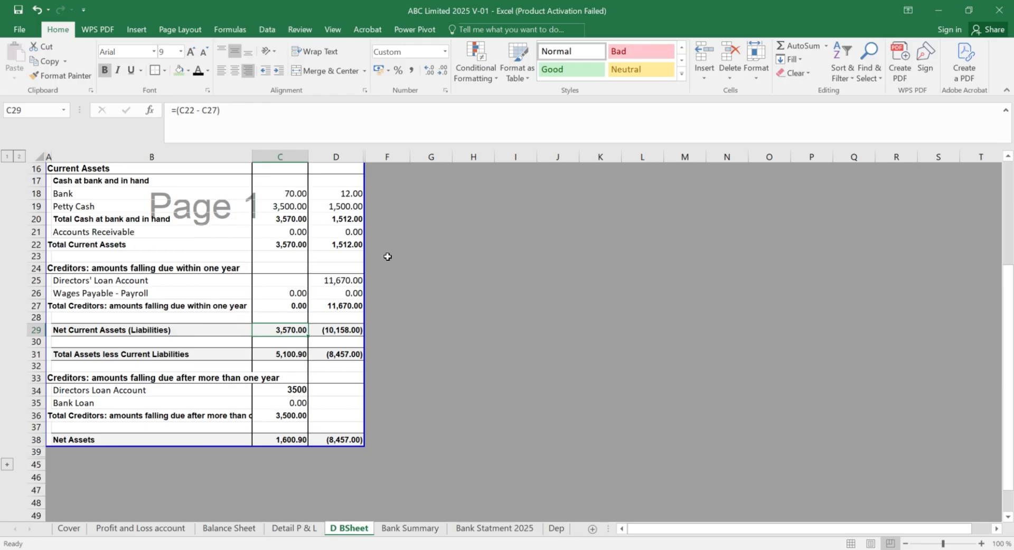
# Step: Check the cash total formula in C20, the Accounts Receivable row and the Total Current Assets formula in C22
pyautogui.click(276, 256)
pyautogui.scroll(3, 275, 257)
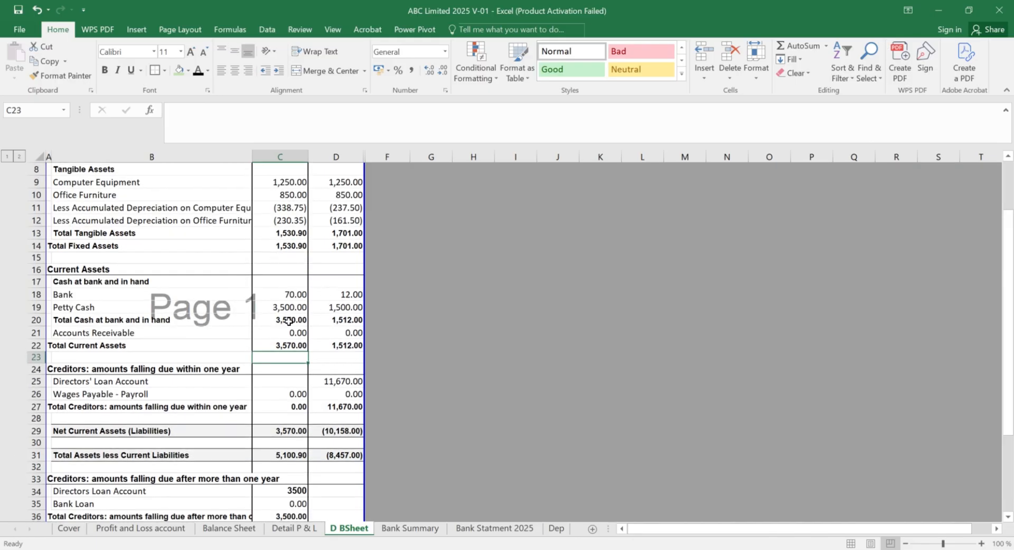
pyautogui.click(289, 320)
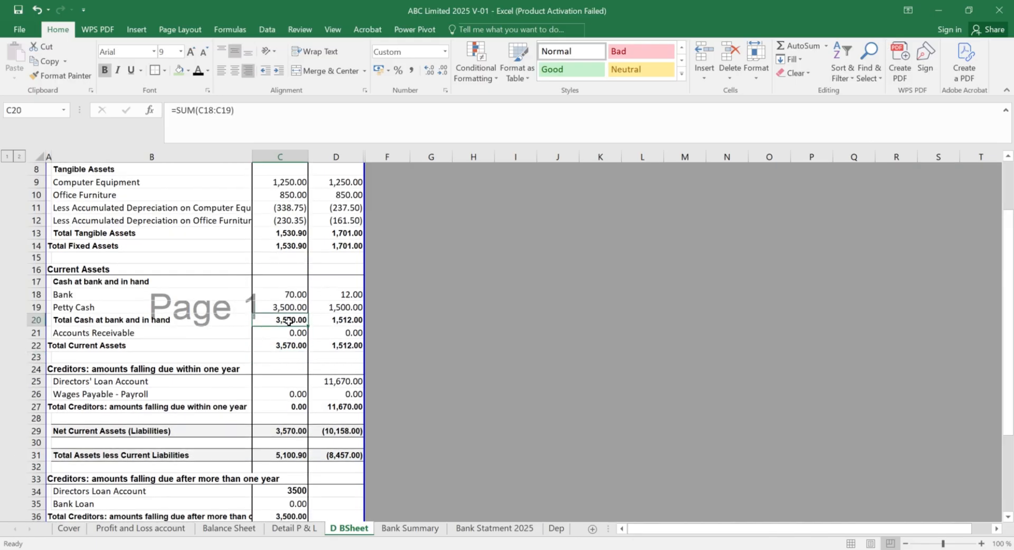
pyautogui.press('Down')
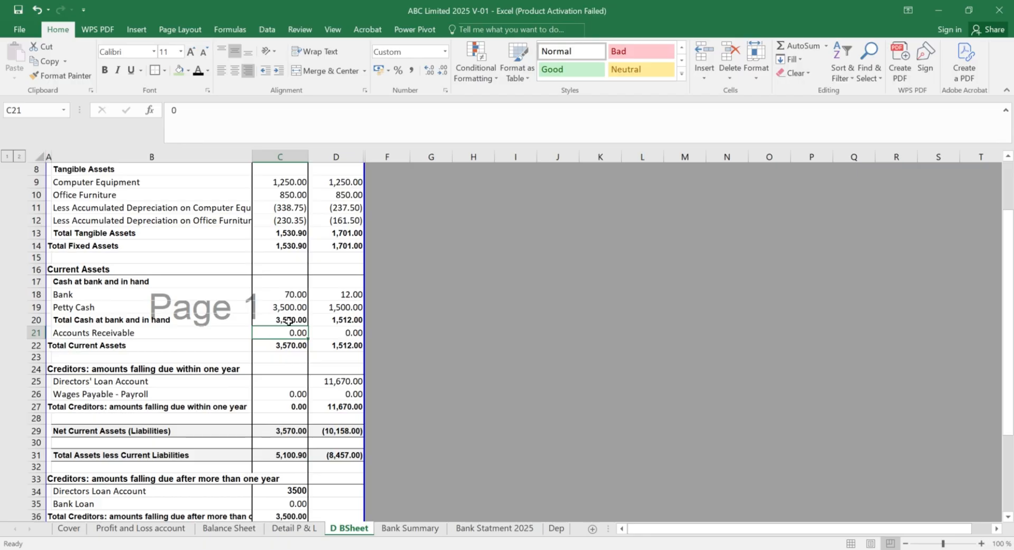
pyautogui.press('Left')
pyautogui.press('Left')
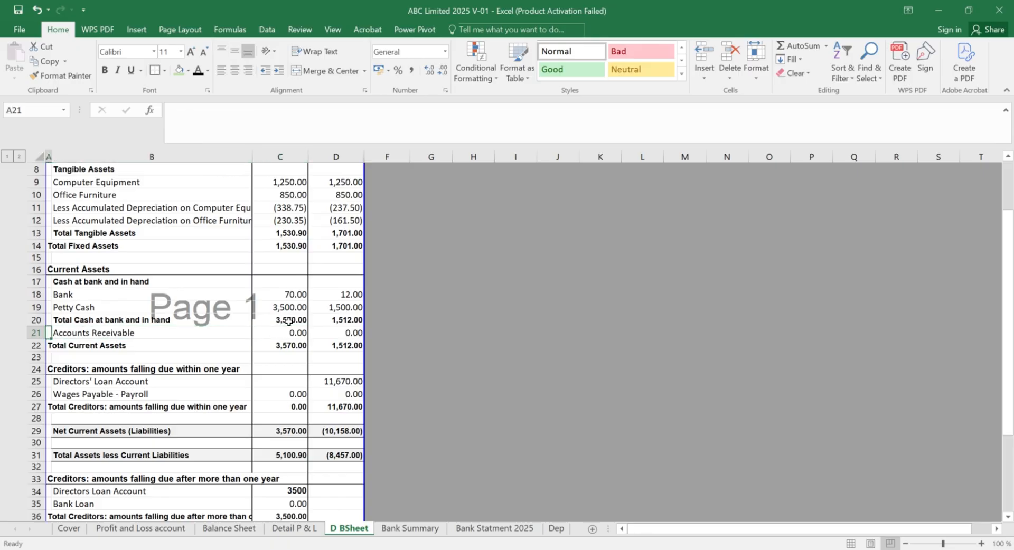
pyautogui.press('Right')
pyautogui.press('Right')
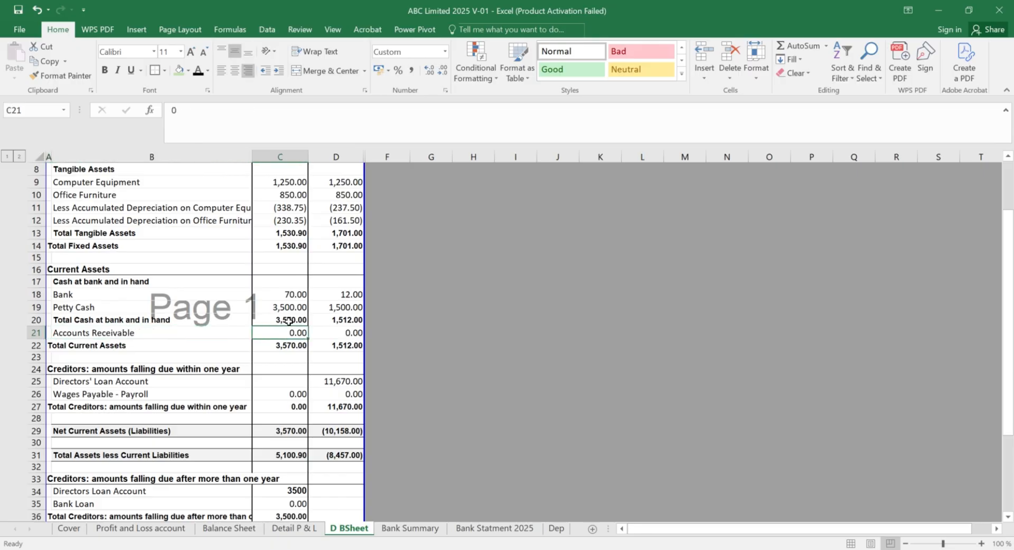
pyautogui.press('Left')
pyautogui.press('Left')
pyautogui.press('Right')
pyautogui.press('Right')
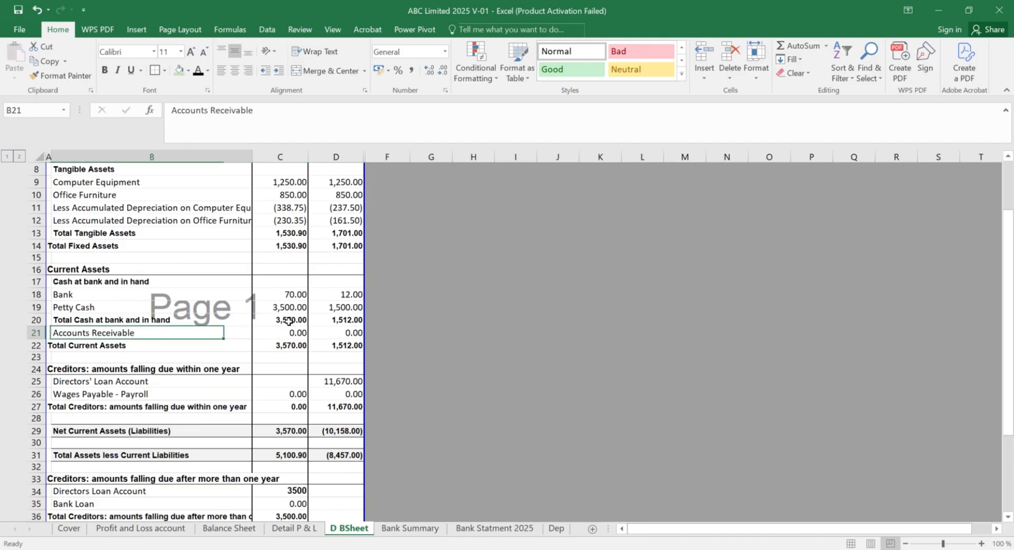
pyautogui.press('Down')
pyautogui.press('Down')
pyautogui.press('Up')
pyautogui.press('Up')
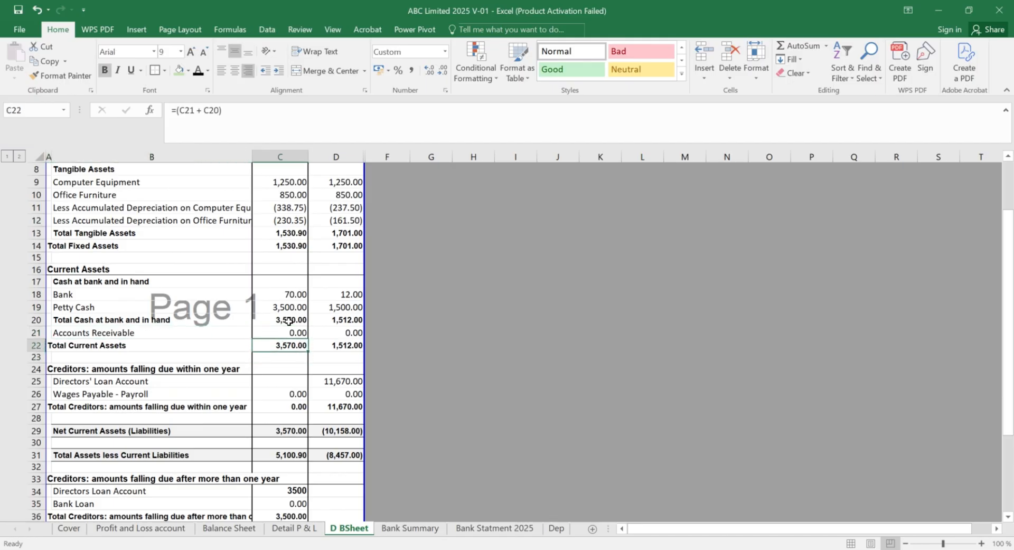
# Step: Examine the Directors' Loan Account and Wages Payable rows 25 and 26 under creditors due within one year
pyautogui.press('Down')
pyautogui.press('Down')
pyautogui.press('Down')
pyautogui.press('Down')
pyautogui.press('Down')
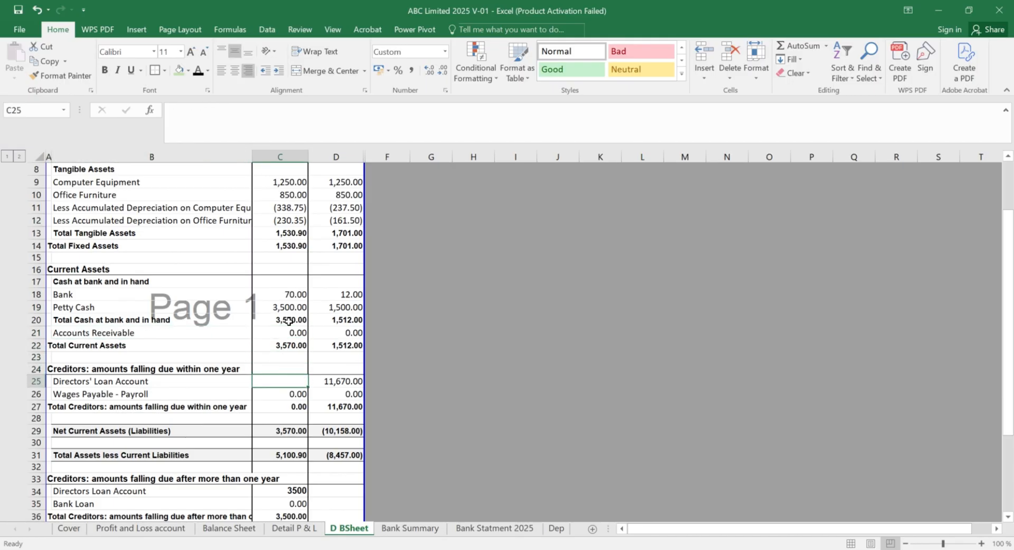
pyautogui.press('Left')
pyautogui.press('Left')
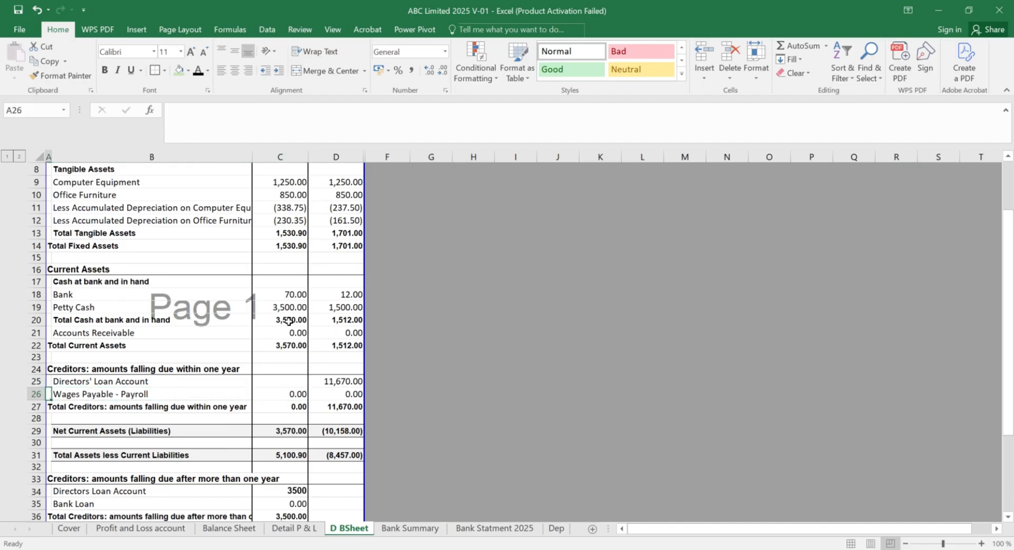
pyautogui.press('Right')
pyautogui.press('Right')
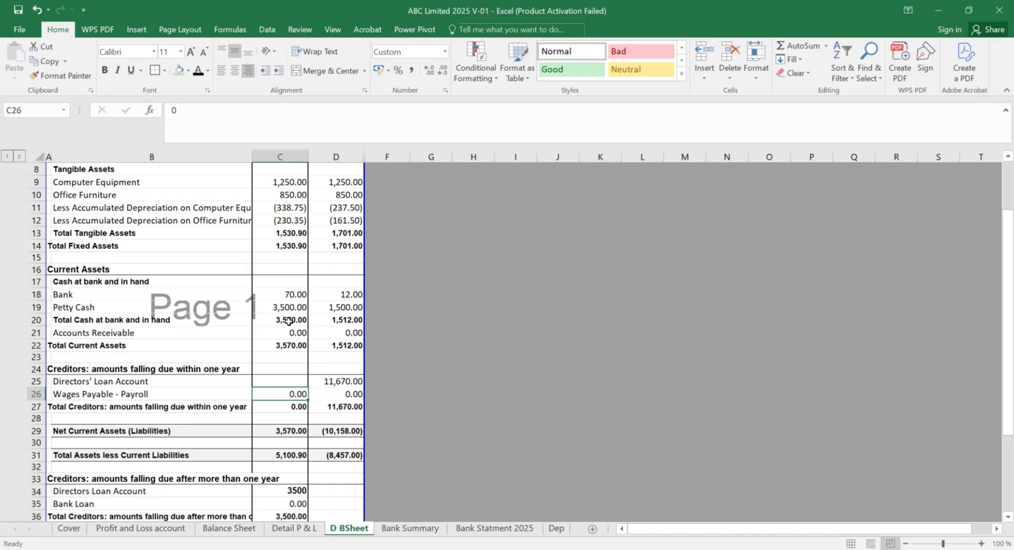
pyautogui.press('Left')
pyautogui.press('Left')
pyautogui.press('Right')
pyautogui.press('Right')
pyautogui.press('Left')
pyautogui.press('Left')
pyautogui.press('Right')
pyautogui.press('Up')
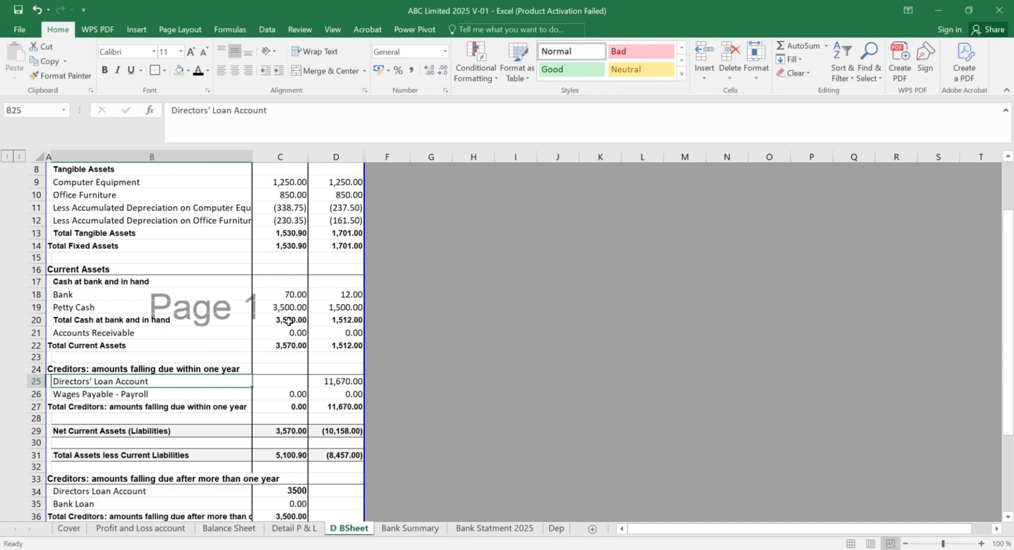
pyautogui.press('Up')
pyautogui.press('Down')
pyautogui.press('Right')
pyautogui.press('Right')
# Step: Compare the 2025 Petty Cash in C19 with the creditors rows down to the Directors Loan Account in C34
pyautogui.press('Up')
pyautogui.press('Up')
pyautogui.press('Up')
pyautogui.press('Up')
pyautogui.press('Left')
pyautogui.press('Up')
pyautogui.press('Up')
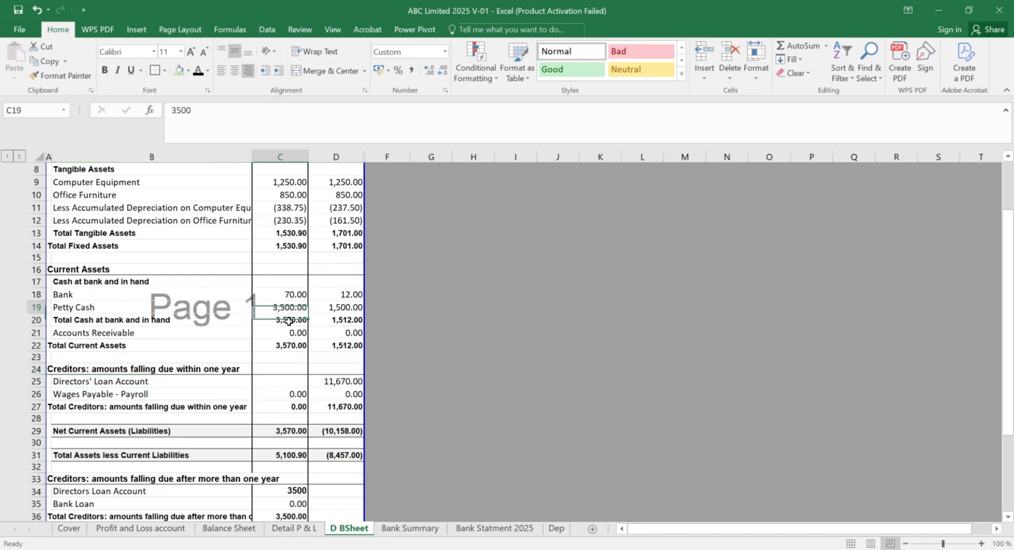
pyautogui.press('Down')
pyautogui.press('Down')
pyautogui.press('Down')
pyautogui.press('Down')
pyautogui.press('Down')
pyautogui.press('Down')
pyautogui.press('Down')
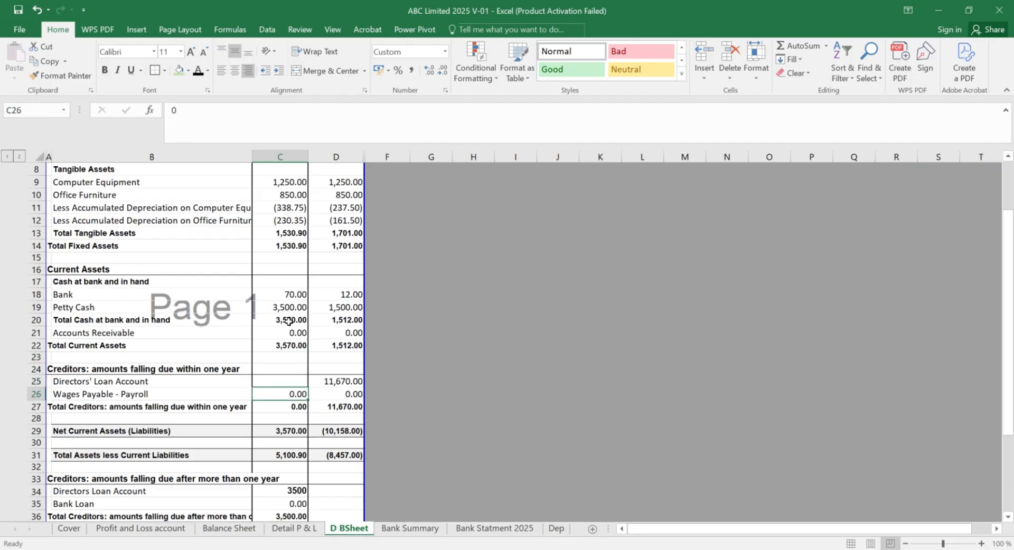
pyautogui.press('Down')
pyautogui.press('Down')
pyautogui.press('Down')
pyautogui.press('Down')
pyautogui.press('Down')
pyautogui.press('Down')
pyautogui.press('Down')
pyautogui.press('Down')
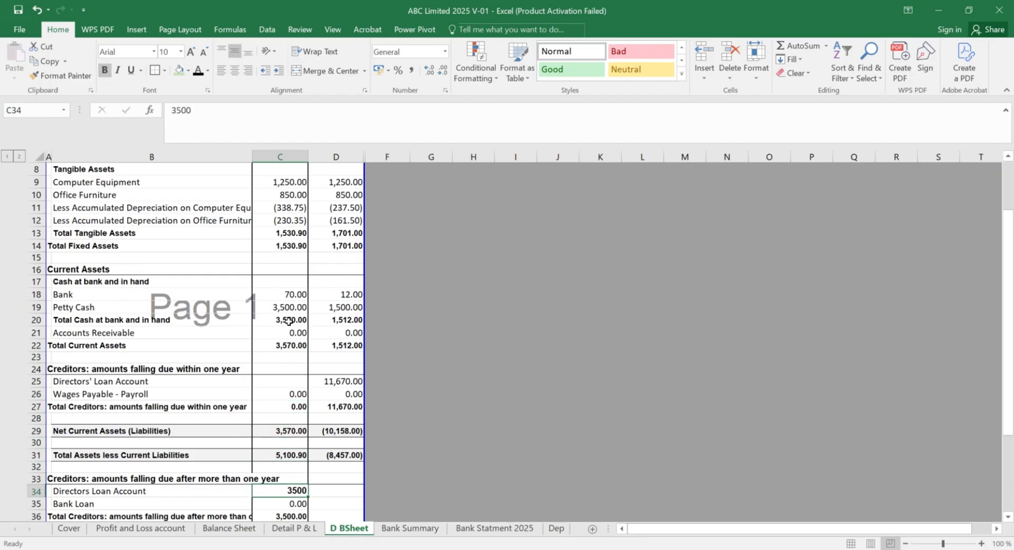
# Step: Review the long-term creditors and Net Assets rows, and return to the creditors due within one year
pyautogui.scroll(-3, 289, 320)
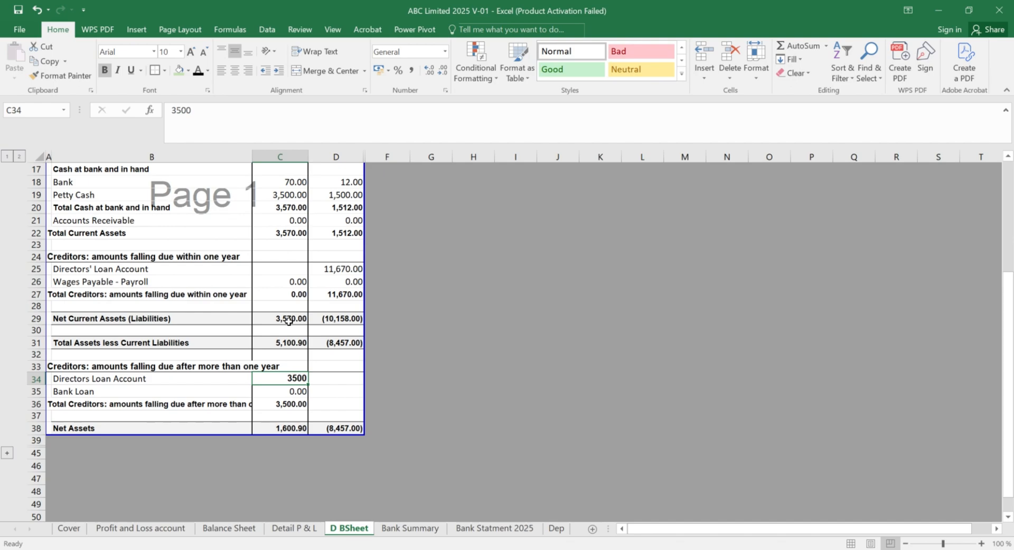
pyautogui.press('Up')
pyautogui.press('Up')
pyautogui.press('Up')
pyautogui.press('Up')
pyautogui.press('Up')
pyautogui.press('Up')
pyautogui.press('Up')
pyautogui.press('Up')
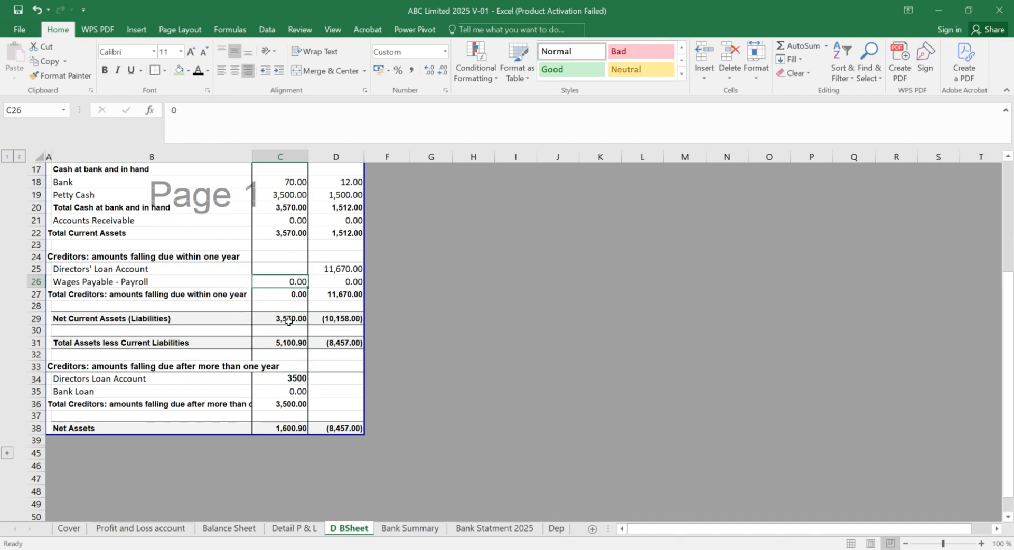
pyautogui.scroll(2, 288, 320)
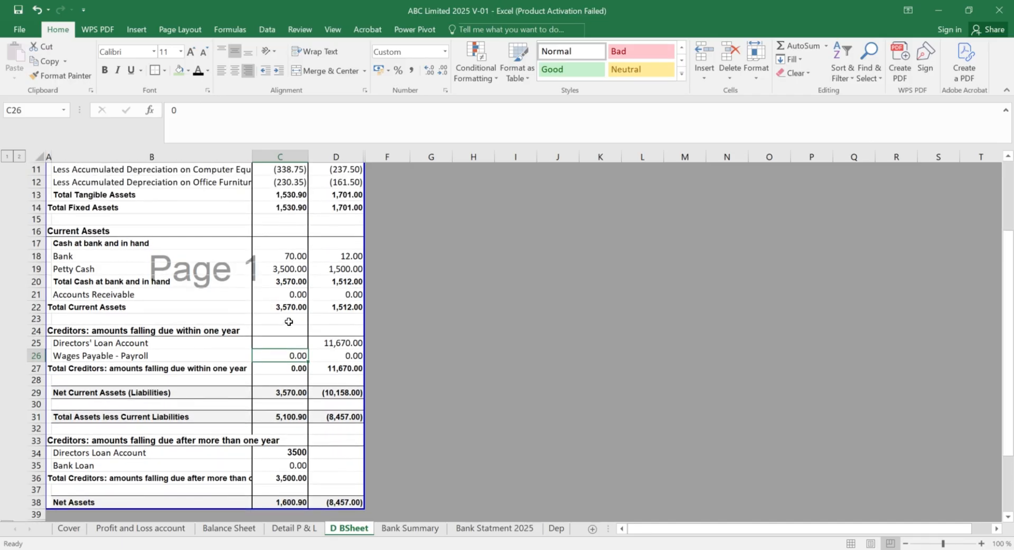
pyautogui.press('Up')
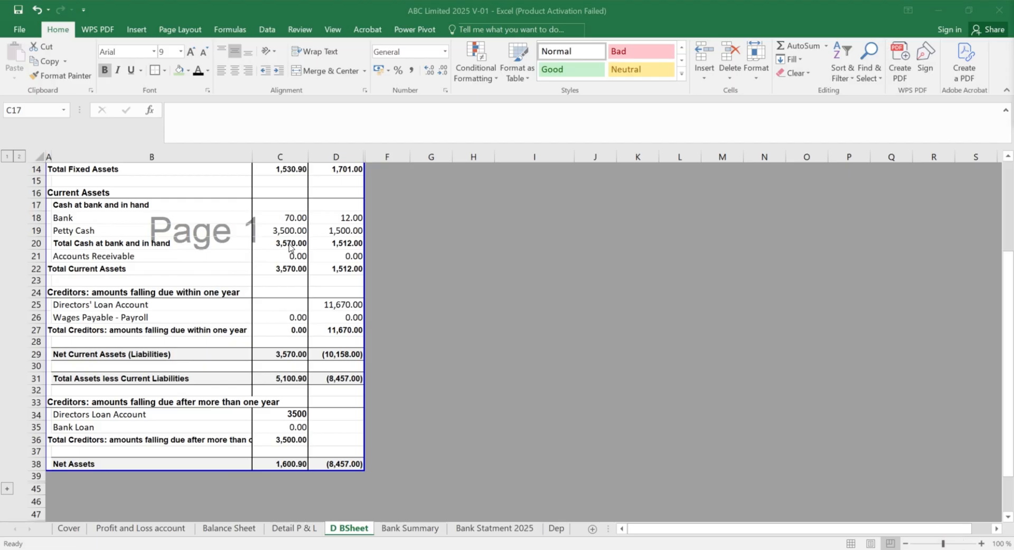
# Step: Enter 19642 as the 2025 Directors' Loan Account due within one year in C25 and highlight that row's label and amount
pyautogui.click(290, 243)
pyautogui.click(278, 310)
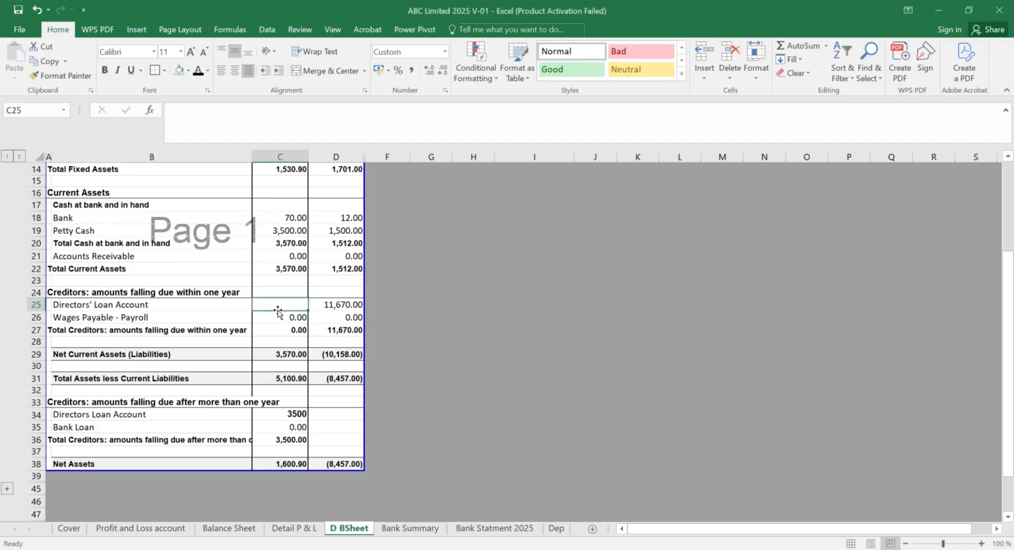
pyautogui.write('19')
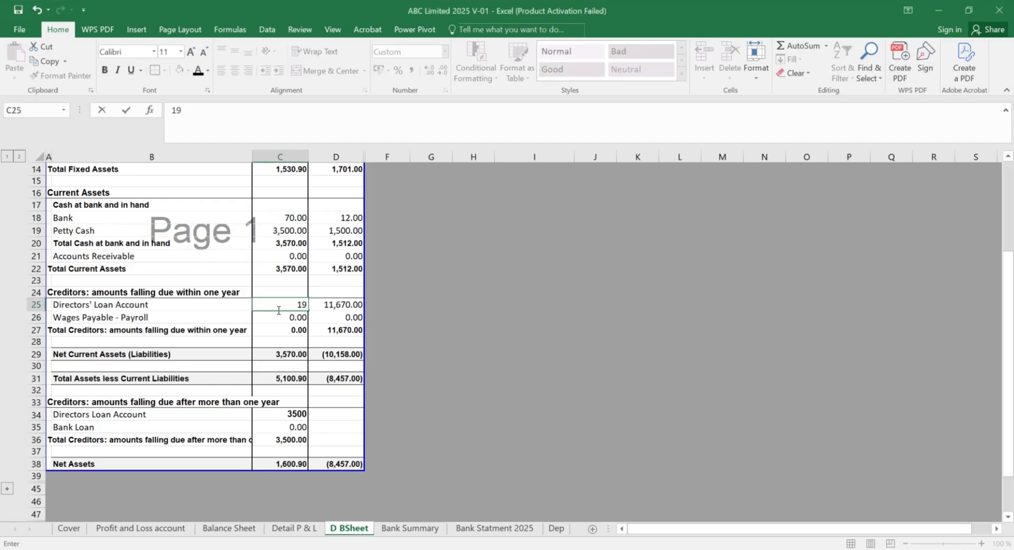
pyautogui.write('642')
pyautogui.press('Return')
pyautogui.click(279, 310)
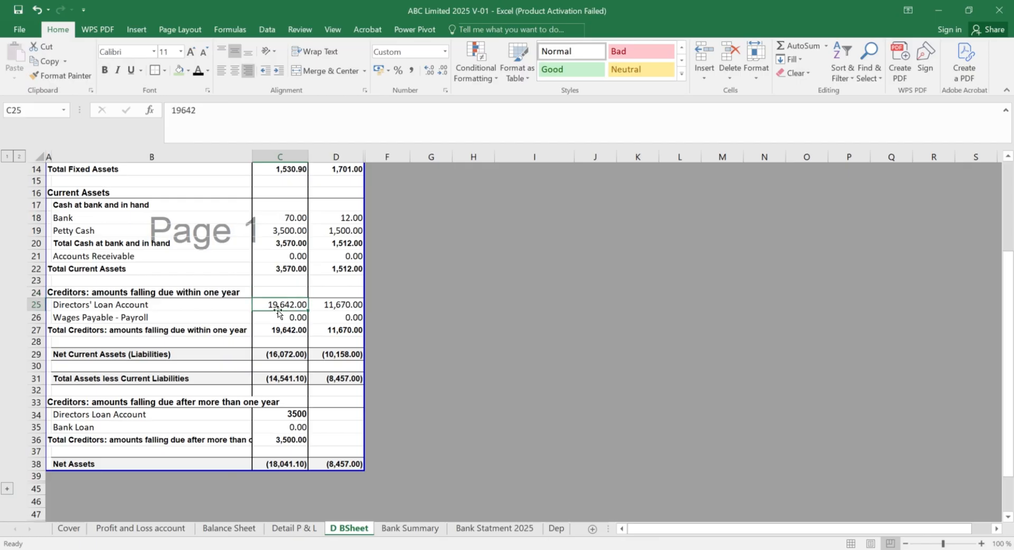
pyautogui.hotkey('shift', 'Left')
pyautogui.hotkey('shift', 'Left')
pyautogui.hotkey('shift', 'Right')
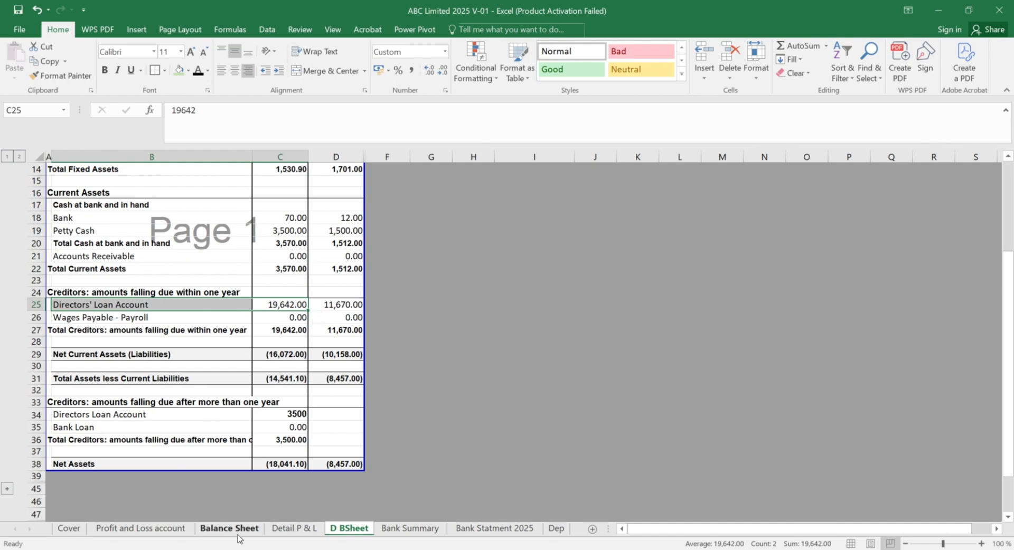
# Step: Check the Balance Sheet totals and compare the 2025 and 2024 loss for the period in C20:D20 of Profit and Loss account
pyautogui.click(284, 529)
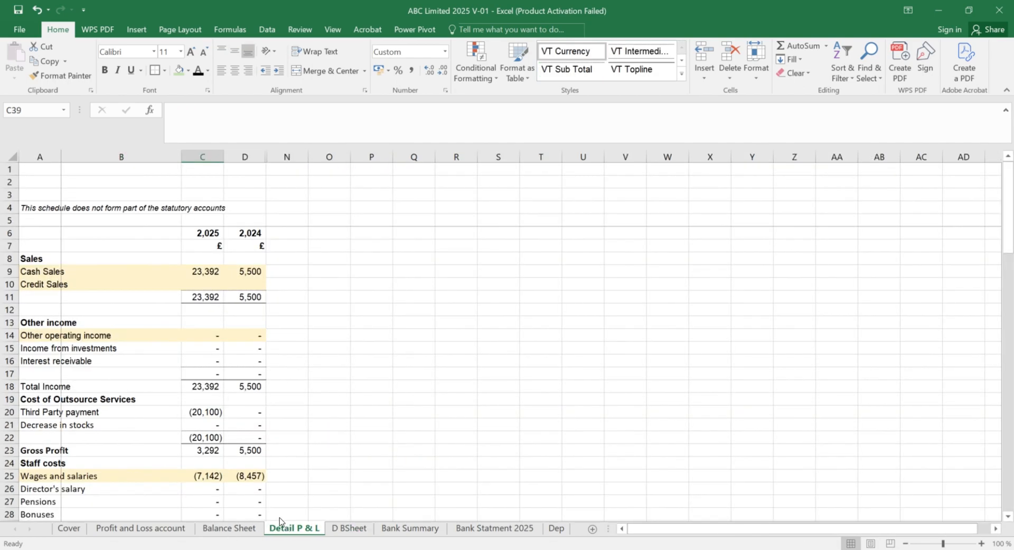
pyautogui.click(228, 528)
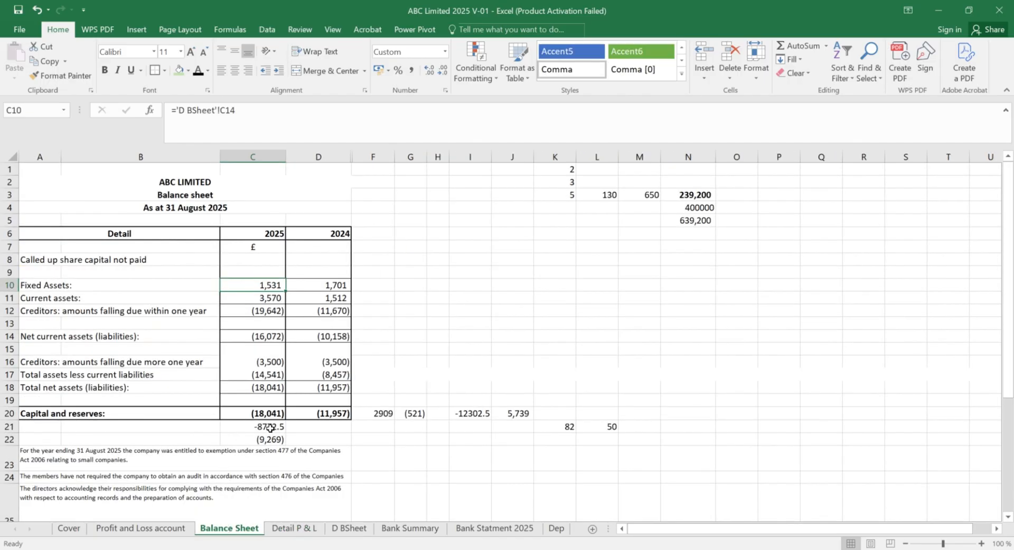
pyautogui.click(131, 528)
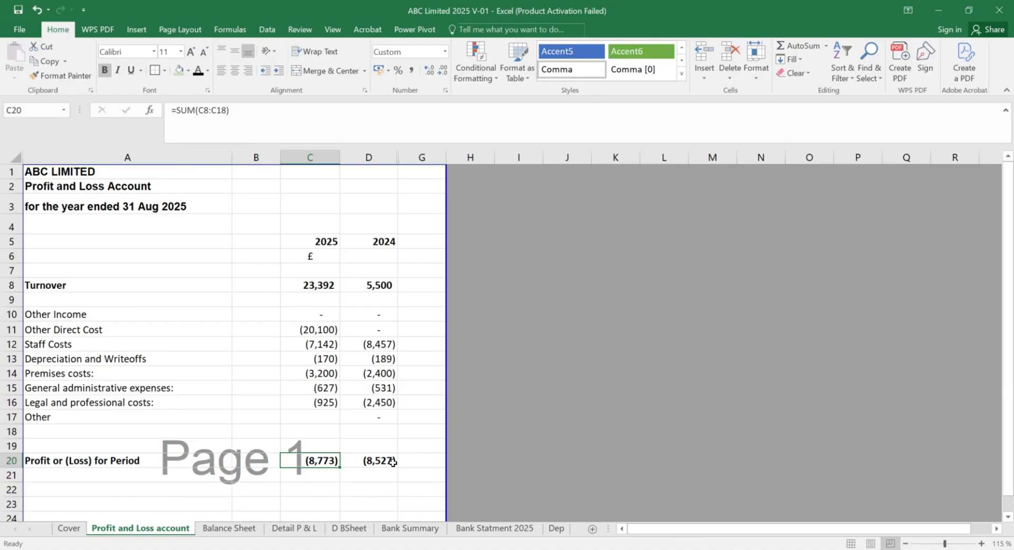
pyautogui.click(375, 462)
pyautogui.hotkey('shift', 'Left')
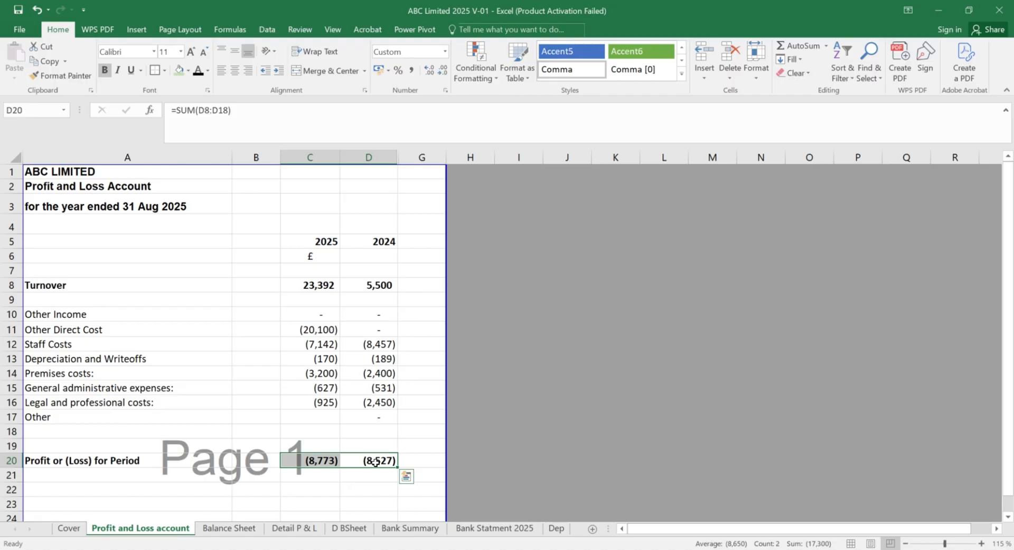
# Step: Clear the stray working figures in F18:L22 beside Capital and reserves on the Balance Sheet
pyautogui.click(228, 528)
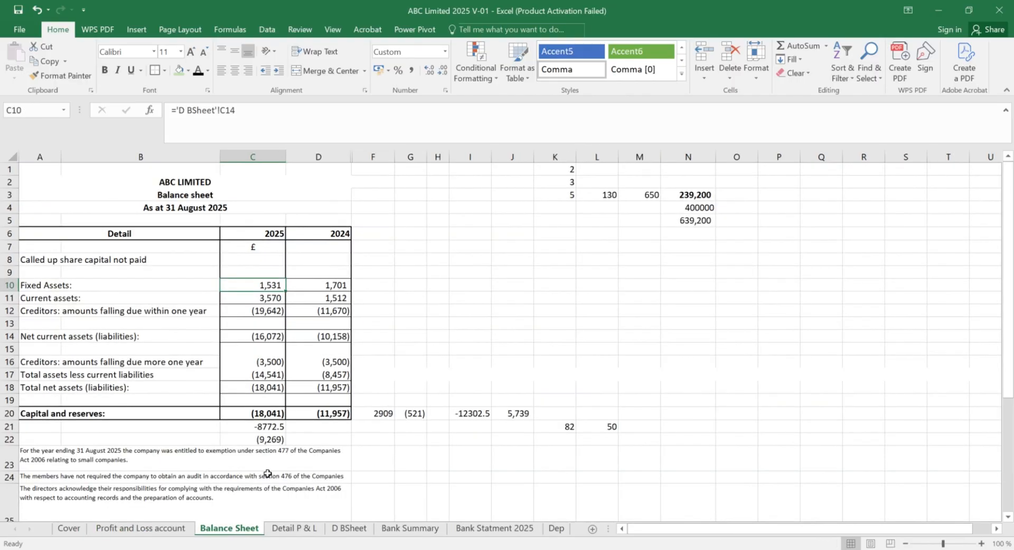
pyautogui.scroll(-4, 285, 452)
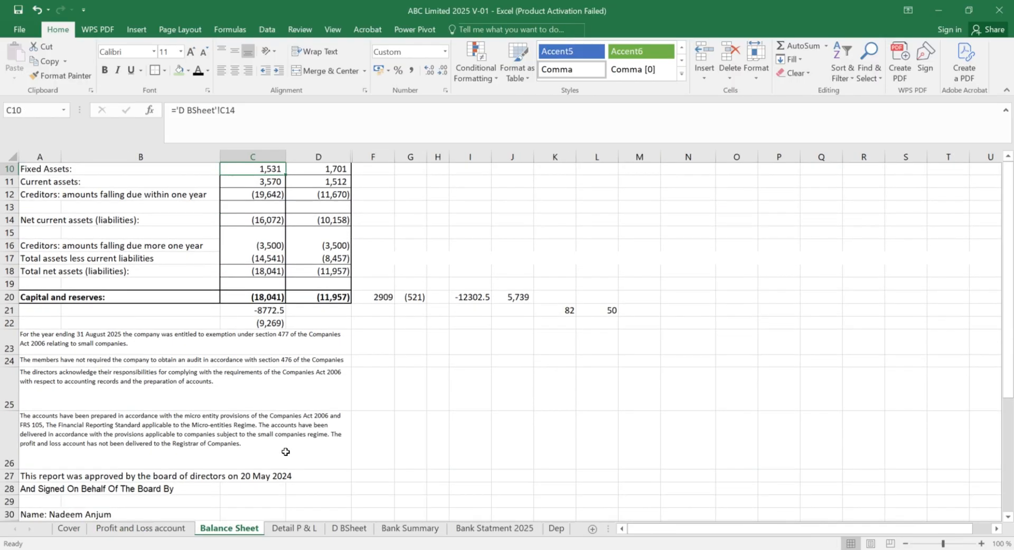
pyautogui.click(378, 263)
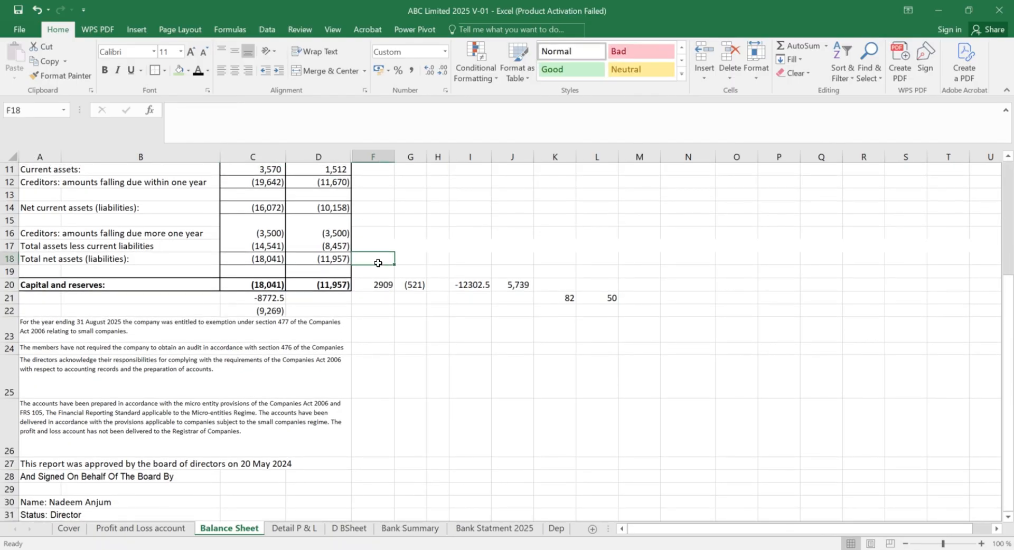
pyautogui.hotkey('shift', 'Right')
pyautogui.hotkey('shift', 'Right')
pyautogui.hotkey('shift', 'Right')
pyautogui.hotkey('shift', 'Right')
pyautogui.hotkey('shift', 'Right')
pyautogui.hotkey('shift', 'Down')
pyautogui.hotkey('shift', 'Down')
pyautogui.hotkey('shift', 'Down')
pyautogui.hotkey('shift', 'Right')
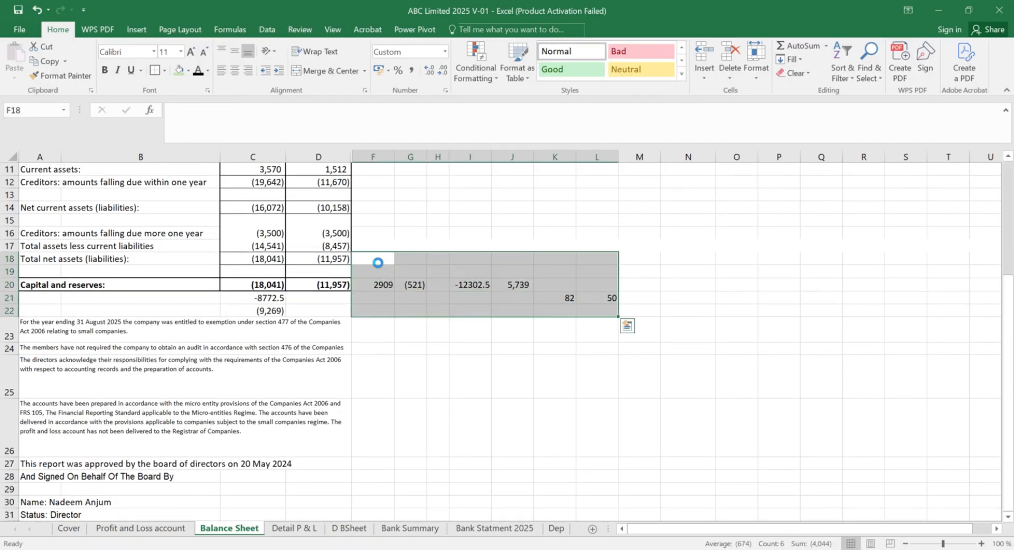
pyautogui.press('Delete')
# Step: Clear the two stray working figures in C21:C22 under Capital and reserves on the Balance Sheet
pyautogui.press('Left')
pyautogui.press('Left')
pyautogui.press('Down')
pyautogui.press('Down')
pyautogui.press('Down')
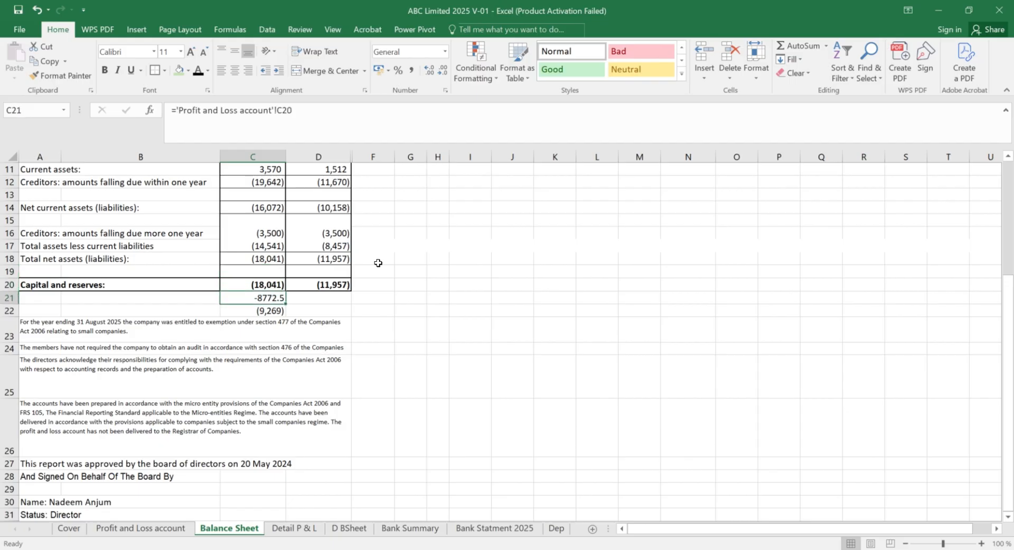
pyautogui.hotkey('shift', 'Down')
pyautogui.hotkey('ctrl', 'v')
pyautogui.press('Delete')
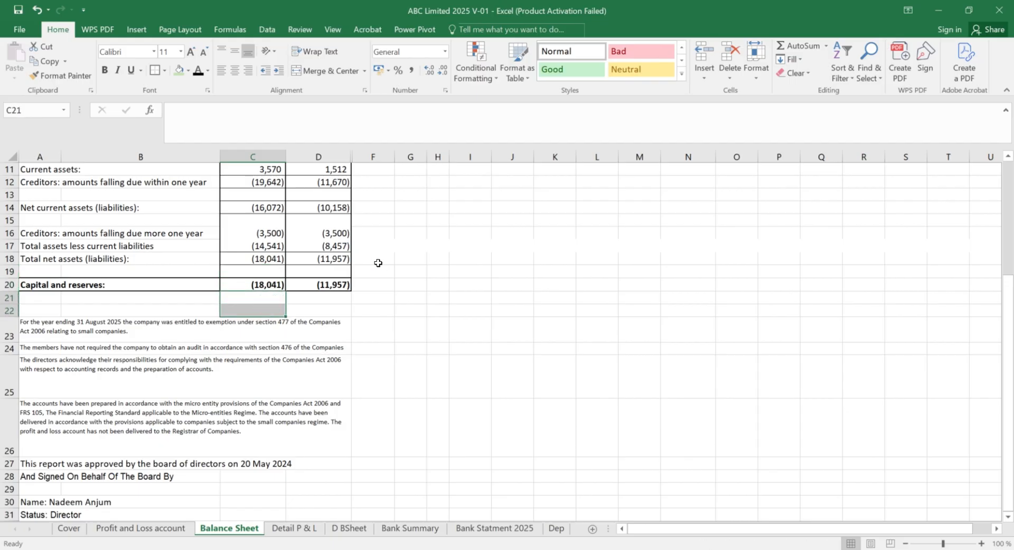
# Step: Look over the statutory statements and sign-off block, and clear the stray working figures in J1:O6 beside the Balance Sheet heading
pyautogui.click(296, 325)
pyautogui.scroll(-3, 296, 324)
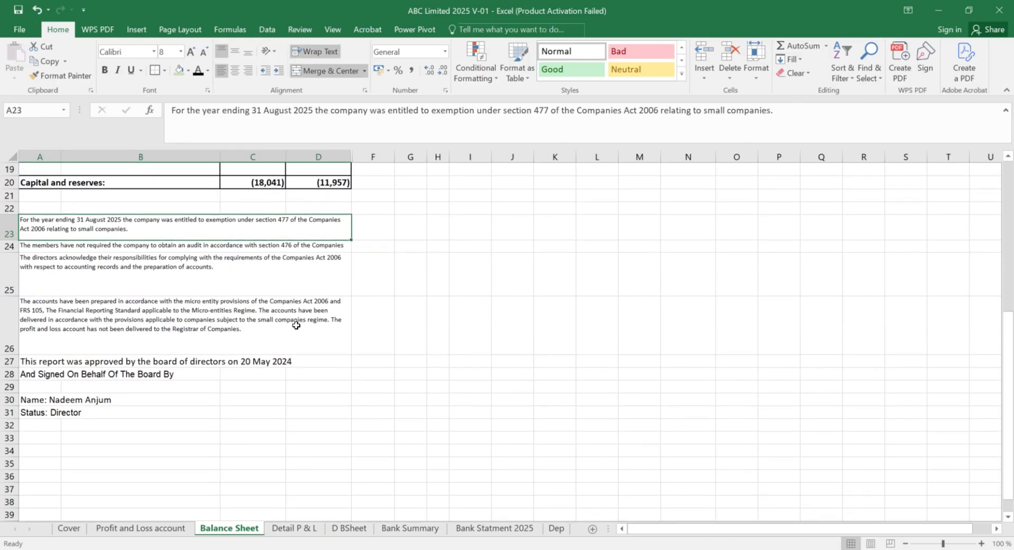
pyautogui.click(91, 403)
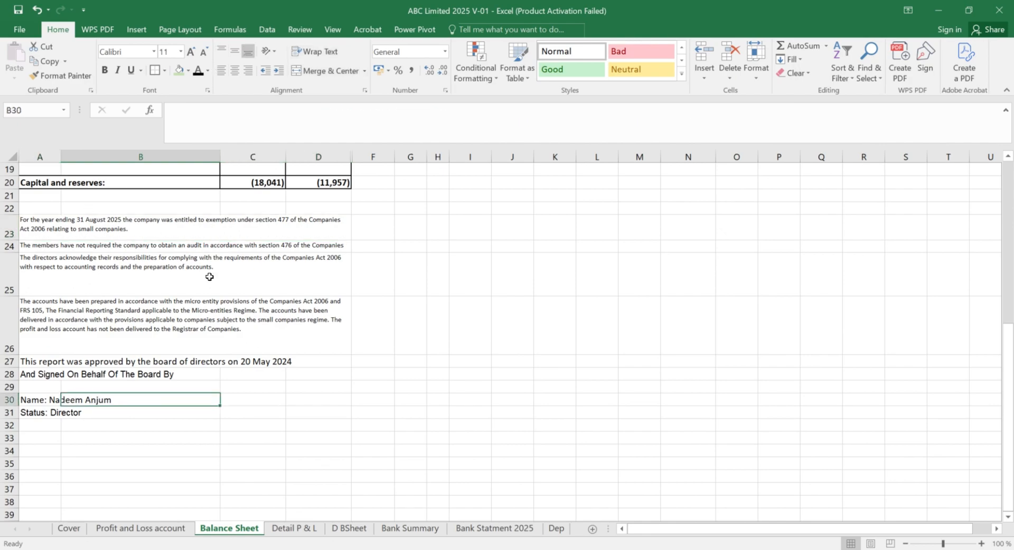
pyautogui.scroll(6, 184, 285)
pyautogui.click(524, 170)
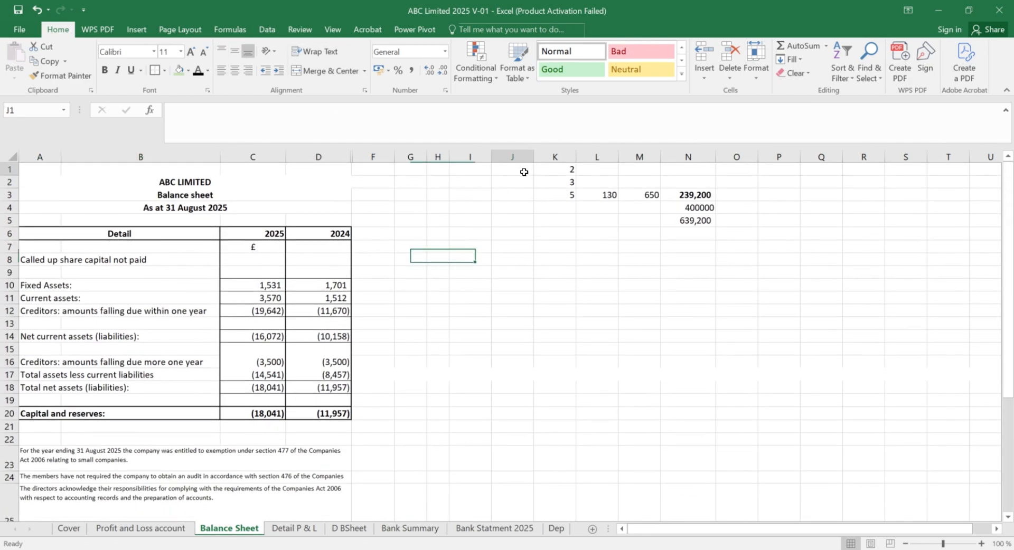
pyautogui.hotkey('shift', 'Right')
pyautogui.hotkey('shift', 'Right')
pyautogui.hotkey('shift', 'Right')
pyautogui.hotkey('shift', 'Right')
pyautogui.hotkey('shift', 'Right')
pyautogui.hotkey('shift', 'Down')
pyautogui.hotkey('shift', 'Down')
pyautogui.hotkey('shift', 'Down')
pyautogui.hotkey('shift', 'Down')
pyautogui.hotkey('shift', 'Down')
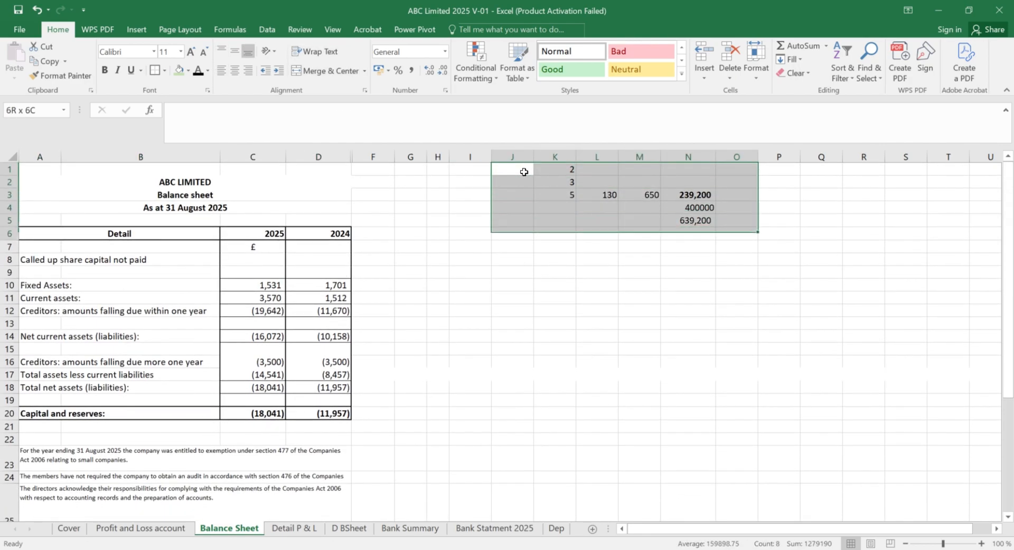
pyautogui.press('Delete')
pyautogui.click(463, 230)
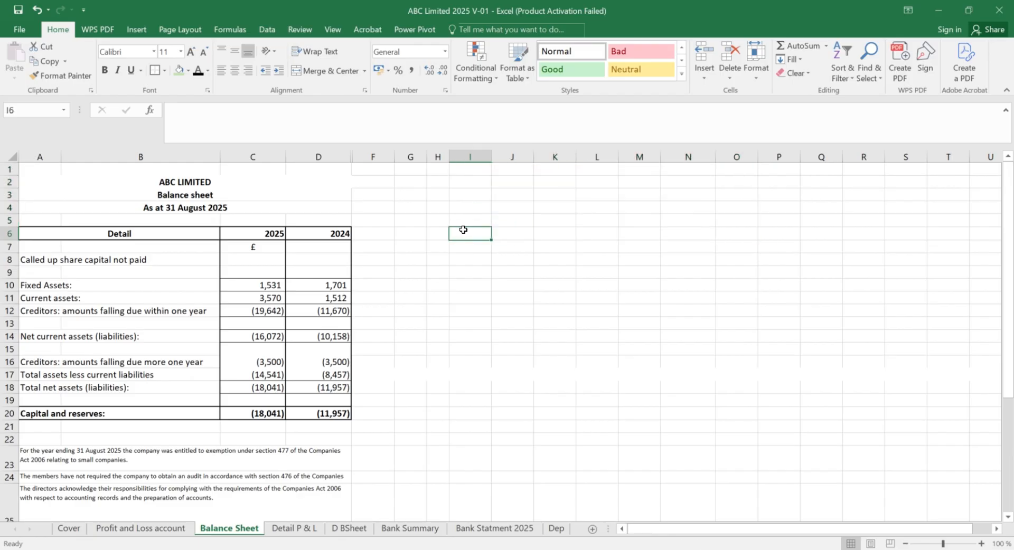
# Step: Trace the 2025 Fixed Assets figure in C10 to its source total on D BSheet, and return to the Balance Sheet
pyautogui.click(248, 289)
pyautogui.press('Down')
pyautogui.press('Down')
pyautogui.press('Down')
pyautogui.press('Down')
pyautogui.press('Down')
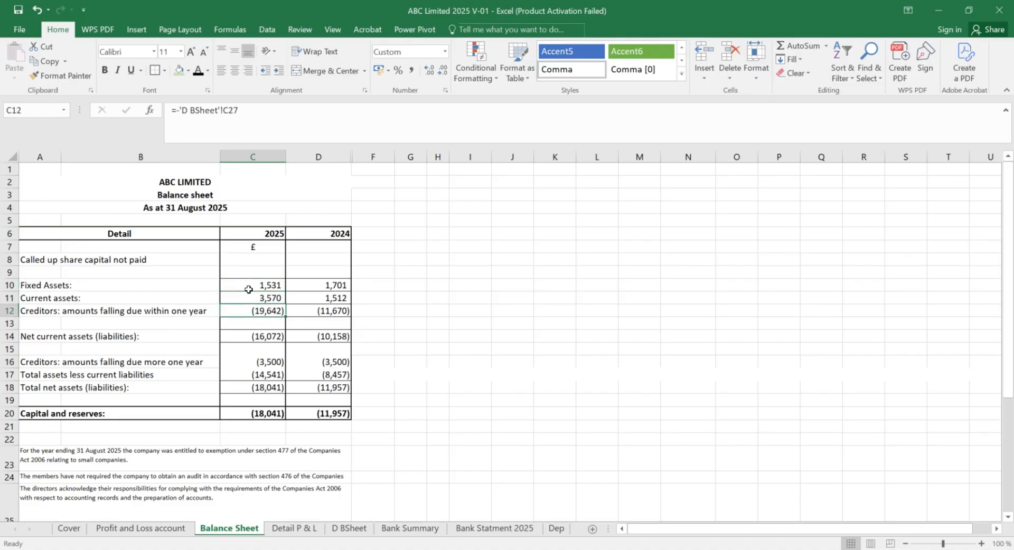
pyautogui.press('Up')
pyautogui.press('Up')
pyautogui.press('Up')
pyautogui.press('Up')
pyautogui.press('Up')
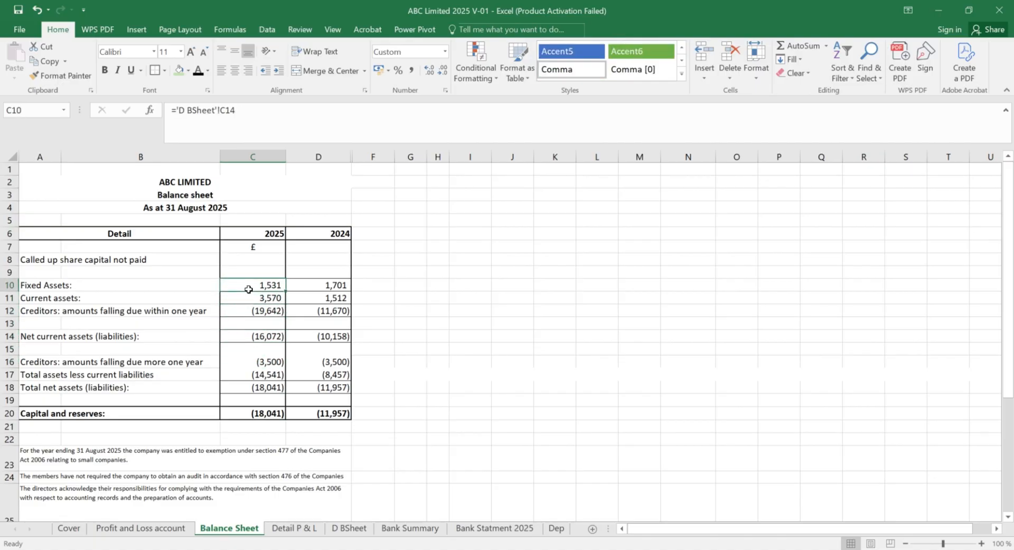
pyautogui.hotkey('ctrl', '[')
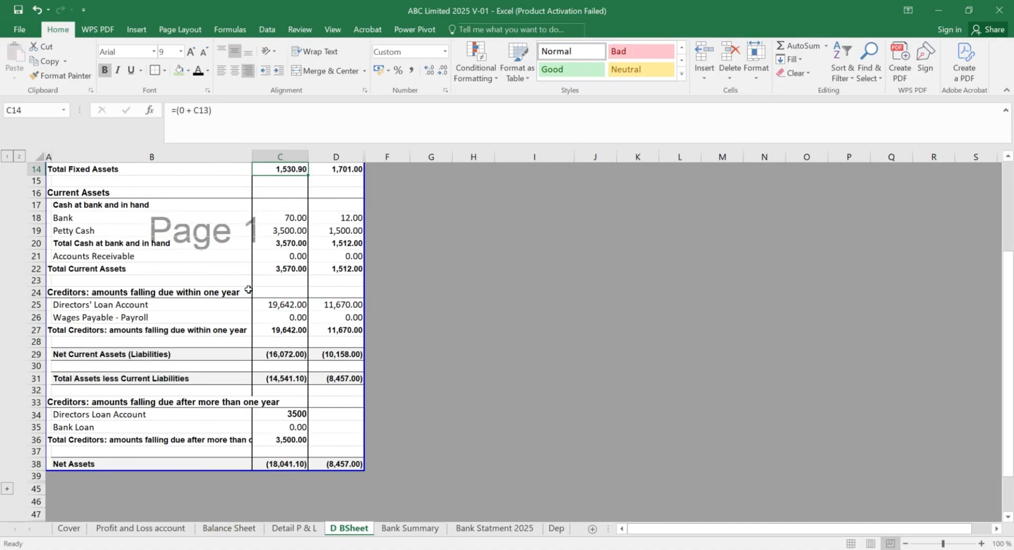
pyautogui.scroll(4, 248, 289)
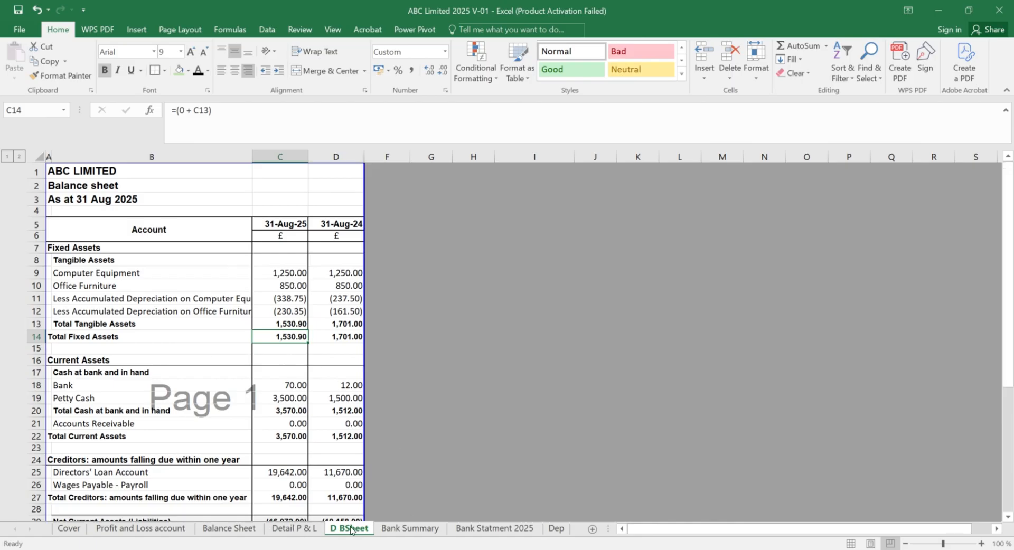
pyautogui.click(229, 528)
# Step: Trace the 2025 Current assets figure in C11 to its source total on D BSheet, and return to the Balance Sheet
pyautogui.press('Down')
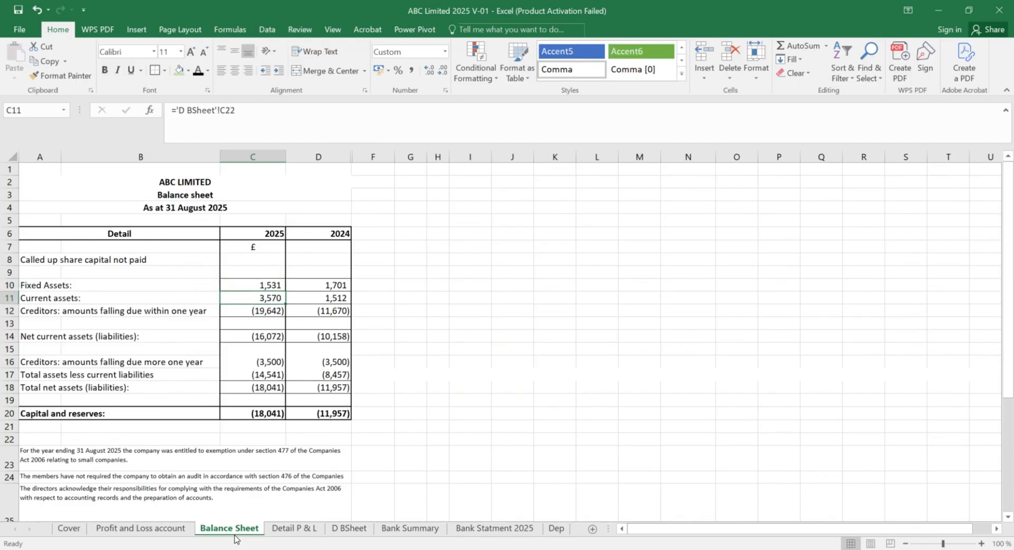
pyautogui.hotkey('ctrl', '[')
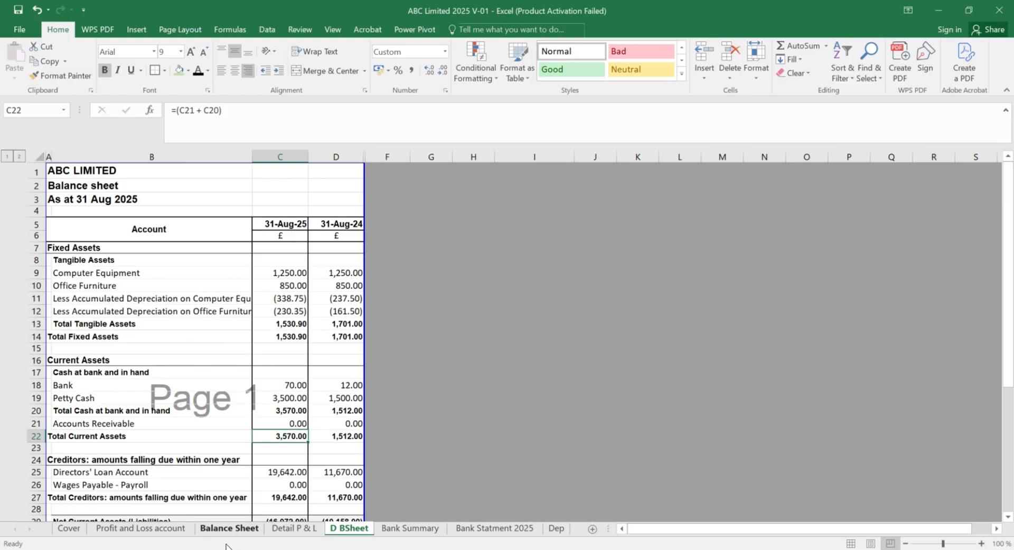
pyautogui.click(226, 532)
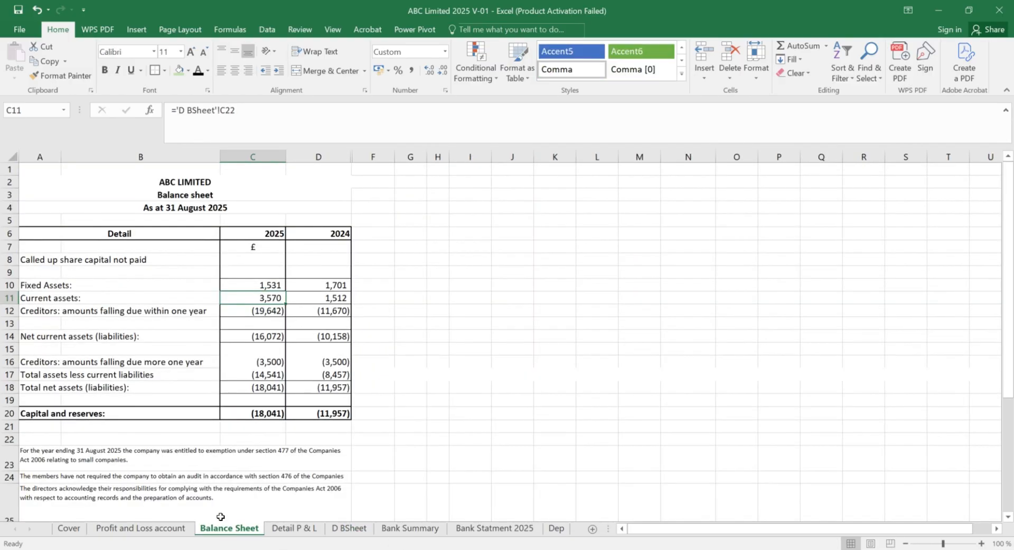
pyautogui.click(250, 366)
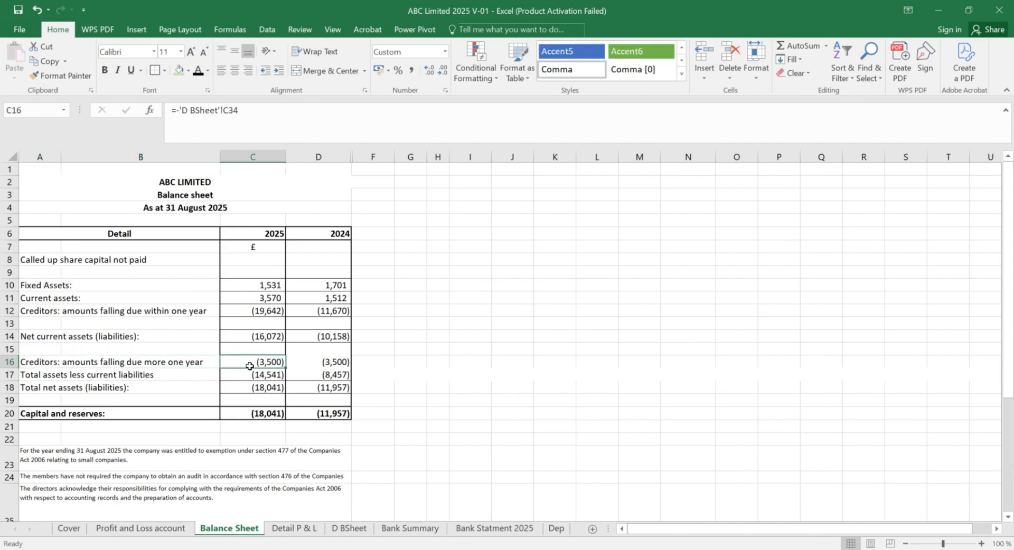
pyautogui.write('=')
pyautogui.press('Return')
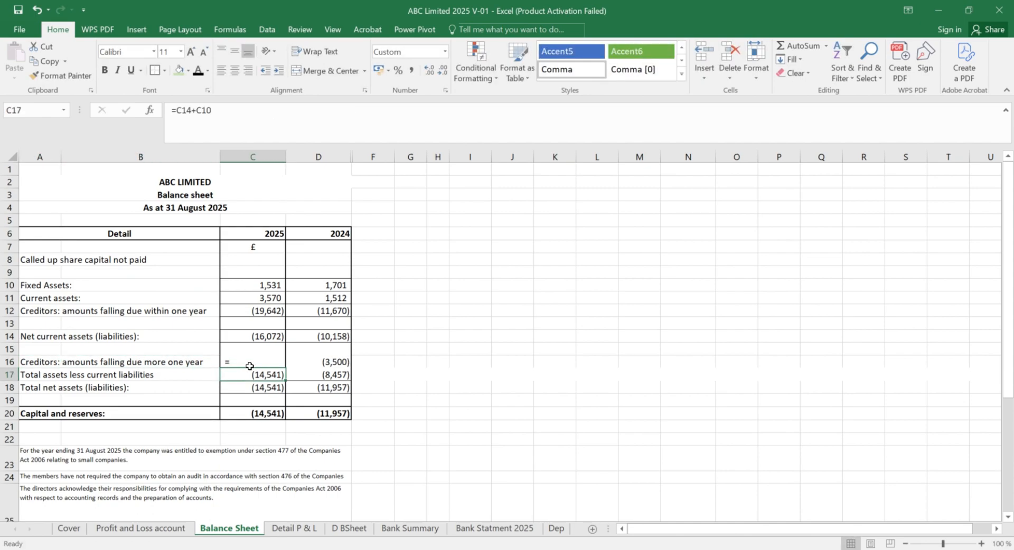
pyautogui.click(250, 365)
pyautogui.hotkey('ctrl', 'z')
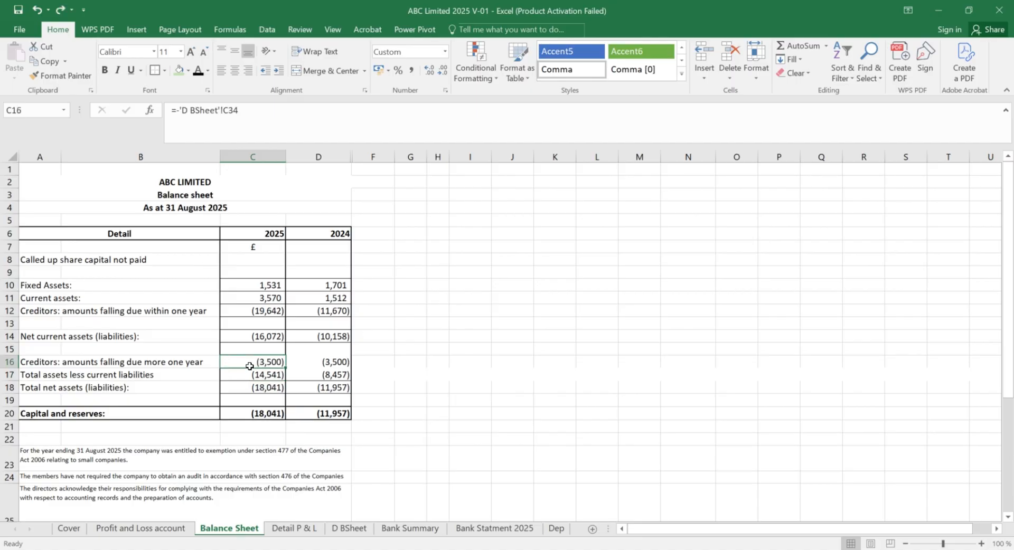
# Step: Trace the 2025 creditors due after more than one year (C16) and within one year (C12) to their source cells on D BSheet
pyautogui.hotkey('ctrl', '[')
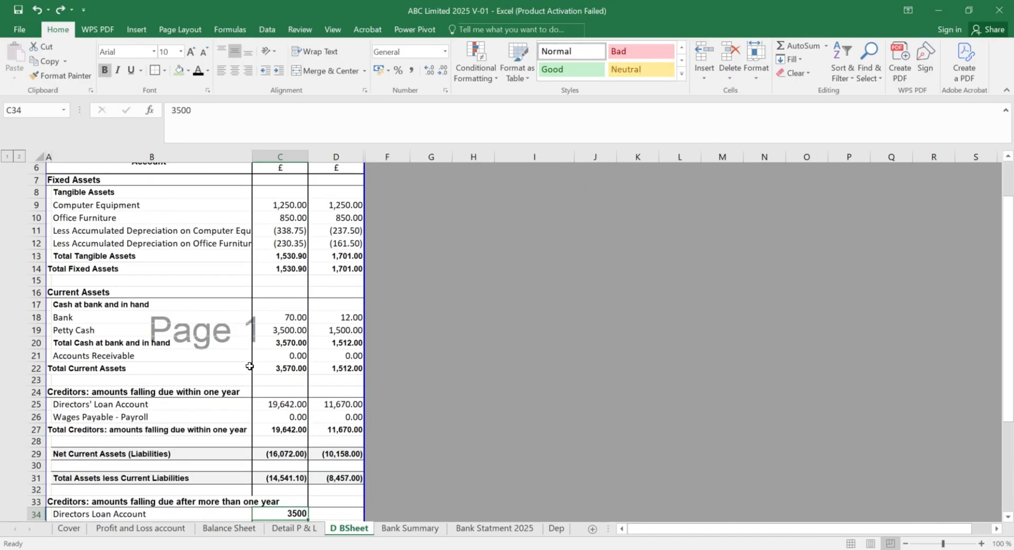
pyautogui.click(232, 528)
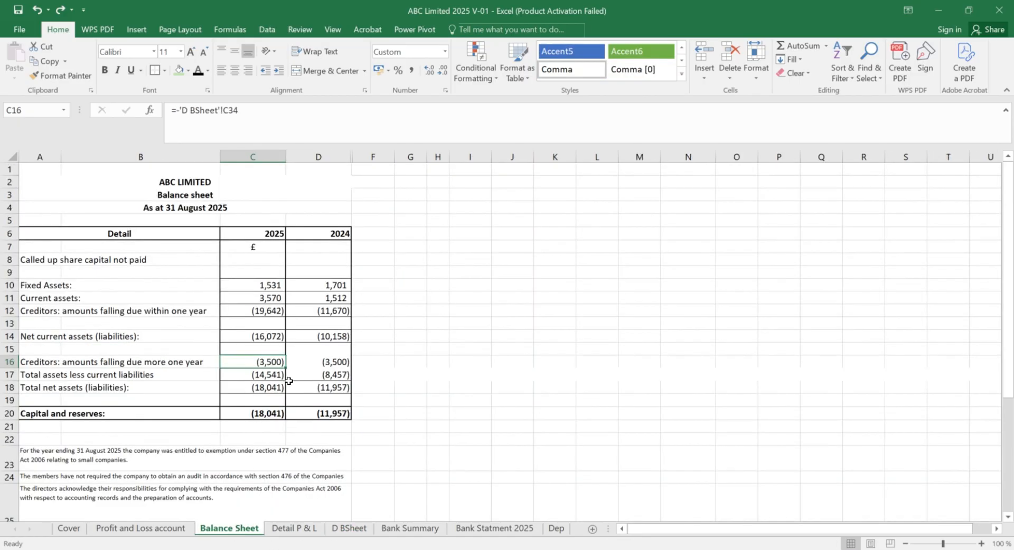
pyautogui.click(258, 388)
pyautogui.press('Up')
pyautogui.press('Up')
pyautogui.press('Up')
pyautogui.press('Up')
pyautogui.press('Up')
pyautogui.press('Up')
pyautogui.press('Up')
pyautogui.press('Up')
pyautogui.press('Up')
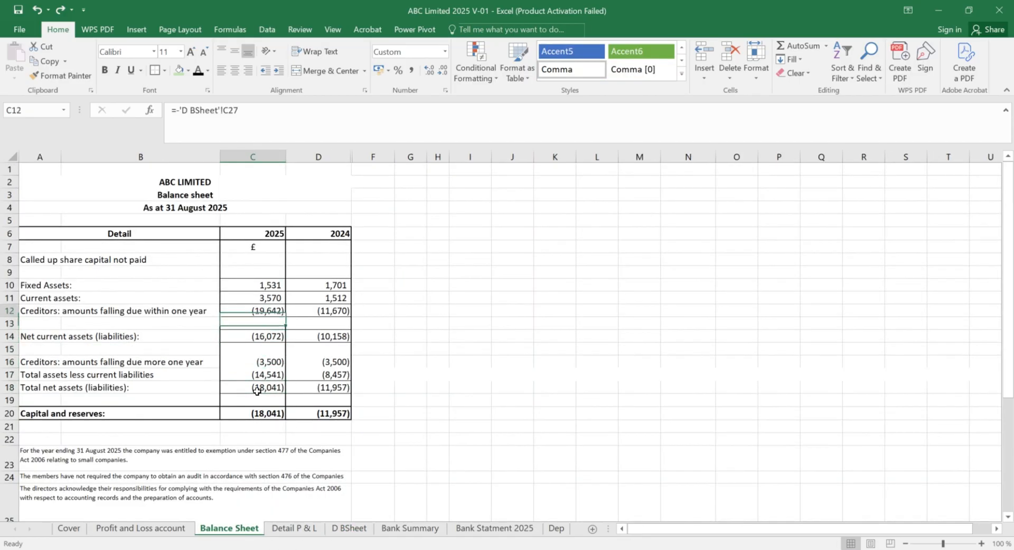
pyautogui.press('Down')
pyautogui.press('Down')
pyautogui.press('Down')
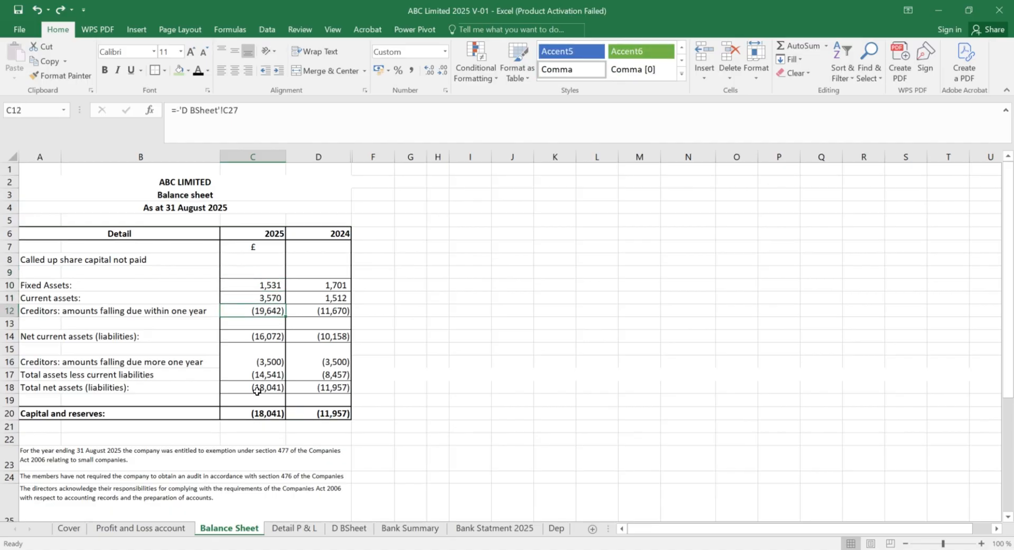
pyautogui.hotkey('ctrl', '[')
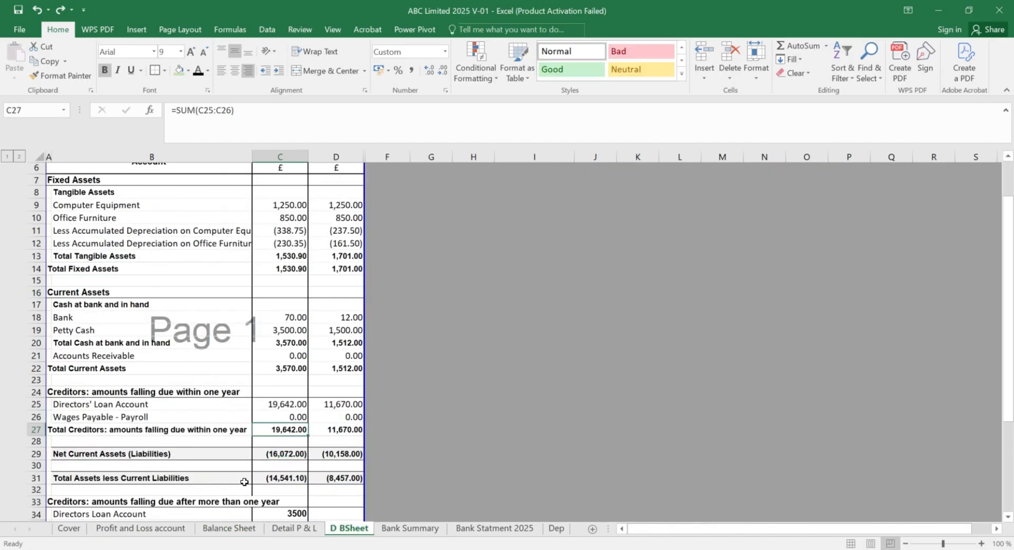
pyautogui.scroll(-5, 252, 434)
pyautogui.scroll(6, 251, 435)
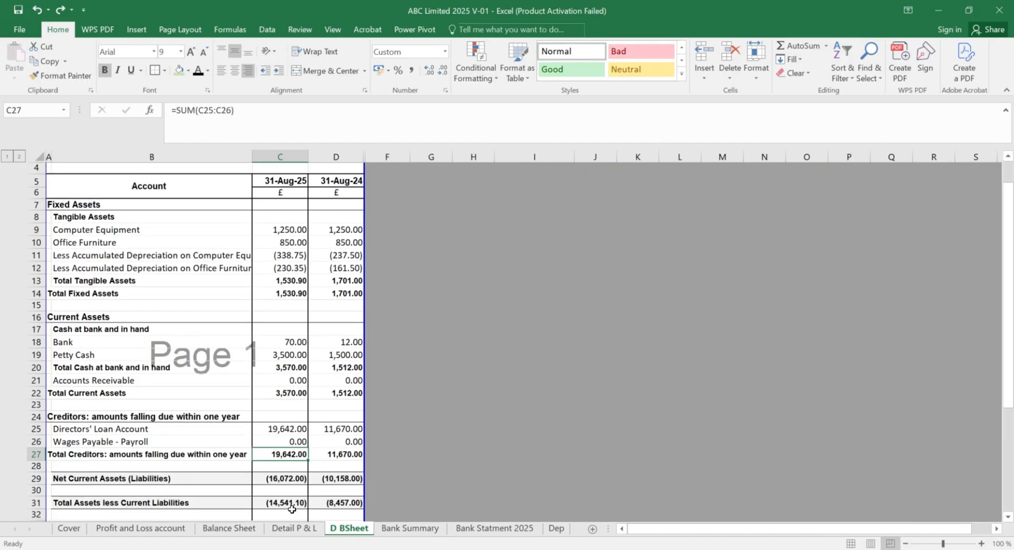
pyautogui.click(230, 528)
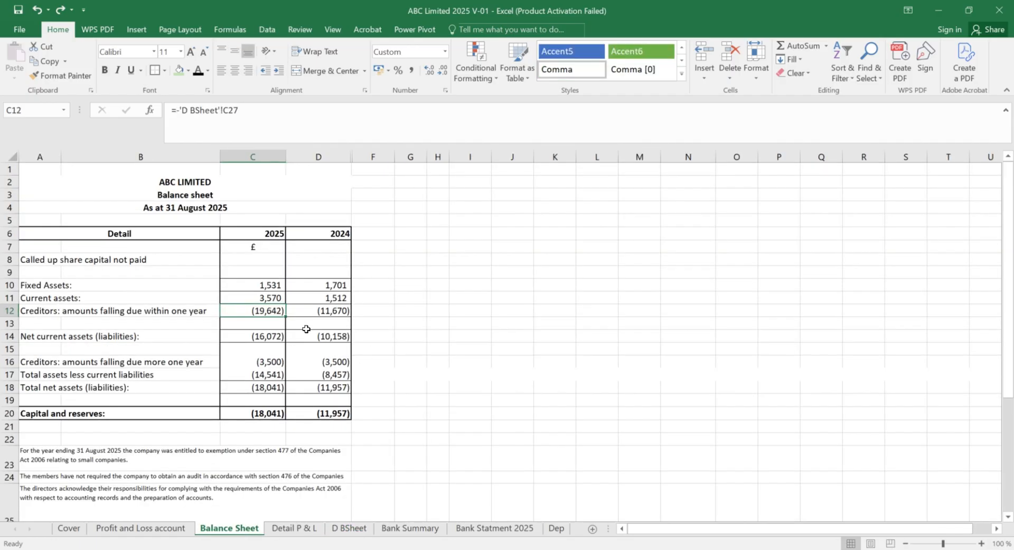
pyautogui.scroll(-5, 306, 329)
pyautogui.scroll(5, 306, 329)
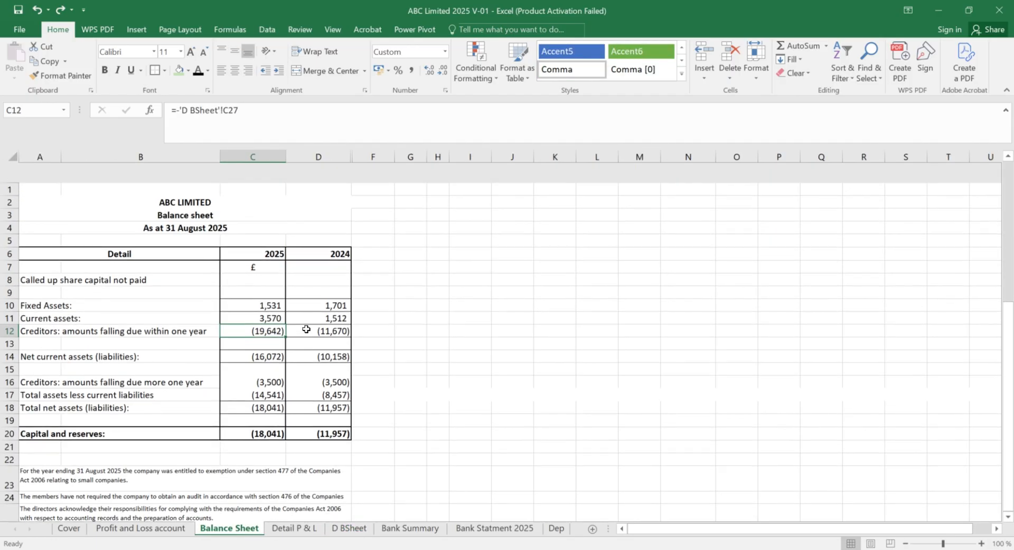
pyautogui.click(367, 311)
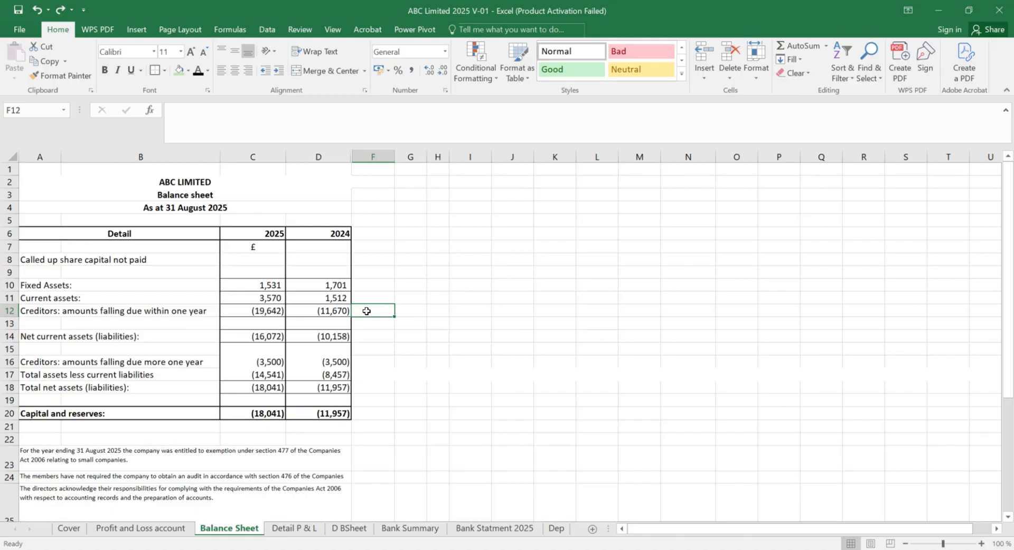
# Step: Review the receipt and payment categories on Bank Summary and the SUMIF formula for the Sale total in H4
pyautogui.click(389, 530)
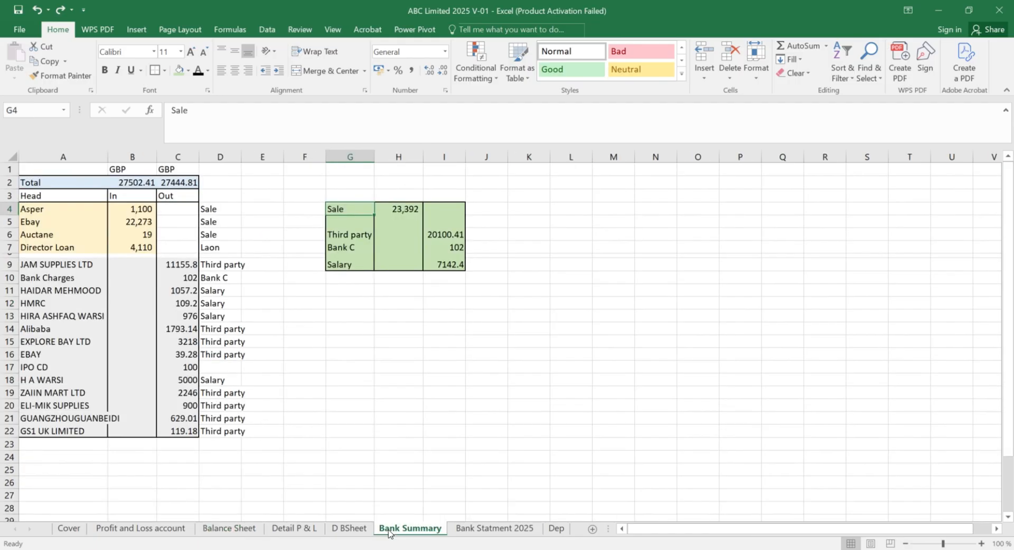
pyautogui.click(216, 217)
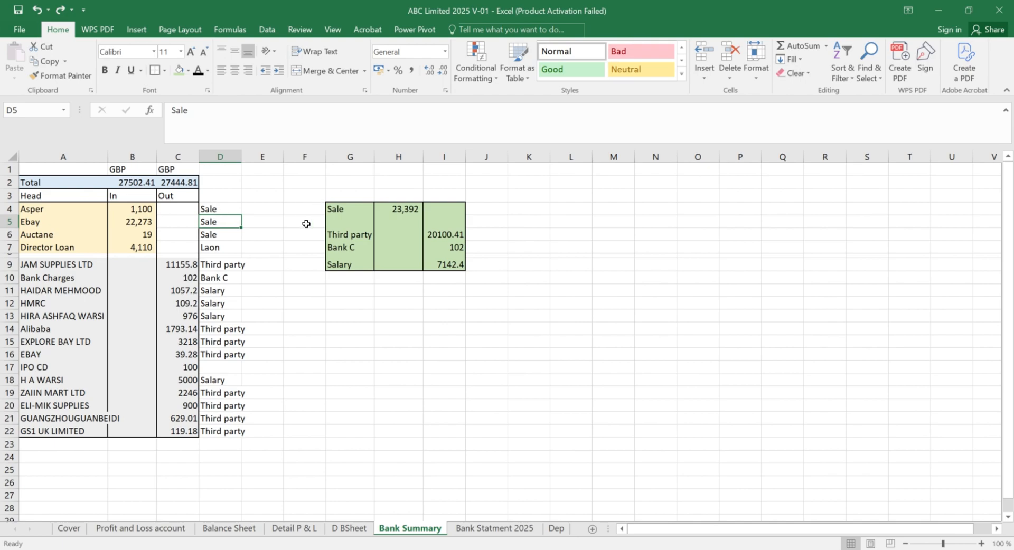
pyautogui.click(255, 240)
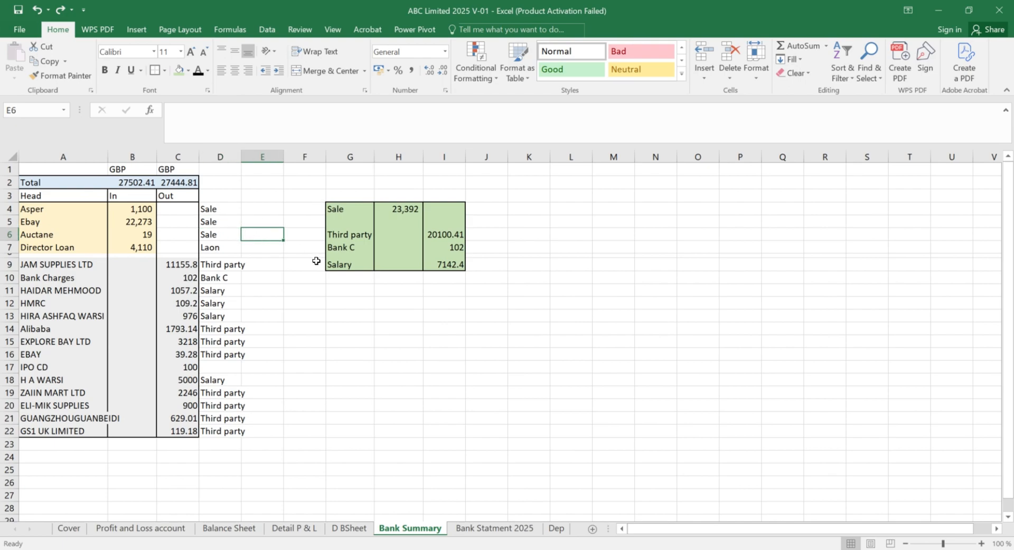
pyautogui.click(260, 283)
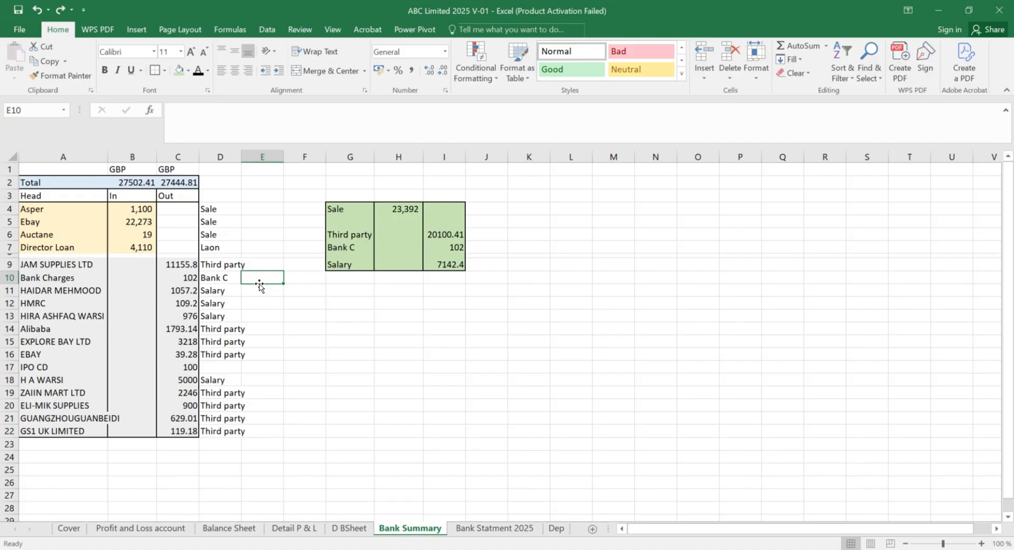
pyautogui.click(351, 236)
pyautogui.press('Up')
pyautogui.press('Up')
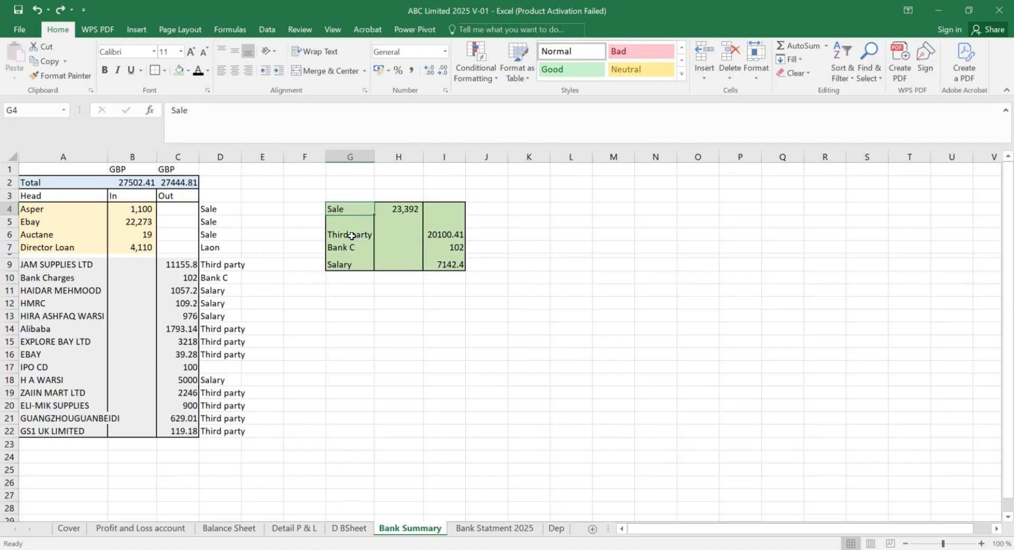
pyautogui.press('Right')
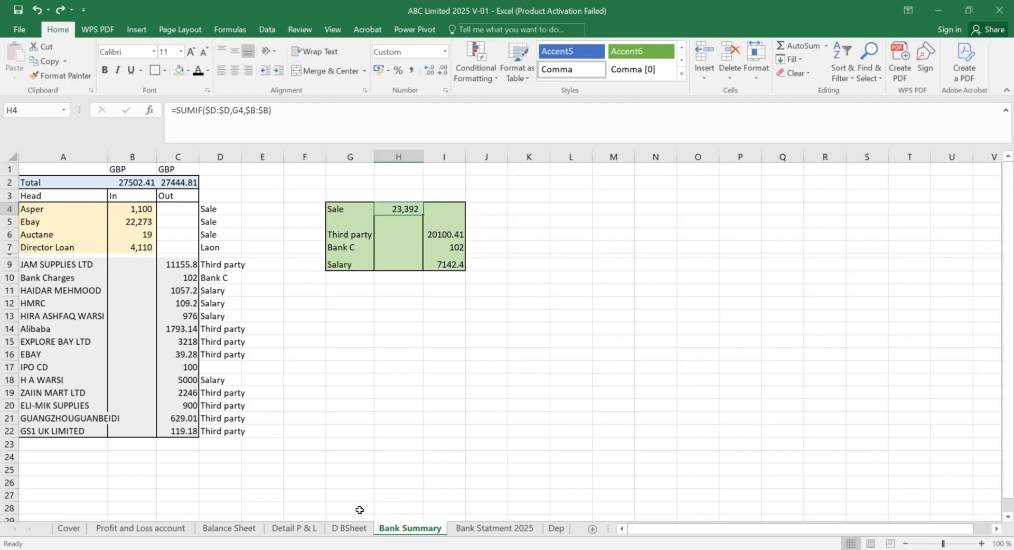
# Step: Examine the 2025 and 2024 income and cost lines on Detail P & L, showing the sheet in Page Break Preview
pyautogui.click(336, 534)
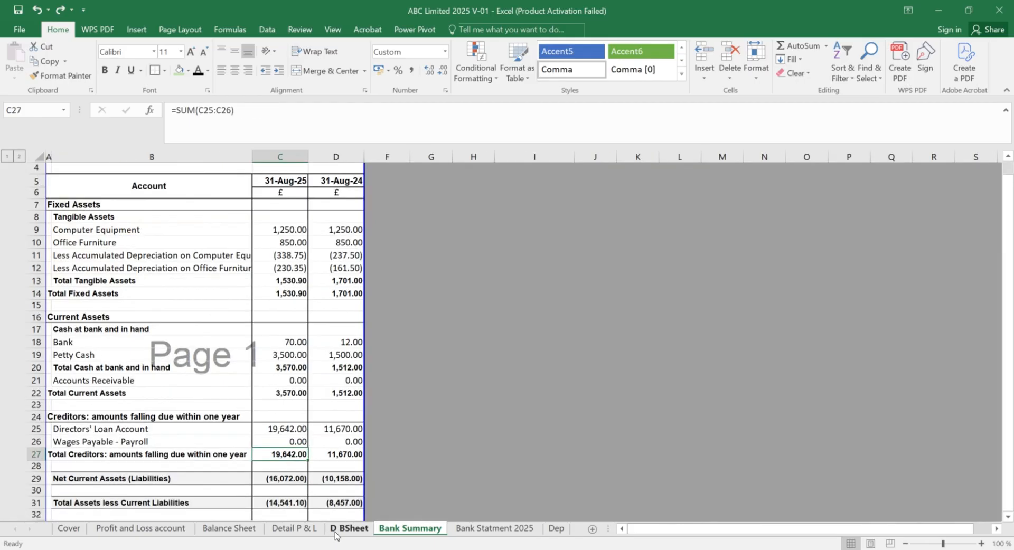
pyautogui.click(292, 528)
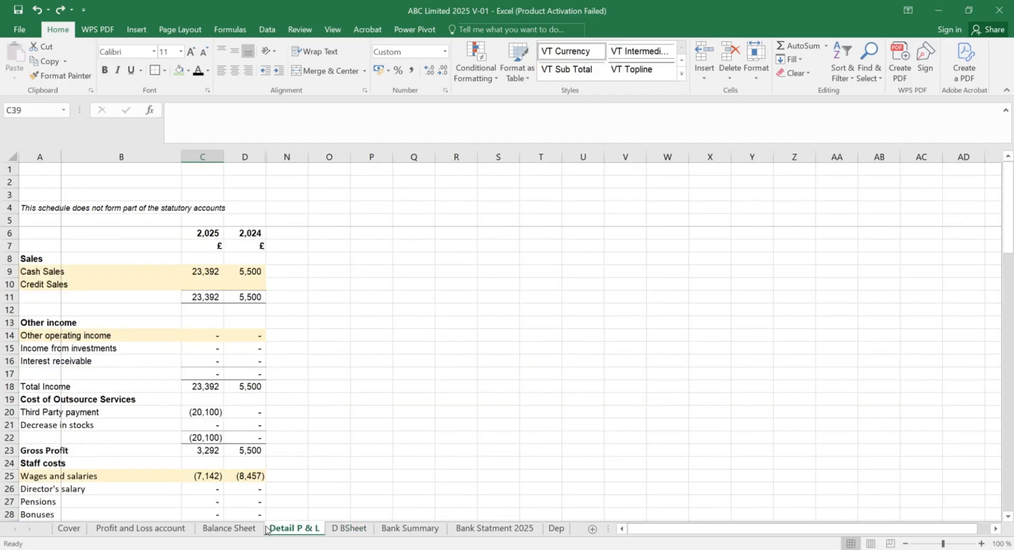
pyautogui.scroll(-7, 262, 342)
pyautogui.scroll(-20, 262, 342)
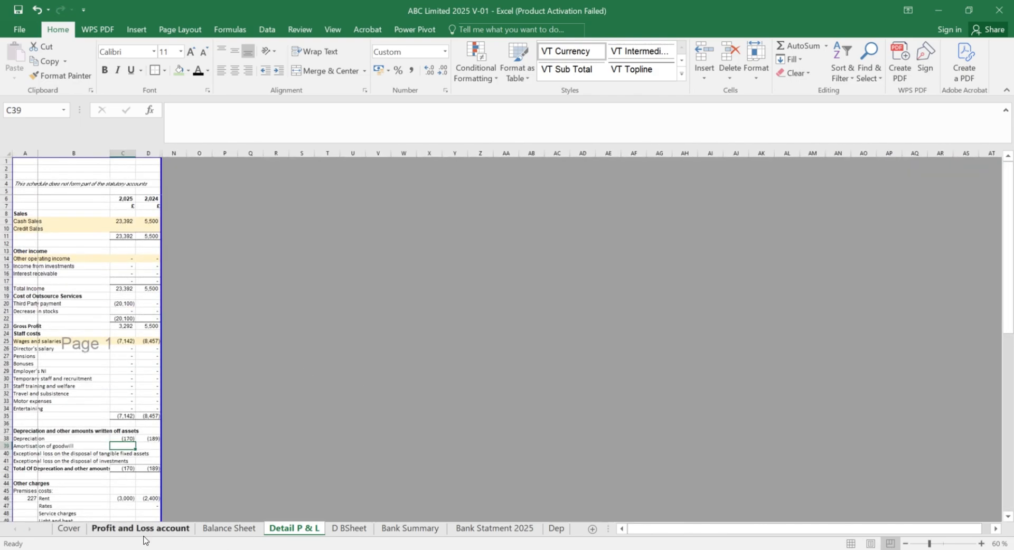
# Step: Review the 2025 and 2024 turnover, cost lines and profit or loss for the period on the Profit and Loss account sheet
pyautogui.click(140, 528)
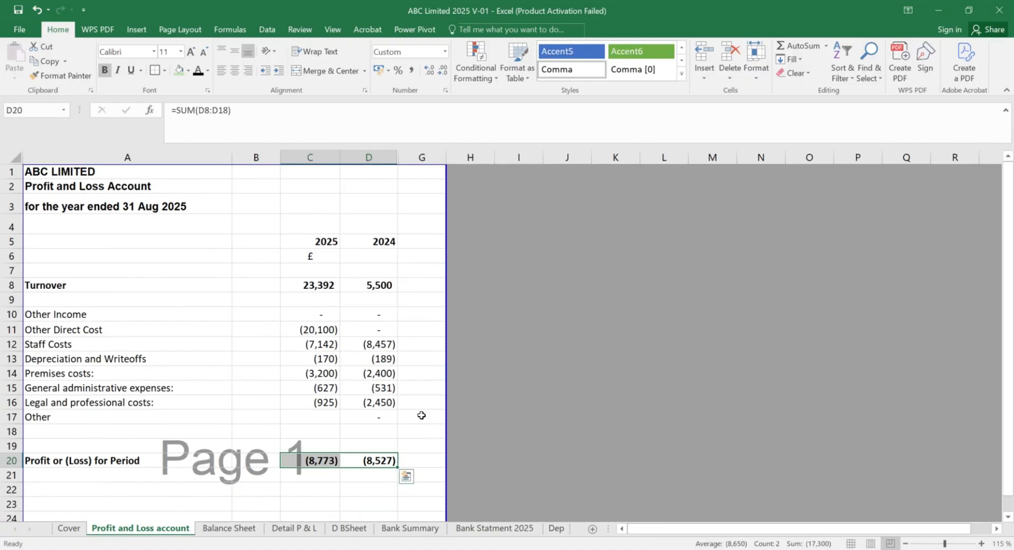
pyautogui.scroll(-3, 275, 308)
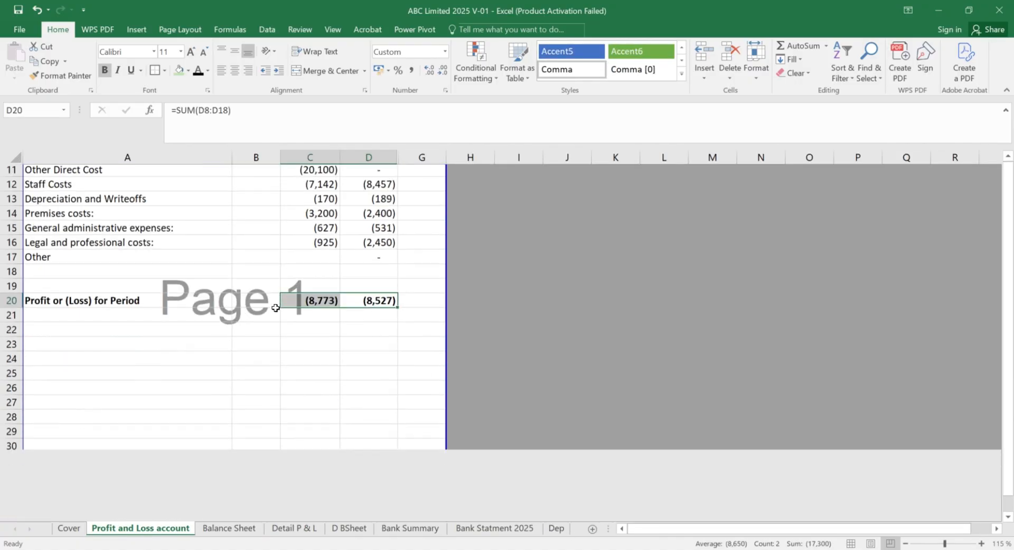
pyautogui.scroll(3, 272, 305)
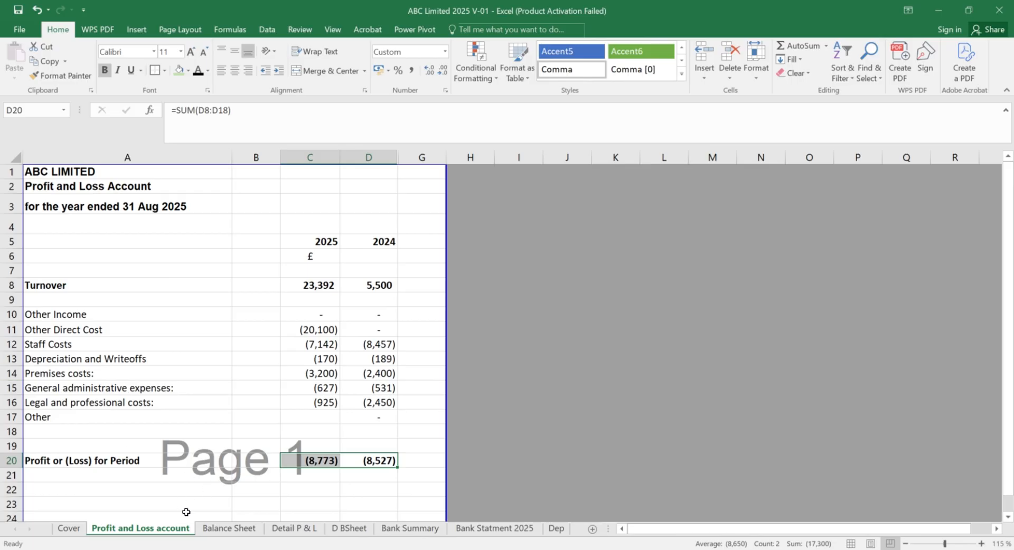
# Step: Check the Balance Sheet's page division in Page Break Preview, and return the sheet to Normal view
pyautogui.click(228, 528)
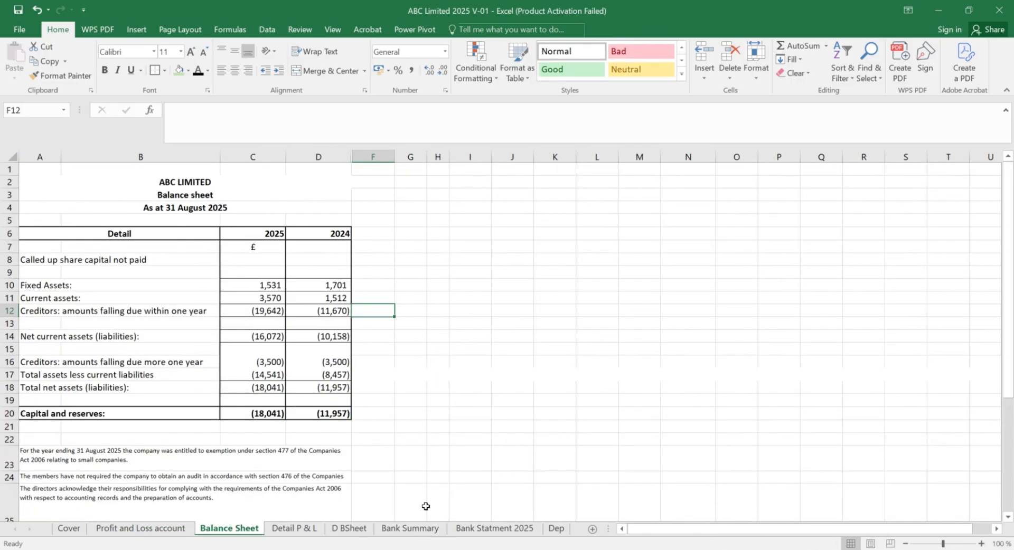
pyautogui.click(890, 544)
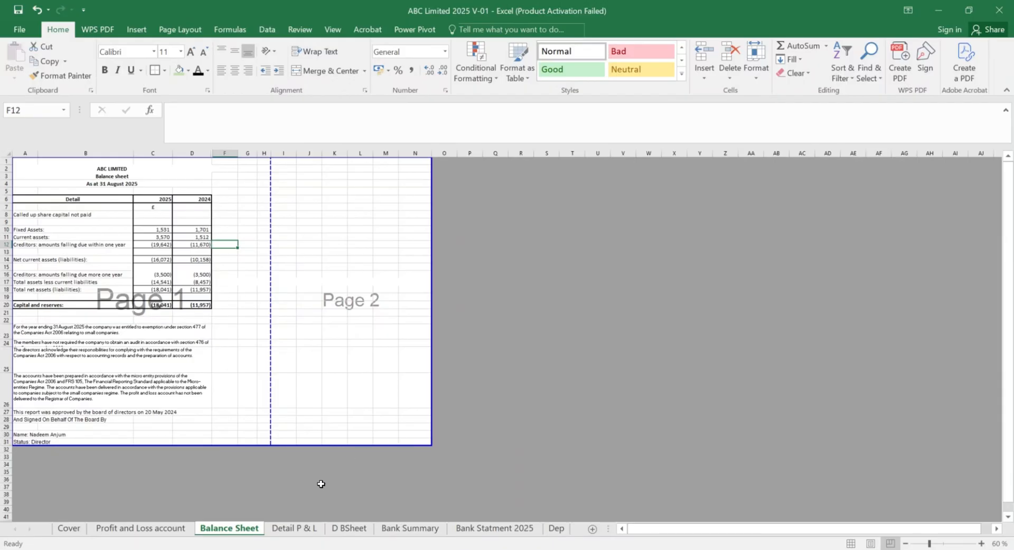
pyautogui.click(318, 485)
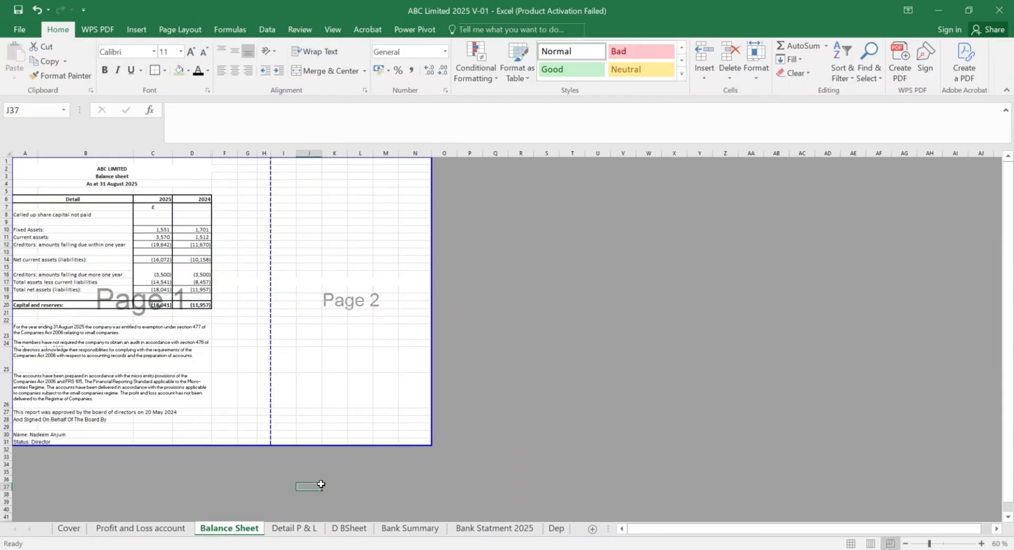
pyautogui.click(197, 320)
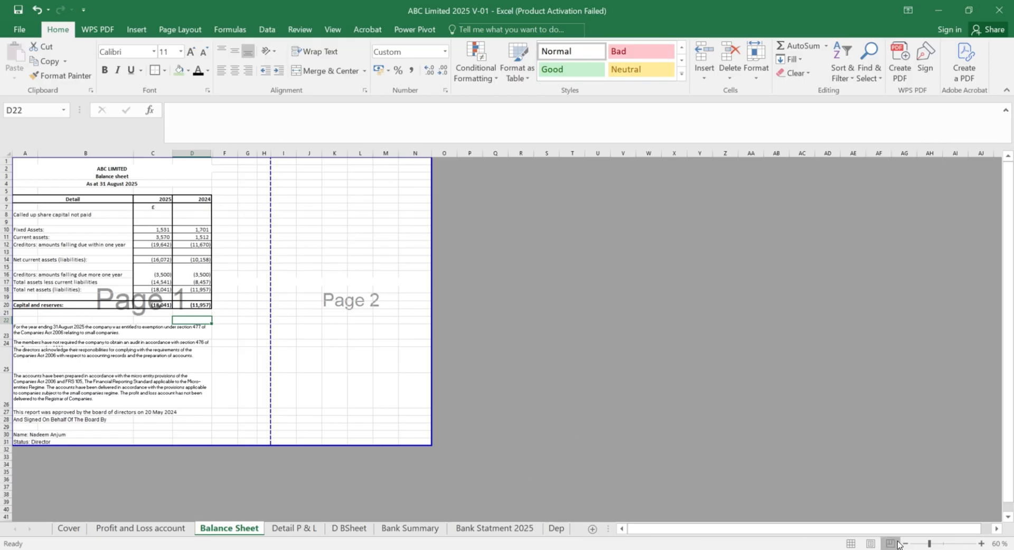
pyautogui.click(850, 543)
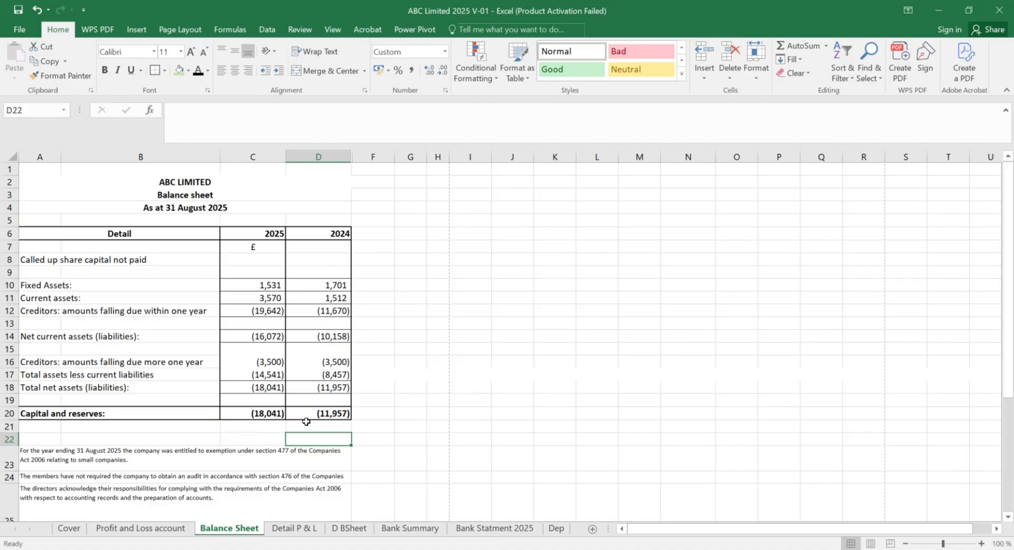
# Step: Review the asset and creditor lines down to Net Assets on D BSheet, and revisit the Profit and Loss account and Detail P & L sheets
pyautogui.click(295, 528)
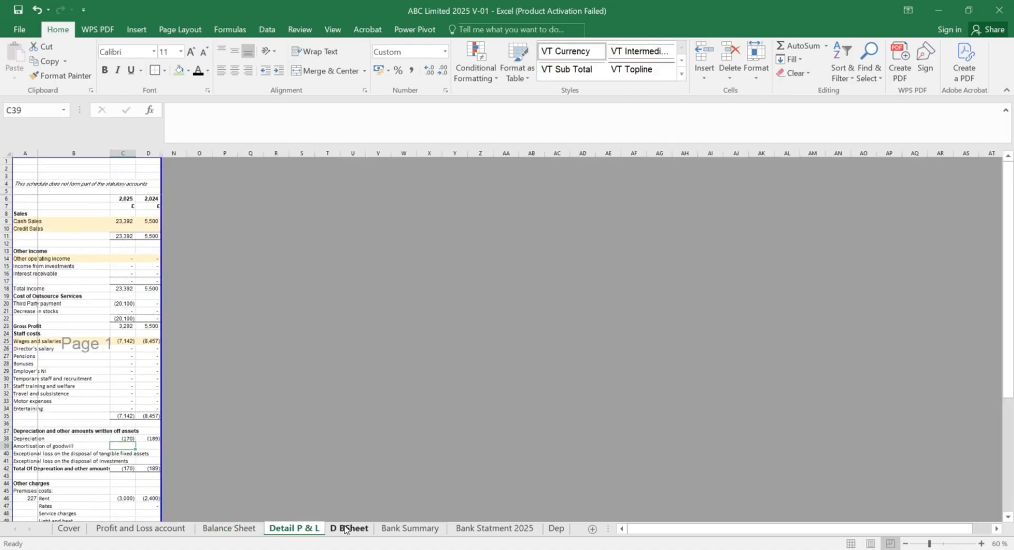
pyautogui.click(344, 528)
pyautogui.scroll(-7, 262, 285)
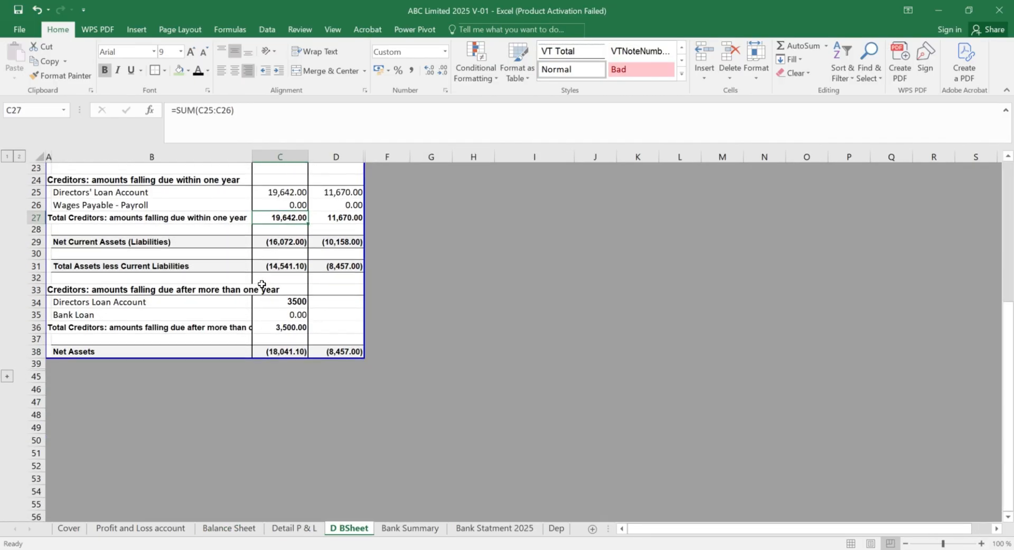
pyautogui.scroll(7, 261, 285)
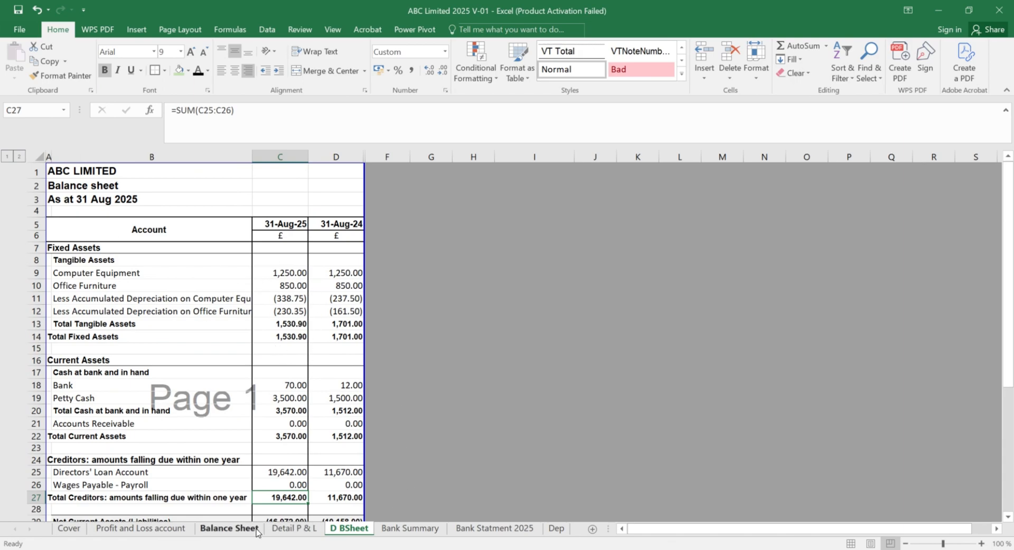
pyautogui.click(141, 529)
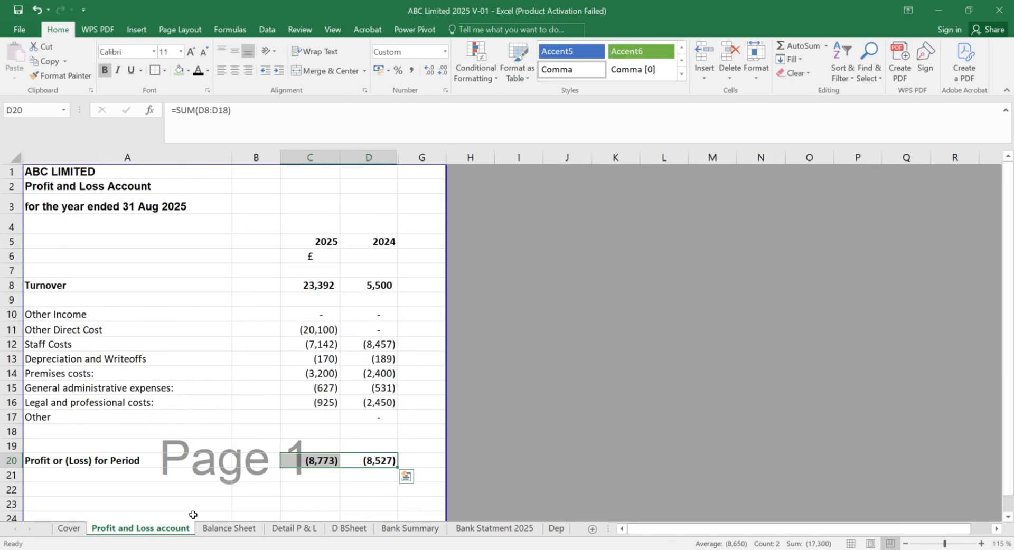
pyautogui.click(291, 528)
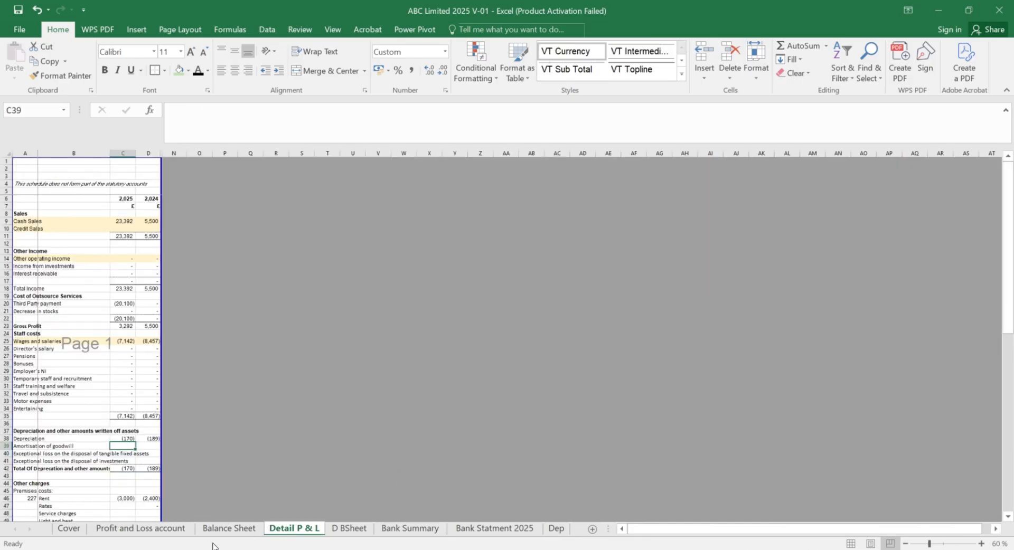
# Step: Examine the Balance Sheet's 2025 and 2024 figures and the statutory statements and board approval text below the table
pyautogui.click(231, 529)
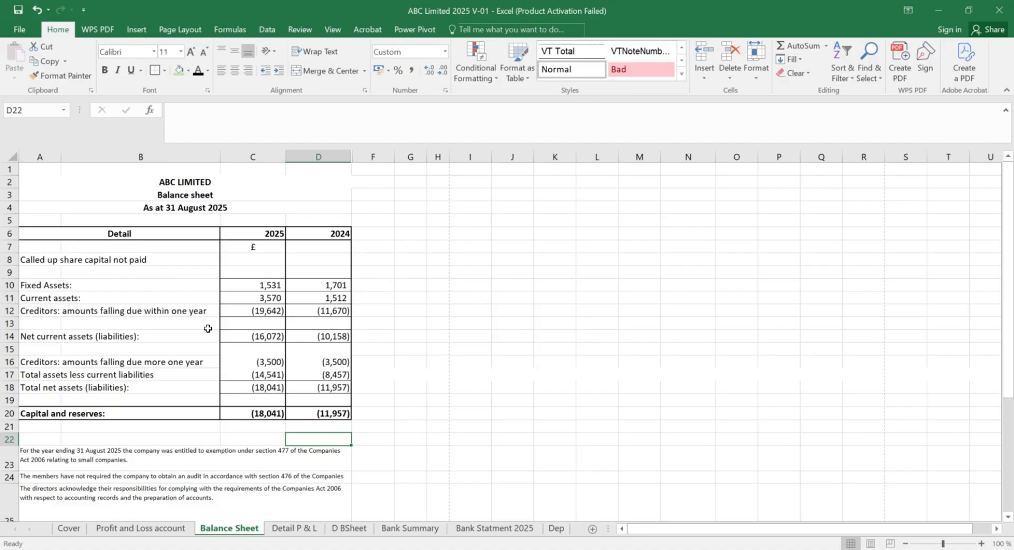
pyautogui.click(309, 332)
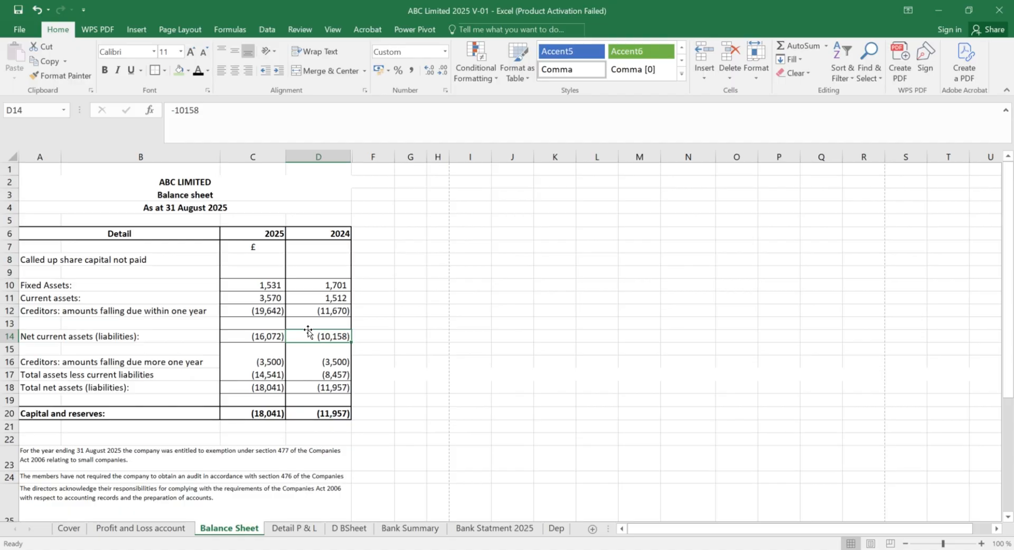
pyautogui.click(282, 399)
pyautogui.scroll(-1, 282, 400)
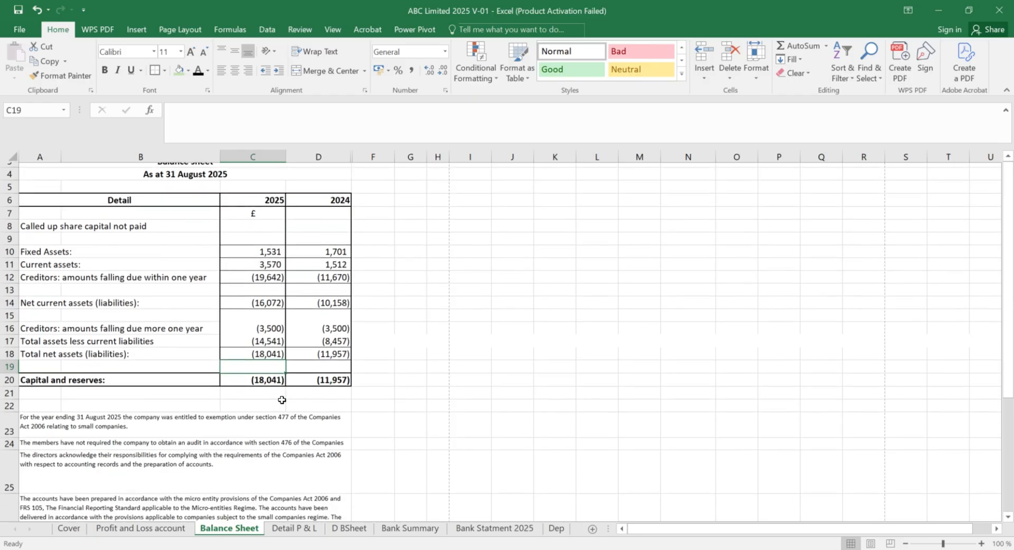
pyautogui.scroll(-2, 281, 399)
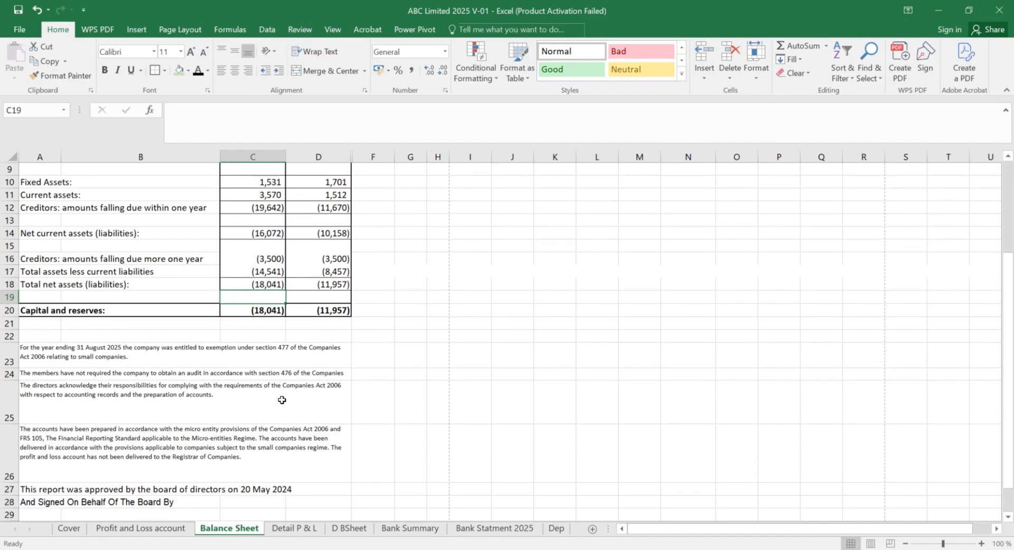
pyautogui.scroll(3, 282, 400)
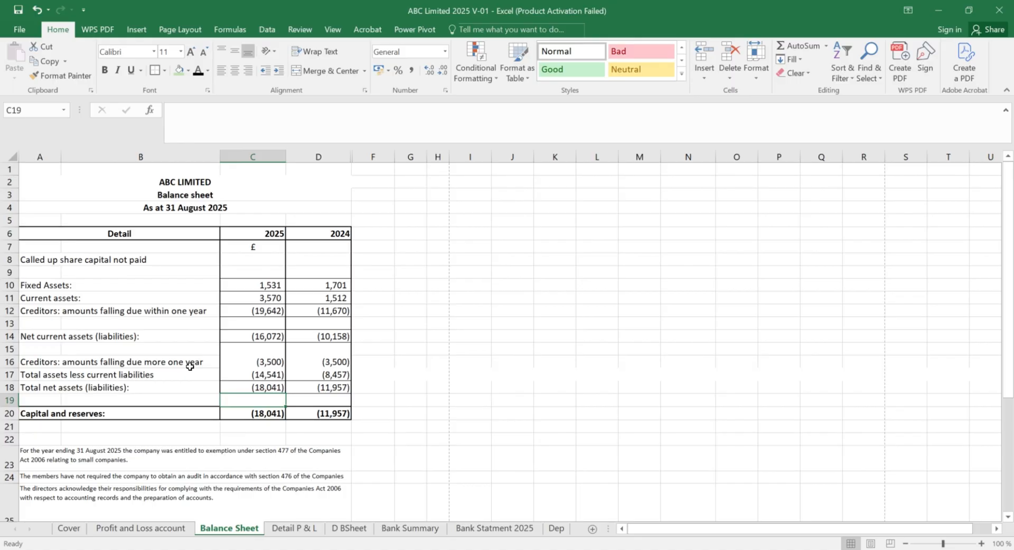
pyautogui.click(106, 425)
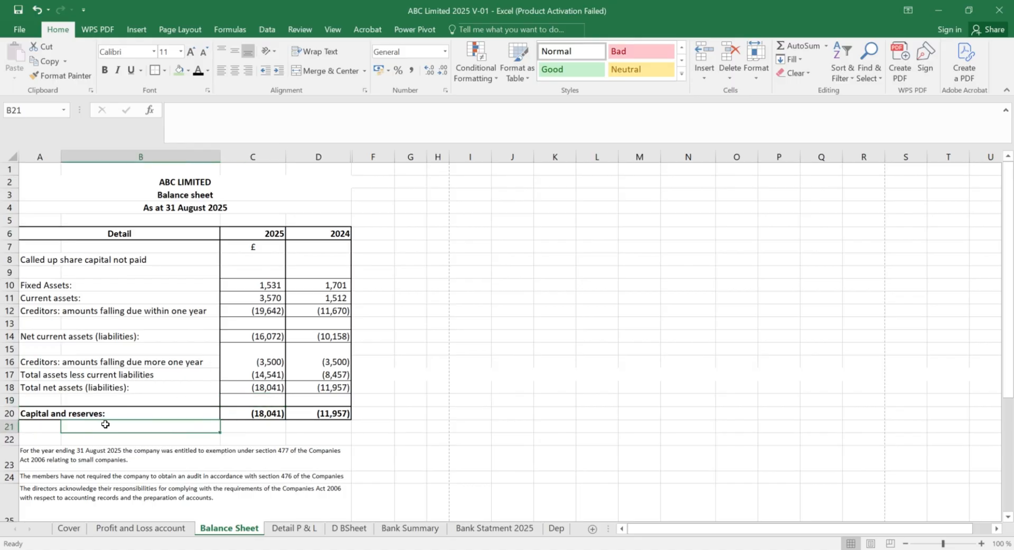
pyautogui.scroll(-3, 106, 423)
pyautogui.scroll(-2, 106, 424)
pyautogui.scroll(5, 106, 425)
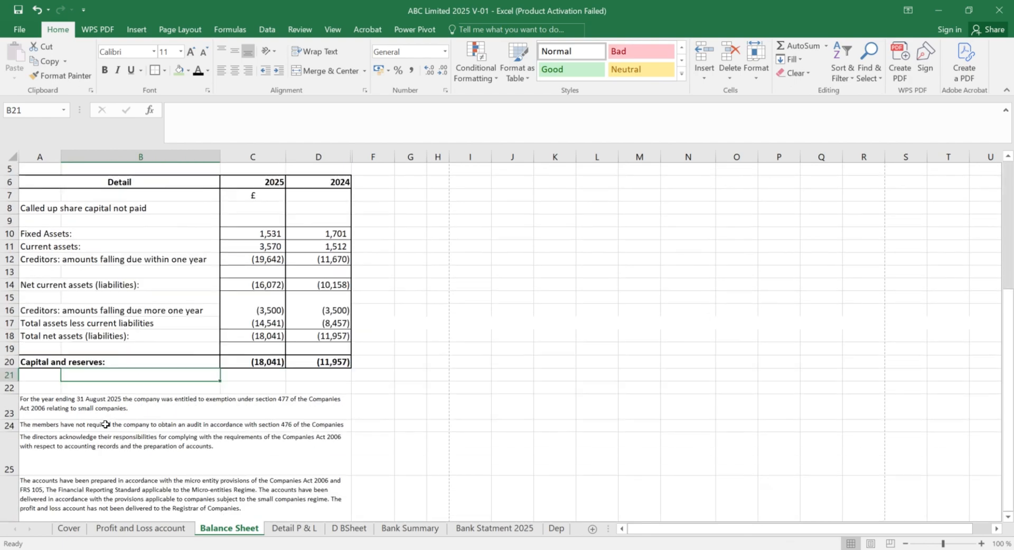